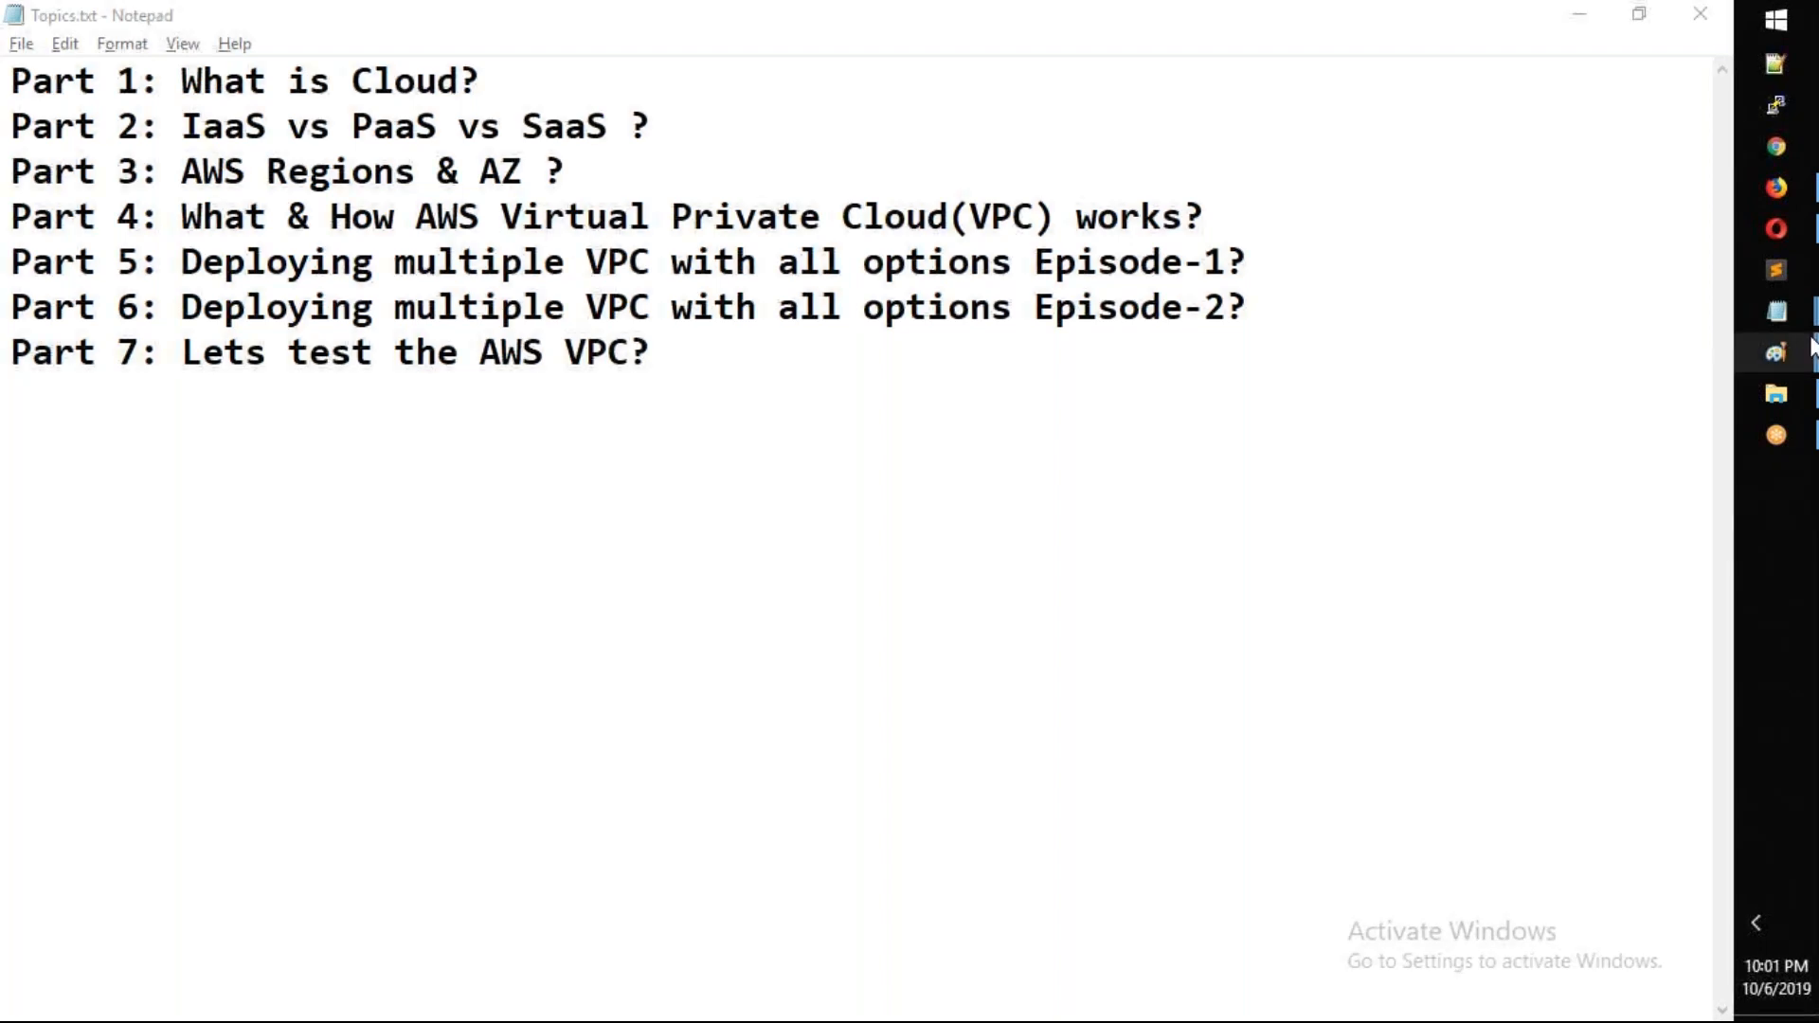
Review the AWS VPC deployment notes, covering IP ranges, subnets, Internet gateways and routing tables for AWSTRAINING-1 and AWSTRAINING-2
{"action": "mouse_move", "coordinate": [1776, 311]}
{"action": "left_click", "coordinate": [1603, 448]}
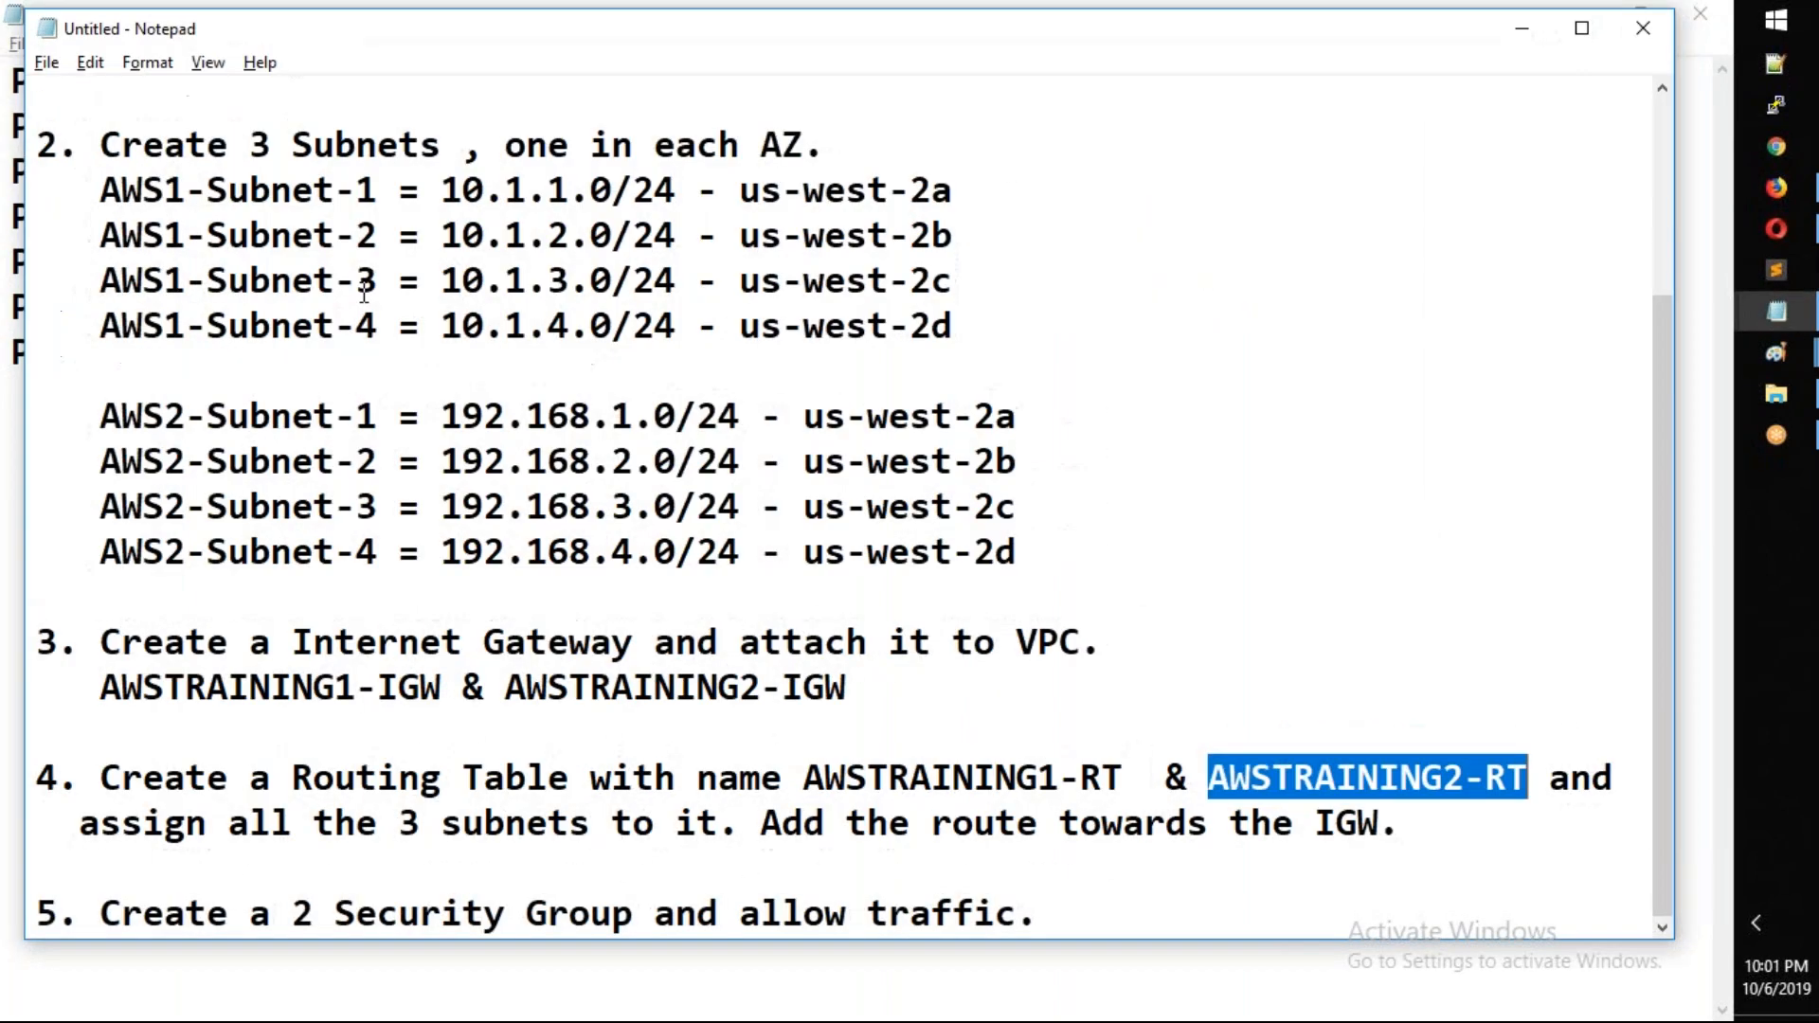
{"action": "scroll", "coordinate": [1573, 102], "scroll_direction": "up", "scroll_amount": 3}
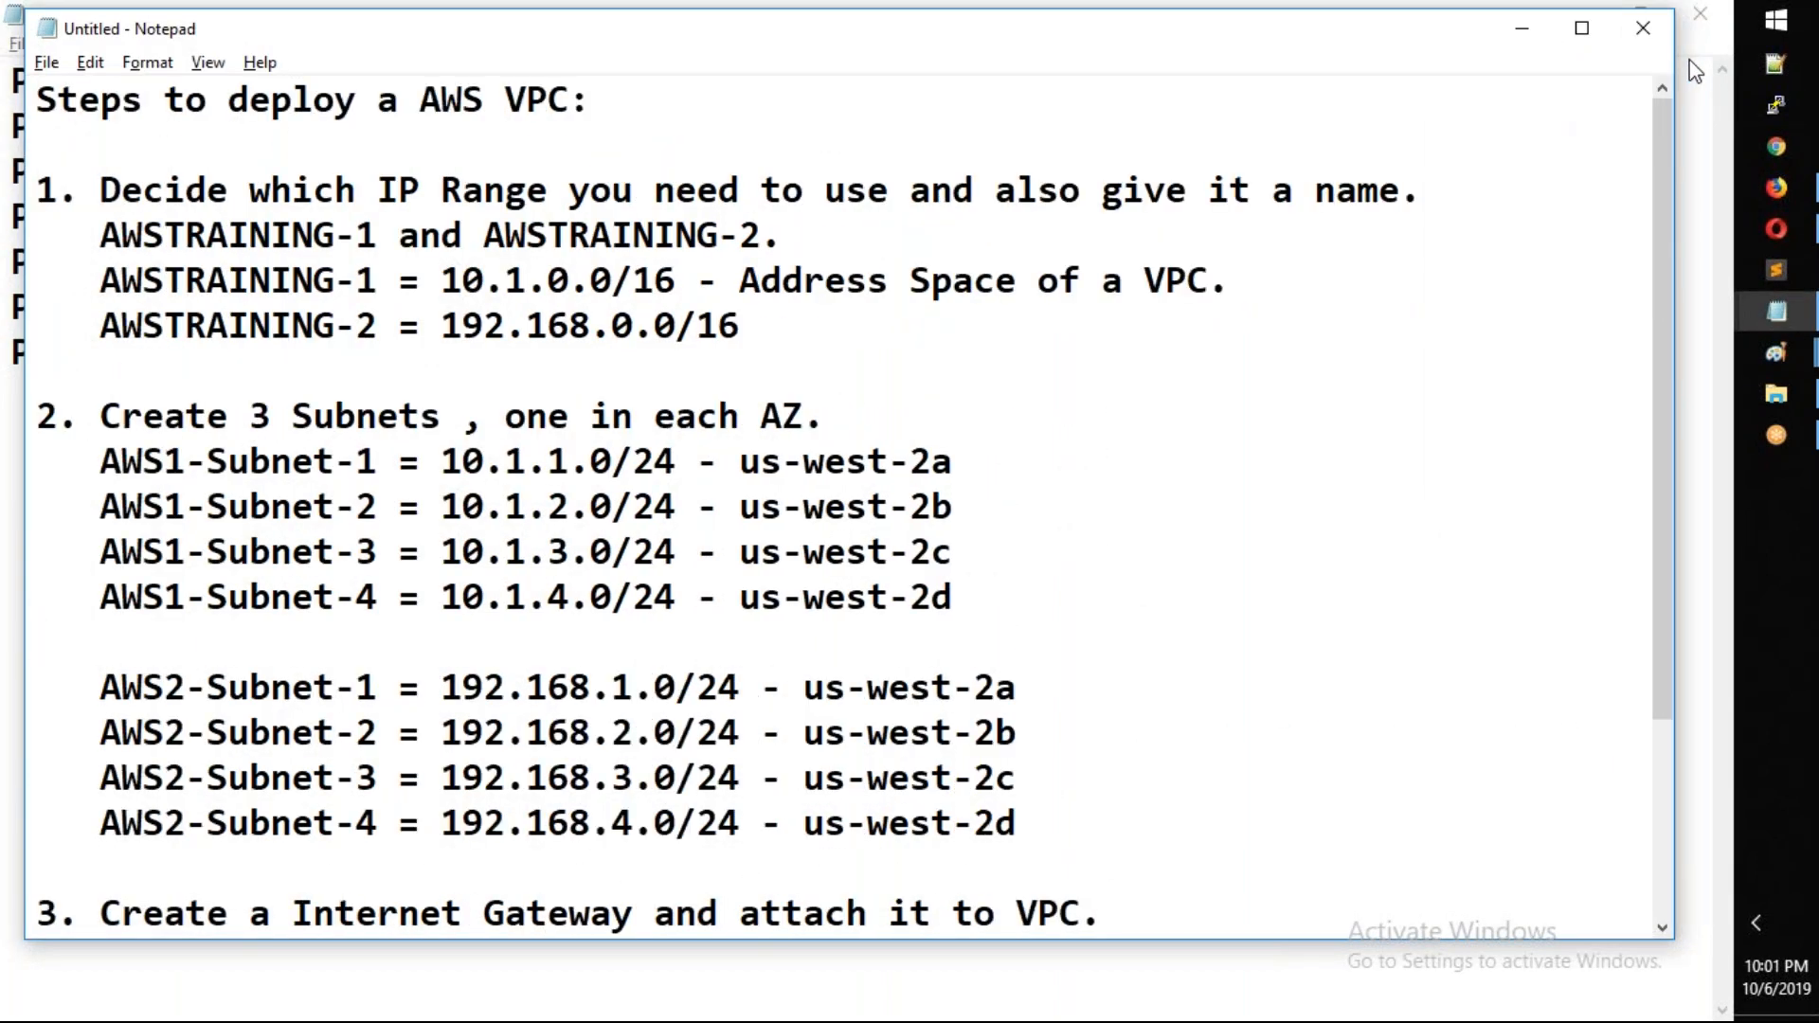
{"action": "scroll", "coordinate": [1573, 85], "scroll_direction": "down", "scroll_amount": 1}
{"action": "scroll", "coordinate": [265, 409], "scroll_direction": "up", "scroll_amount": 1}
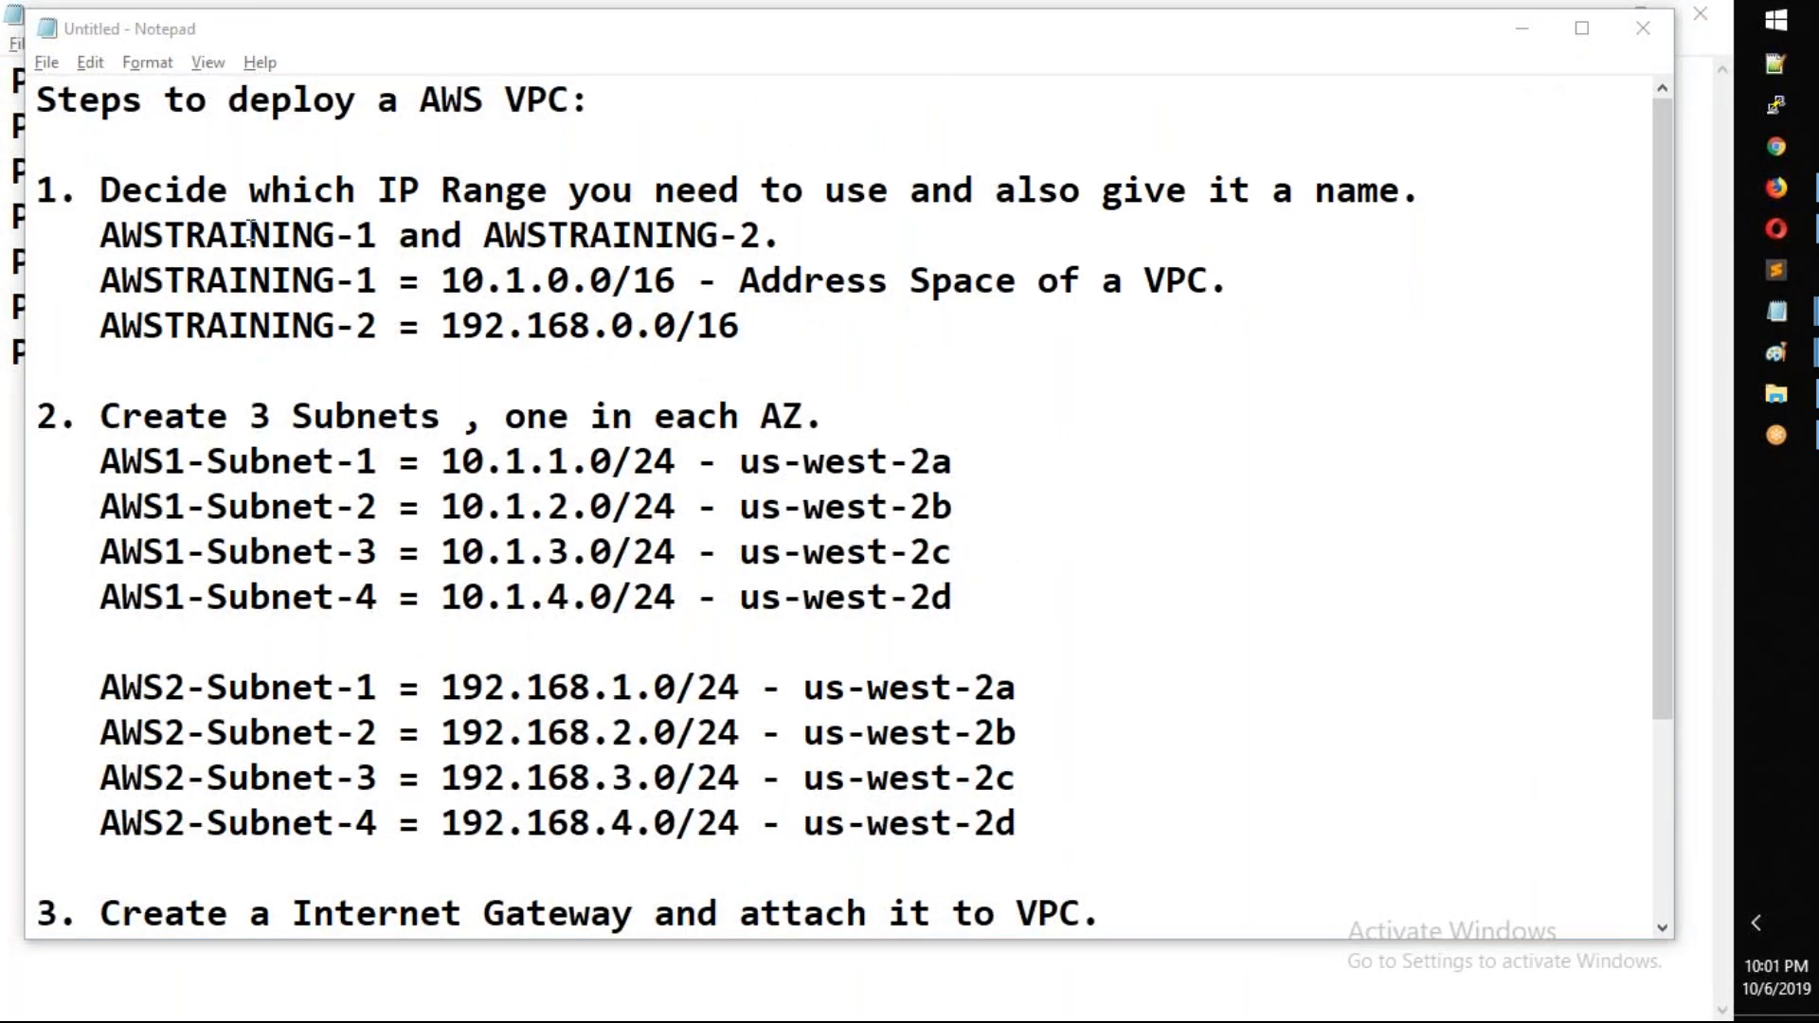
{"action": "scroll", "coordinate": [794, 231], "scroll_direction": "down", "scroll_amount": 1}
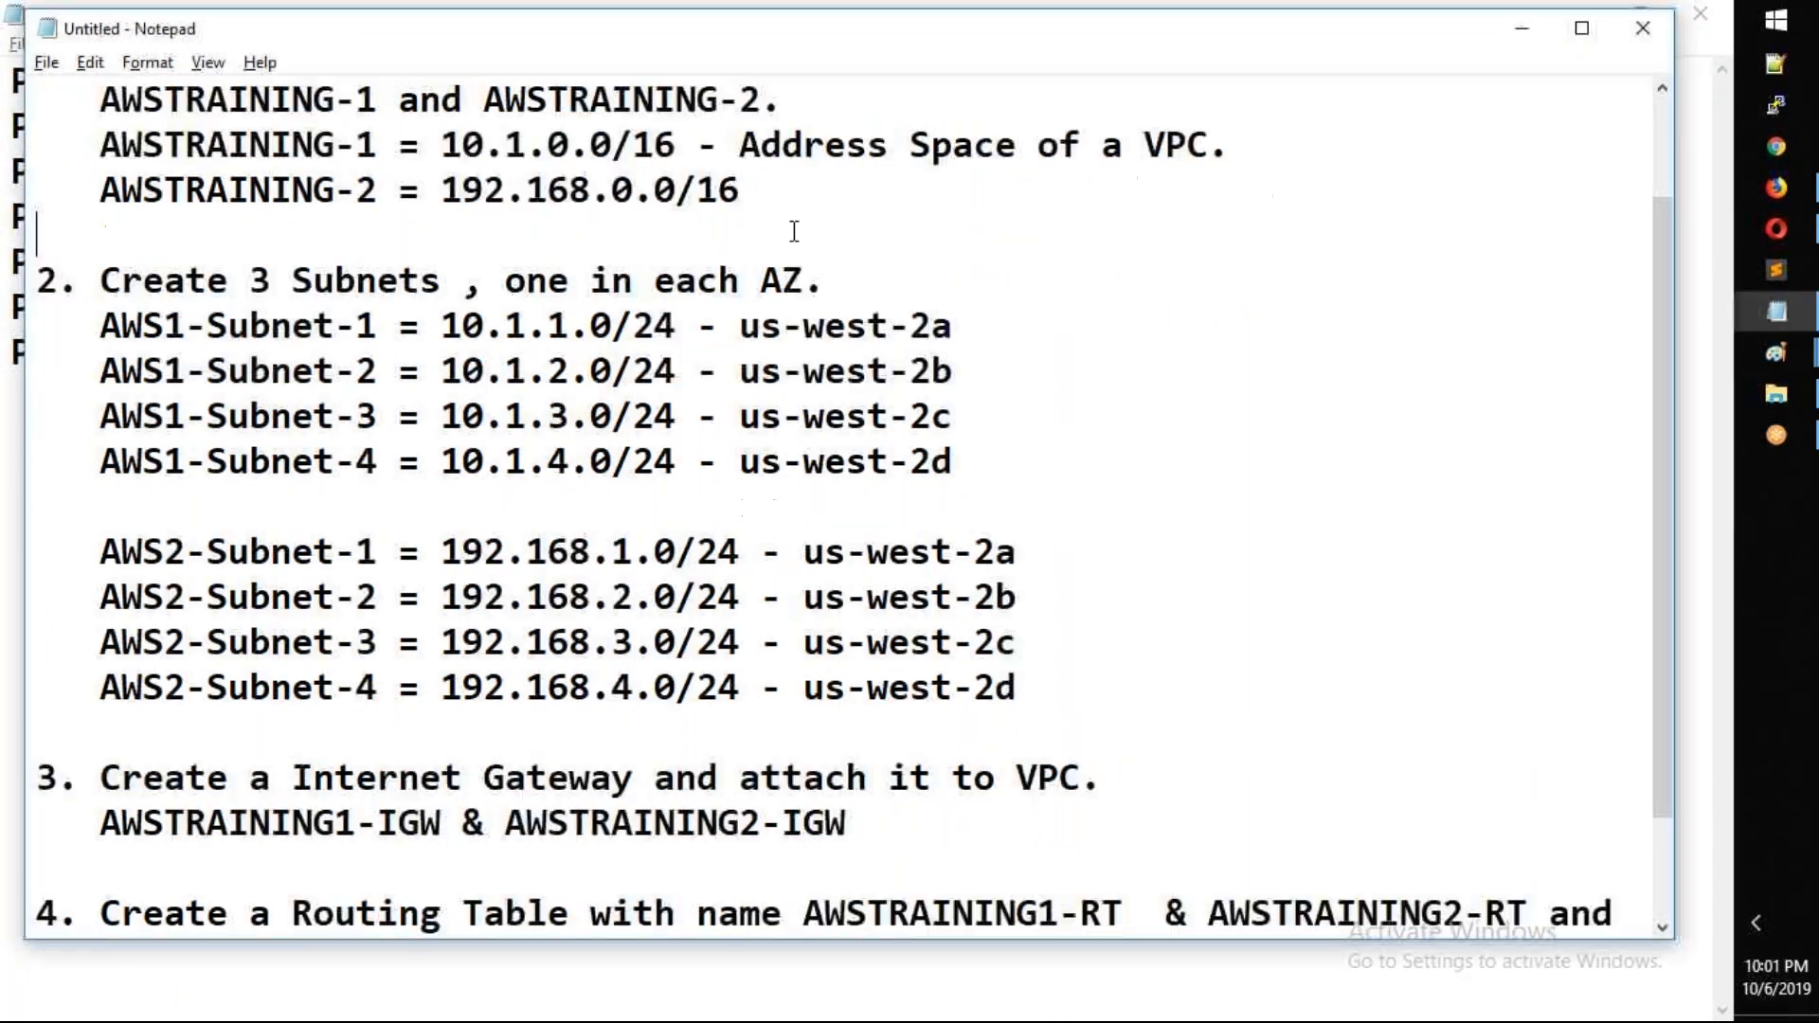
{"action": "scroll", "coordinate": [275, 372], "scroll_direction": "down", "scroll_amount": 1}
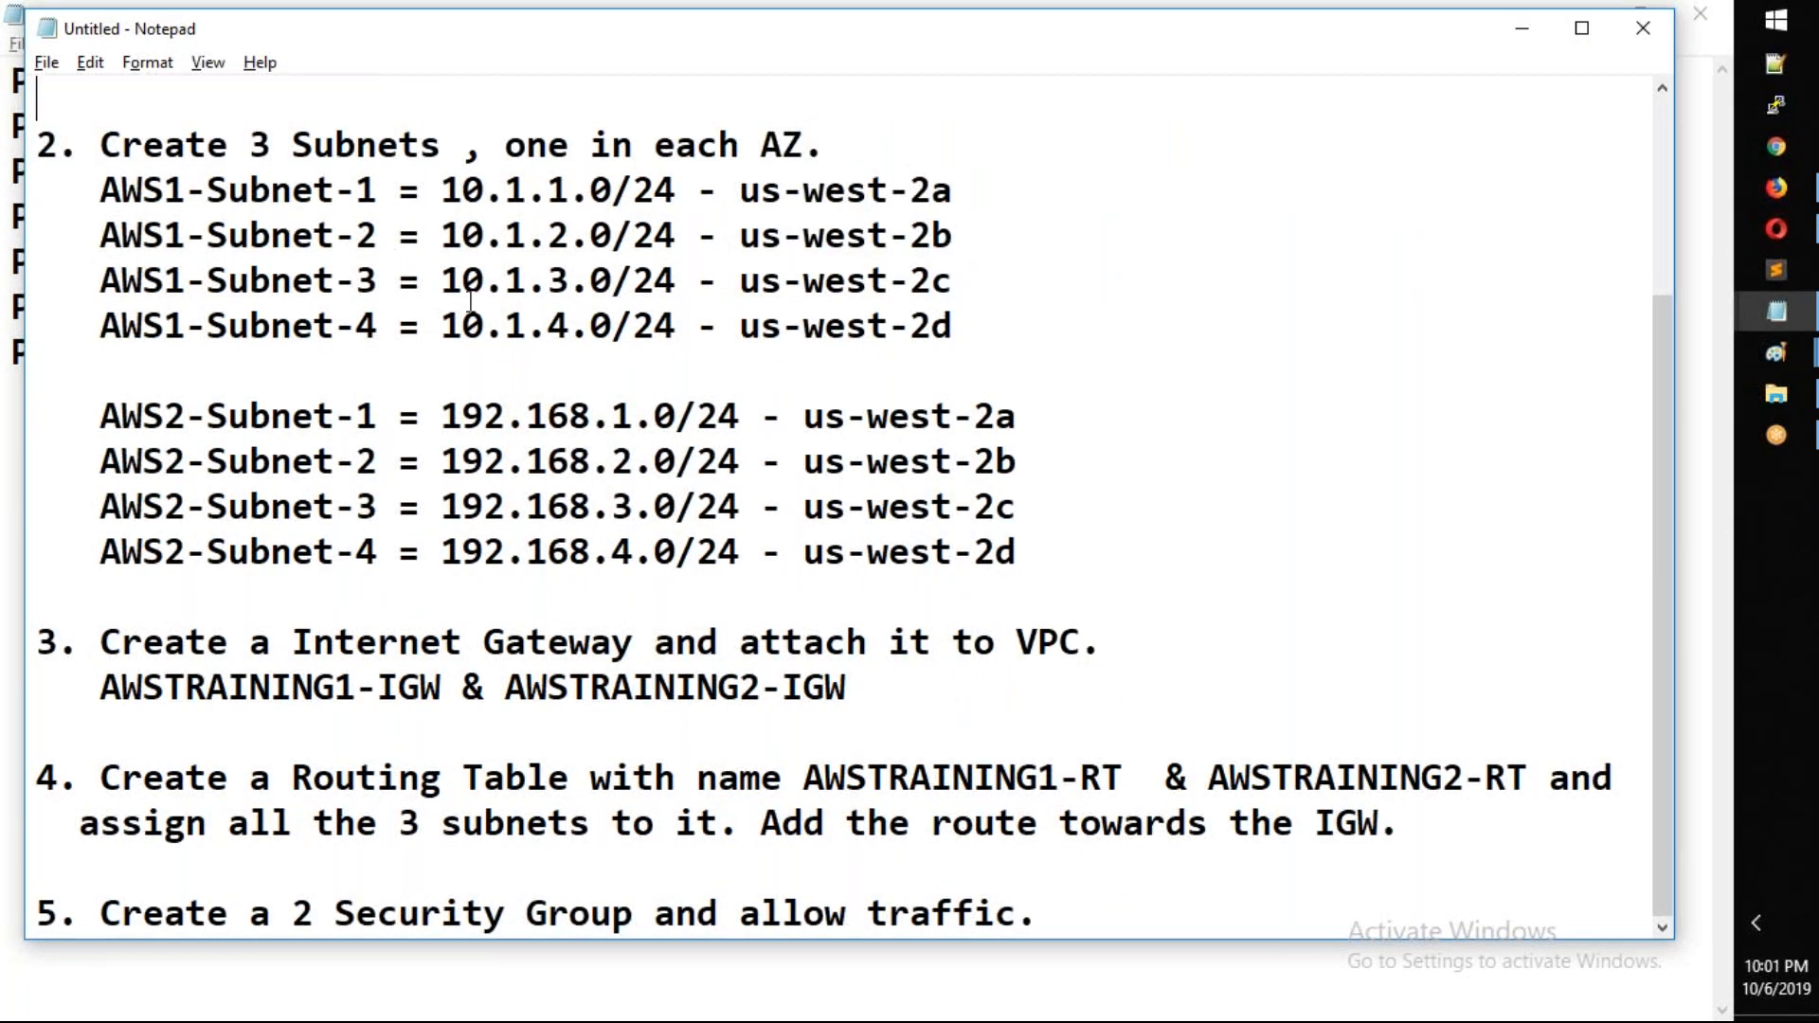
{"action": "left_click_drag", "start_coordinate": [966, 329], "coordinate": [40, 185]}
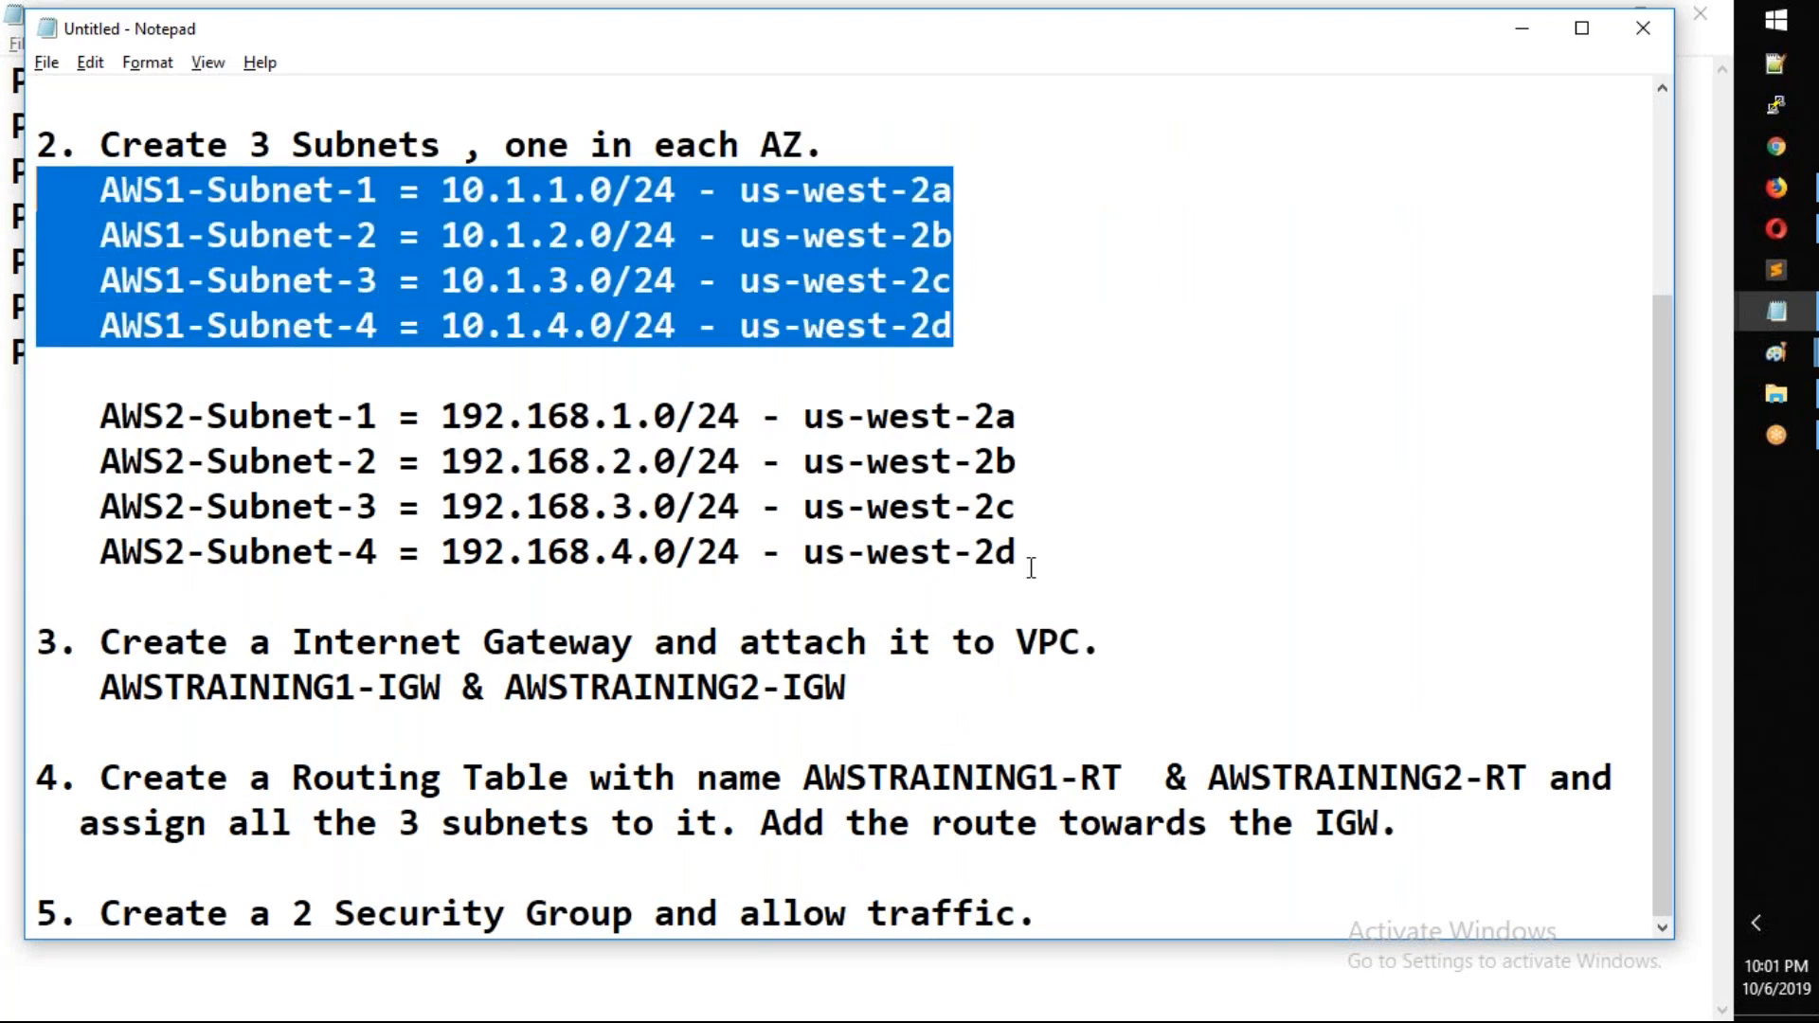
{"action": "left_click_drag", "start_coordinate": [1023, 568], "coordinate": [38, 408]}
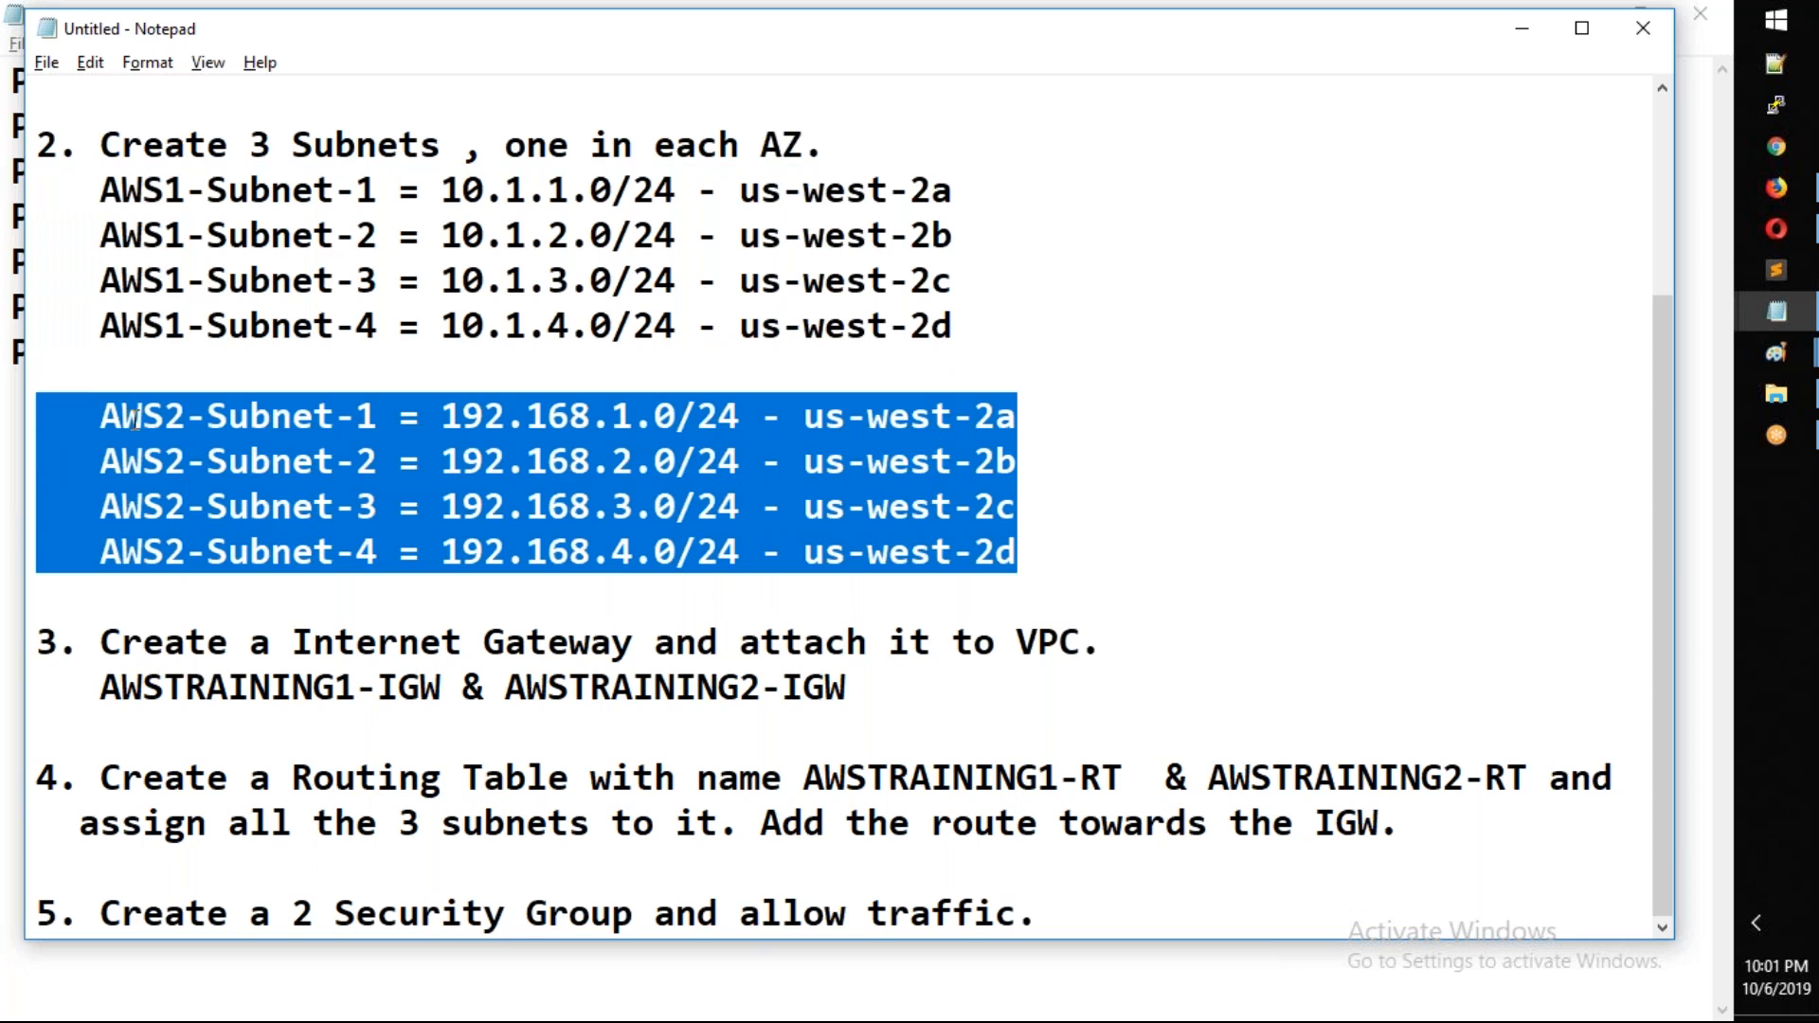
{"action": "left_click_drag", "start_coordinate": [848, 687], "coordinate": [104, 641]}
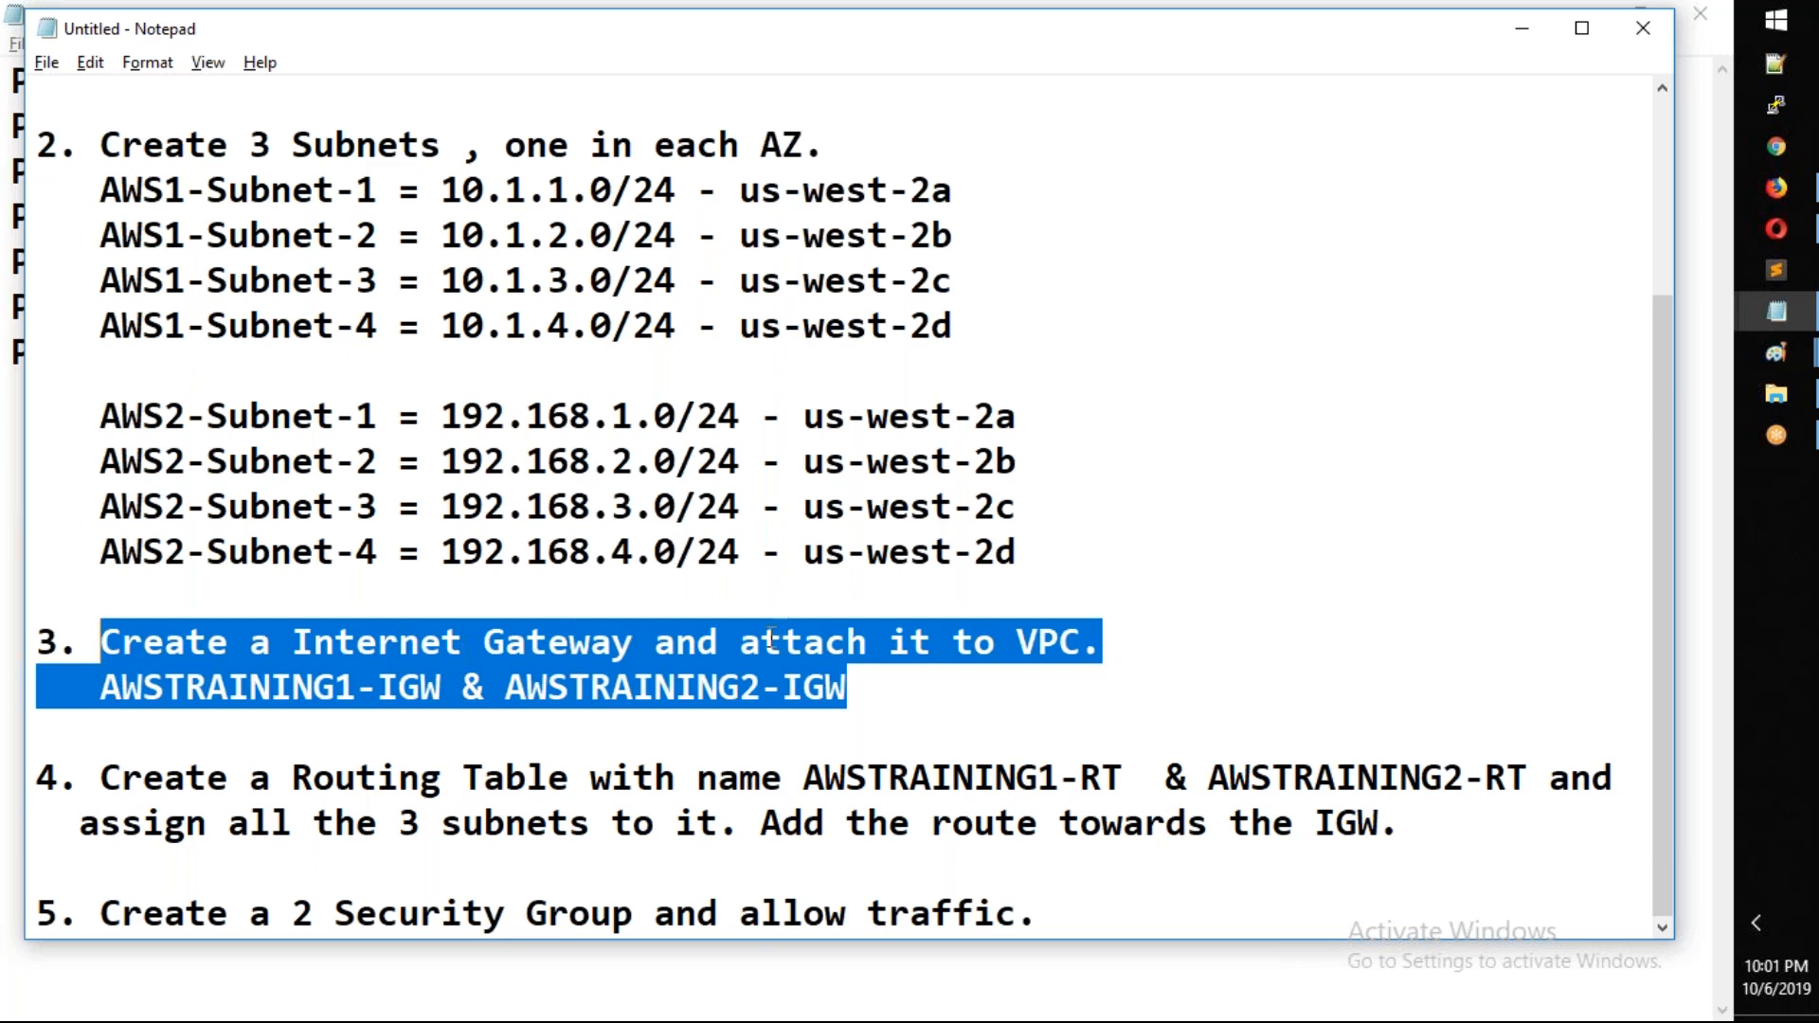
{"action": "left_click_drag", "start_coordinate": [120, 777], "coordinate": [1407, 814]}
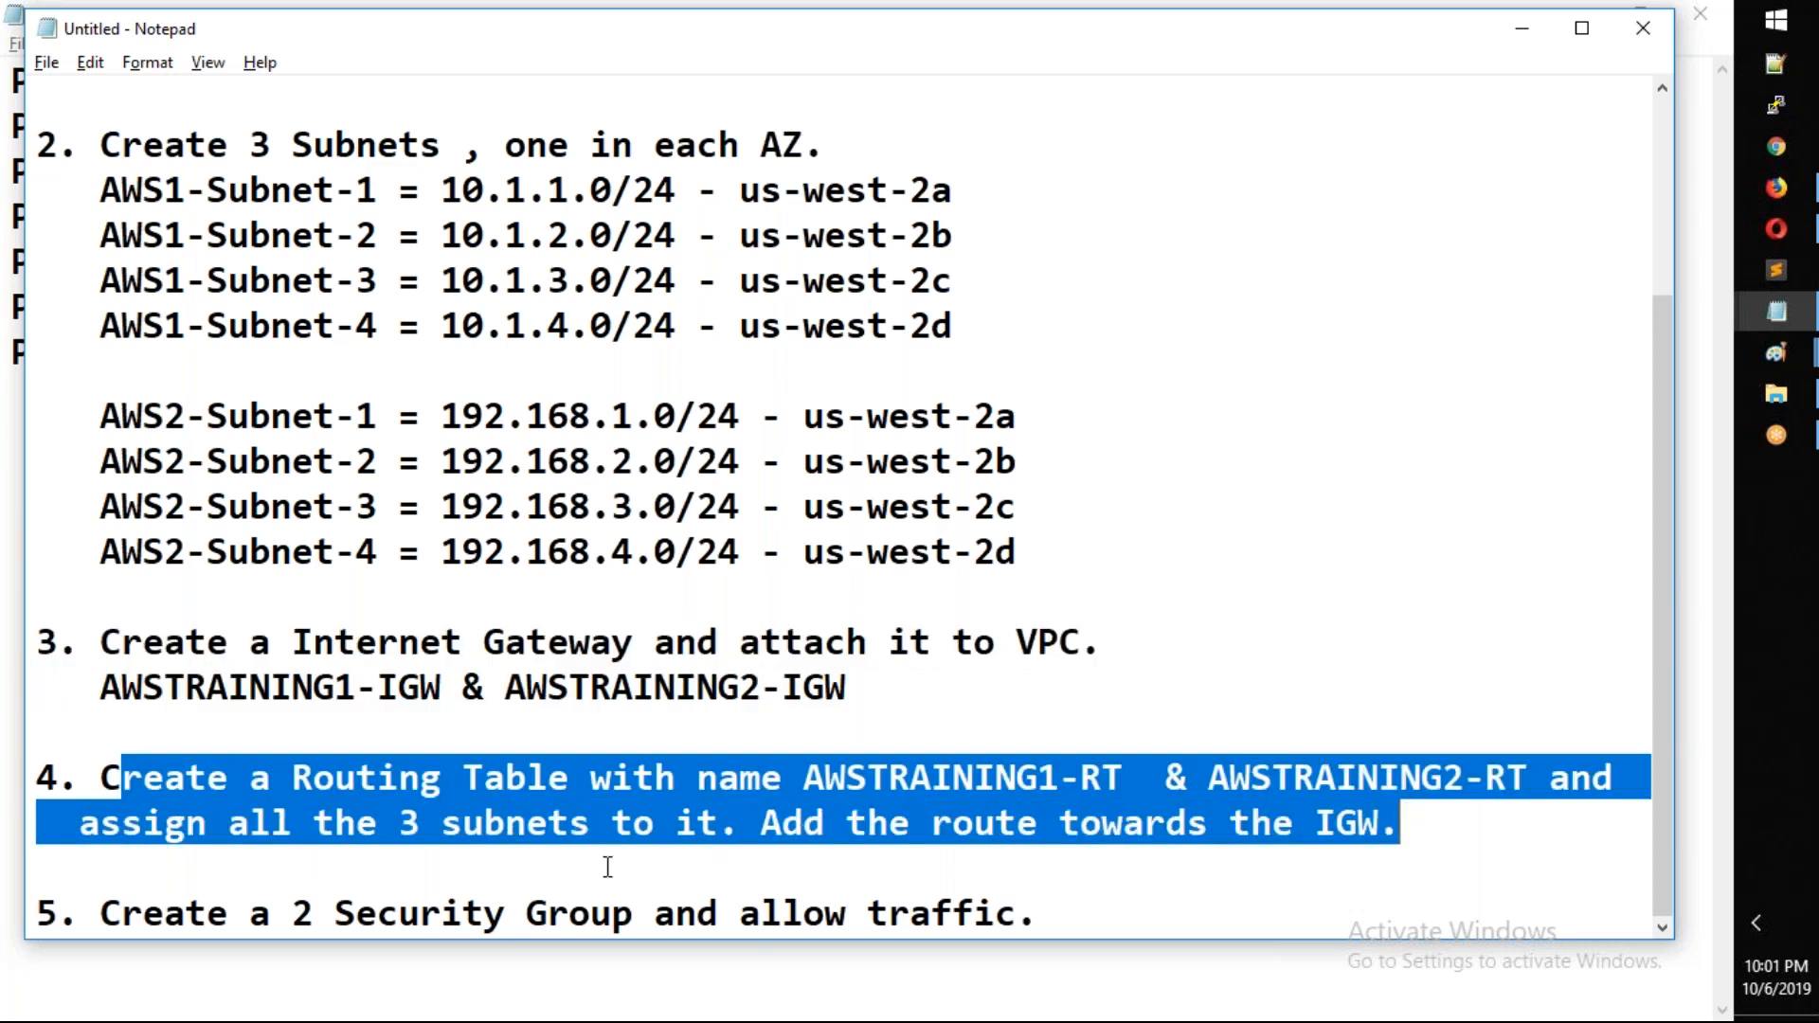
Below item 5, add item 6 "Create Key Pair which is needed for the EC2 Machines." and start an item numbered 7
{"action": "left_click", "coordinate": [1088, 910]}
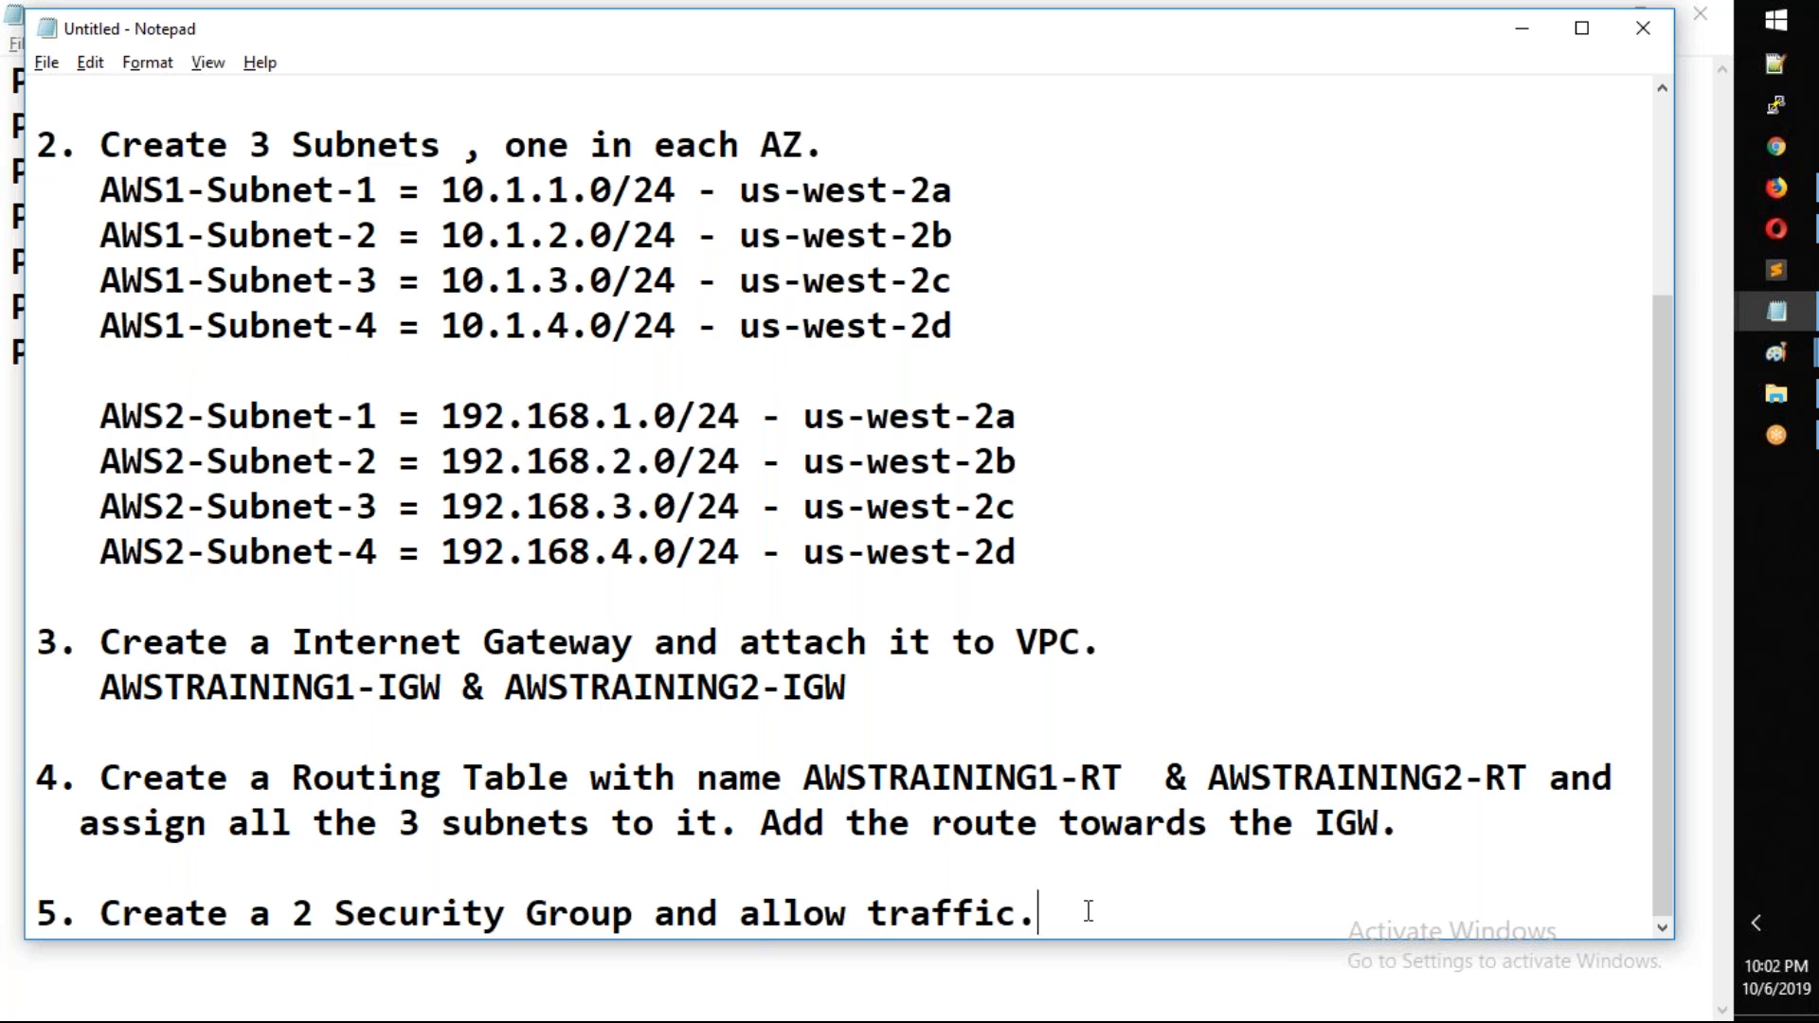
{"action": "key", "text": "Return"}
{"action": "key", "text": "Return"}
{"action": "type", "text": "6."}
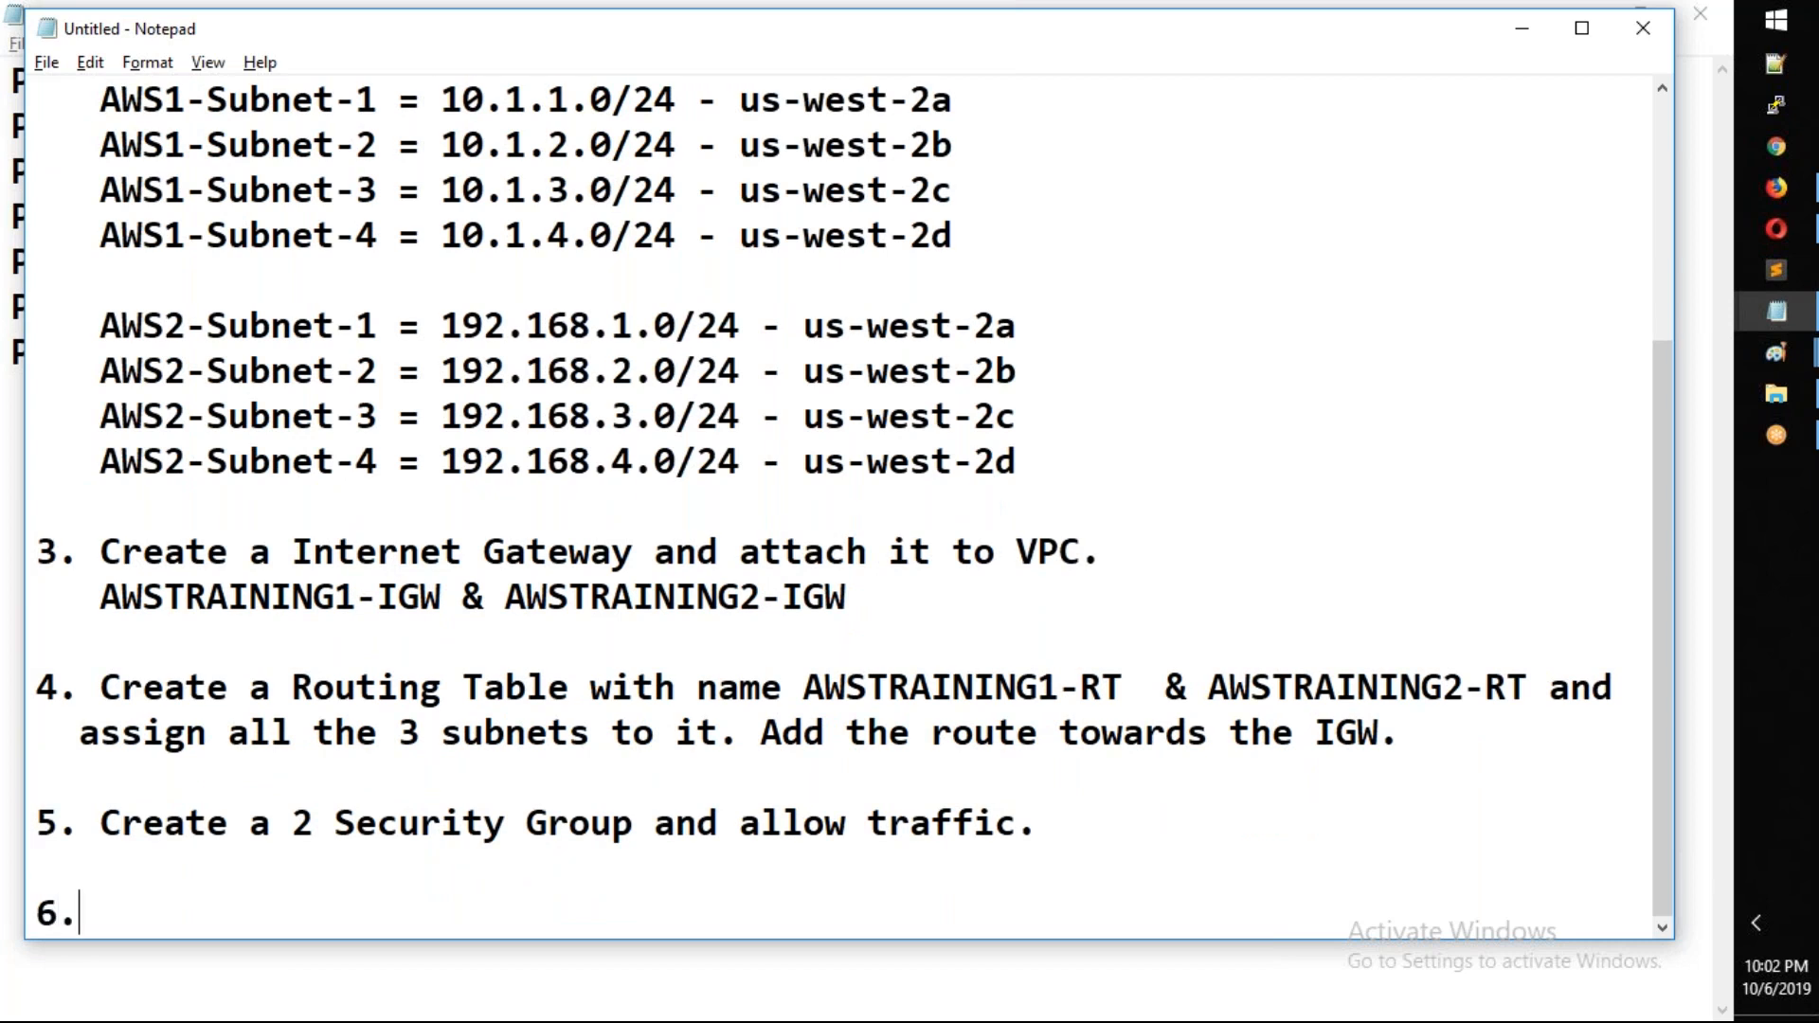
{"action": "type", "text": " Create"}
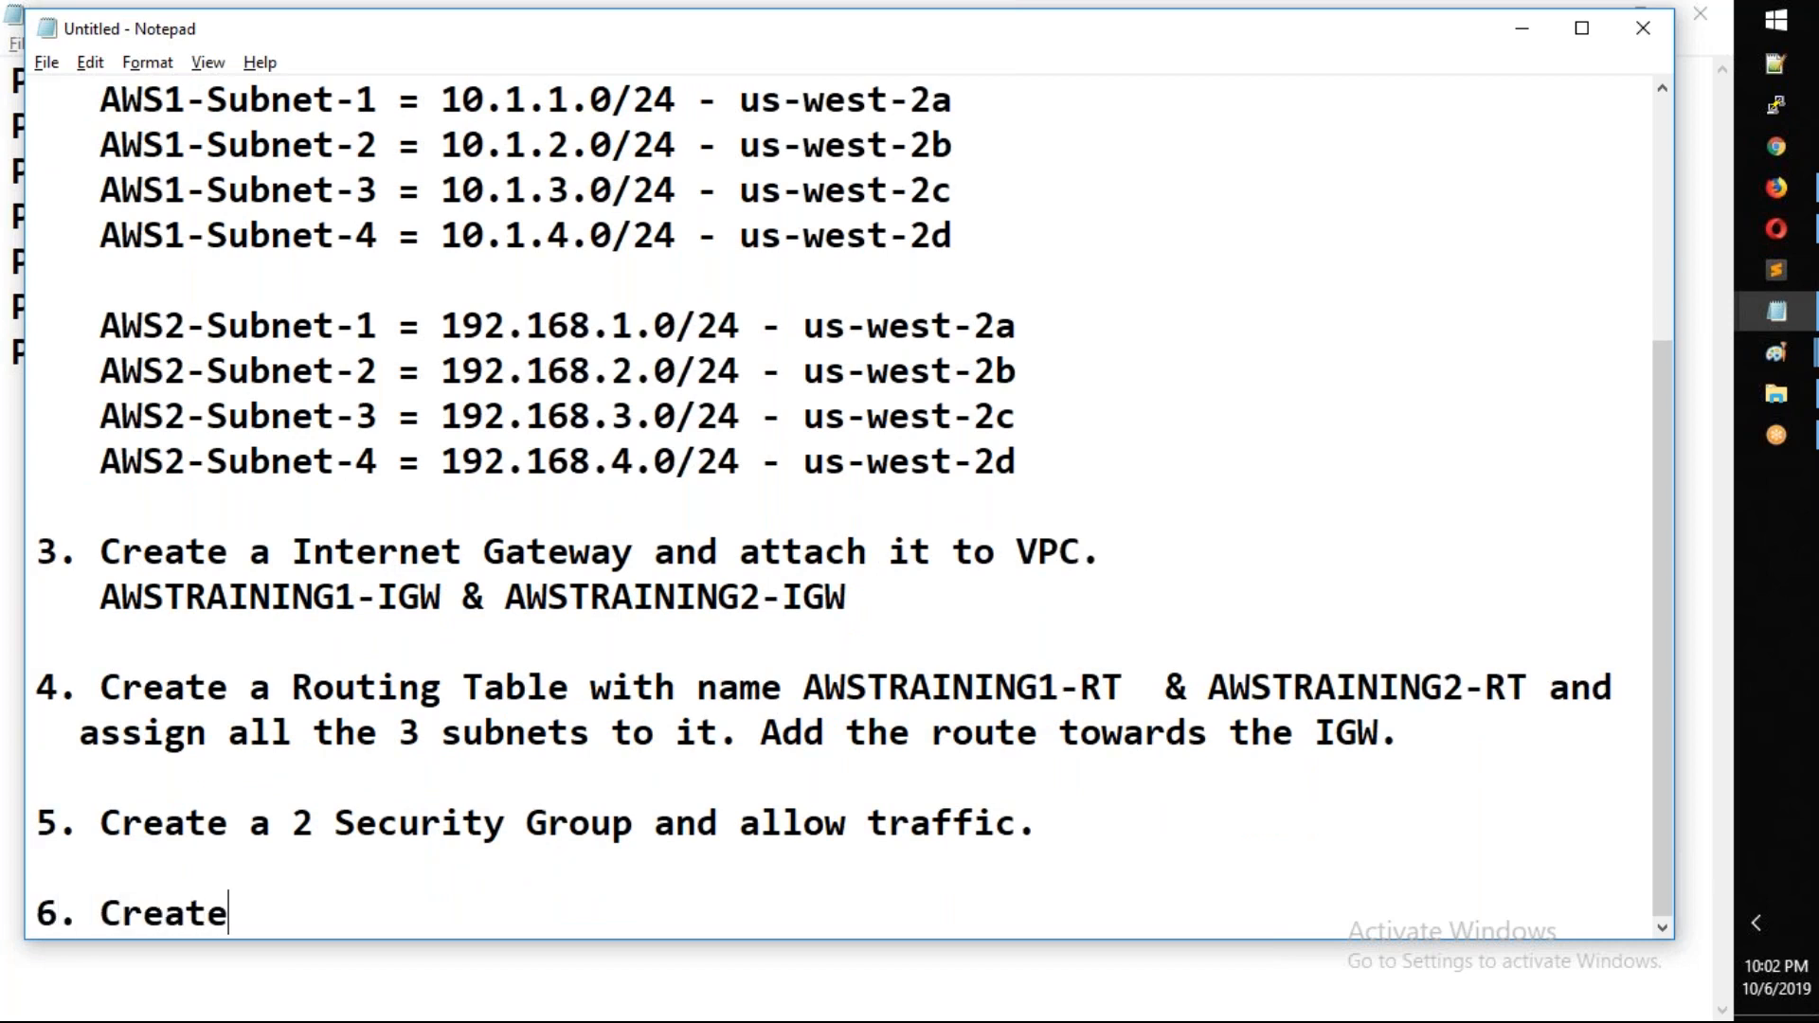
{"action": "type", "text": " Key P"}
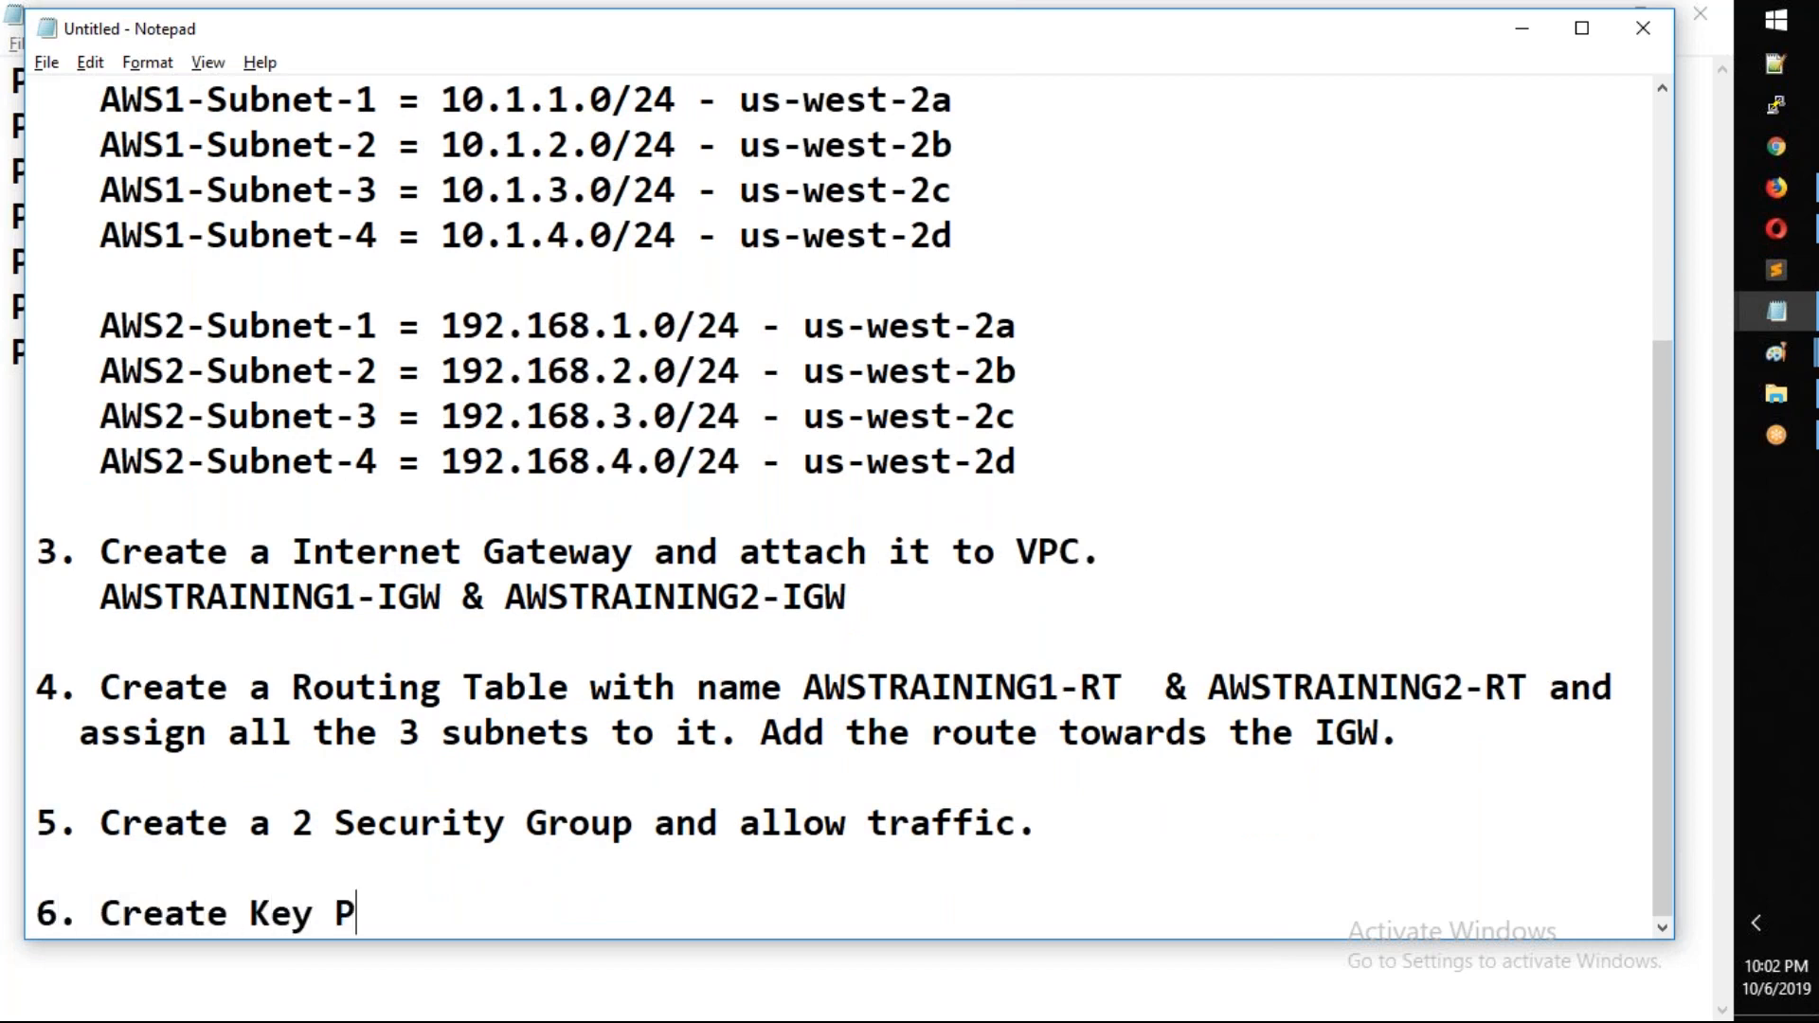
{"action": "type", "text": "air which is ne"}
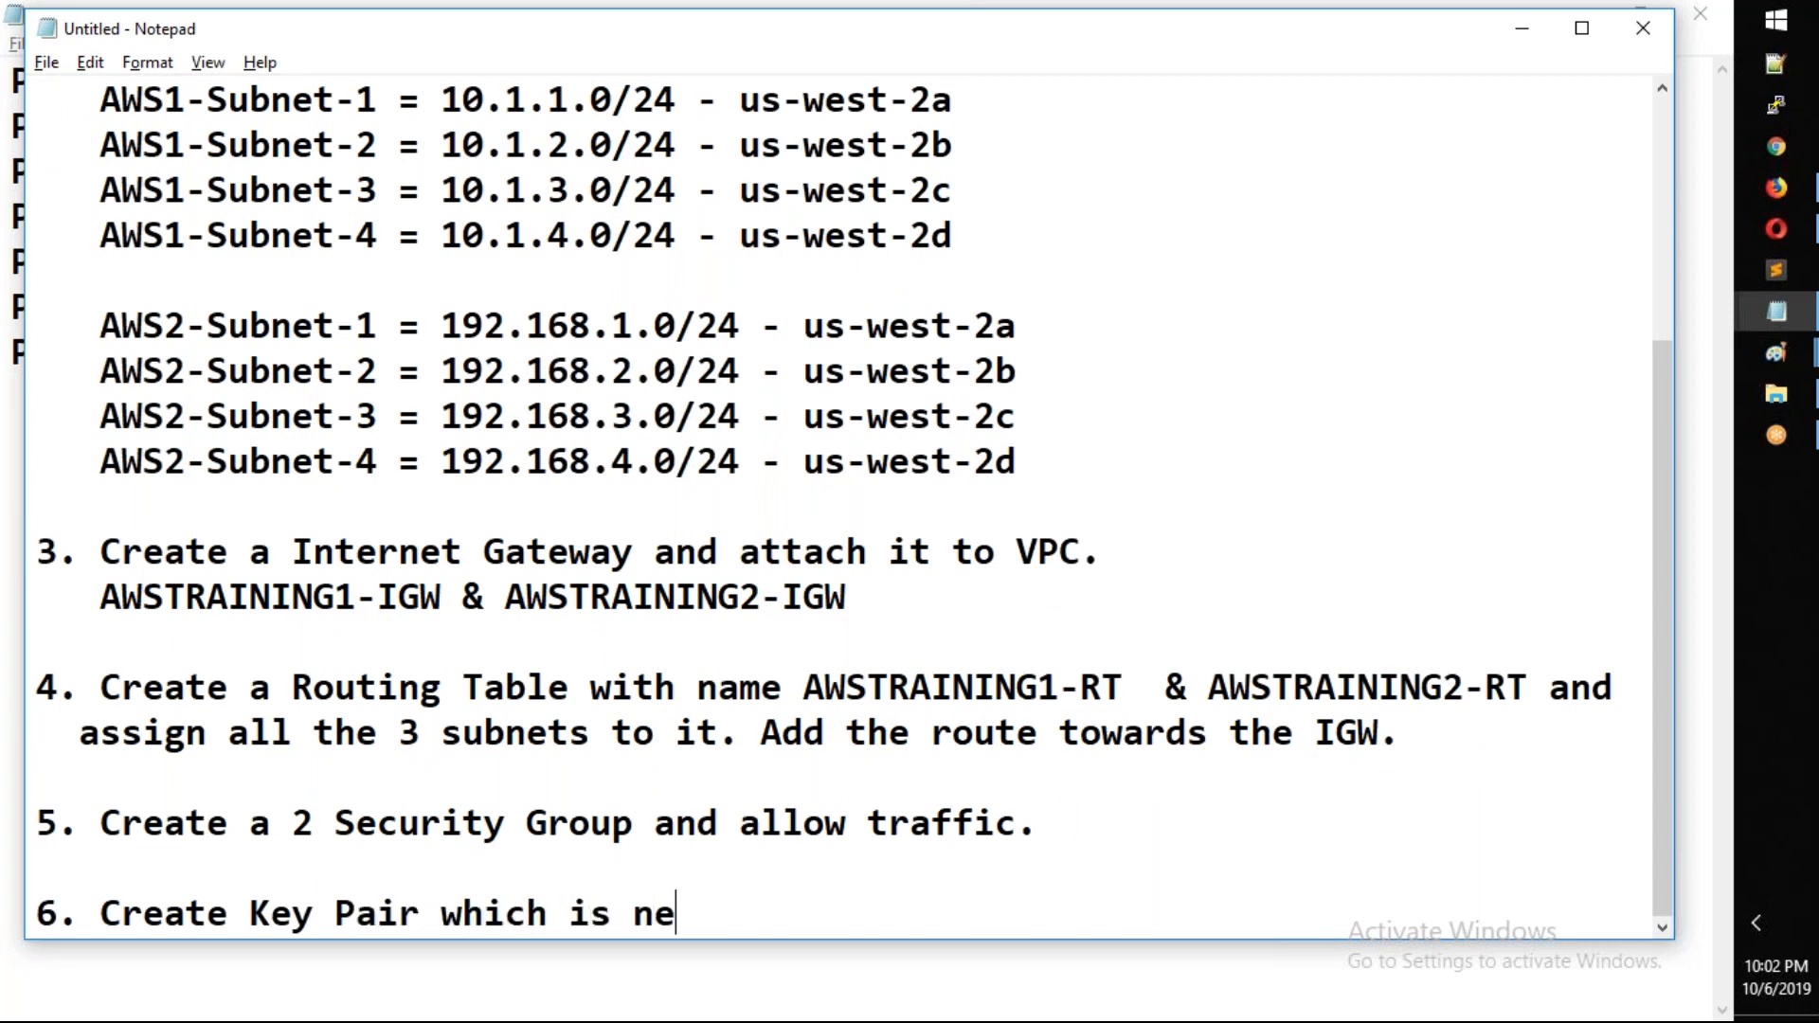
{"action": "type", "text": "eded for the"}
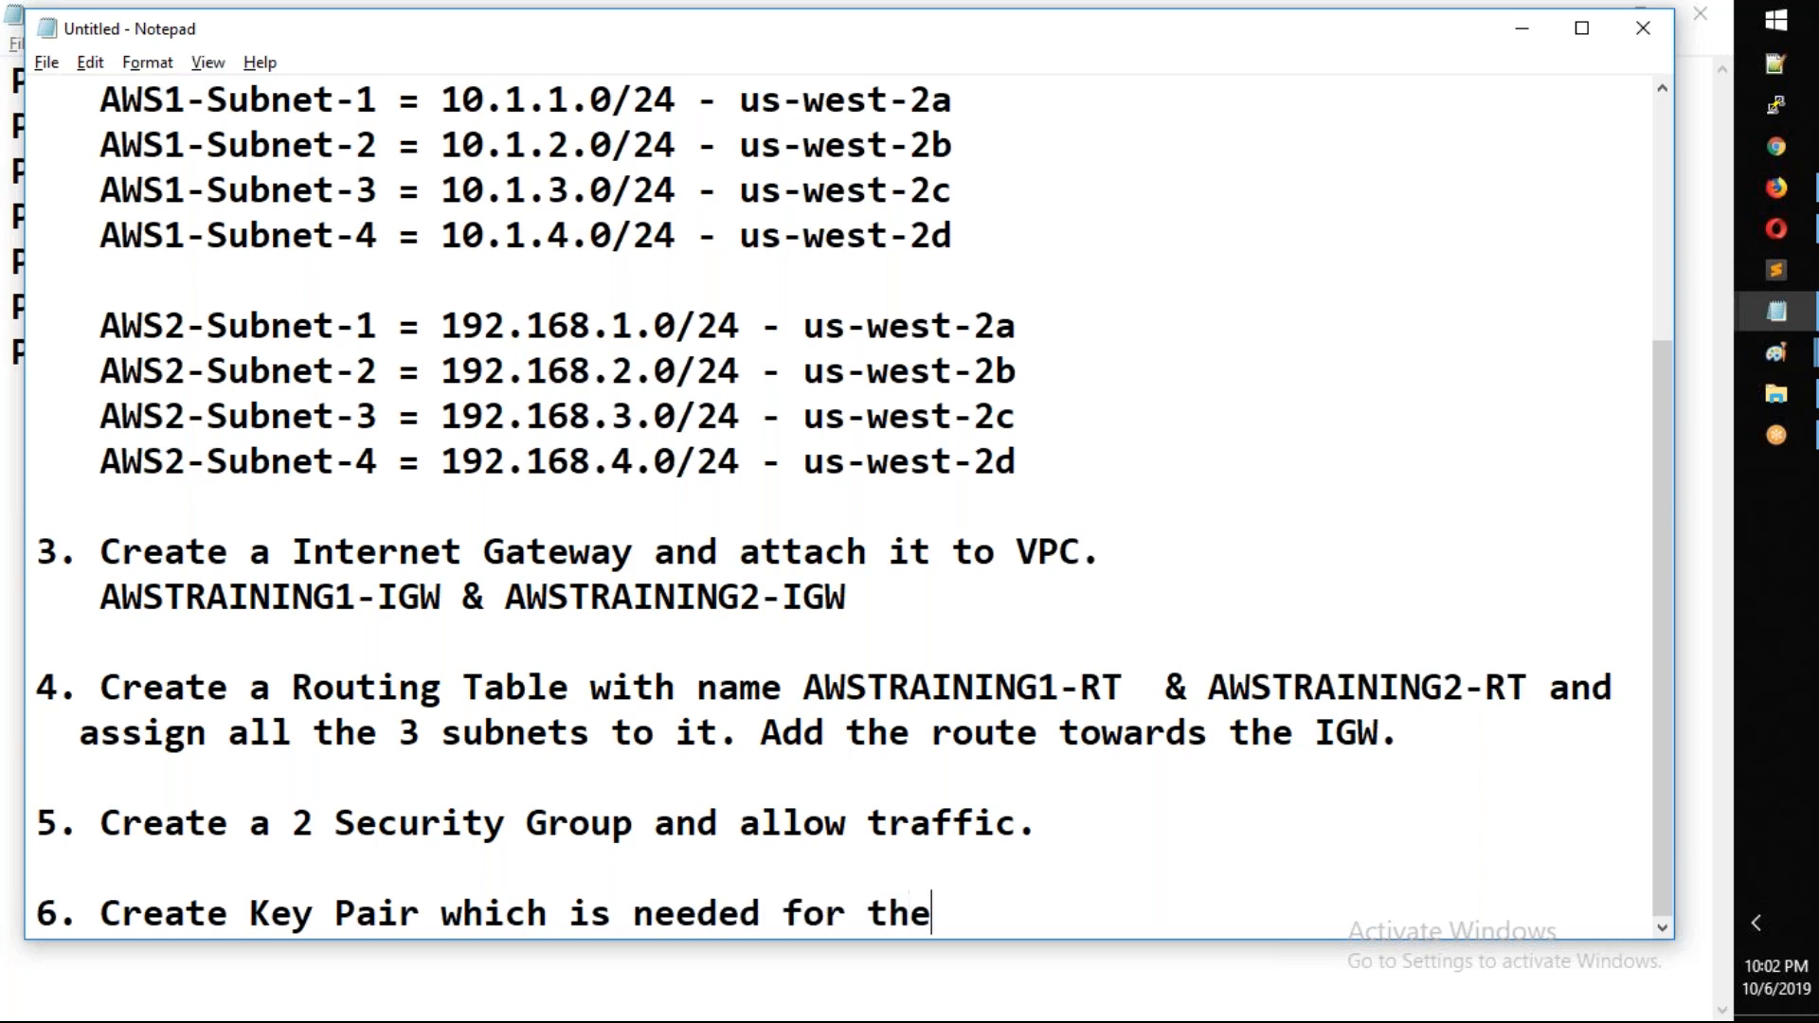
{"action": "type", "text": " EC2 Machine"}
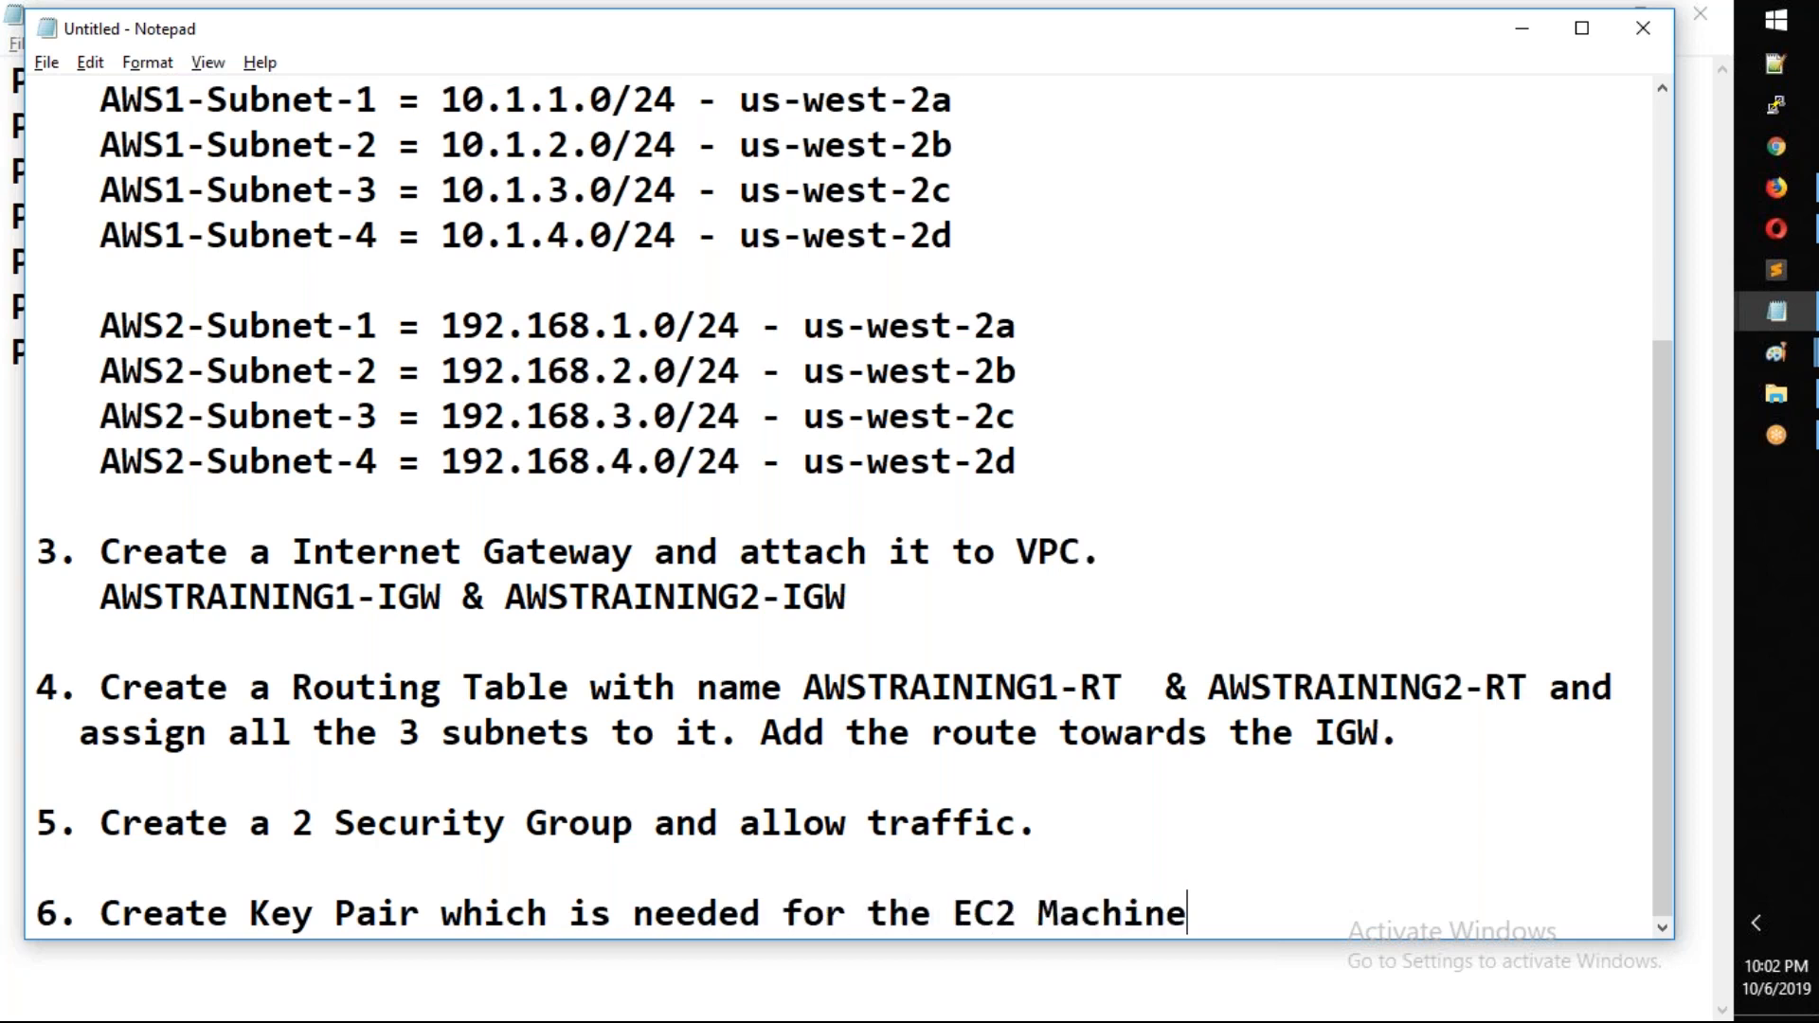
{"action": "type", "text": "s."}
{"action": "key", "text": "Return"}
{"action": "key", "text": "Return"}
{"action": "type", "text": "7."}
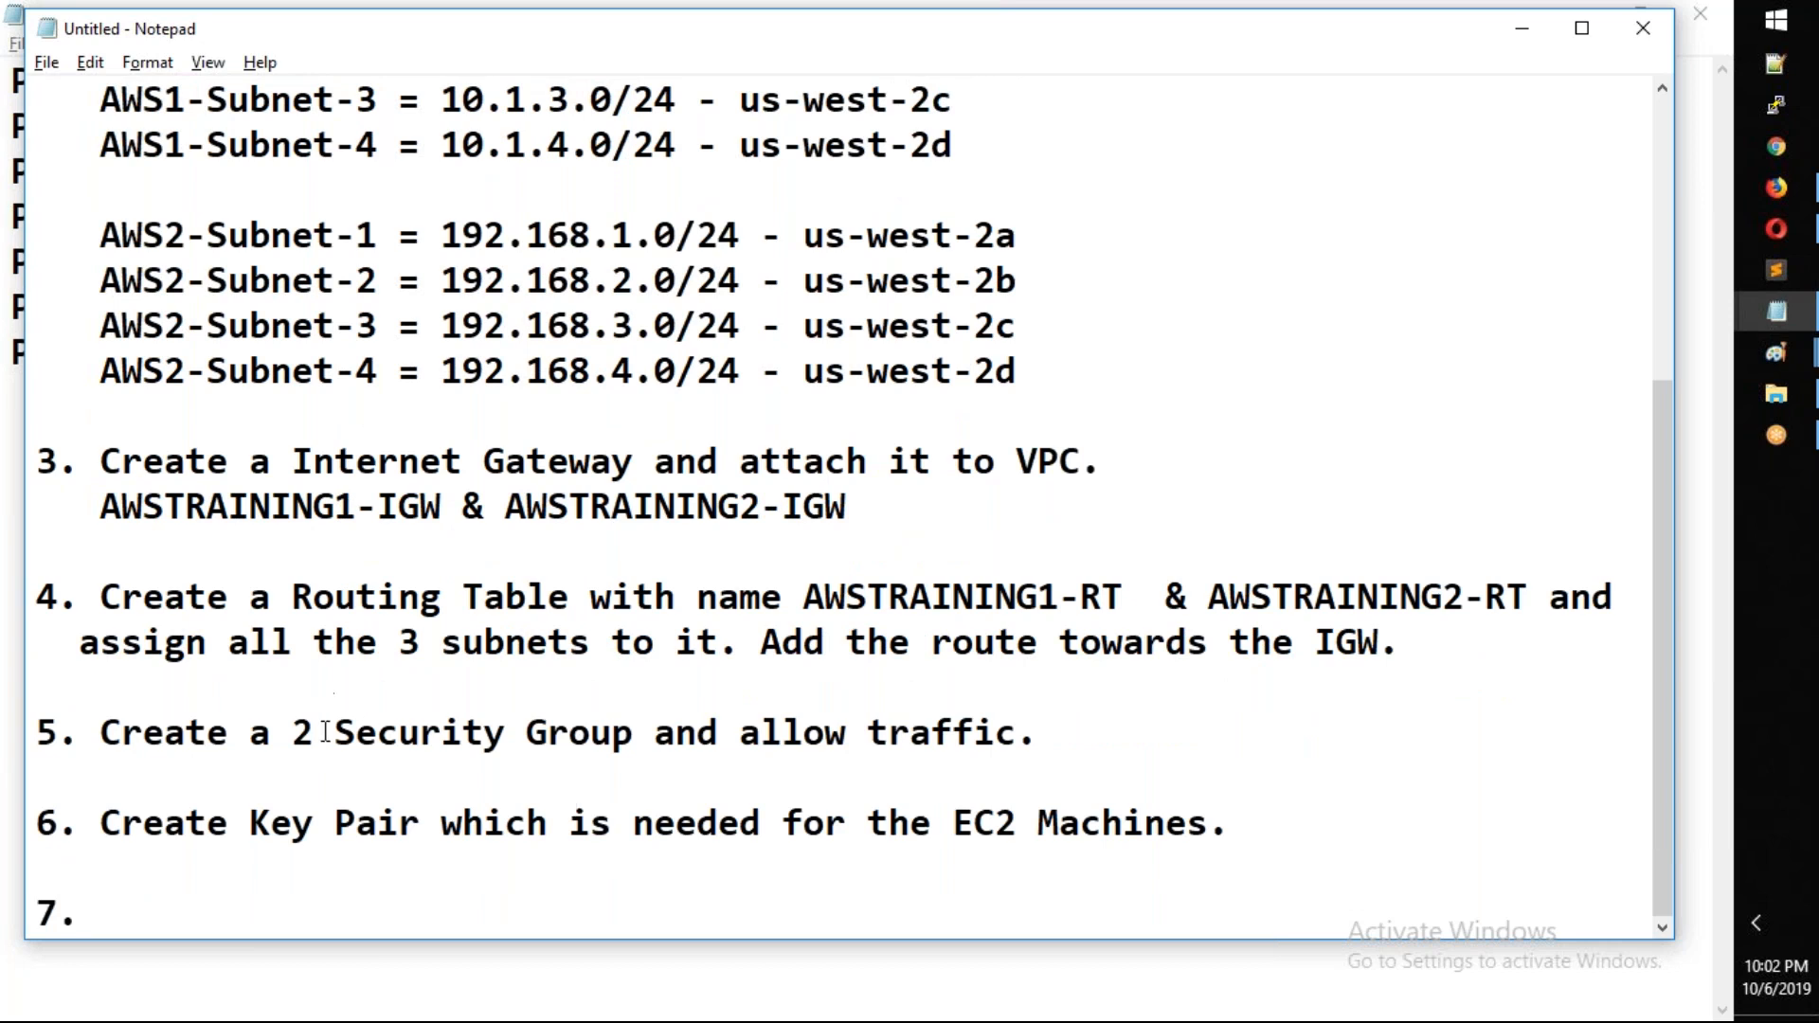
{"action": "left_click_drag", "start_coordinate": [287, 737], "coordinate": [613, 734]}
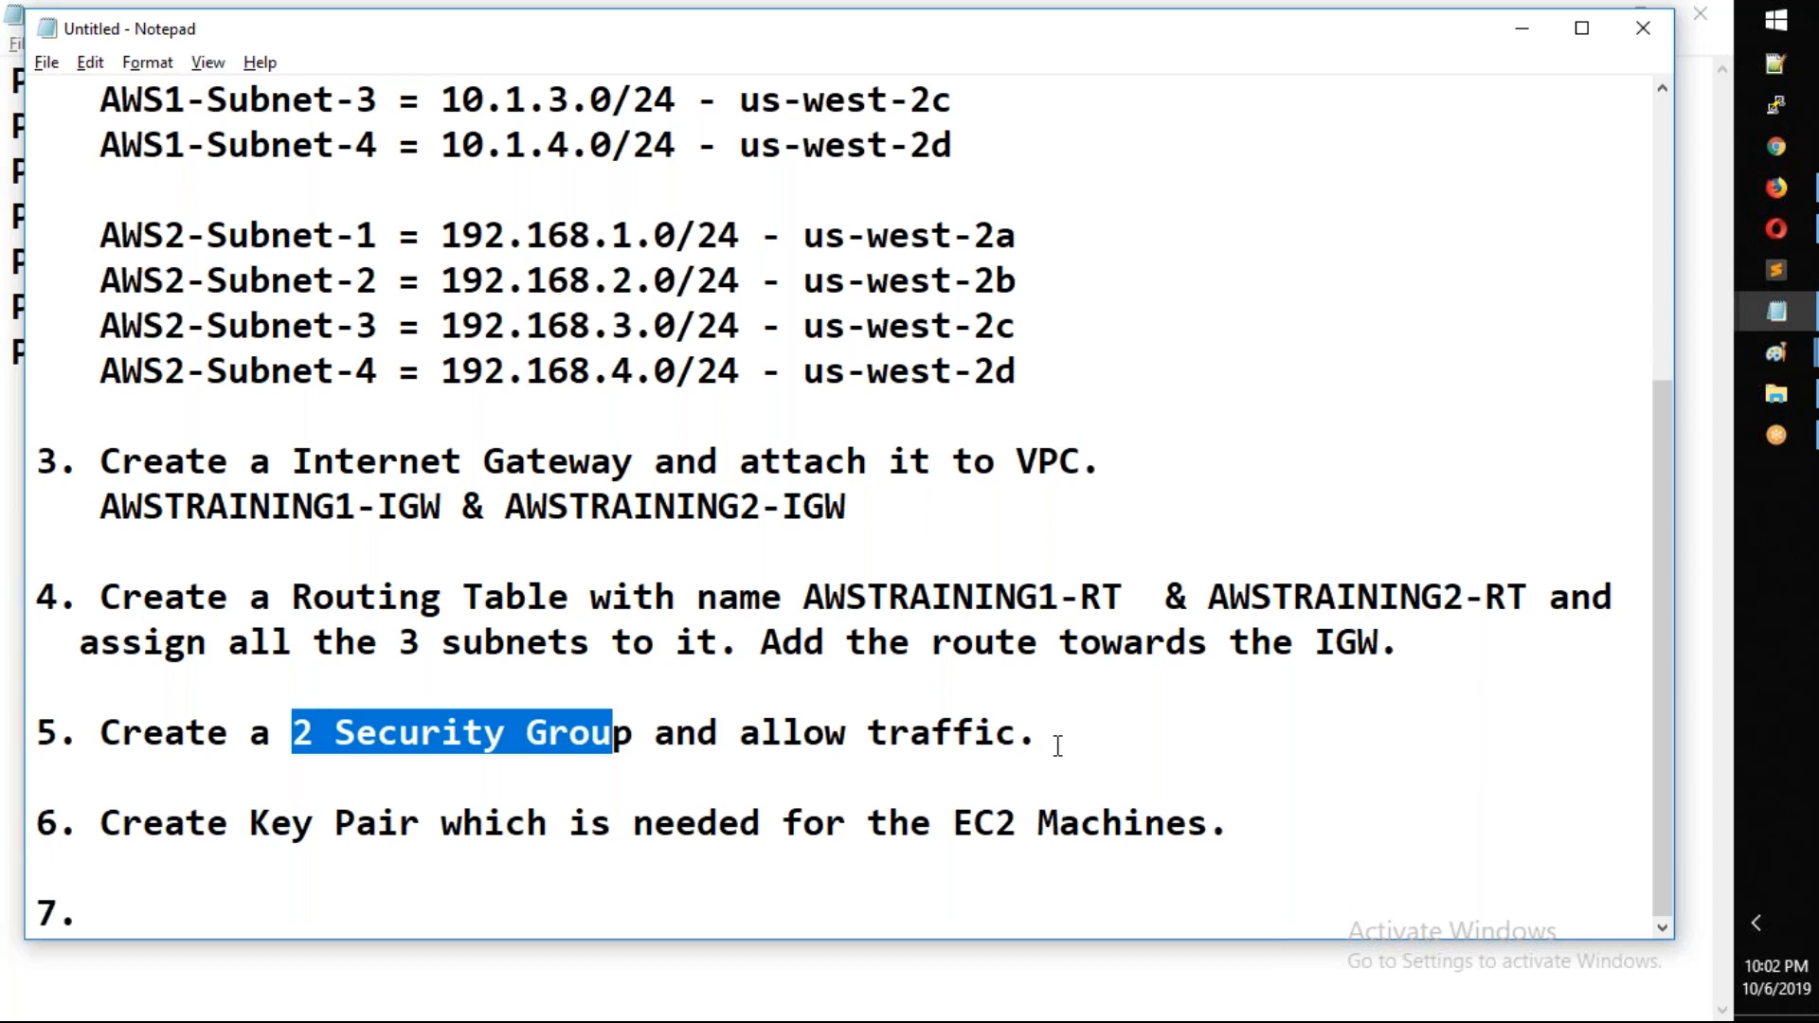
{"action": "left_click_drag", "start_coordinate": [1053, 737], "coordinate": [910, 737]}
{"action": "left_click_drag", "start_coordinate": [798, 745], "coordinate": [102, 740]}
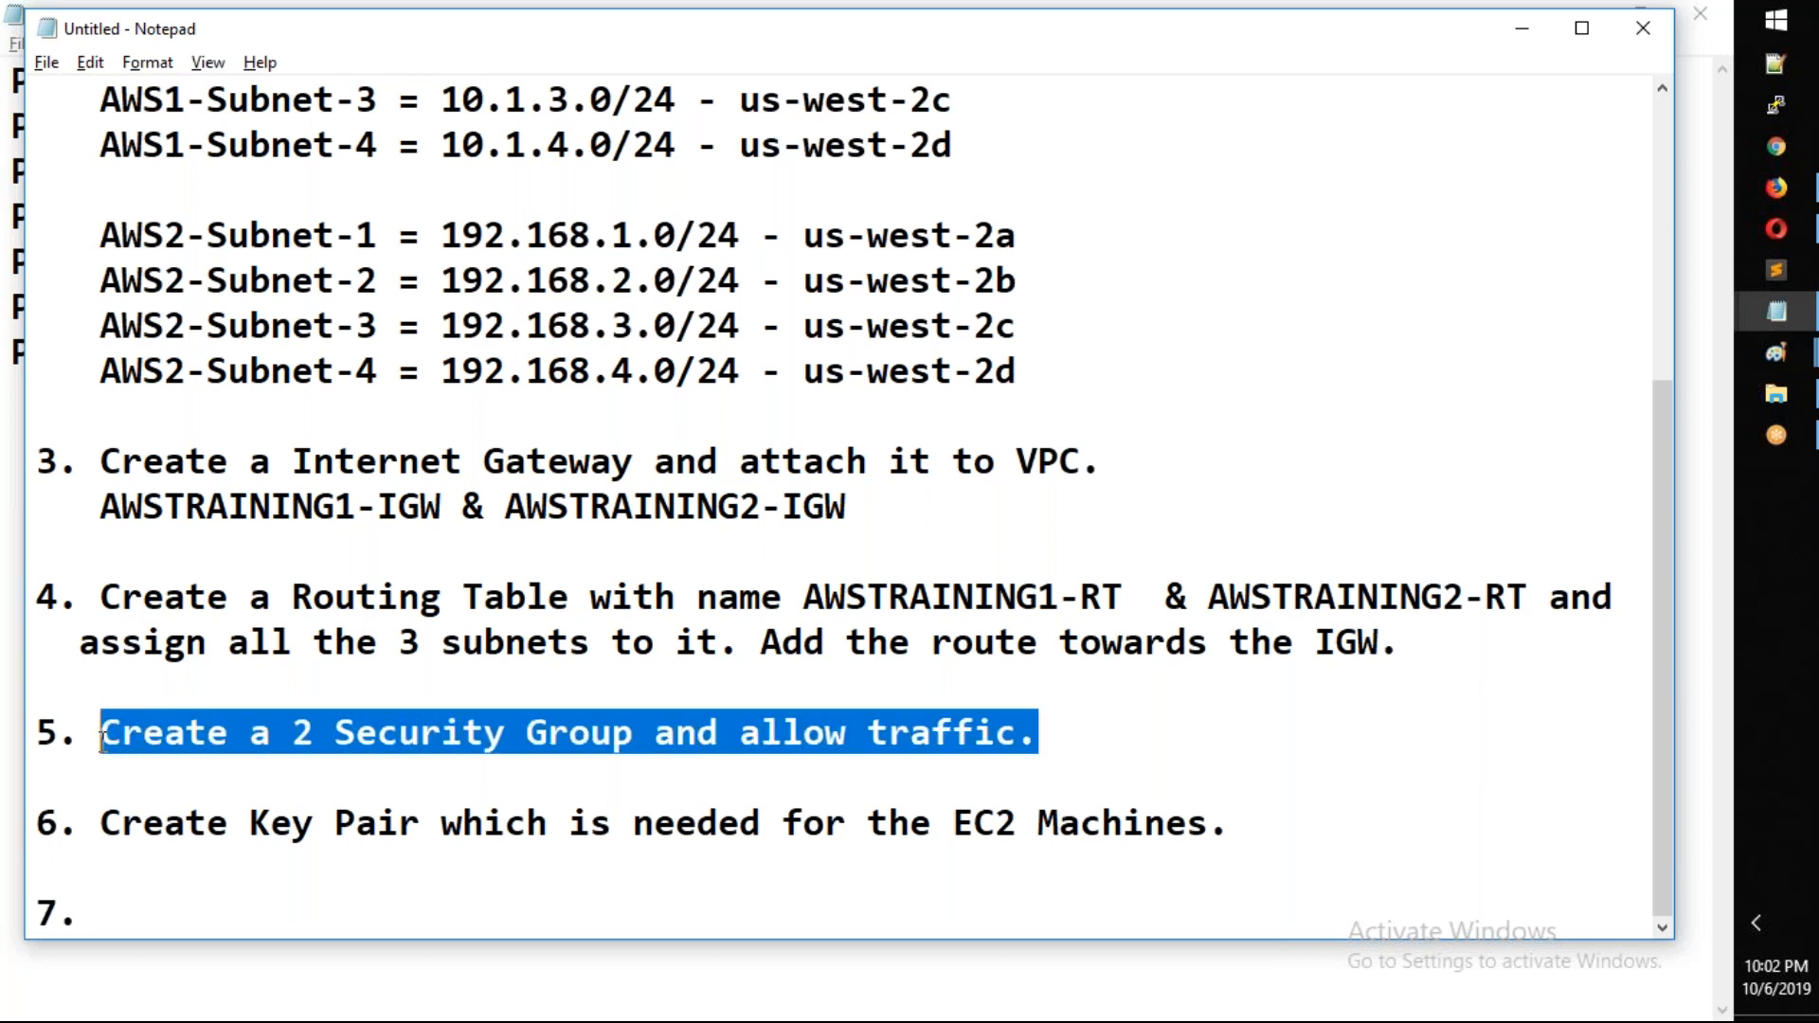
{"action": "left_click_drag", "start_coordinate": [101, 822], "coordinate": [1237, 820]}
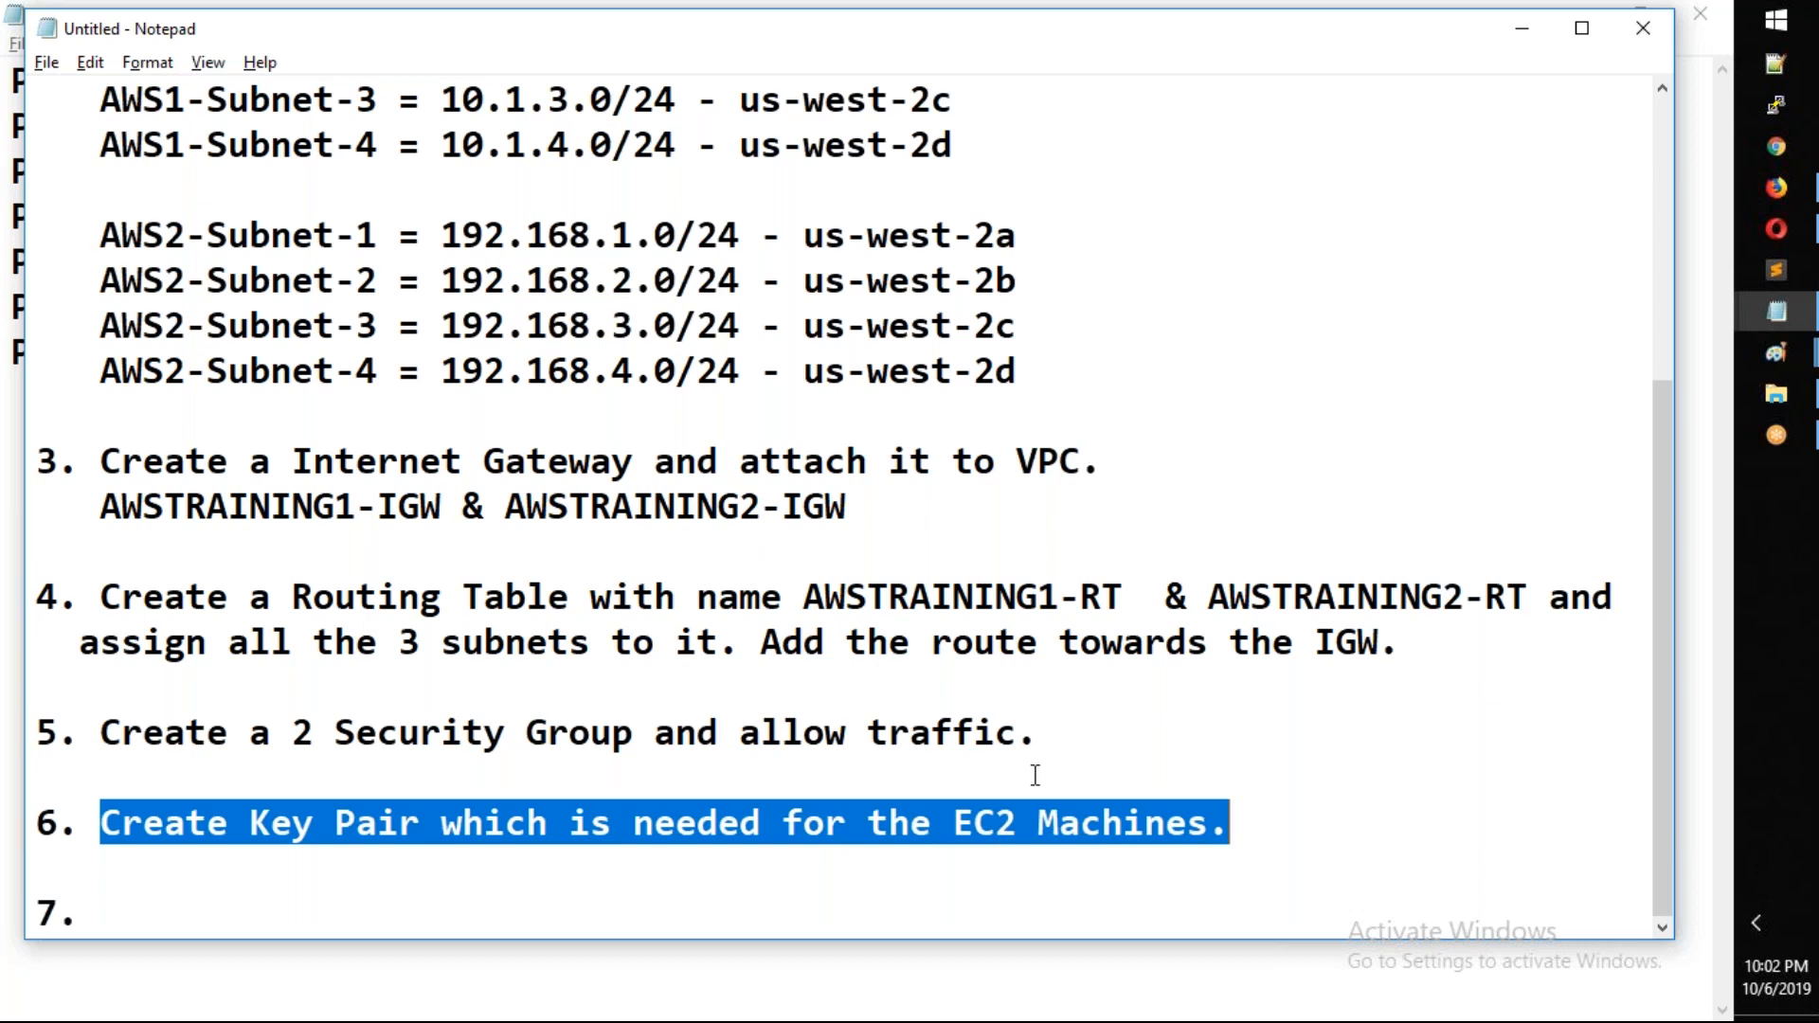
Write item 7 as "We are going to create 4 EC2 Machines( 2 per VPC) and check the communication."
{"action": "left_click", "coordinate": [246, 899]}
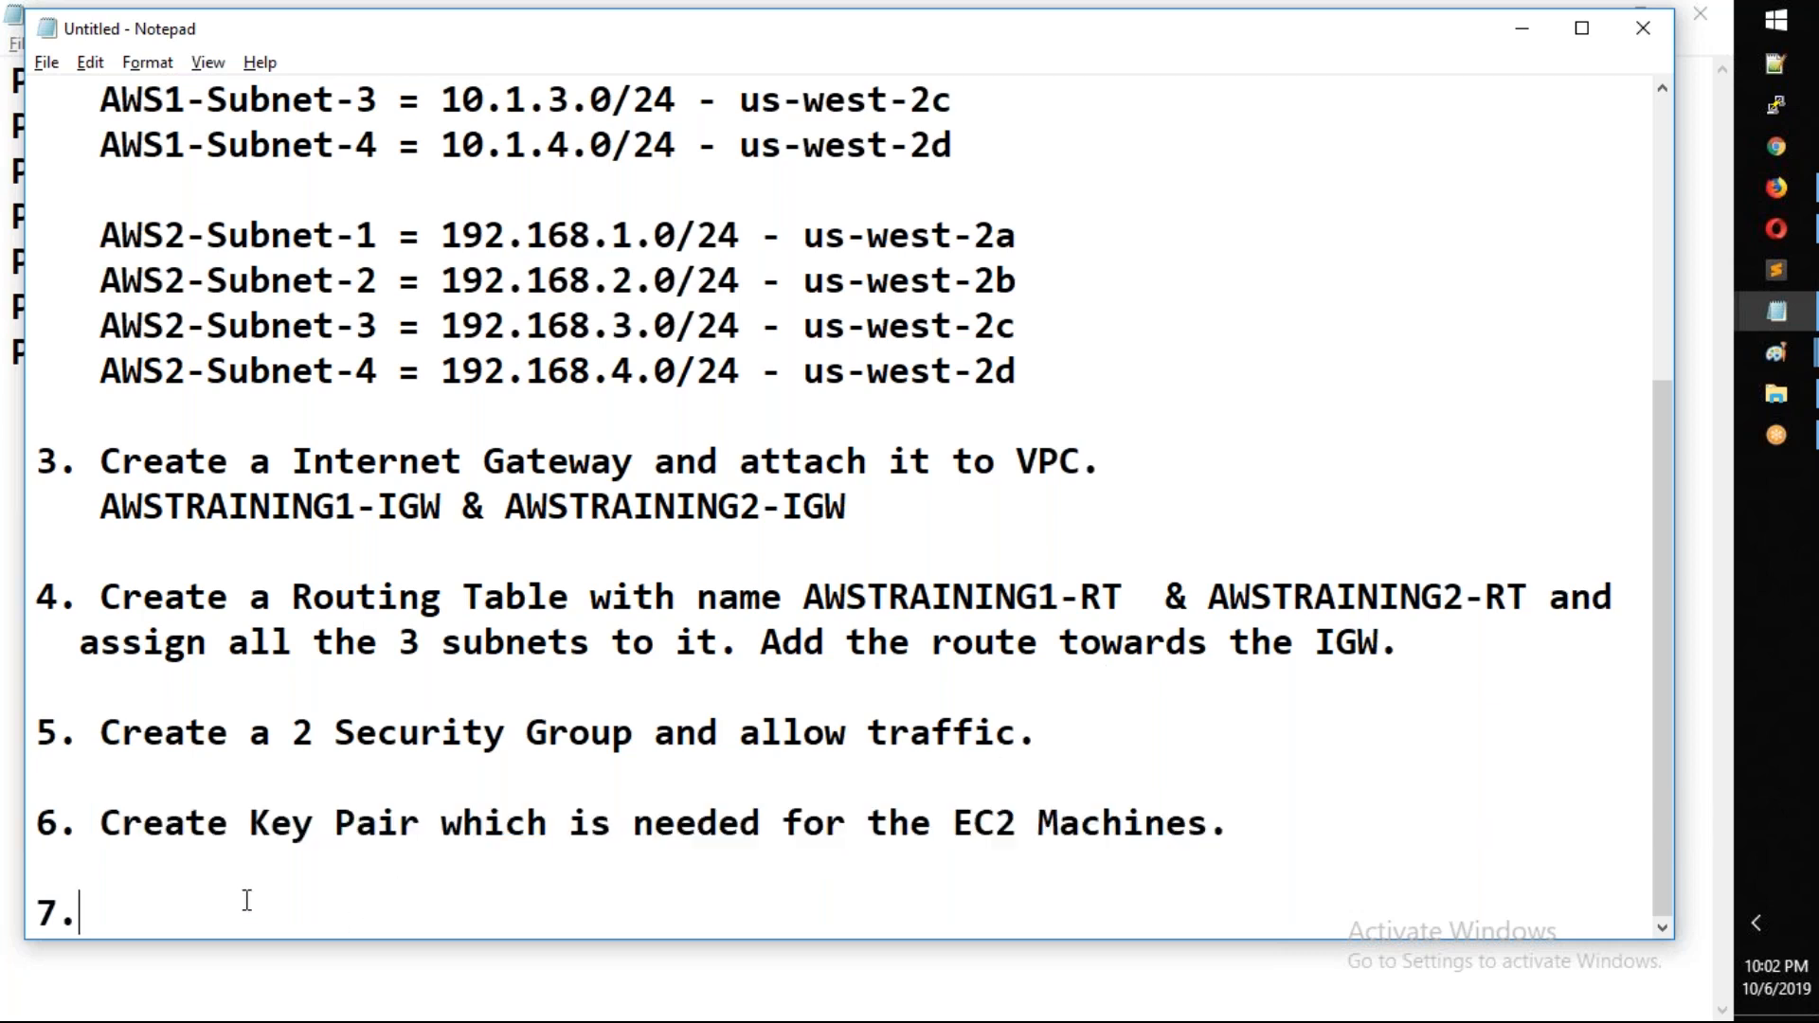
{"action": "type", "text": "We ar"}
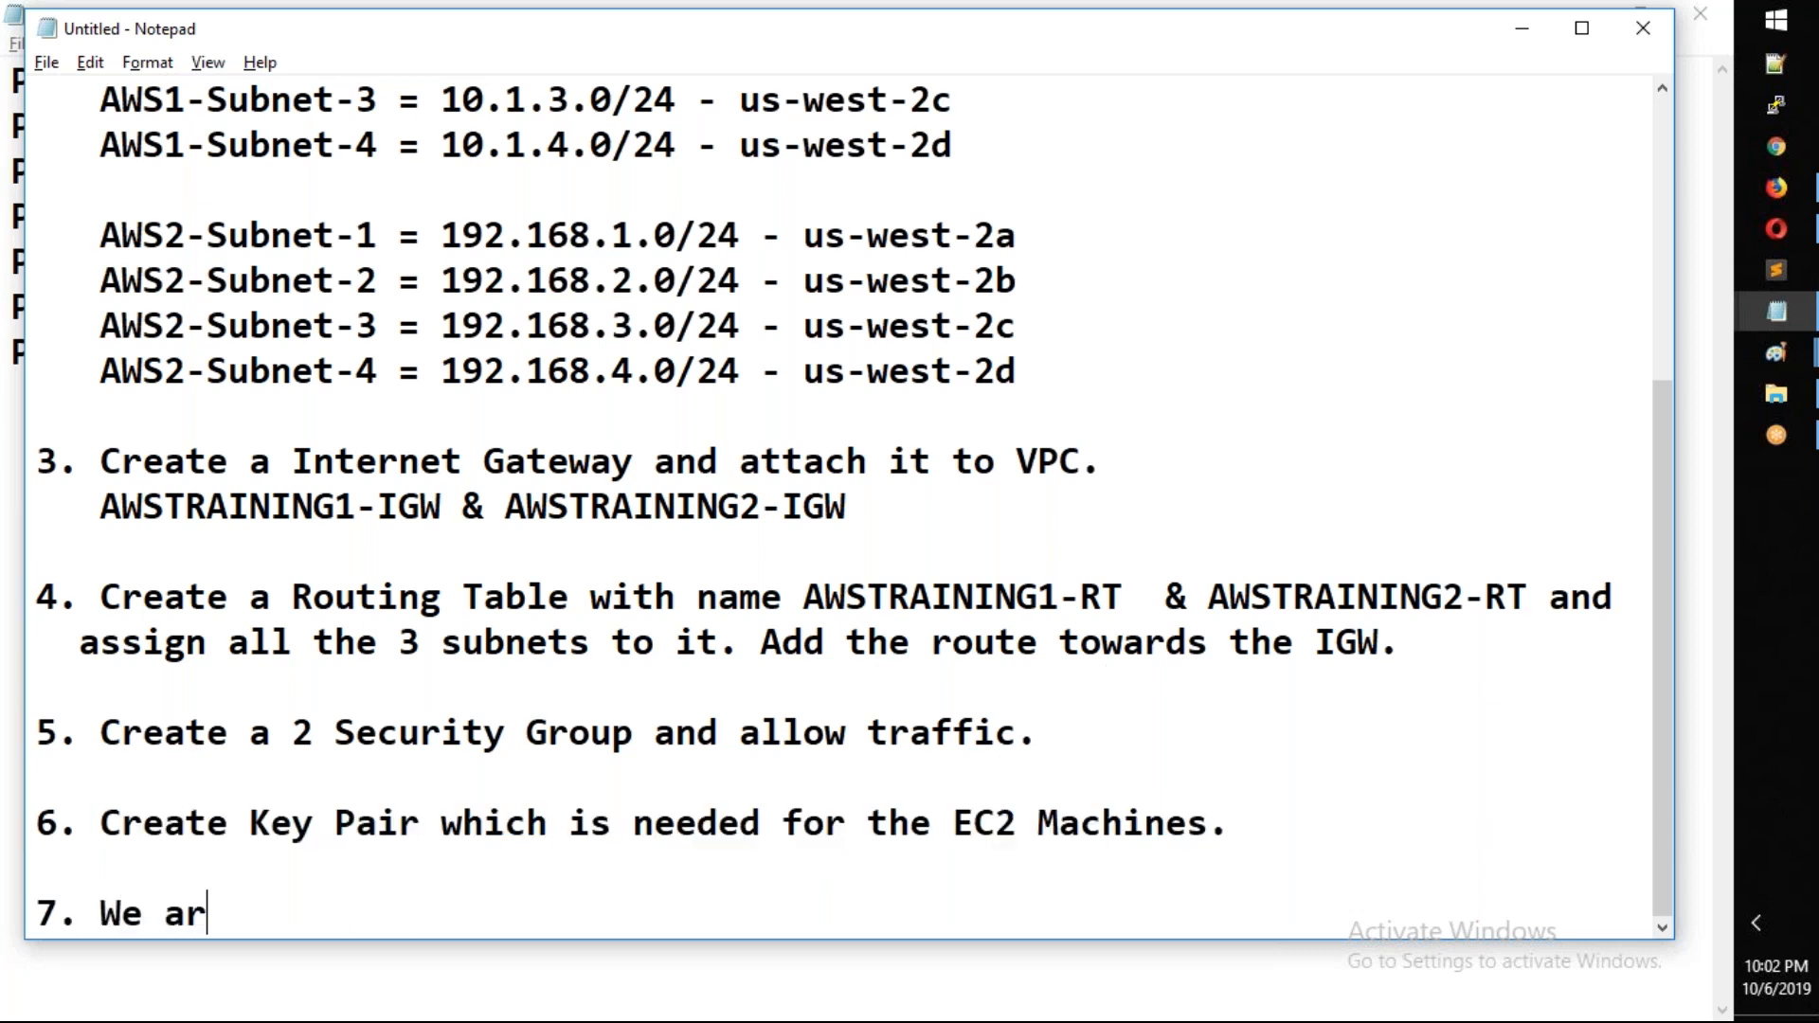
{"action": "type", "text": "e going to create"}
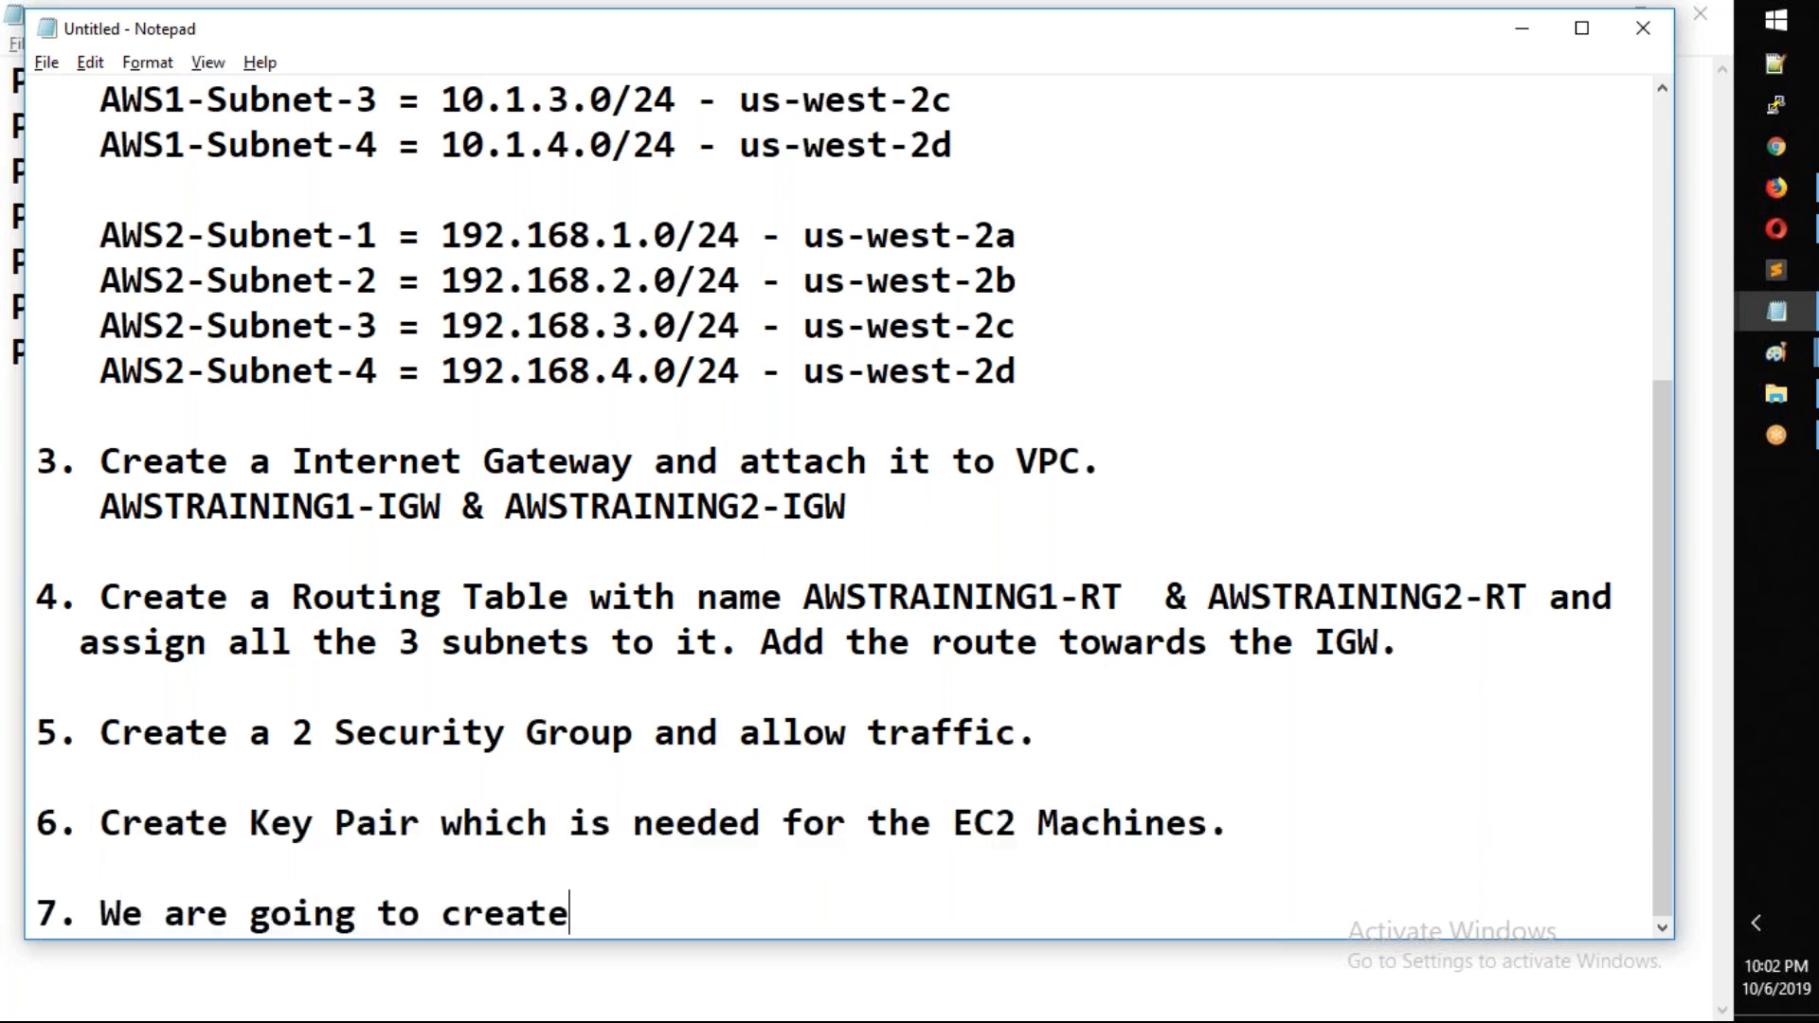
{"action": "type", "text": " 4 EC2 "}
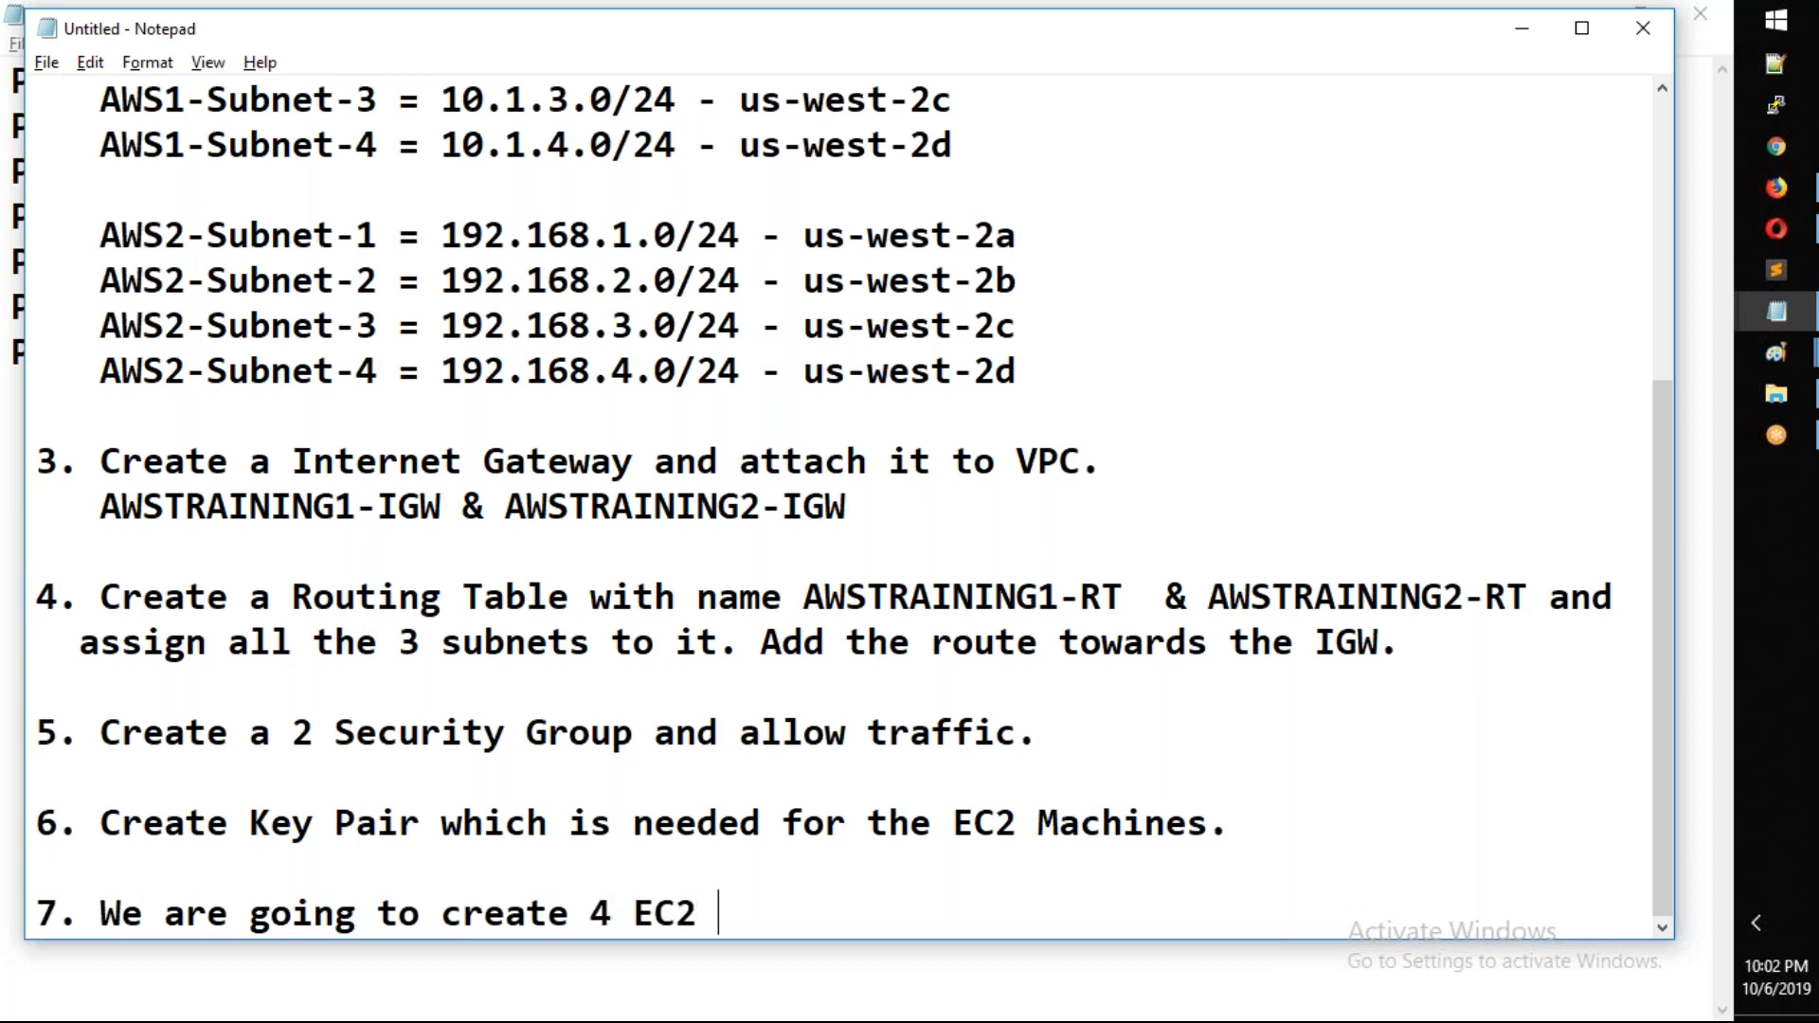
{"action": "type", "text": "Machines( 2"}
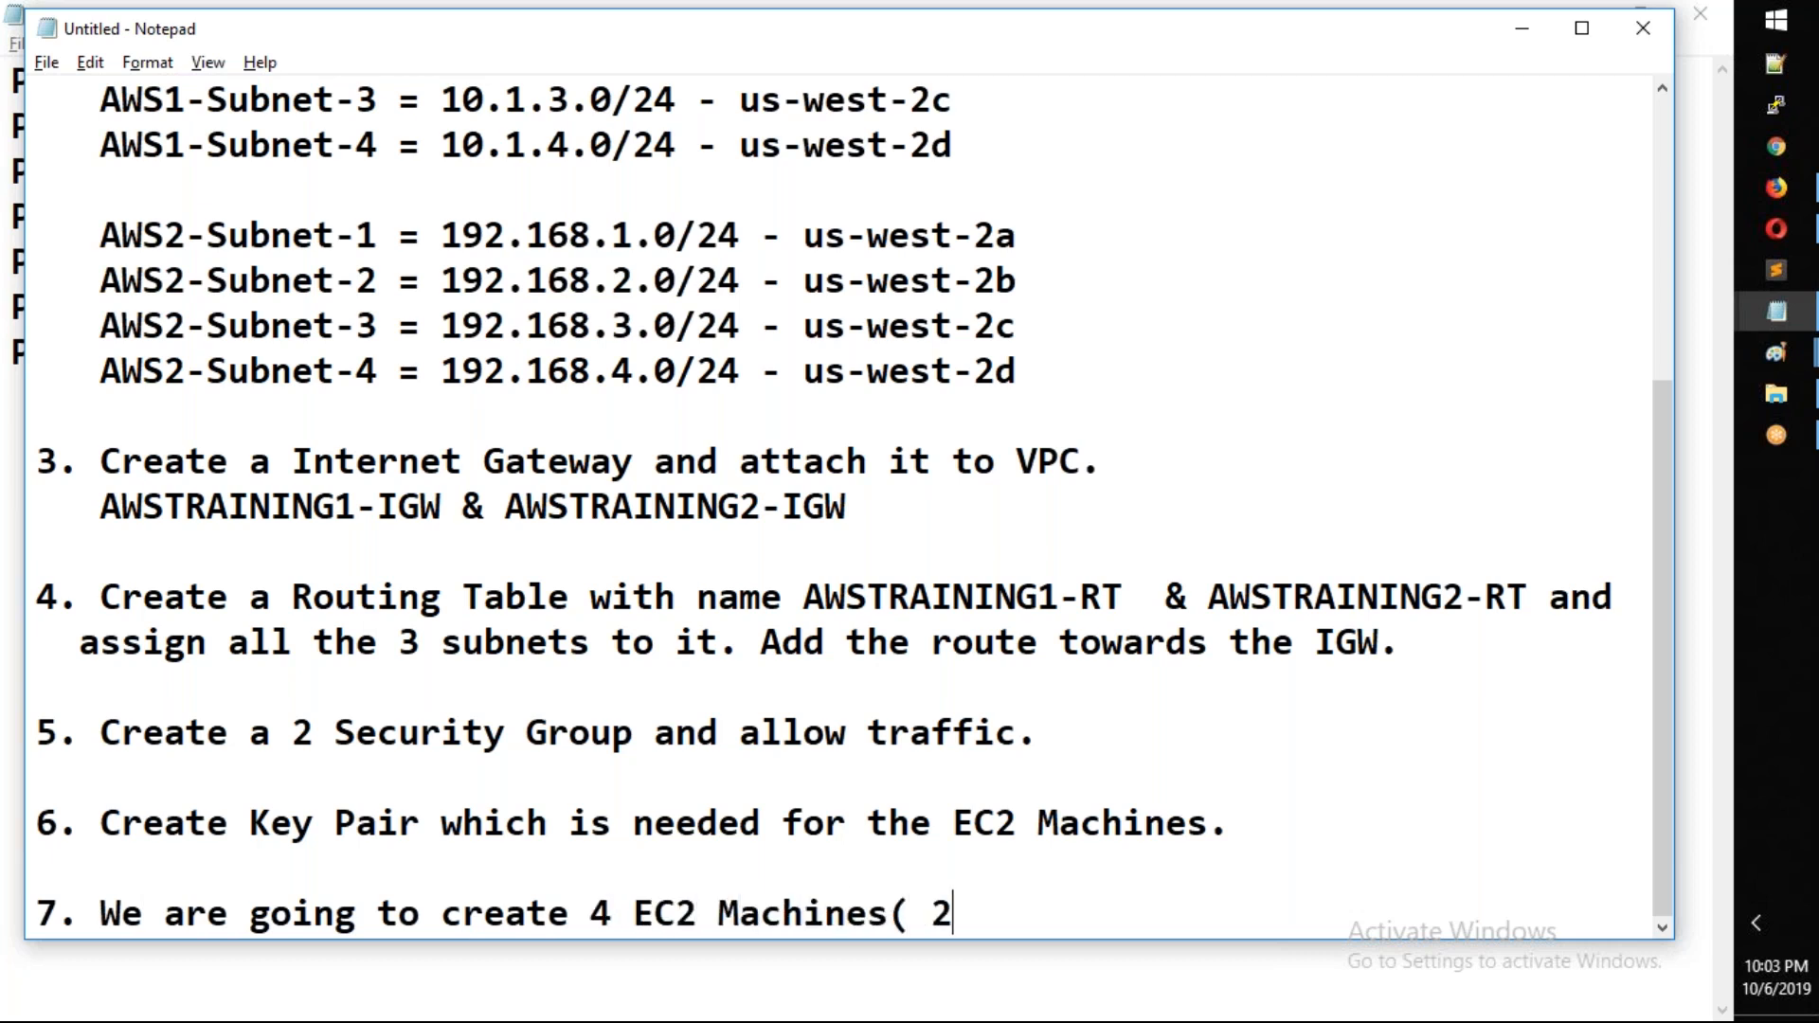
{"action": "type", "text": " per VPC"}
{"action": "key", "text": "BackSpace"}
{"action": "type", "text": "PC) amd"}
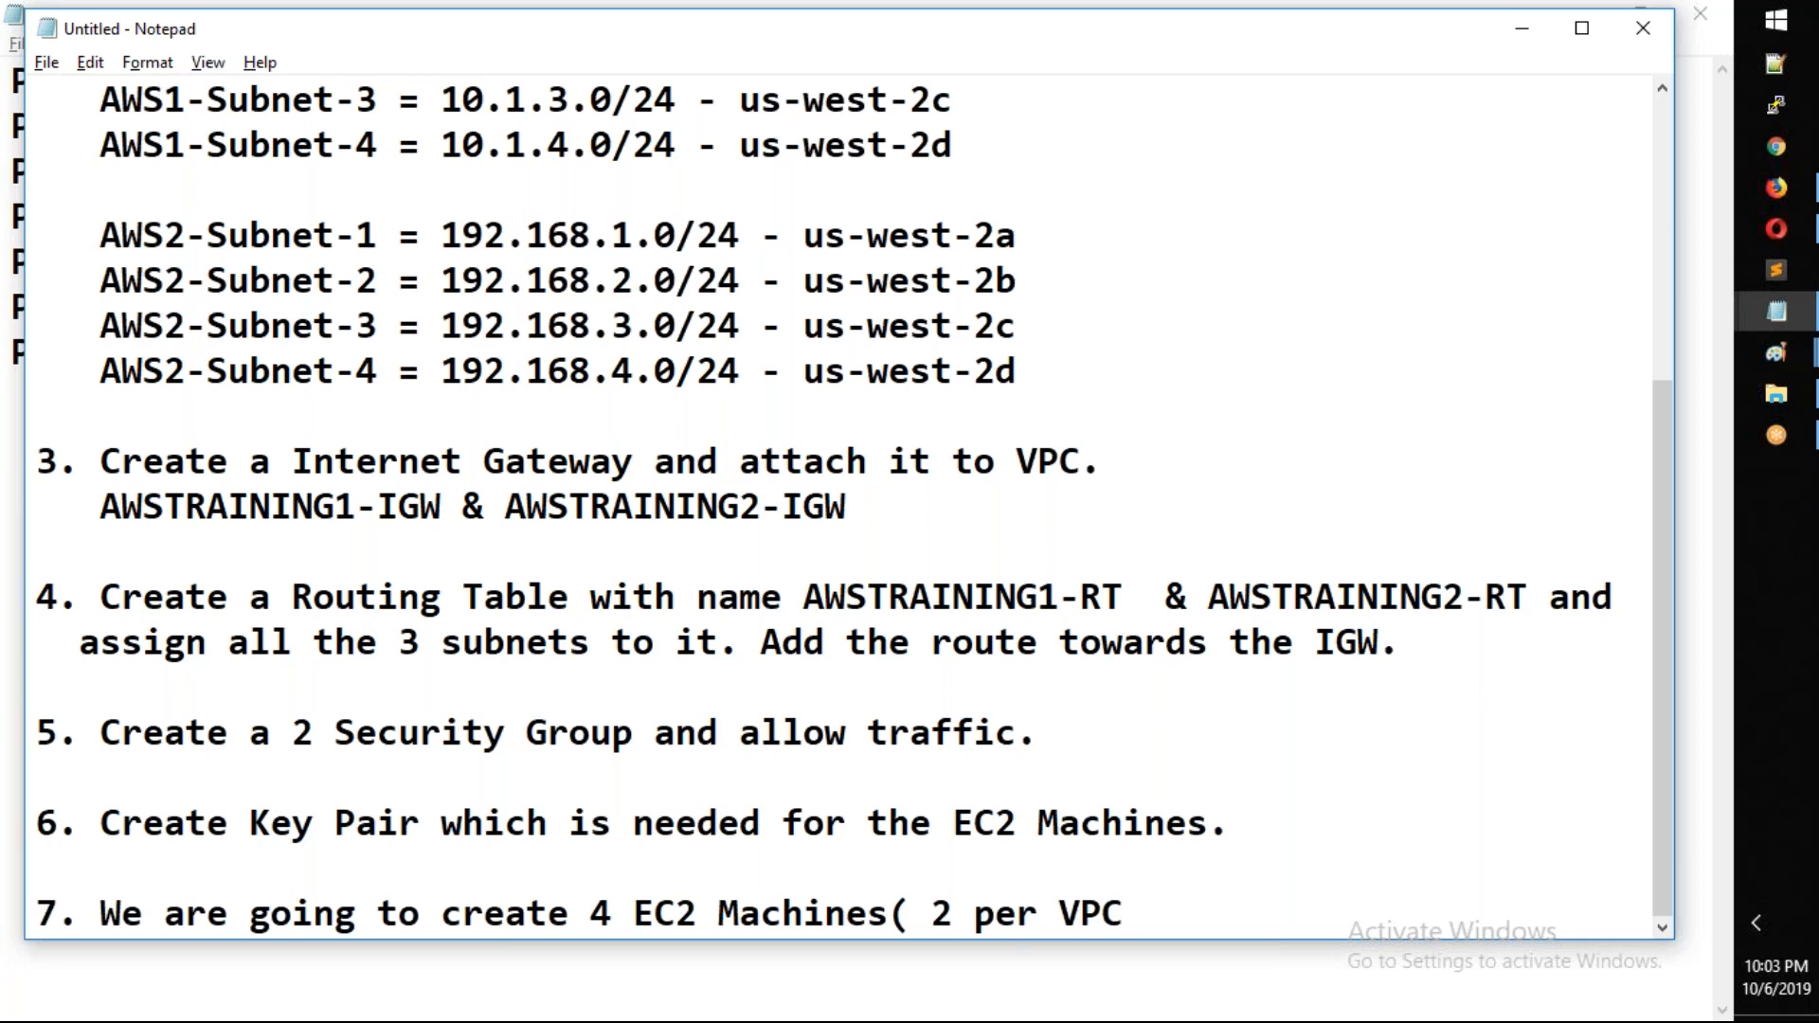
{"action": "key", "text": "BackSpace"}
{"action": "key", "text": "BackSpace"}
{"action": "key", "text": "BackSpace"}
{"action": "type", "text": "nd cjejck"}
{"action": "key", "text": "BackSpace"}
{"action": "key", "text": "BackSpace"}
{"action": "key", "text": "BackSpace"}
{"action": "key", "text": "BackSpace"}
{"action": "key", "text": "BackSpace"}
{"action": "type", "text": "heck the comm"}
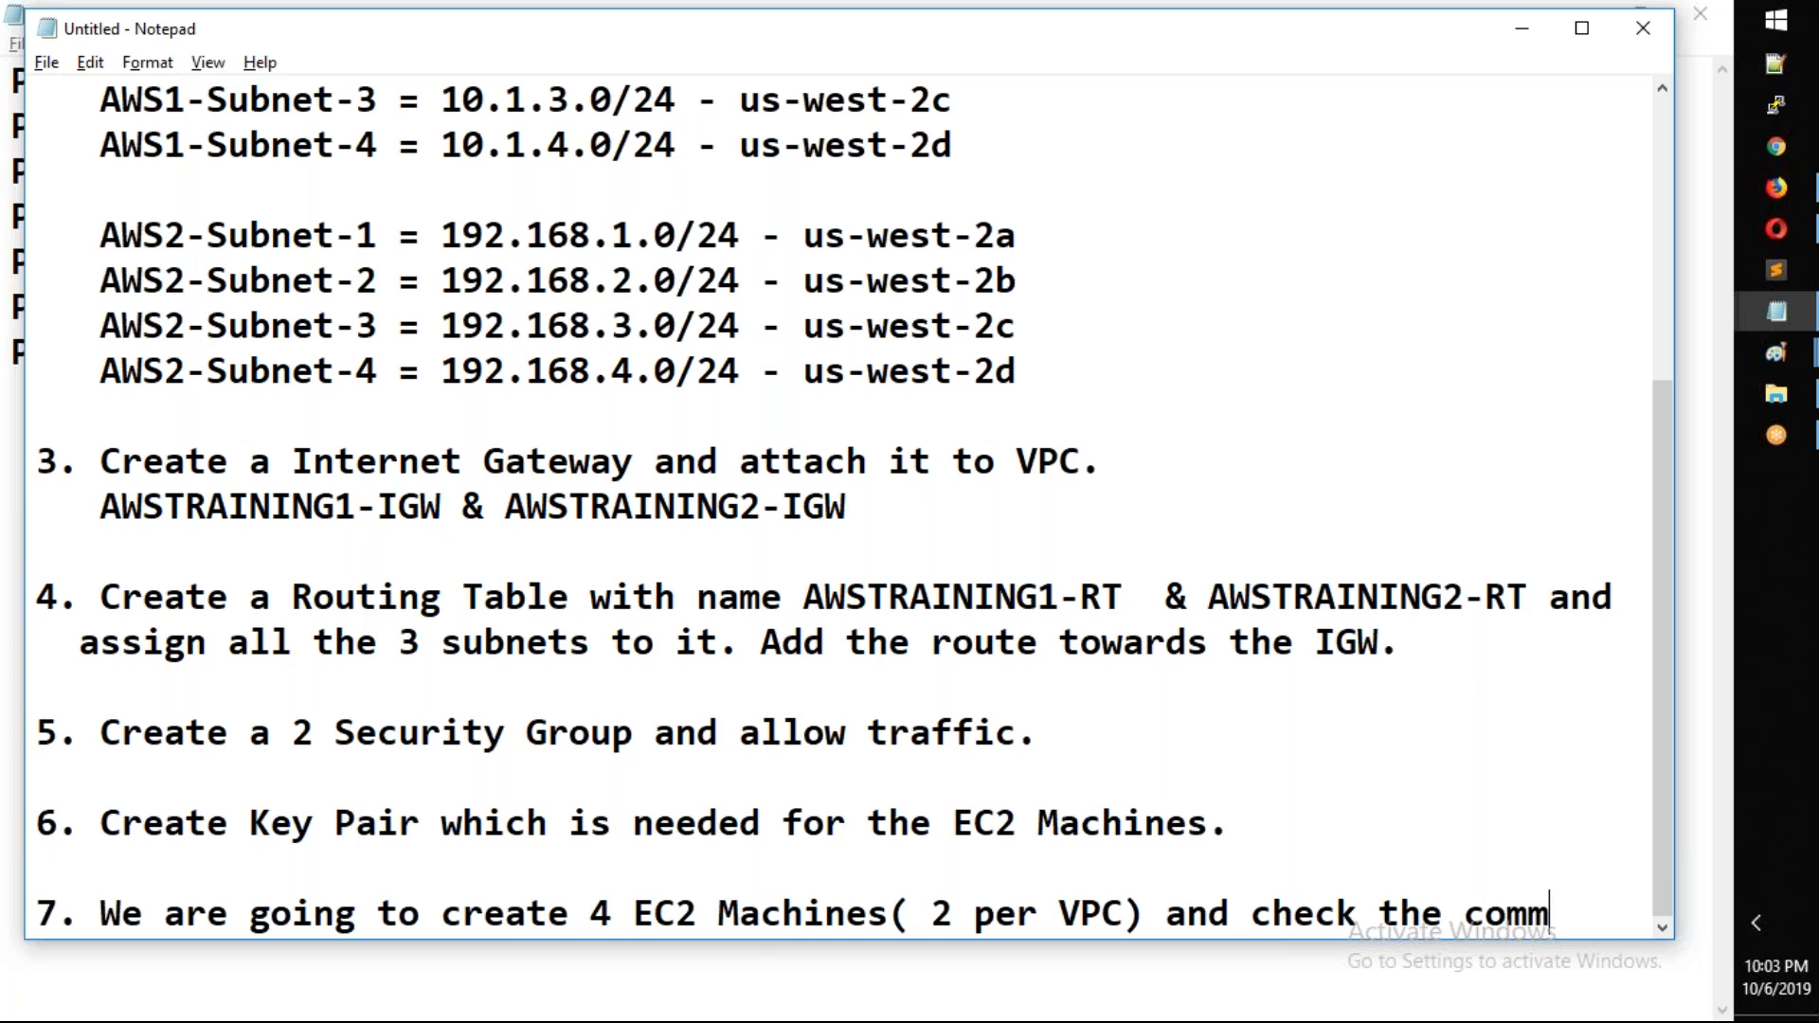
{"action": "type", "text": "unication."}
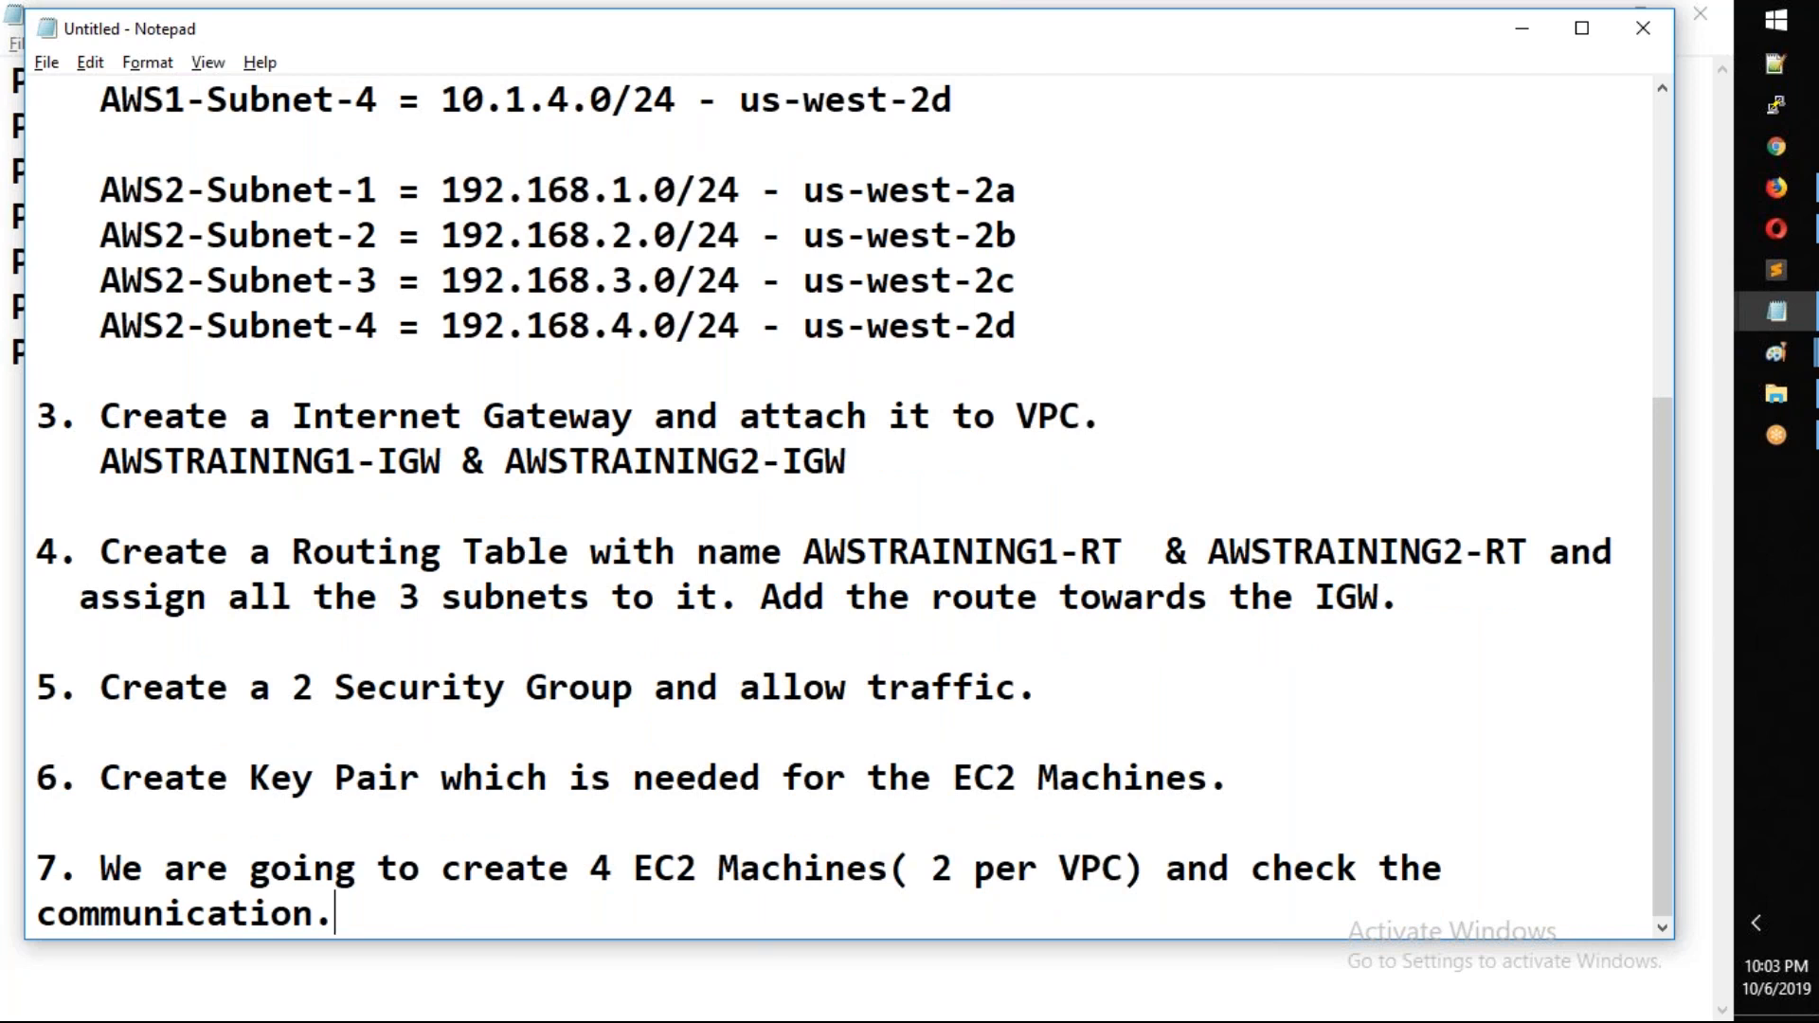
Indent the wrapped word "communication." onto its own line, aligned with the text of item 7
{"action": "key", "text": "Left"}
{"action": "key", "text": "Left"}
{"action": "key", "text": "Left"}
{"action": "key", "text": "Left"}
{"action": "key", "text": "Left"}
{"action": "key", "text": "Left"}
{"action": "key", "text": "Left"}
{"action": "key", "text": "Left"}
{"action": "key", "text": "Left"}
{"action": "key", "text": "Left"}
{"action": "key", "text": "Left"}
{"action": "key", "text": "Left"}
{"action": "key", "text": "Left"}
{"action": "key", "text": "Left"}
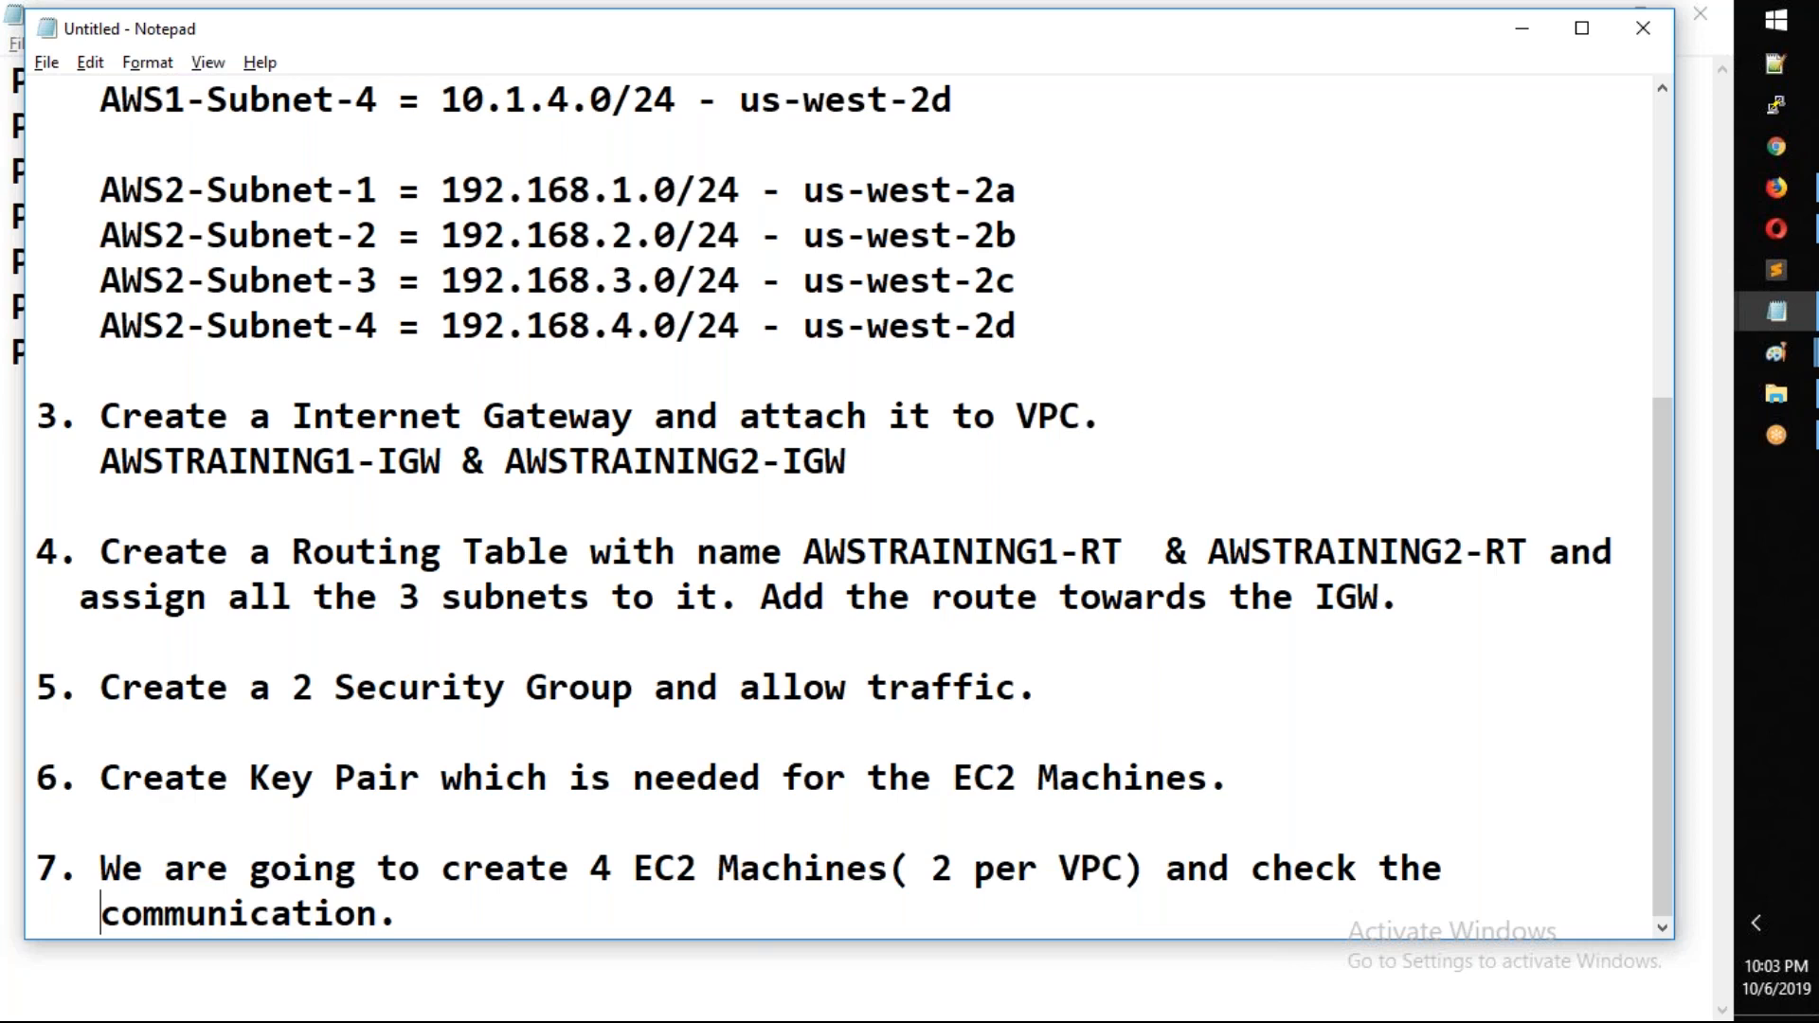
{"action": "left_click_drag", "start_coordinate": [102, 777], "coordinate": [1189, 784]}
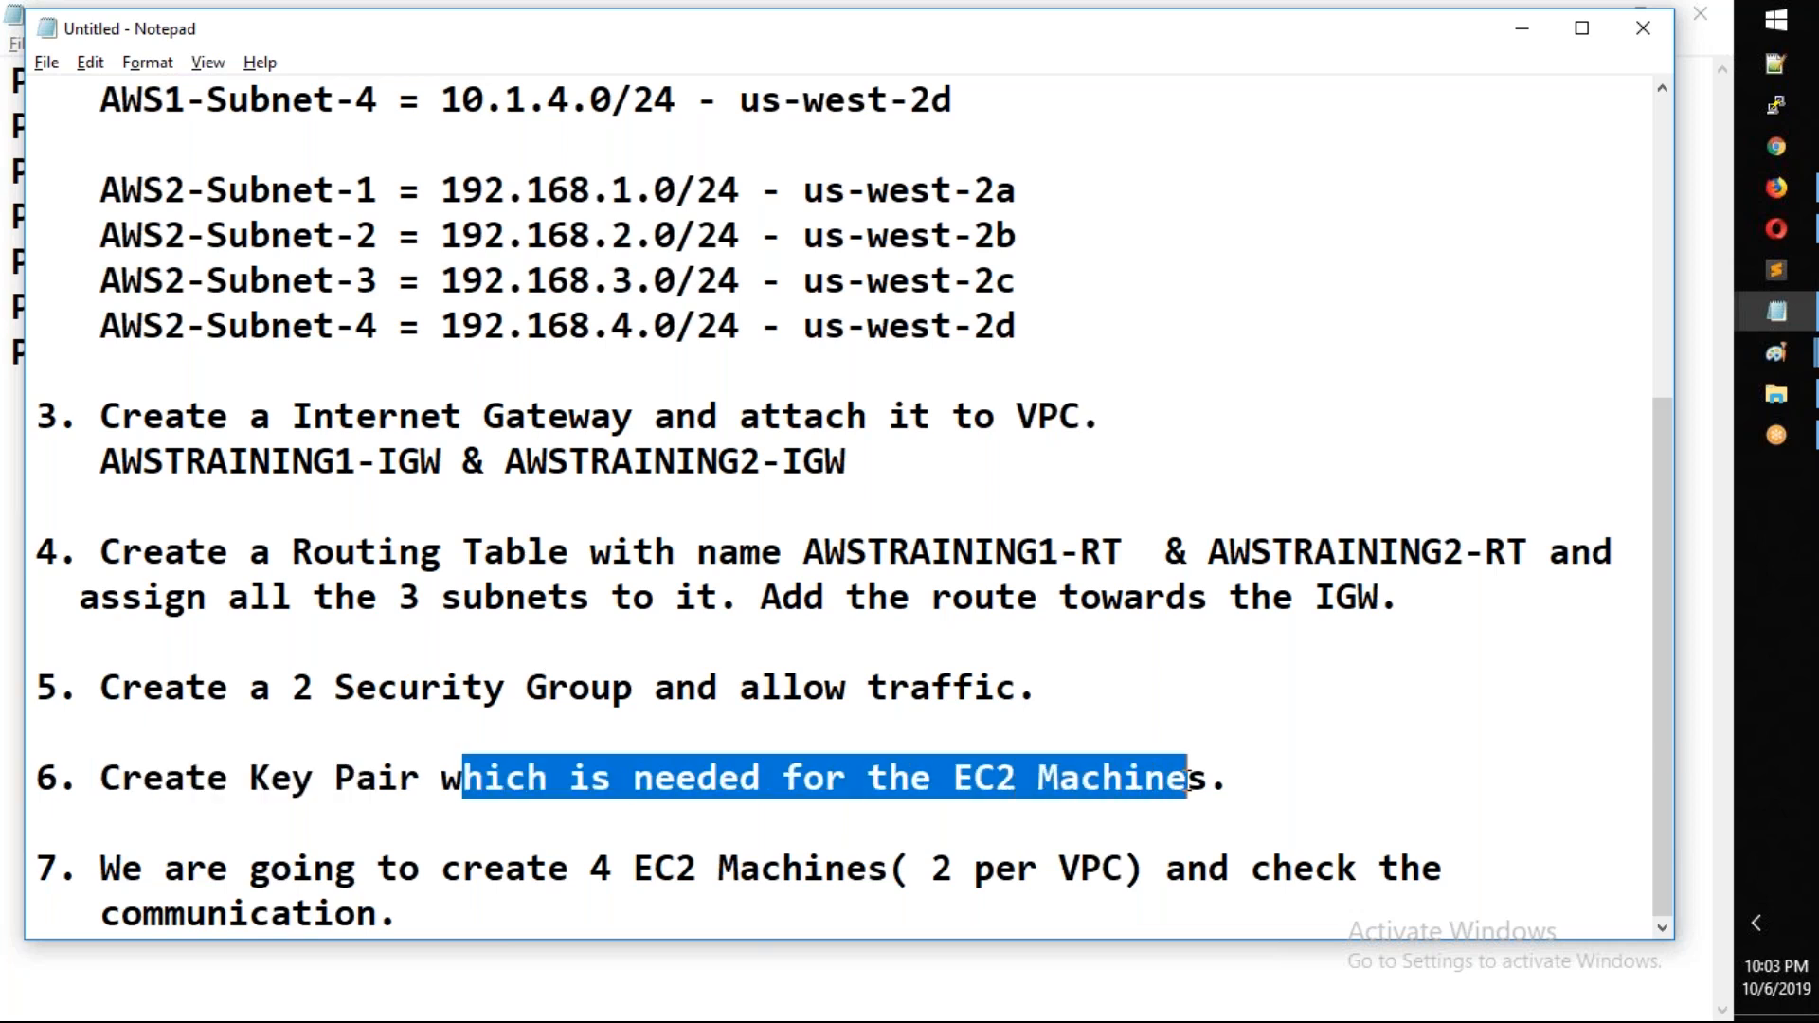
{"action": "left_click", "coordinate": [1262, 777]}
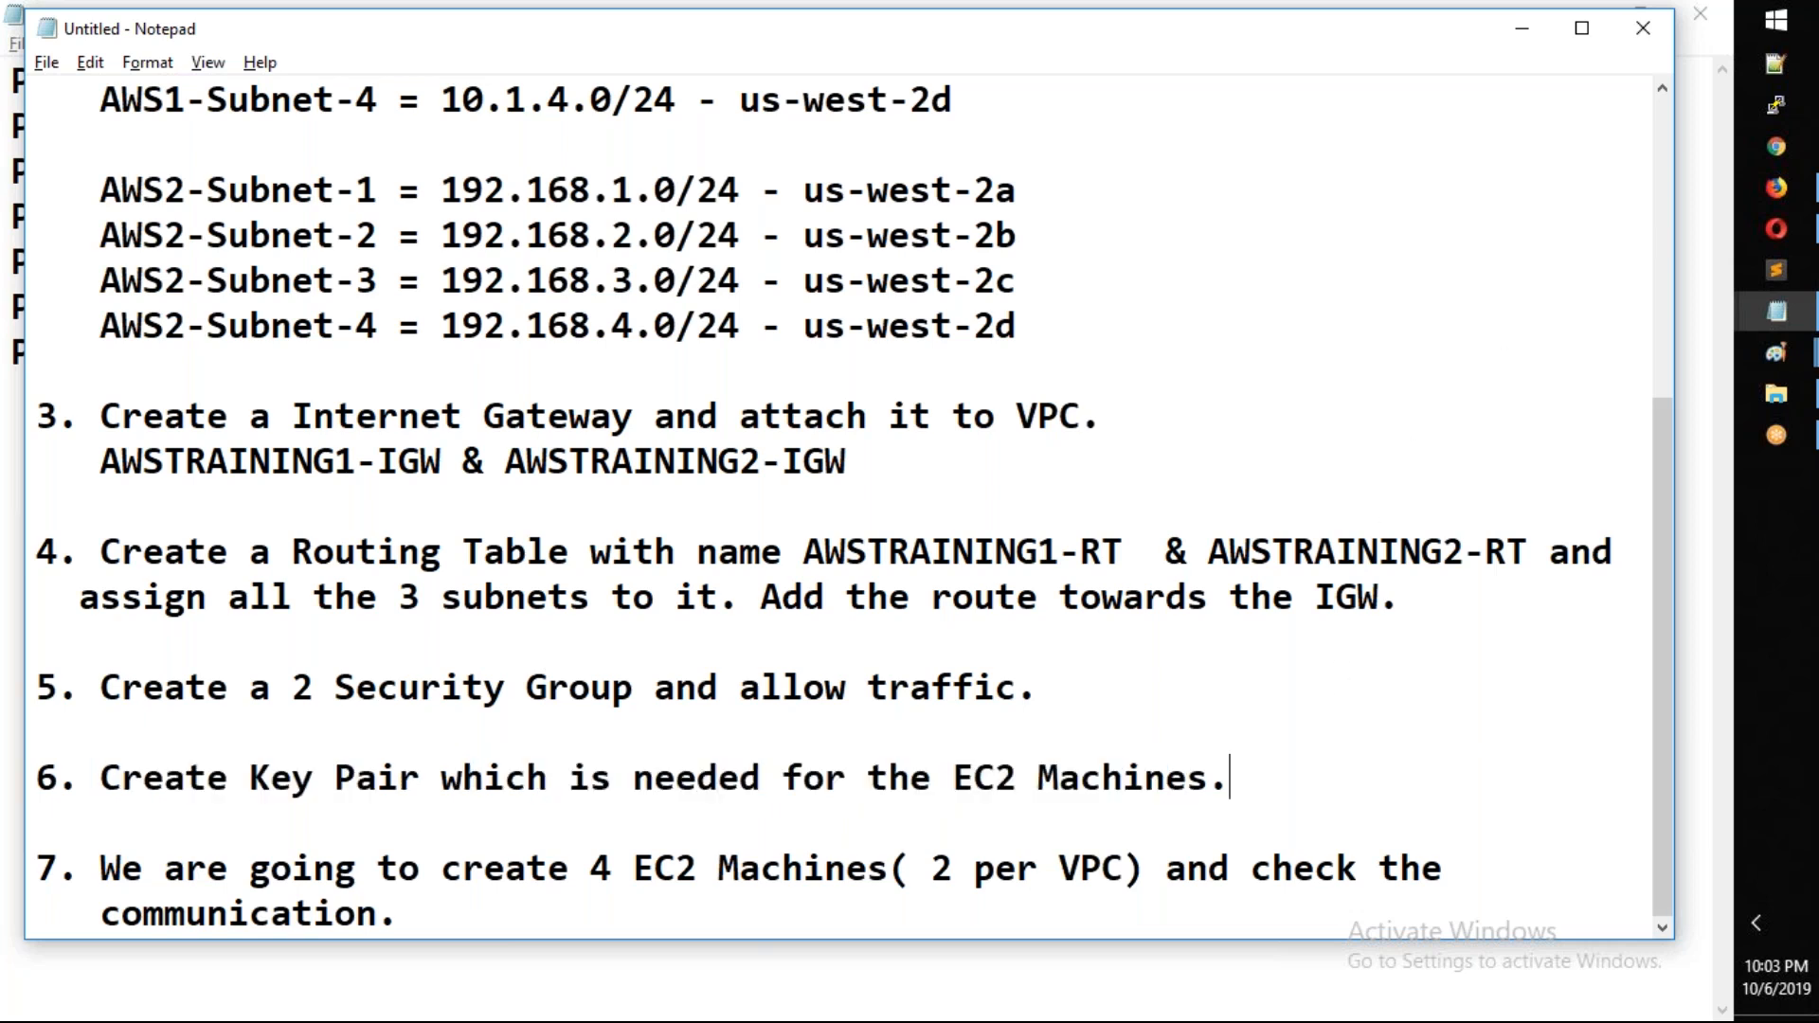
Switch to the AWS console in Firefox and close every browser tab except the Security Groups one
{"action": "left_click", "coordinate": [1776, 190]}
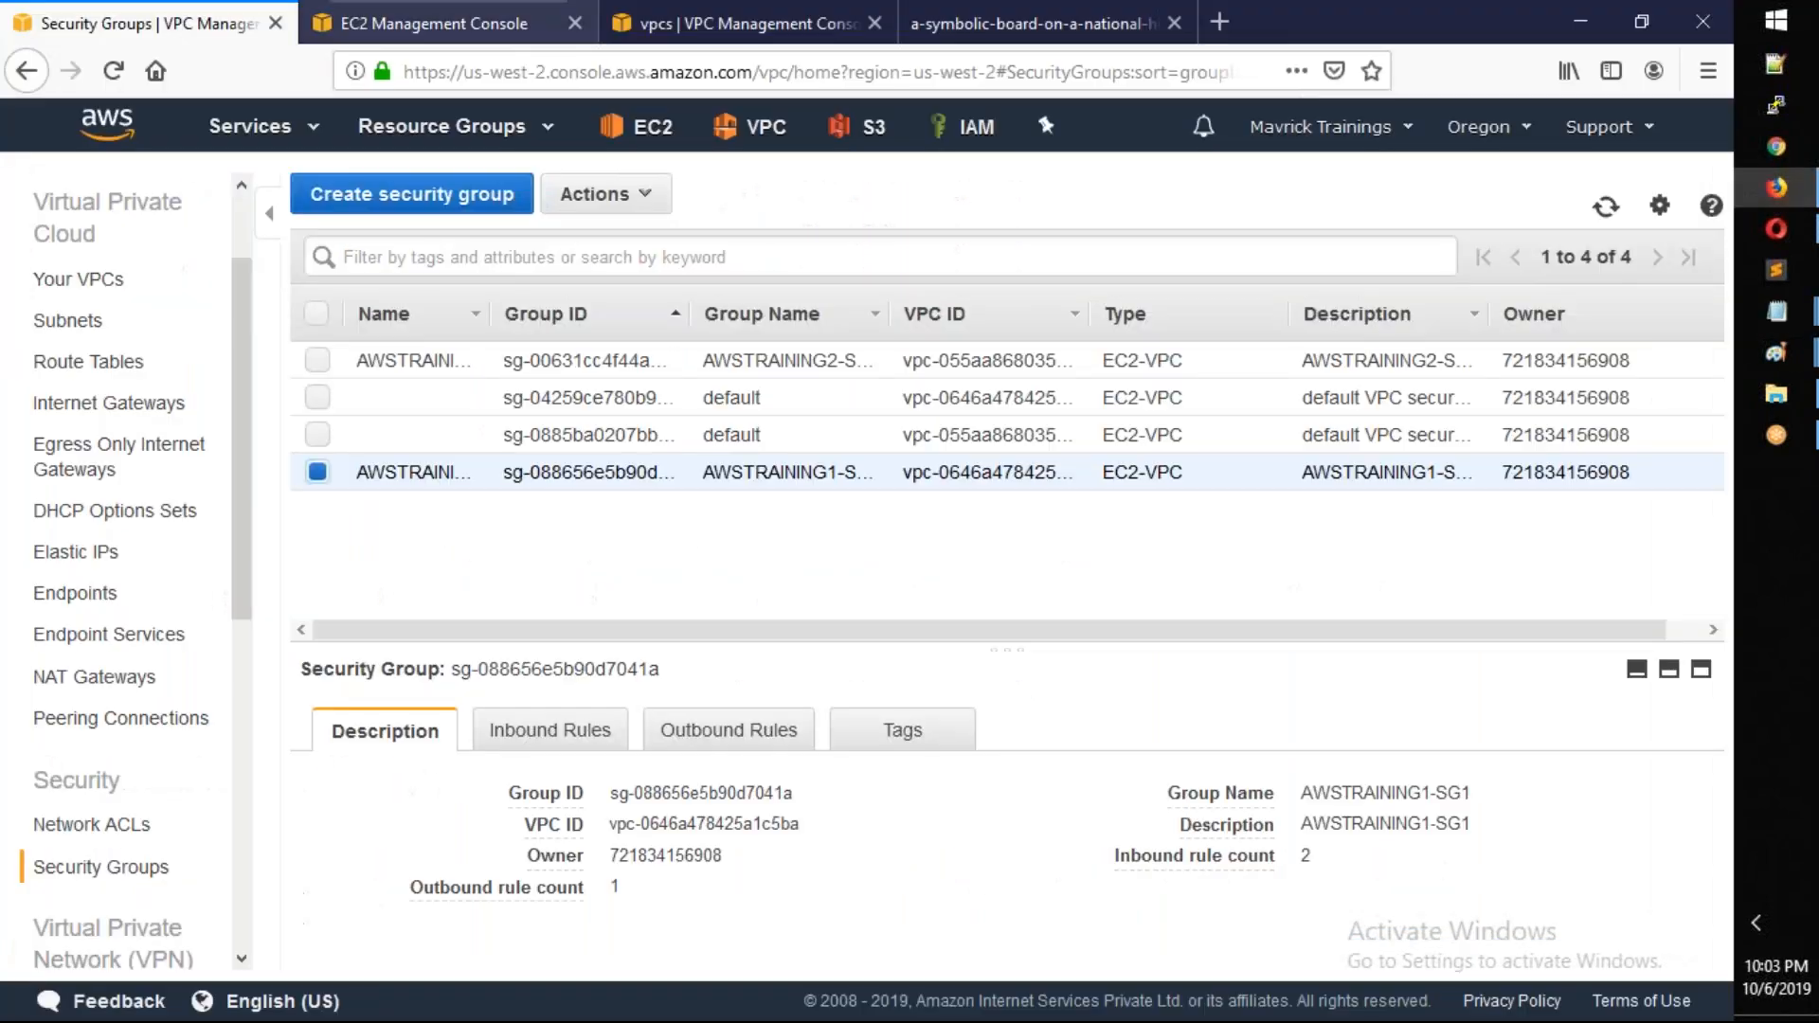
{"action": "left_click", "coordinate": [575, 22]}
{"action": "left_click", "coordinate": [575, 23]}
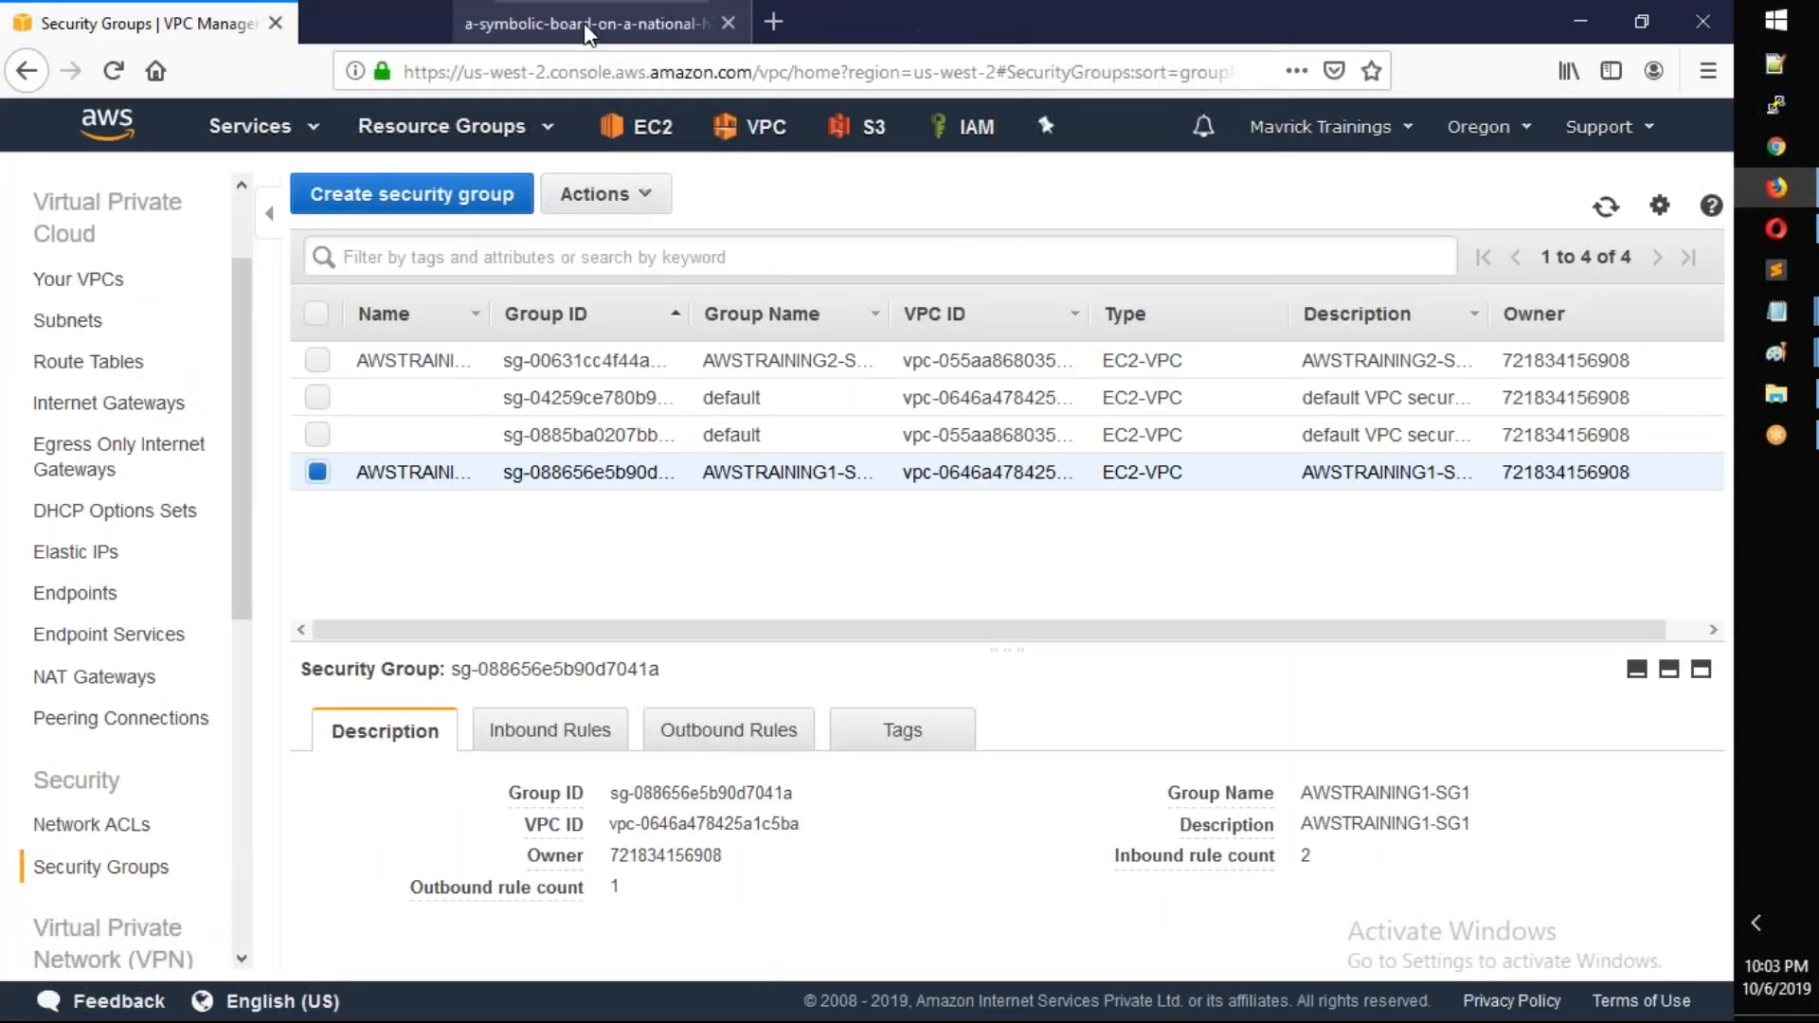
{"action": "left_click", "coordinate": [575, 23]}
Open the EC2 service in a new browser tab and go to its Key Pairs page
{"action": "left_click", "coordinate": [301, 127]}
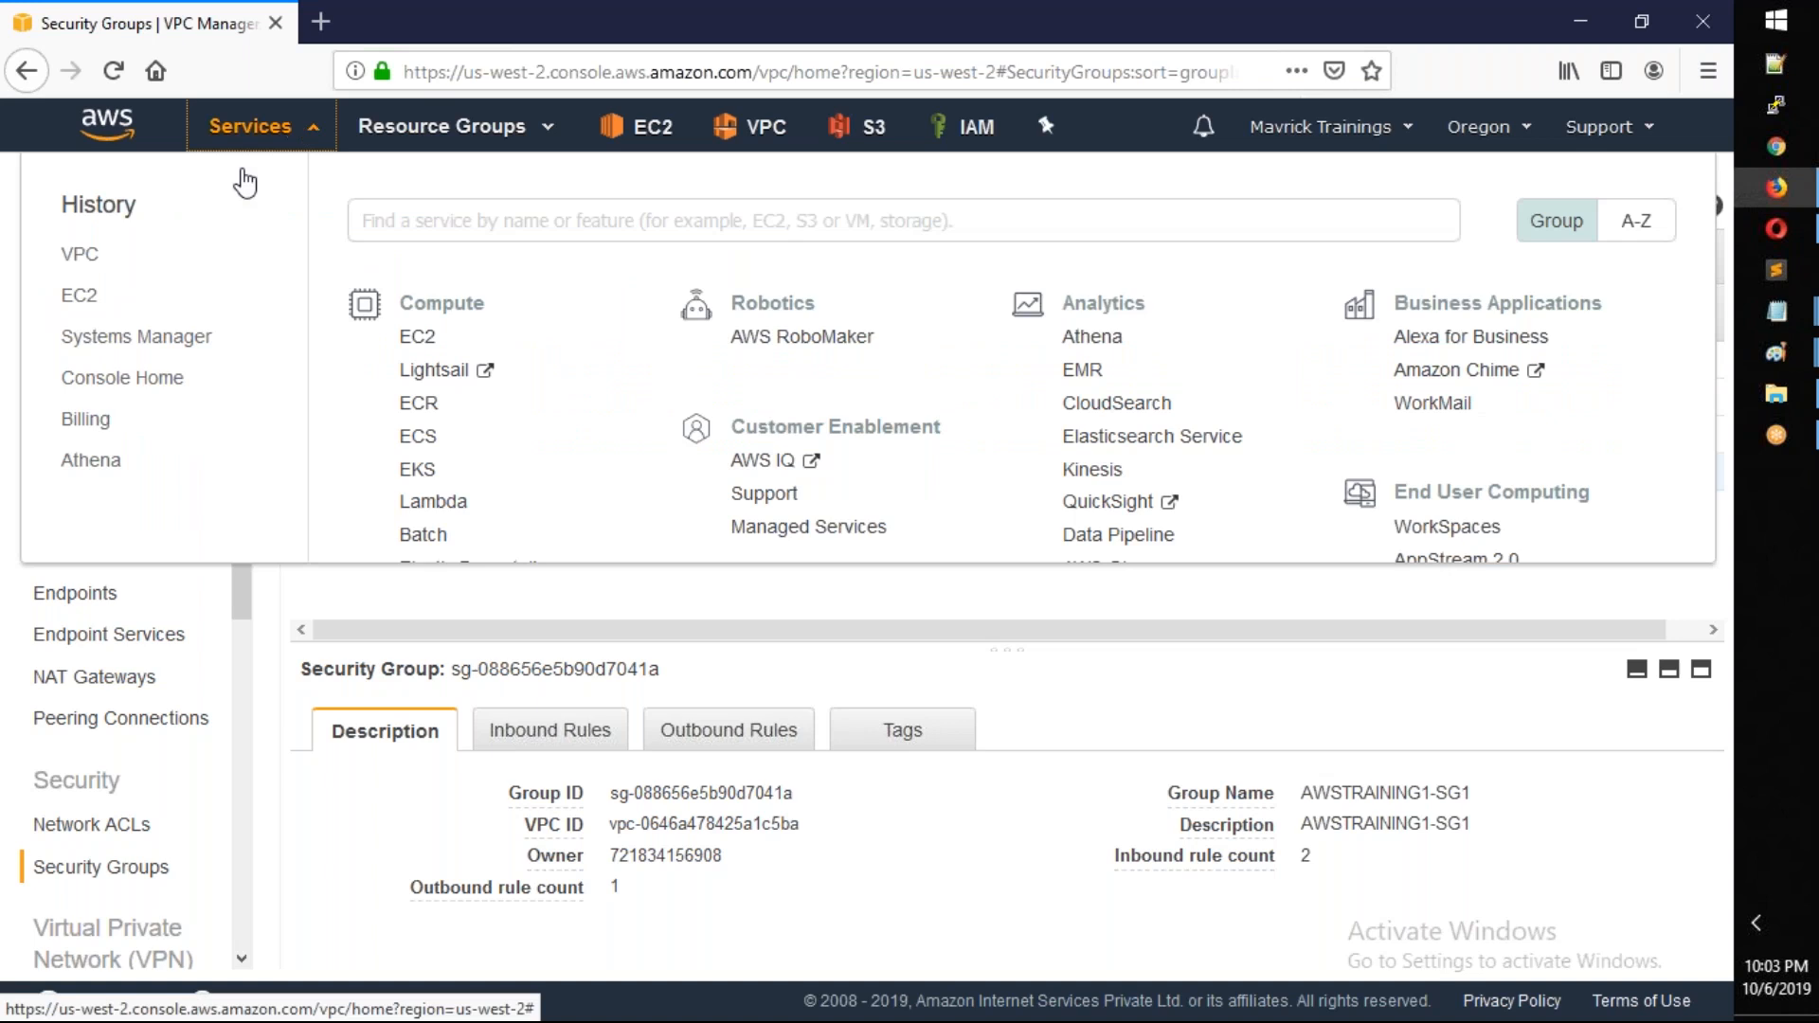
{"action": "right_click", "coordinate": [428, 340]}
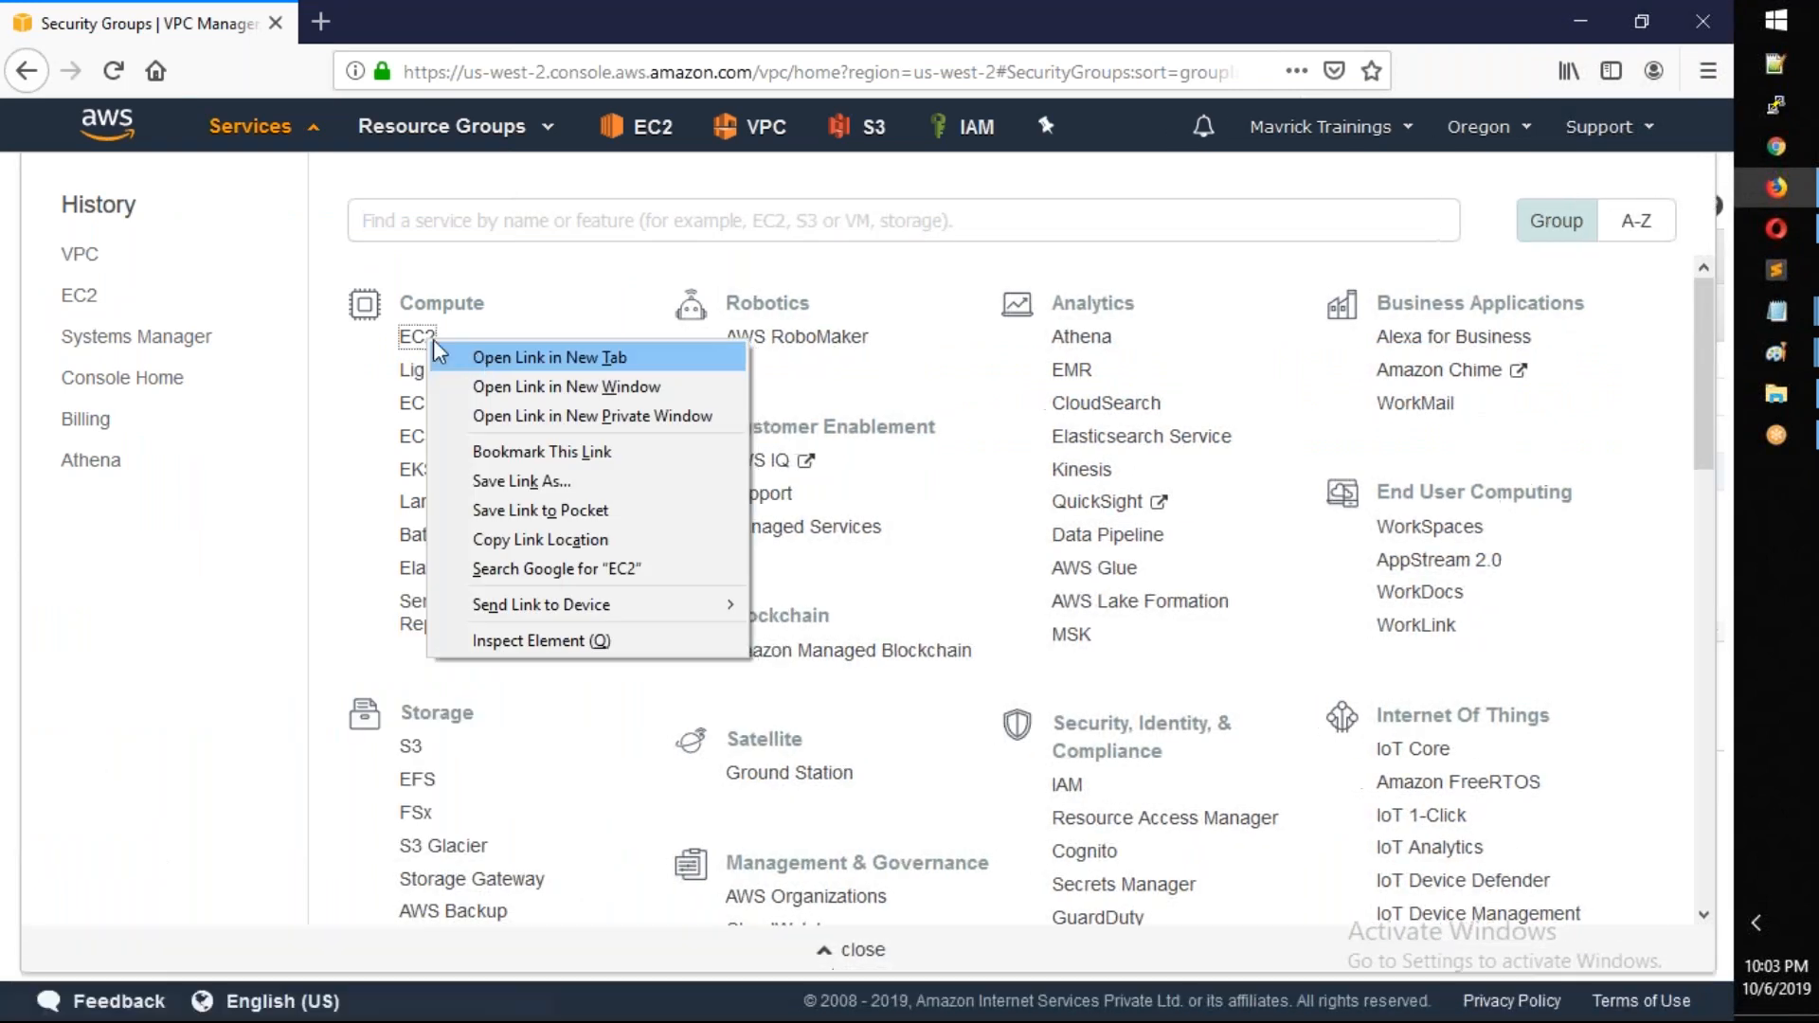
{"action": "left_click", "coordinate": [549, 357]}
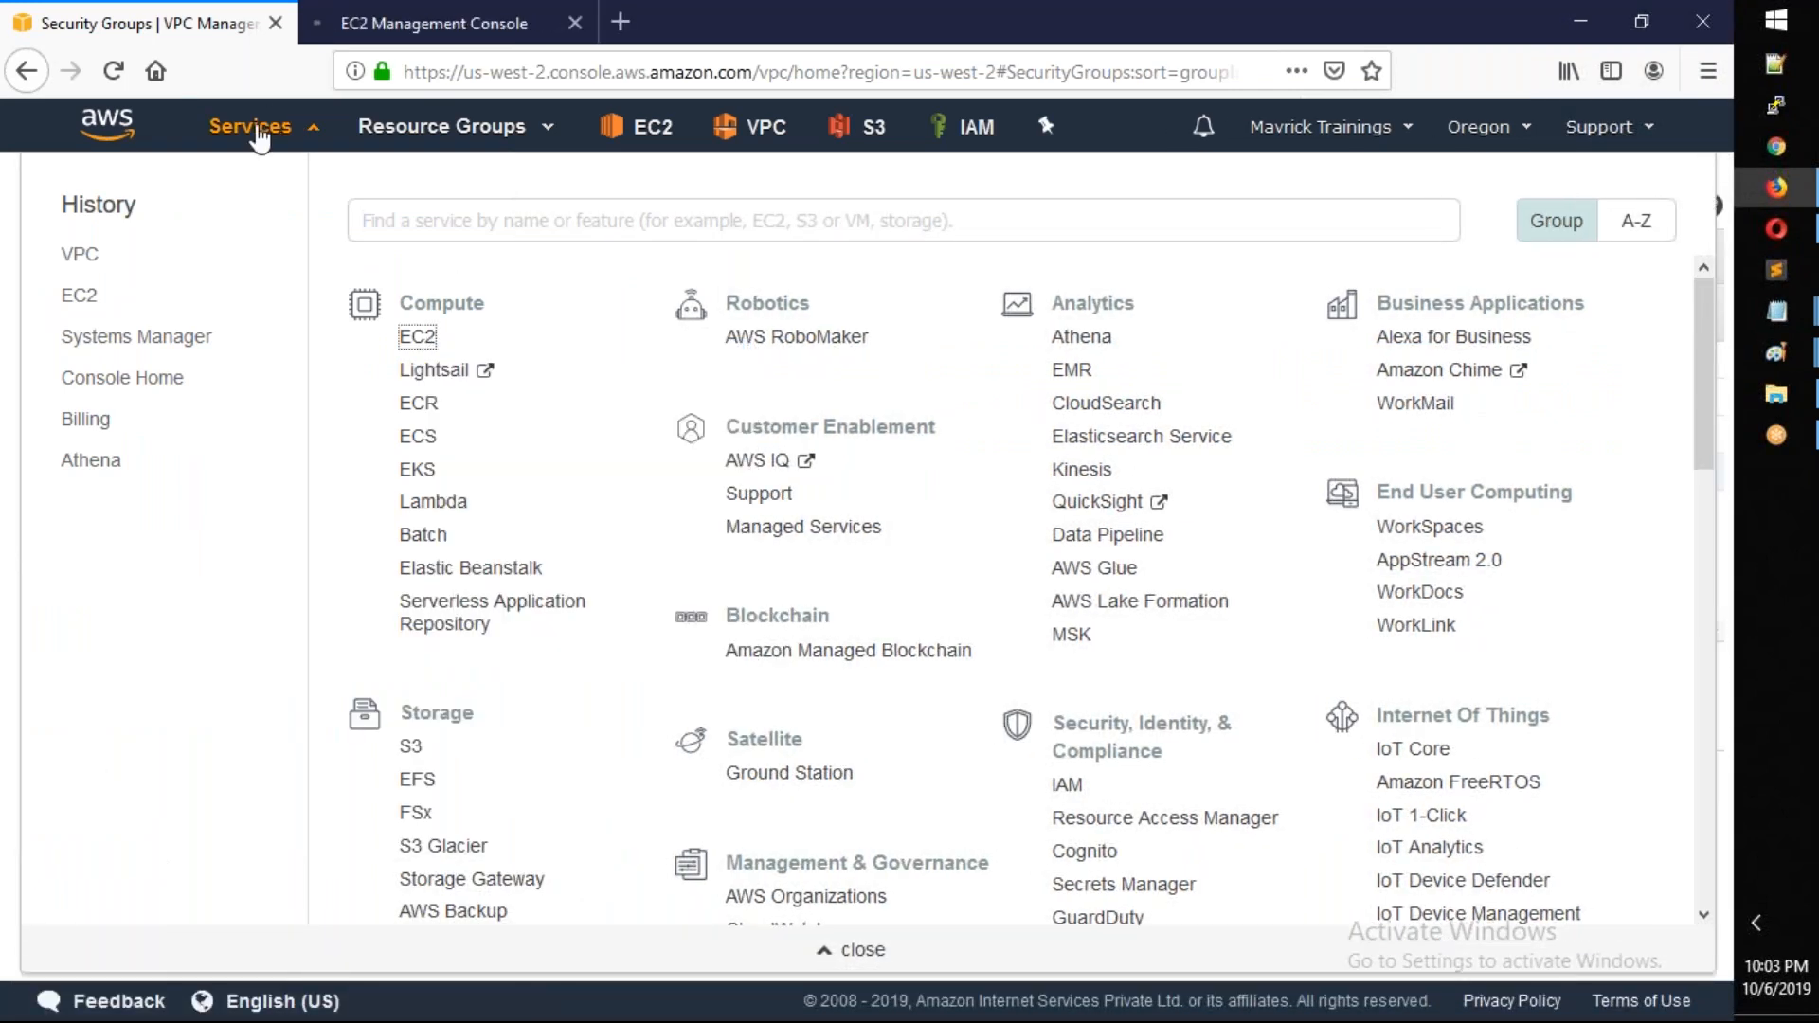
{"action": "left_click", "coordinate": [258, 139]}
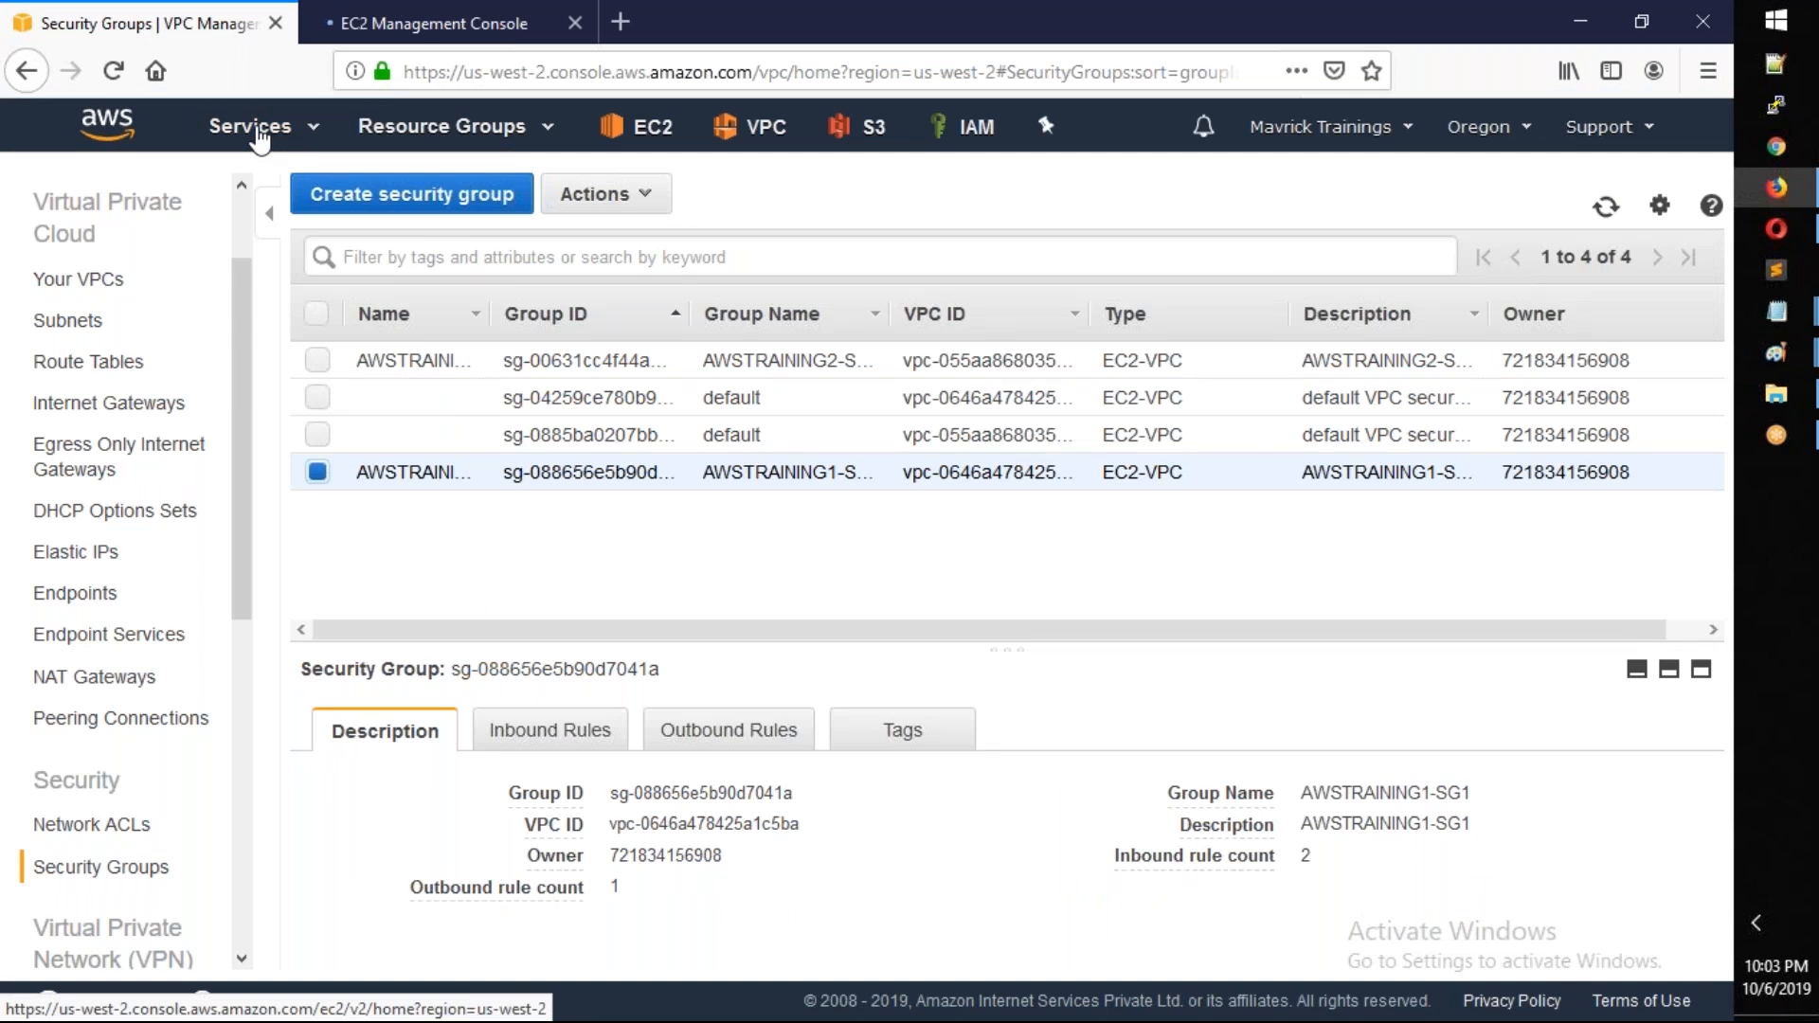
{"action": "left_click", "coordinate": [364, 36]}
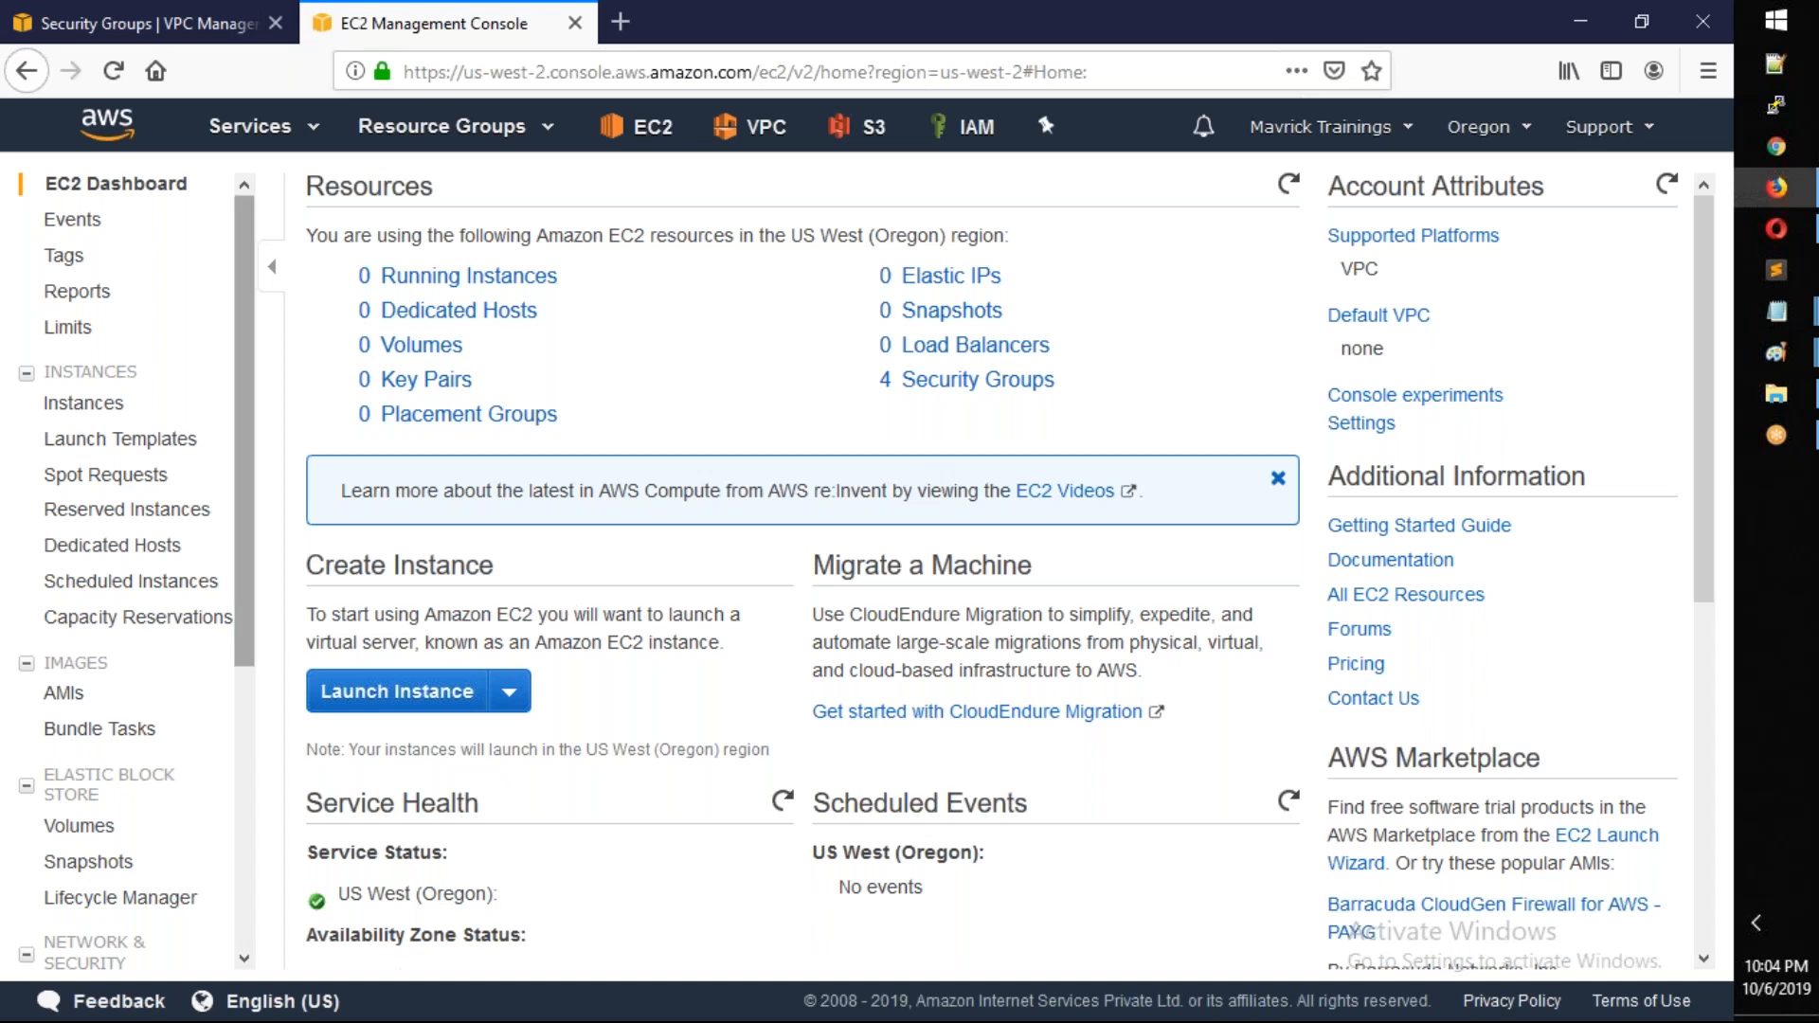
{"action": "scroll", "coordinate": [78, 633], "scroll_direction": "down", "scroll_amount": 5}
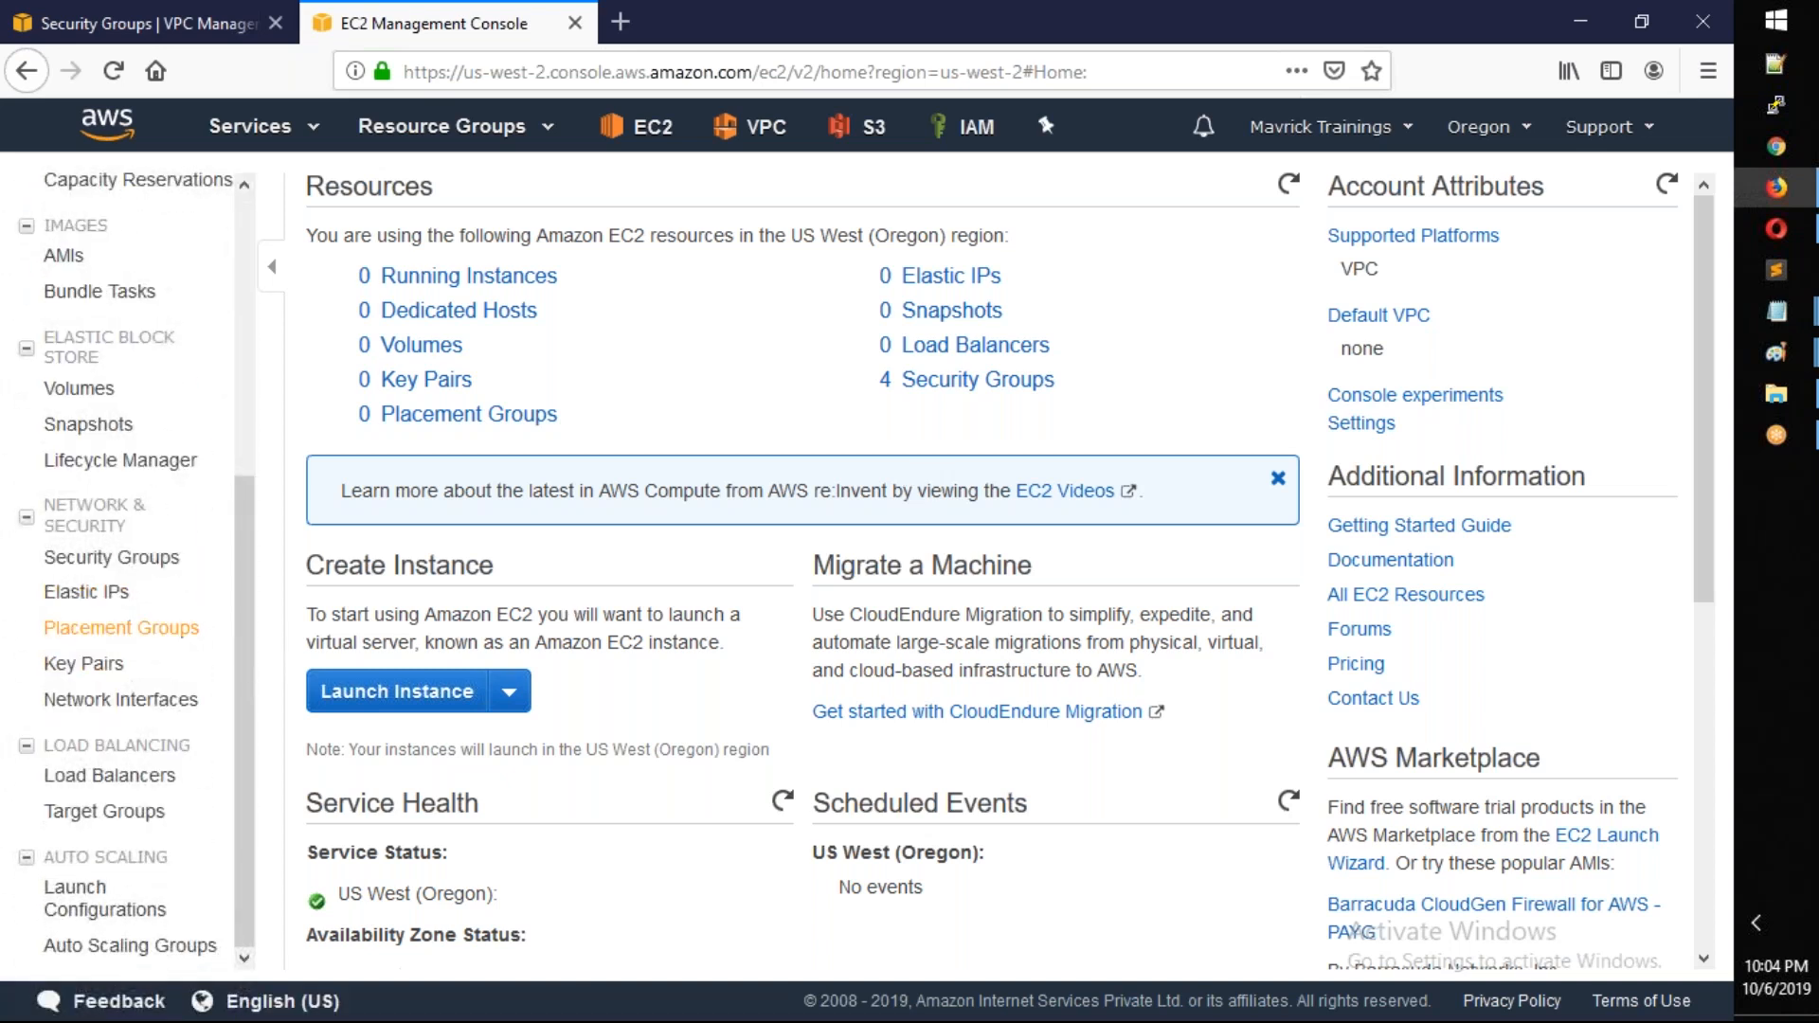
{"action": "left_click", "coordinate": [79, 666]}
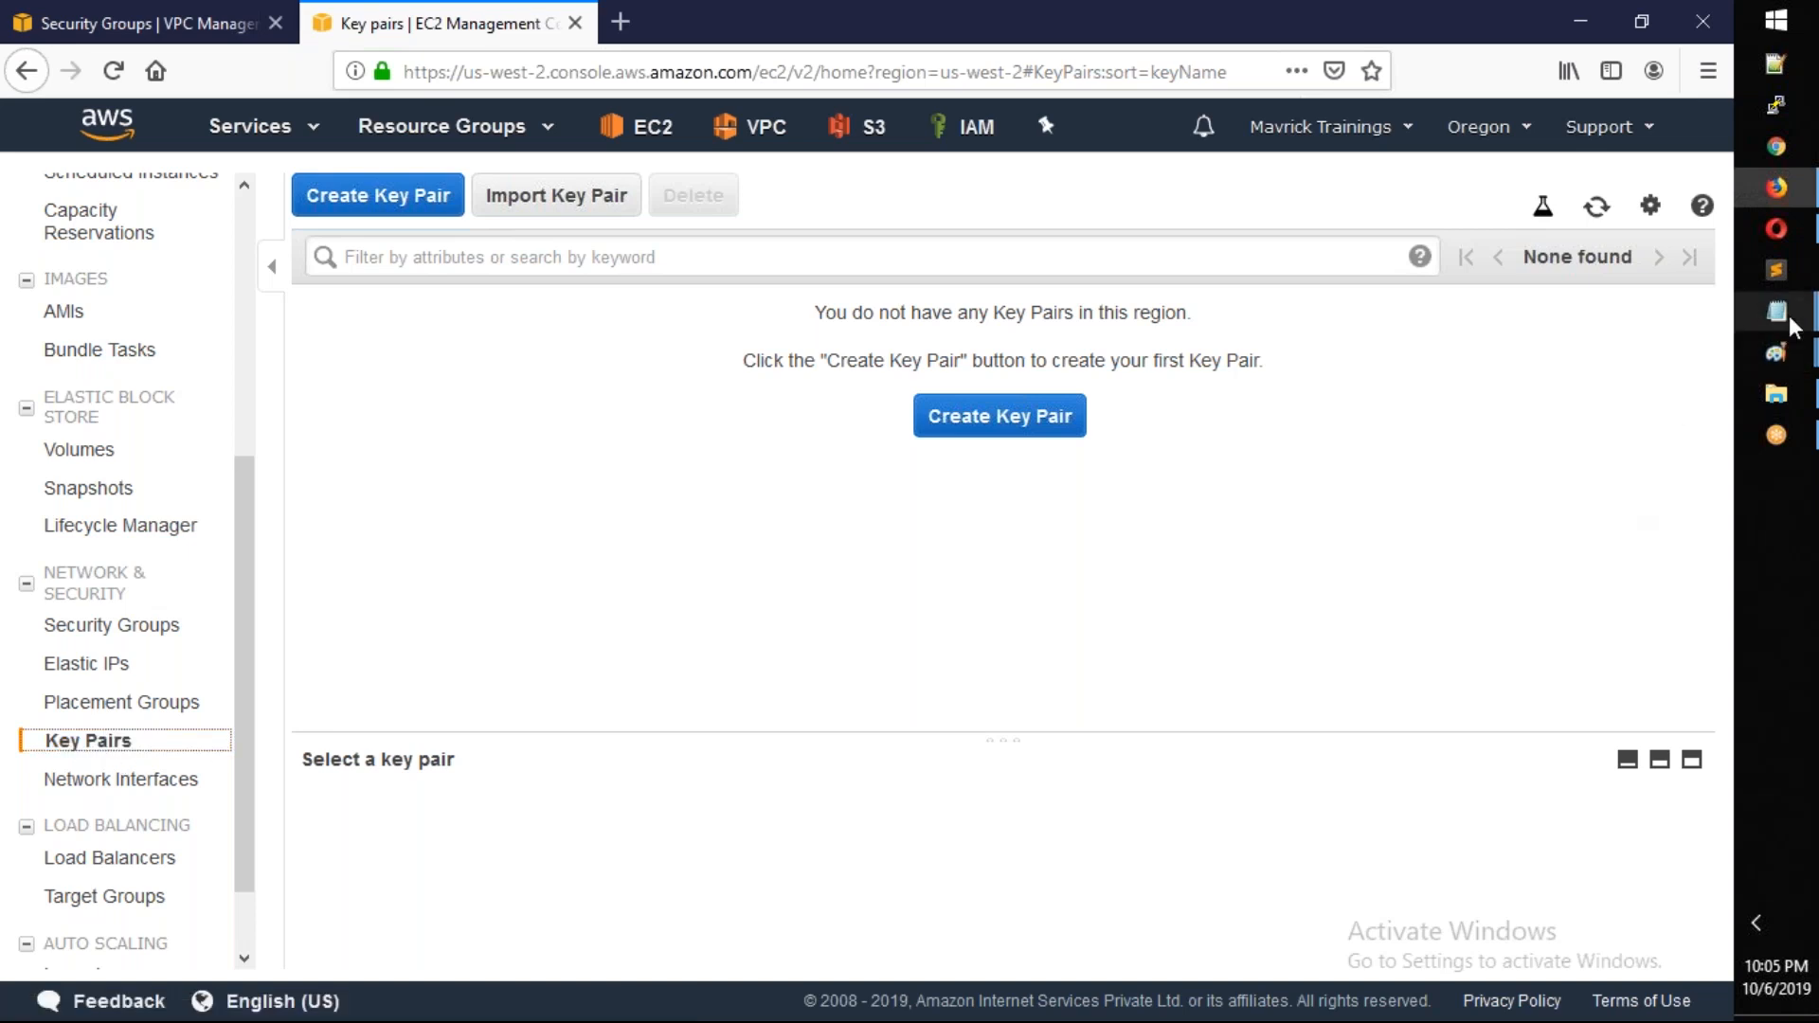
Switch to the Notepad notes and write "Key pair = PublicKey + PrivateKey" a few lines below item 7
{"action": "mouse_move", "coordinate": [1790, 324]}
{"action": "left_click", "coordinate": [1622, 485]}
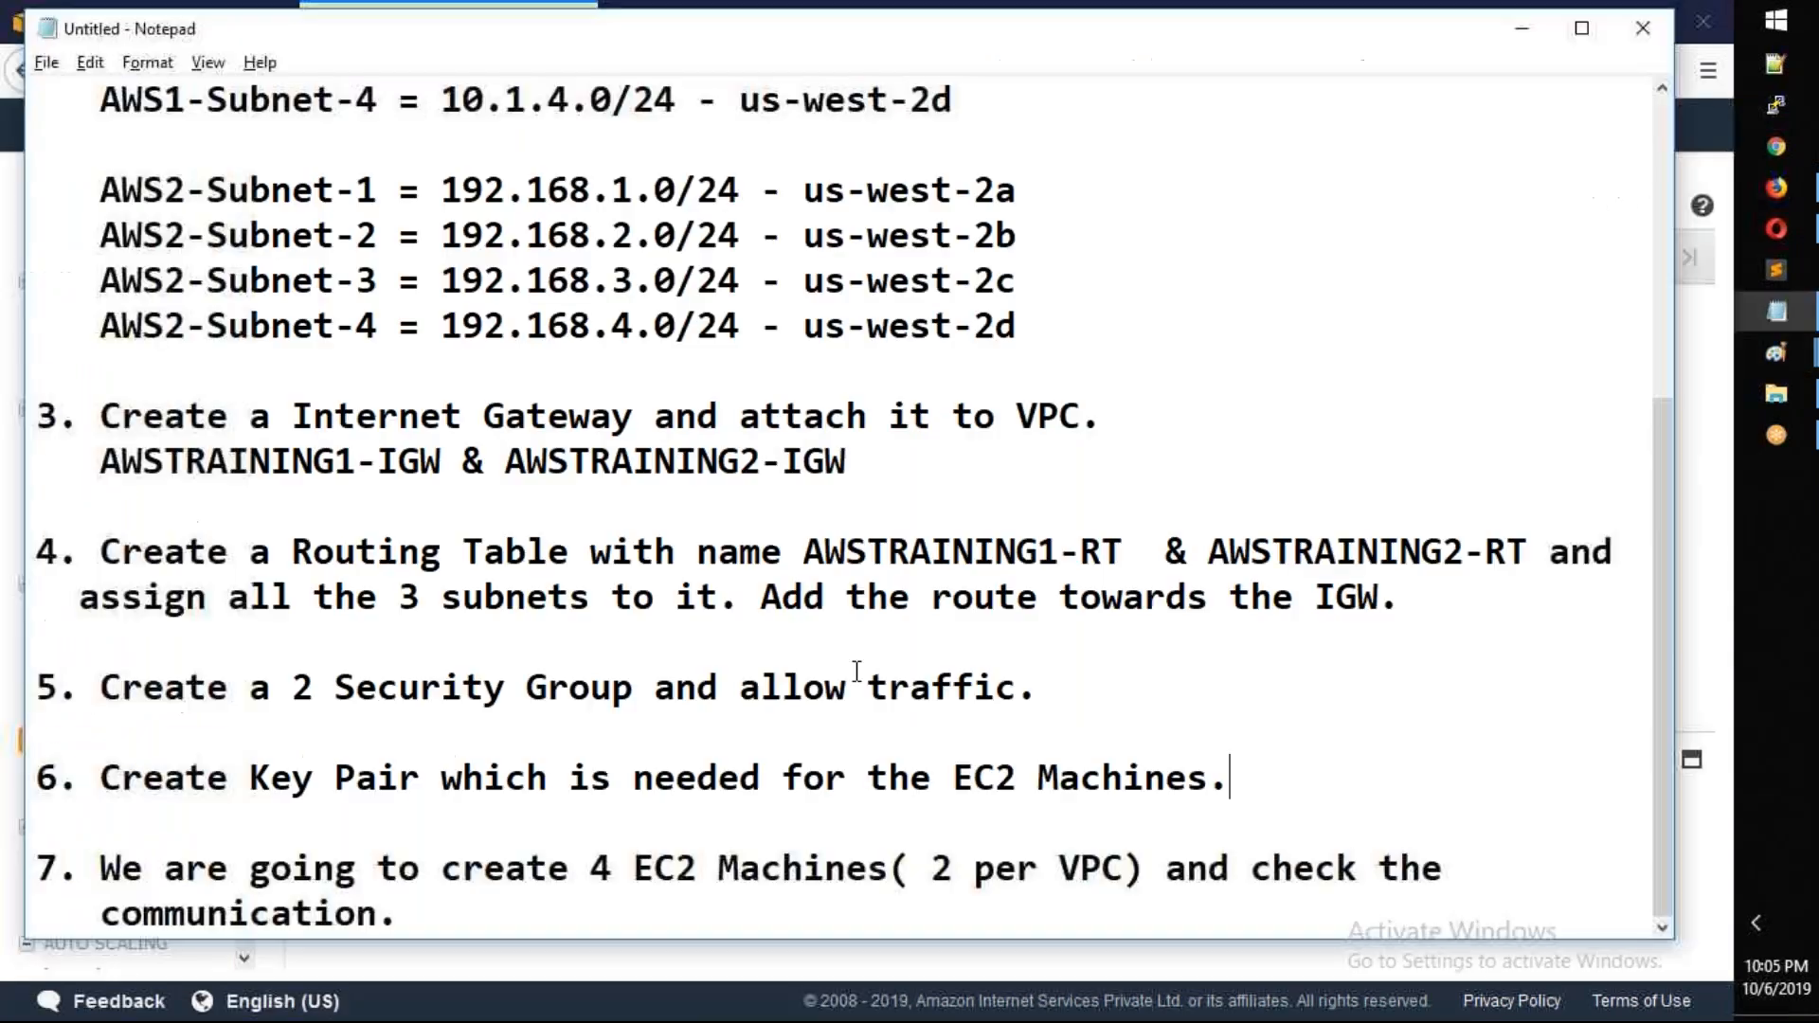
{"action": "left_click", "coordinate": [620, 907]}
{"action": "key", "text": "Return"}
{"action": "key", "text": "Return"}
{"action": "key", "text": "Return"}
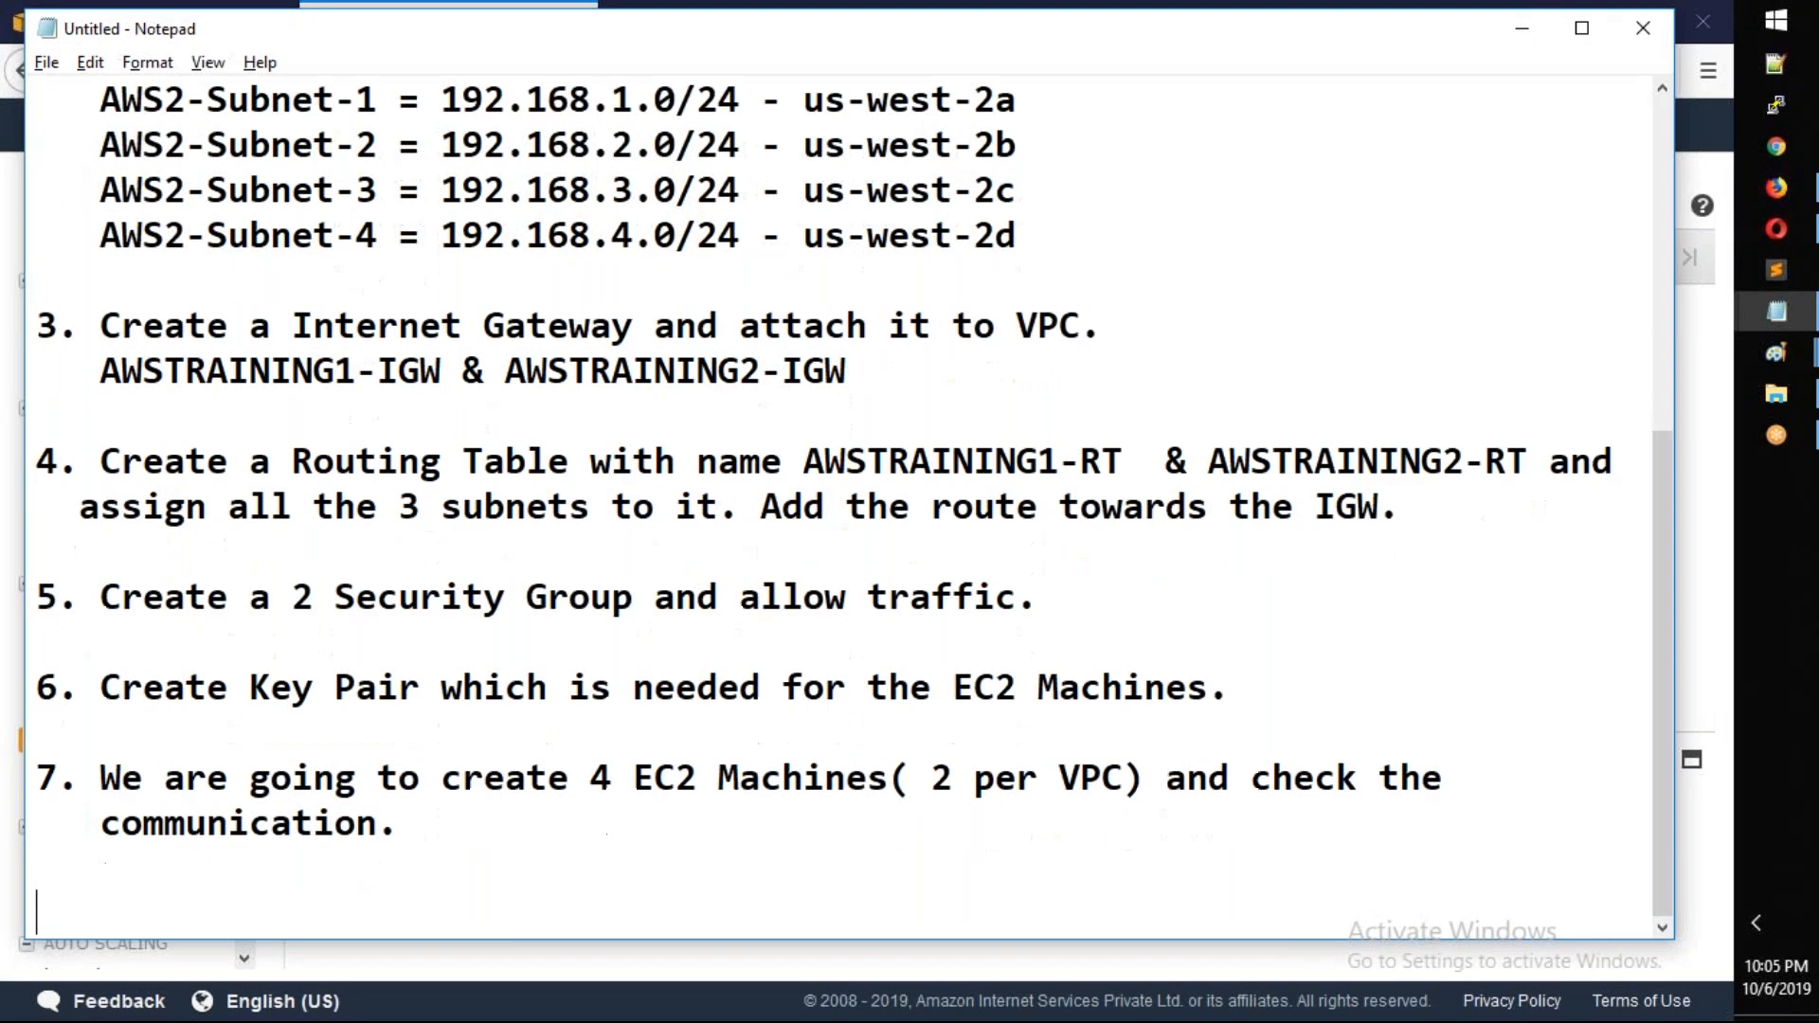
{"action": "type", "text": "Key pair "}
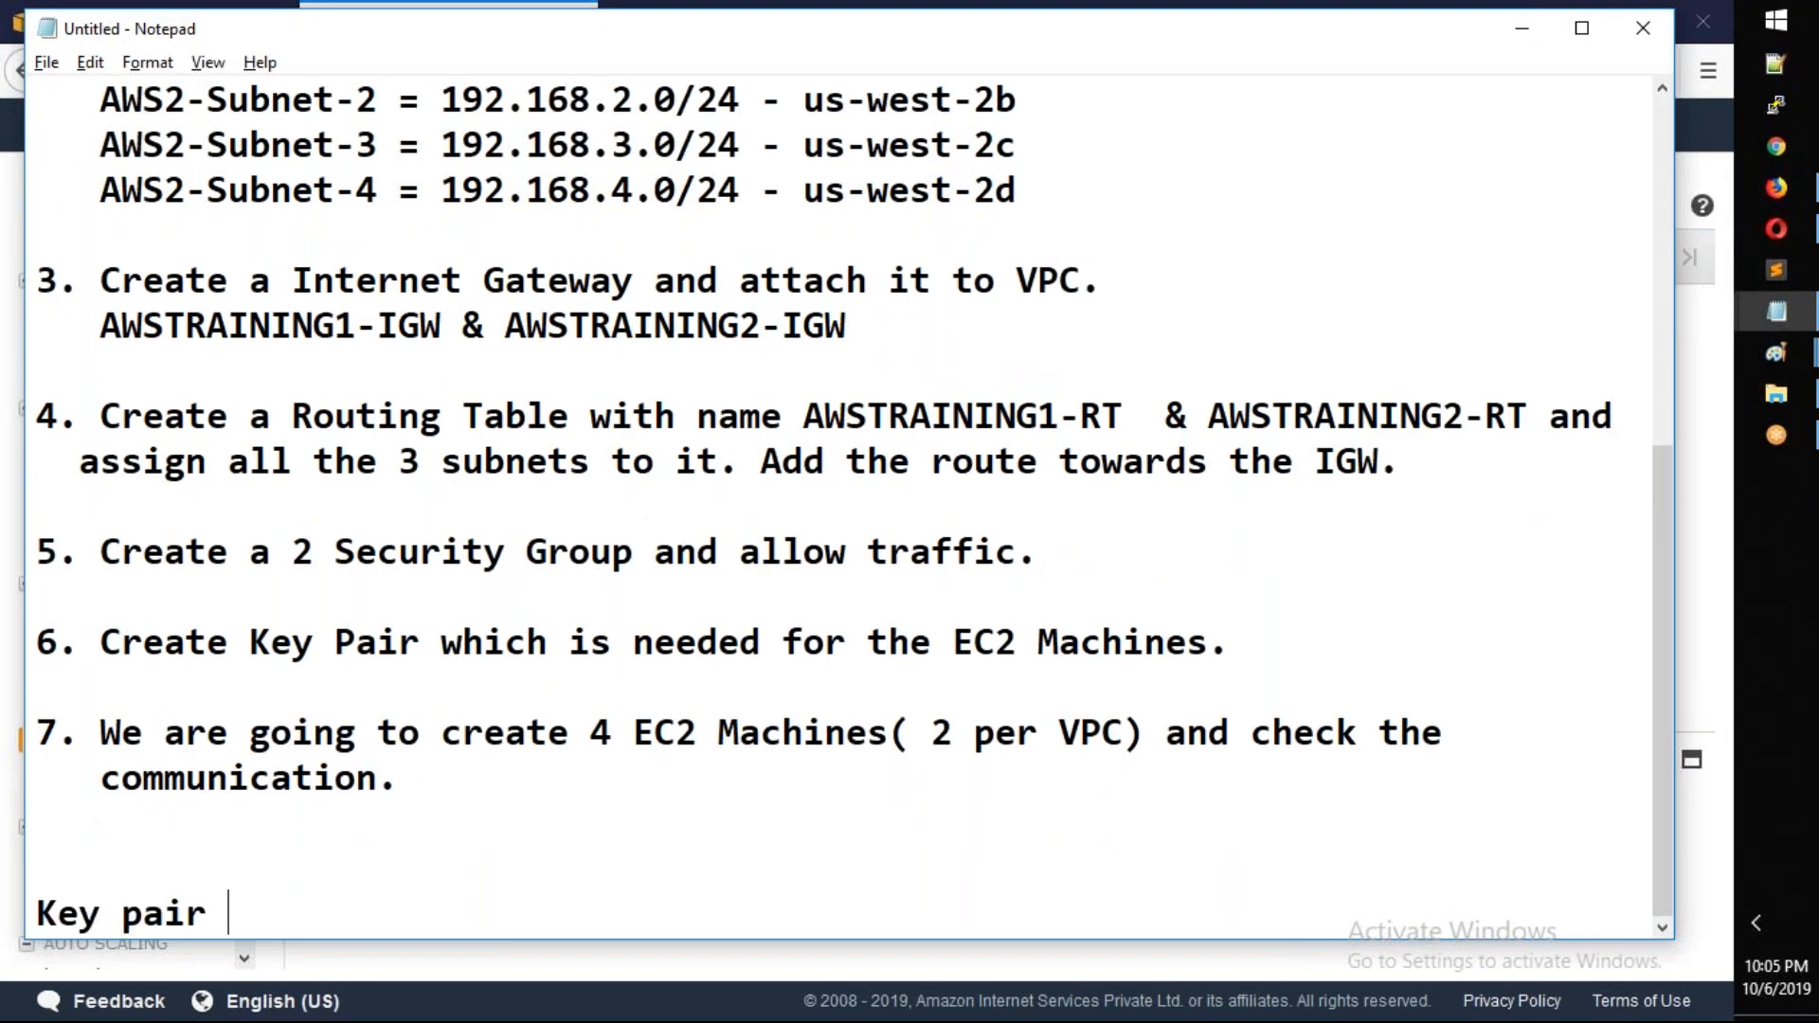
{"action": "type", "text": "= Pb"}
{"action": "key", "text": "BackSpace"}
{"action": "type", "text": "i"}
{"action": "key", "text": "BackSpace"}
{"action": "type", "text": "ublicKey "}
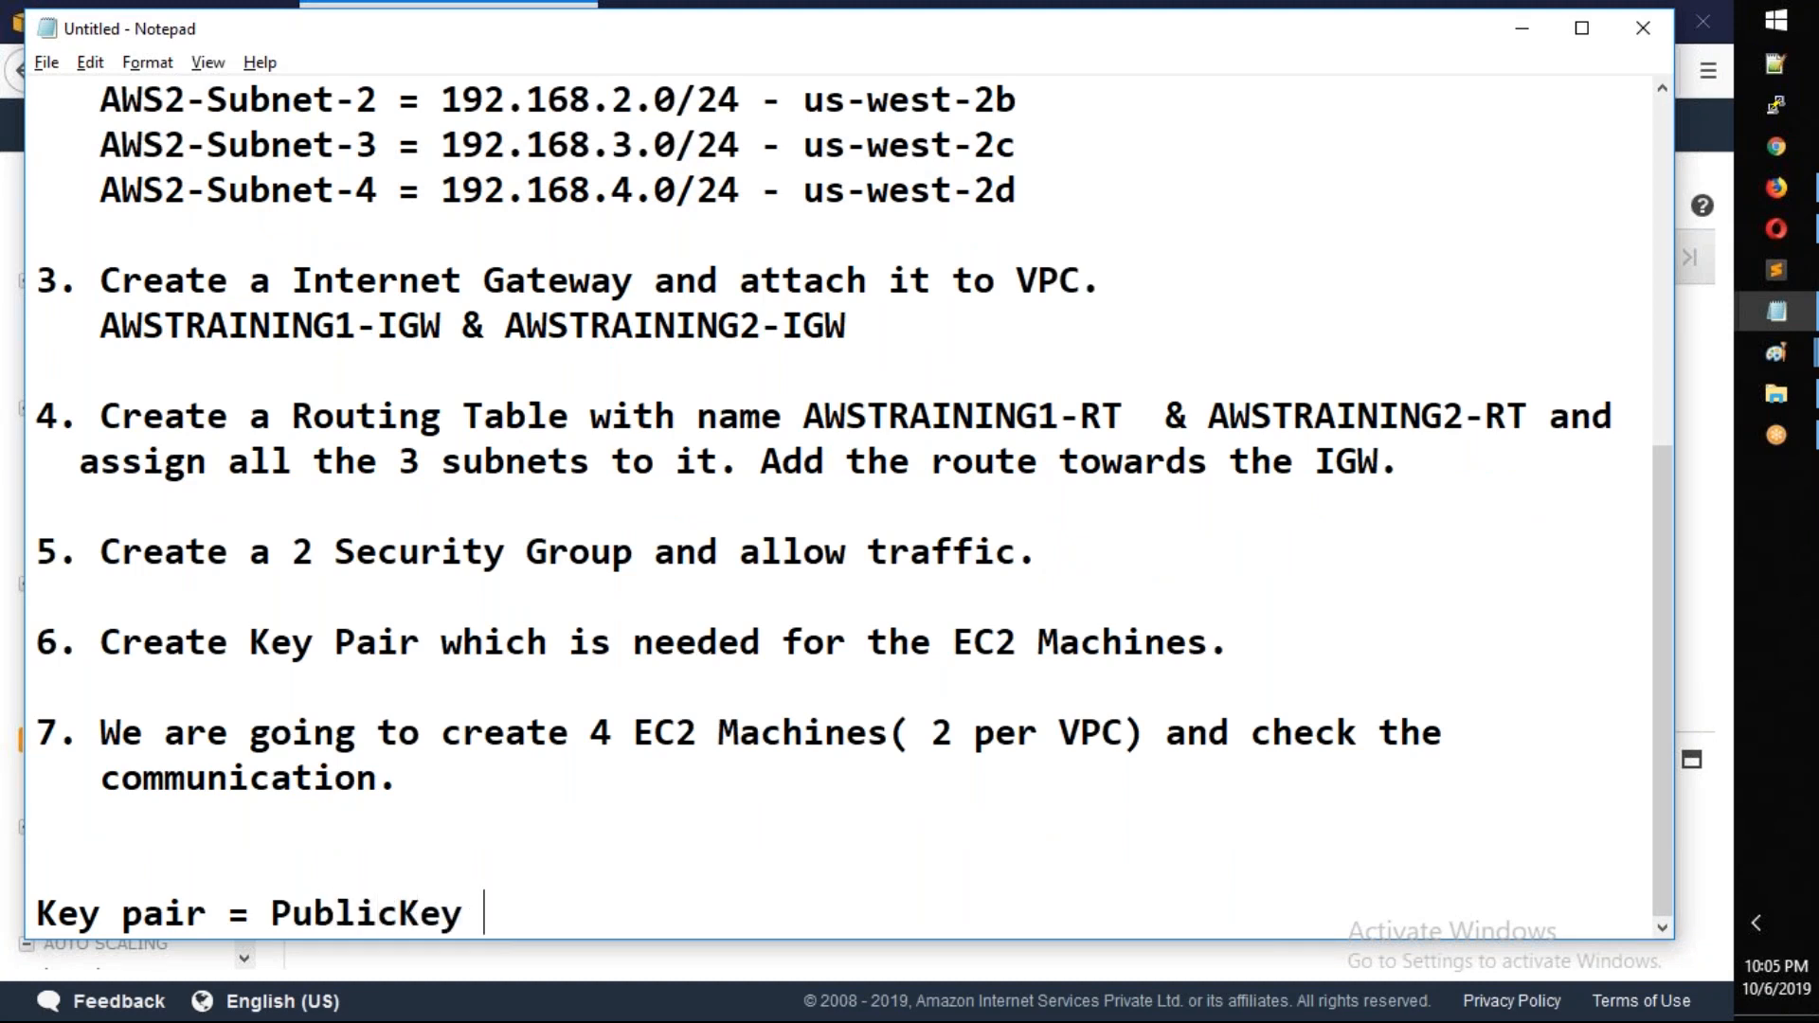
{"action": "type", "text": "+ Private"}
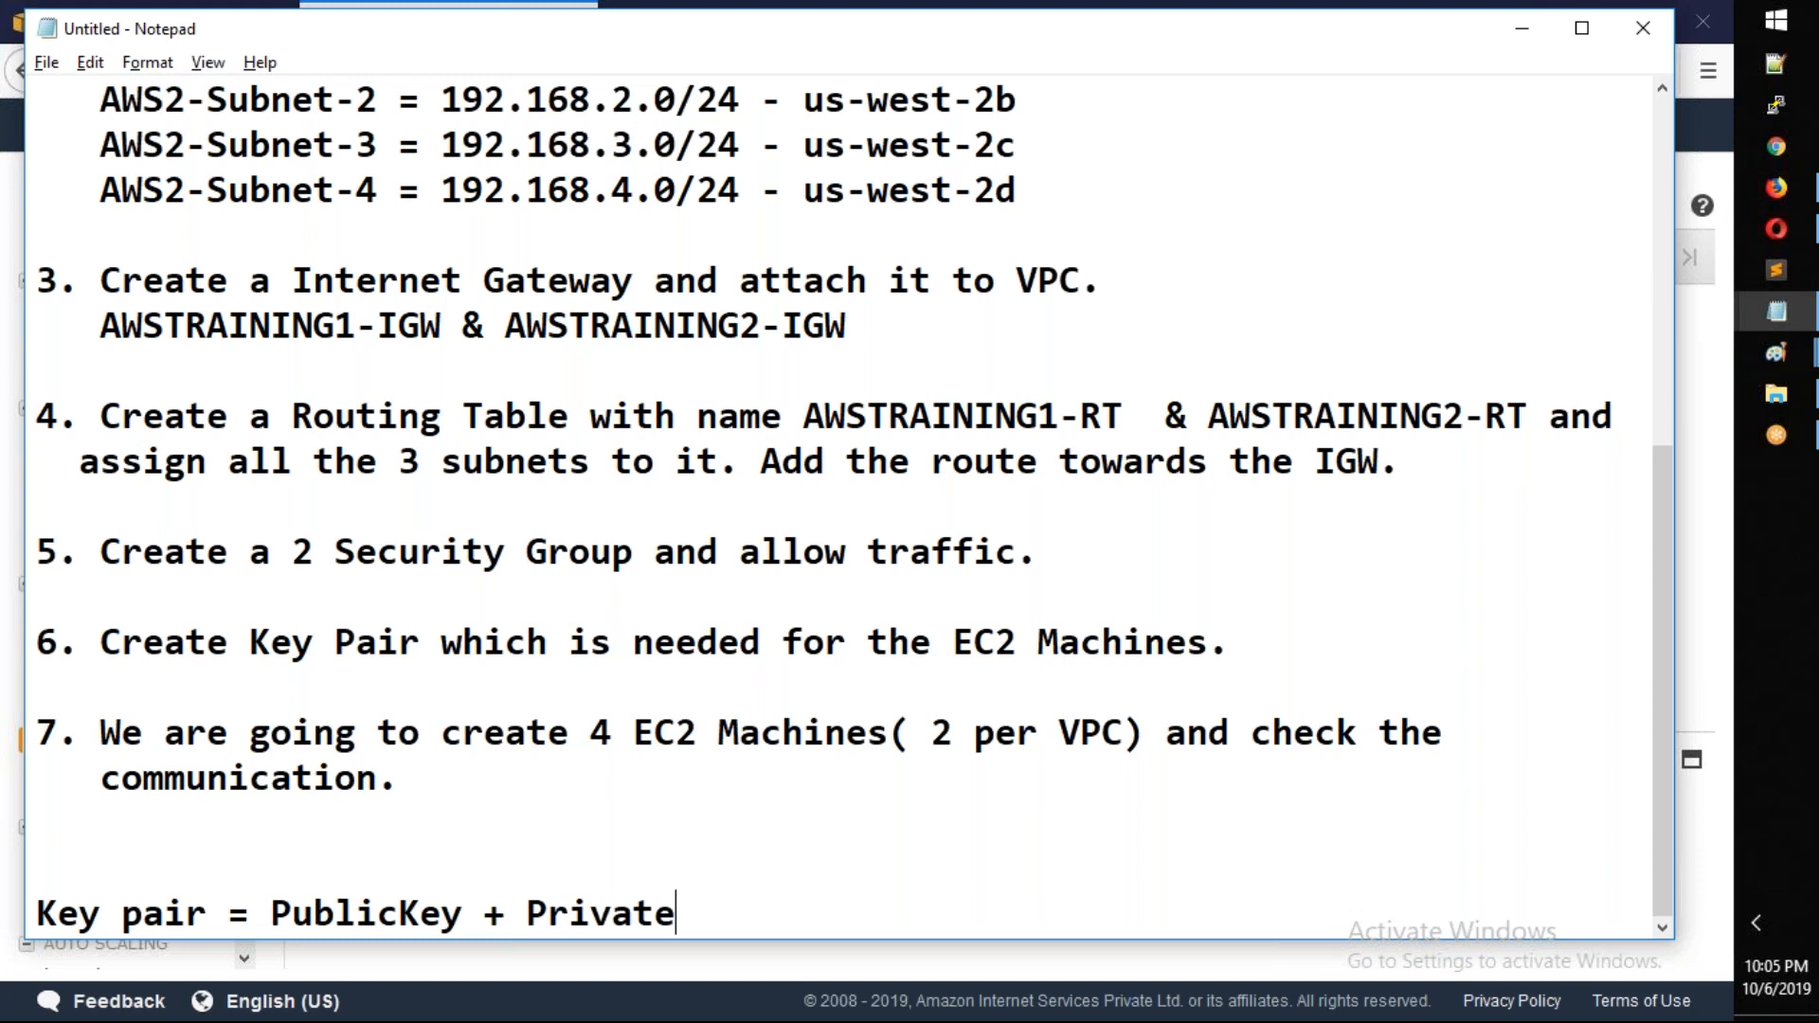
{"action": "type", "text": "Key"}
In the key pair line, add "(LOCK)" after PublicKey and "(KEY)" after PrivateKey
{"action": "left_click", "coordinate": [466, 915]}
{"action": "type", "text": "(LOCK"}
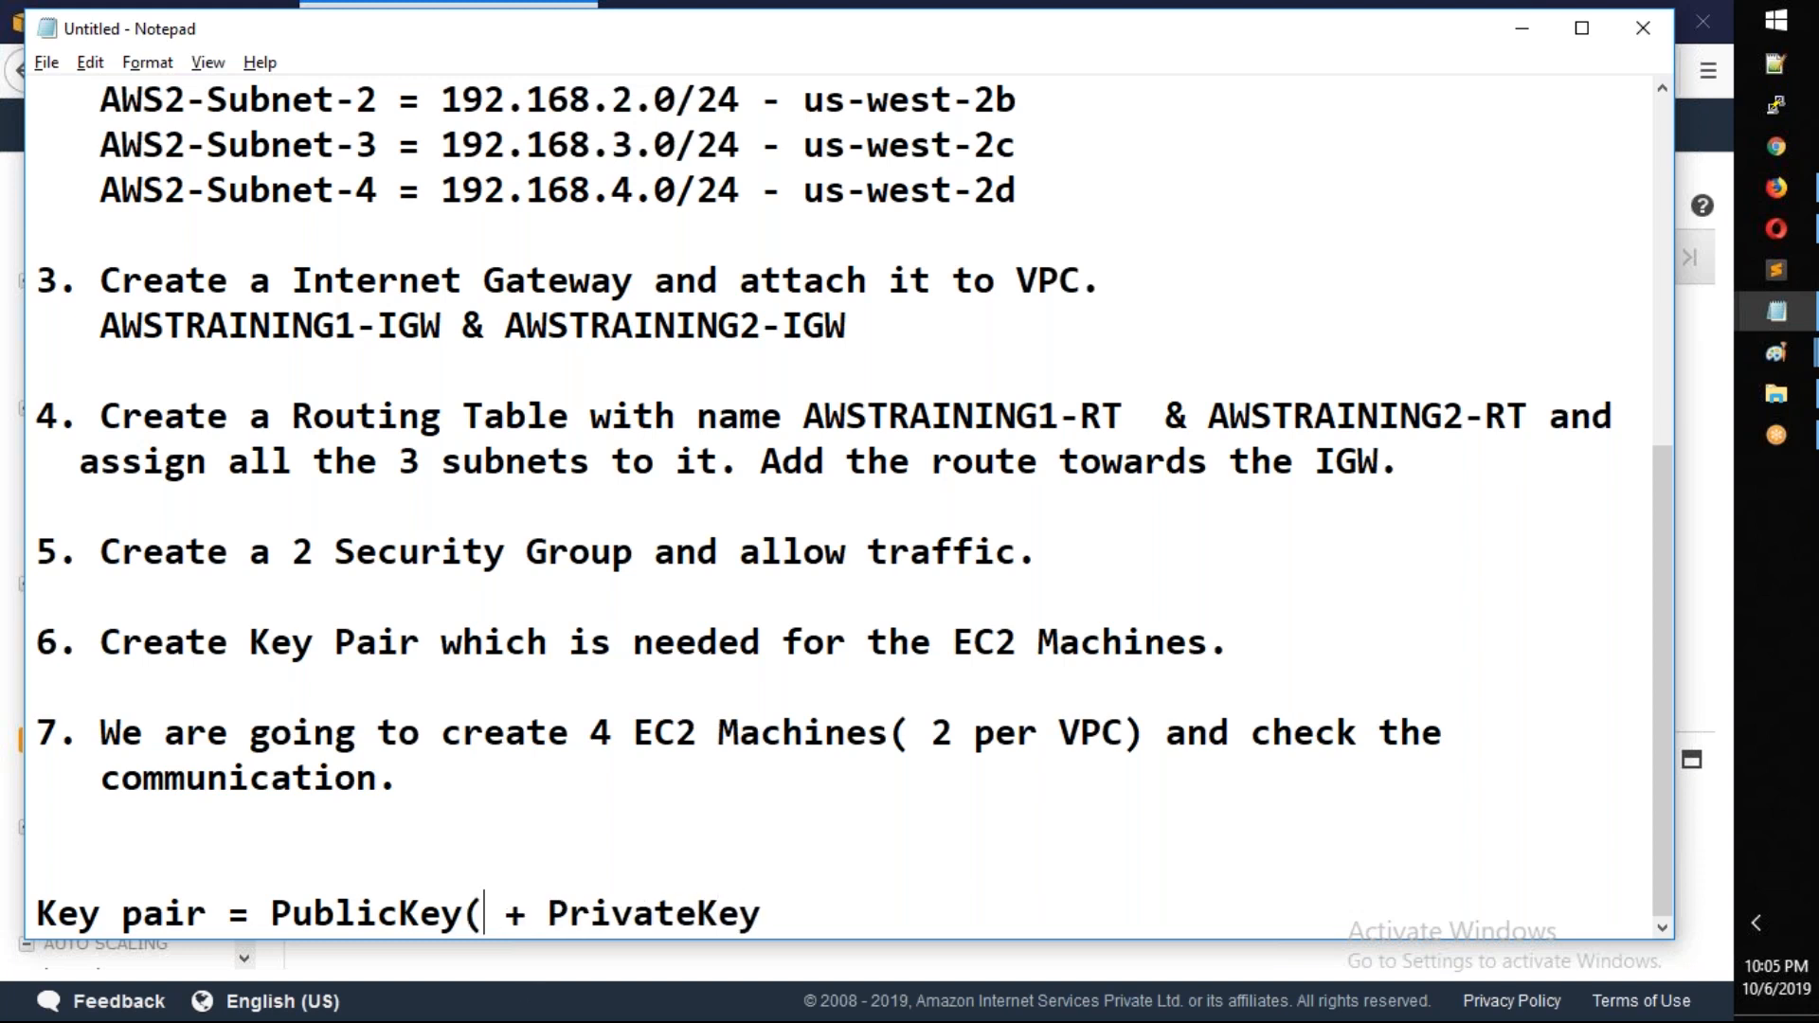
{"action": "type", "text": ")"}
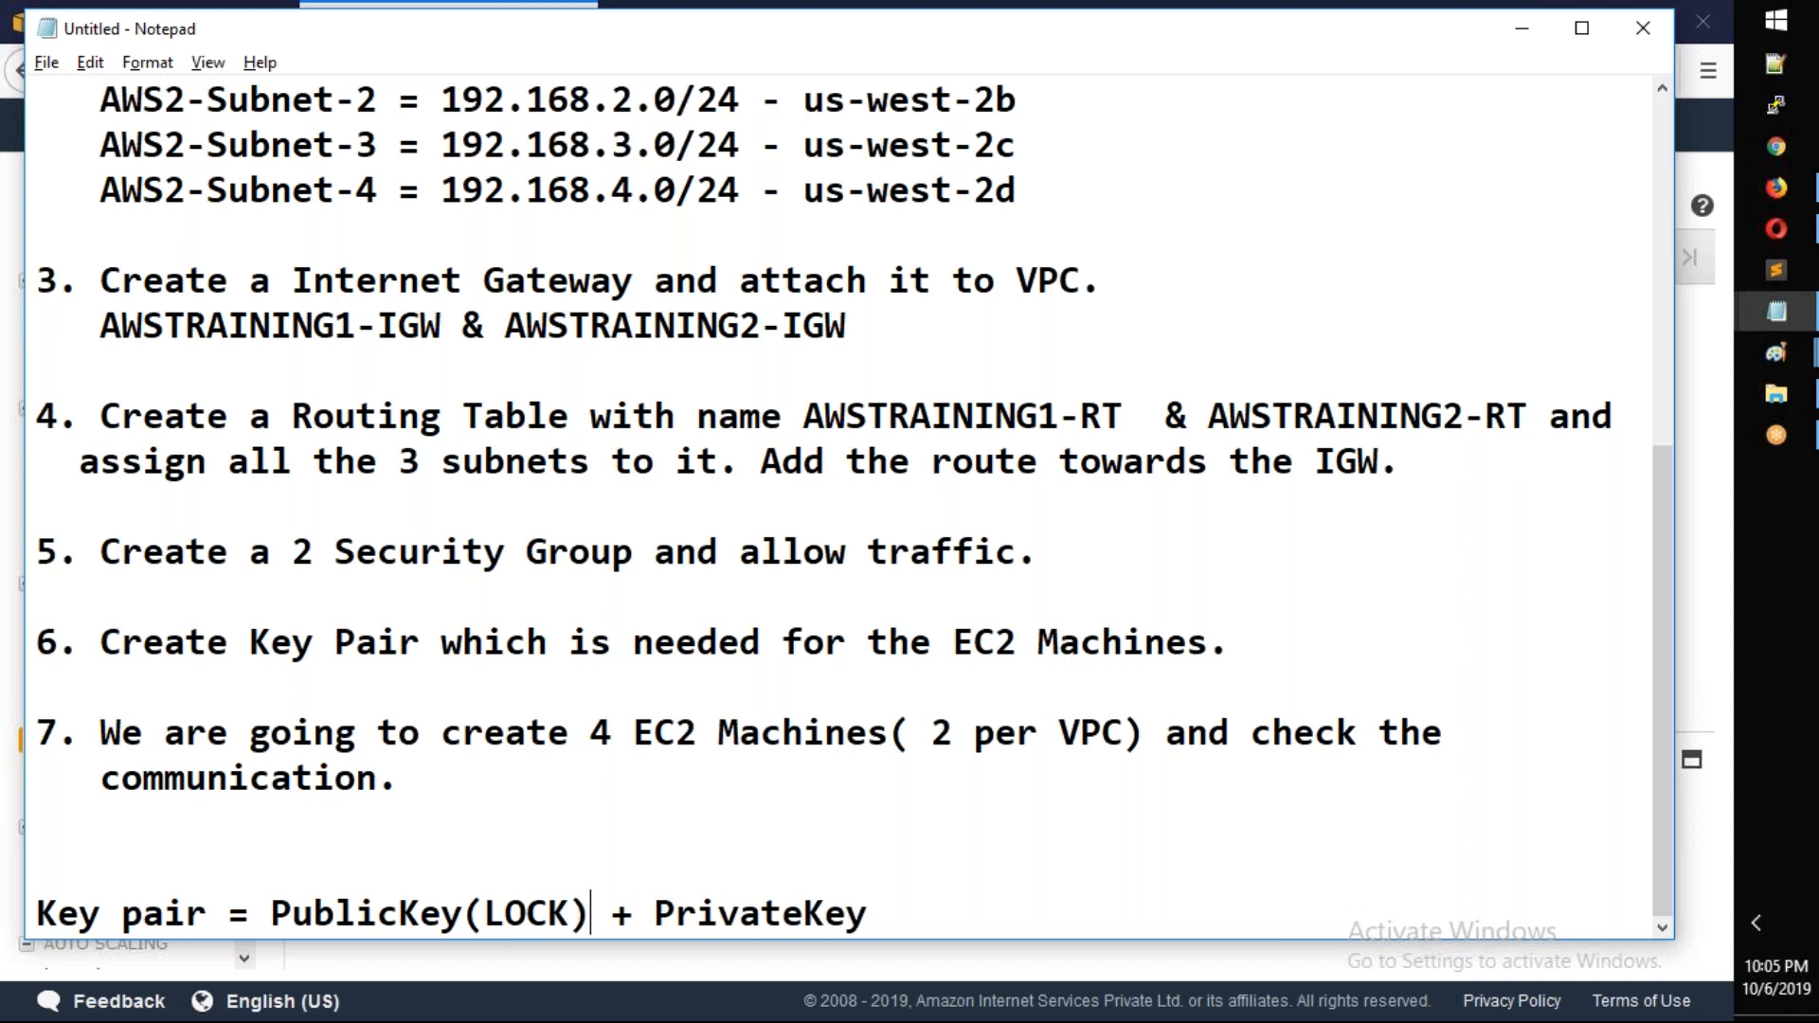
{"action": "left_click", "coordinate": [876, 911]}
{"action": "type", "text": "(KEY)"}
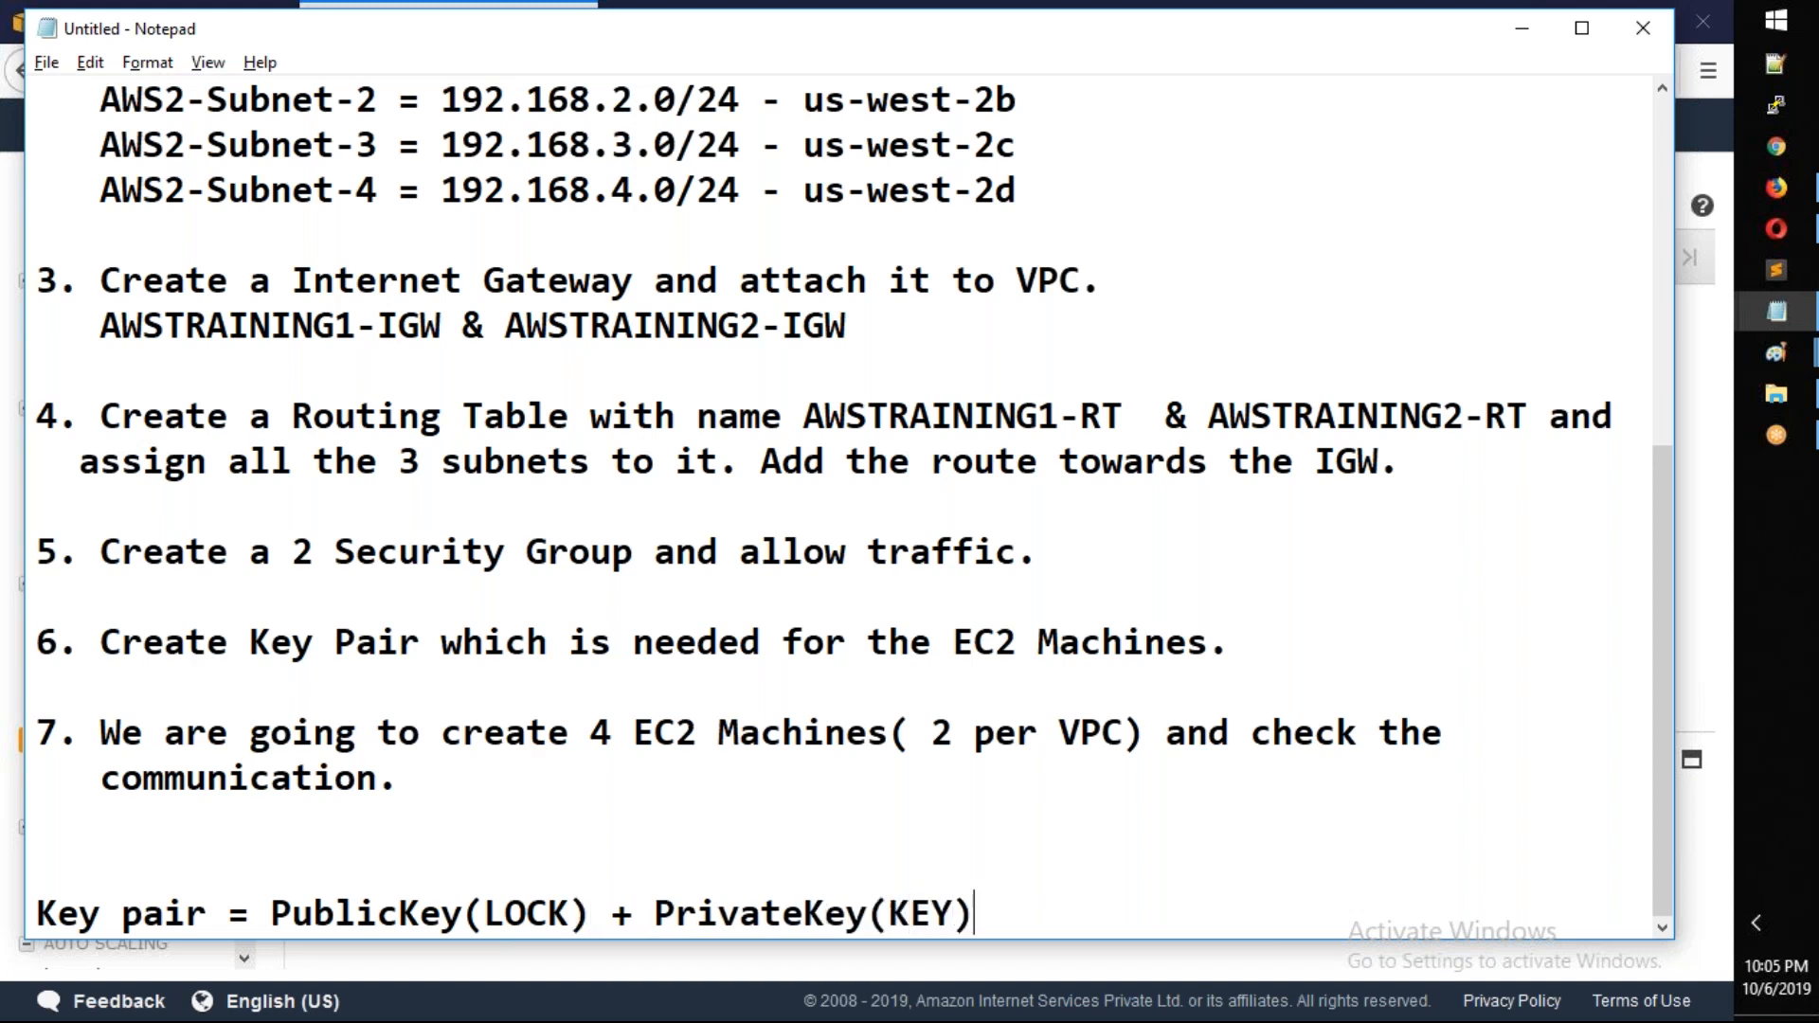
In a new Firefox tab, search Google Images for "LOCK" and open the Korjo Luggage Lock picture
{"action": "left_click", "coordinate": [1798, 199]}
{"action": "left_click", "coordinate": [625, 24]}
{"action": "type", "text": "google.com"}
{"action": "key", "text": "Return"}
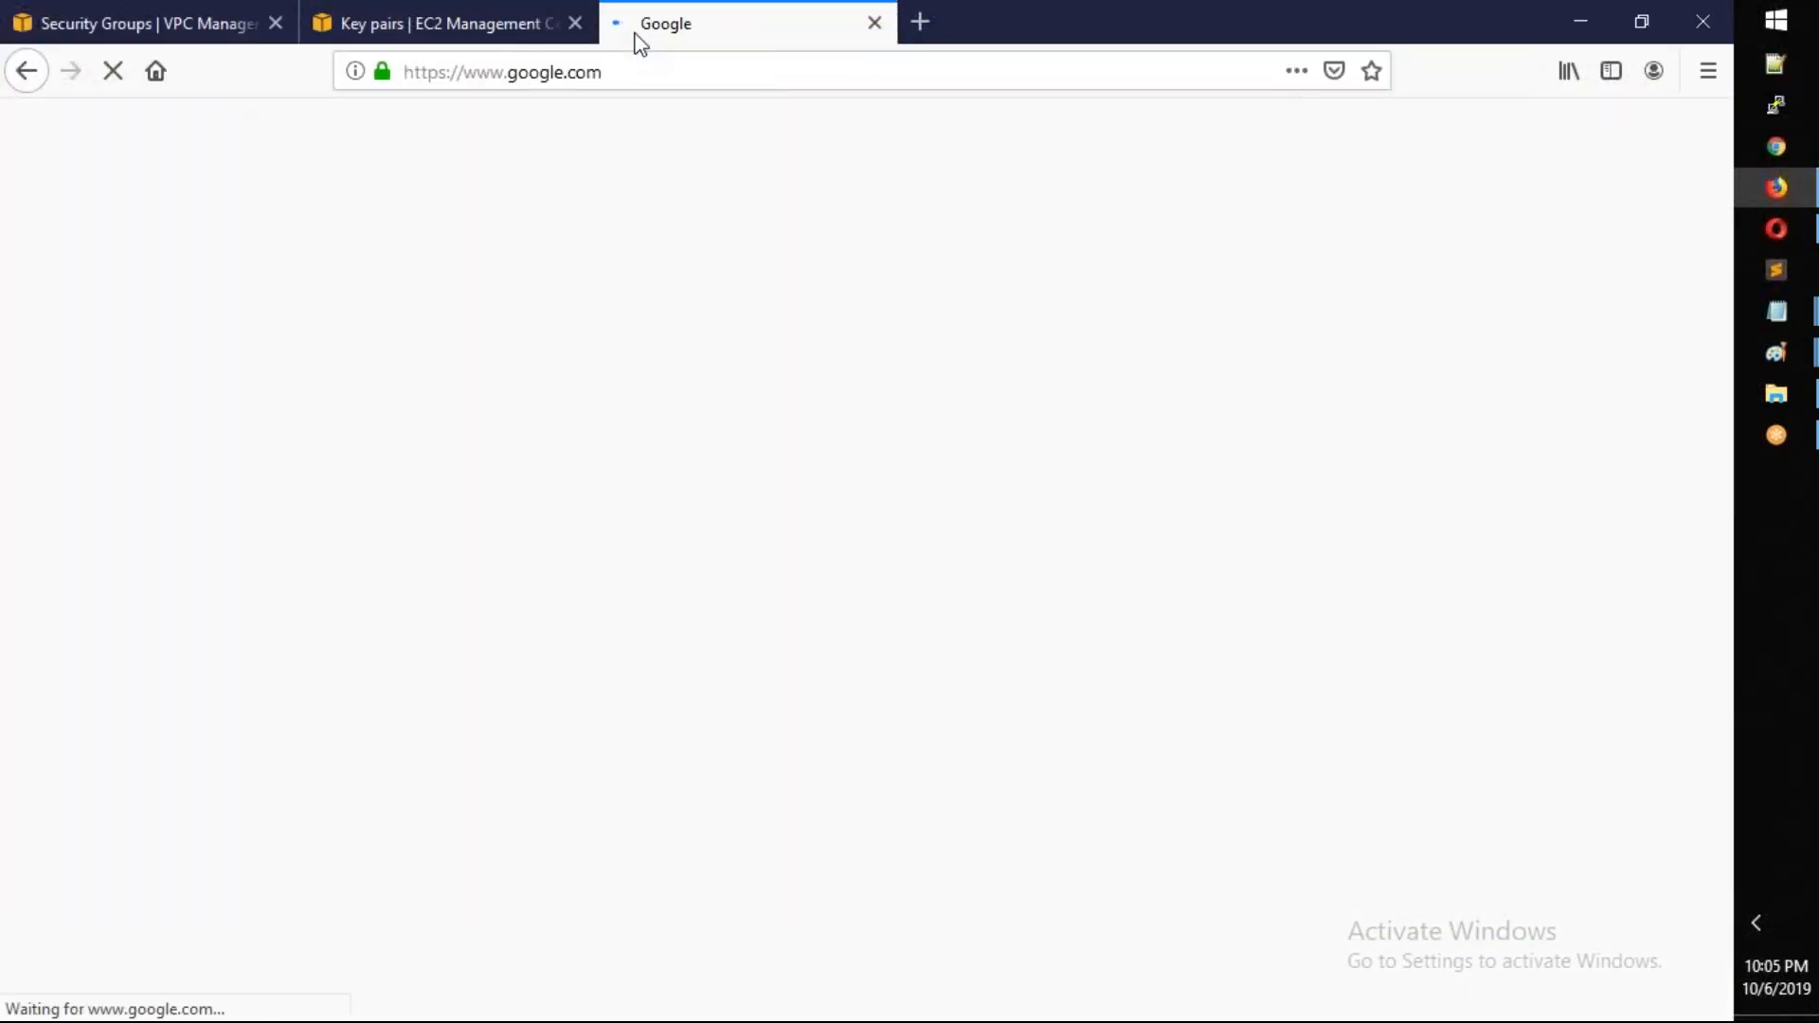
{"action": "type", "text": "LOCK"}
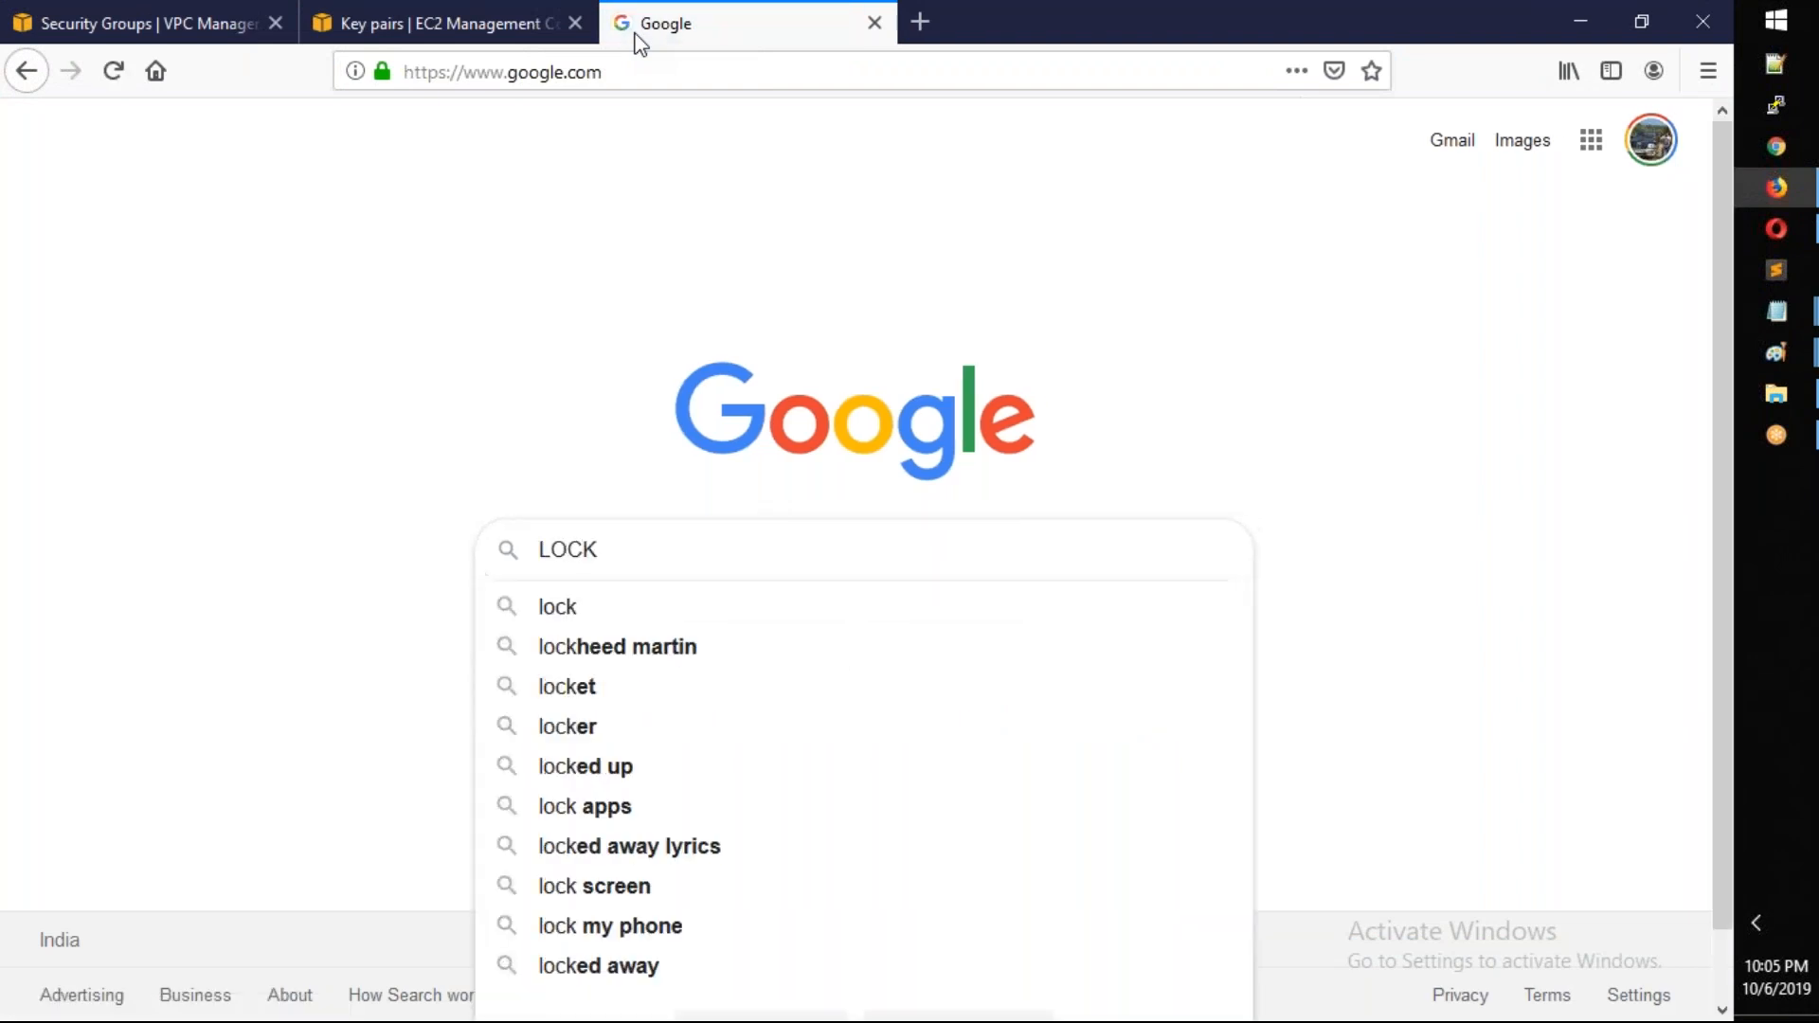
{"action": "key", "text": "Return"}
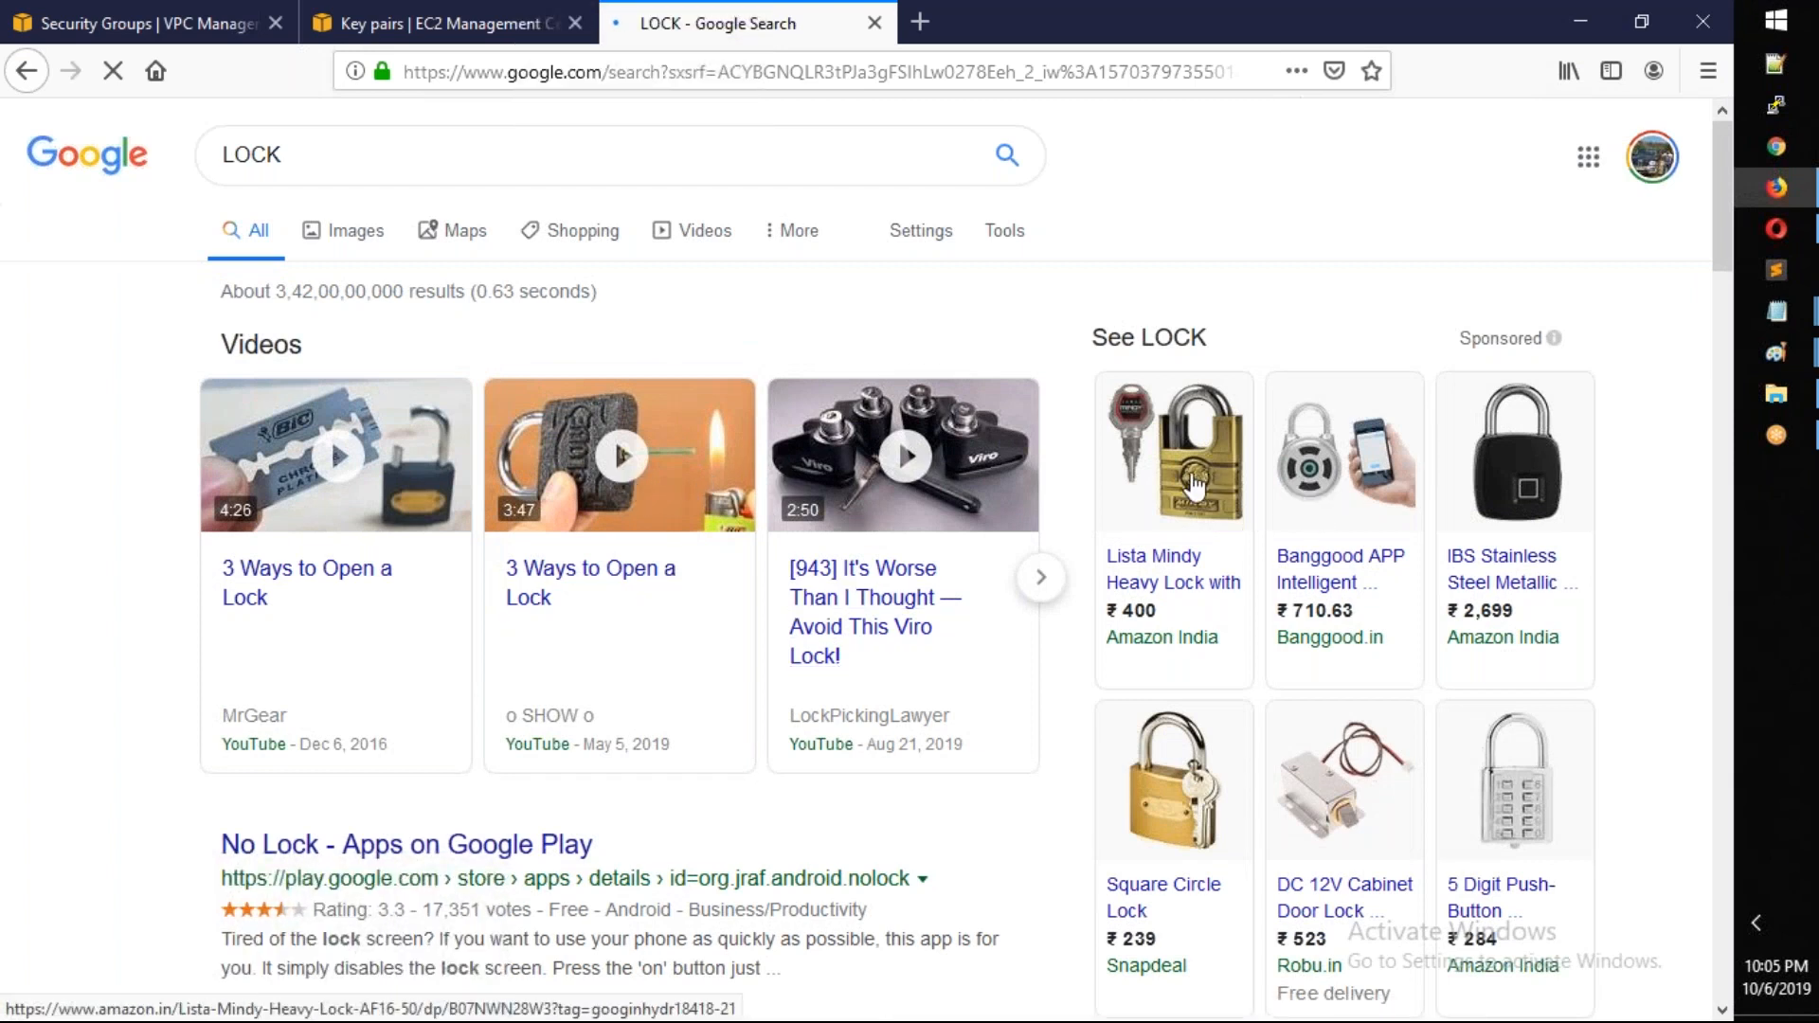
{"action": "left_click", "coordinate": [374, 245]}
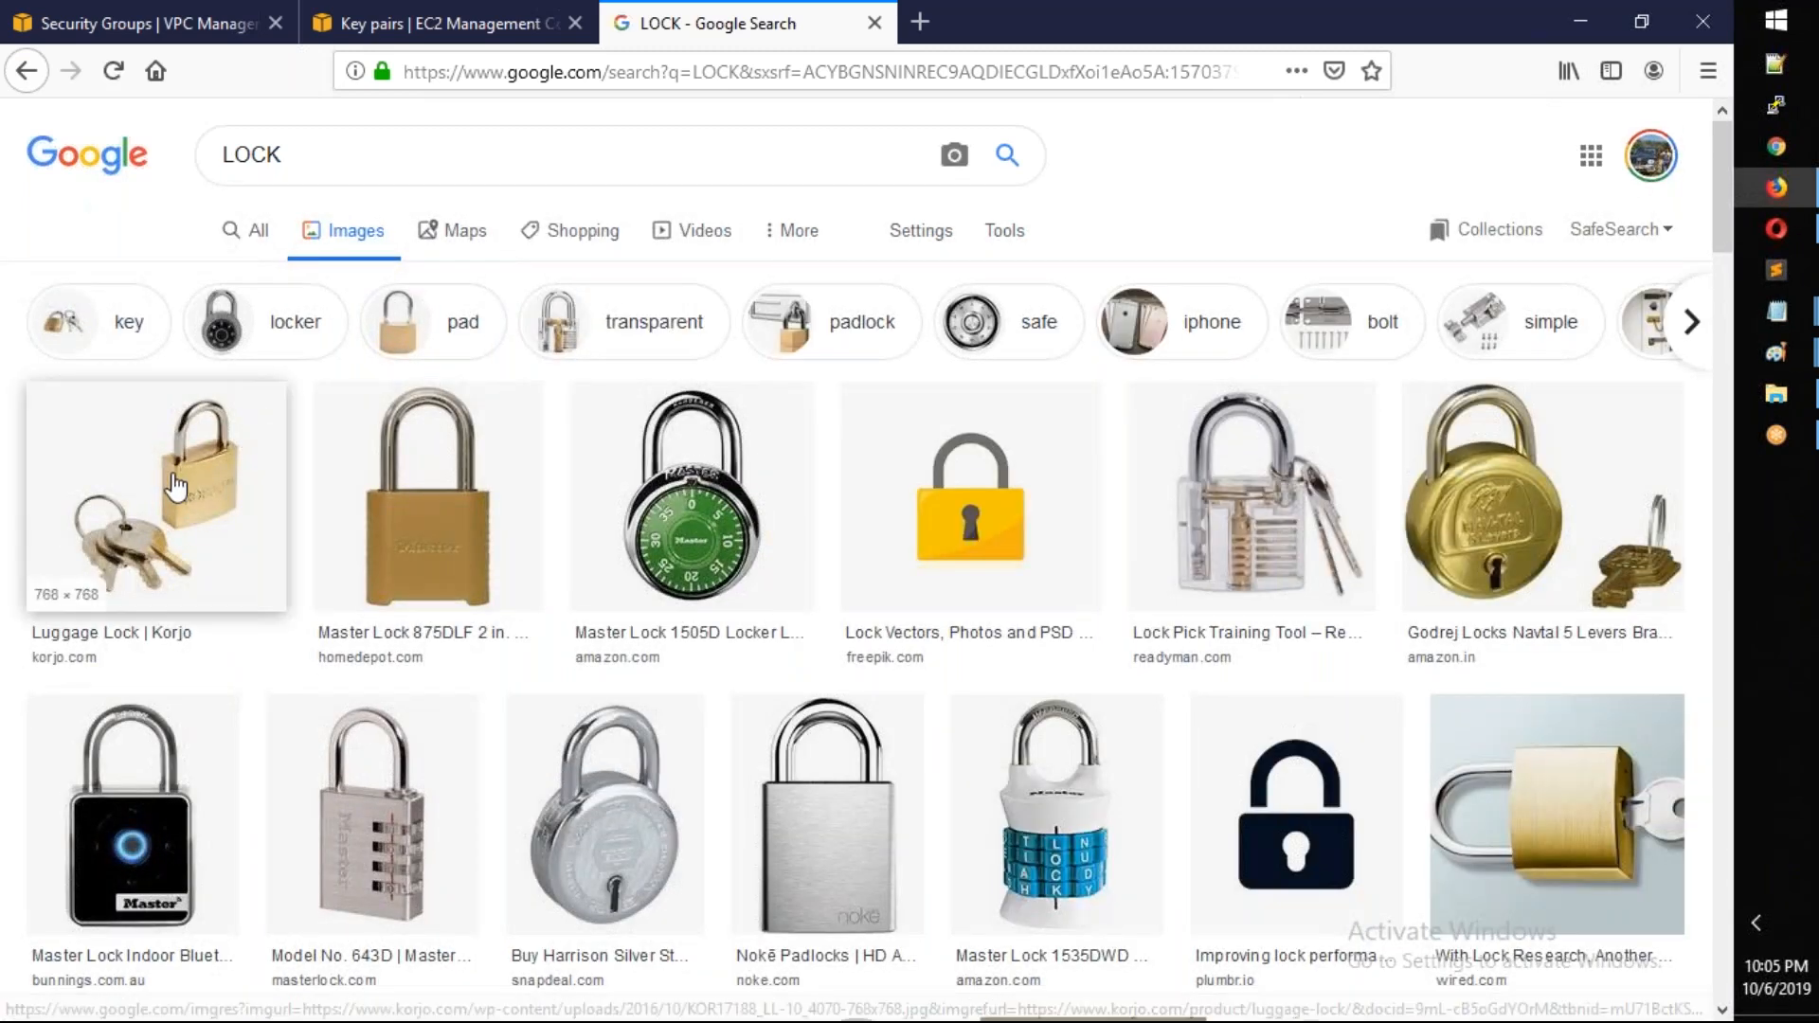
{"action": "left_click", "coordinate": [175, 486]}
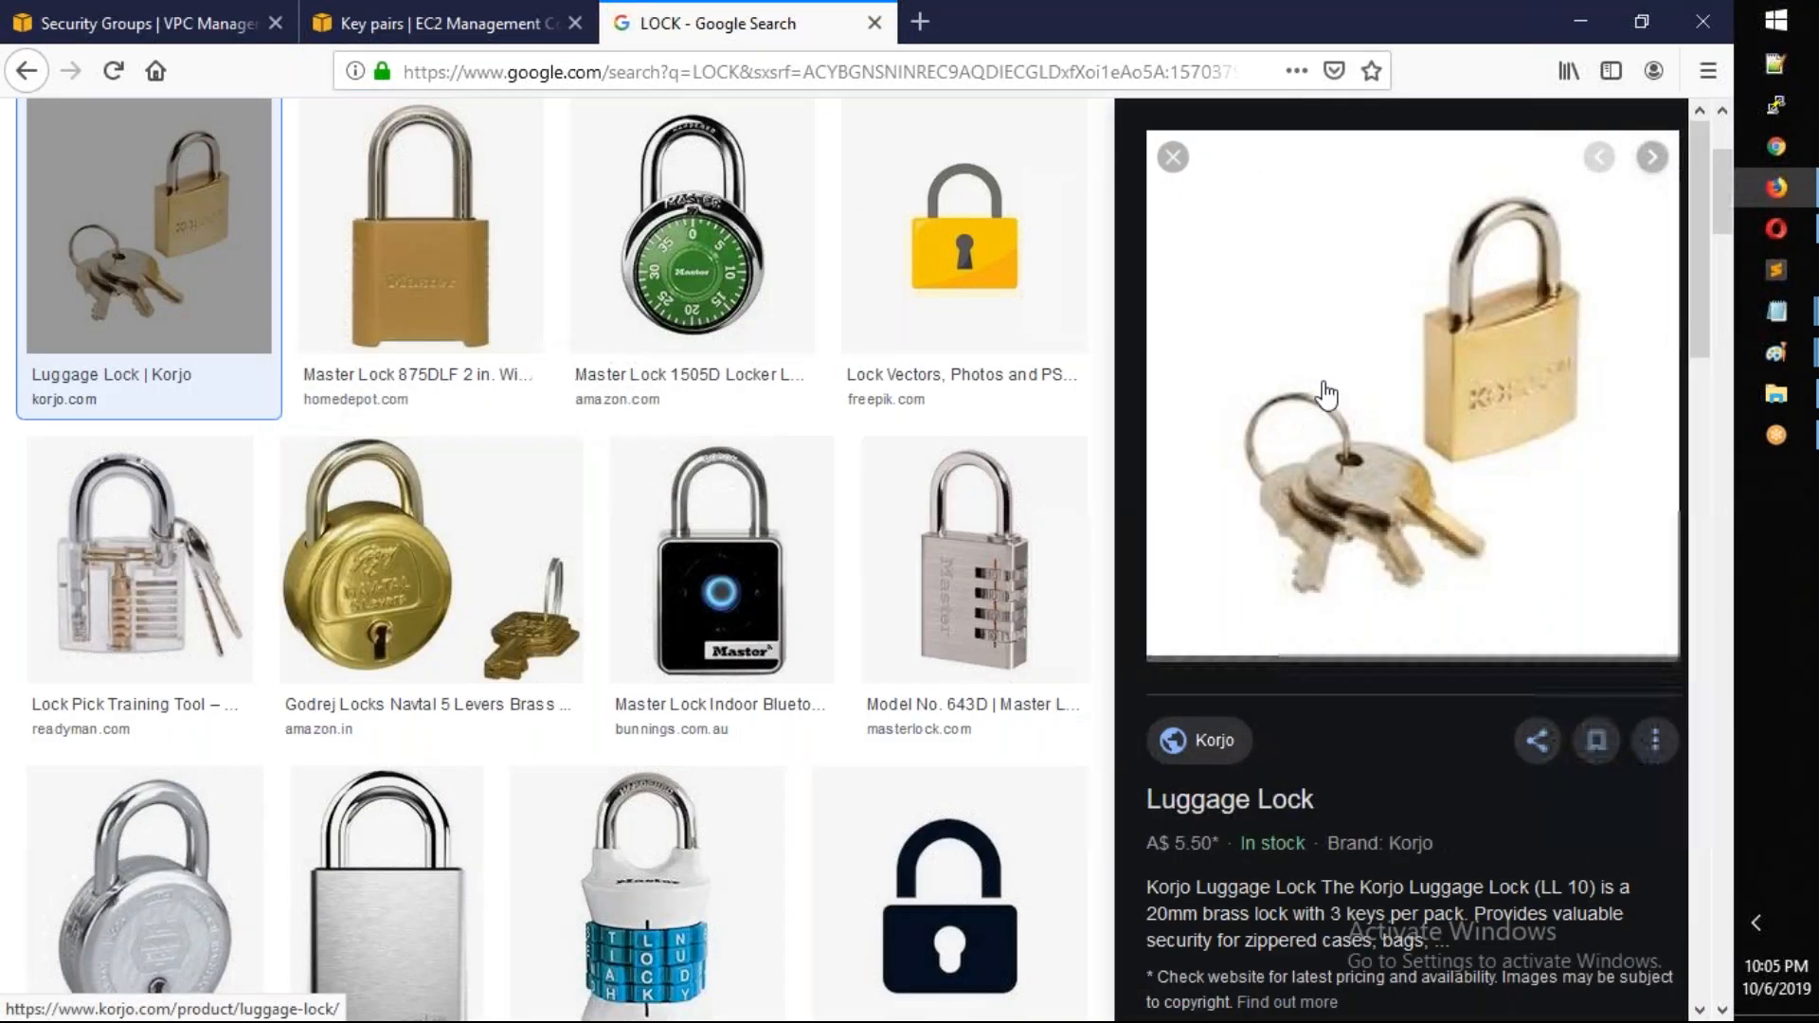
Copy the Korjo lock image and paste it onto a new blank canvas in the Paint window with the road sign, discarding the old picture
{"action": "right_click", "coordinate": [1490, 445]}
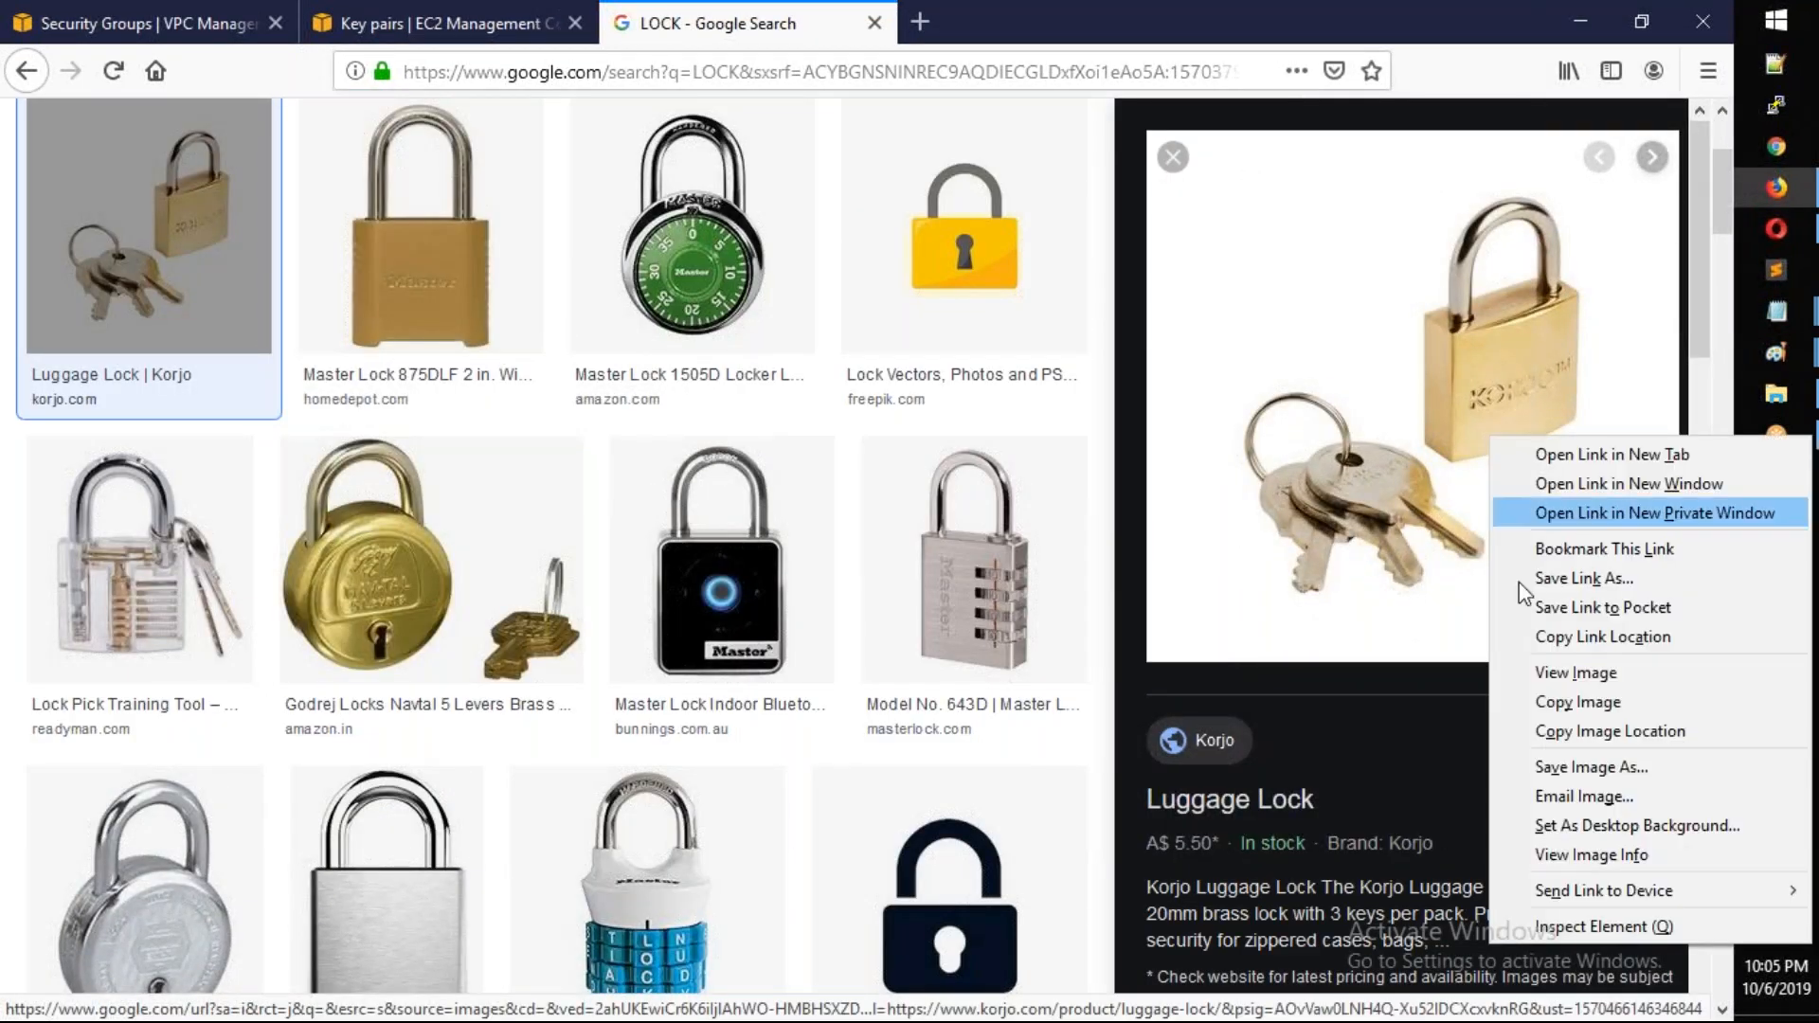
{"action": "left_click", "coordinate": [1553, 702]}
{"action": "mouse_move", "coordinate": [1776, 354]}
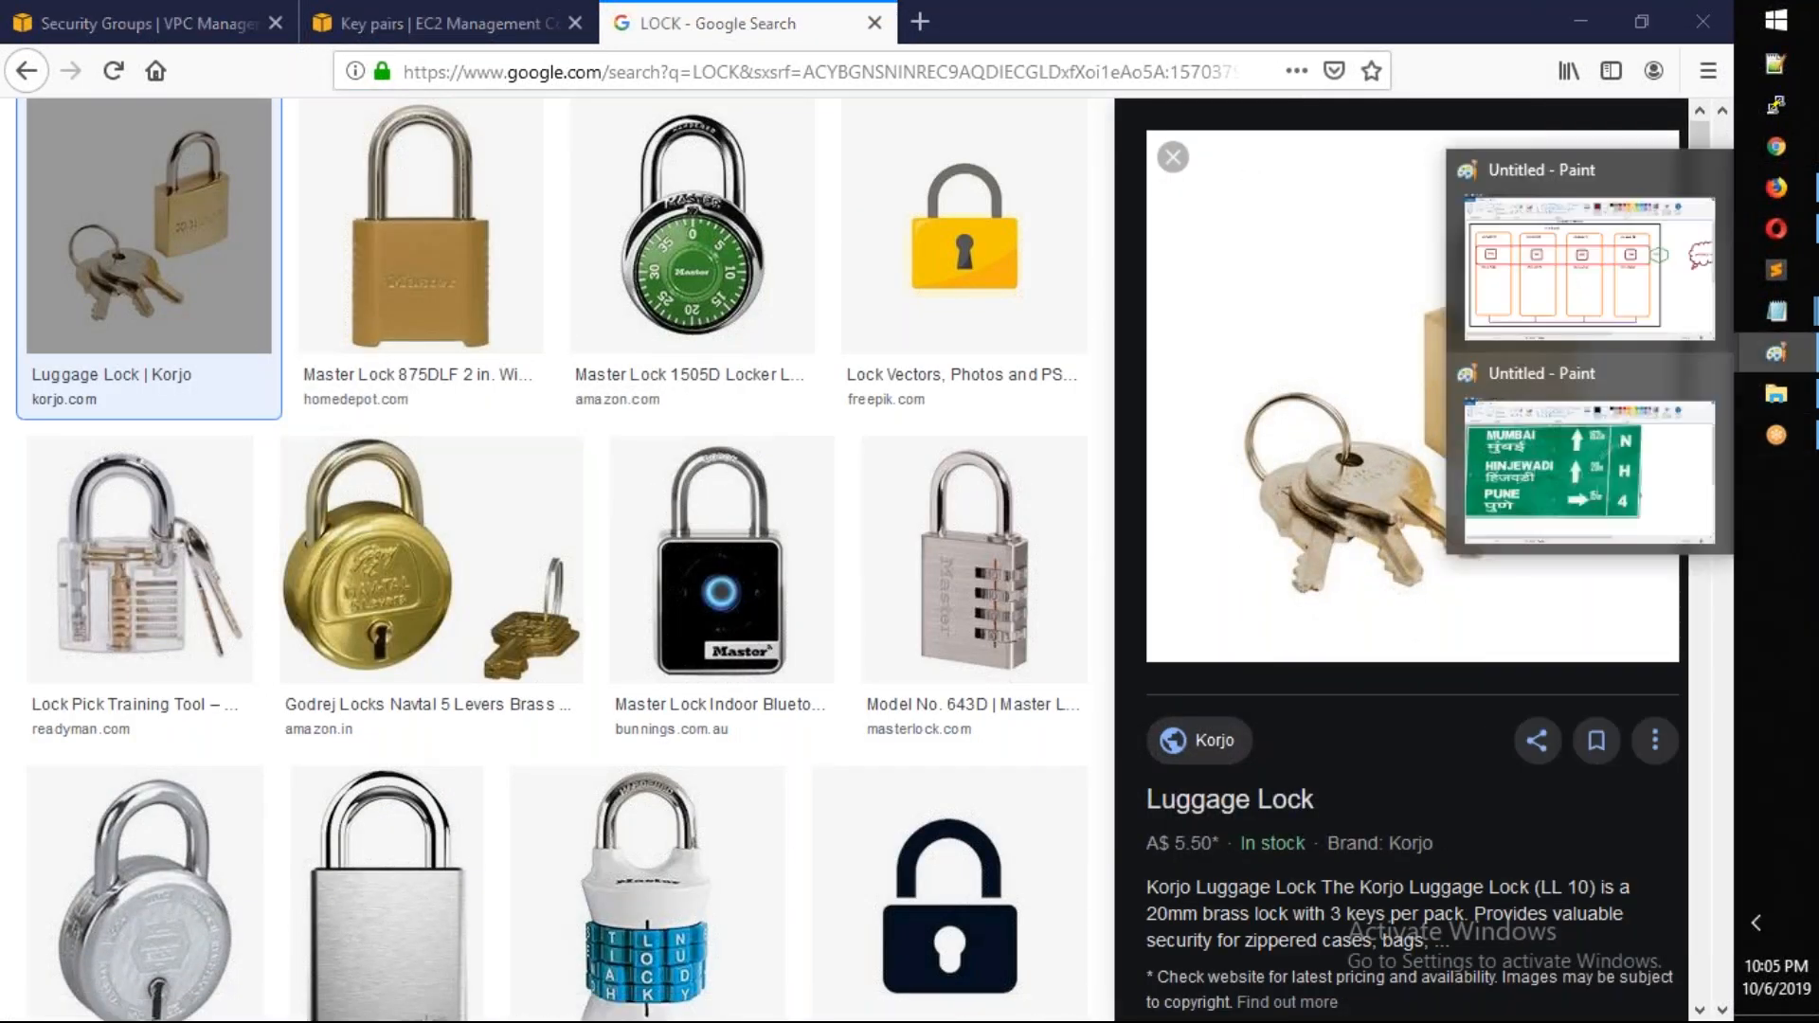
{"action": "left_click", "coordinate": [1554, 472]}
{"action": "key", "text": "ctrl+n"}
{"action": "key", "text": "n"}
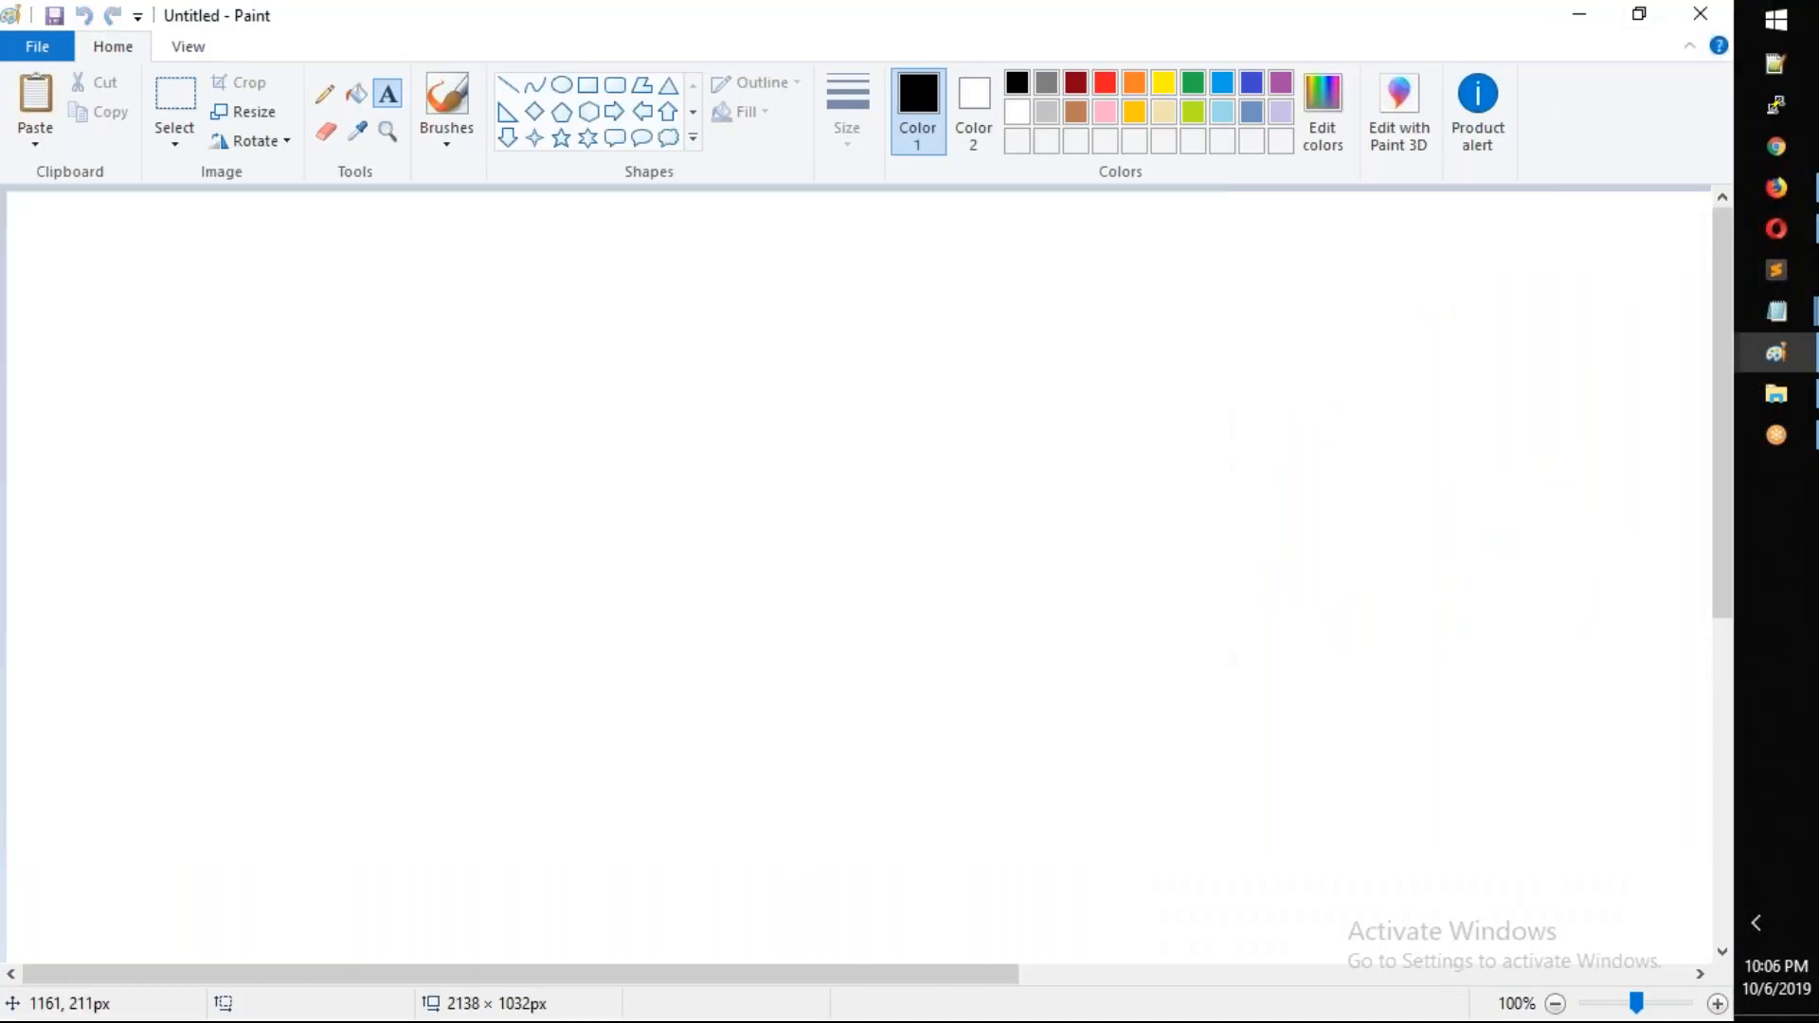
{"action": "key", "text": "ctrl+v"}
{"action": "scroll", "coordinate": [1160, 437], "scroll_direction": "down", "scroll_amount": 4}
{"action": "scroll", "coordinate": [1157, 436], "scroll_direction": "up", "scroll_amount": 2}
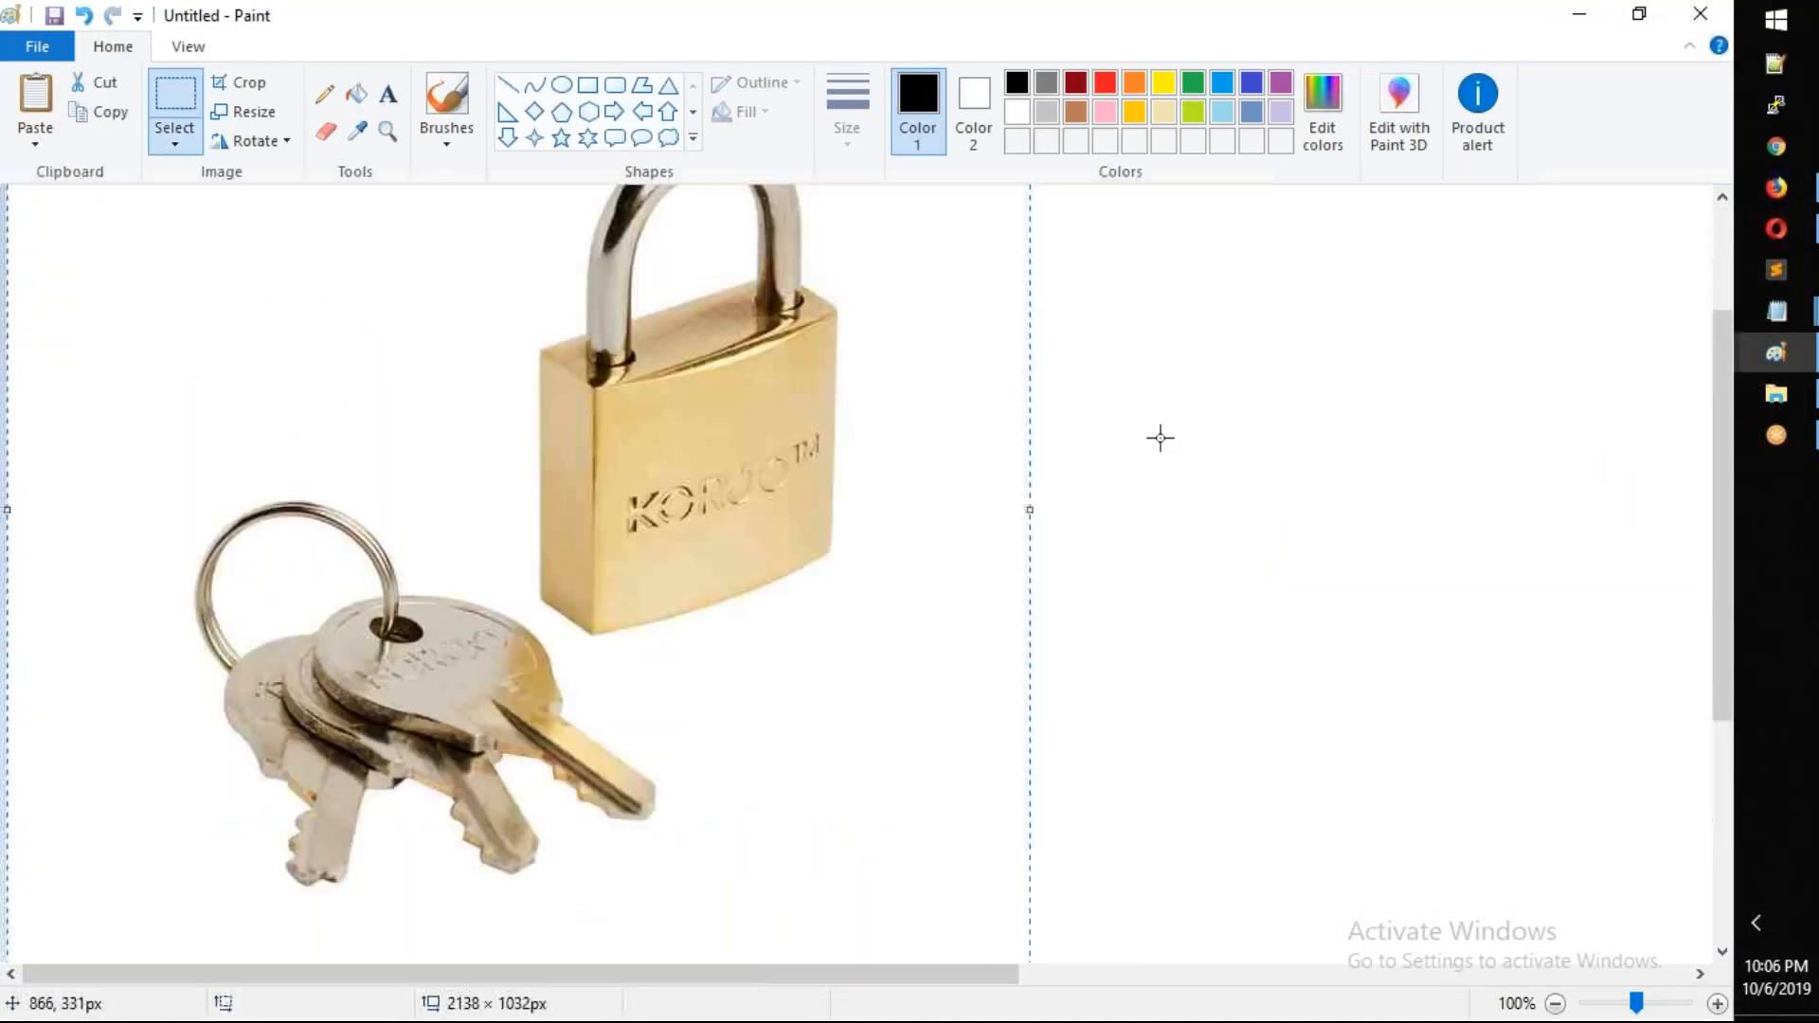
{"action": "left_click", "coordinate": [1276, 510]}
{"action": "scroll", "coordinate": [1276, 509], "scroll_direction": "up", "scroll_amount": 2}
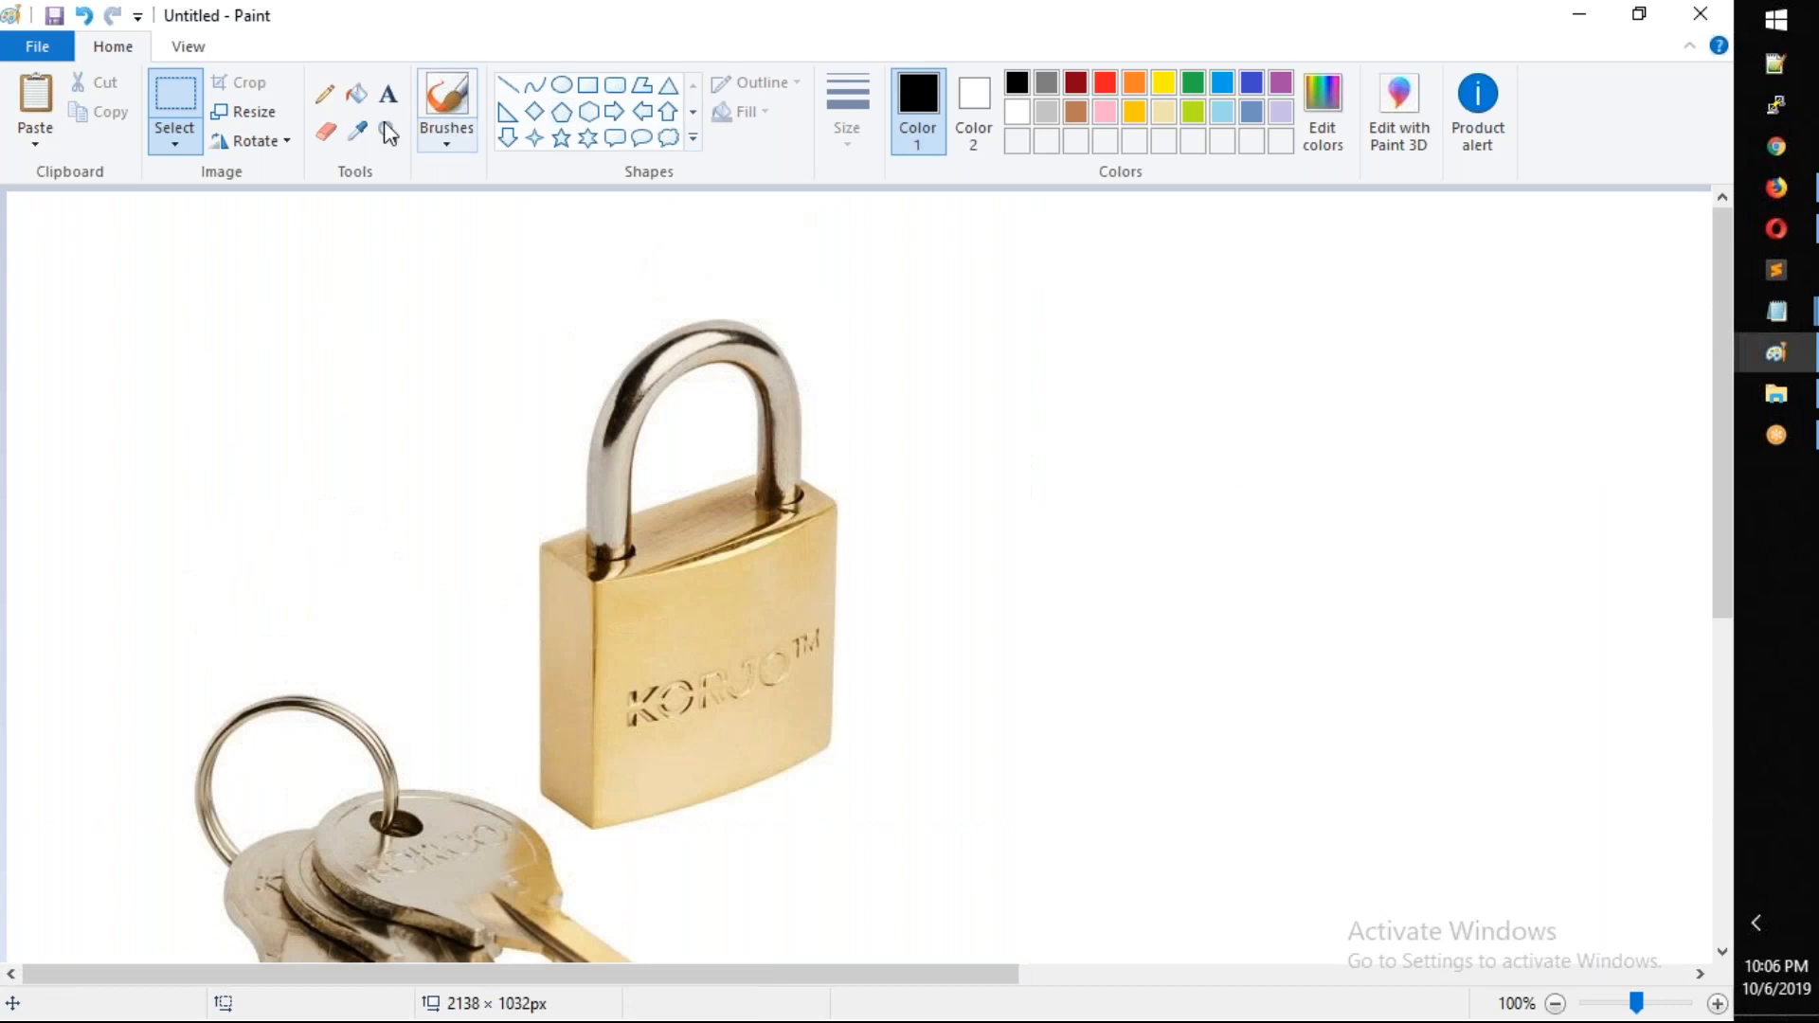
Add the text label "PUBLIC KEY" just above the padlock in the picture
{"action": "left_click", "coordinate": [388, 93]}
{"action": "left_click", "coordinate": [520, 292]}
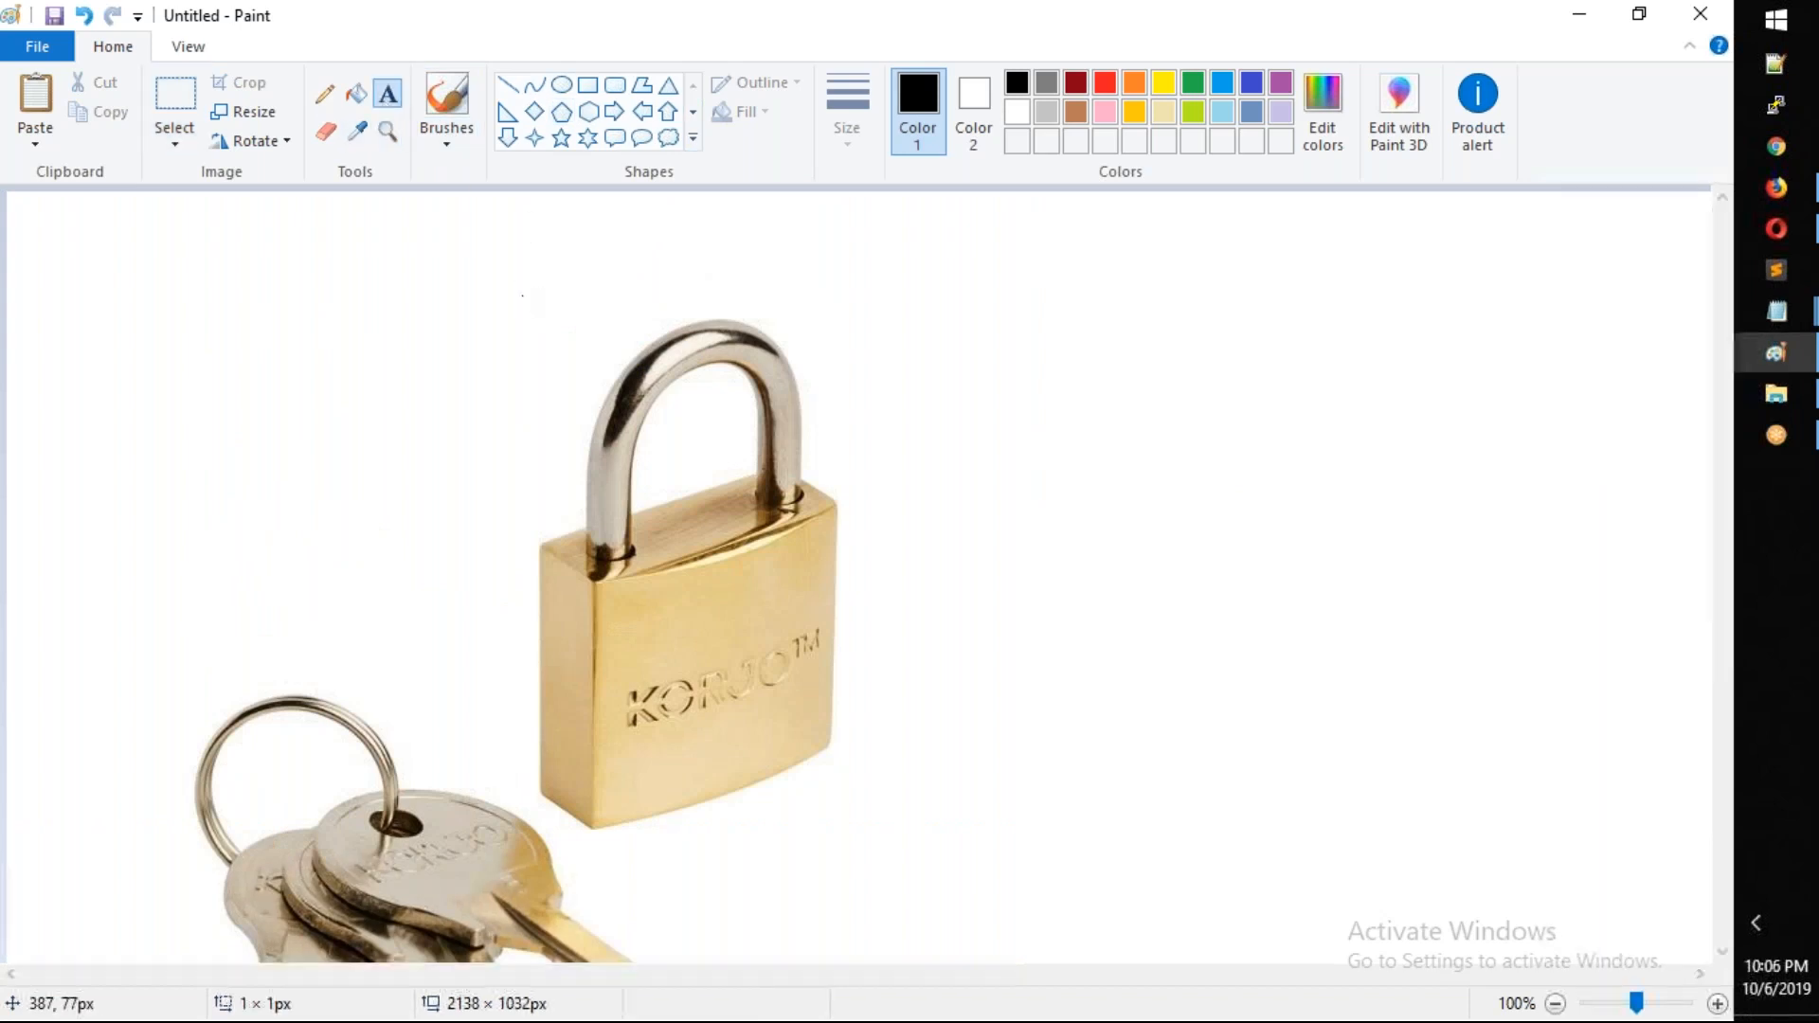
{"action": "type", "text": "AWS PUBLIC"}
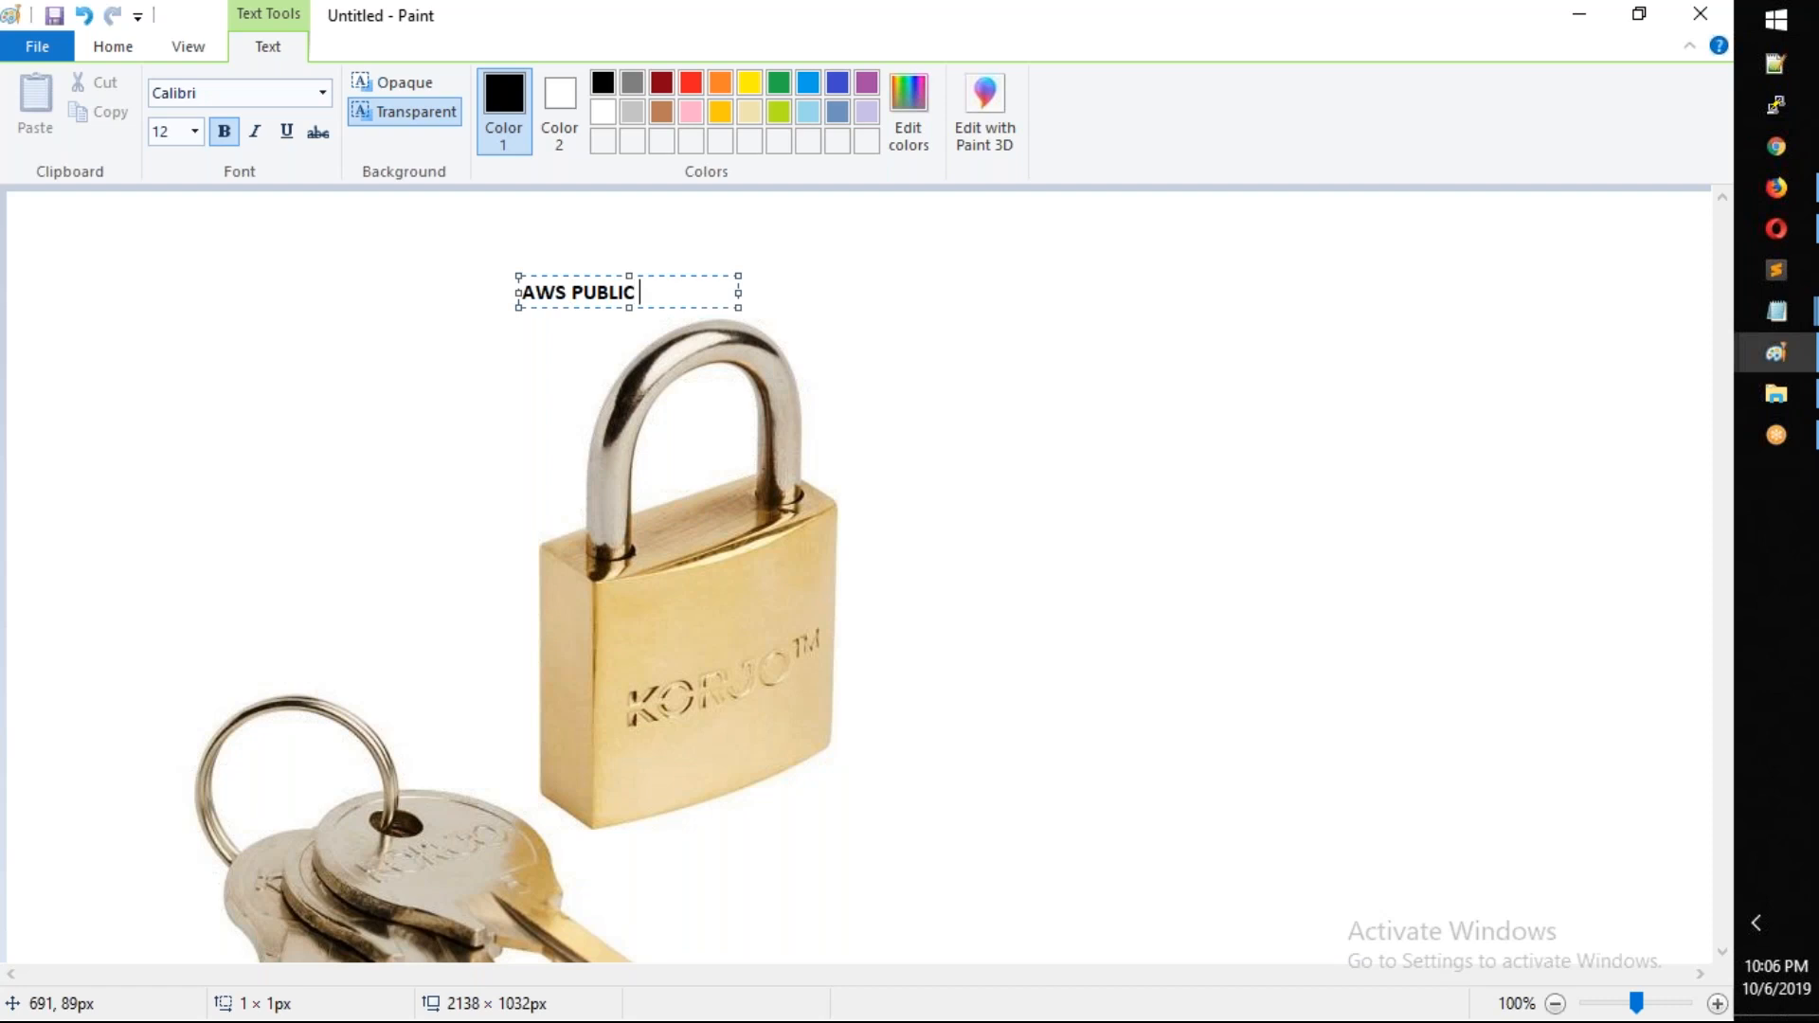
{"action": "key", "text": "BackSpace"}
{"action": "key", "text": "BackSpace"}
{"action": "key", "text": "BackSpace"}
{"action": "key", "text": "BackSpace"}
{"action": "key", "text": "BackSpace"}
{"action": "key", "text": "BackSpace"}
{"action": "key", "text": "BackSpace"}
{"action": "key", "text": "BackSpace"}
{"action": "key", "text": "BackSpace"}
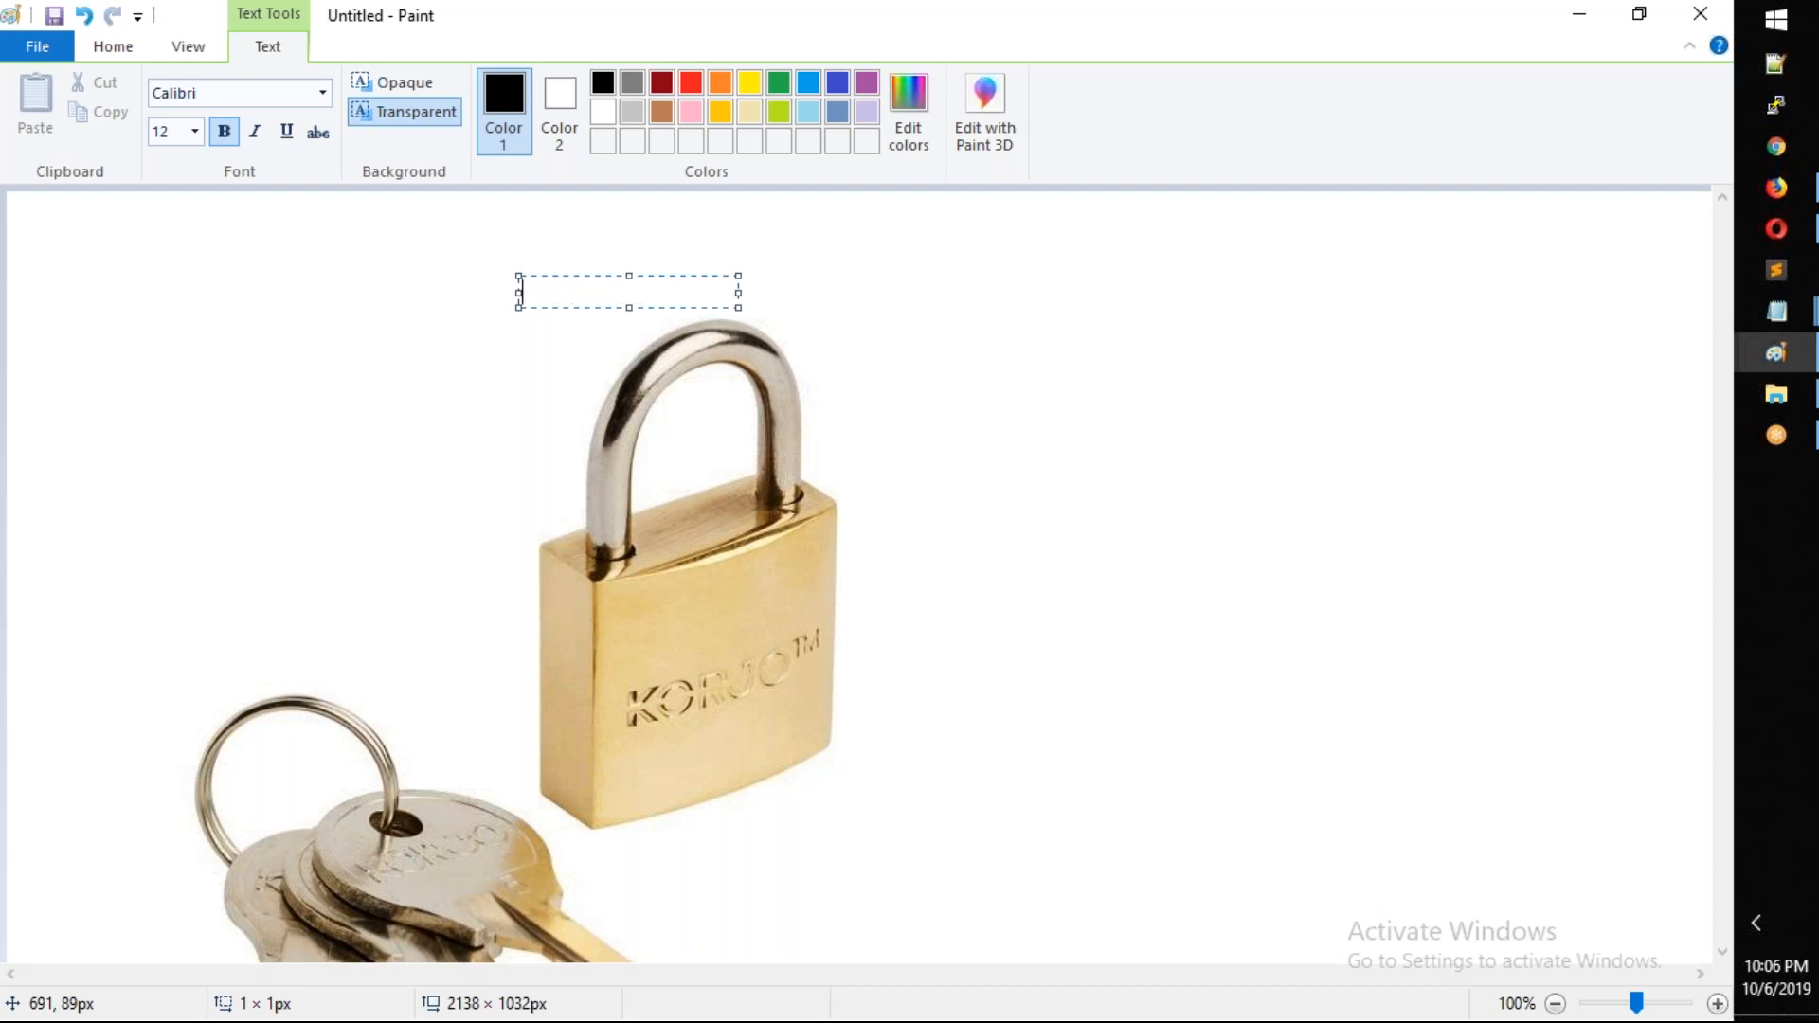
{"action": "type", "text": "PUBLIC KEY"}
{"action": "left_click", "coordinate": [719, 751]}
Add the text label "PRIVATE KEY" below the bunch of keys in the picture
{"action": "scroll", "coordinate": [719, 751], "scroll_direction": "down", "scroll_amount": 5}
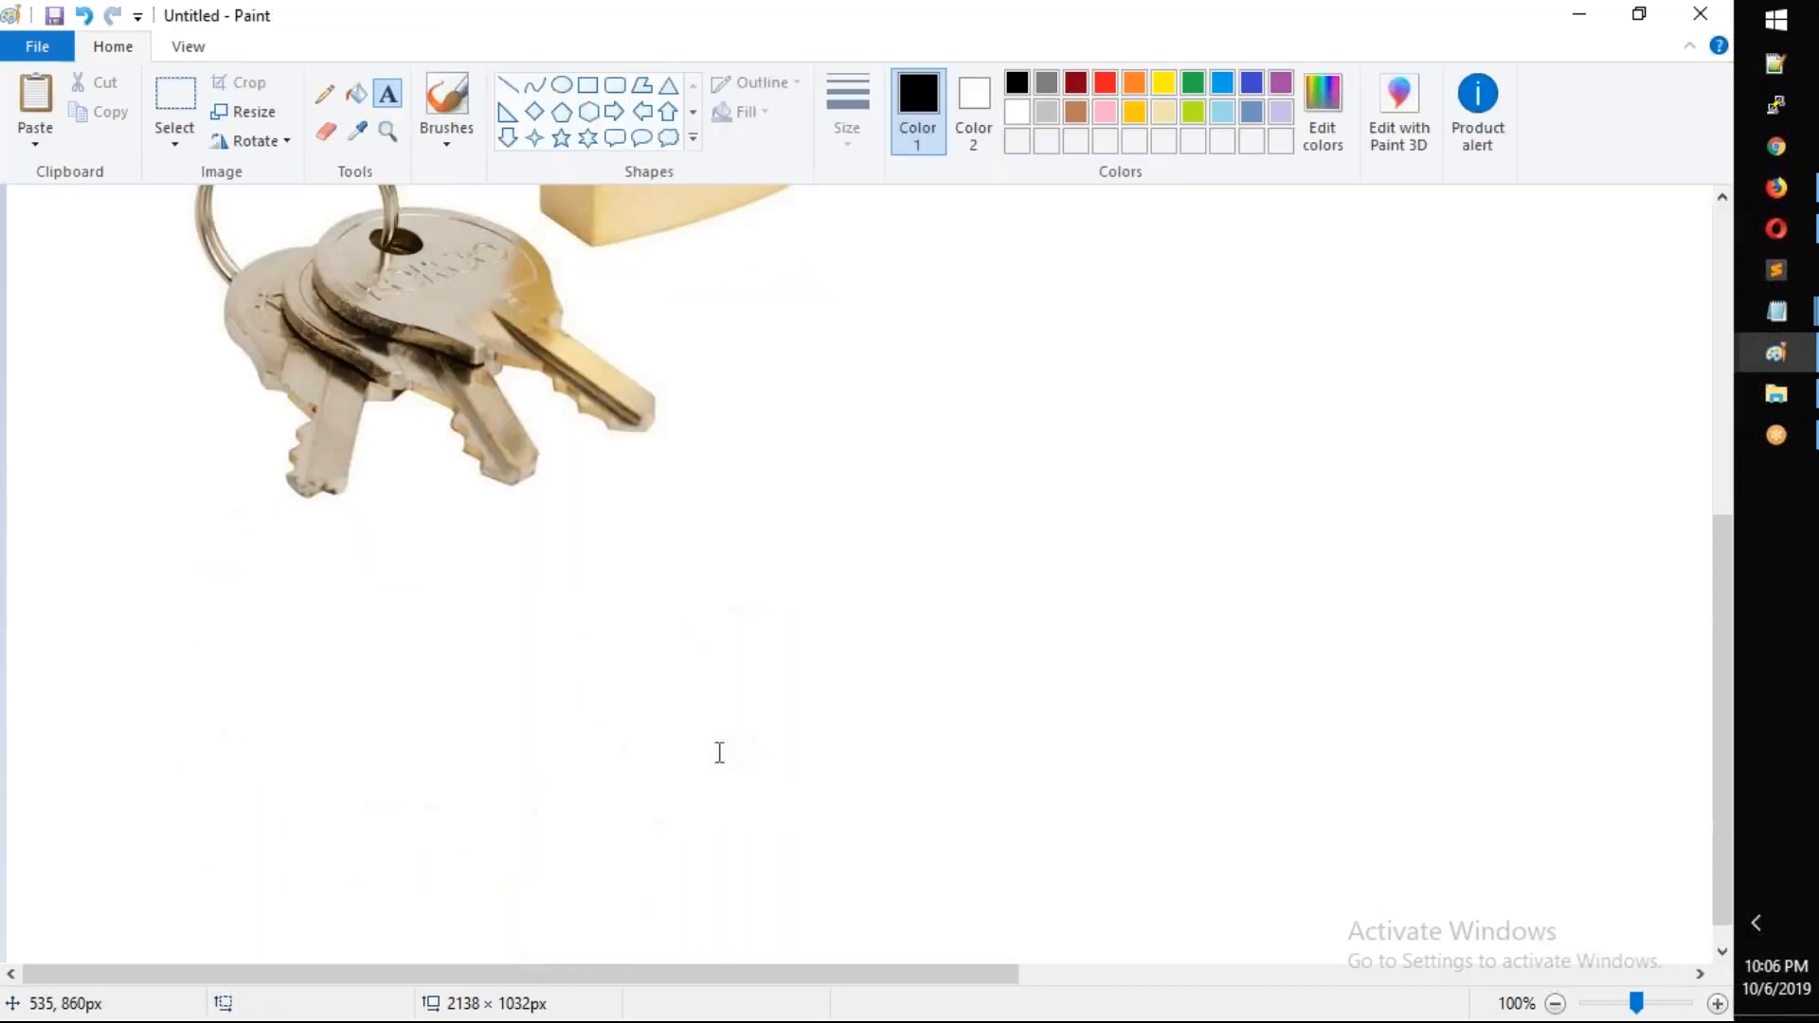
{"action": "left_click", "coordinate": [323, 516]}
{"action": "type", "text": "PR"}
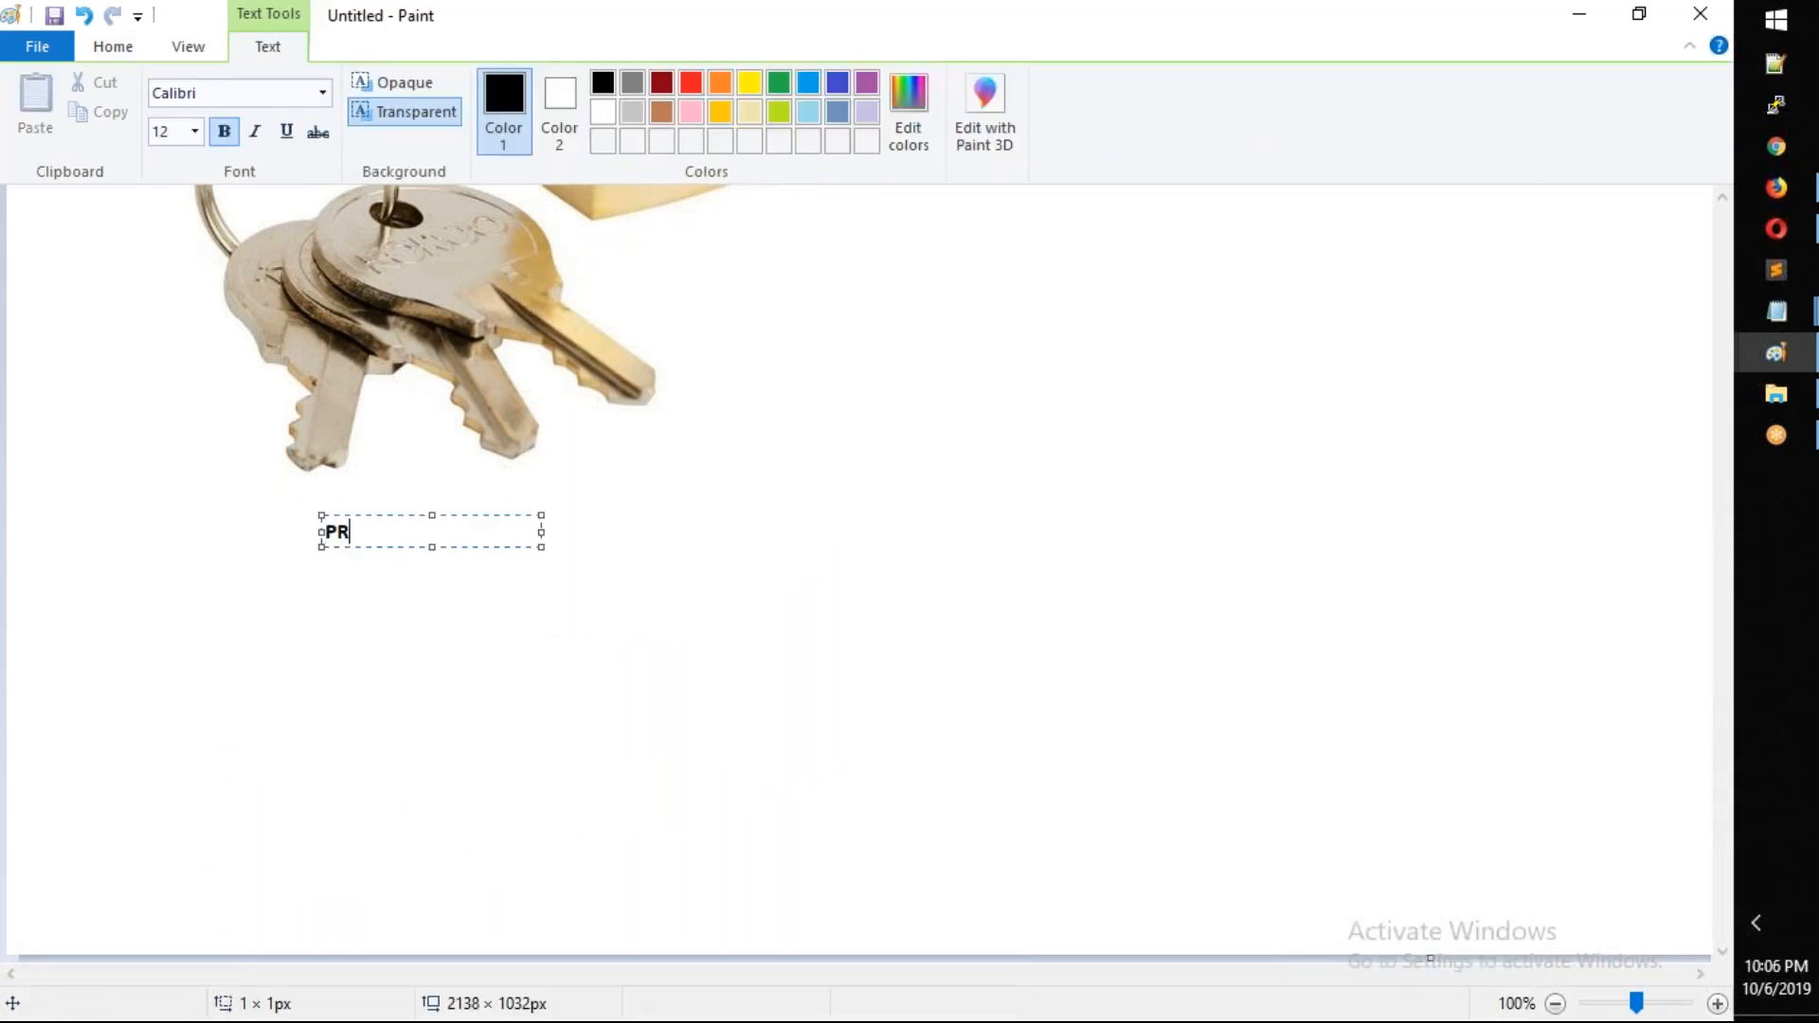
{"action": "type", "text": "IVATE KEY"}
{"action": "left_click", "coordinate": [757, 587]}
{"action": "scroll", "coordinate": [756, 588], "scroll_direction": "up", "scroll_amount": 5}
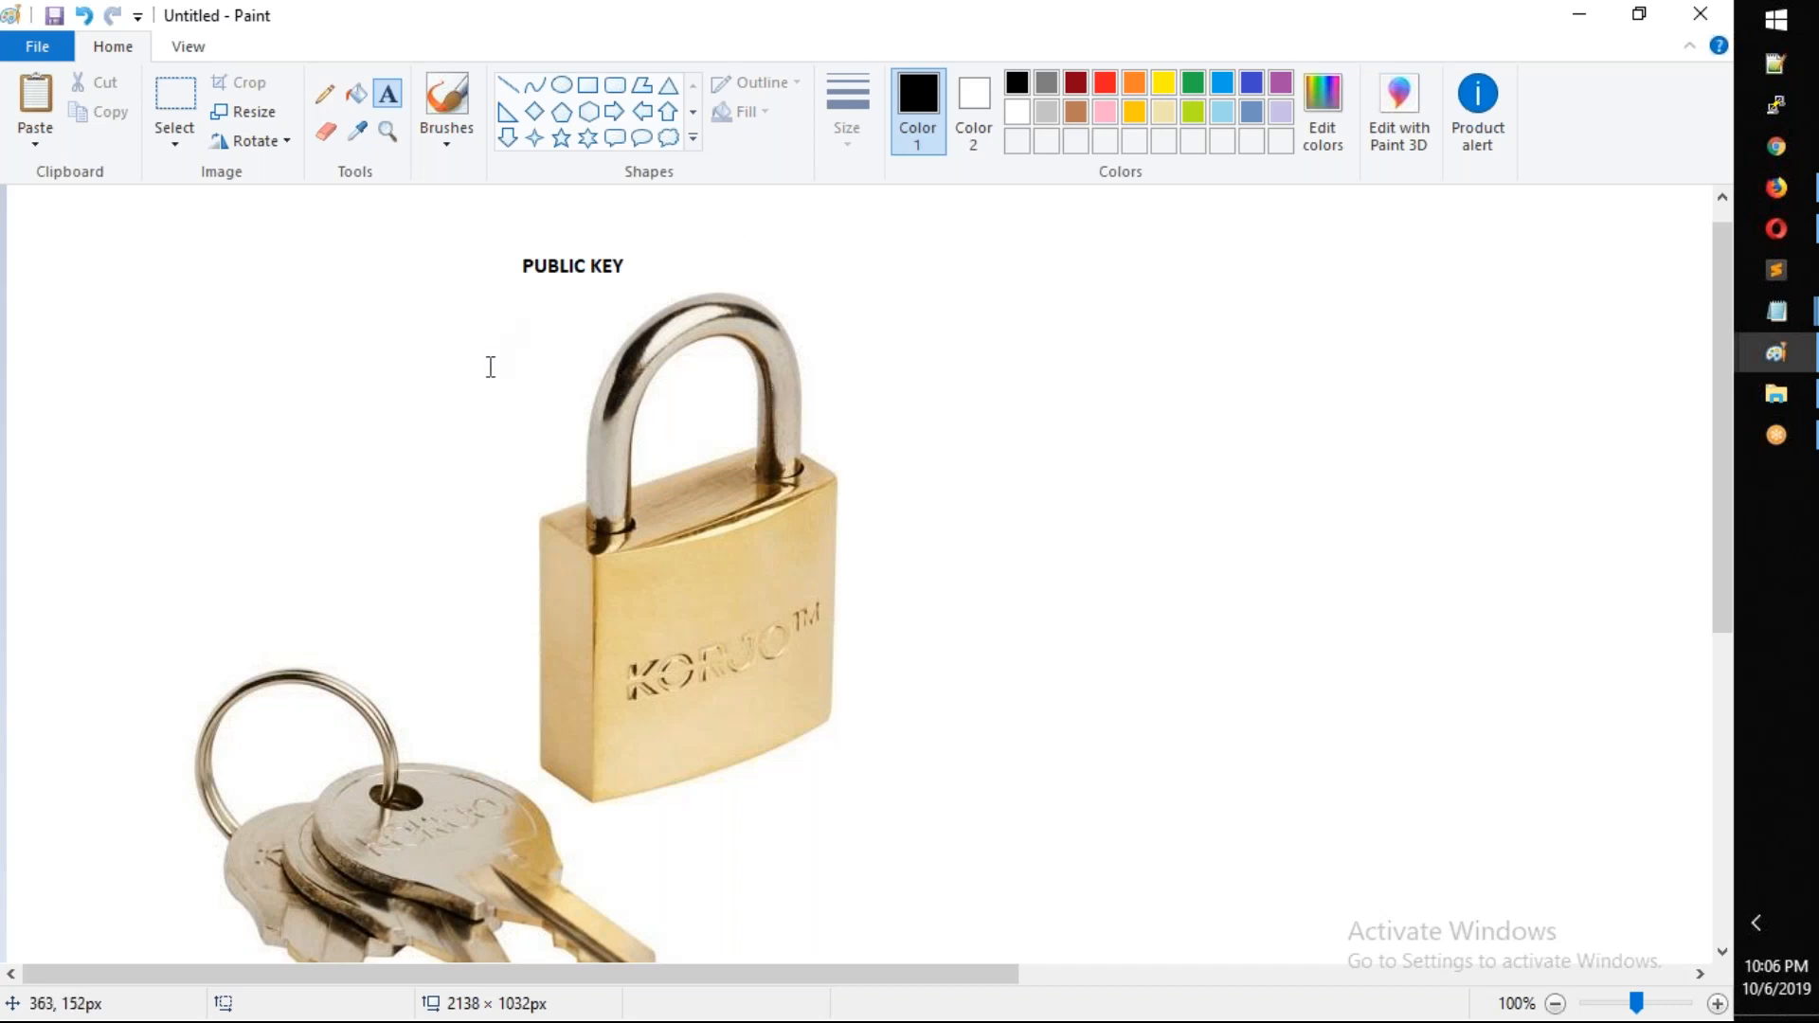
{"action": "scroll", "coordinate": [488, 365], "scroll_direction": "down", "scroll_amount": 2}
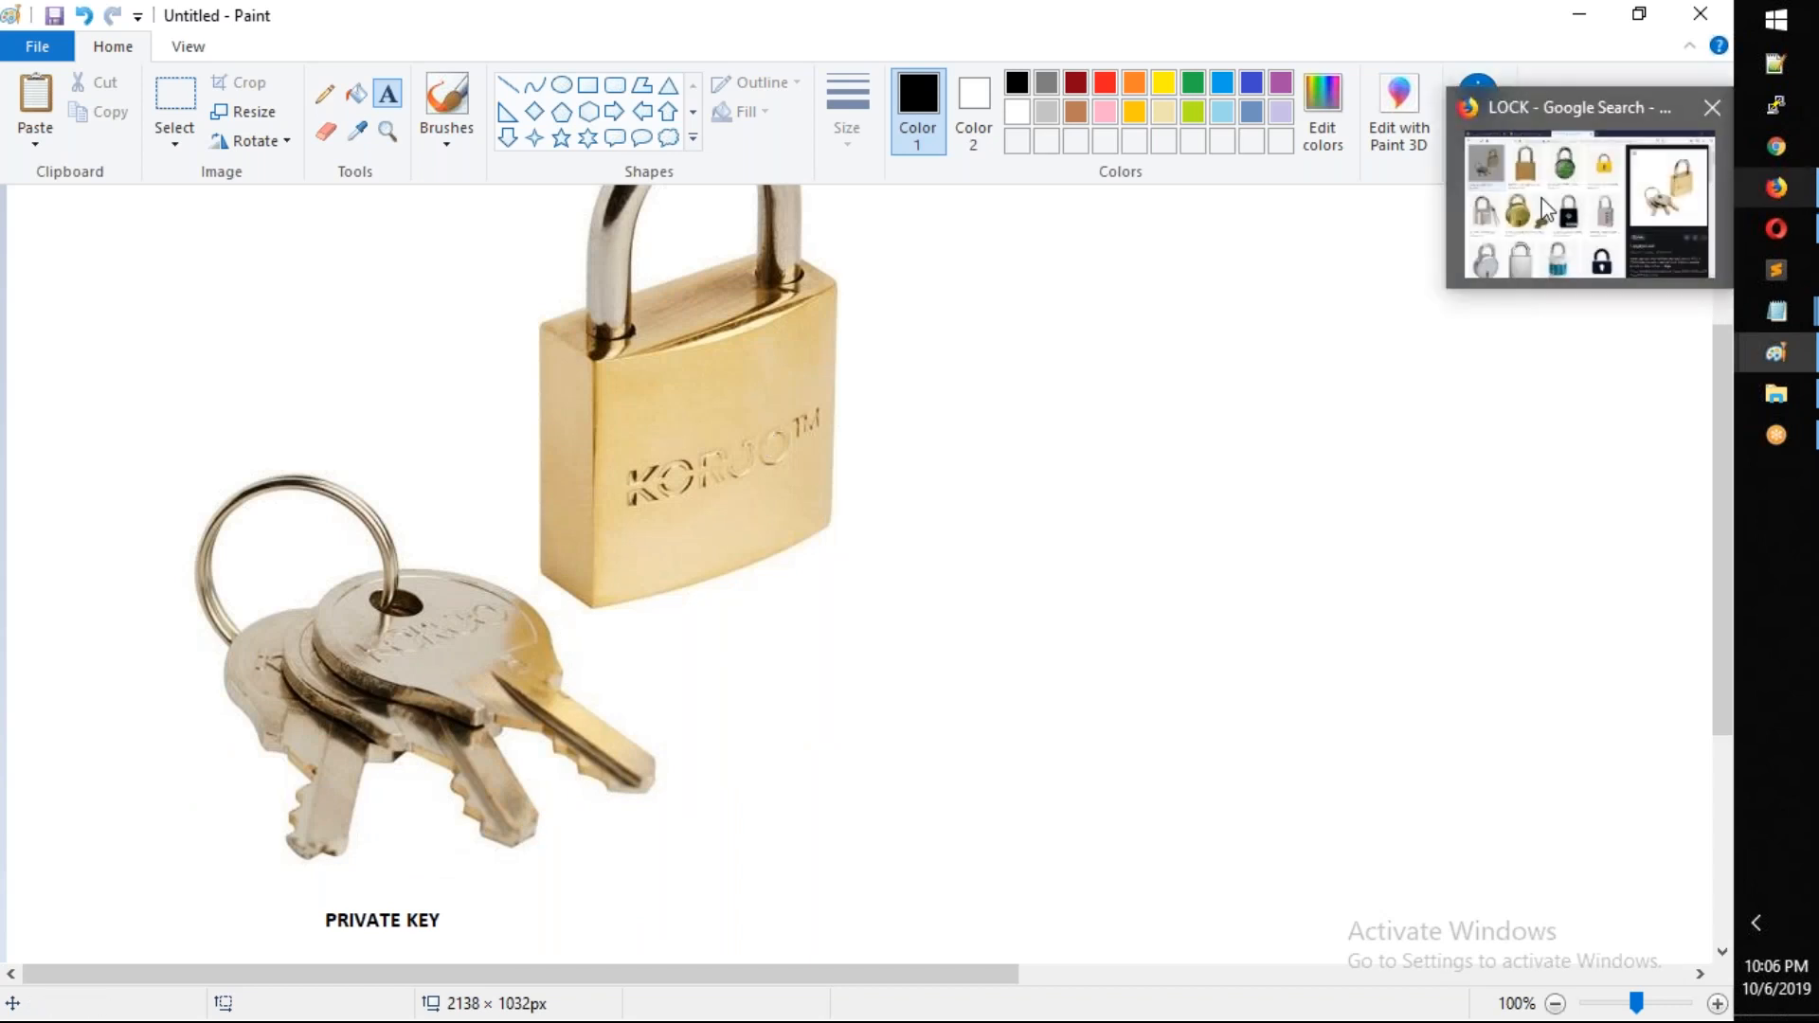
Switch to Firefox, create an EC2 key pair named MyTestingKey, and save the MyTestingKey.pem file
{"action": "left_click", "coordinate": [1807, 206]}
{"action": "left_click", "coordinate": [174, 38]}
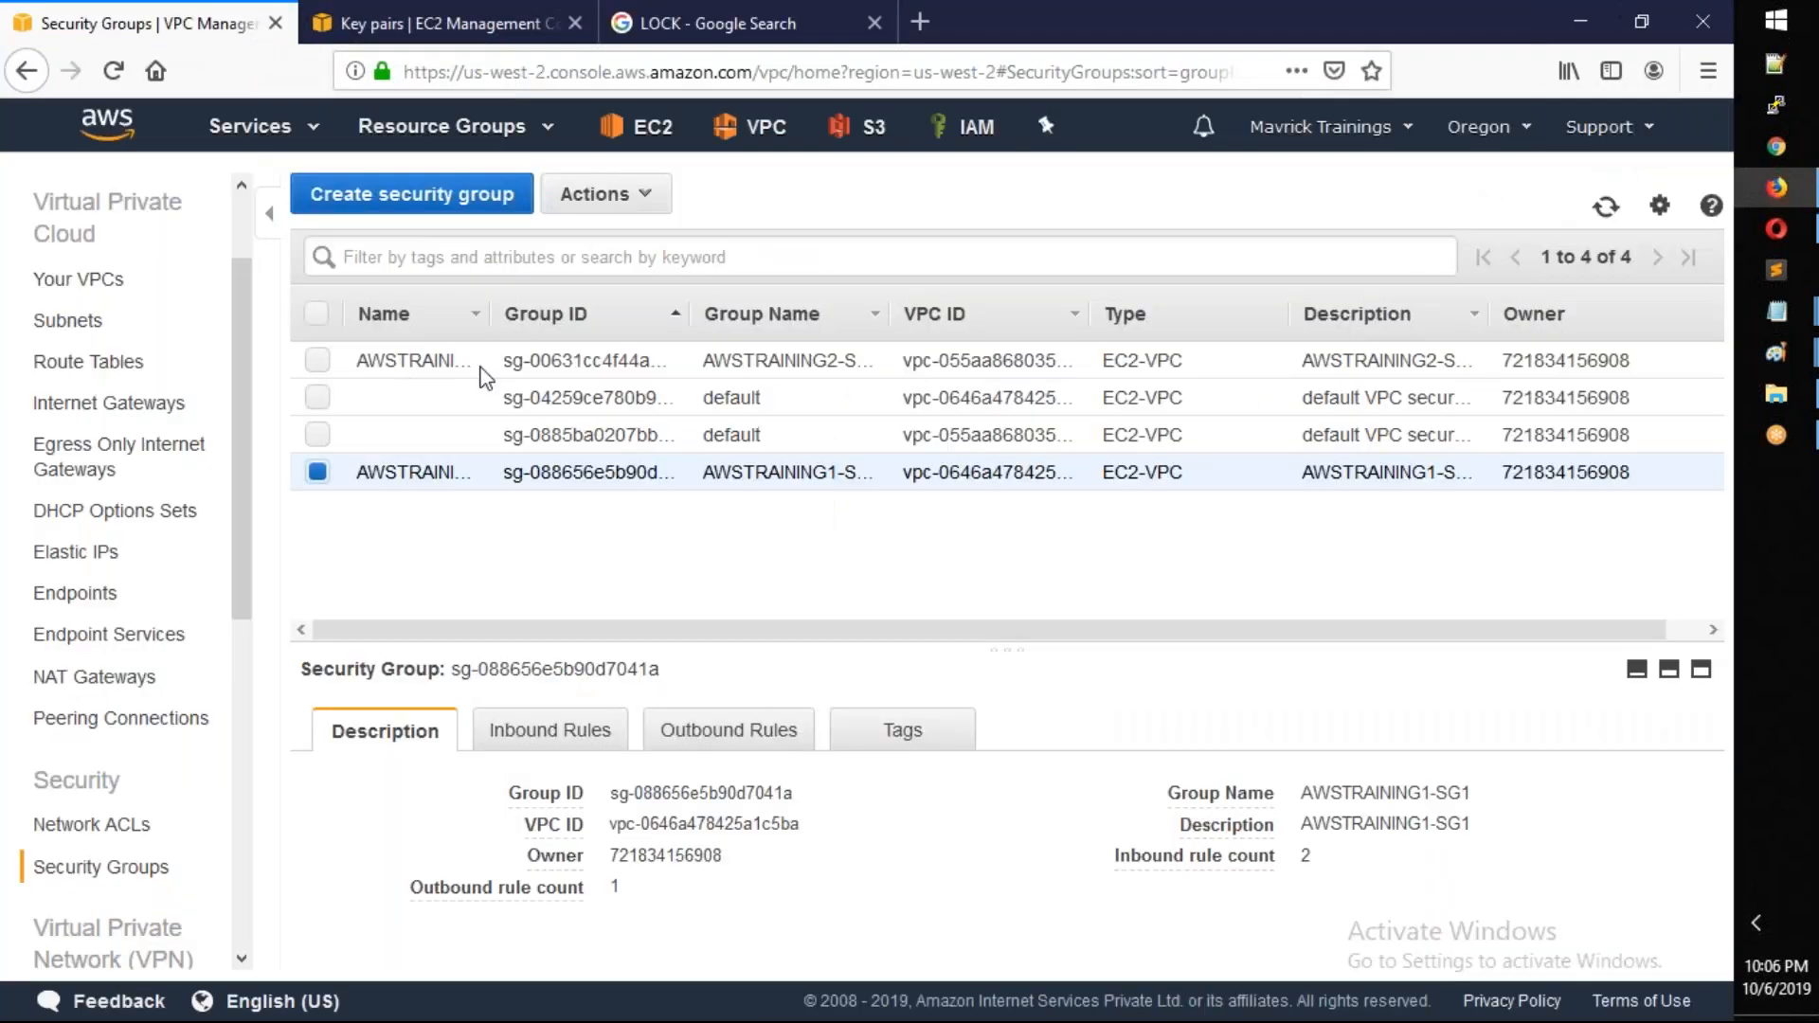
{"action": "left_click", "coordinate": [447, 34]}
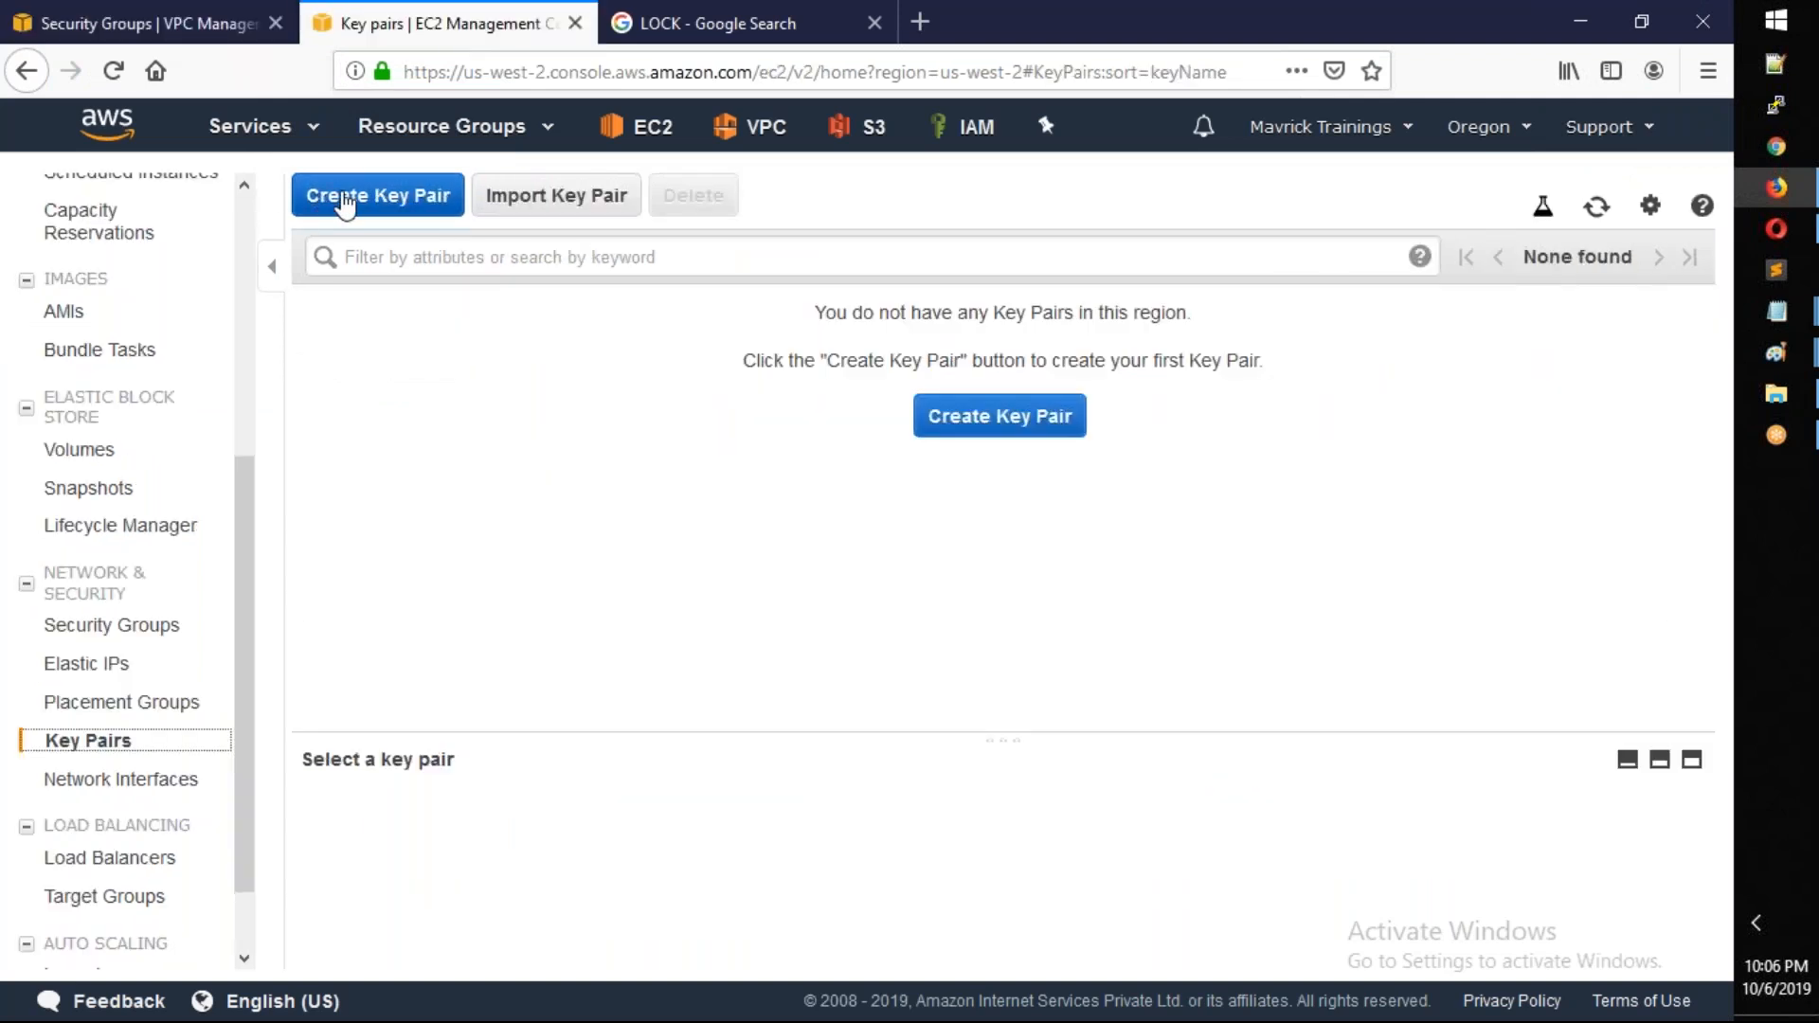
{"action": "left_click", "coordinate": [316, 201]}
{"action": "left_click", "coordinate": [840, 561]}
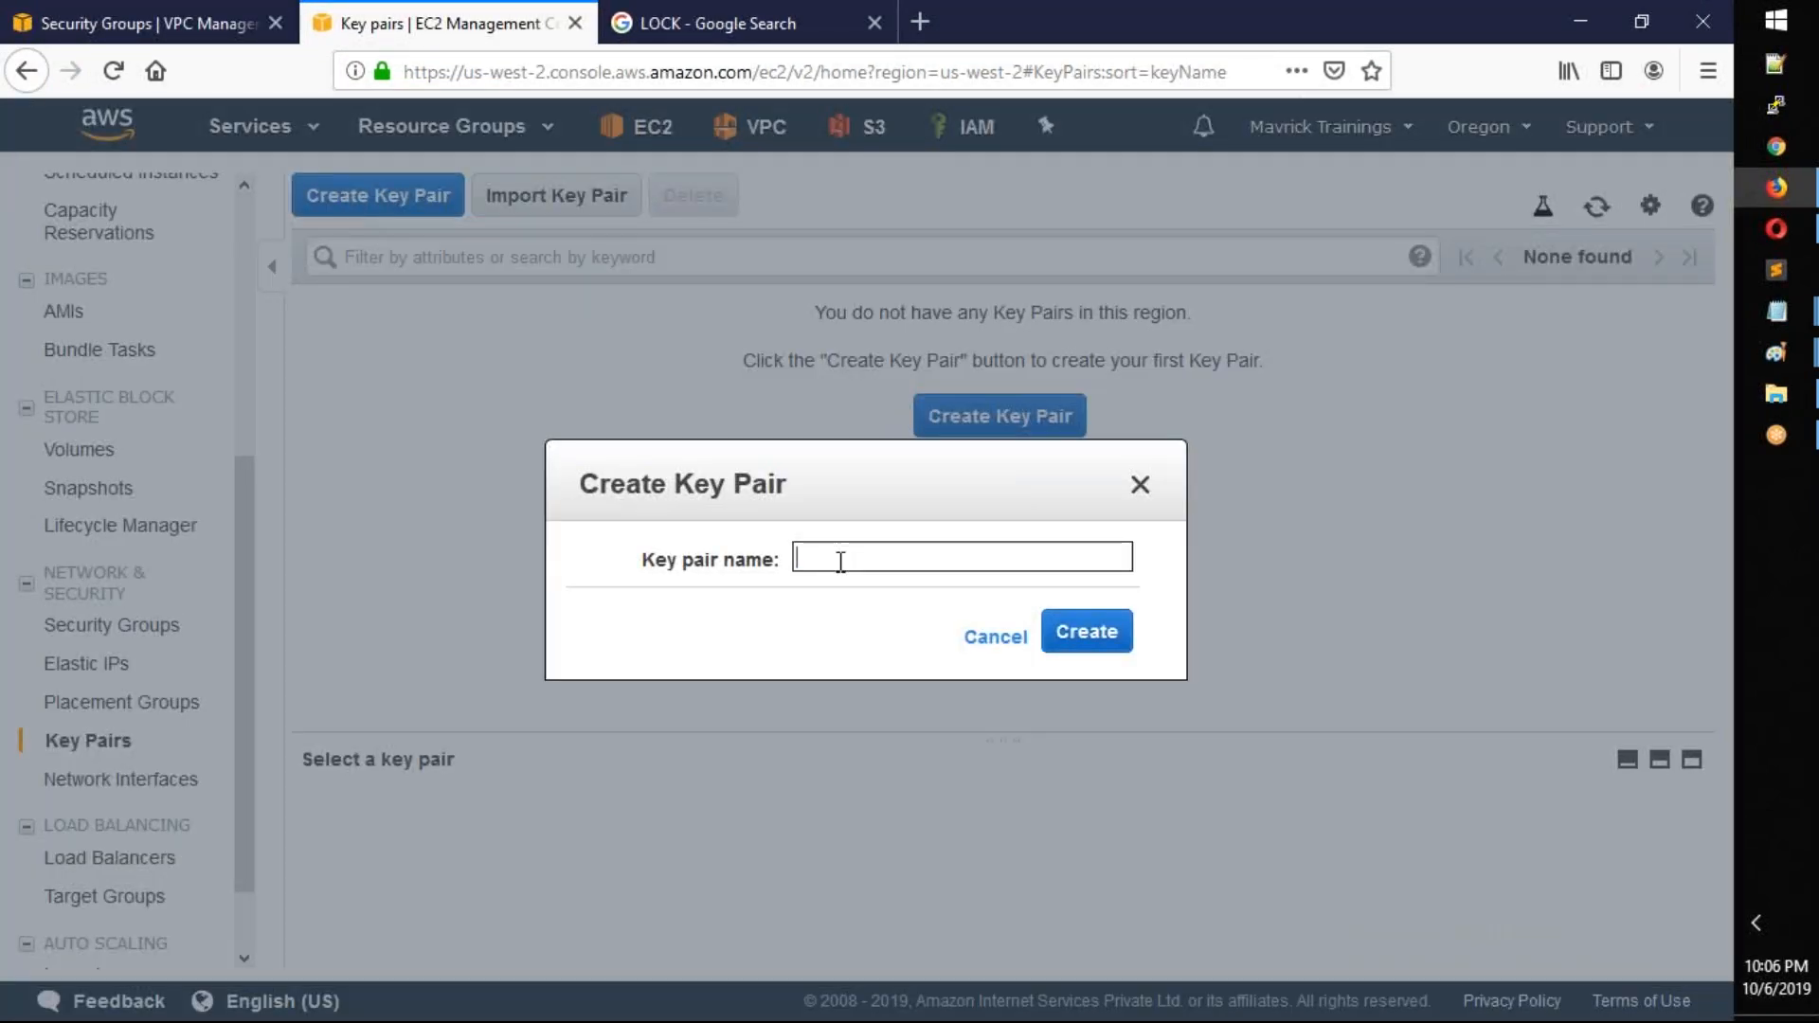
{"action": "type", "text": "MyTestin"}
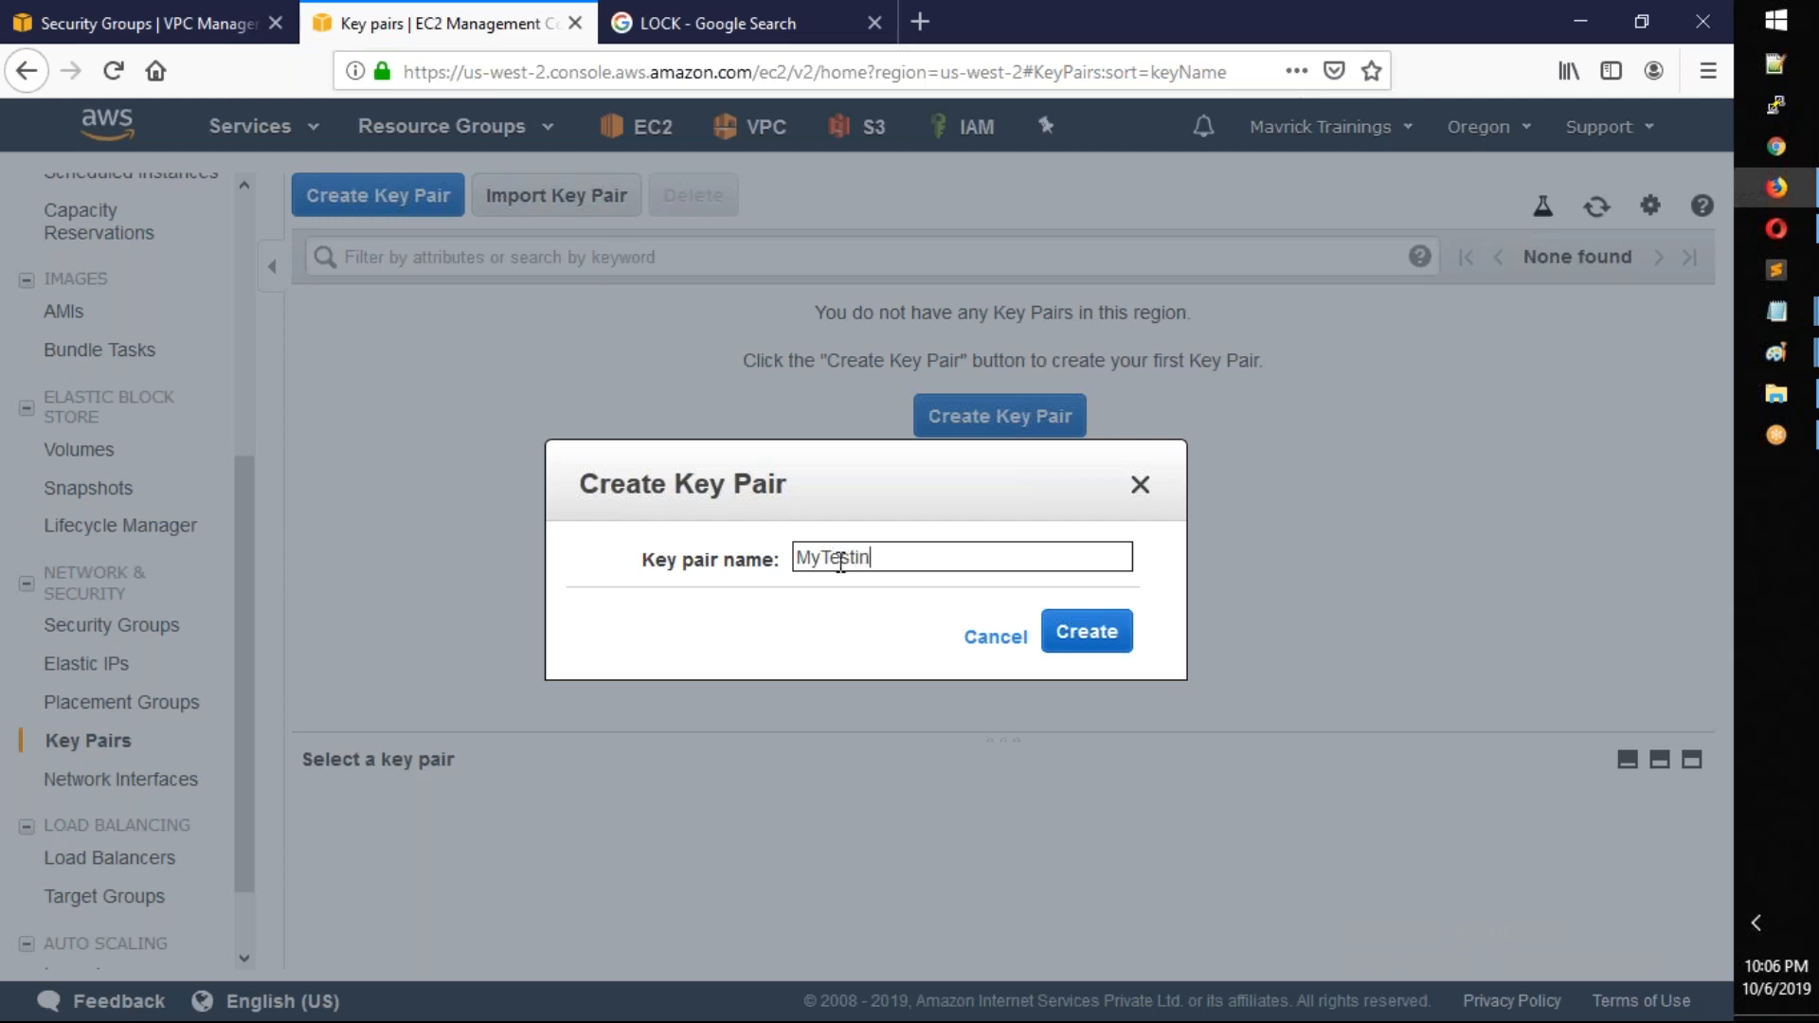
{"action": "type", "text": "gKey"}
{"action": "left_click", "coordinate": [1074, 639]}
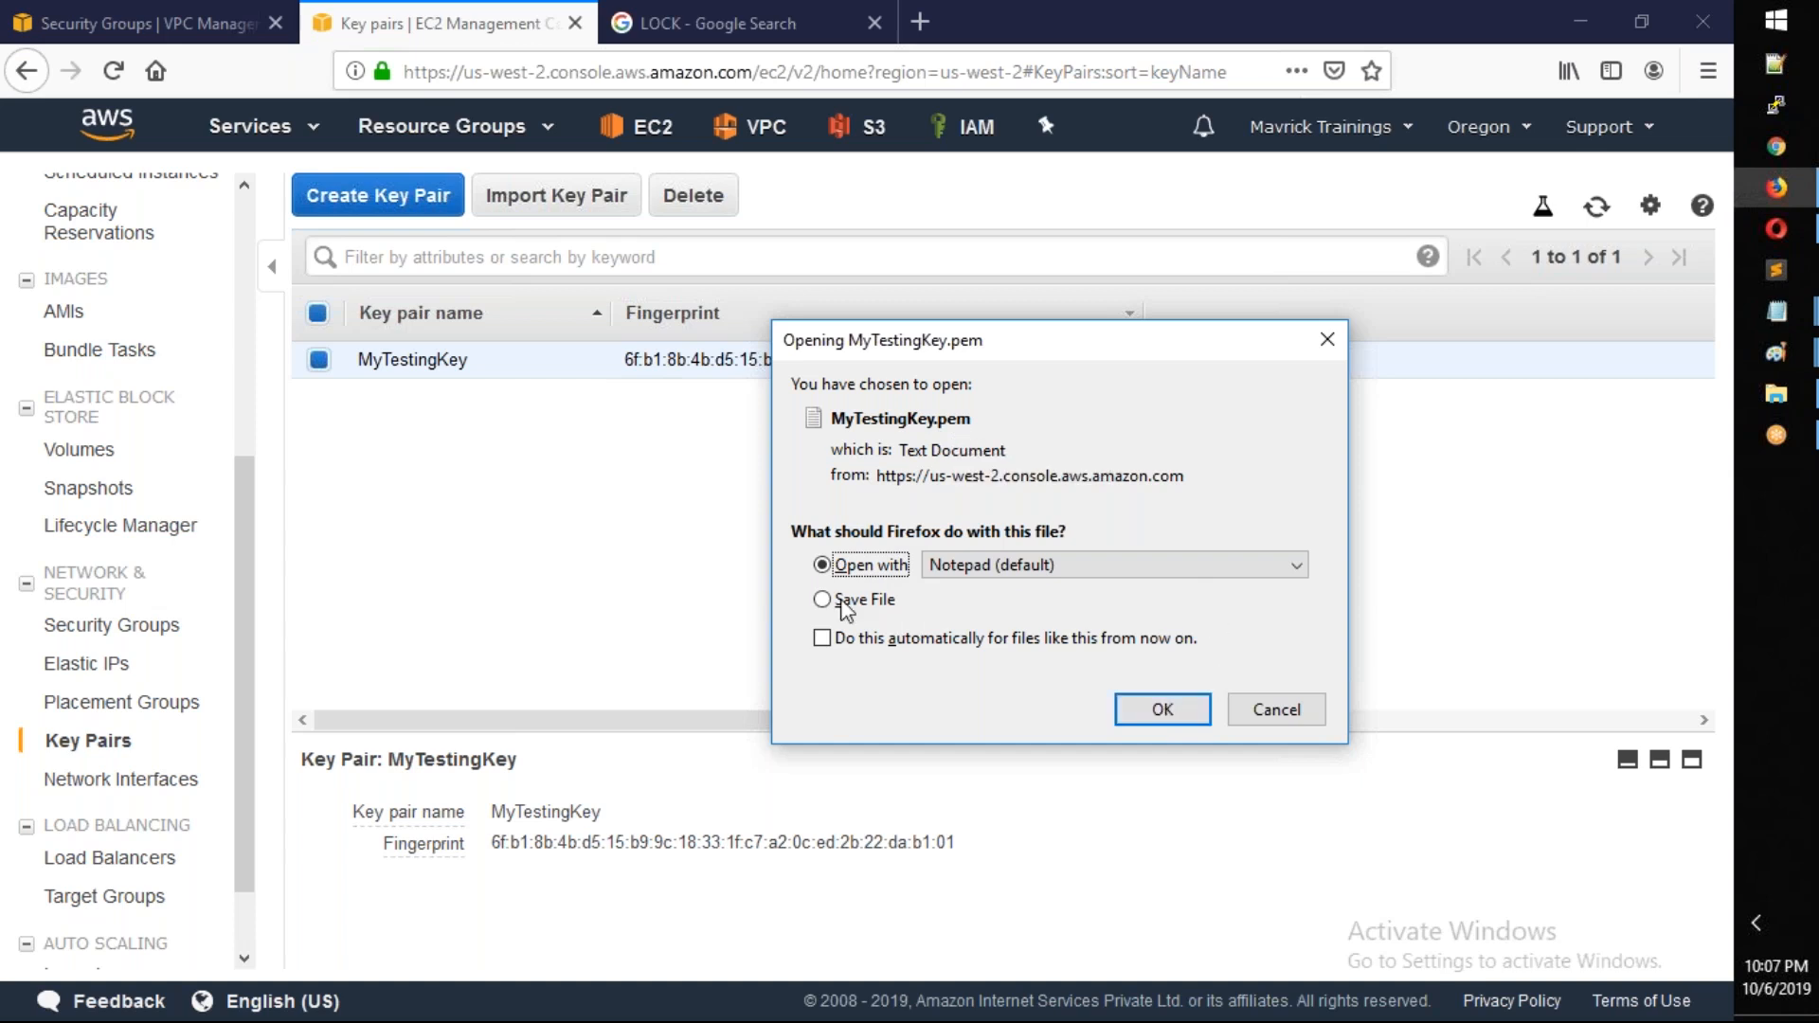
{"action": "left_click", "coordinate": [846, 599]}
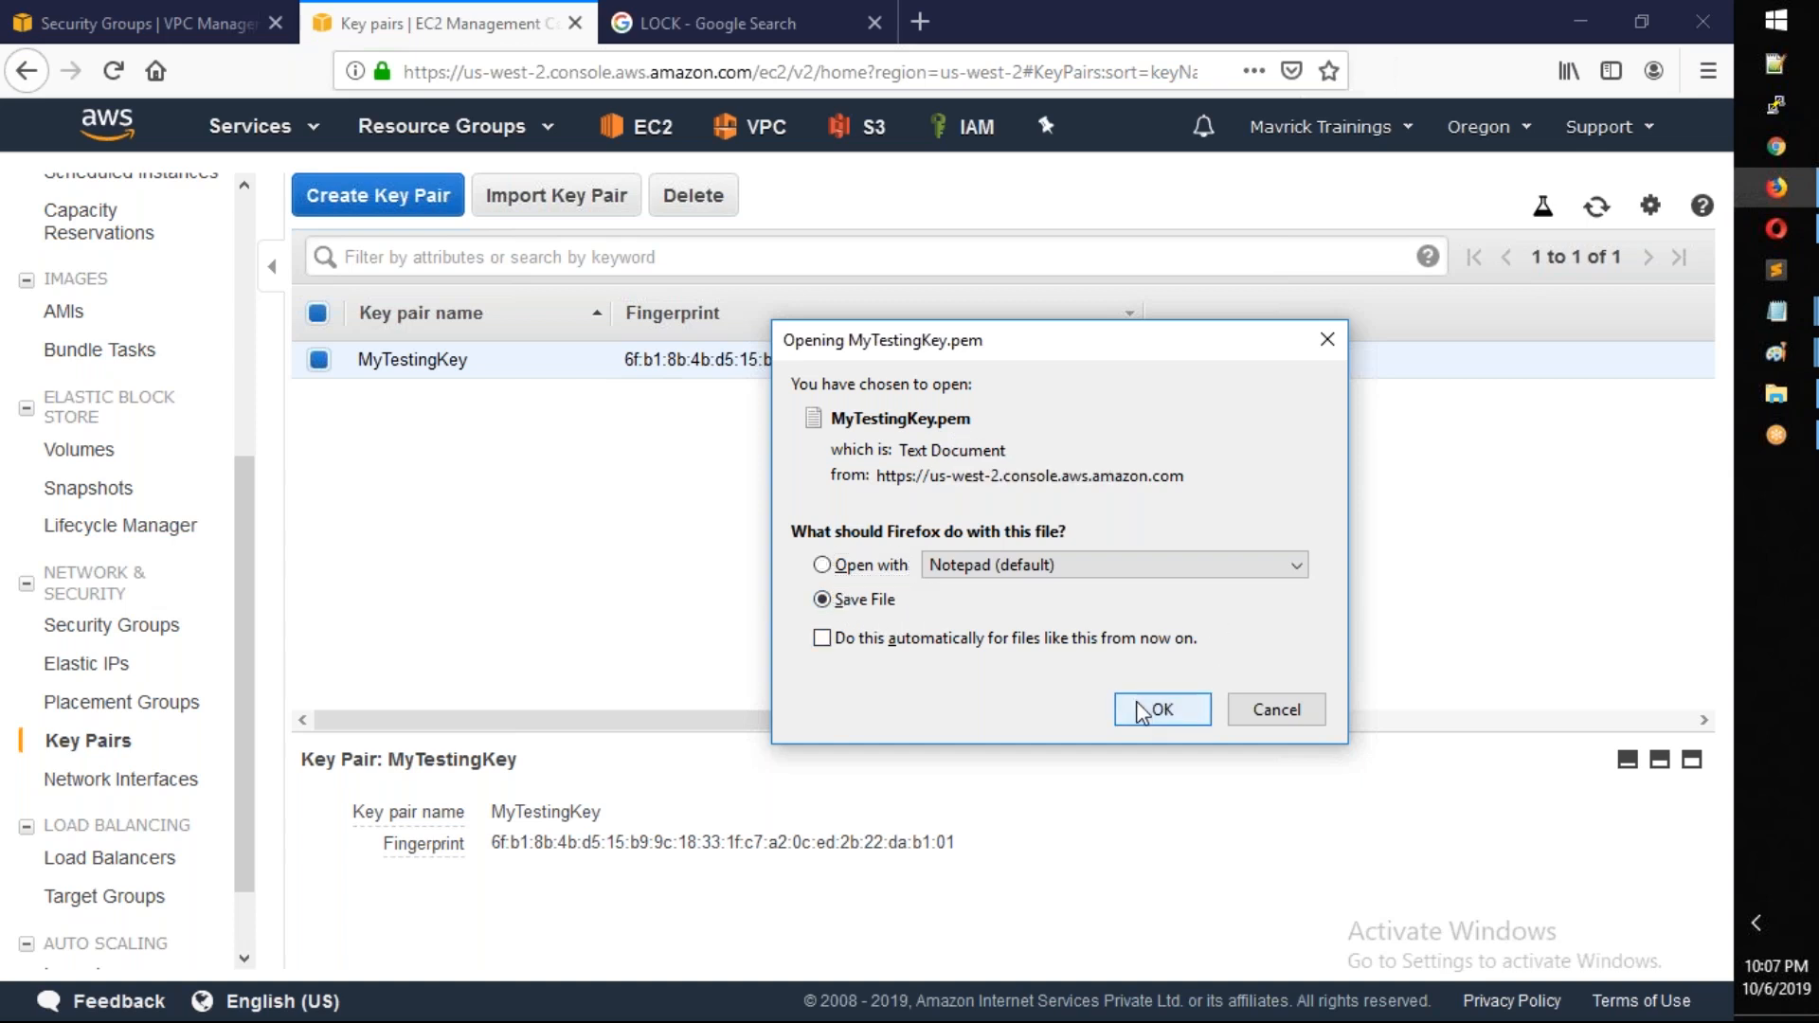
{"action": "left_click", "coordinate": [1144, 709]}
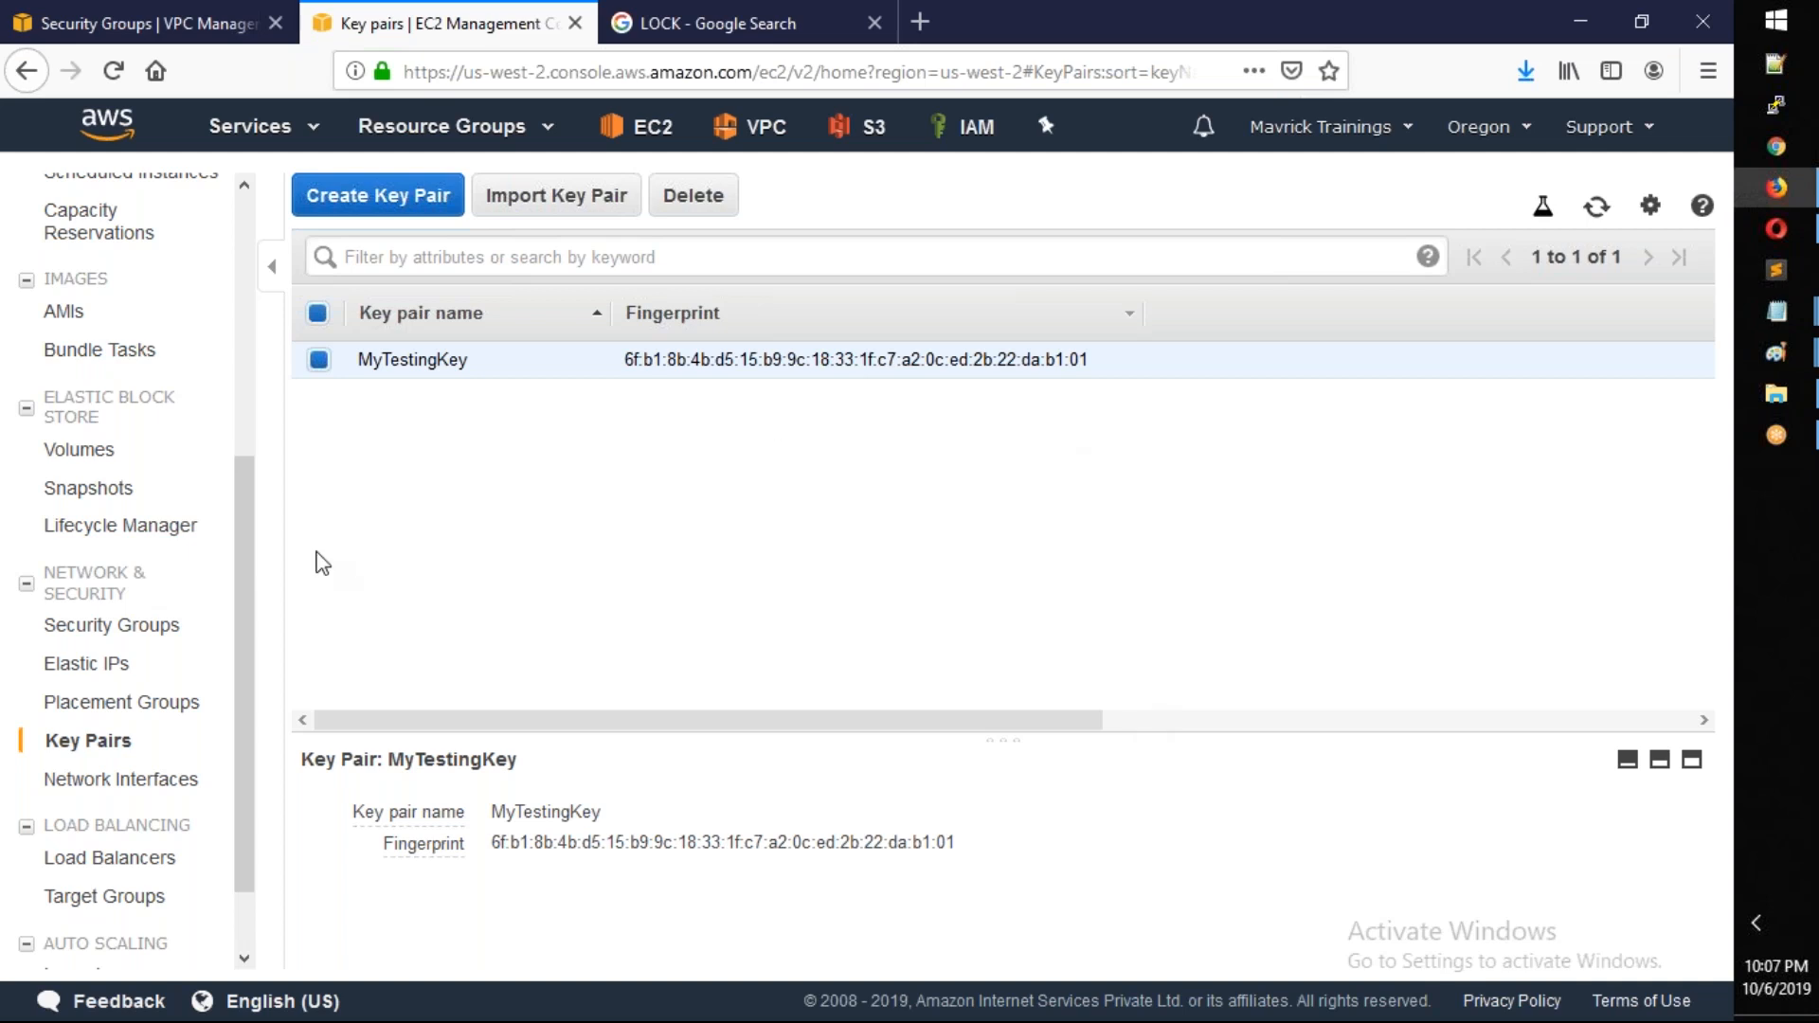
Open the list of EC2 instances in the AWS console
{"action": "scroll", "coordinate": [226, 443], "scroll_direction": "up", "scroll_amount": 3}
{"action": "scroll", "coordinate": [226, 444], "scroll_direction": "up", "scroll_amount": 2}
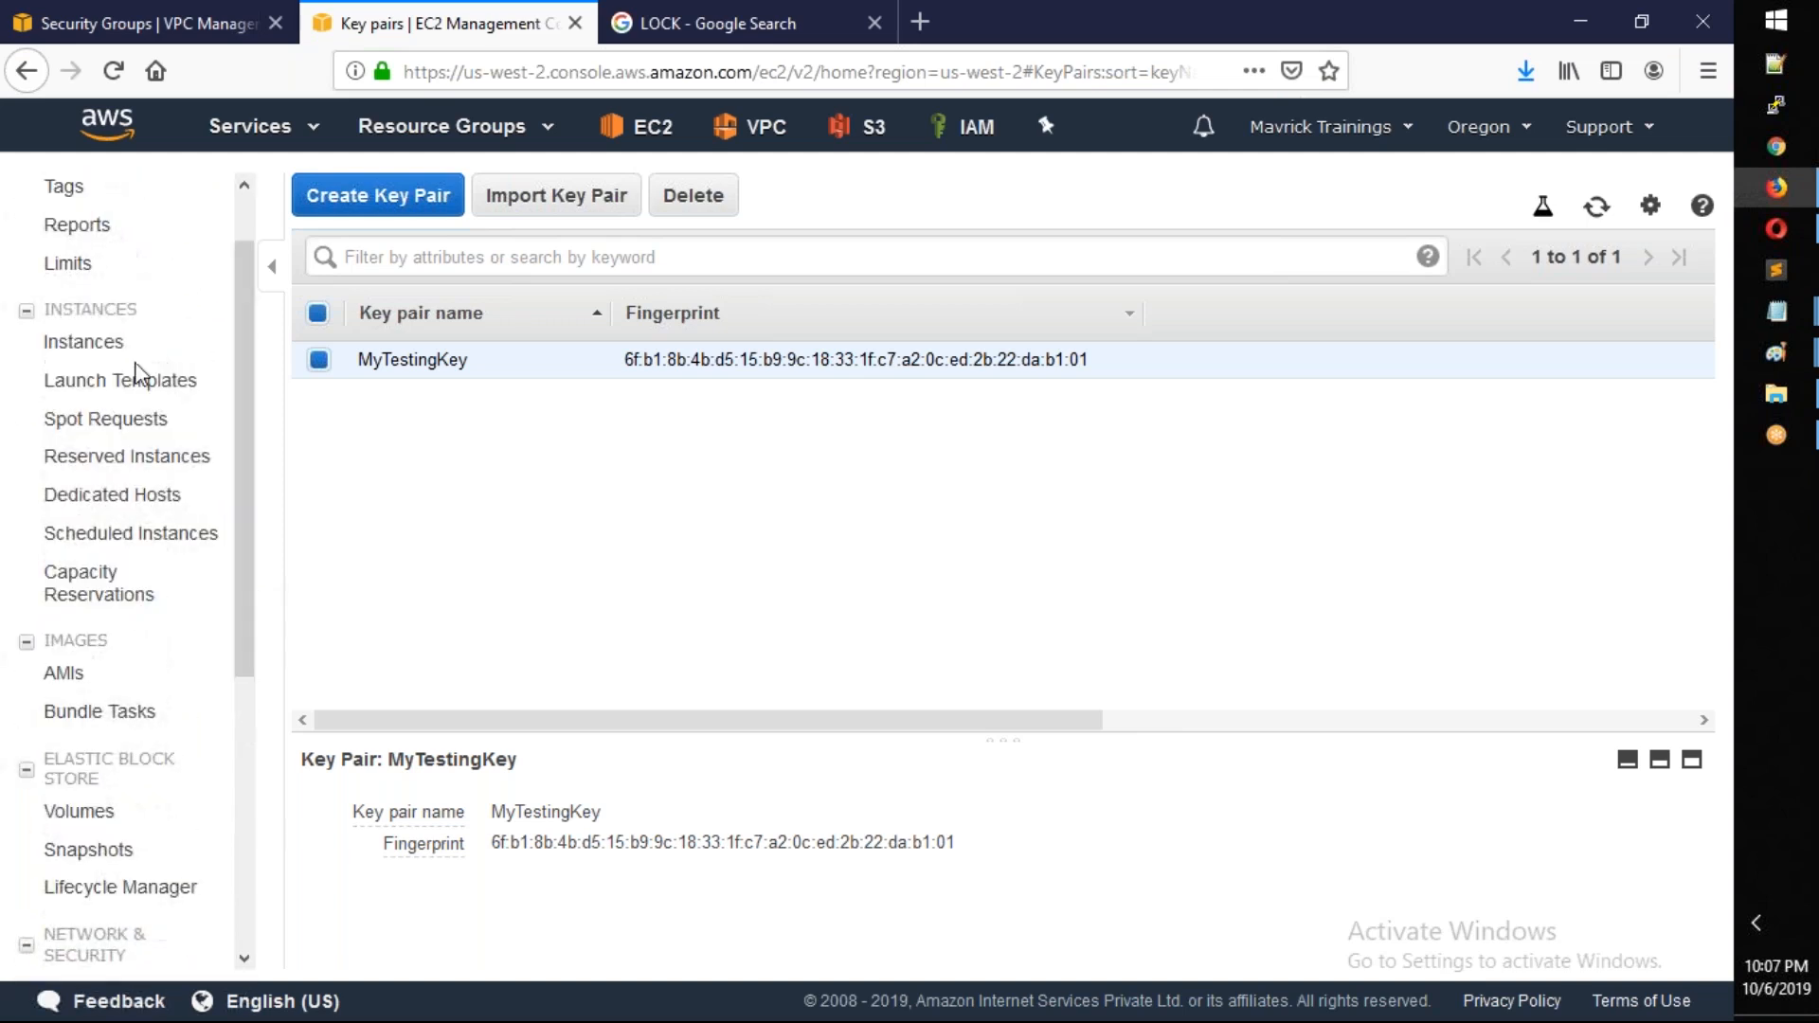
{"action": "left_click", "coordinate": [90, 342]}
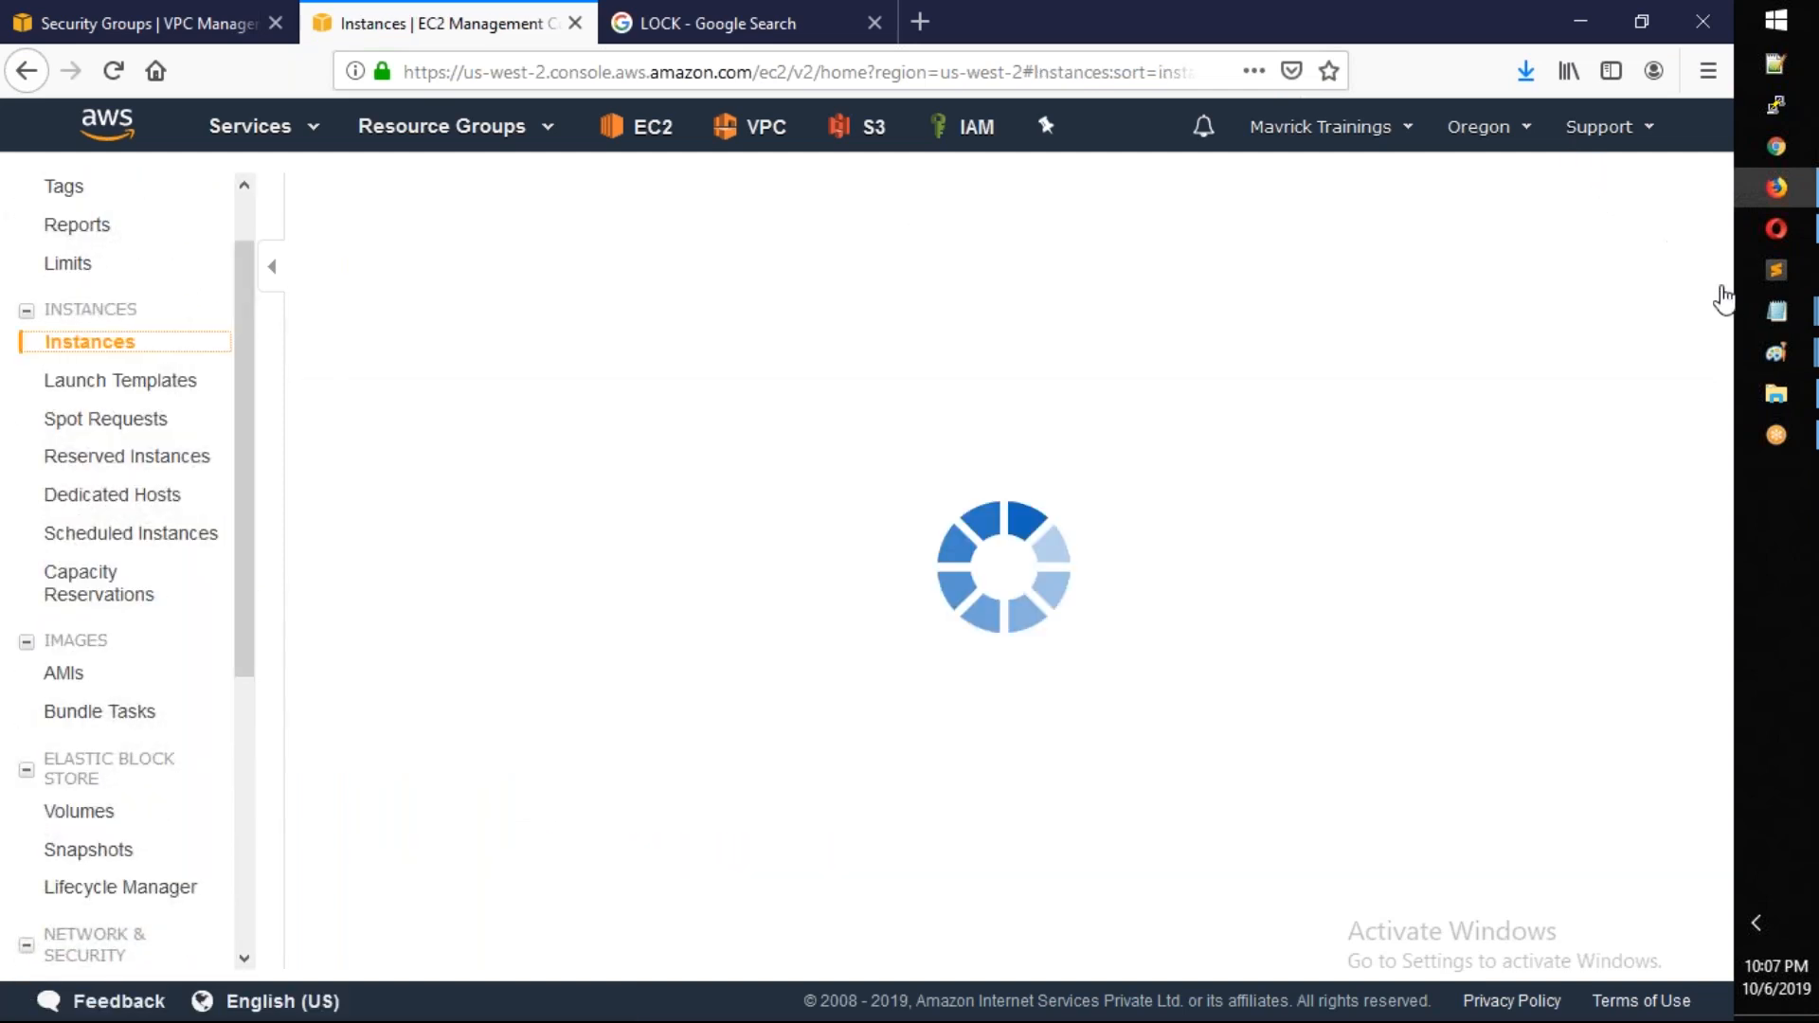
Switch to the Notepad project notes and add the heading "AWSTRAINING1-VPC:" below item 7
{"action": "mouse_move", "coordinate": [1776, 311]}
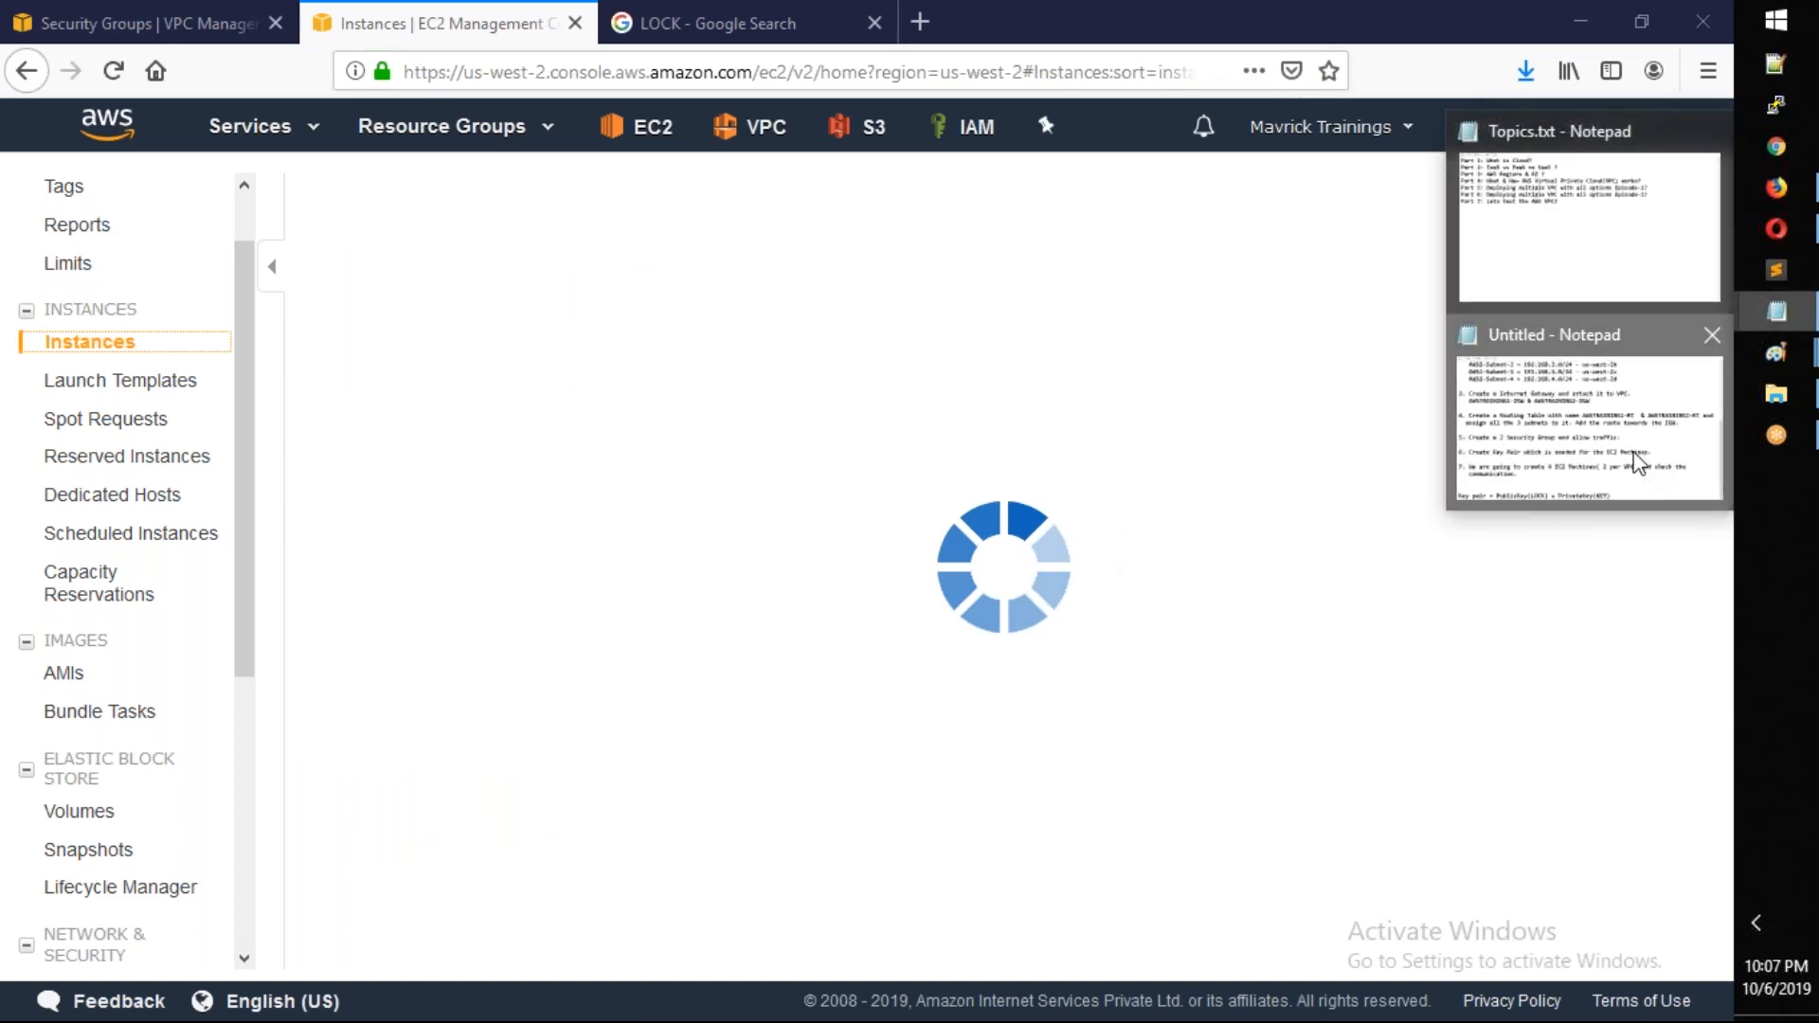
{"action": "left_click", "coordinate": [1639, 462]}
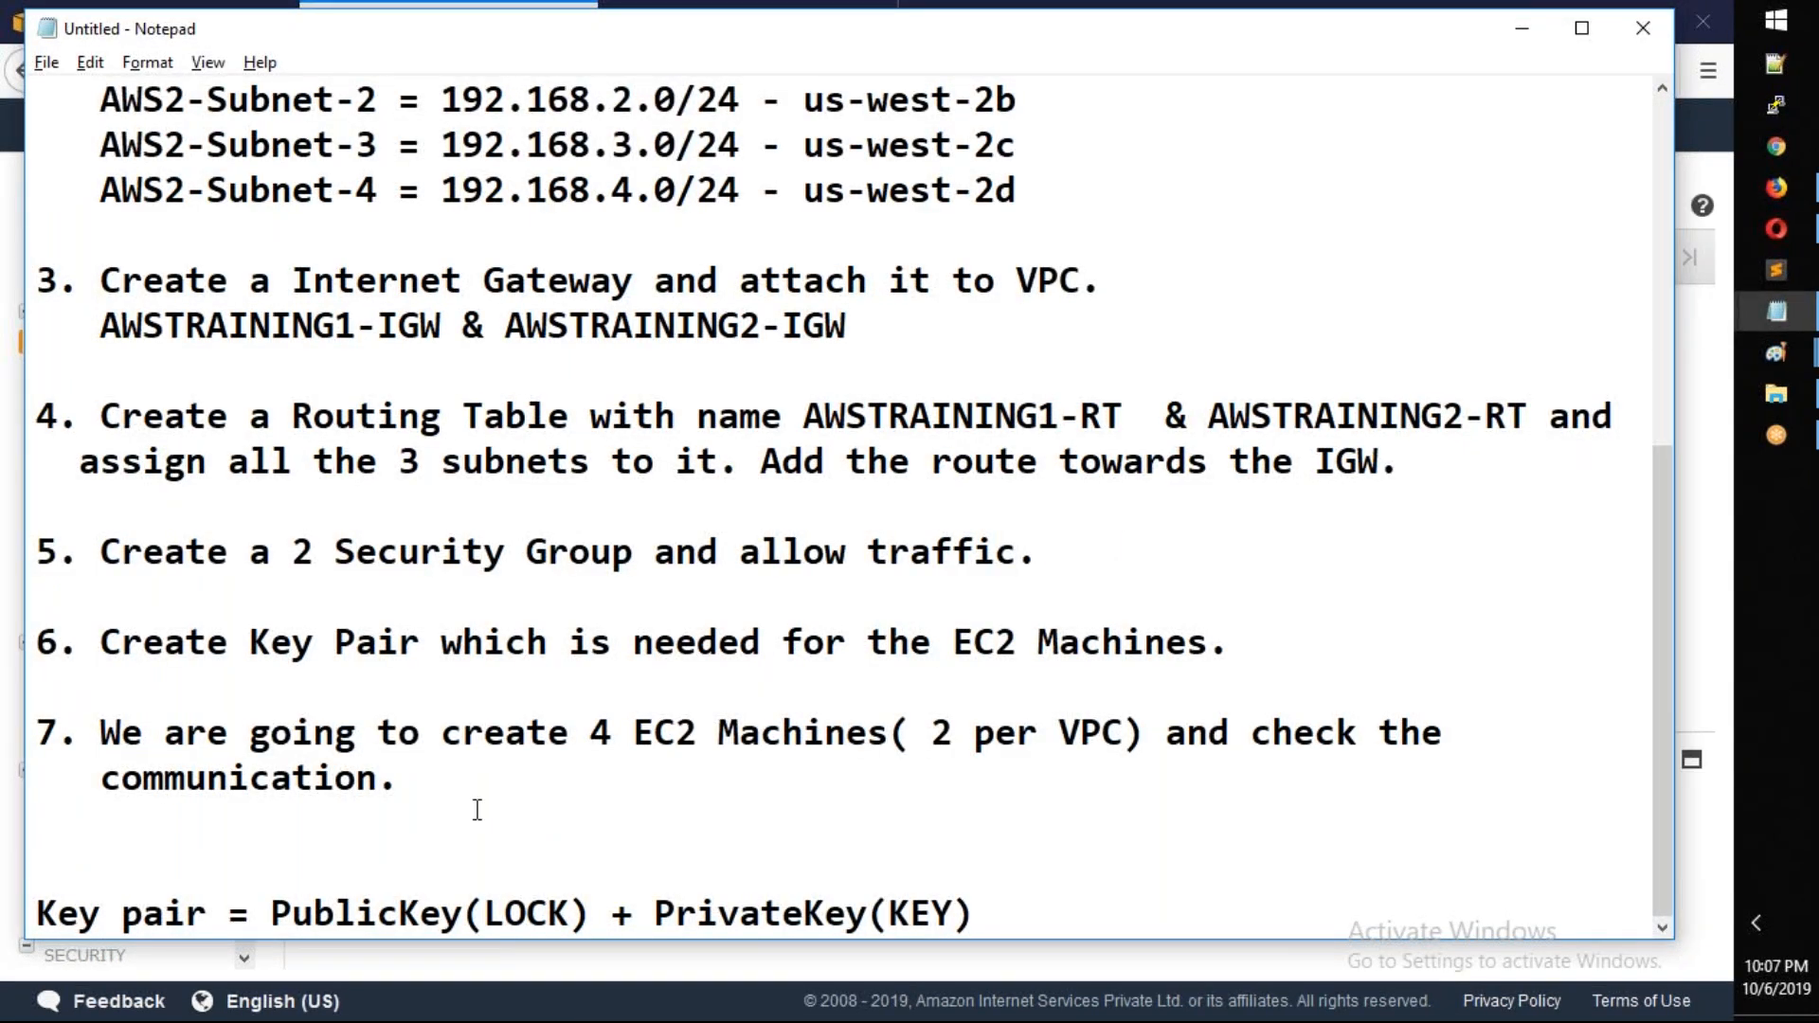
{"action": "type", "text": "AWSTRAIING"}
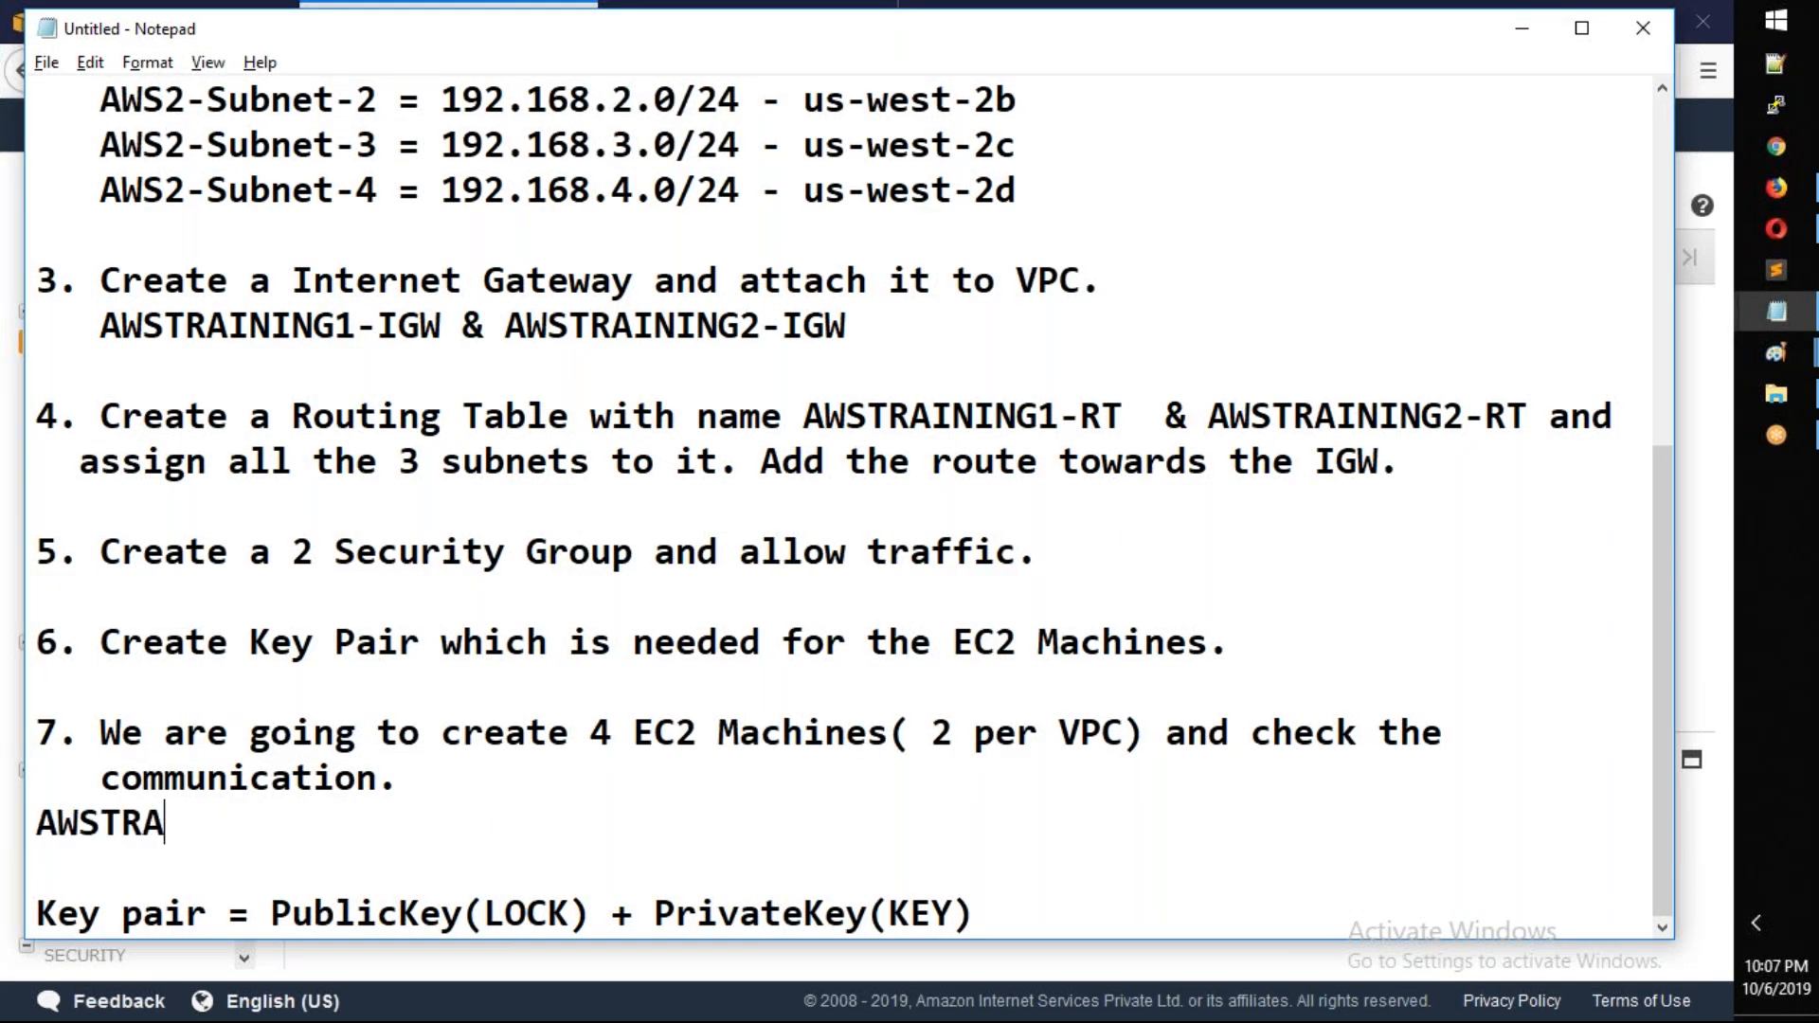
{"action": "key", "text": "BackSpace"}
{"action": "key", "text": "BackSpace"}
{"action": "key", "text": "BackSpace"}
{"action": "type", "text": "IN"}
{"action": "key", "text": "BackSpace"}
{"action": "key", "text": "BackSpace"}
{"action": "type", "text": "NING1-VP"}
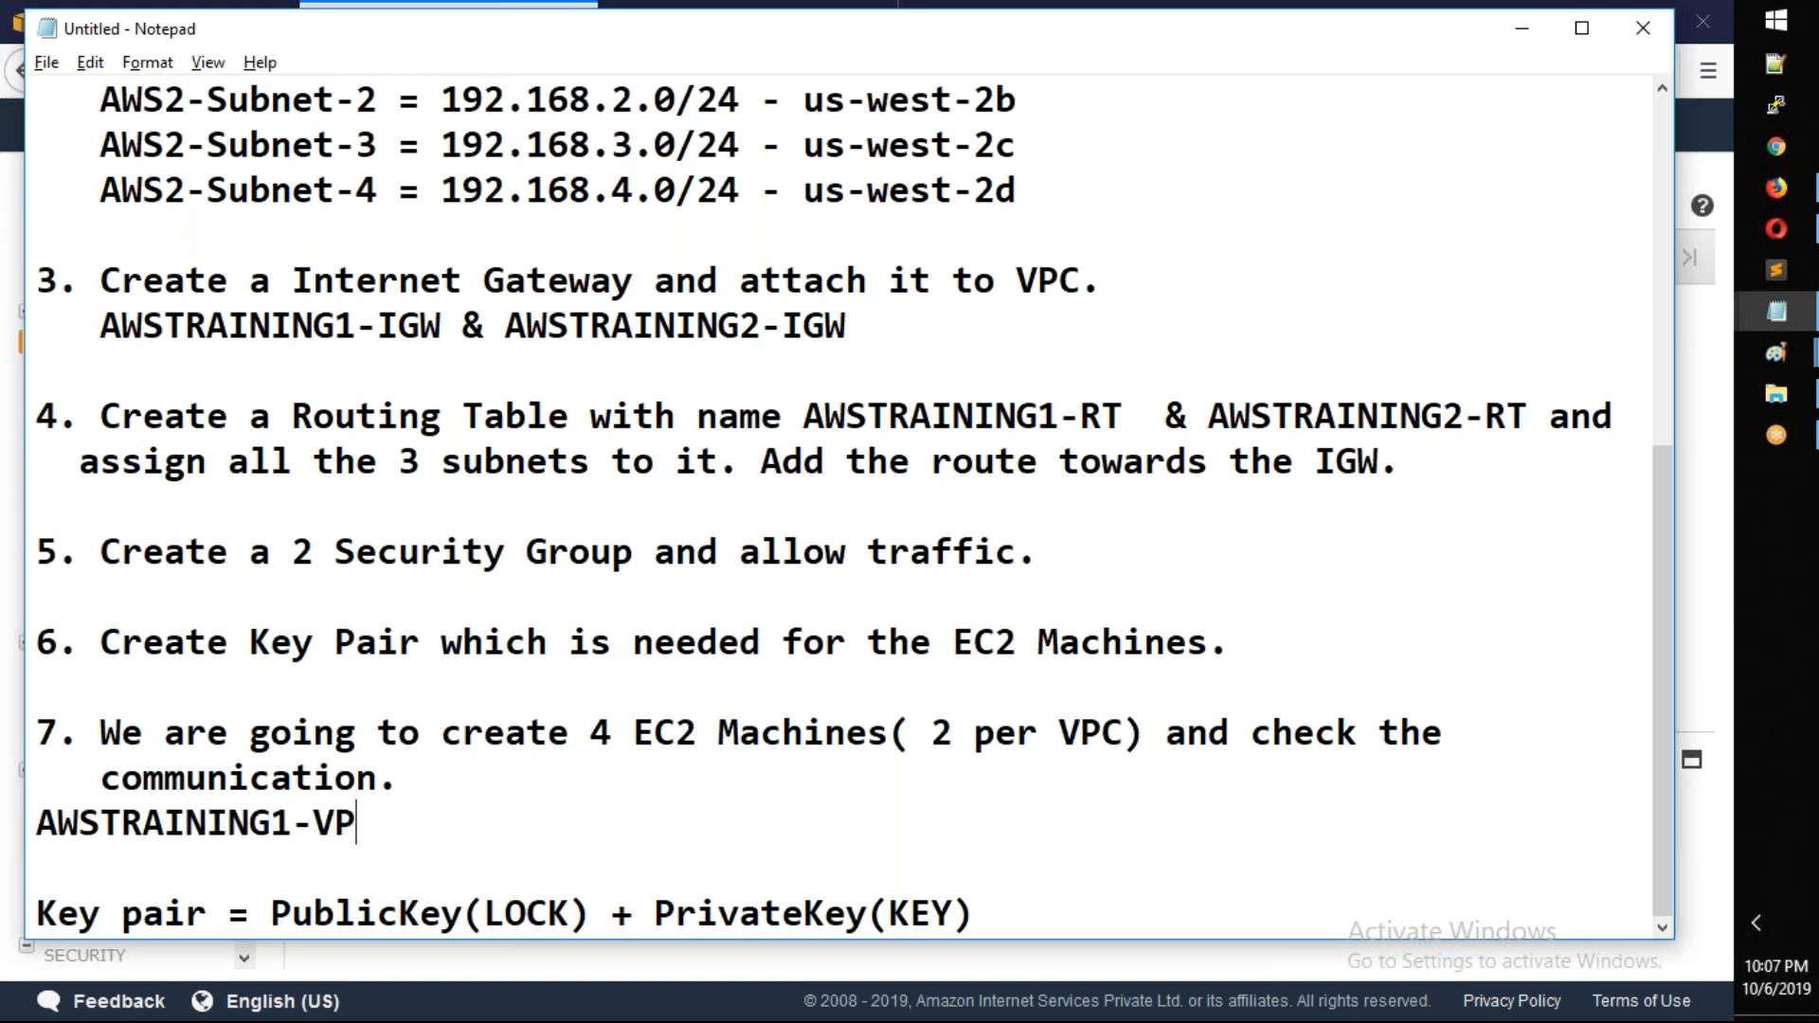
{"action": "type", "text": "C:"}
{"action": "key", "text": "Return"}
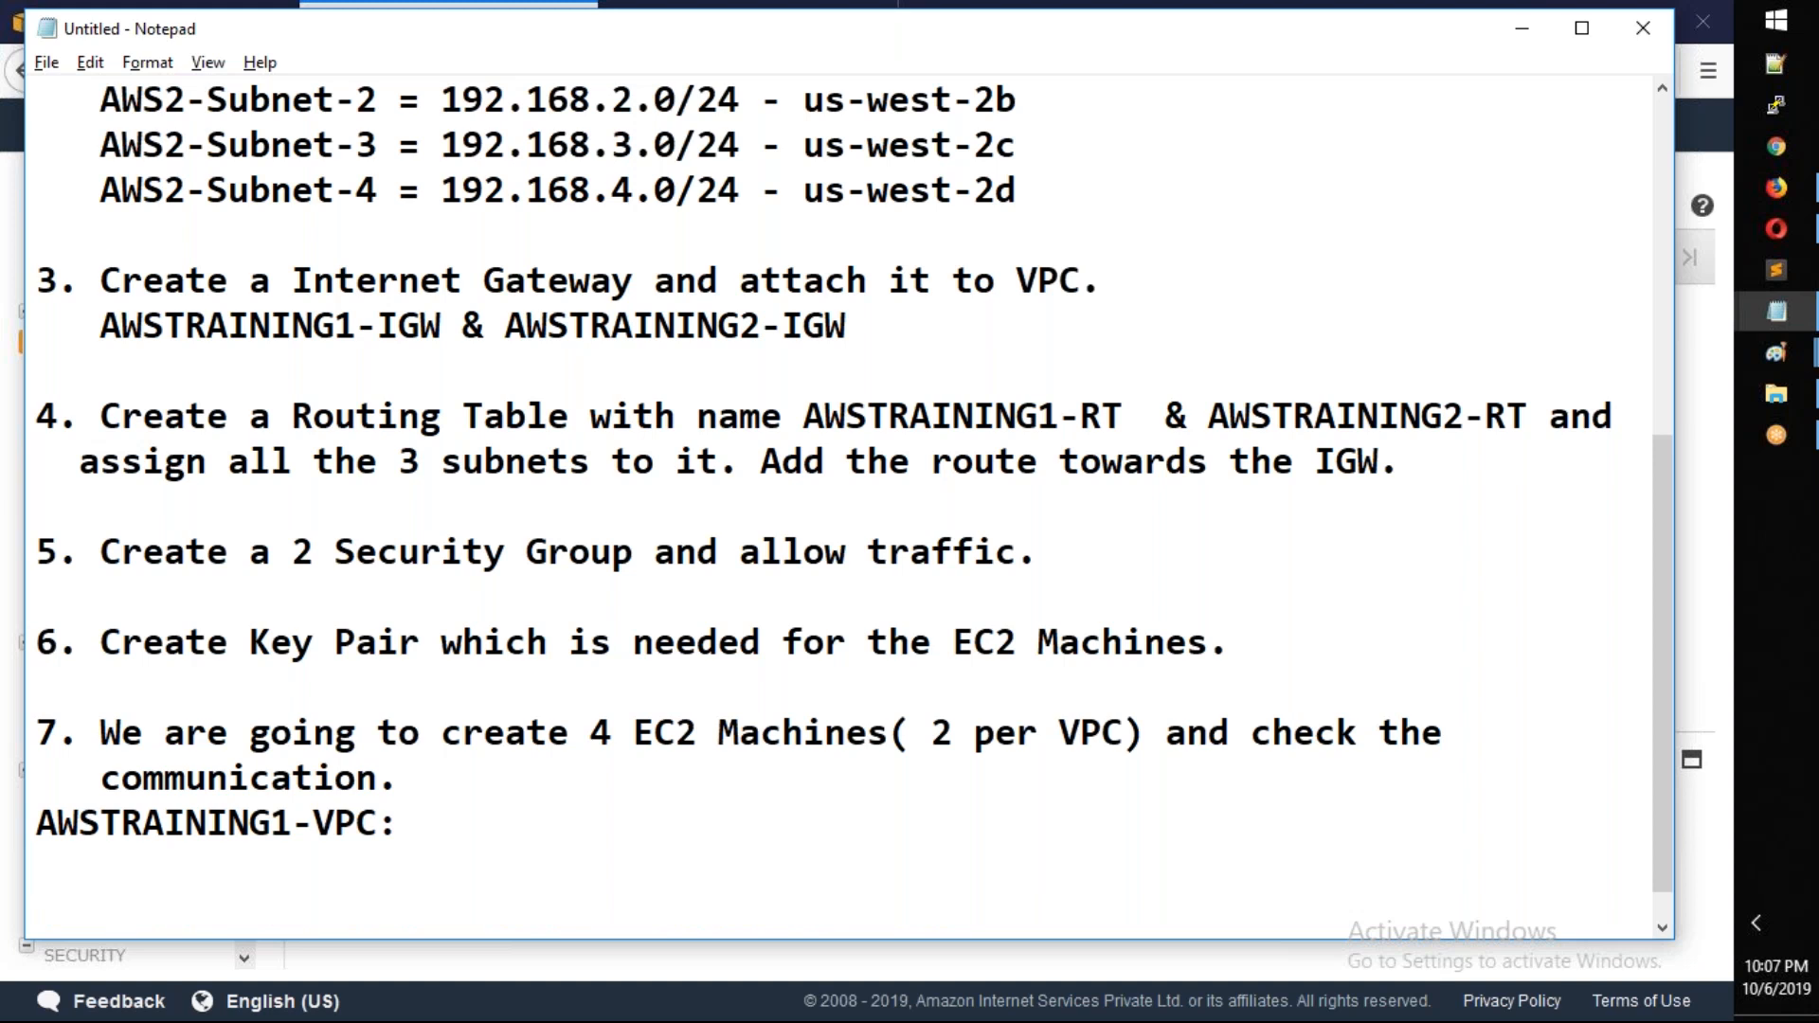
{"action": "type", "text": "AWS1-Server1"}
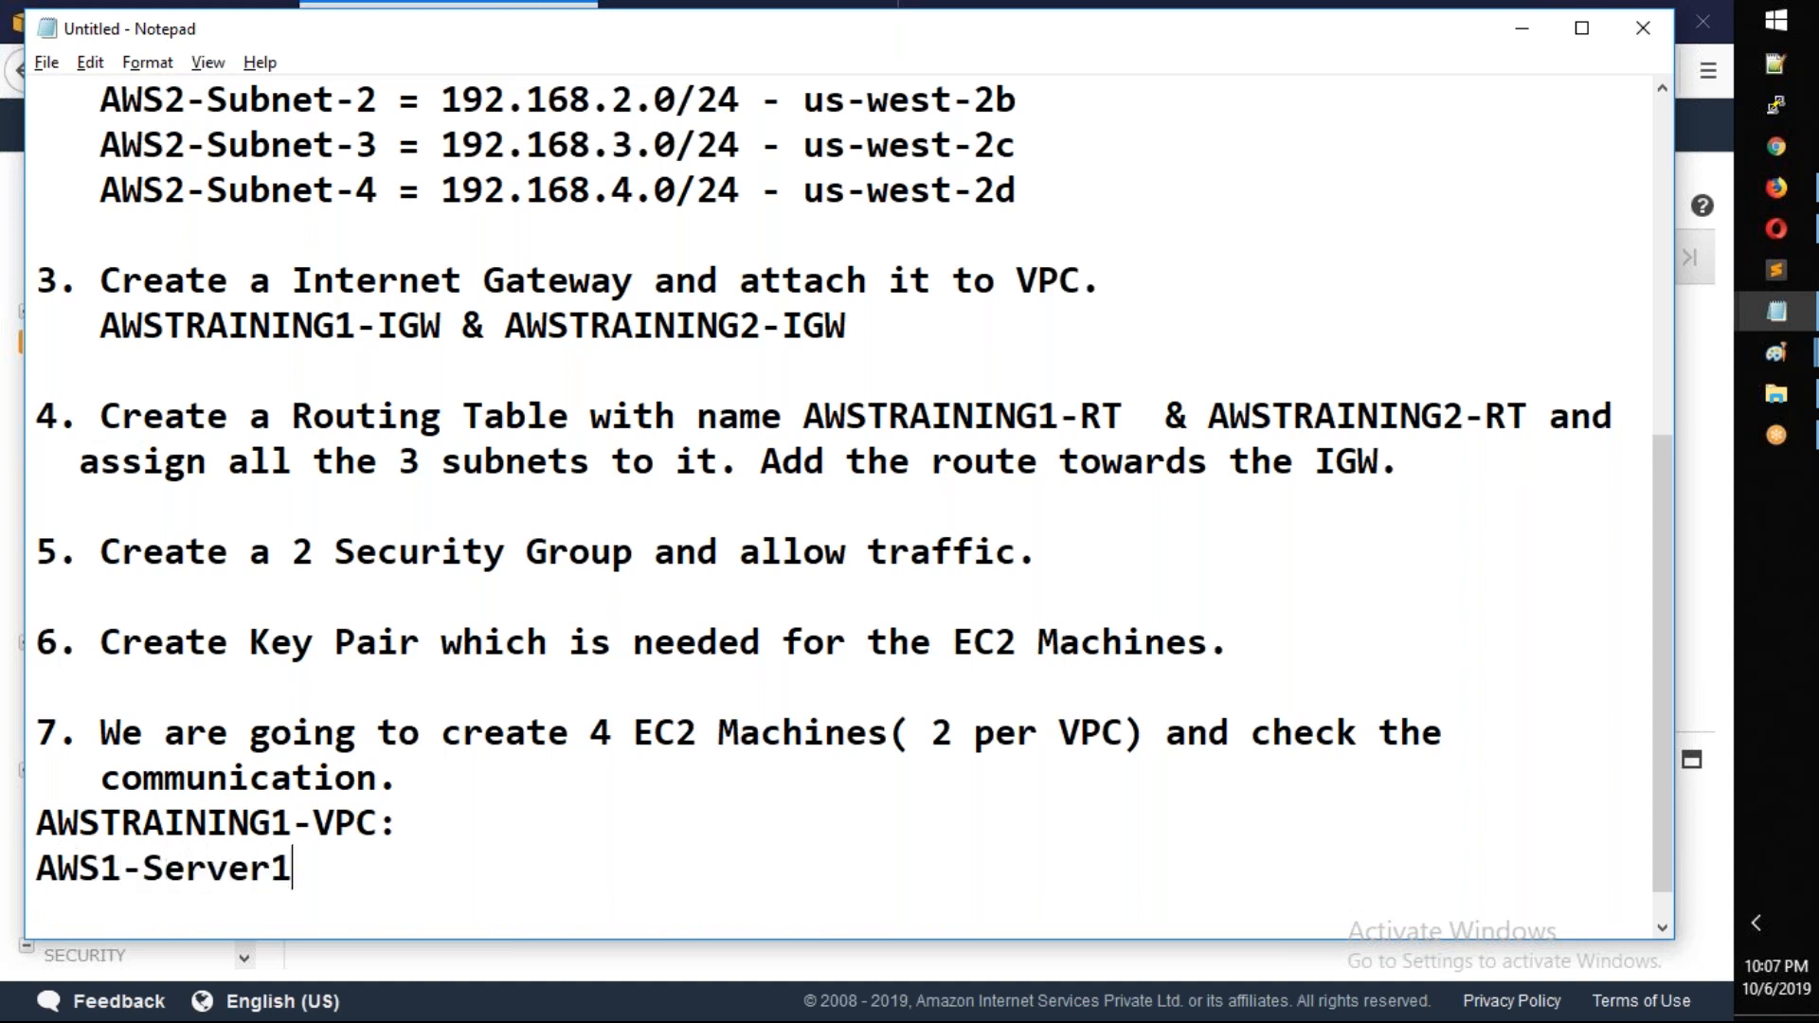
{"action": "key", "text": "Return"}
{"action": "type", "text": "AWS2"}
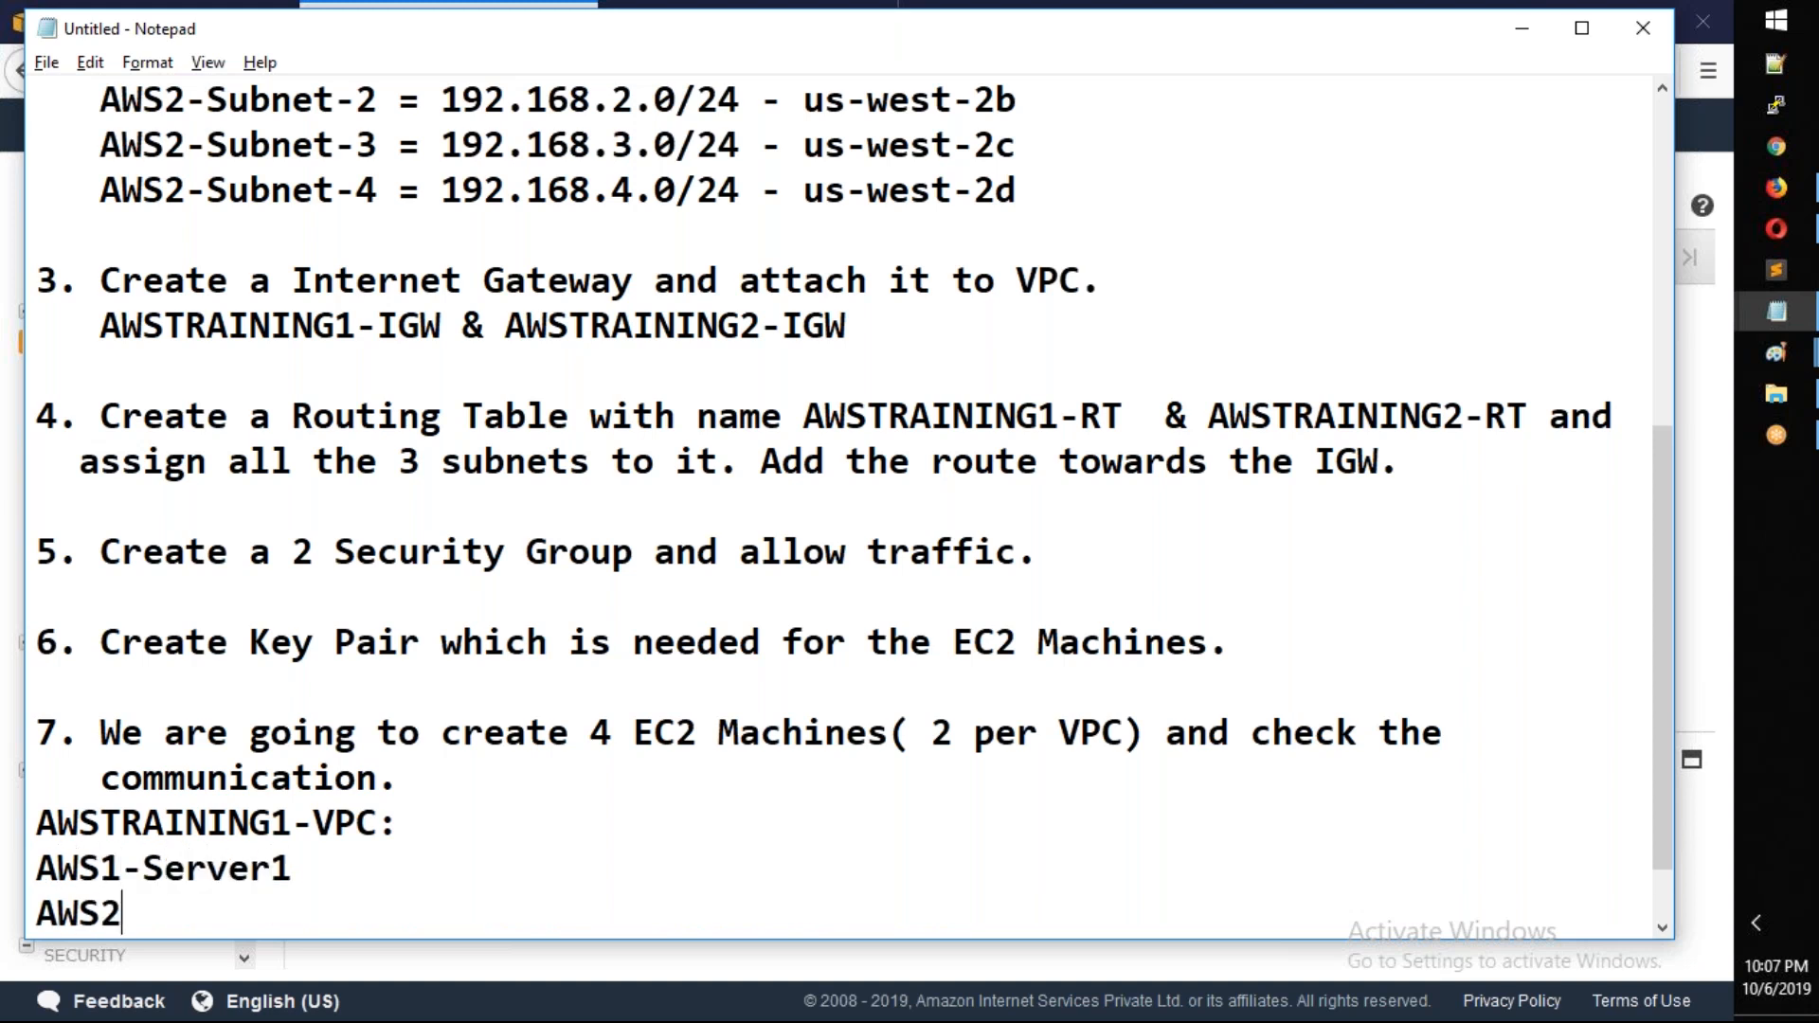
{"action": "type", "text": "-Server2"}
{"action": "key", "text": "BackSpace"}
{"action": "key", "text": "BackSpace"}
{"action": "key", "text": "BackSpace"}
{"action": "key", "text": "BackSpace"}
{"action": "key", "text": "BackSpace"}
{"action": "key", "text": "BackSpace"}
{"action": "key", "text": "BackSpace"}
{"action": "key", "text": "BackSpace"}
{"action": "key", "text": "BackSpace"}
{"action": "type", "text": "1- Server2"}
{"action": "key", "text": "BackSpace"}
{"action": "key", "text": "BackSpace"}
{"action": "key", "text": "BackSpace"}
{"action": "key", "text": "BackSpace"}
{"action": "key", "text": "BackSpace"}
{"action": "key", "text": "BackSpace"}
{"action": "key", "text": "BackSpace"}
{"action": "key", "text": "BackSpace"}
{"action": "key", "text": "BackSpace"}
{"action": "key", "text": "BackSpace"}
{"action": "key", "text": "BackSpace"}
{"action": "key", "text": "BackSpace"}
{"action": "key", "text": "BackSpace"}
{"action": "key", "text": "BackSpace"}
{"action": "key", "text": "BackSpace"}
{"action": "key", "text": "BackSpace"}
{"action": "key", "text": "BackSpace"}
{"action": "key", "text": "BackSpace"}
{"action": "key", "text": "BackSpace"}
{"action": "key", "text": "BackSpace"}
{"action": "key", "text": "BackSpace"}
{"action": "key", "text": "BackSpace"}
{"action": "key", "text": "BackSpace"}
{"action": "key", "text": "BackSpace"}
{"action": "key", "text": "BackSpace"}
{"action": "key", "text": "BackSpace"}
List the servers VPC1-Server1 and VPC1-Server2 on separate lines under the AWSTRAINING1-VPC heading
{"action": "type", "text": "V"}
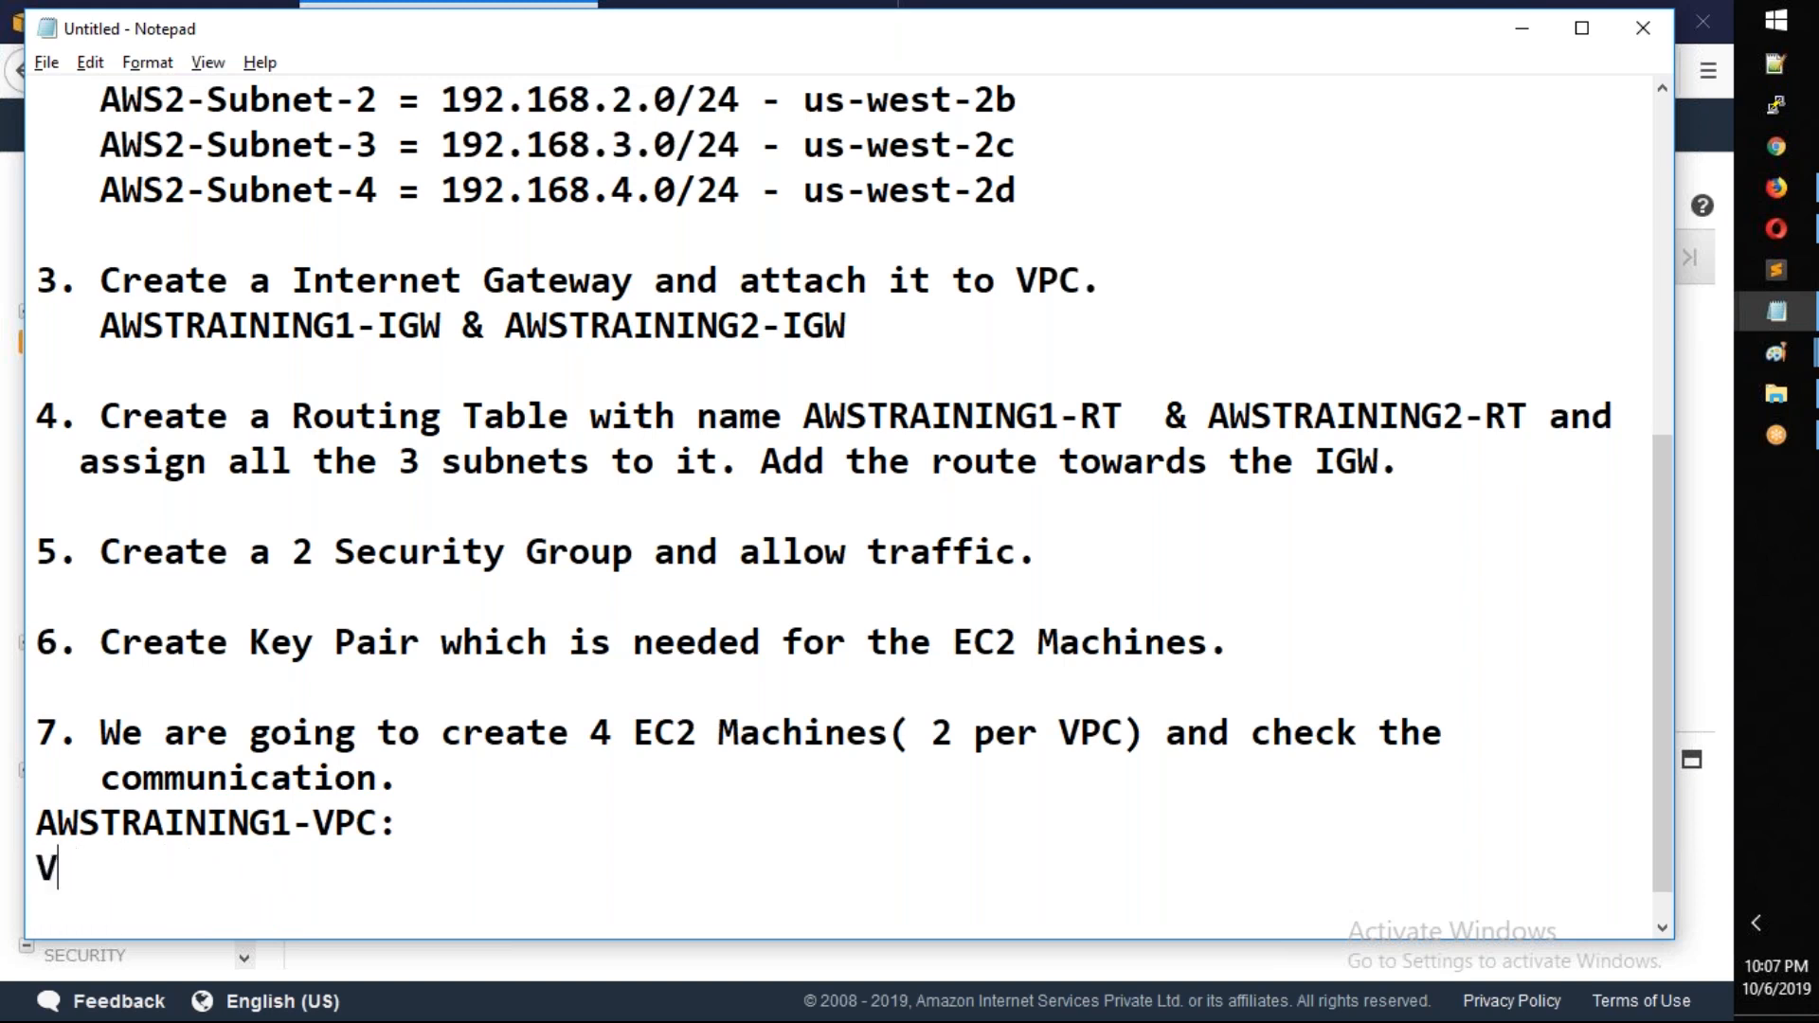
{"action": "type", "text": "PC1-Server1"}
{"action": "key", "text": "Return"}
{"action": "type", "text": "VO"}
{"action": "key", "text": "BackSpace"}
{"action": "type", "text": "PC"}
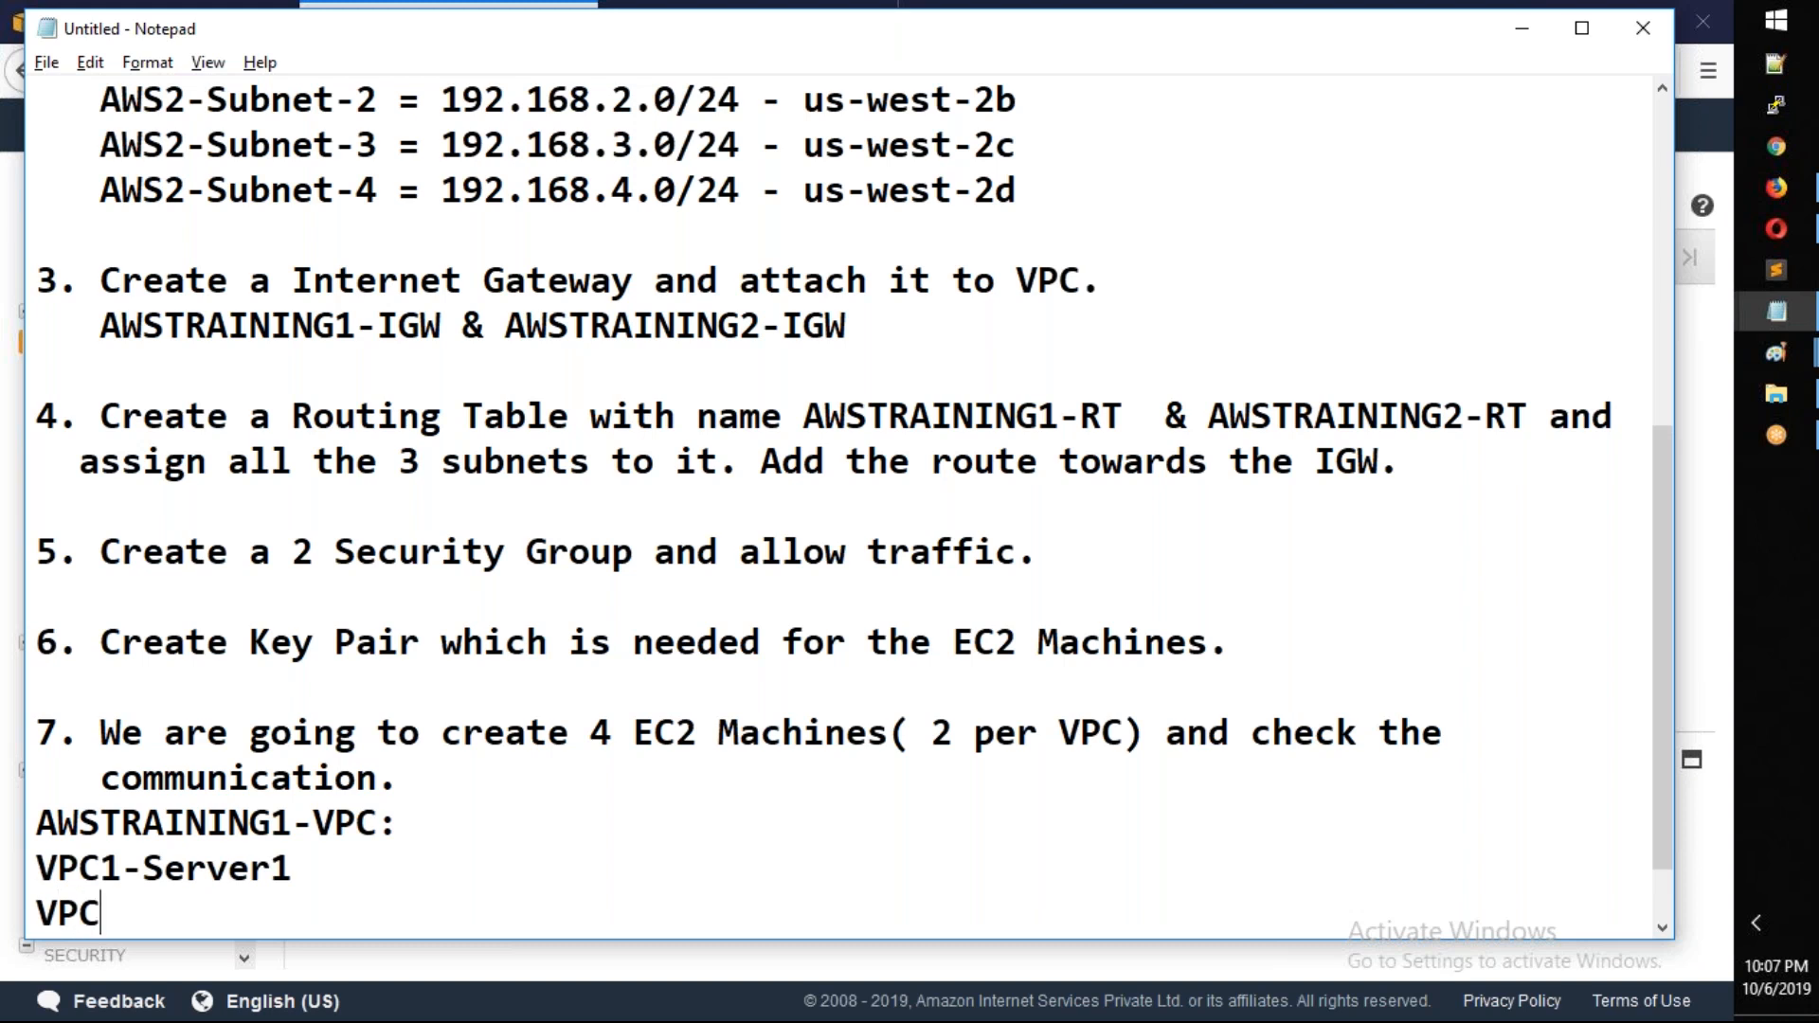
{"action": "type", "text": "1-Server2"}
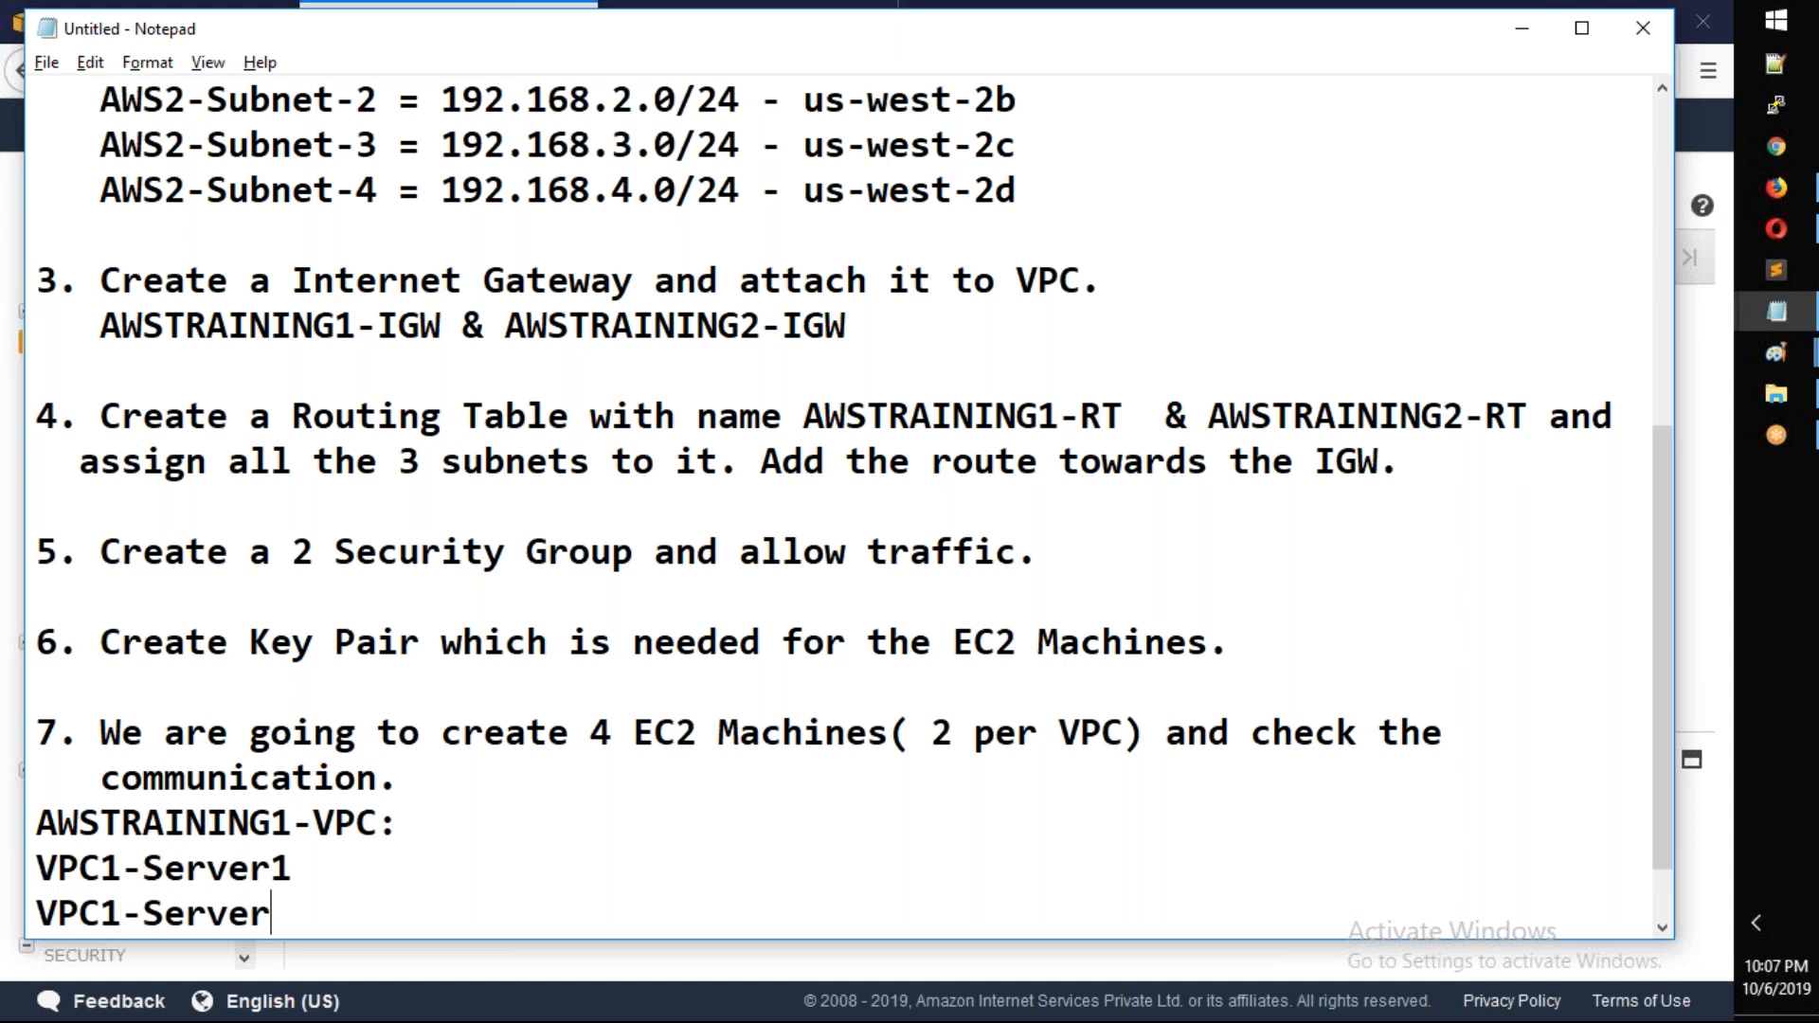
After a blank line, add the heading "AWSTRAINING2-VPC:" with VPC2-Server1 and VPC2-Server2 listed on separate lines below it
{"action": "key", "text": "Return"}
{"action": "key", "text": "Return"}
{"action": "type", "text": "A"}
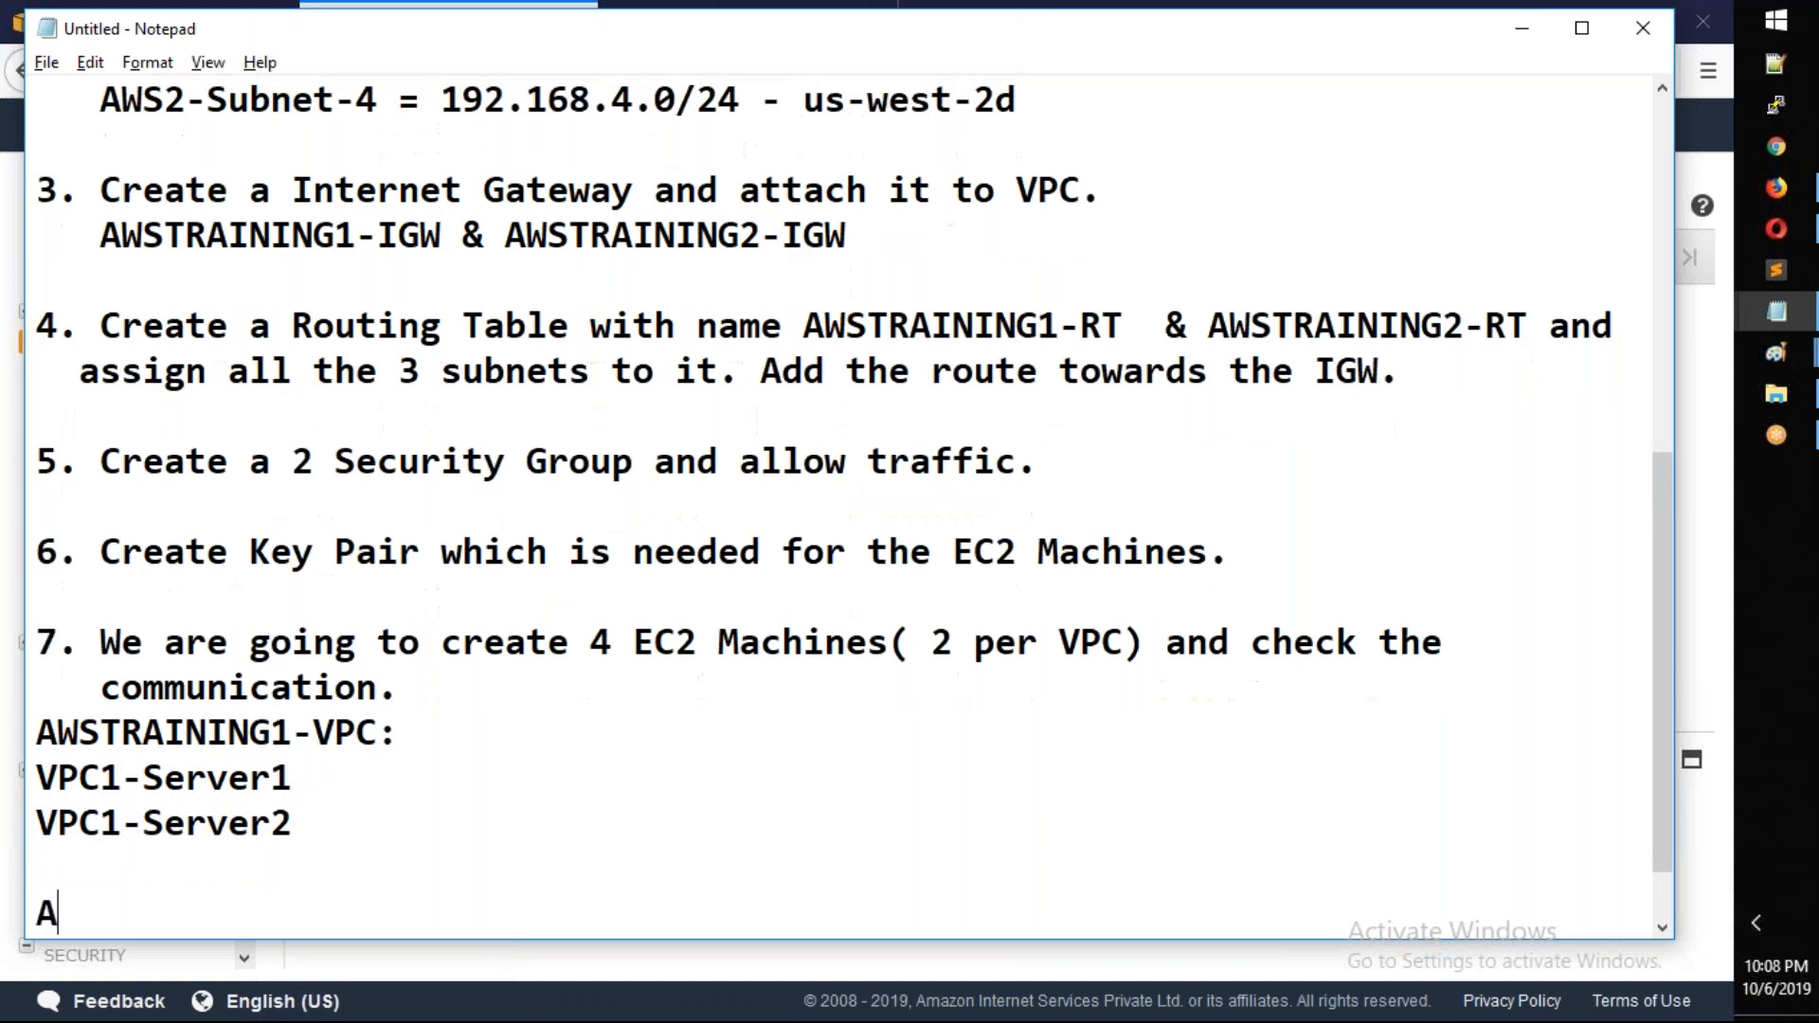
{"action": "type", "text": "WSTRAINING2-VPC"}
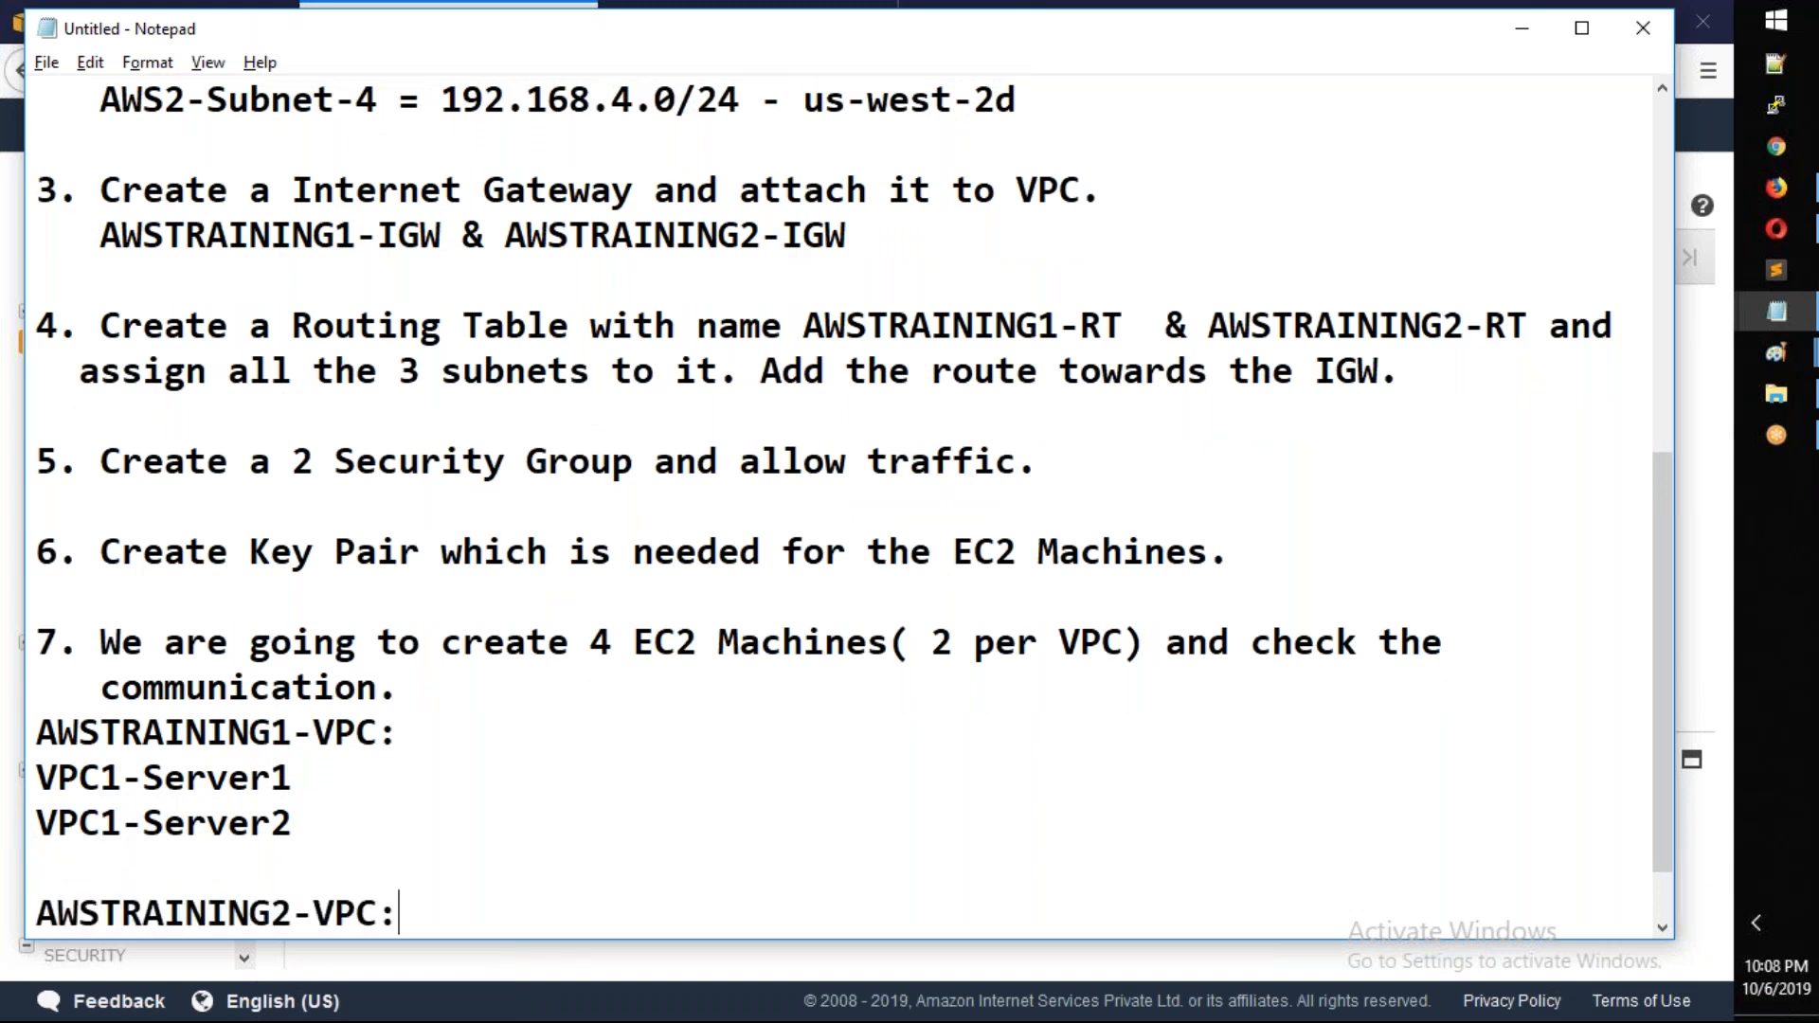
{"action": "type", "text": ":"}
{"action": "key", "text": "Return"}
{"action": "type", "text": "C"}
{"action": "key", "text": "BackSpace"}
{"action": "type", "text": "VPC2-Server1"}
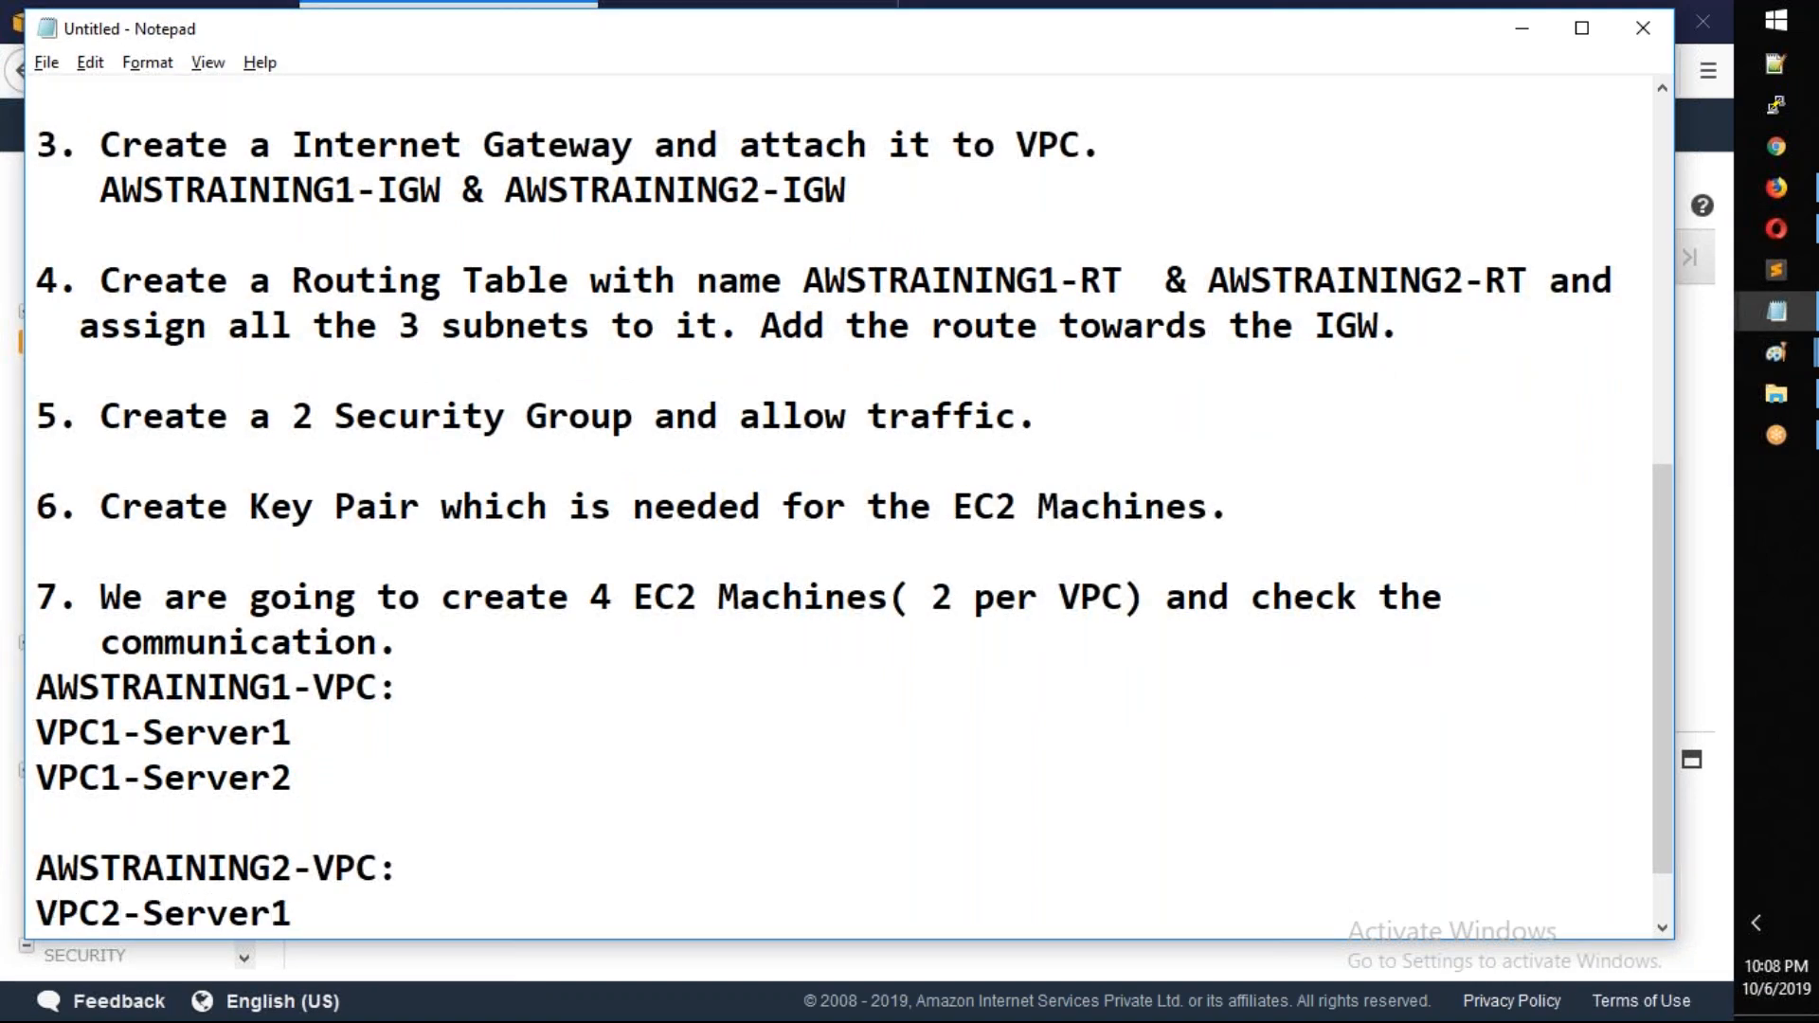
{"action": "key", "text": "Return"}
{"action": "type", "text": "VPC2-Server1"}
{"action": "key", "text": "BackSpace"}
{"action": "type", "text": "2"}
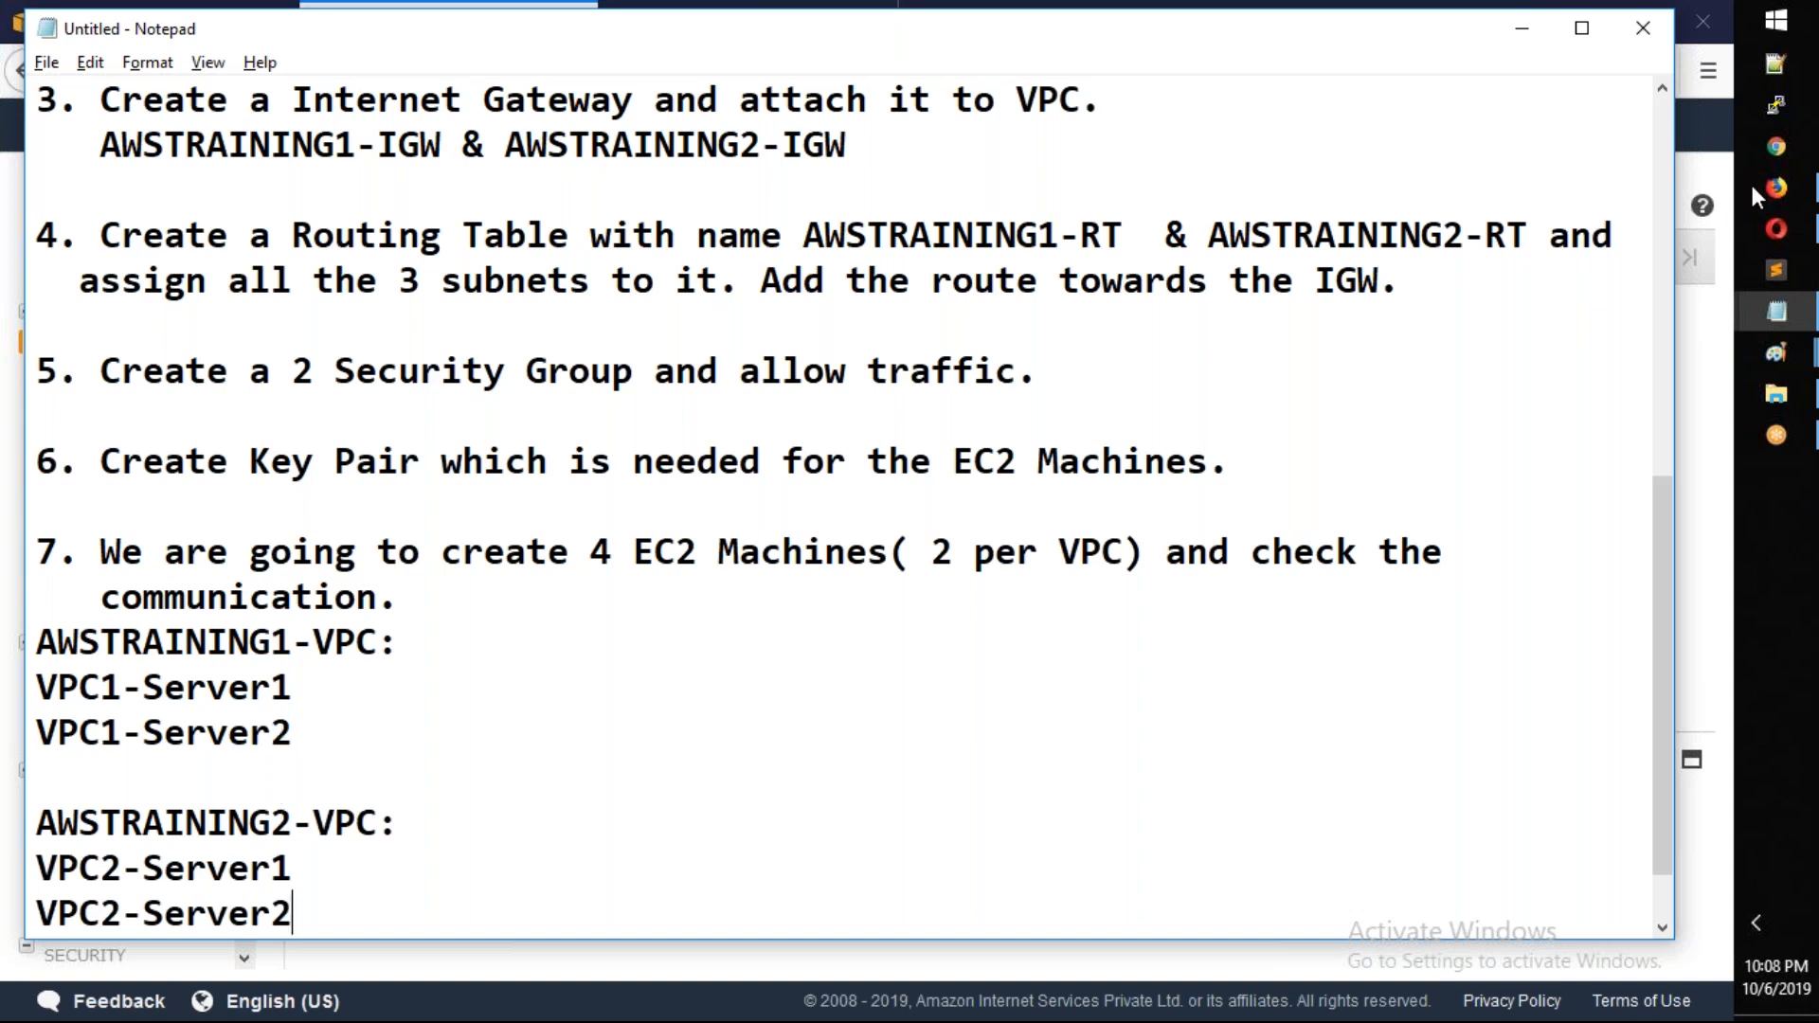
{"action": "mouse_move", "coordinate": [1762, 184]}
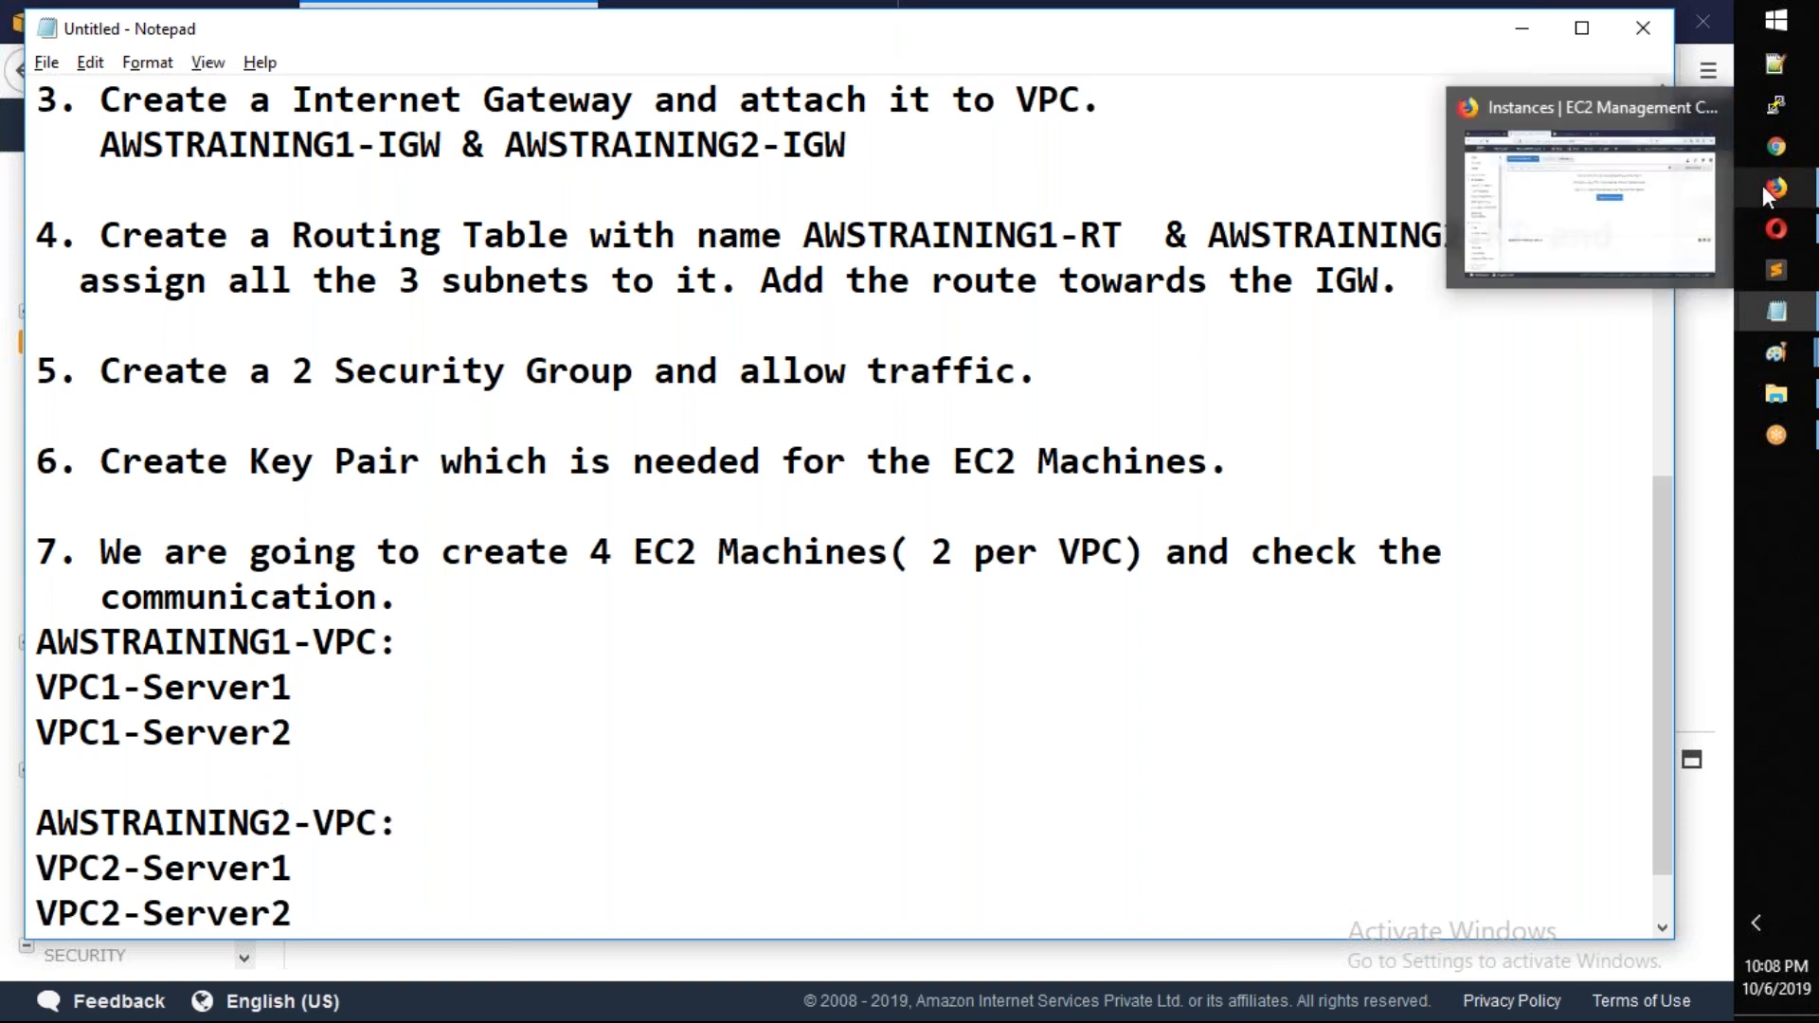
{"action": "left_click", "coordinate": [1608, 228]}
{"action": "left_click", "coordinate": [1055, 467]}
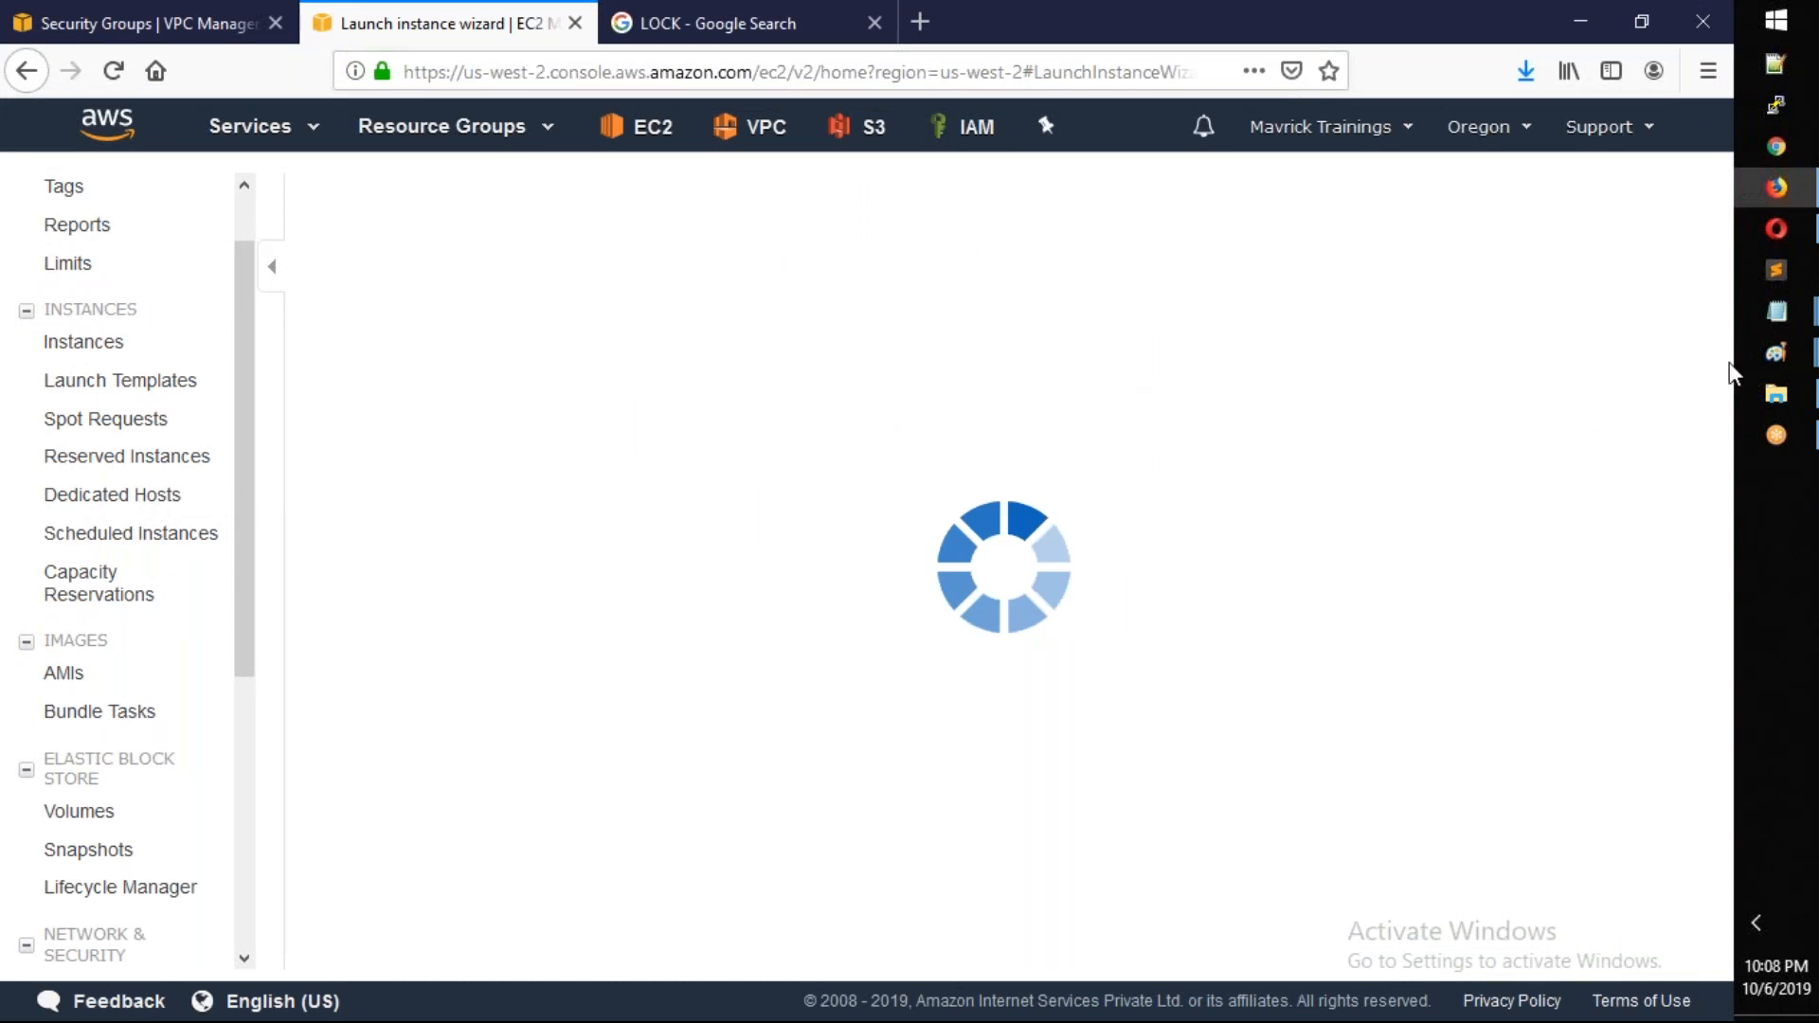
{"action": "mouse_move", "coordinate": [1788, 369]}
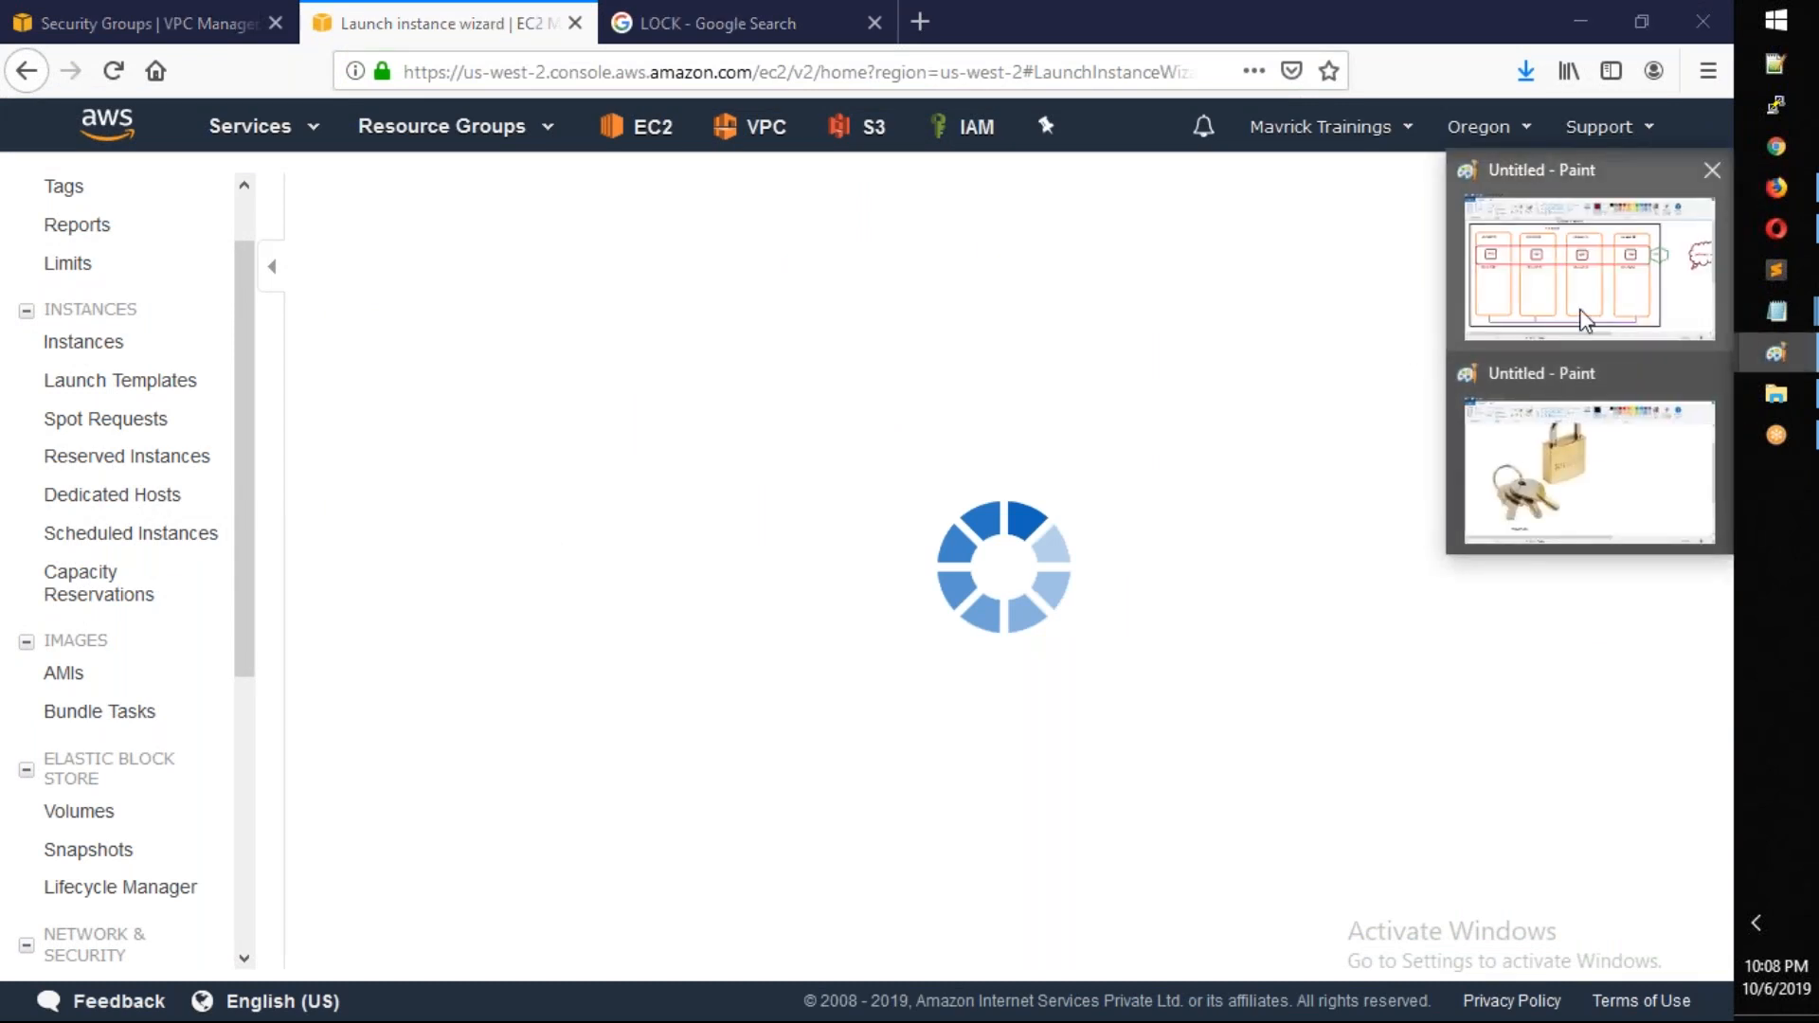
{"action": "left_click", "coordinate": [1580, 316]}
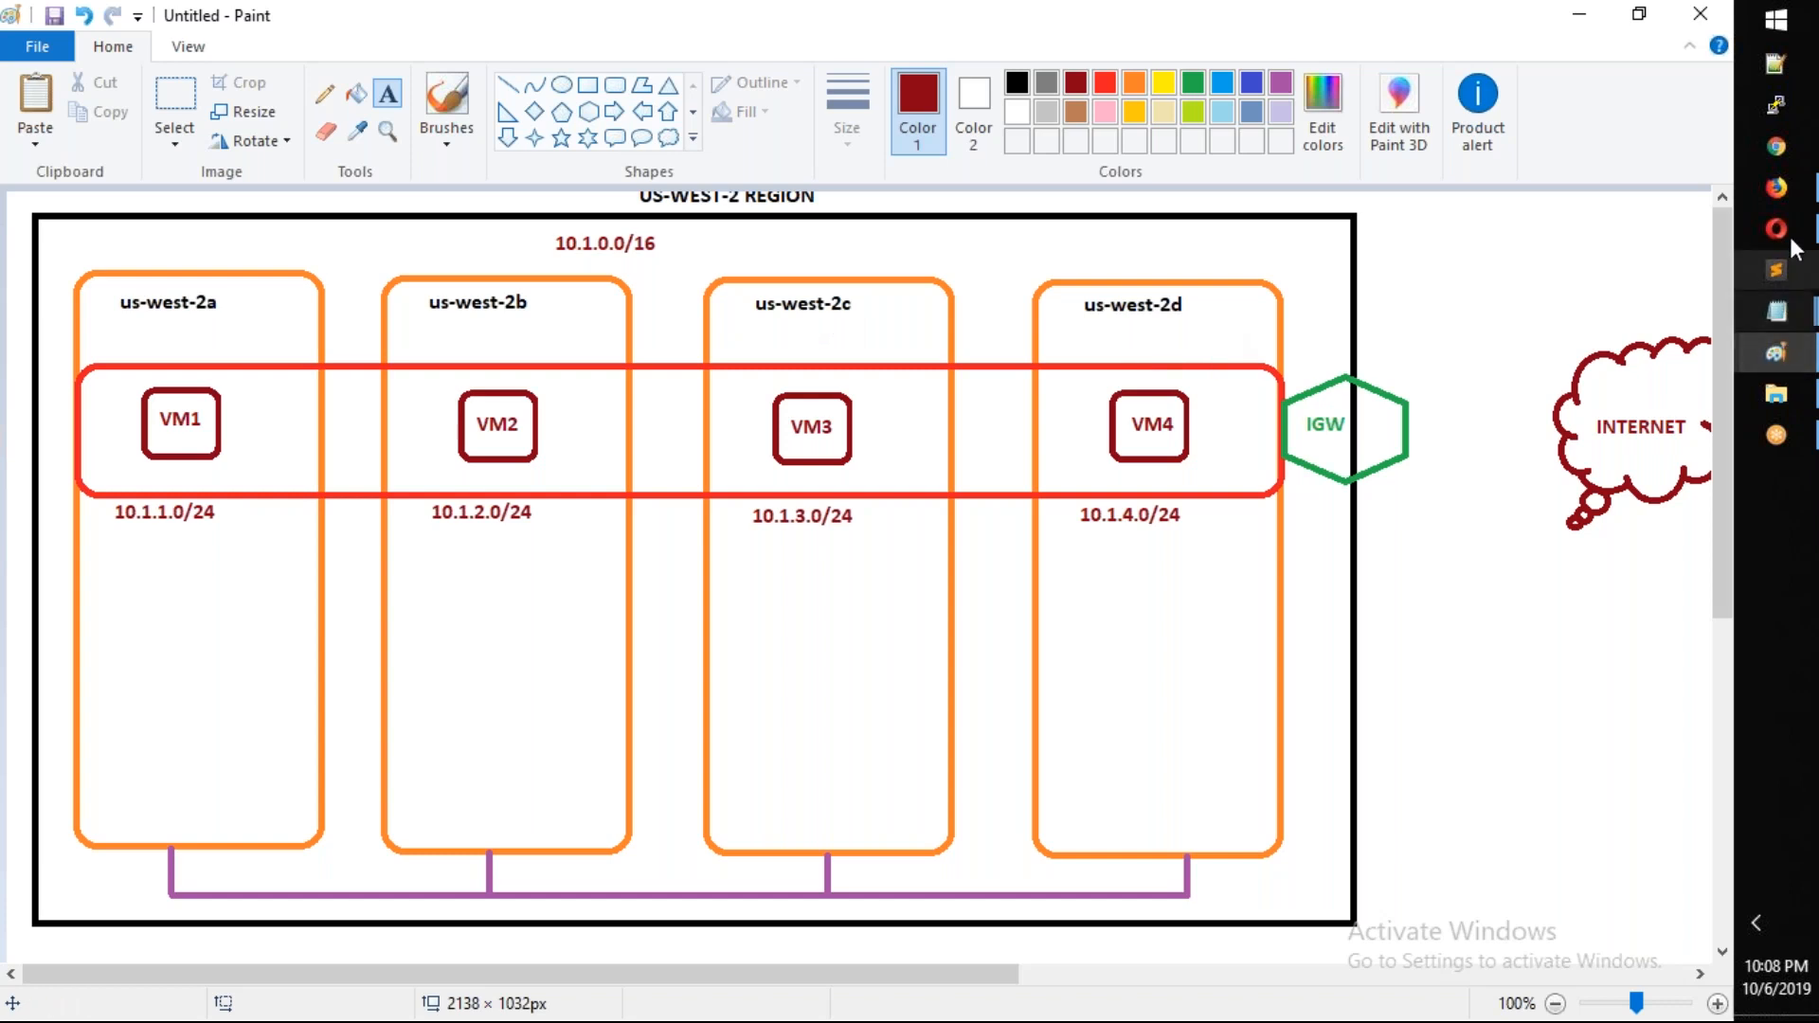
{"action": "left_click", "coordinate": [1777, 189]}
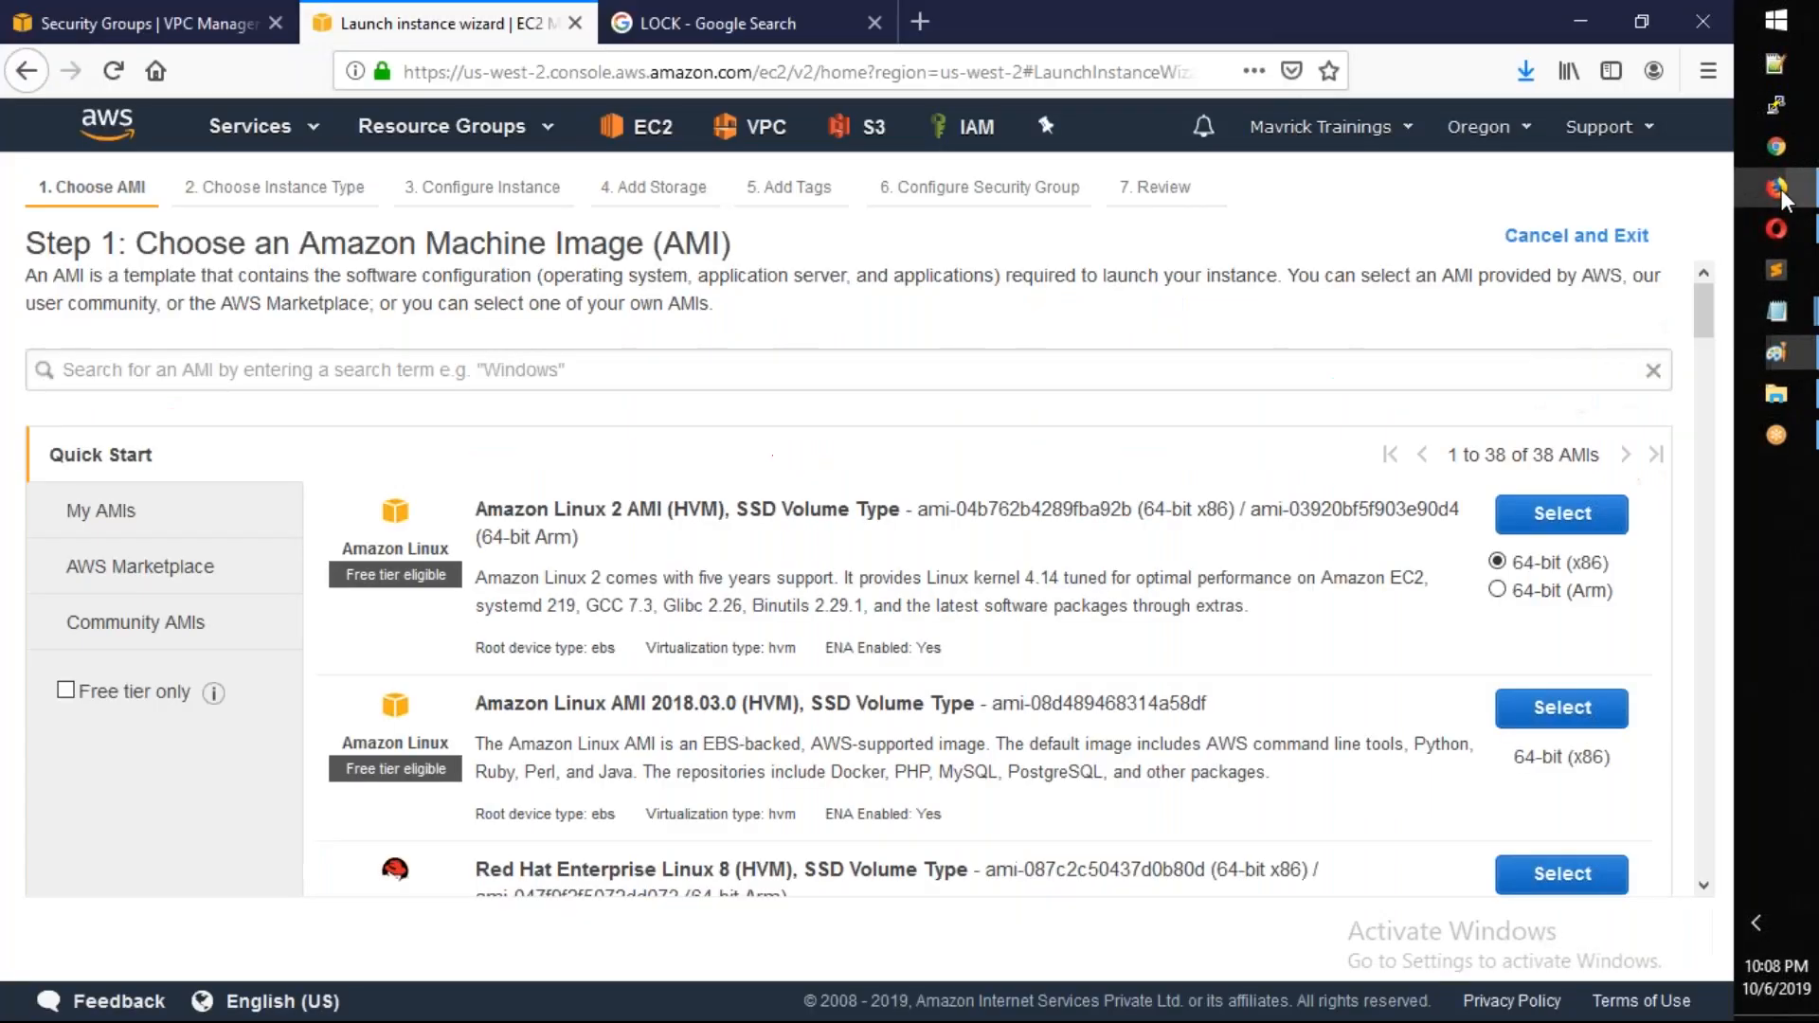
{"action": "left_click", "coordinate": [1527, 236]}
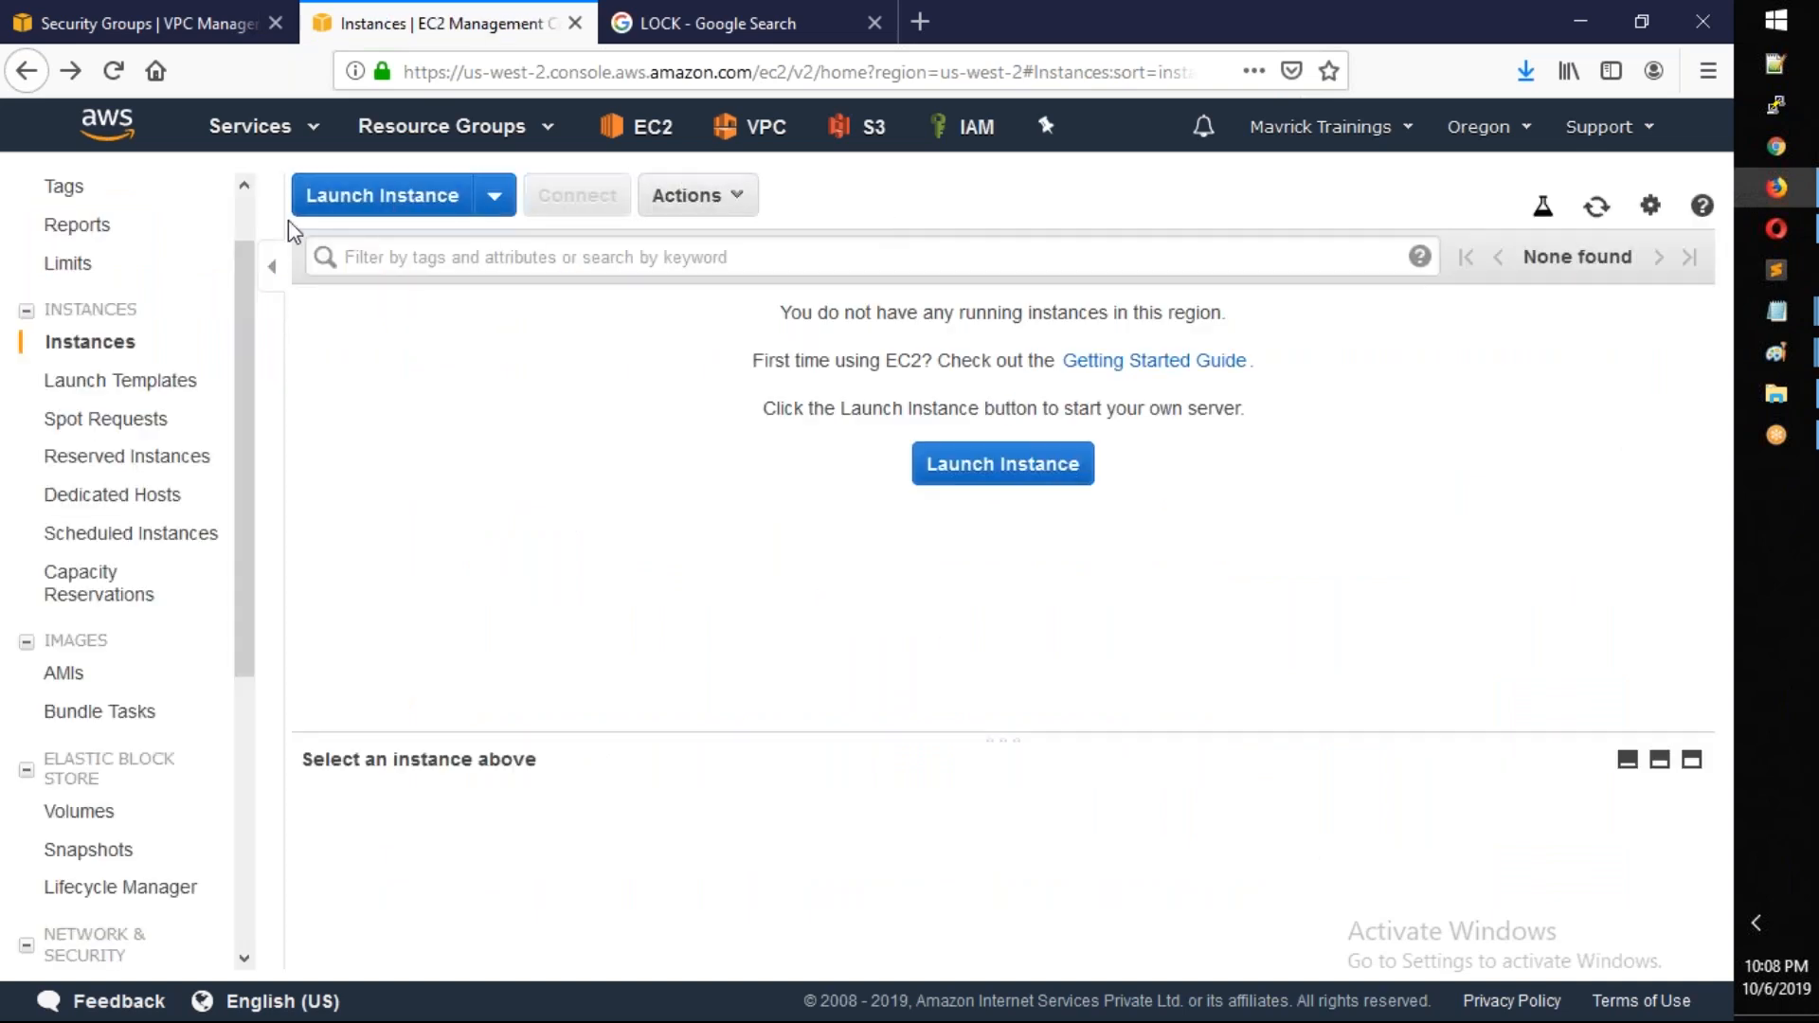
Start launching a new EC2 instance with the Amazon Linux AMI 2018.03.0 and the t2.micro type, continuing to the instance details
{"action": "left_click", "coordinate": [388, 201]}
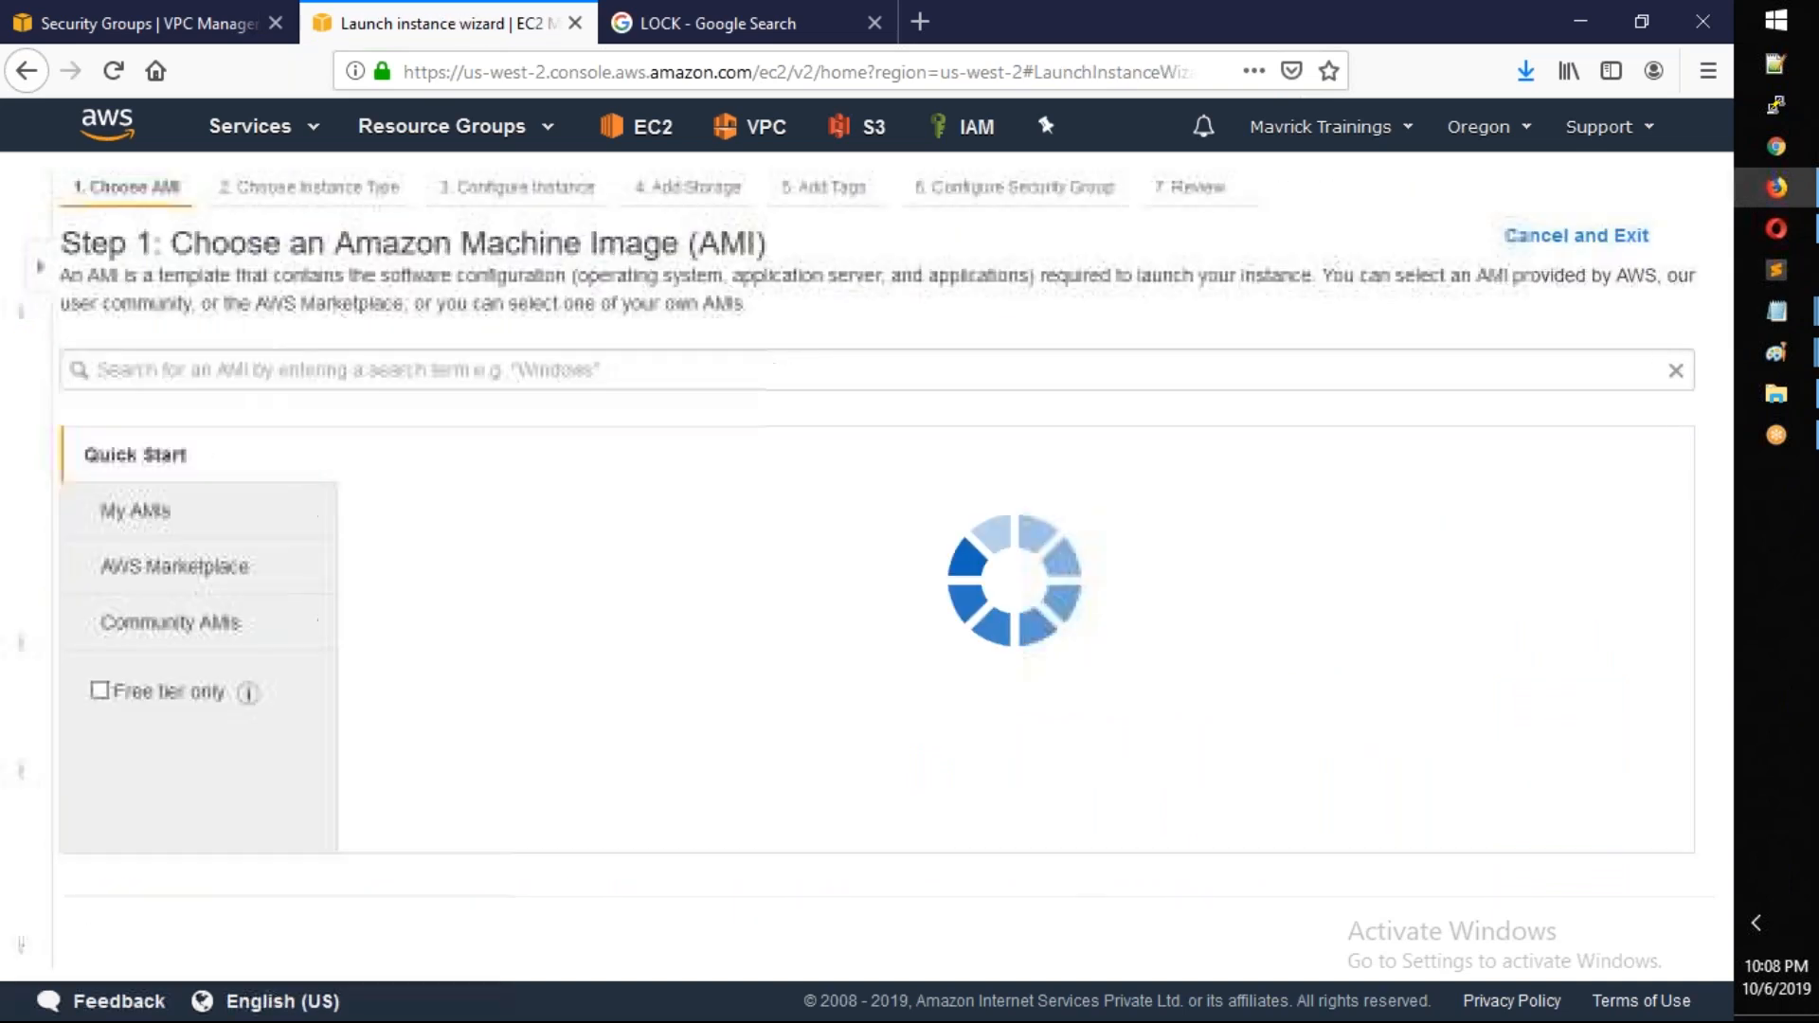
{"action": "left_click", "coordinate": [1544, 712]}
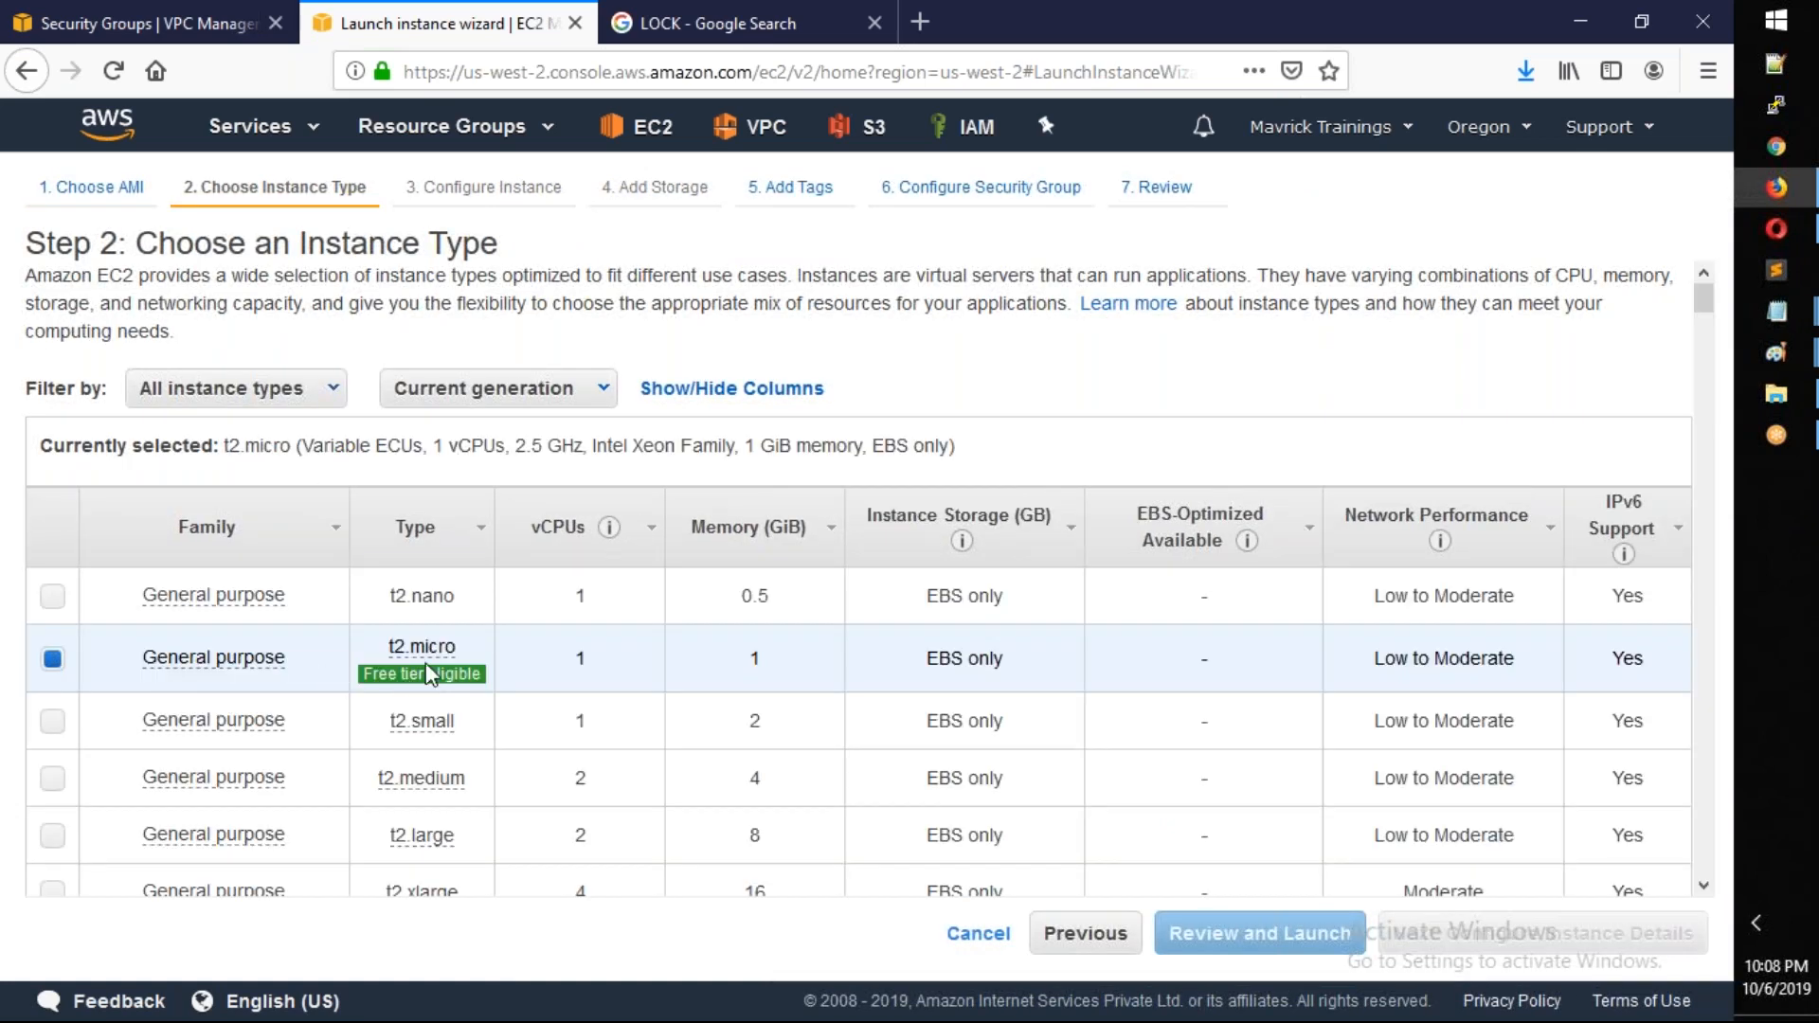
{"action": "left_click", "coordinate": [1572, 937]}
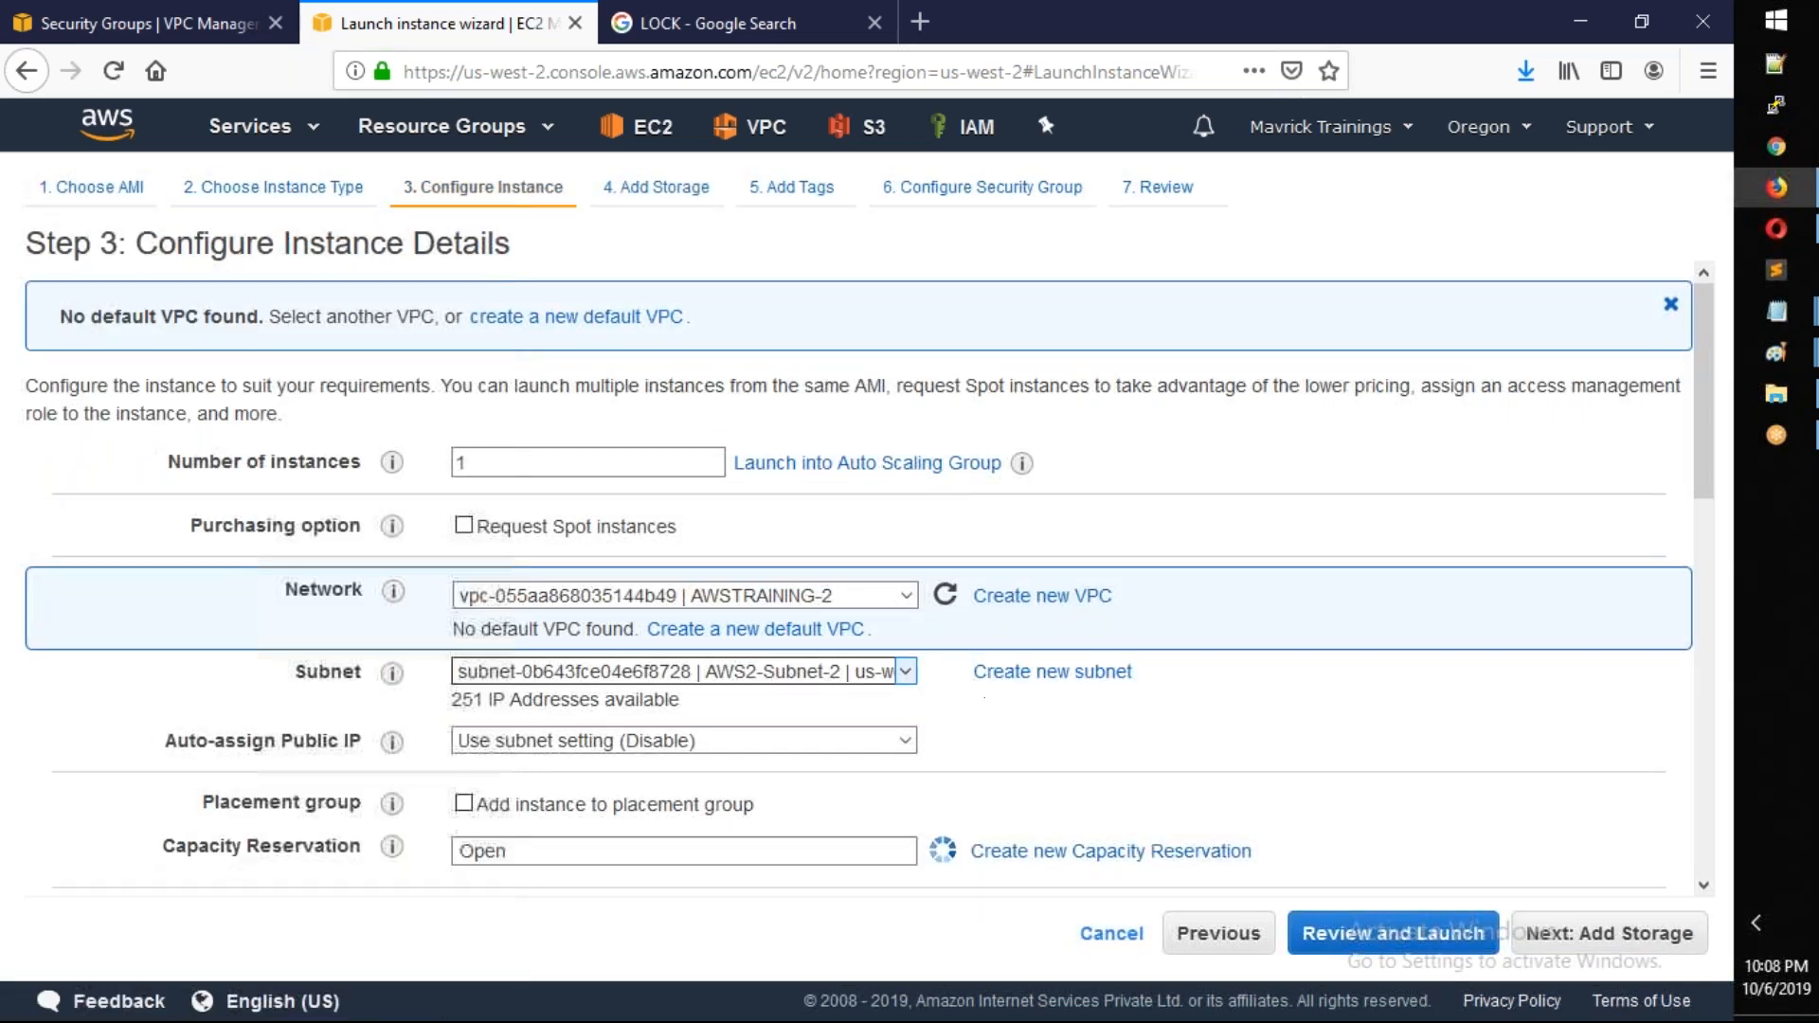
Set the instance's network to the AWSTRAINING-1 VPC and its subnet to AWS1-Subnet-1
{"action": "left_click", "coordinate": [780, 595]}
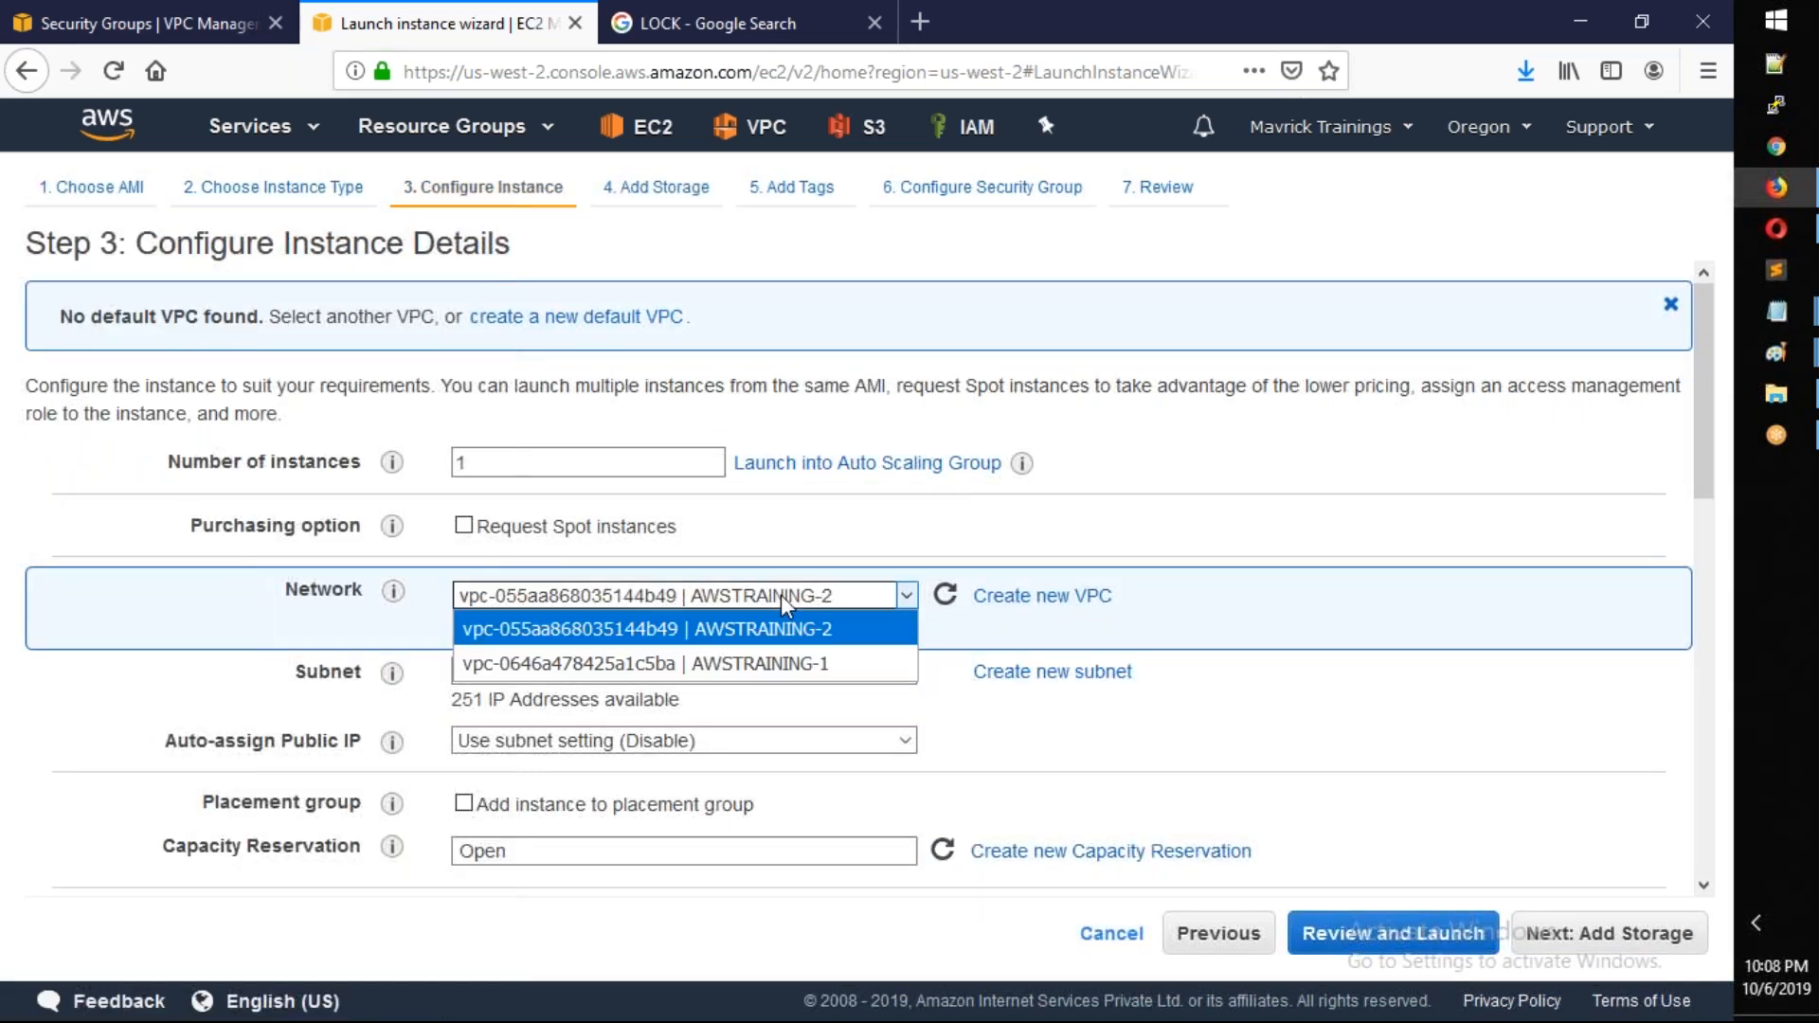
{"action": "left_click", "coordinate": [782, 663]}
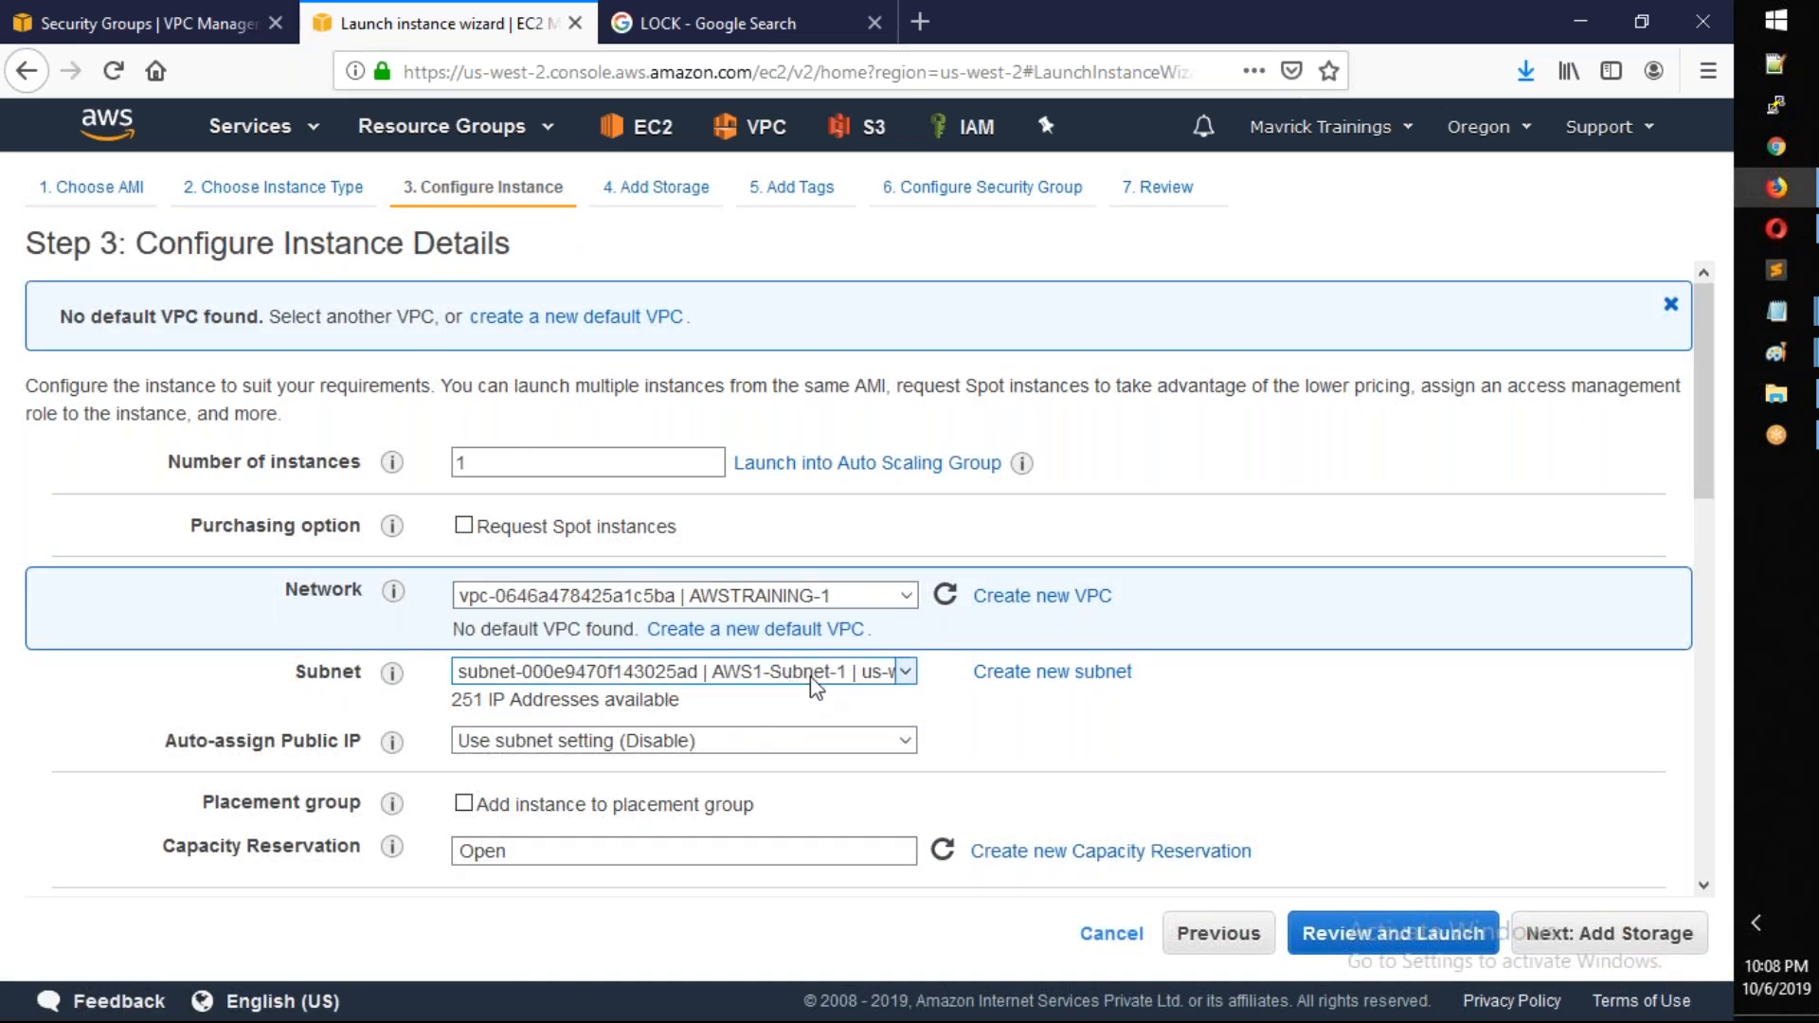
{"action": "left_click", "coordinate": [815, 671]}
{"action": "left_click", "coordinate": [813, 713]}
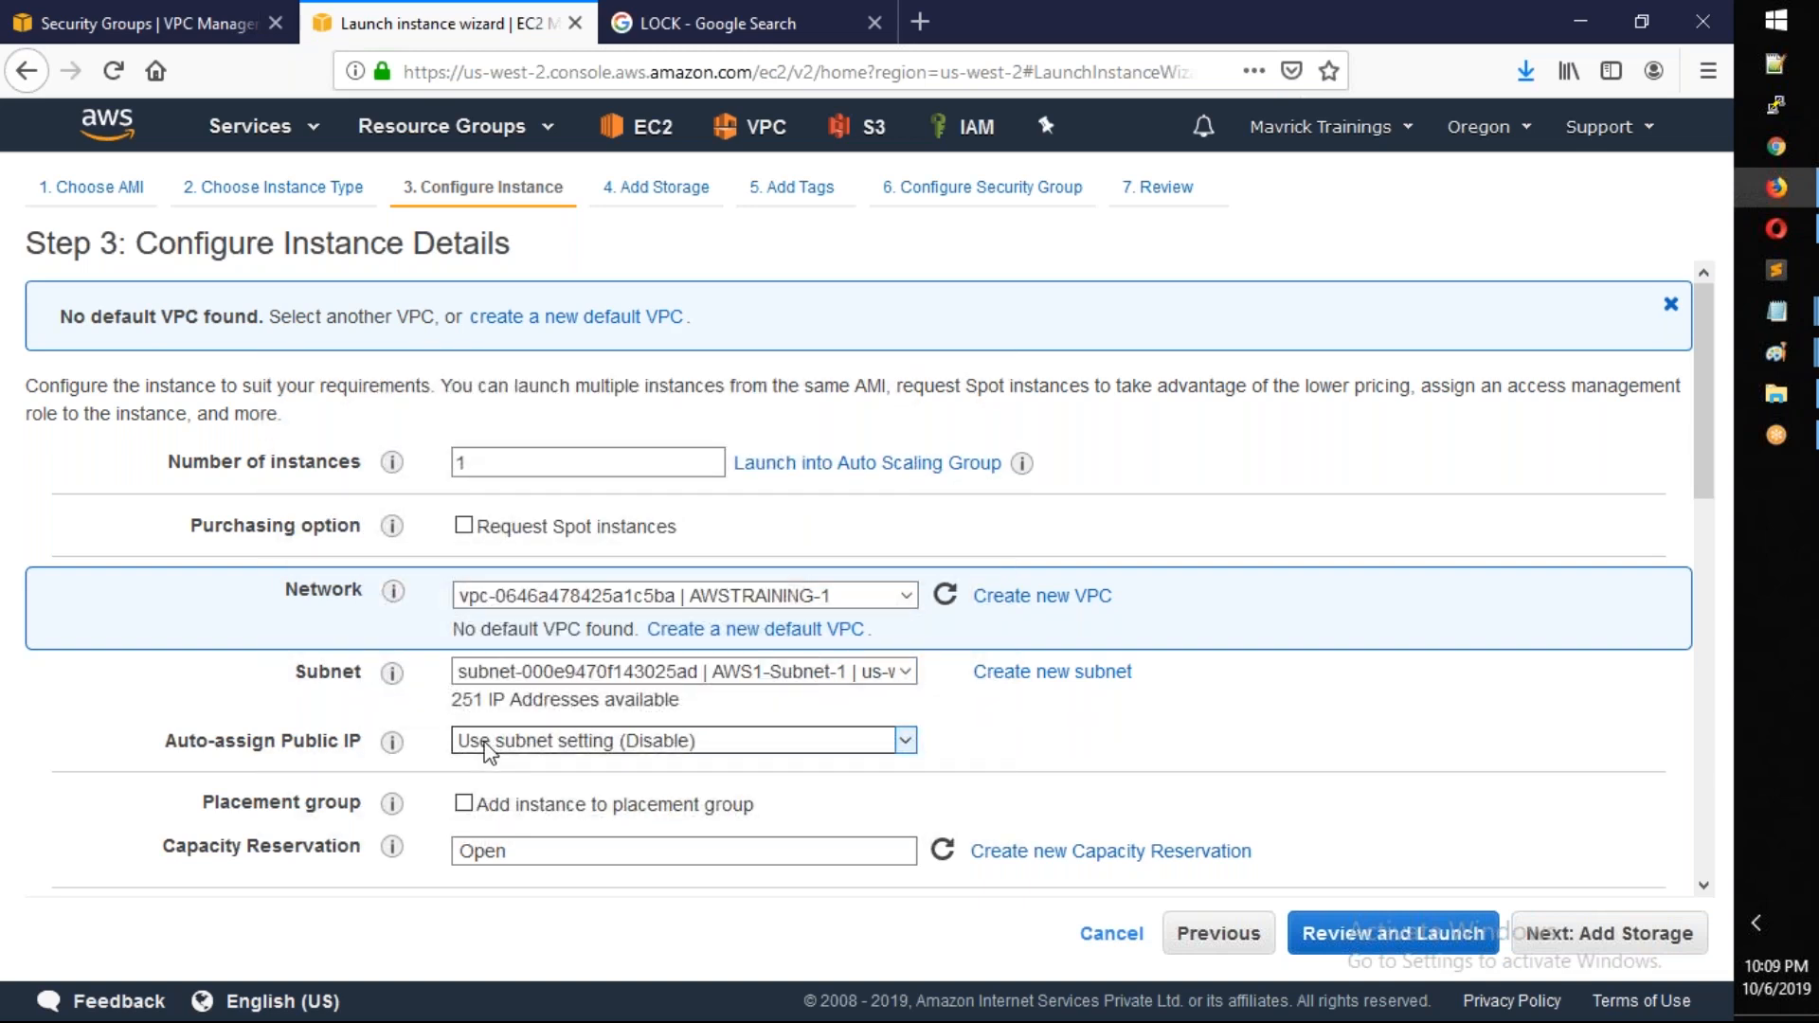
Enable auto-assigning a public IP, set eth0's primary IP to 10.1.1.100 and continue to the storage settings
{"action": "left_click", "coordinate": [486, 744]}
{"action": "left_click", "coordinate": [499, 806]}
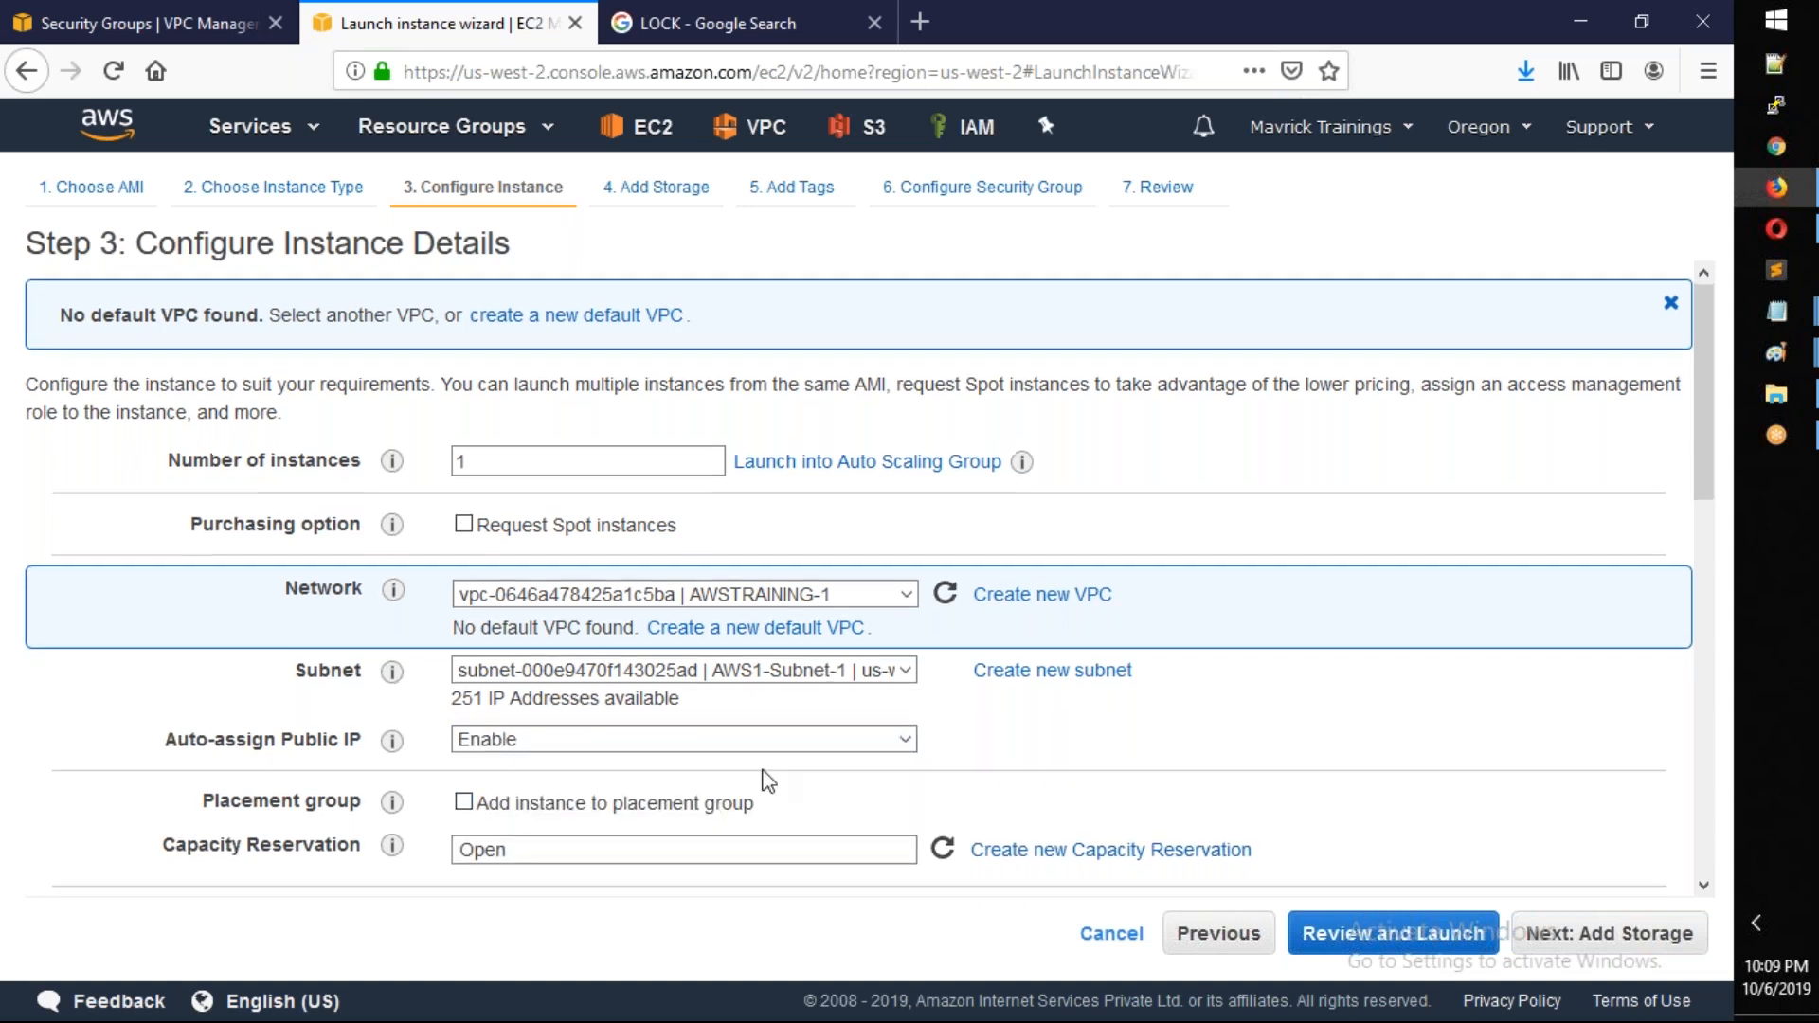
{"action": "scroll", "coordinate": [767, 781], "scroll_direction": "down", "scroll_amount": 5}
{"action": "scroll", "coordinate": [767, 782], "scroll_direction": "down", "scroll_amount": 2}
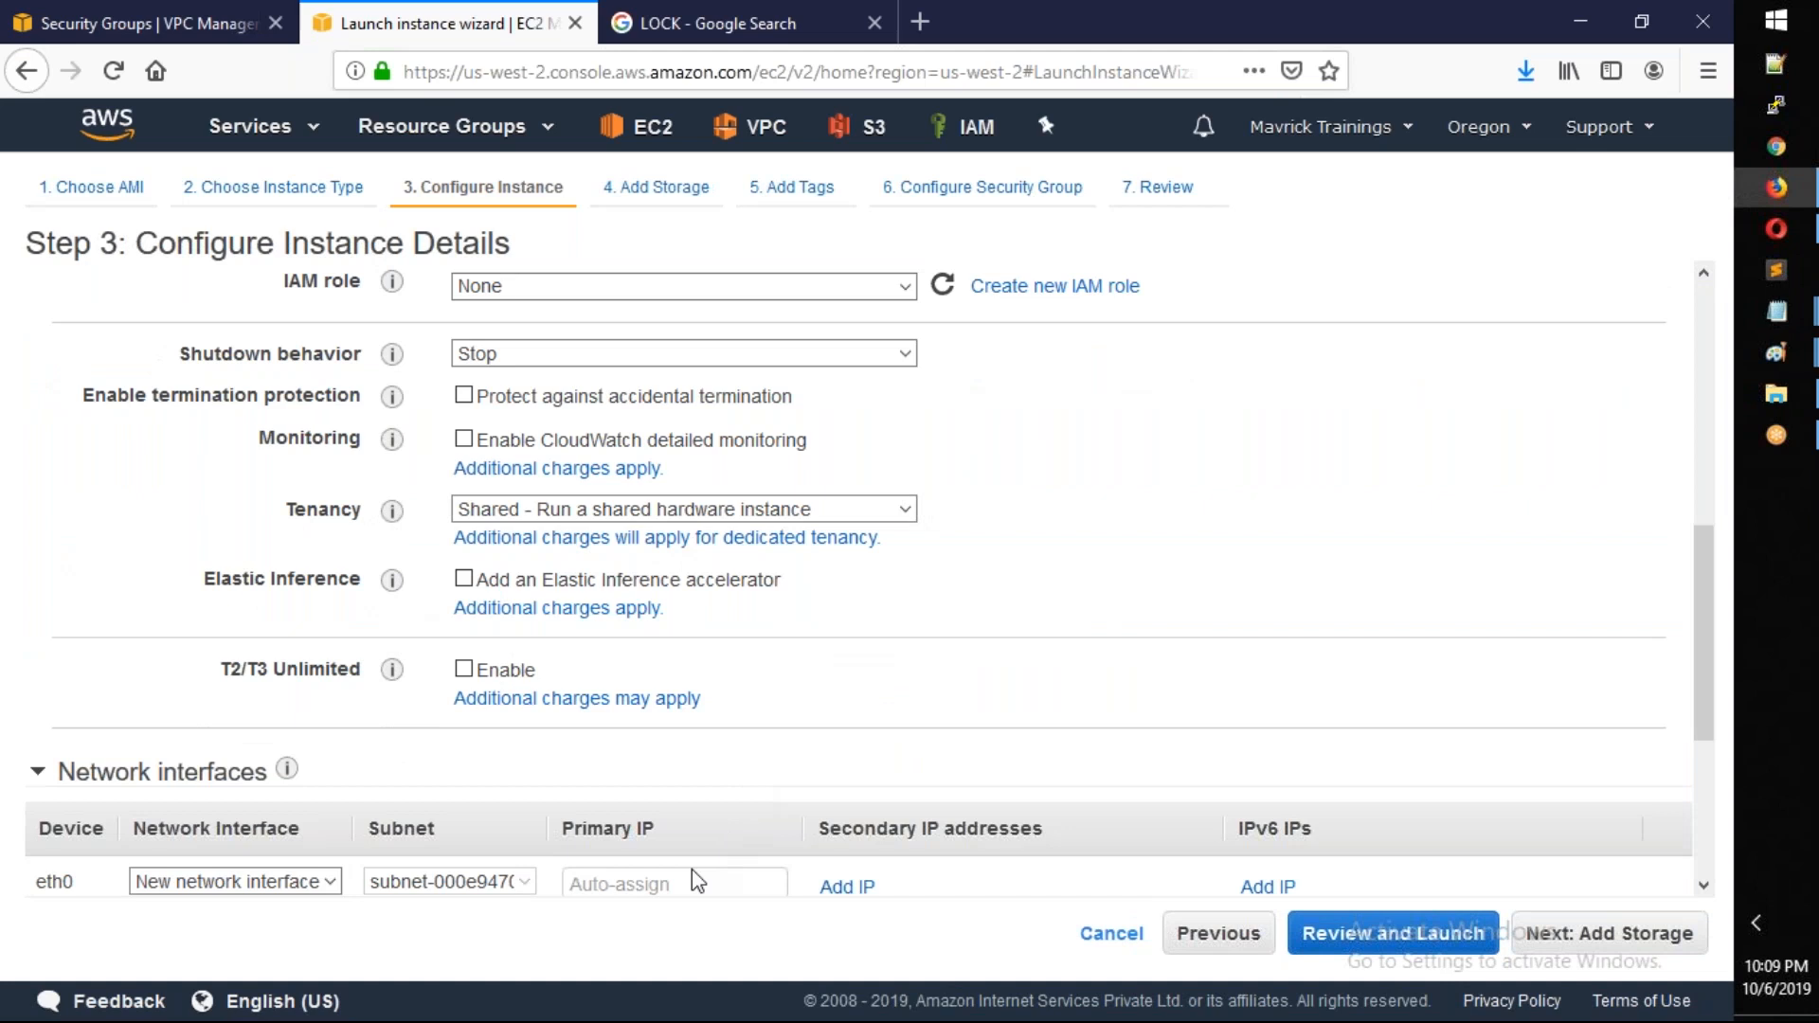
{"action": "scroll", "coordinate": [667, 824], "scroll_direction": "down", "scroll_amount": 2}
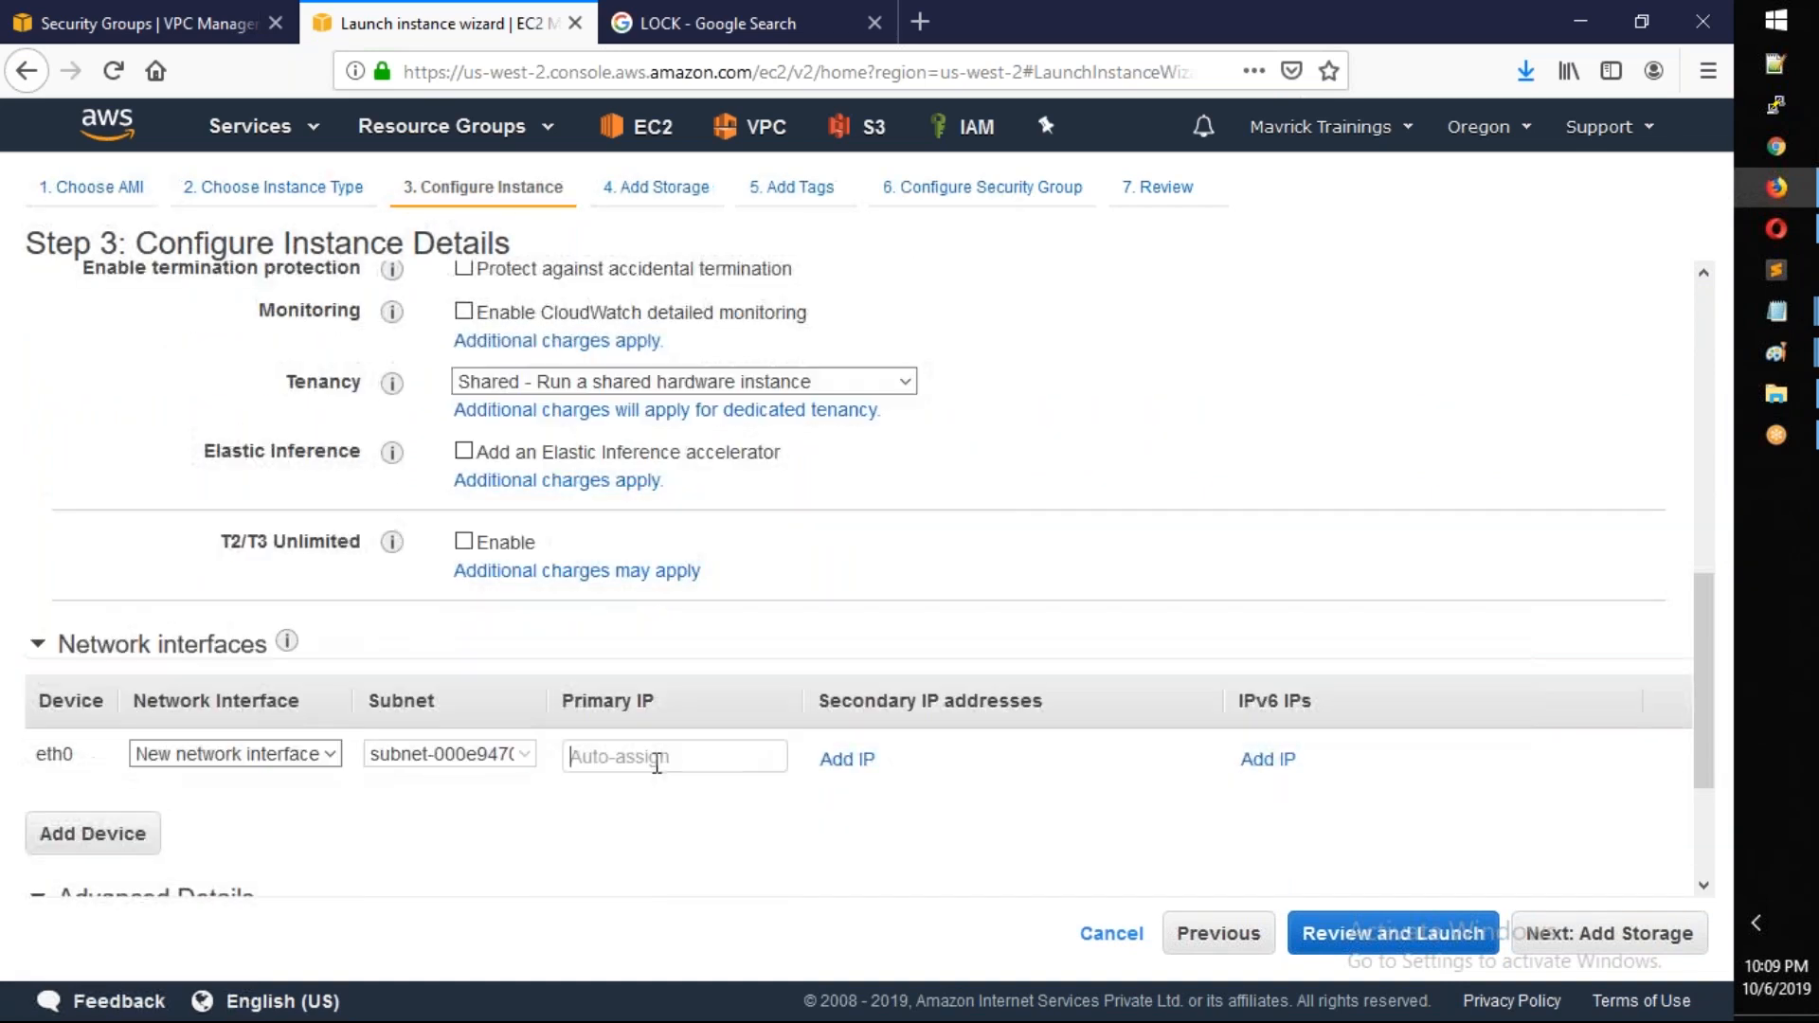
{"action": "left_click", "coordinate": [657, 764]}
{"action": "type", "text": "10.1.1.100"}
{"action": "key", "text": "Tab"}
{"action": "left_click", "coordinate": [1601, 933]}
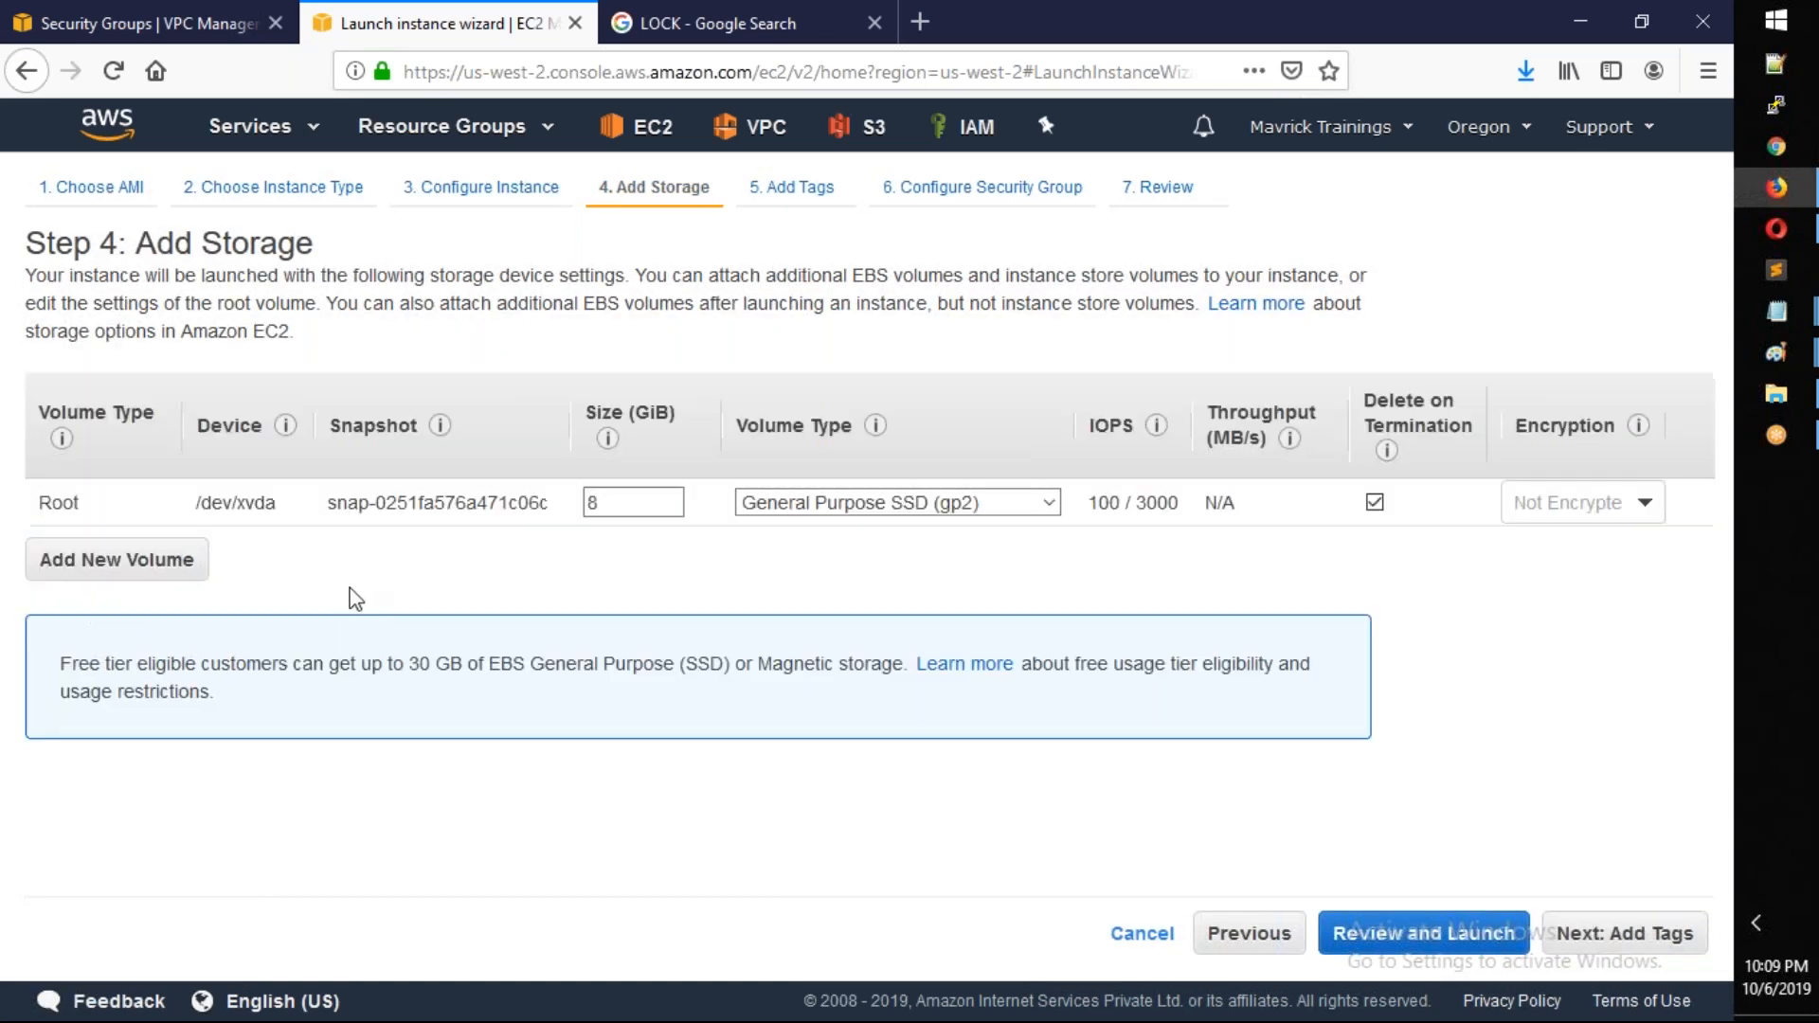
Keep the default storage and add a Name tag with the value VPC1-Server1 copied from the notes, continuing to the security group settings
{"action": "left_click", "coordinate": [1591, 937]}
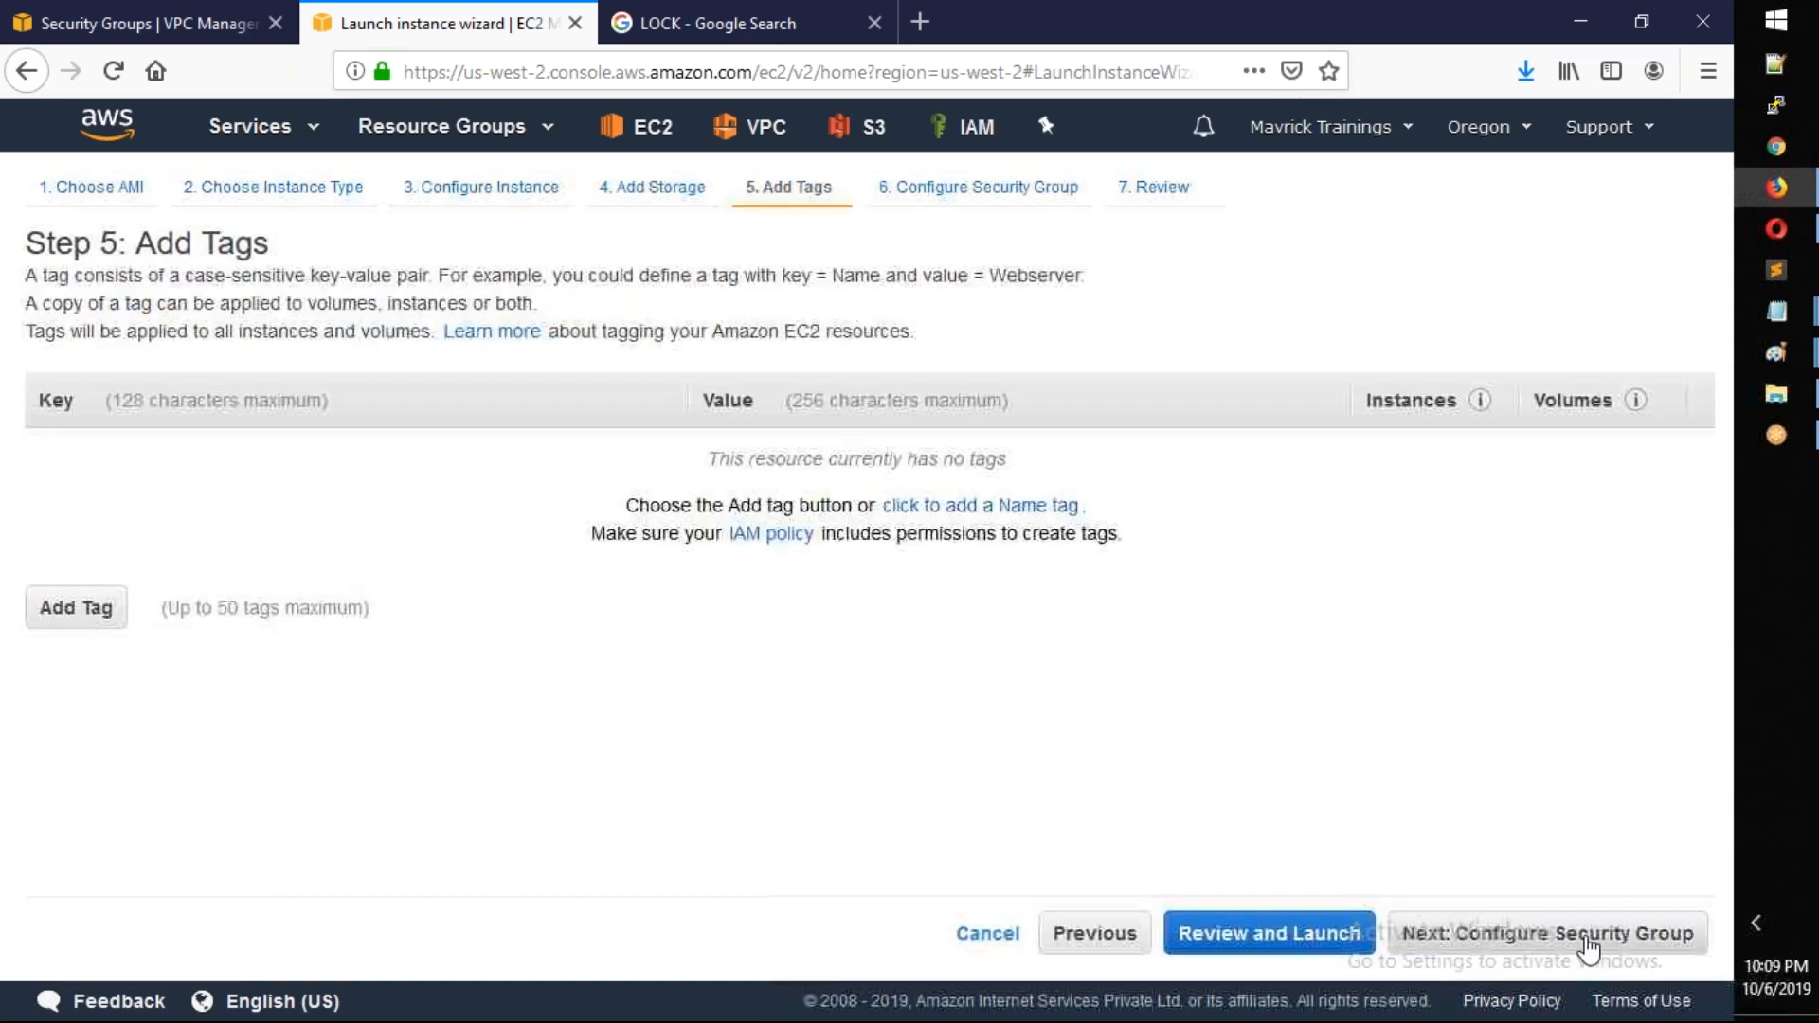
{"action": "left_click", "coordinate": [68, 609]}
{"action": "type", "text": "Name"}
{"action": "key", "text": "Tab"}
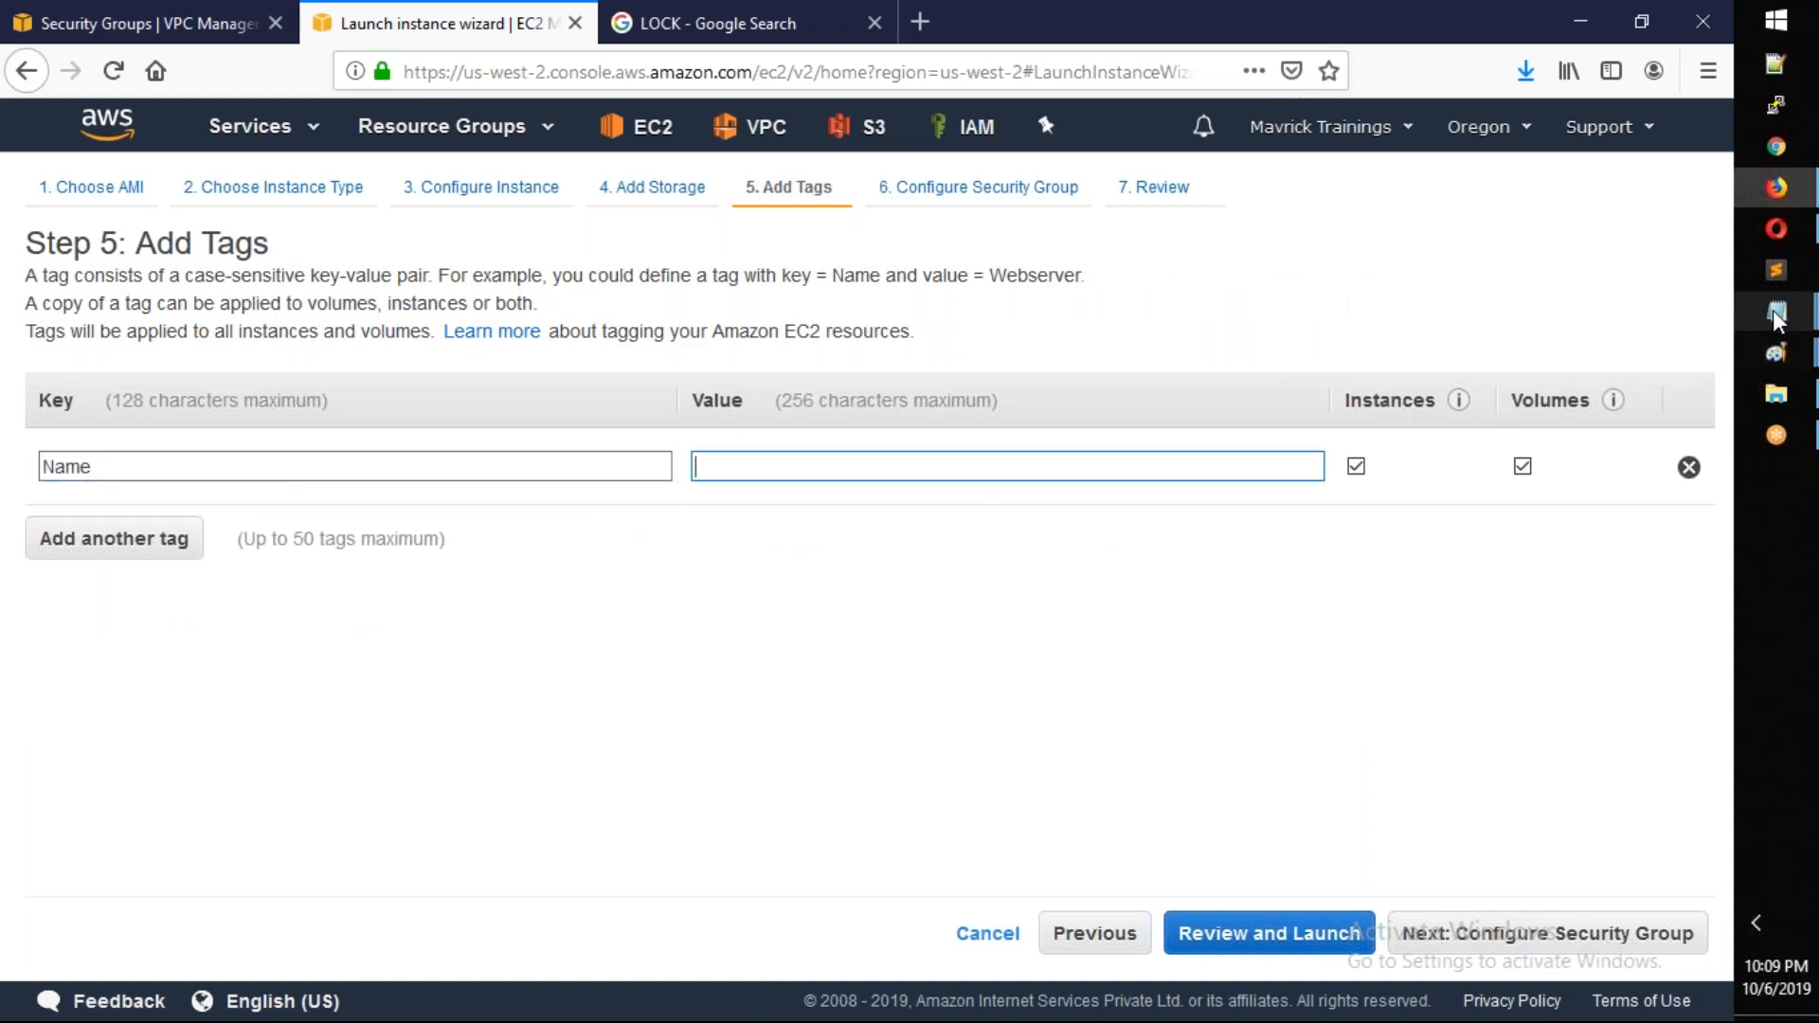
{"action": "mouse_move", "coordinate": [1778, 318]}
{"action": "left_click", "coordinate": [1556, 443]}
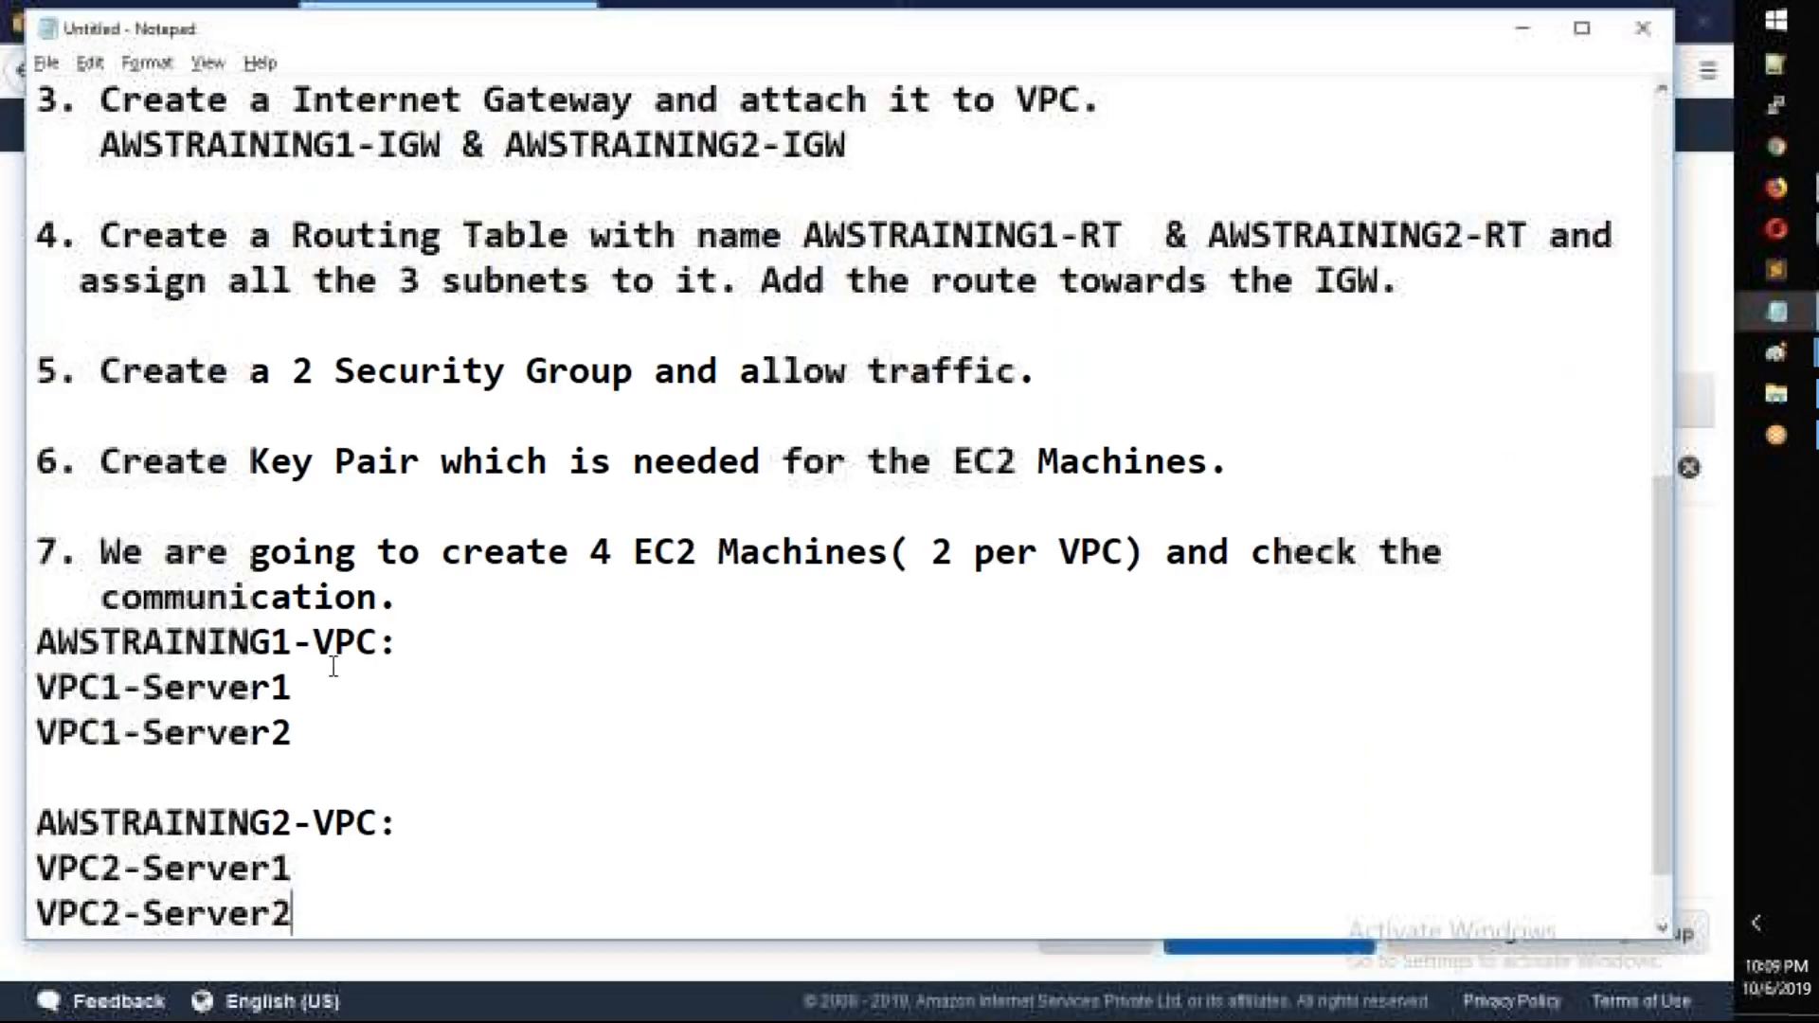
{"action": "left_click_drag", "start_coordinate": [333, 666], "coordinate": [34, 696]}
{"action": "key", "text": "ctrl+c"}
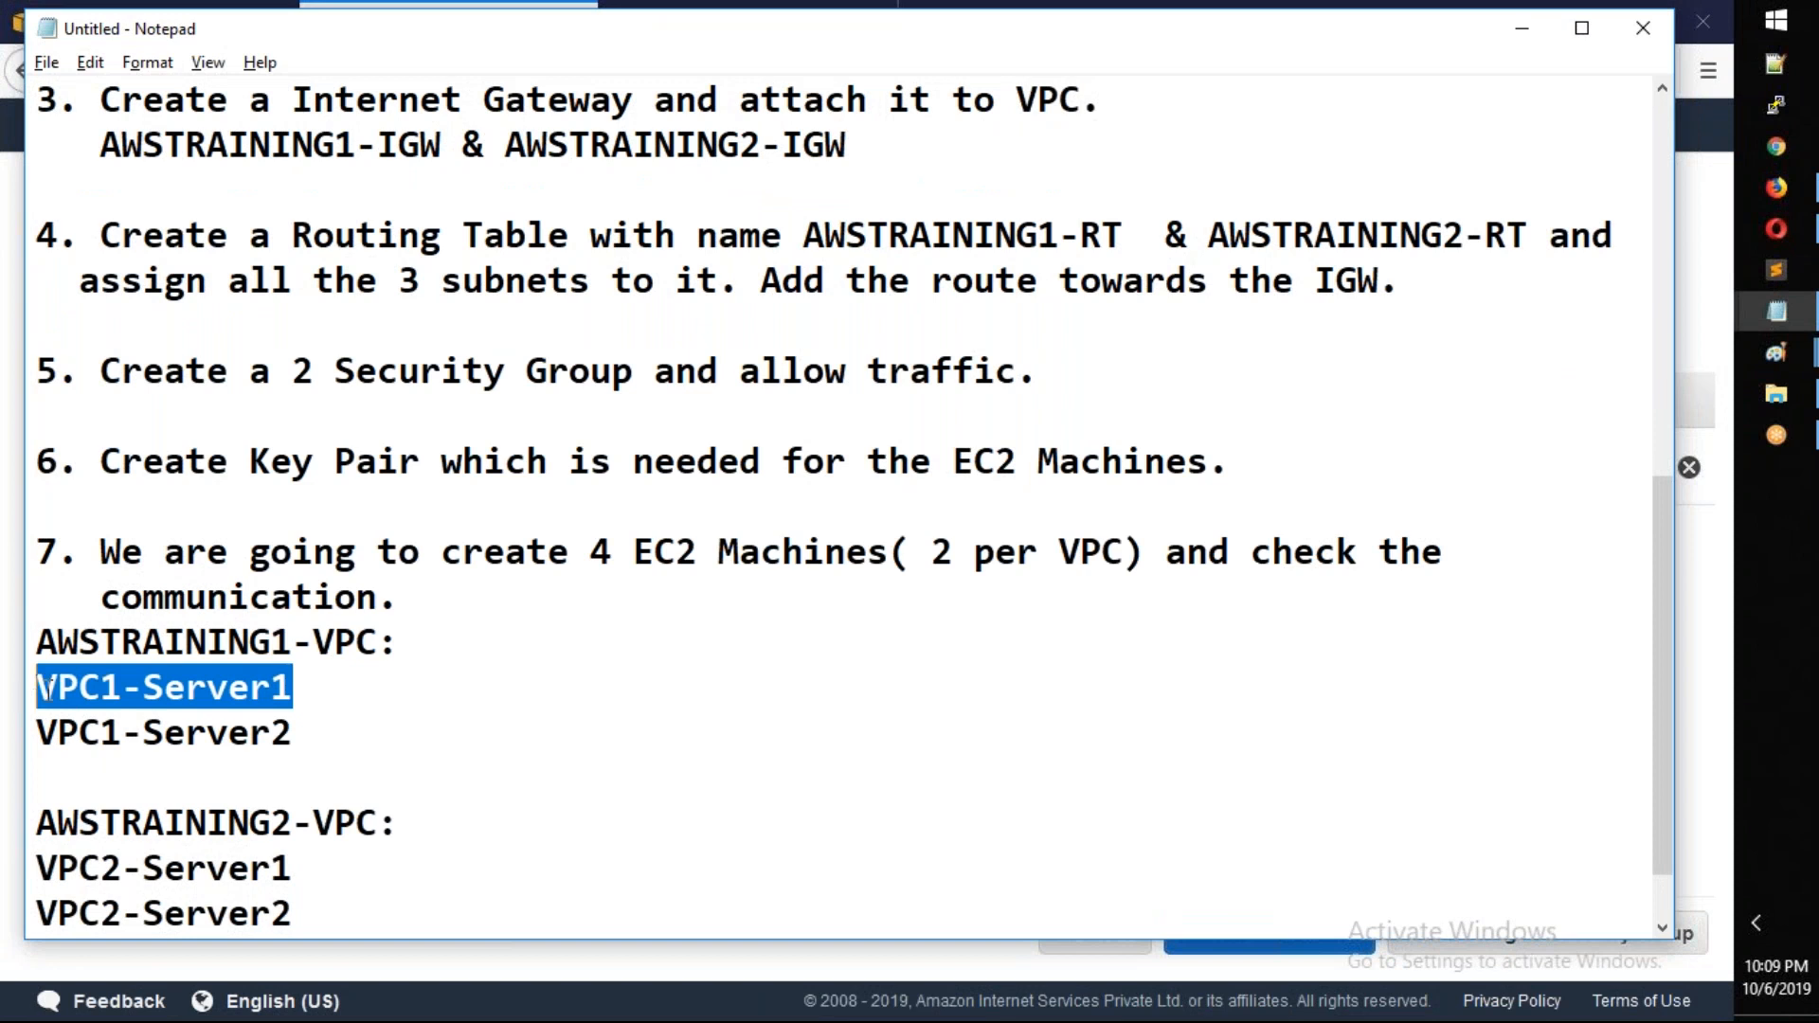
{"action": "key", "text": "alt+Tab"}
{"action": "key", "text": "ctrl+v"}
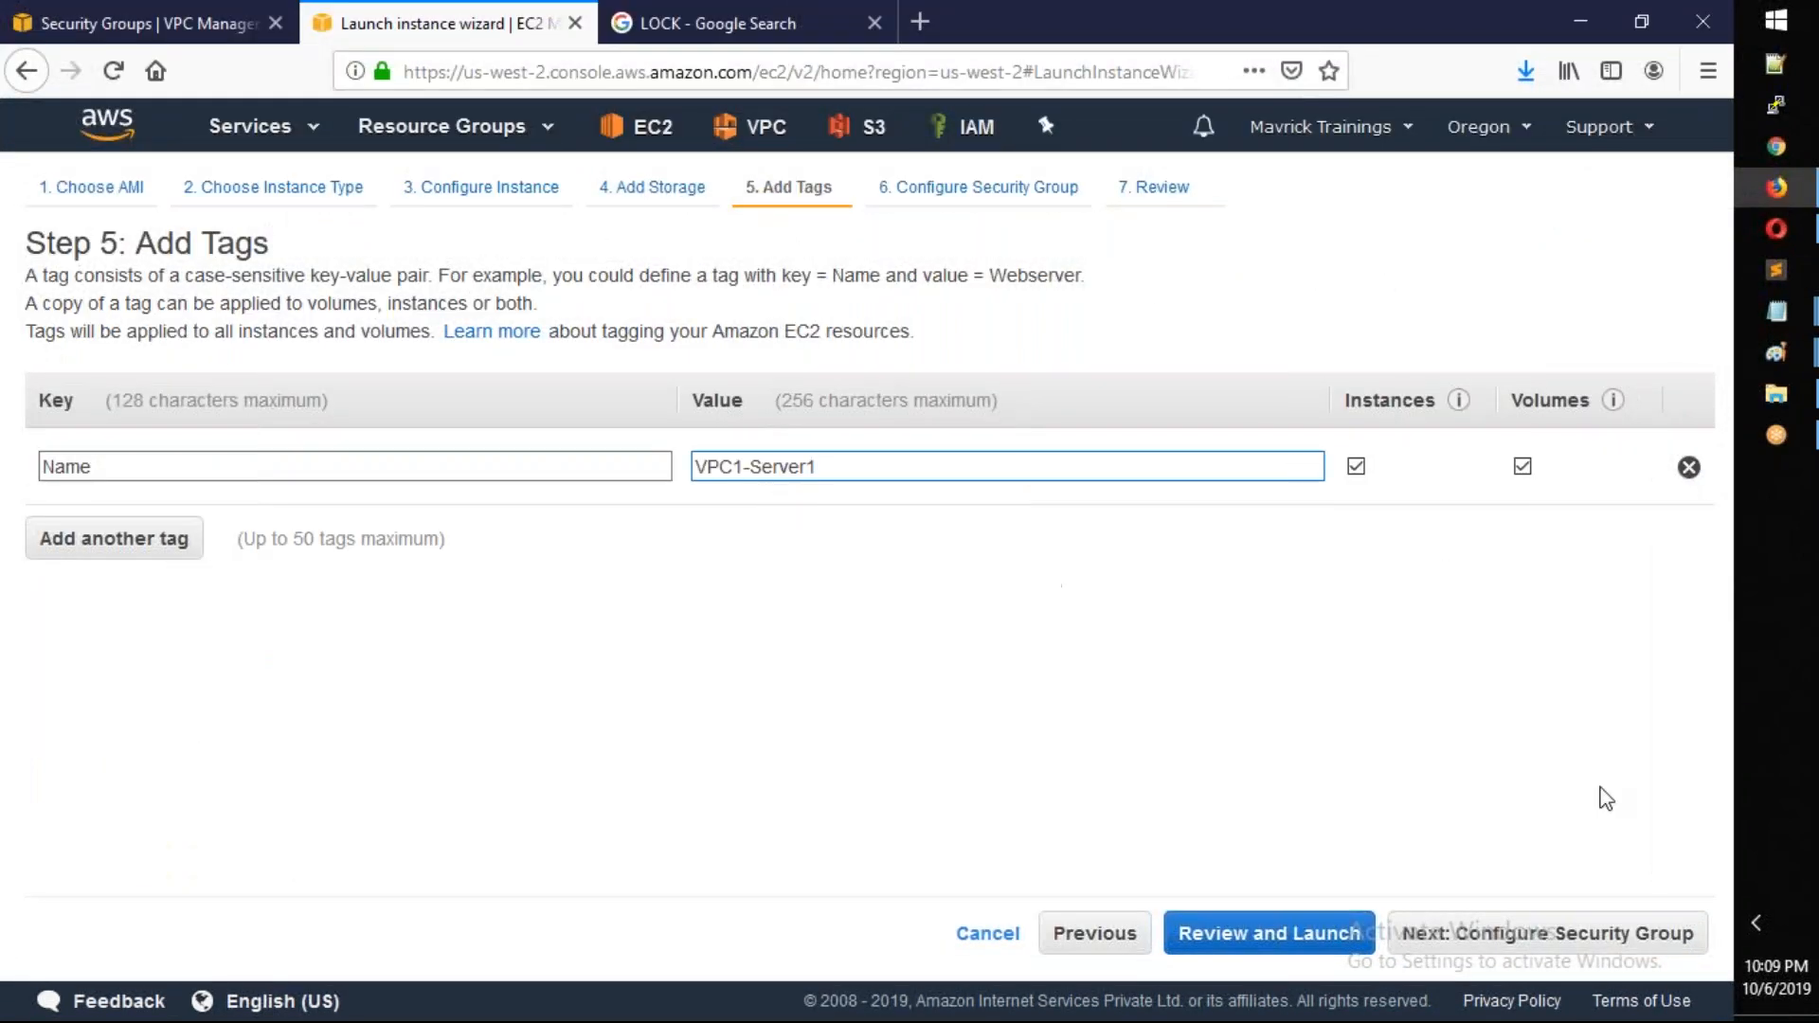
{"action": "left_click", "coordinate": [1547, 933]}
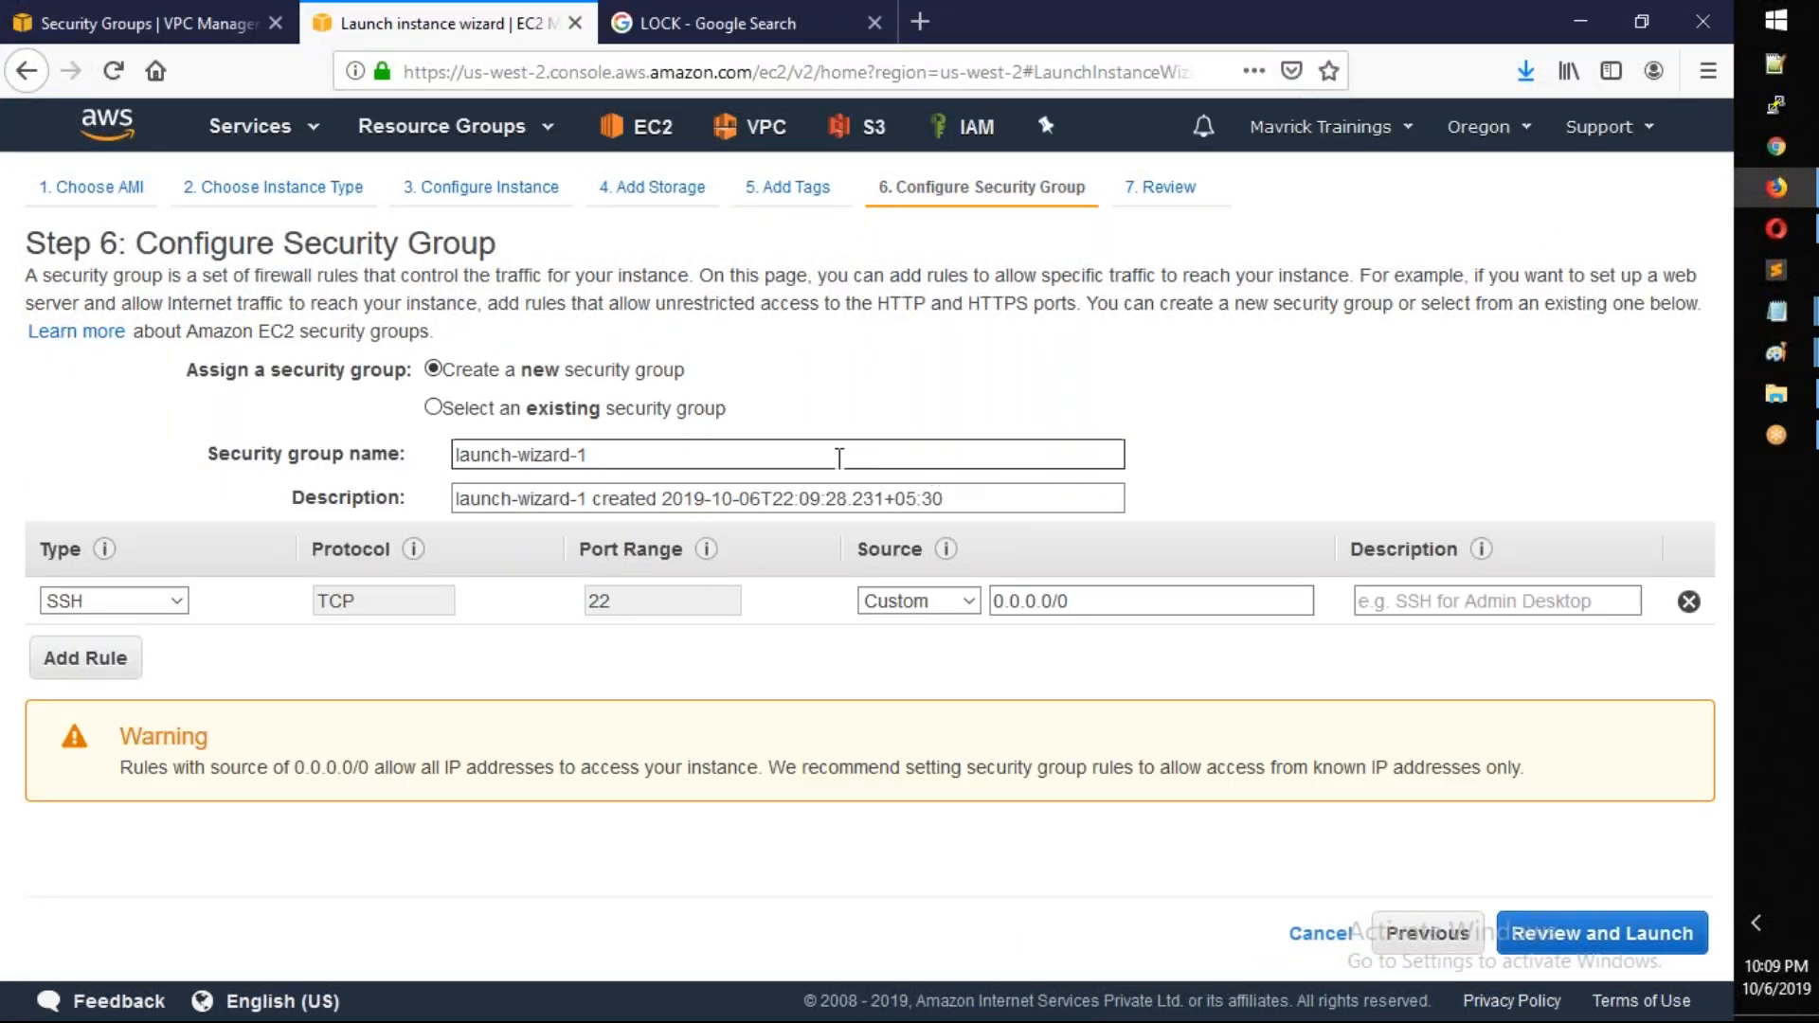
Assign the existing security group AWSTRAINING1-SG1 to the instance and continue to the launch review
{"action": "left_click", "coordinate": [485, 412]}
{"action": "left_click_drag", "start_coordinate": [790, 516], "coordinate": [580, 520]}
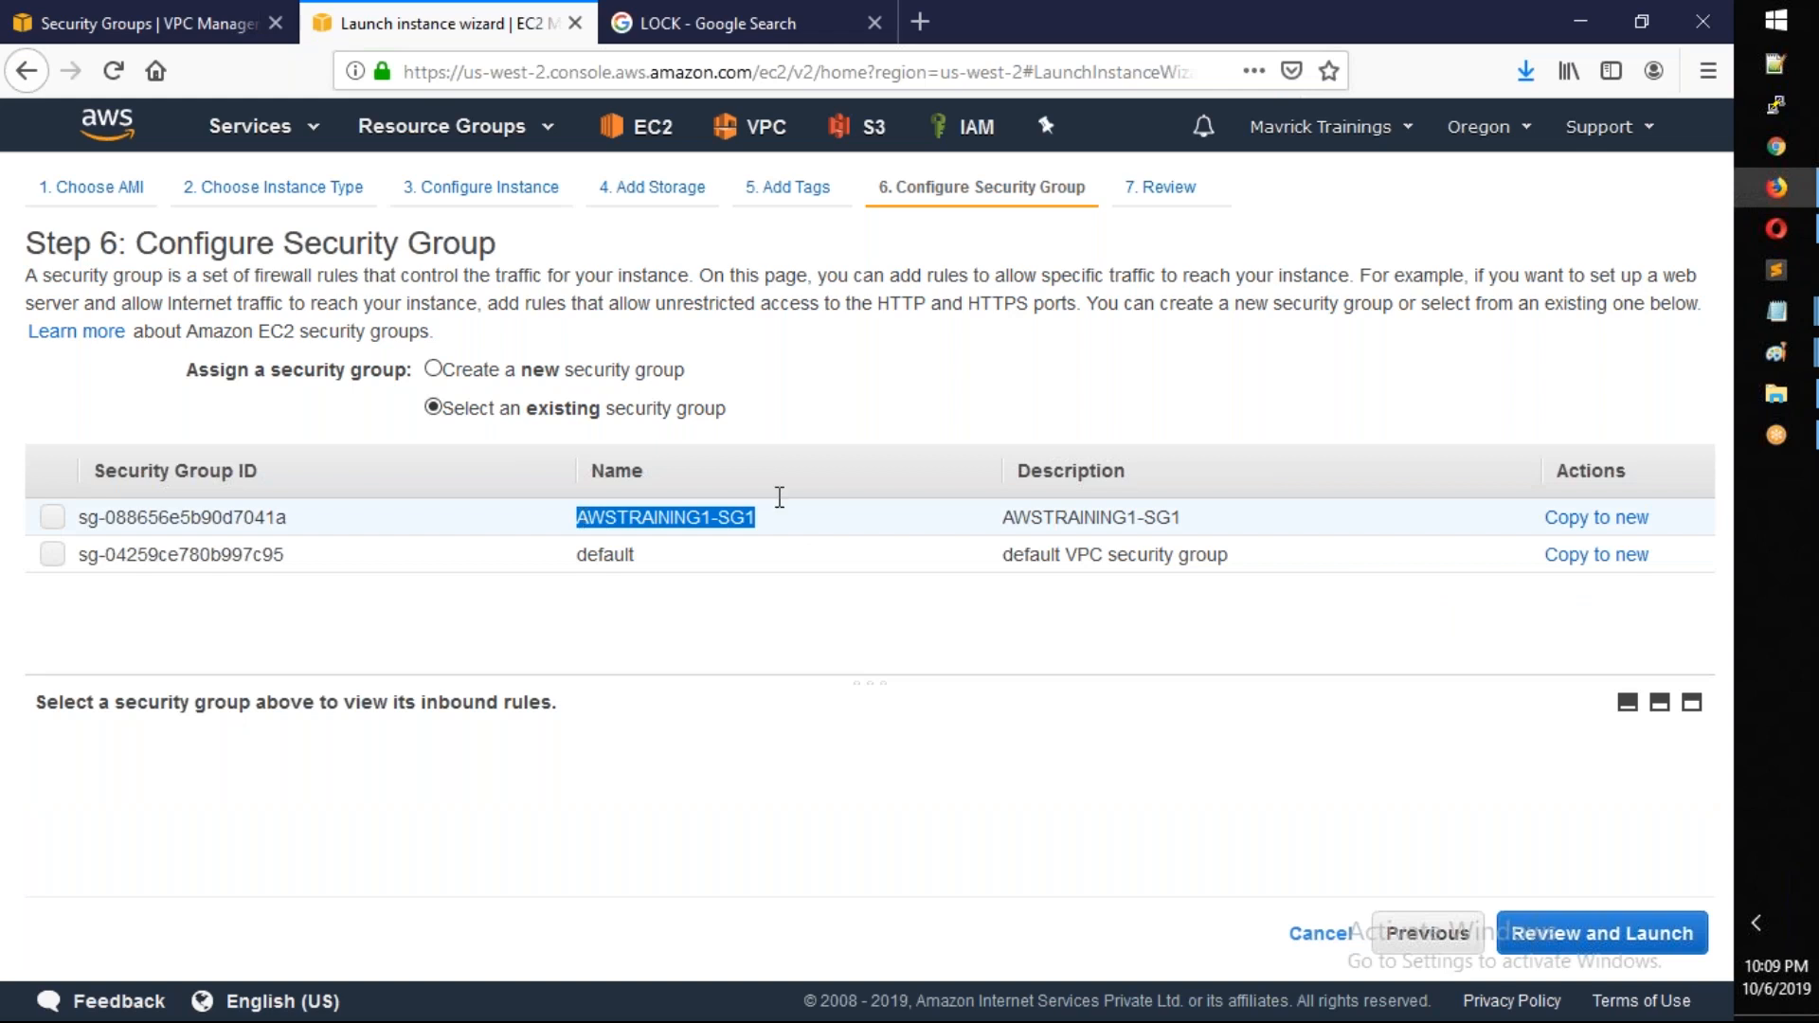
{"action": "left_click", "coordinate": [803, 526]}
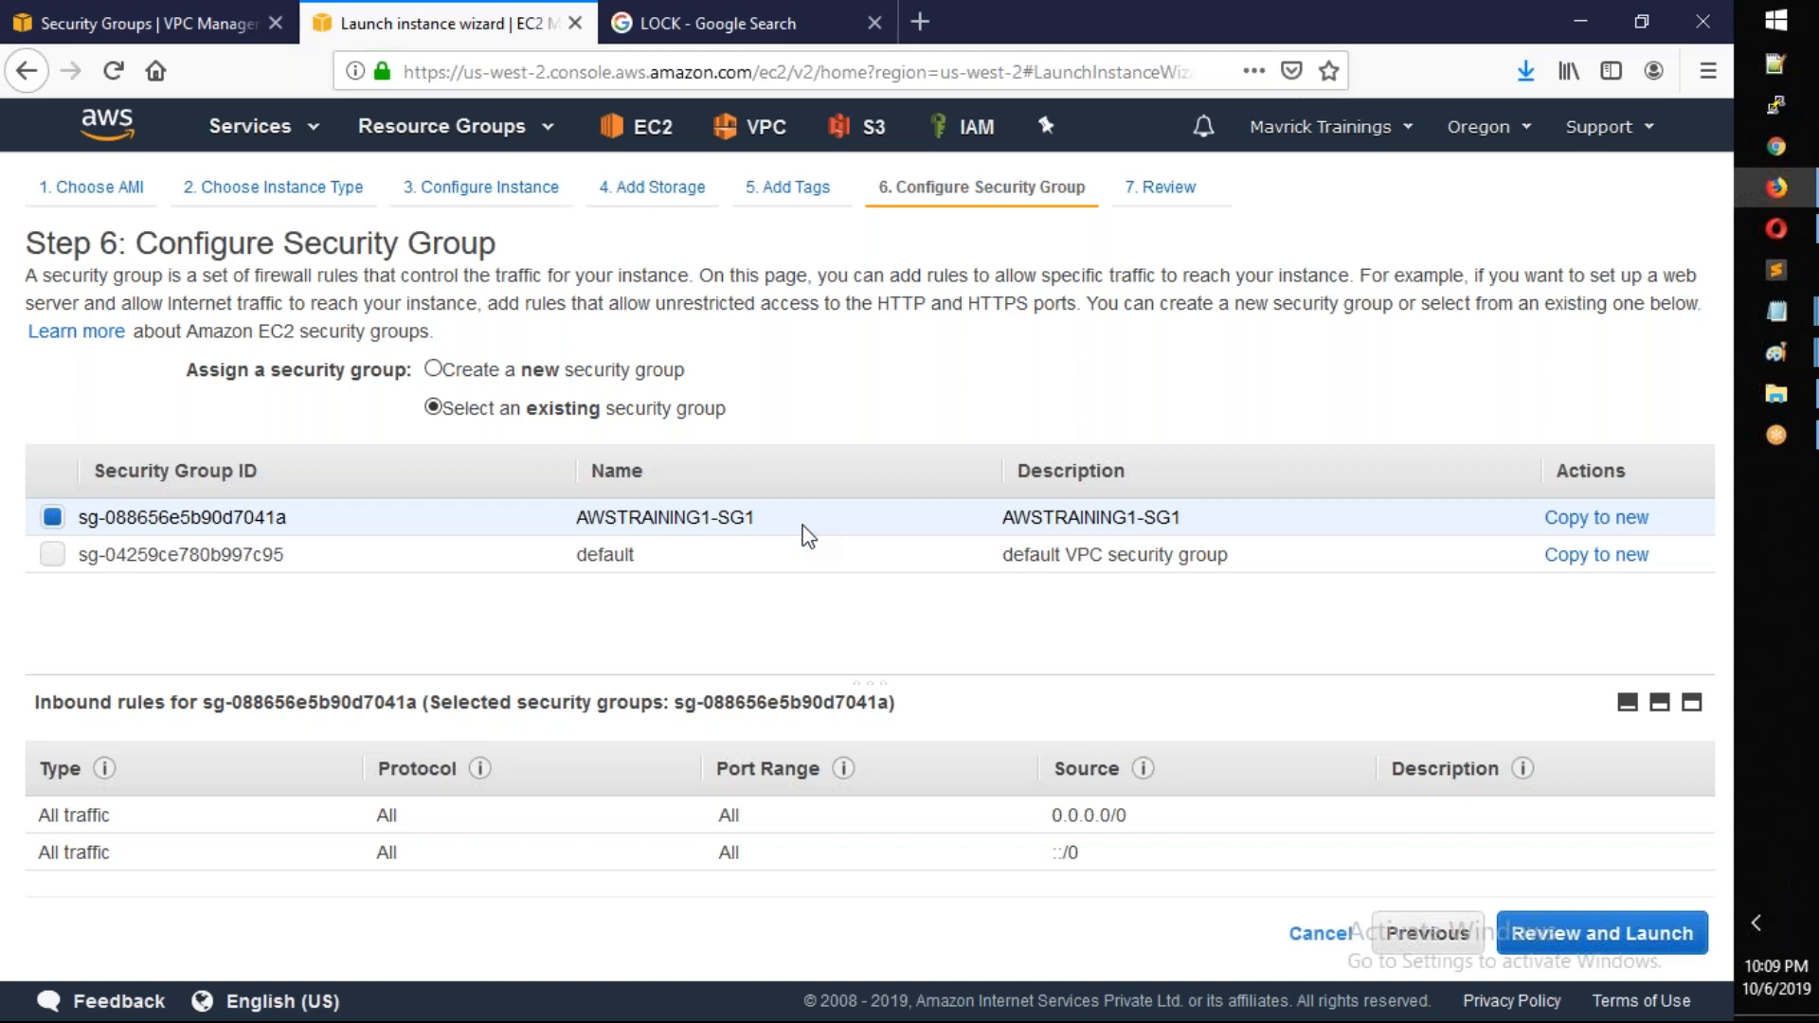
{"action": "left_click", "coordinate": [1554, 936]}
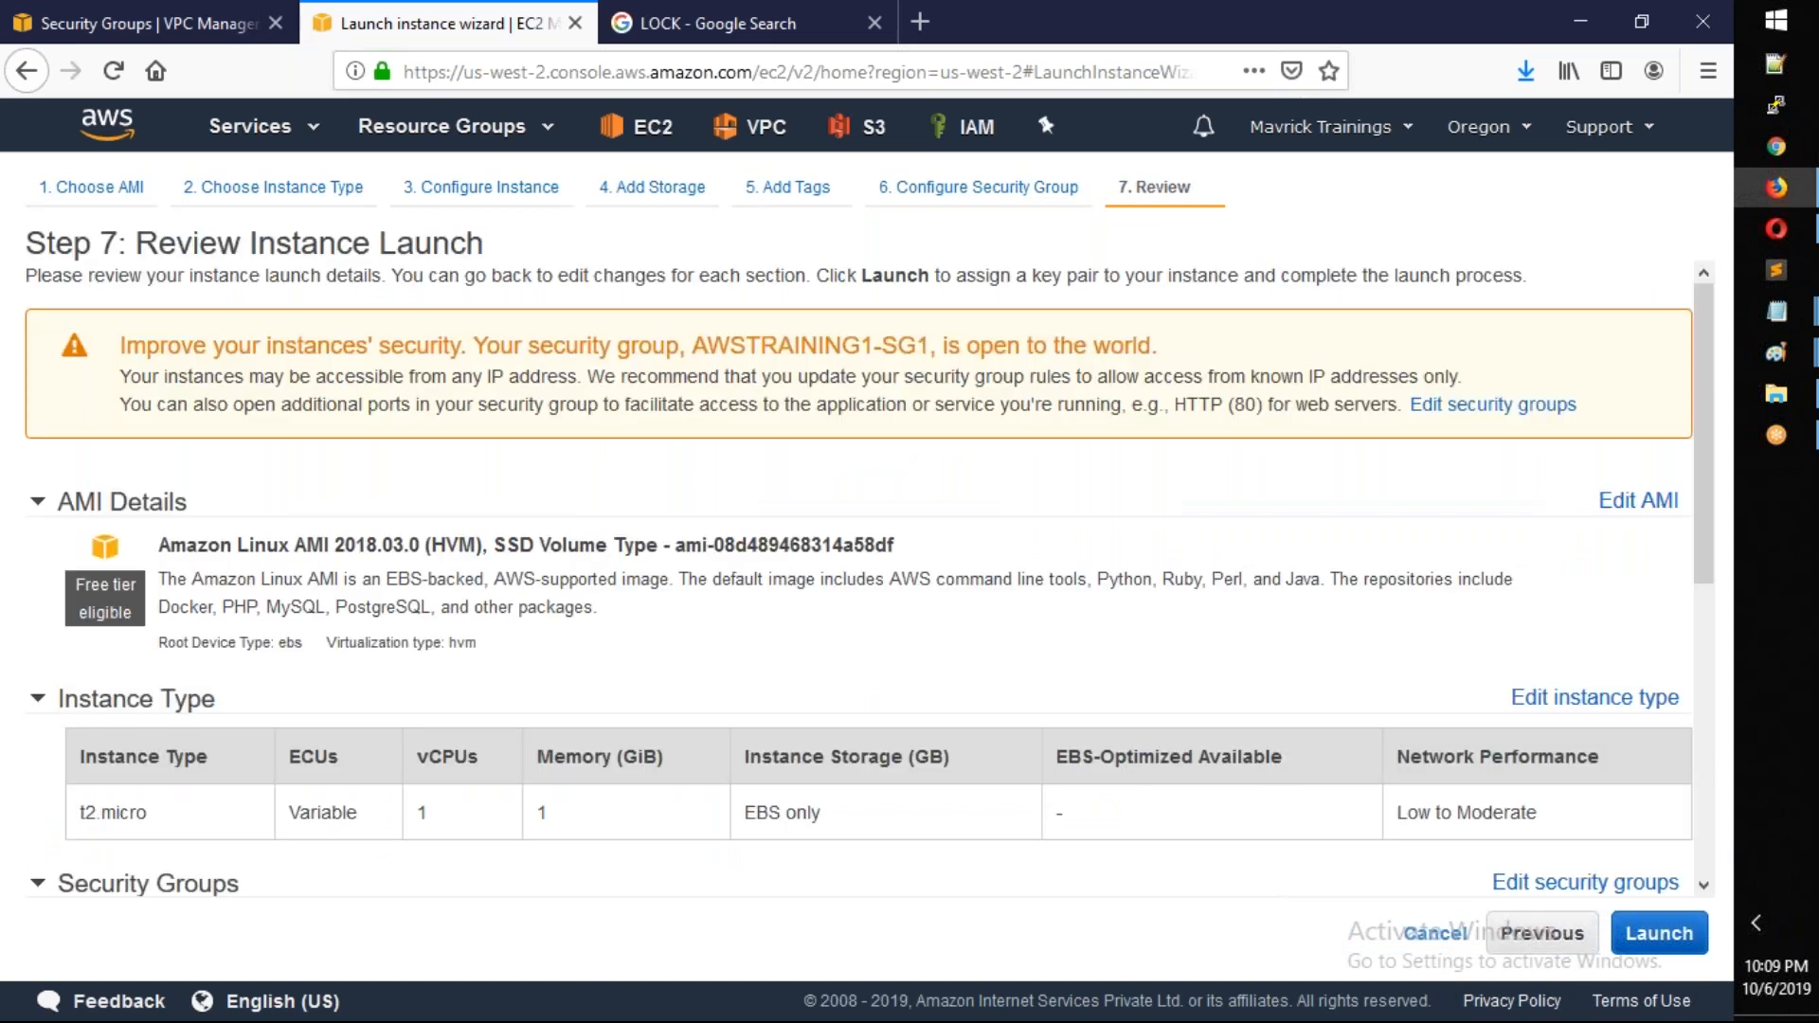
Launch the instance with the existing key pair, acknowledging access to its private key file
{"action": "left_click", "coordinate": [1631, 921]}
{"action": "left_click", "coordinate": [685, 687]}
{"action": "left_click", "coordinate": [535, 654]}
{"action": "left_click", "coordinate": [536, 678]}
{"action": "left_click", "coordinate": [1170, 803]}
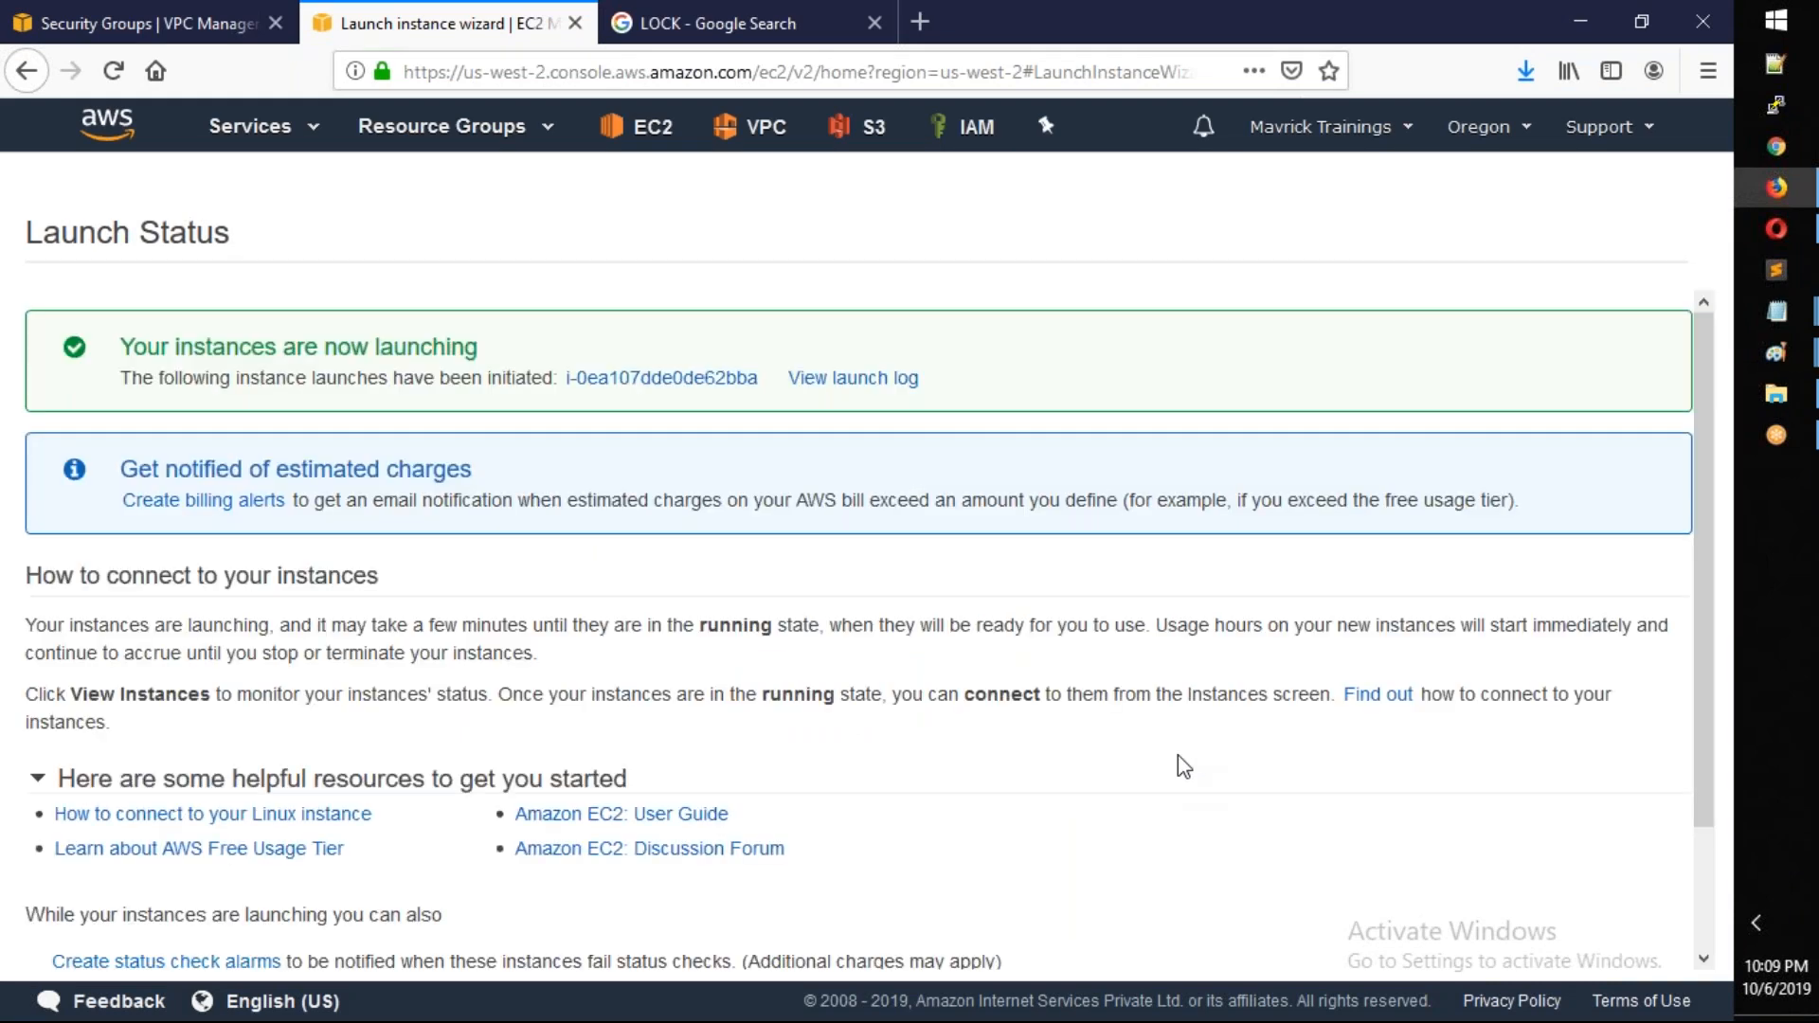
Return to the instances list and start another launch with Amazon Linux AMI 2018.03.0 and t2.micro, continuing to the instance details
{"action": "scroll", "coordinate": [1178, 771], "scroll_direction": "down", "scroll_amount": 2}
{"action": "left_click", "coordinate": [1675, 942]}
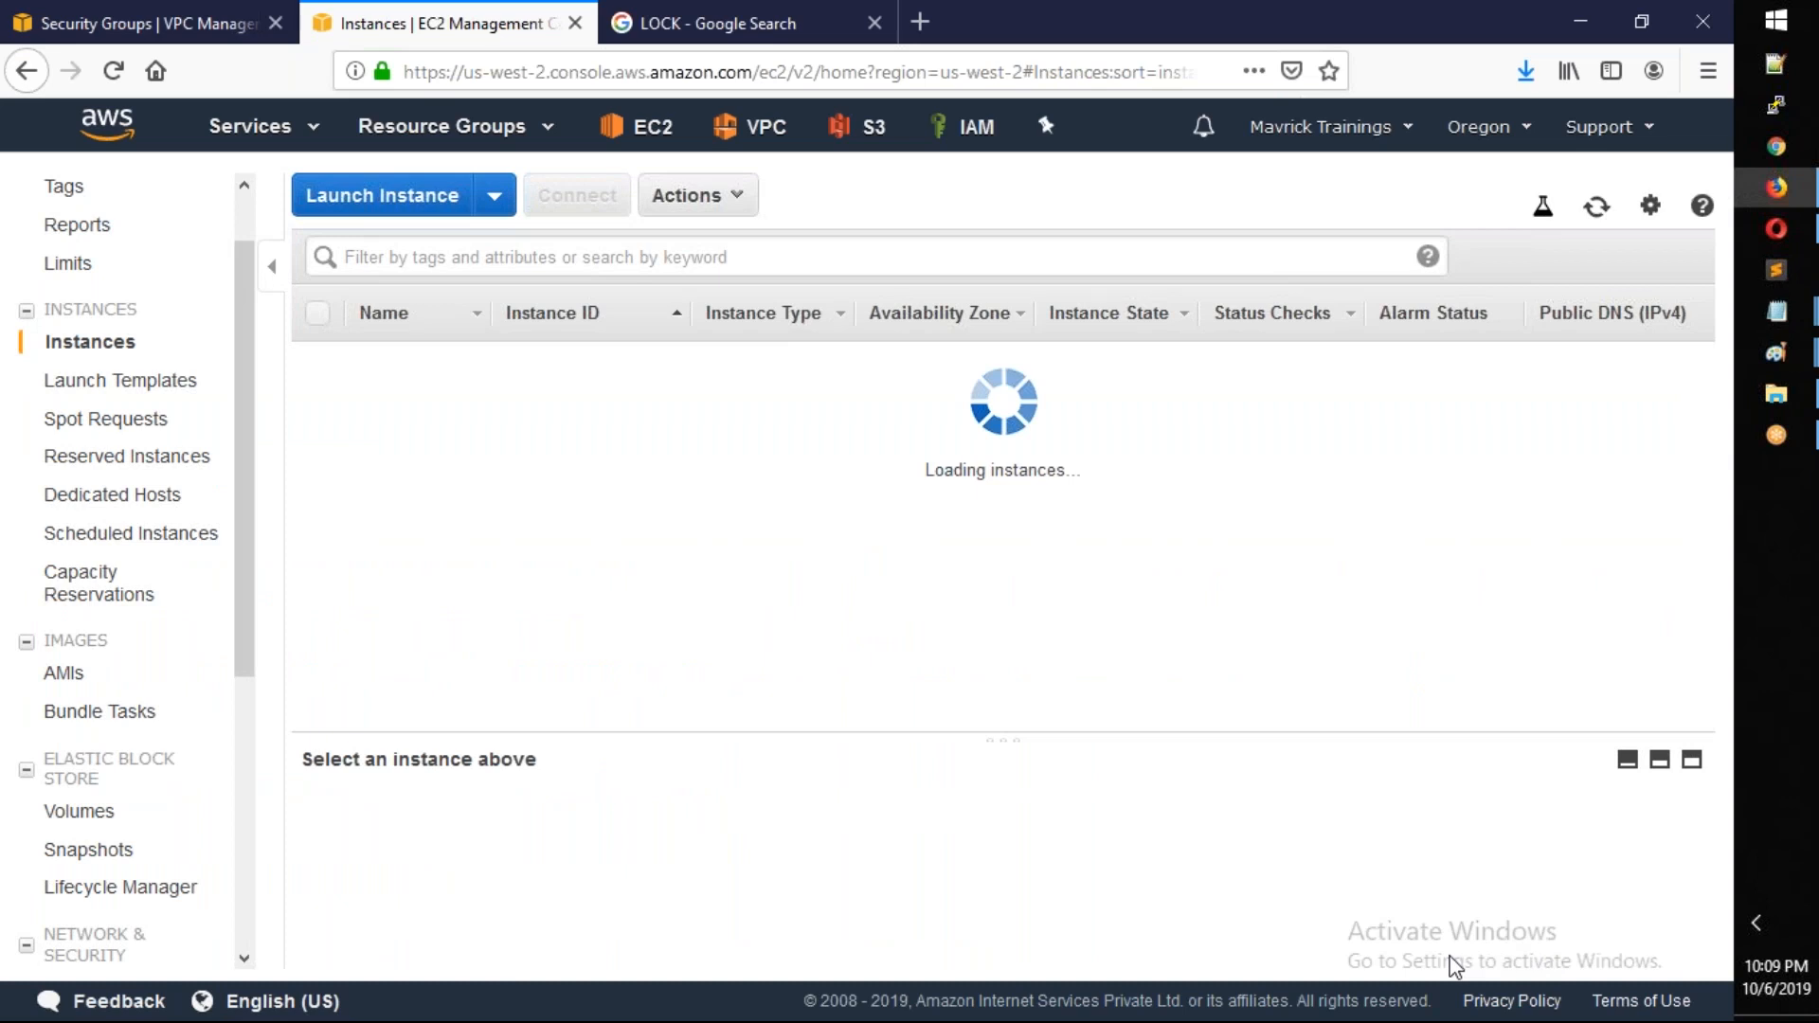
{"action": "left_click", "coordinate": [400, 214]}
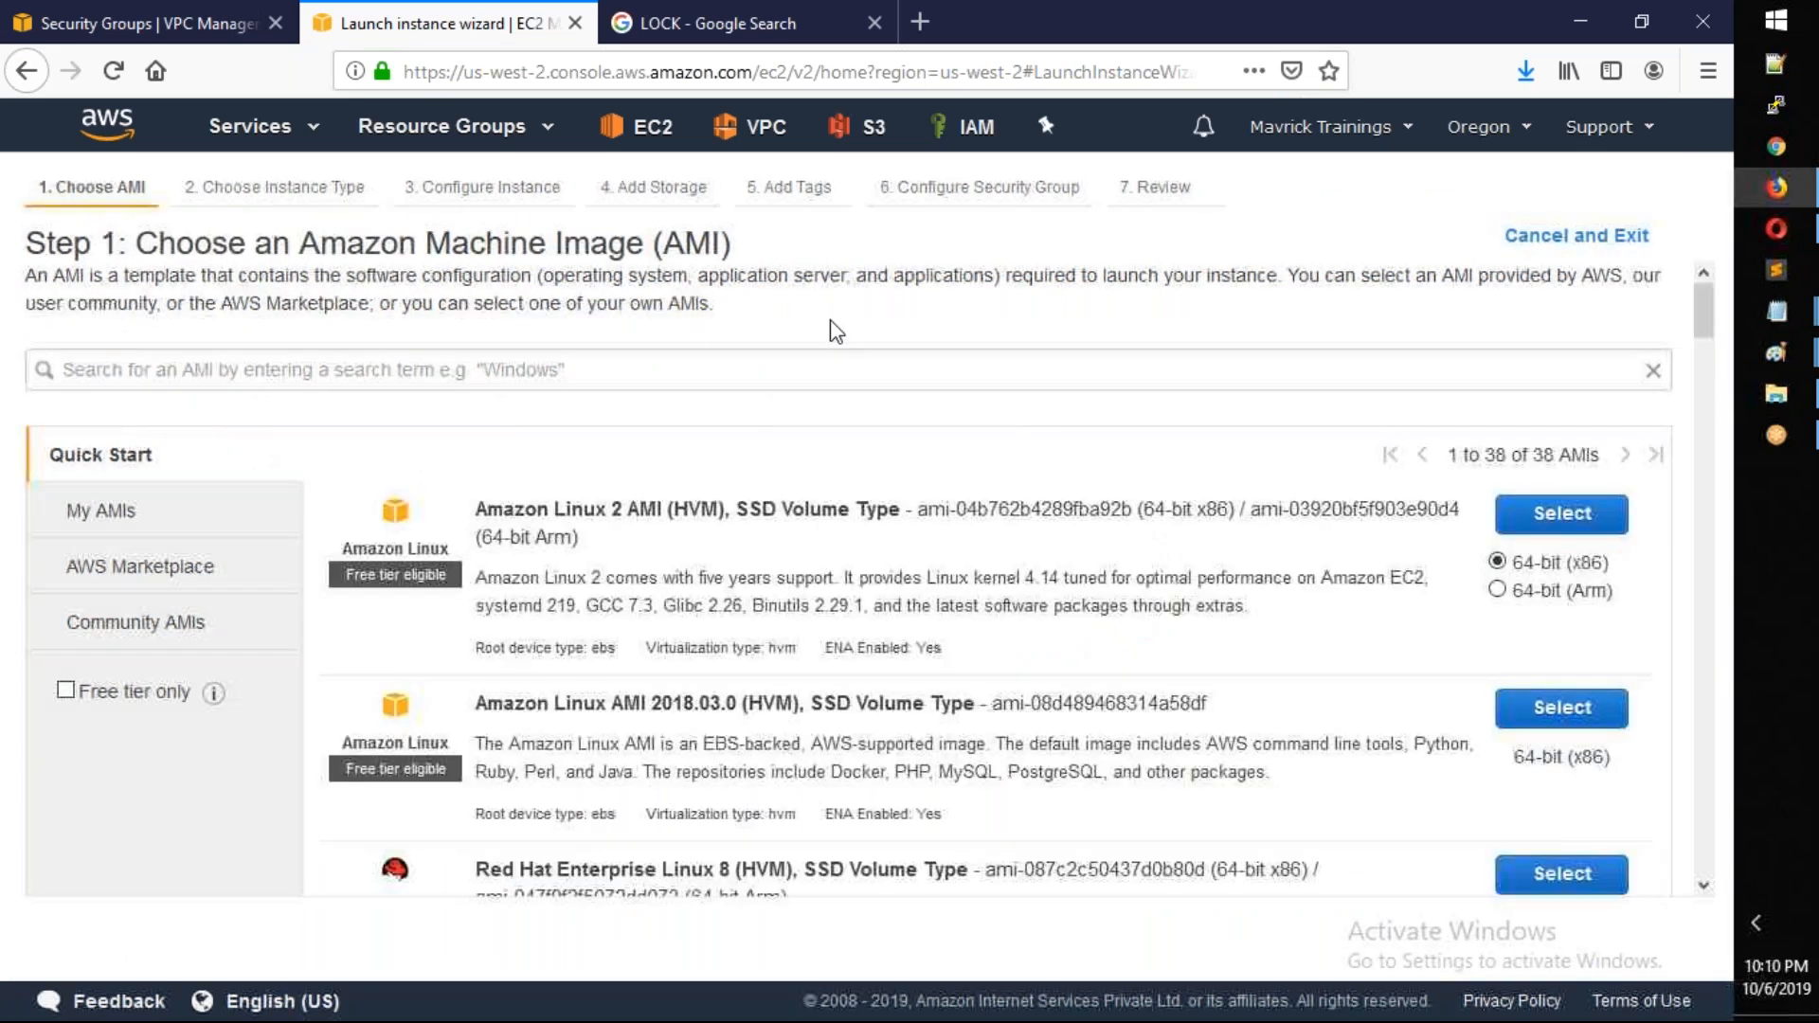
{"action": "left_click", "coordinate": [1525, 718]}
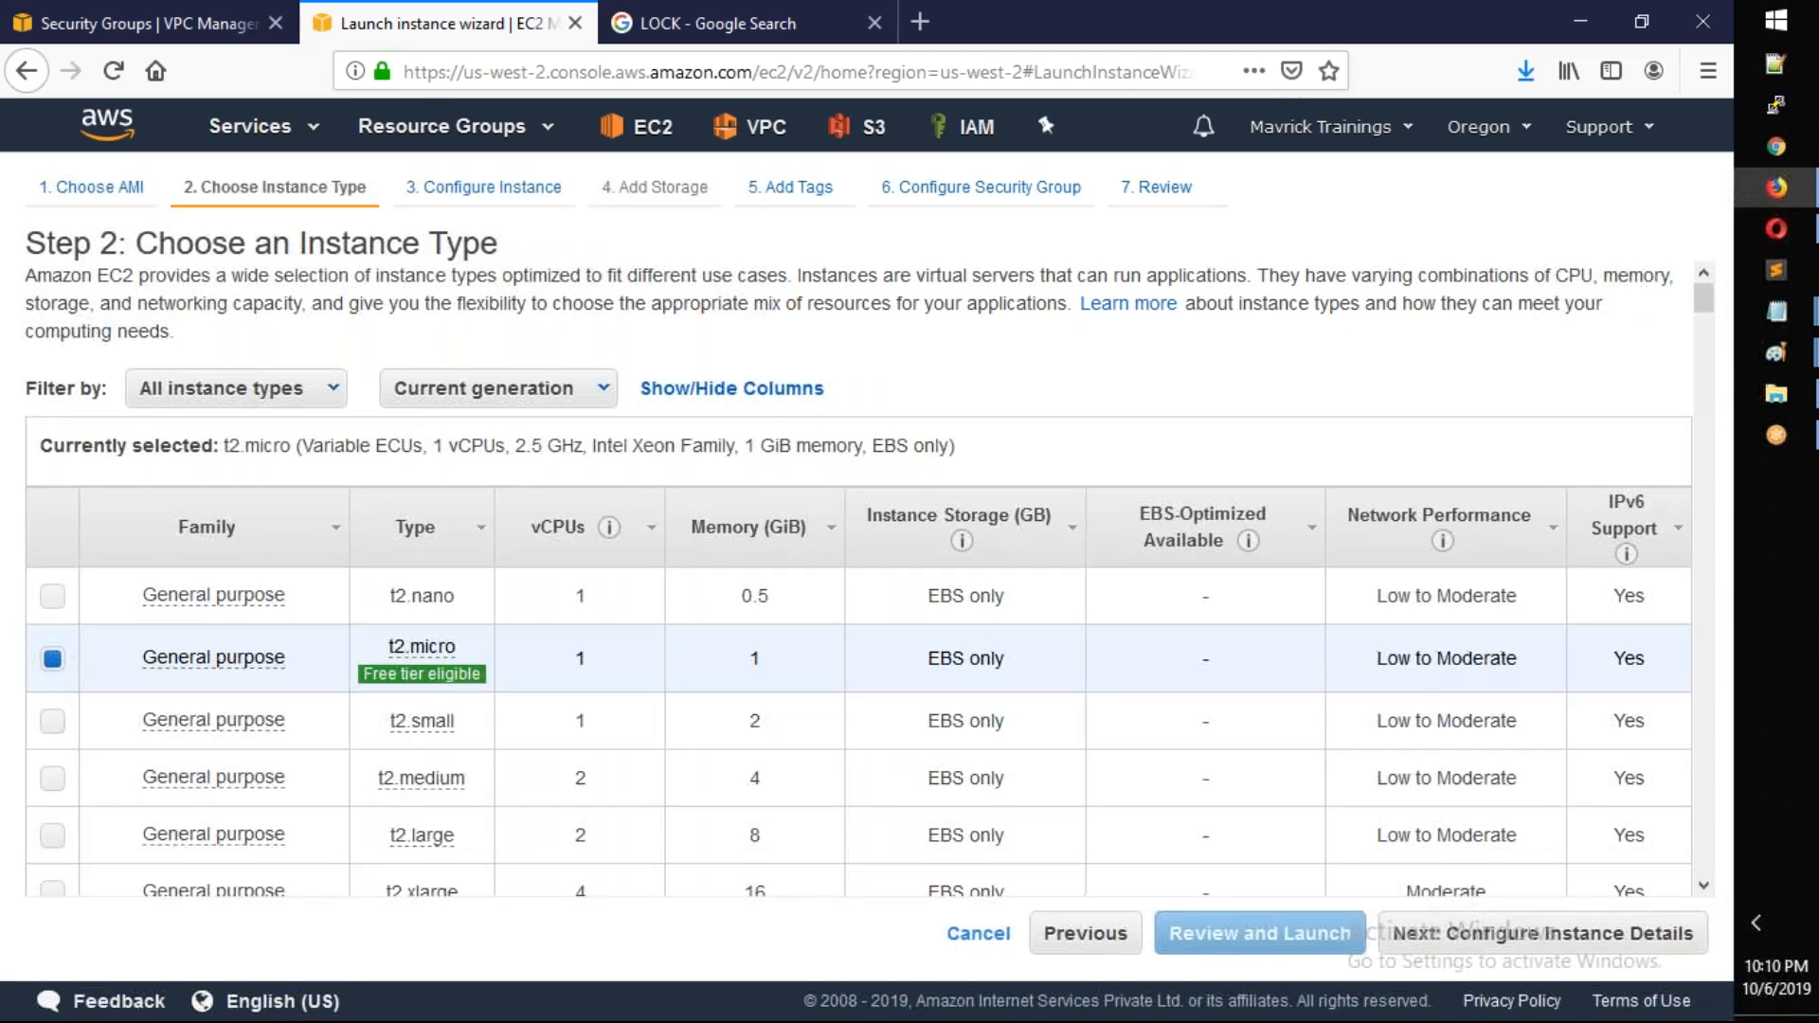
{"action": "left_click", "coordinate": [1542, 933]}
Set the second instance's network to AWSTRAINING-1 and its subnet to AWS1-Subnet-2, and enable auto-assigning a public IP
{"action": "left_click", "coordinate": [747, 600]}
{"action": "left_click", "coordinate": [746, 661]}
{"action": "left_click", "coordinate": [739, 676]}
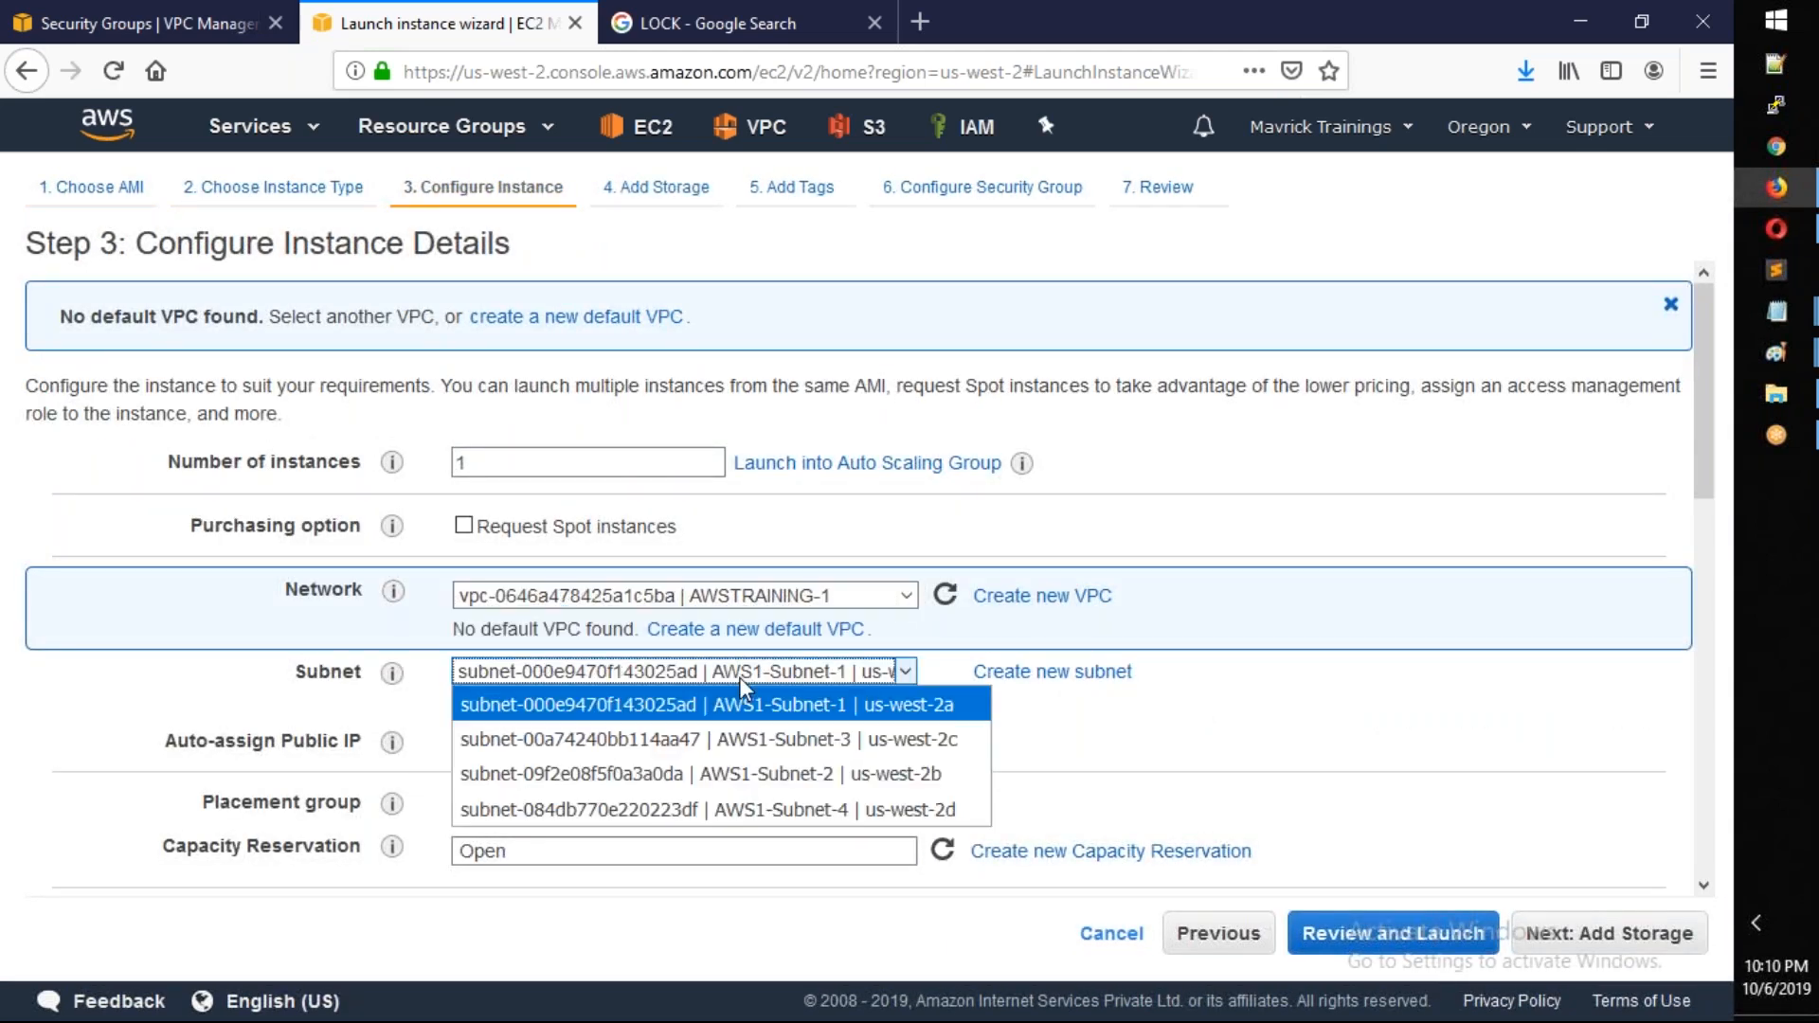
{"action": "left_click", "coordinate": [748, 778]}
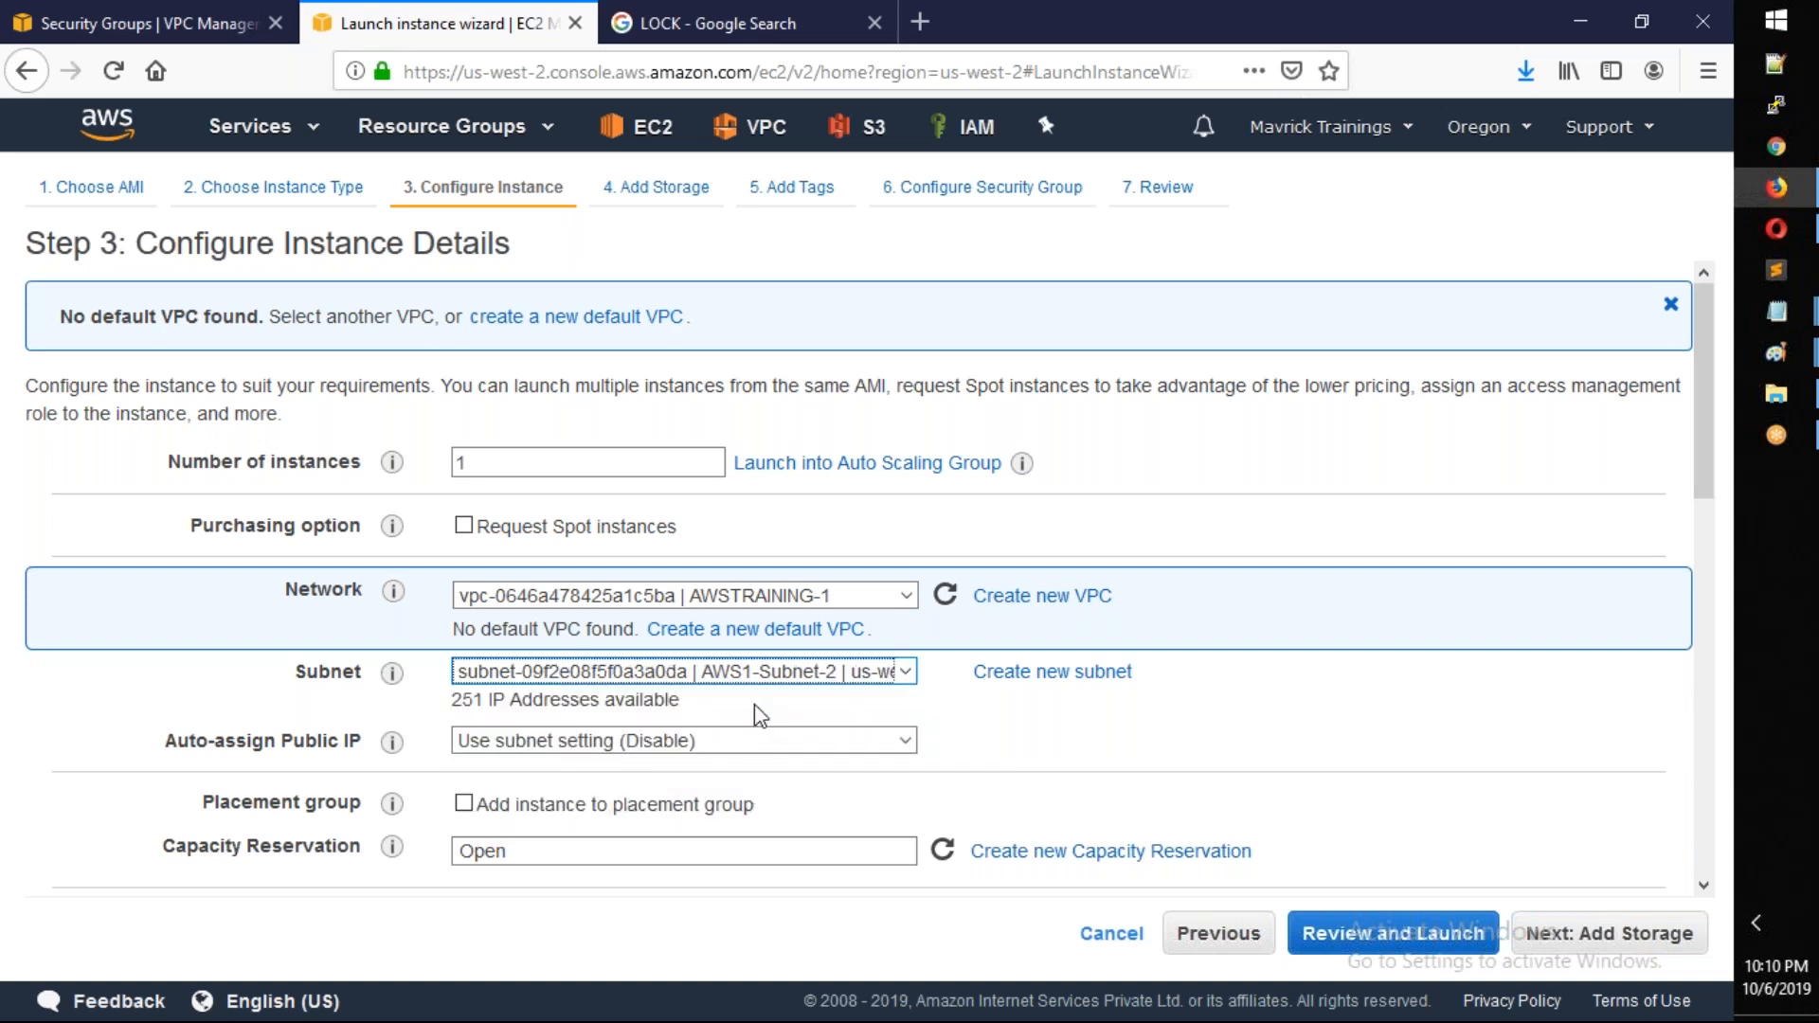
{"action": "left_click", "coordinate": [663, 740]}
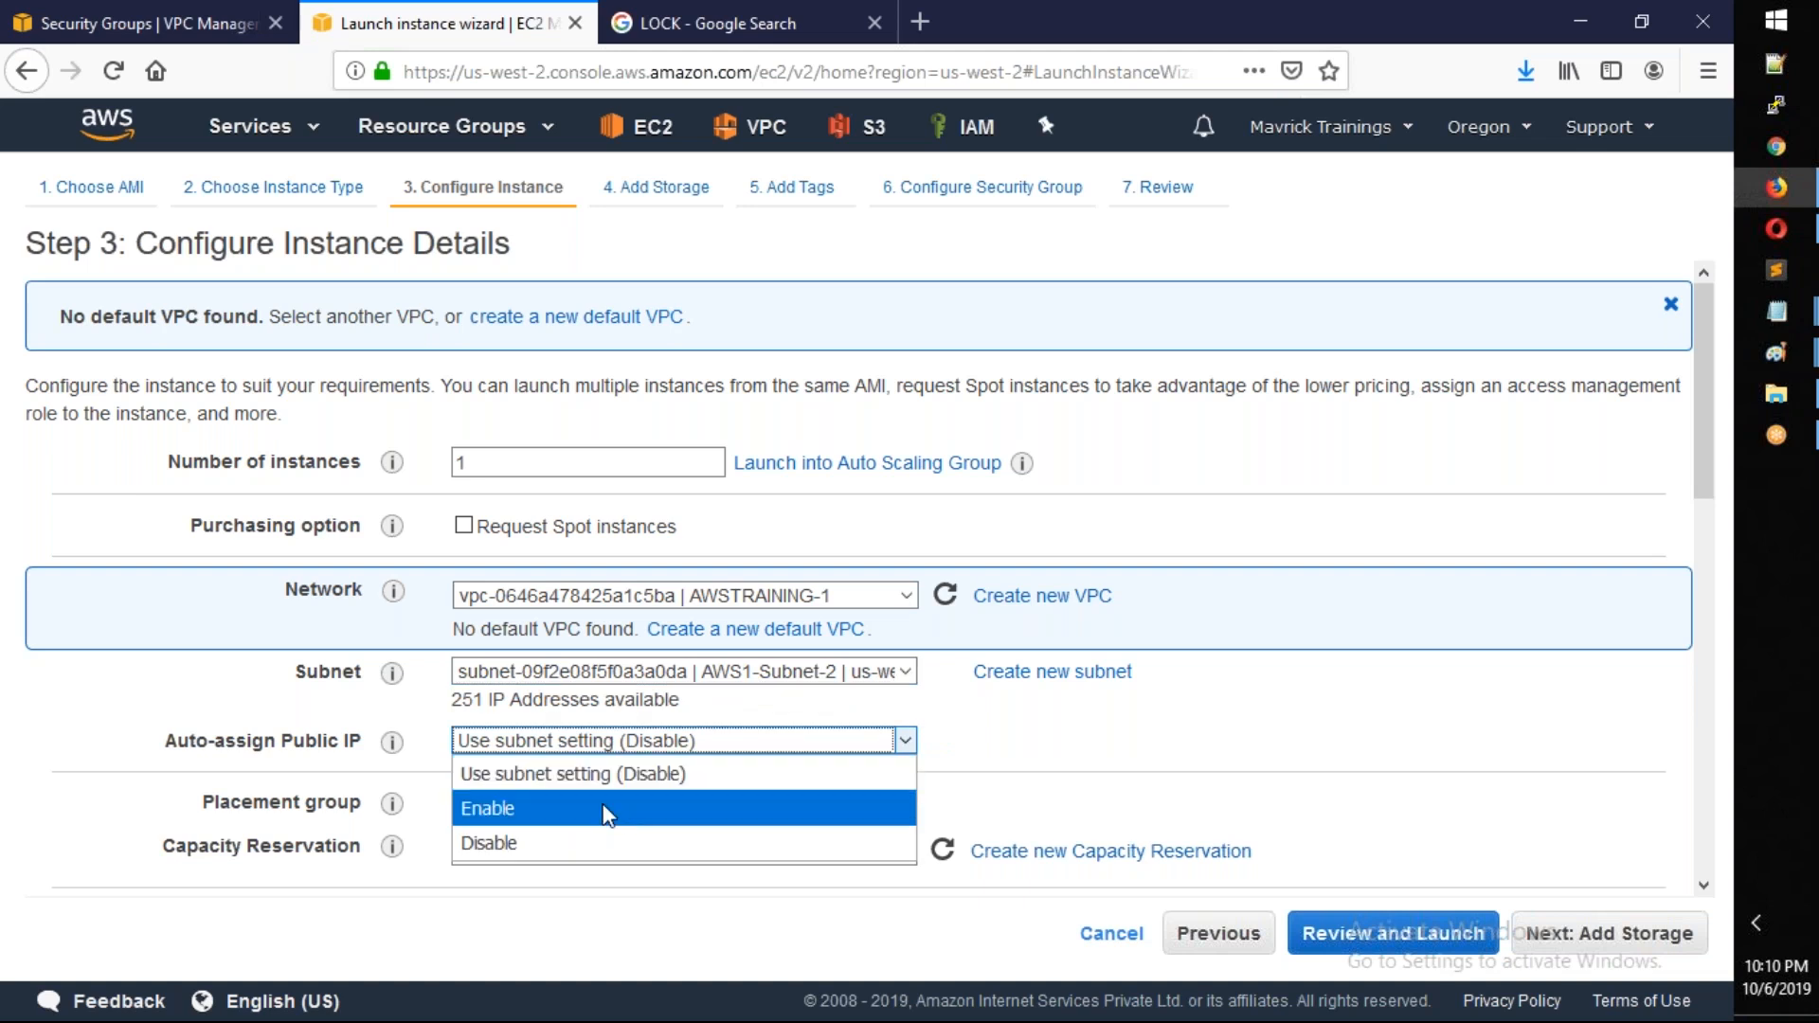
{"action": "left_click", "coordinate": [611, 805]}
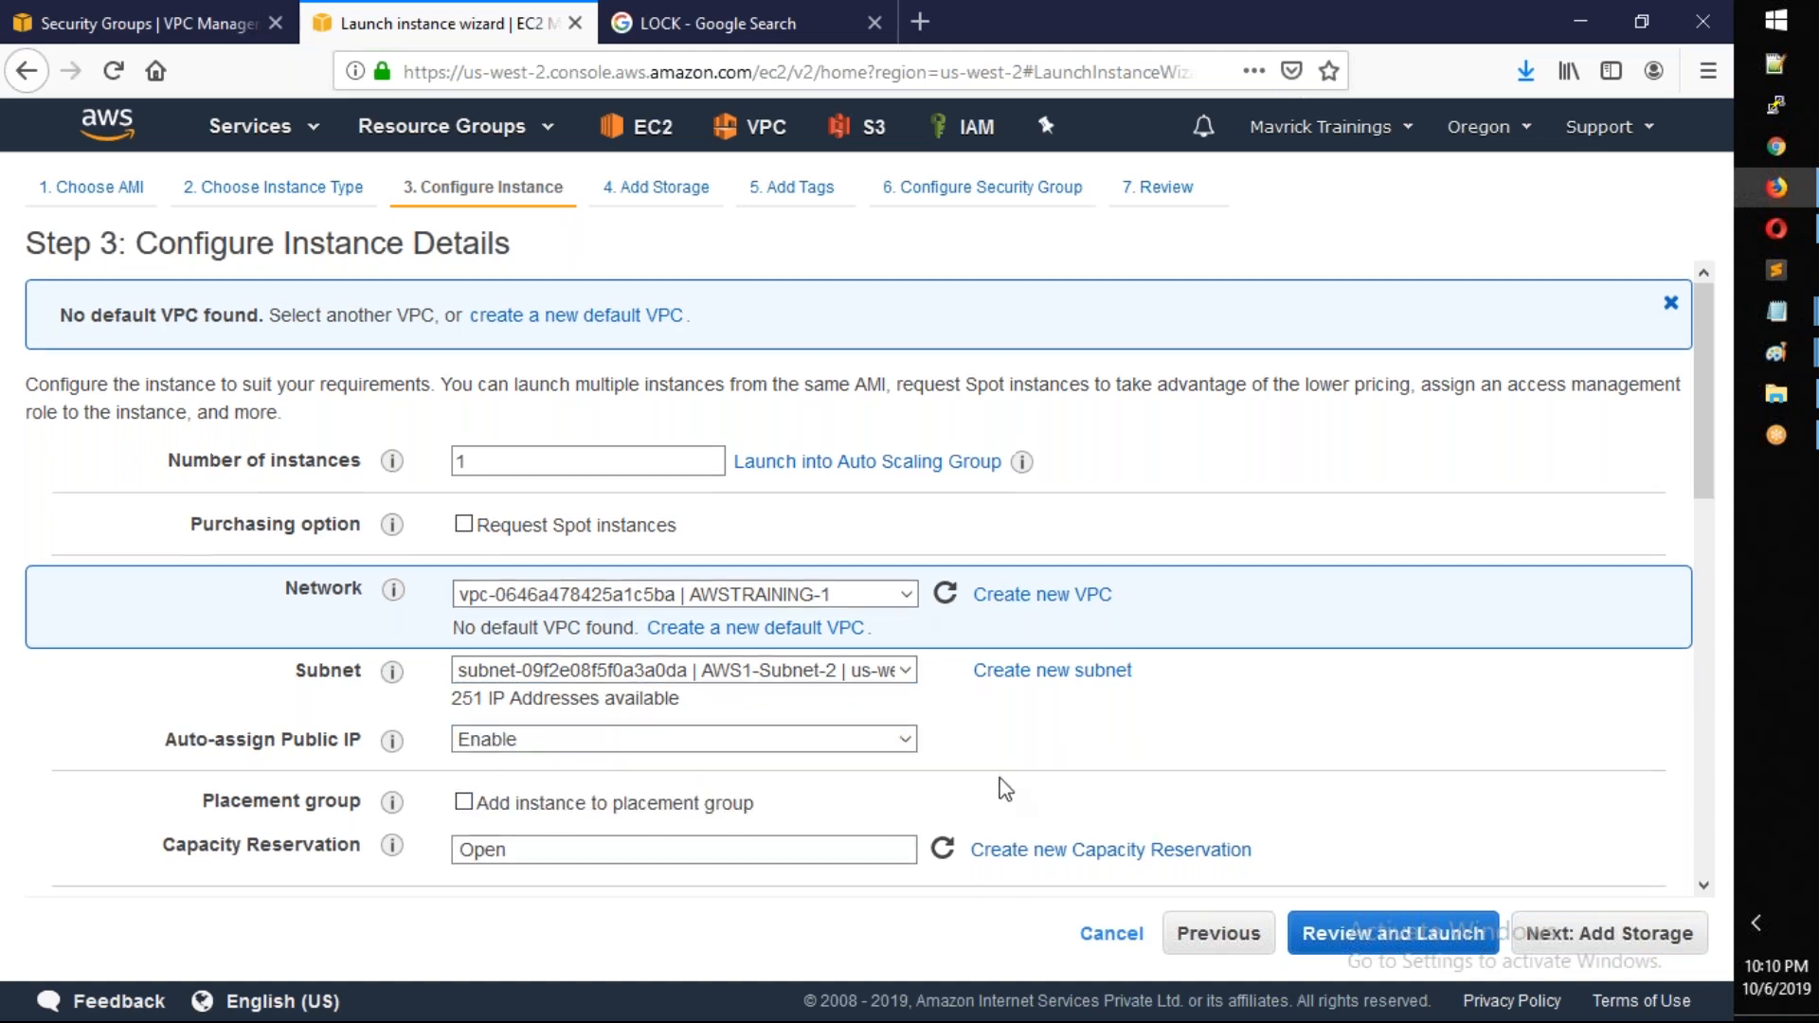
Try to assign 10.1.1.120 as the primary IP of the eth0 network interface
{"action": "scroll", "coordinate": [1002, 786], "scroll_direction": "down", "scroll_amount": 6}
{"action": "left_click", "coordinate": [639, 535]}
{"action": "type", "text": "10.1.1.120"}
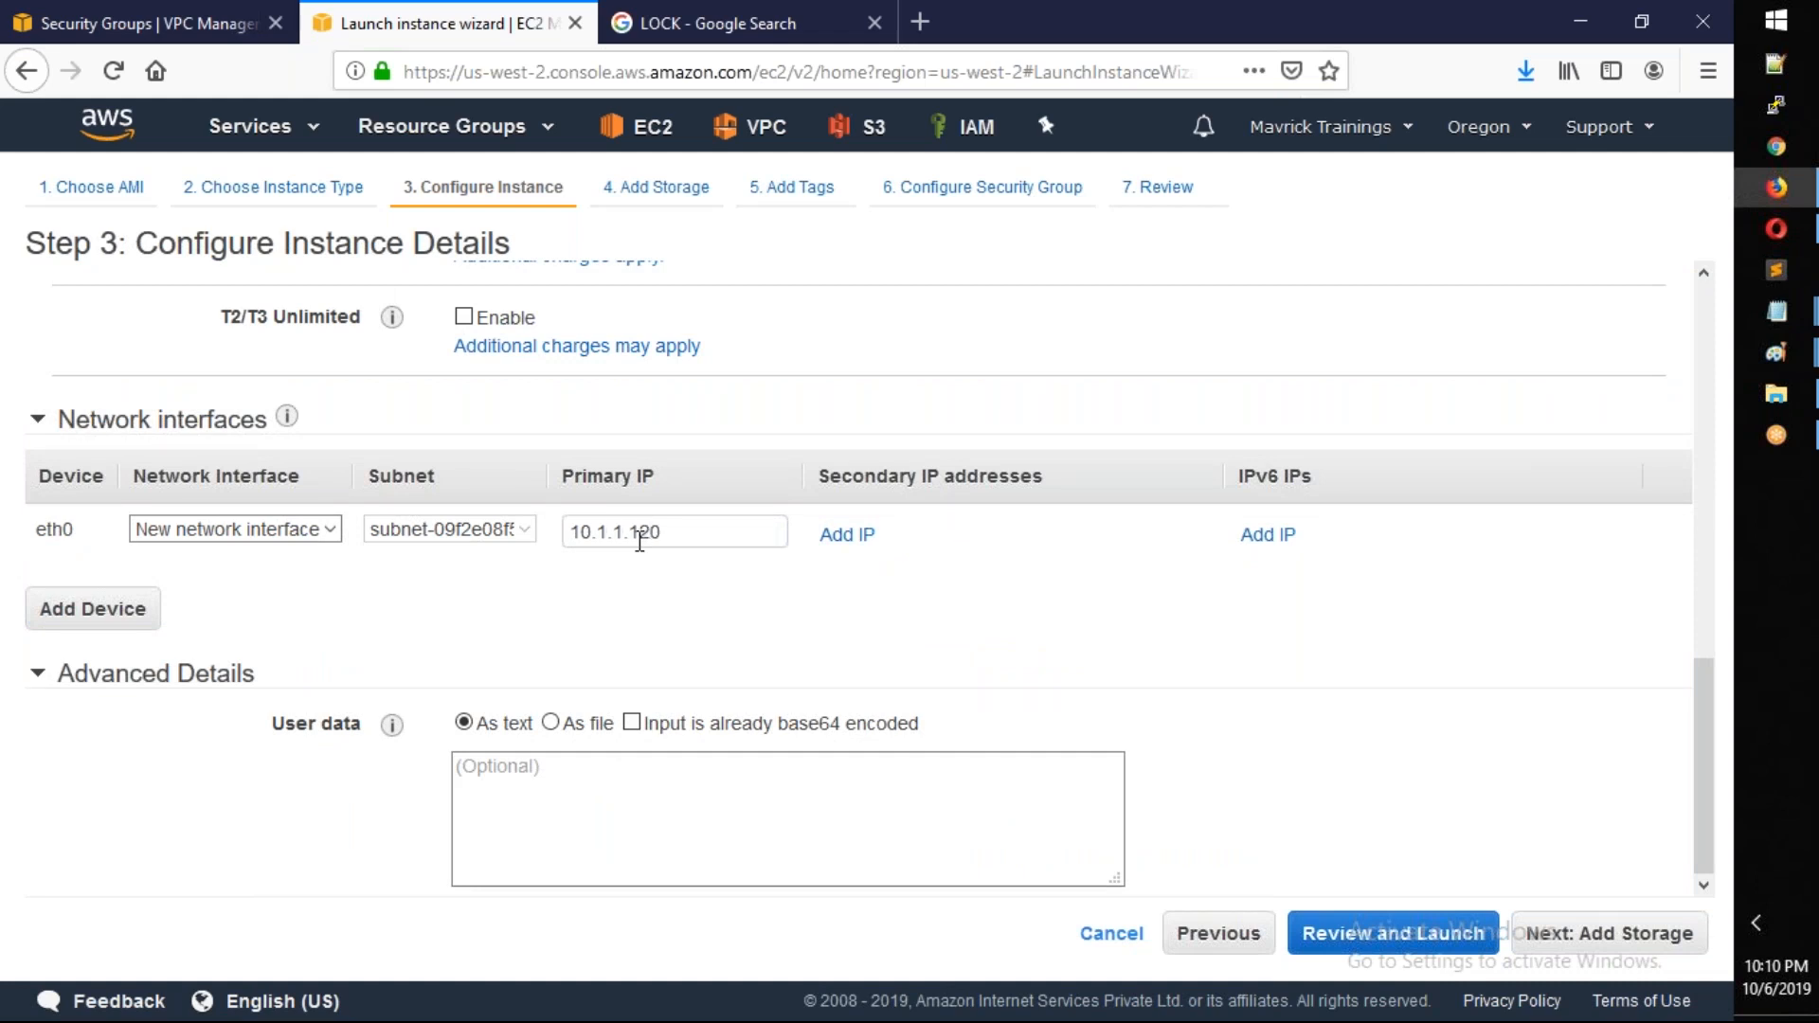
{"action": "key", "text": "Tab"}
Change eth0's primary IP to 10.1.2.100 and continue to the storage settings
{"action": "left_click", "coordinate": [611, 535]}
{"action": "left_click_drag", "start_coordinate": [610, 535], "coordinate": [738, 547]}
{"action": "type", "text": "2"}
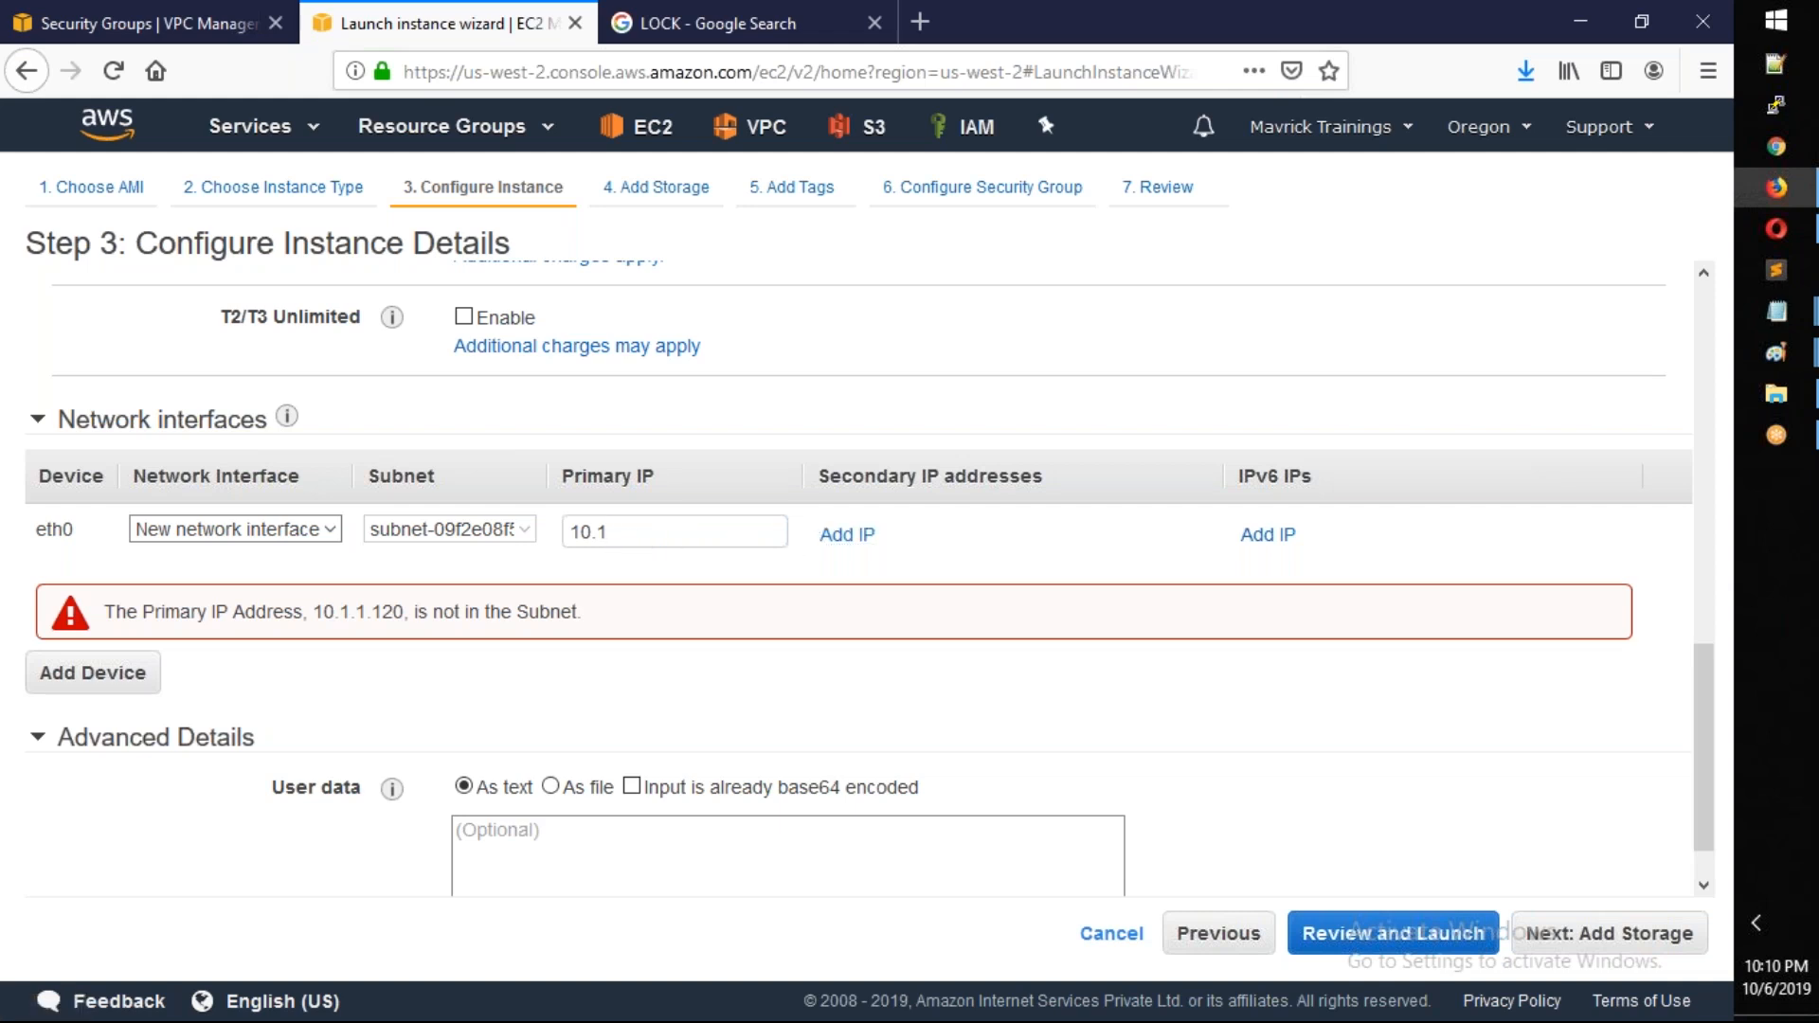
{"action": "type", "text": ".100"}
{"action": "key", "text": "Tab"}
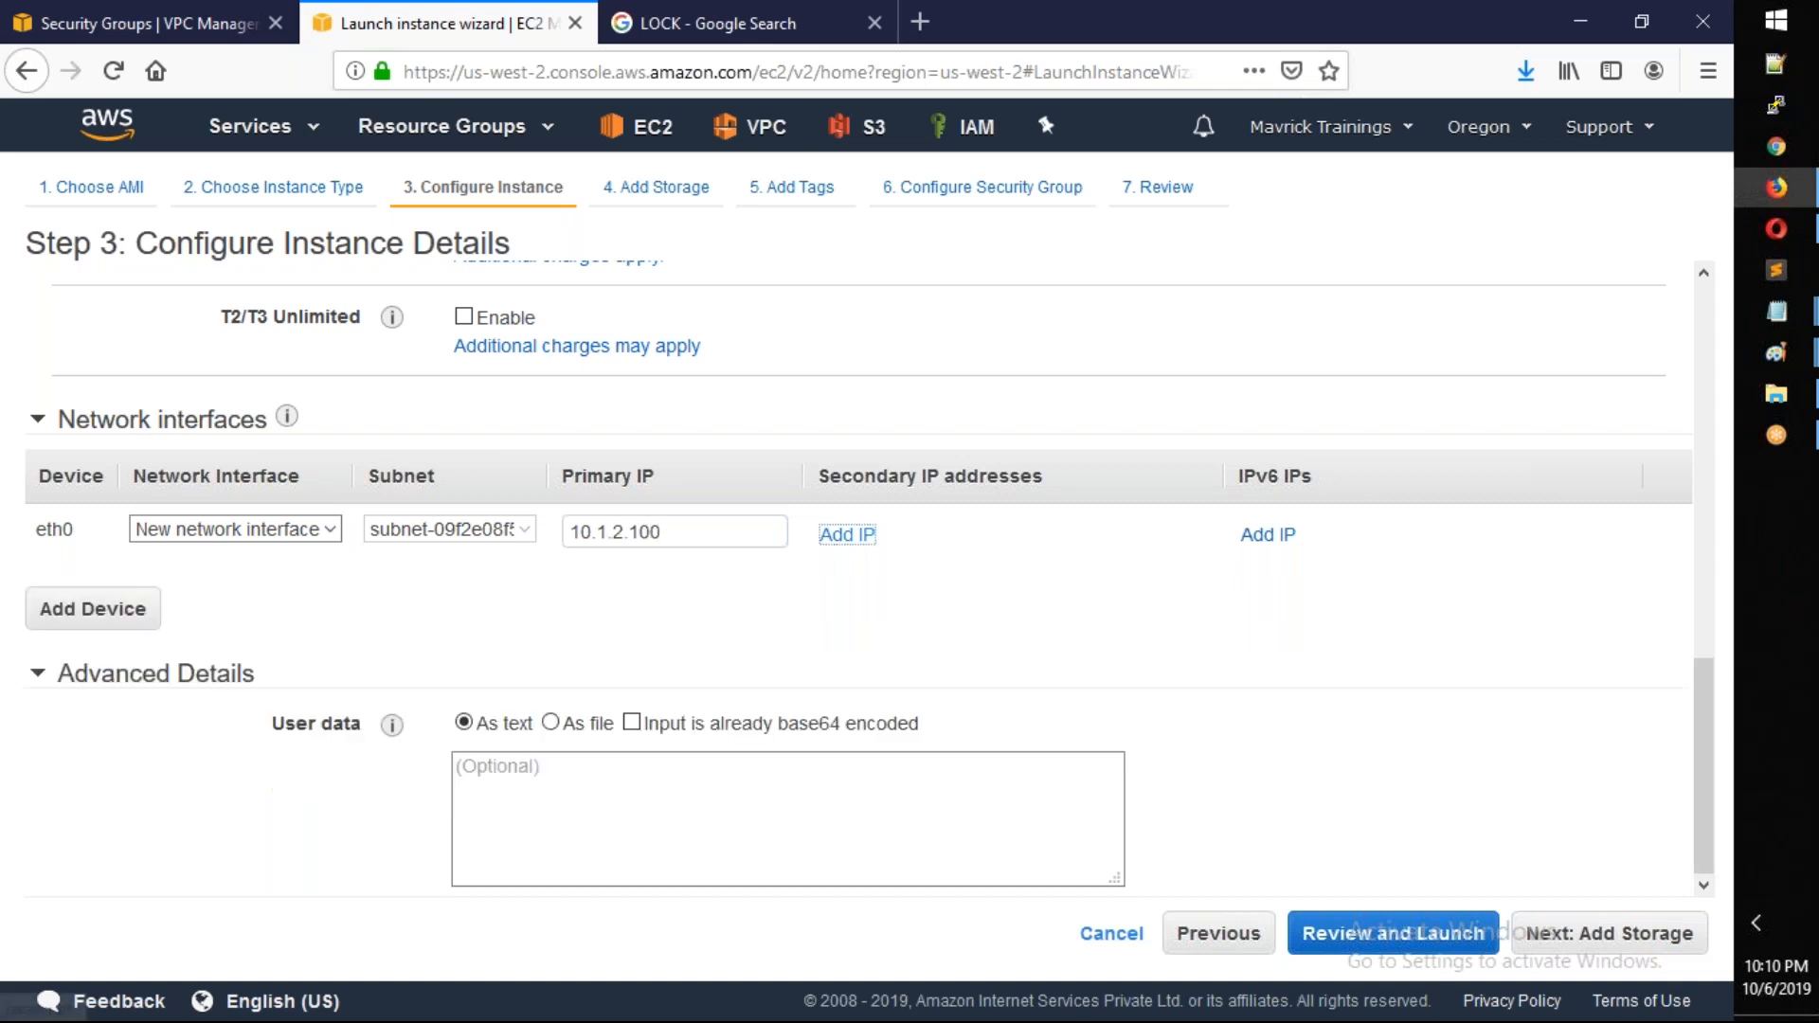
{"action": "left_click", "coordinate": [1630, 936]}
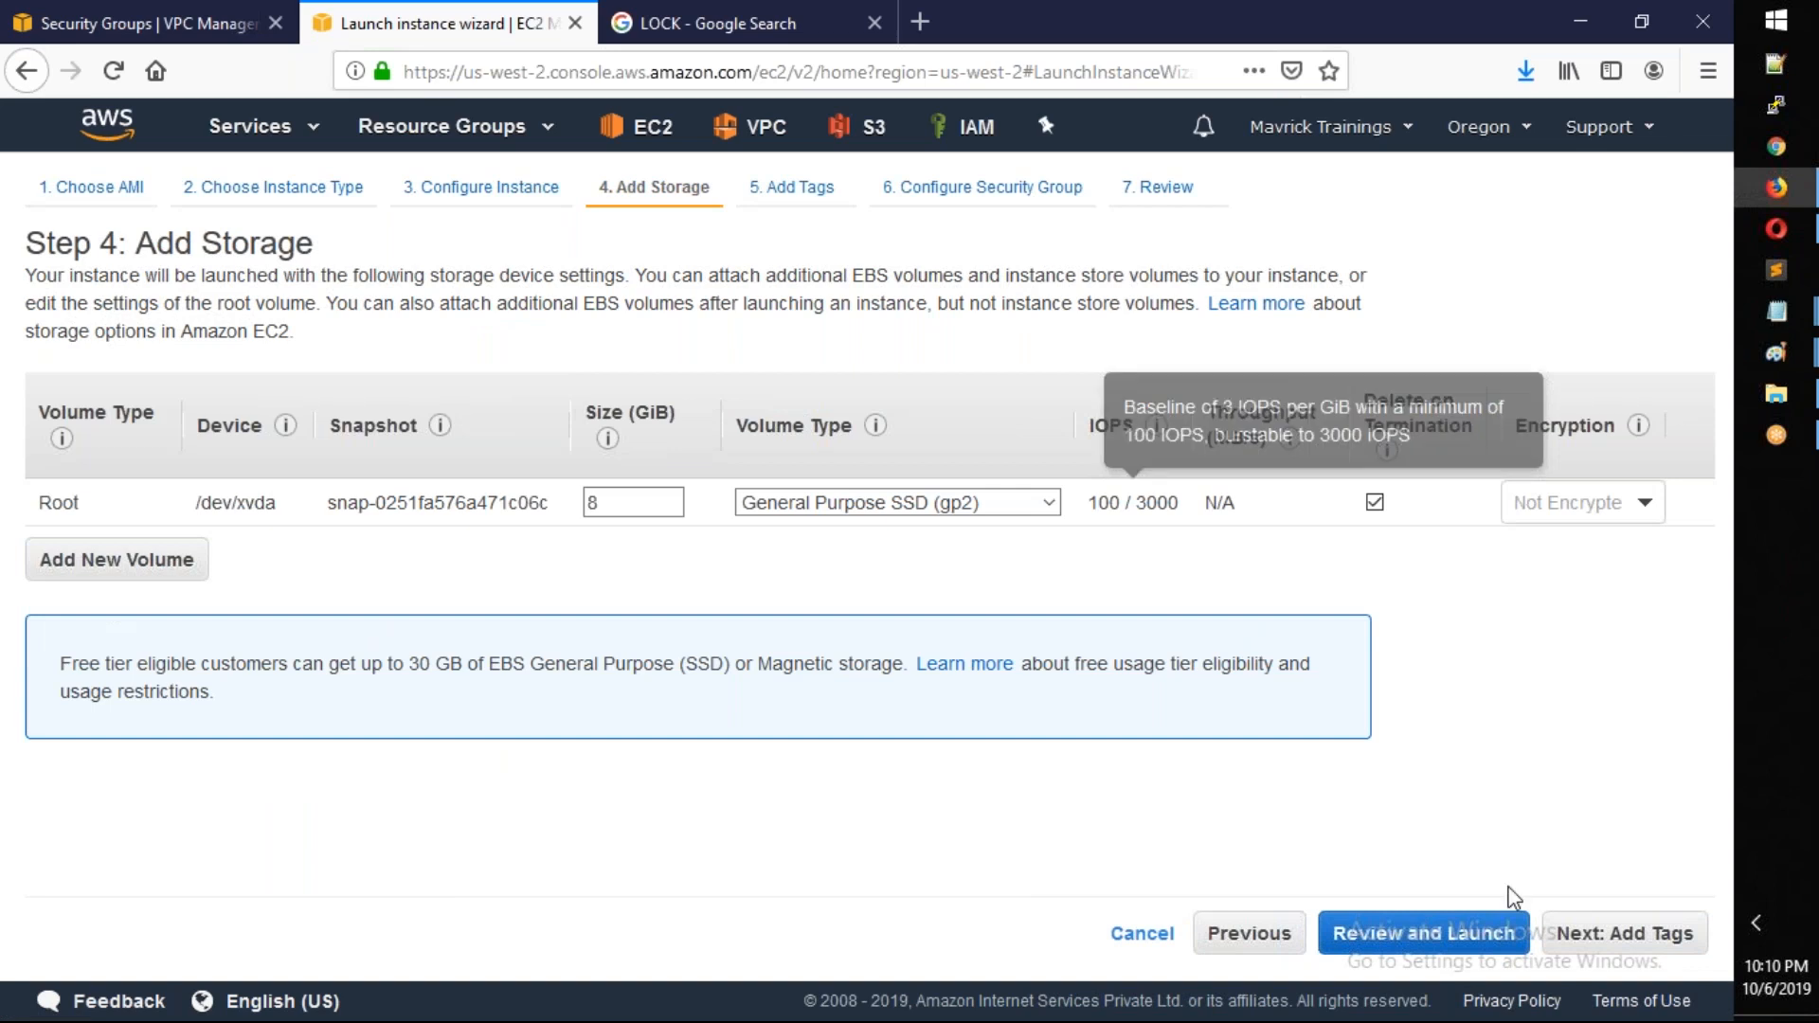
Keep the default storage and add a Name tag with the value VPC1-Server2 copied from the notes, continuing to the security group settings
{"action": "left_click", "coordinate": [1600, 935]}
{"action": "left_click", "coordinate": [73, 609]}
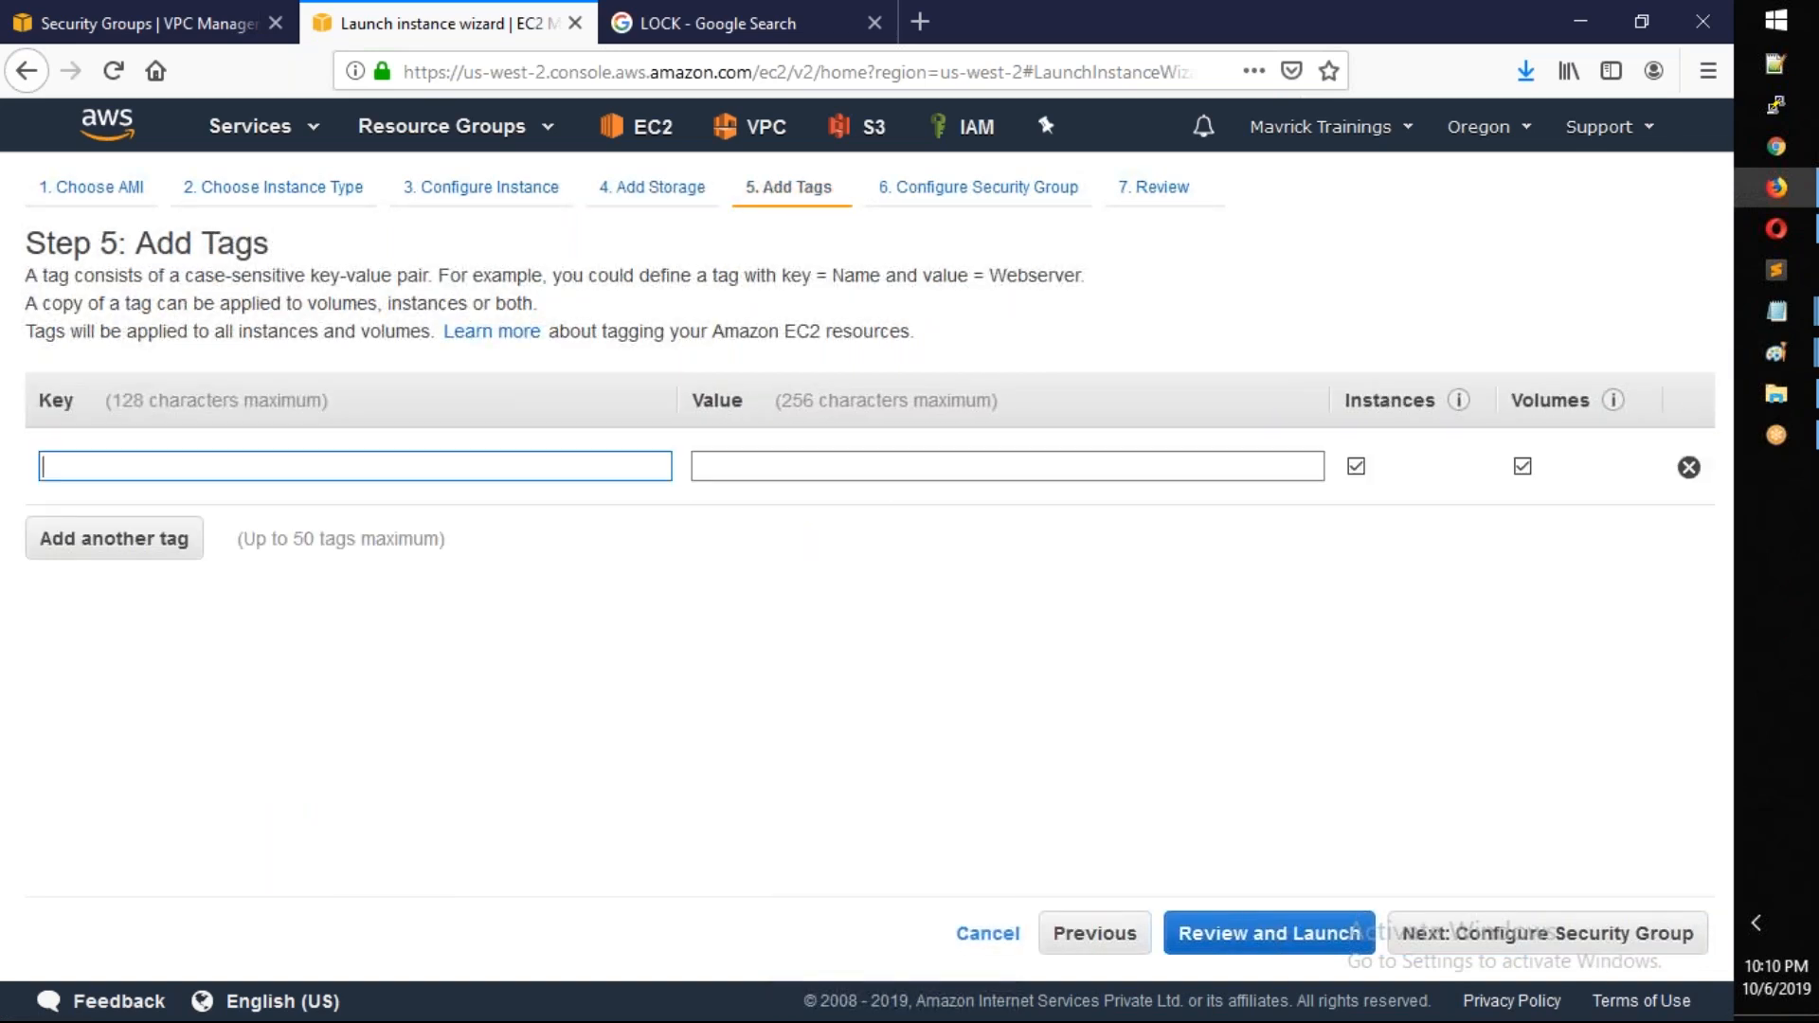
{"action": "type", "text": "Name"}
{"action": "key", "text": "Tab"}
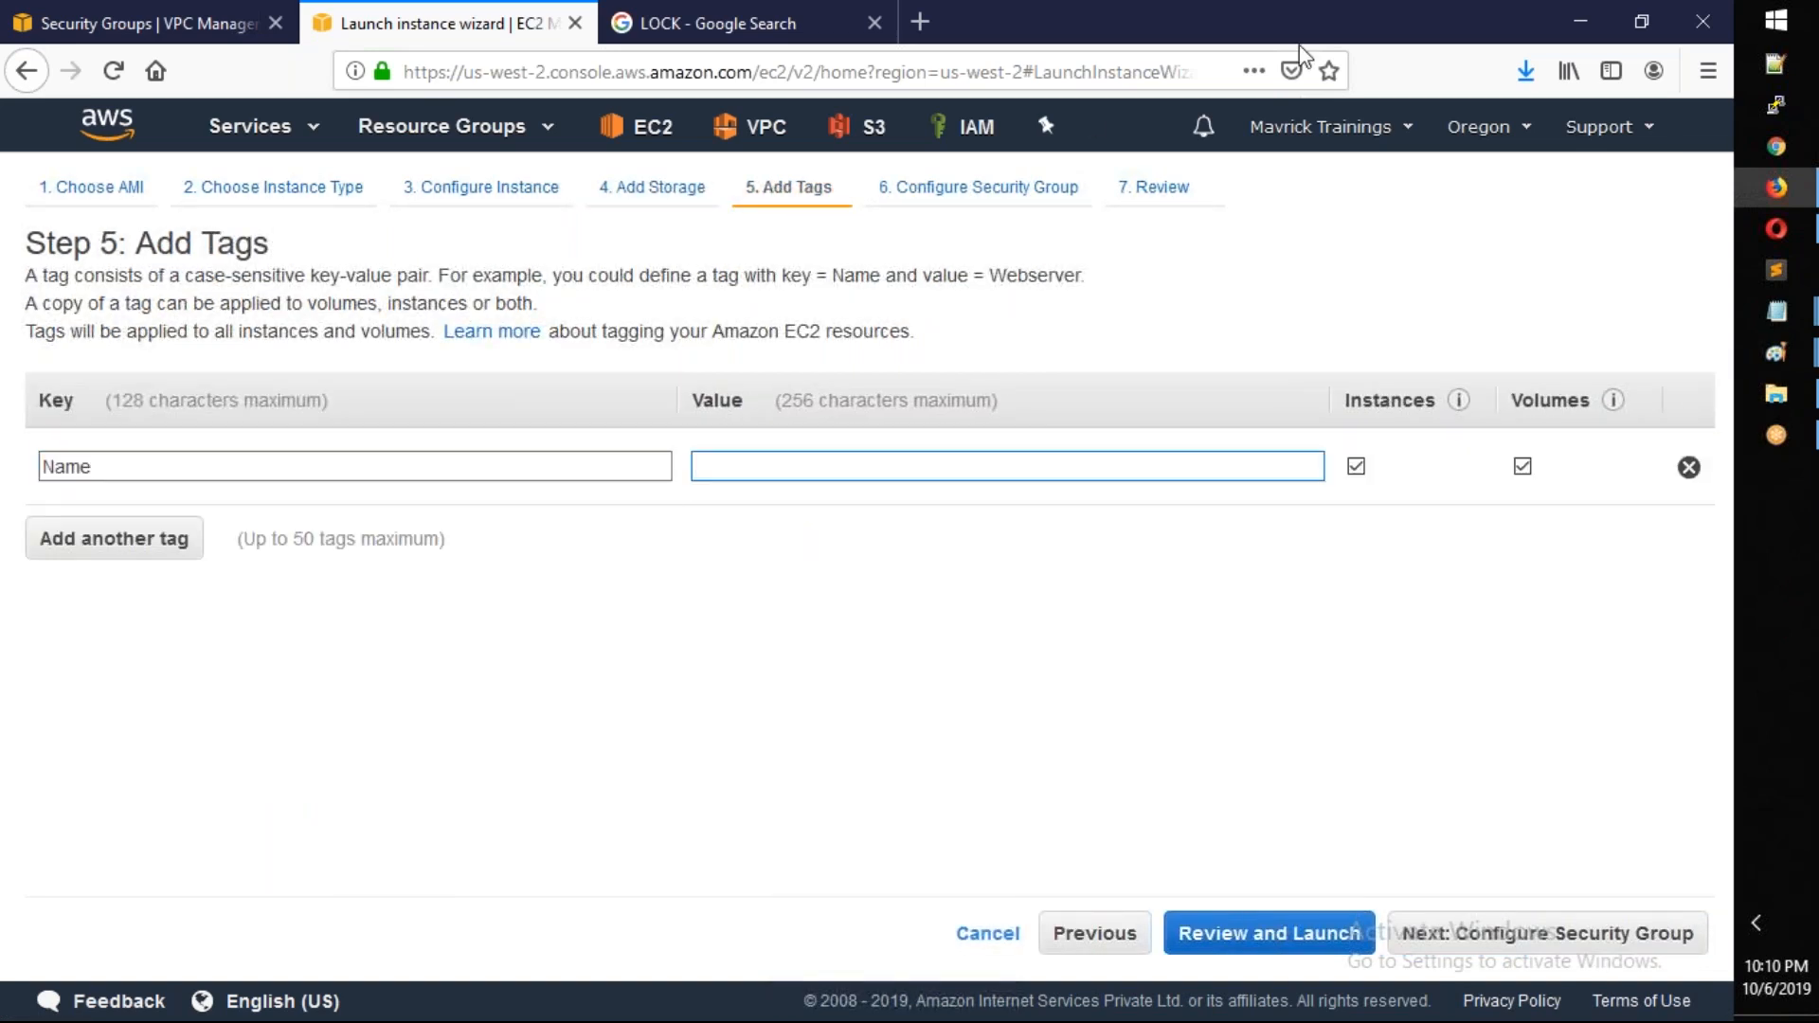
{"action": "mouse_move", "coordinate": [1764, 314]}
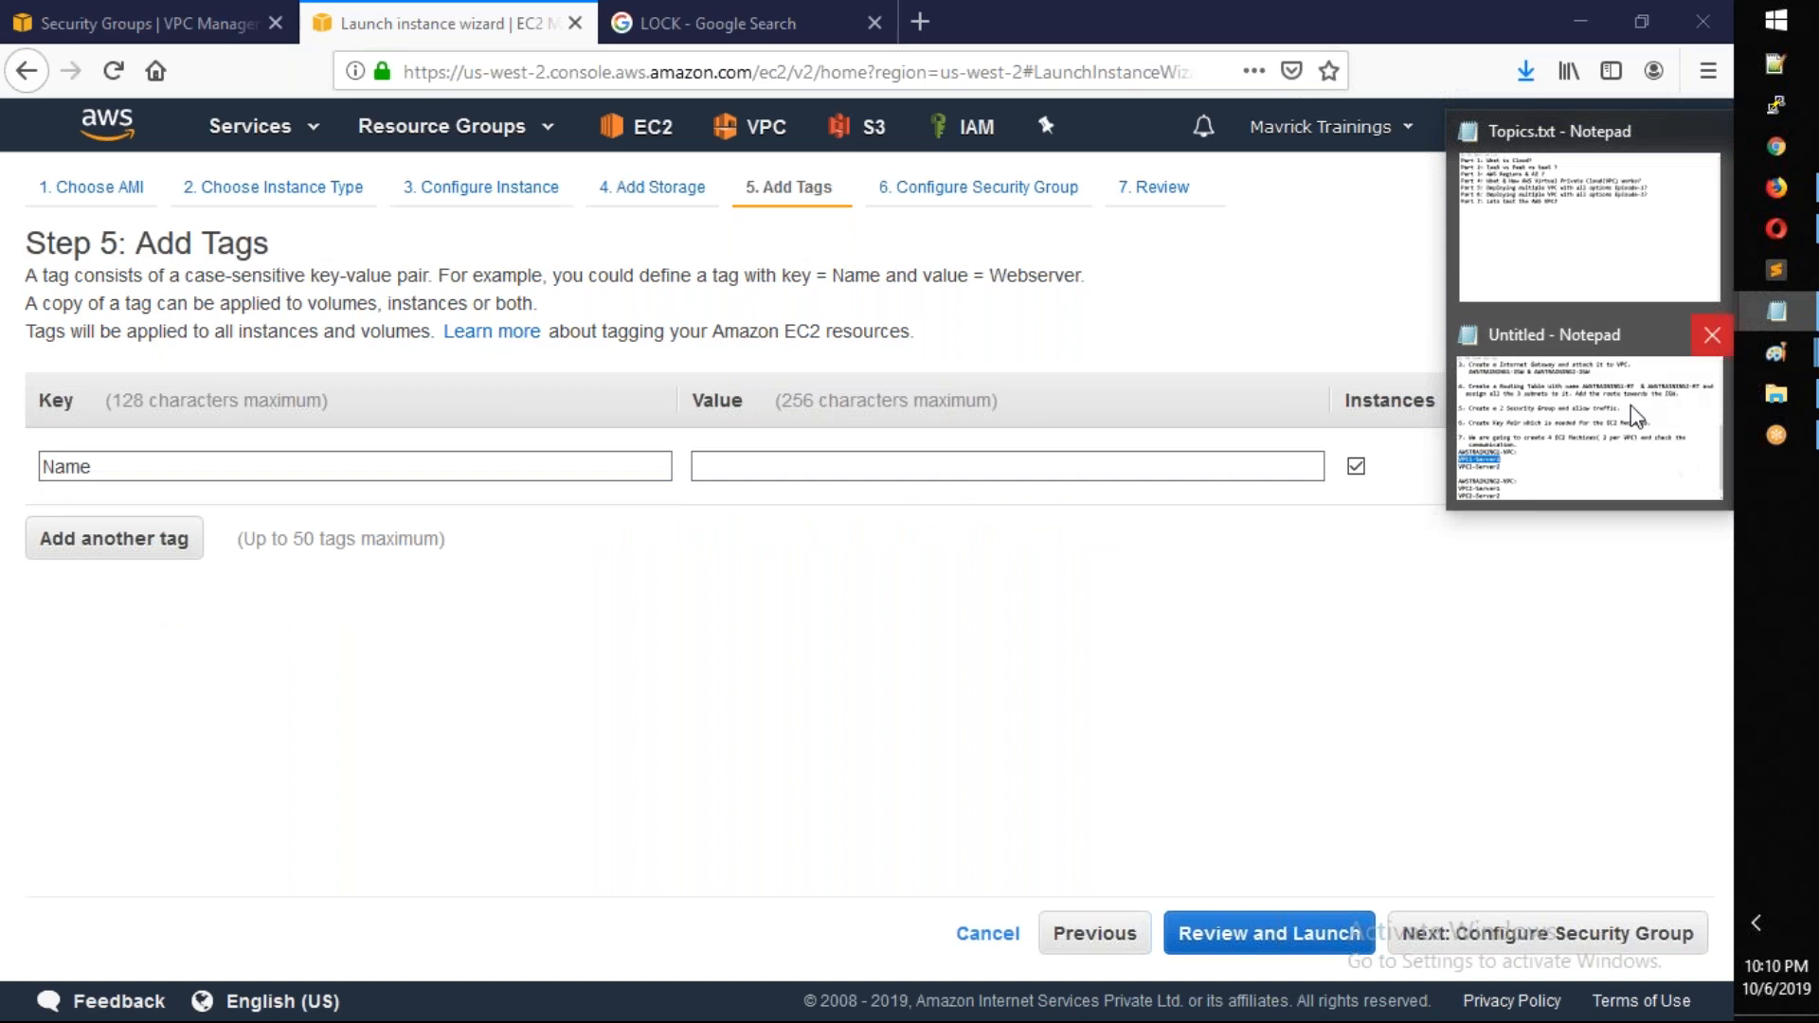
{"action": "left_click", "coordinate": [1548, 463]}
{"action": "left_click_drag", "start_coordinate": [294, 734], "coordinate": [23, 735]}
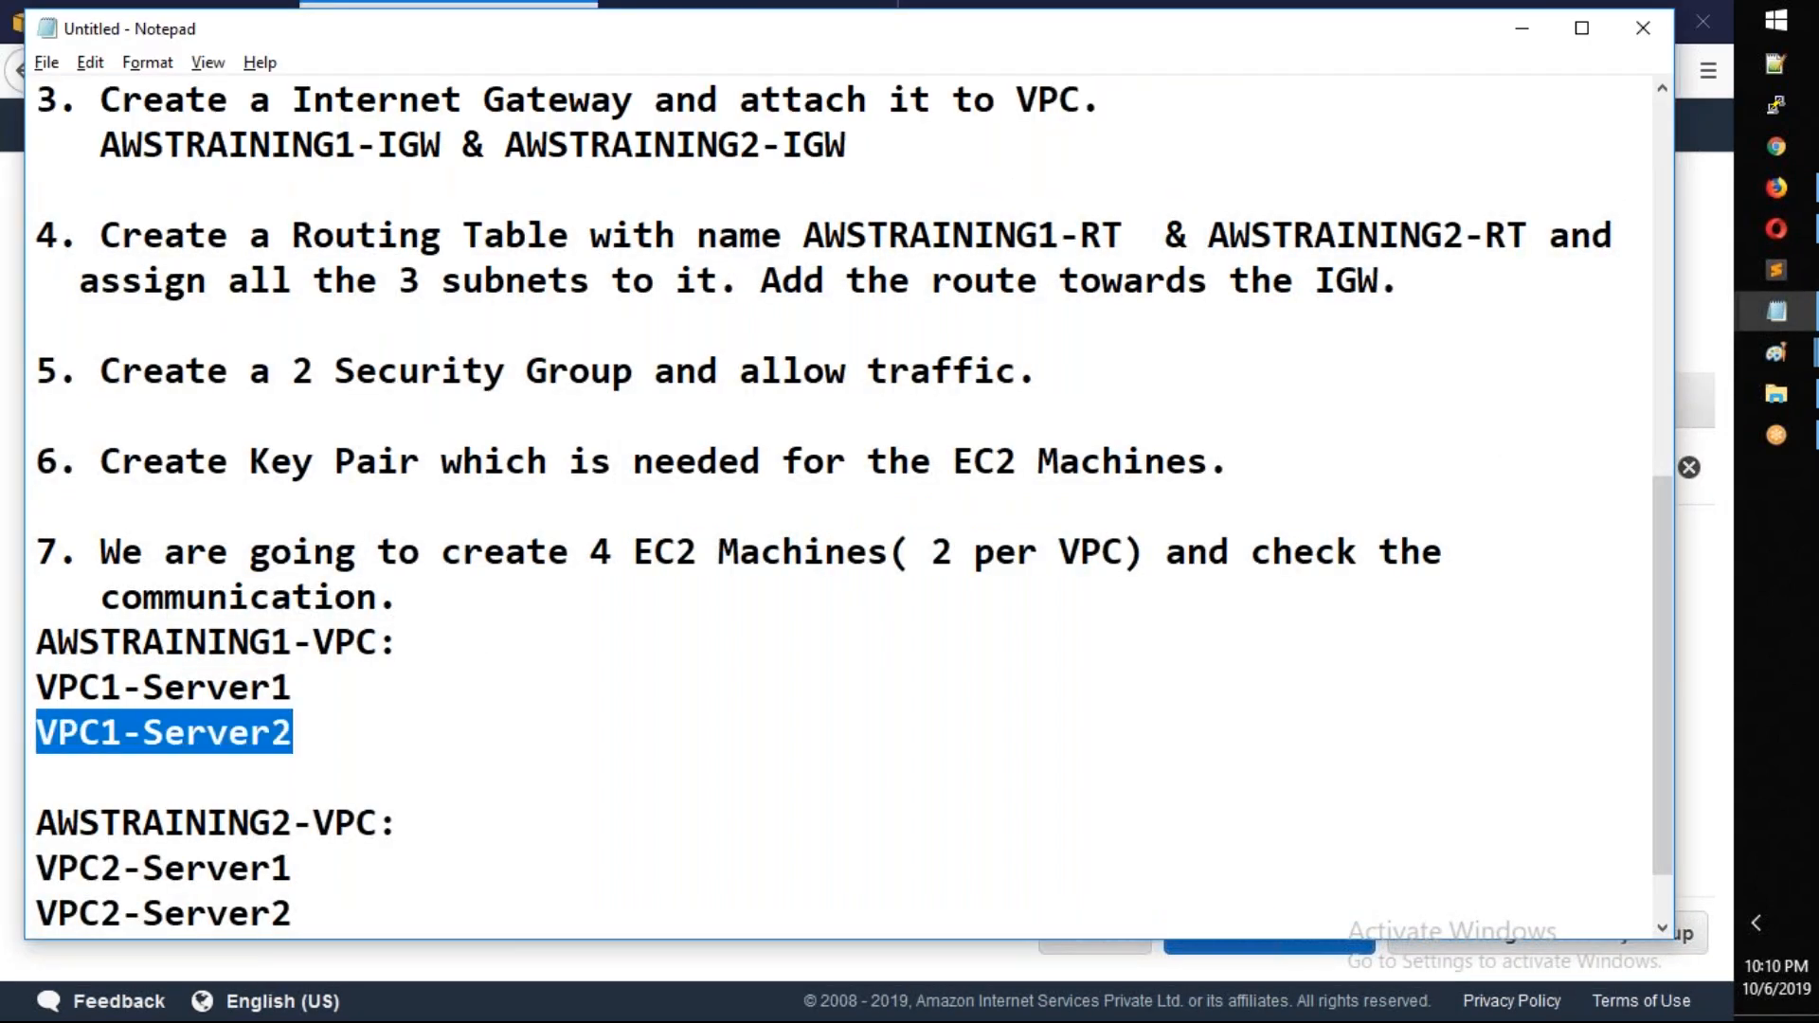
{"action": "key", "text": "ctrl+c"}
{"action": "key", "text": "alt+Tab"}
{"action": "key", "text": "ctrl+v"}
{"action": "left_click", "coordinate": [1522, 936]}
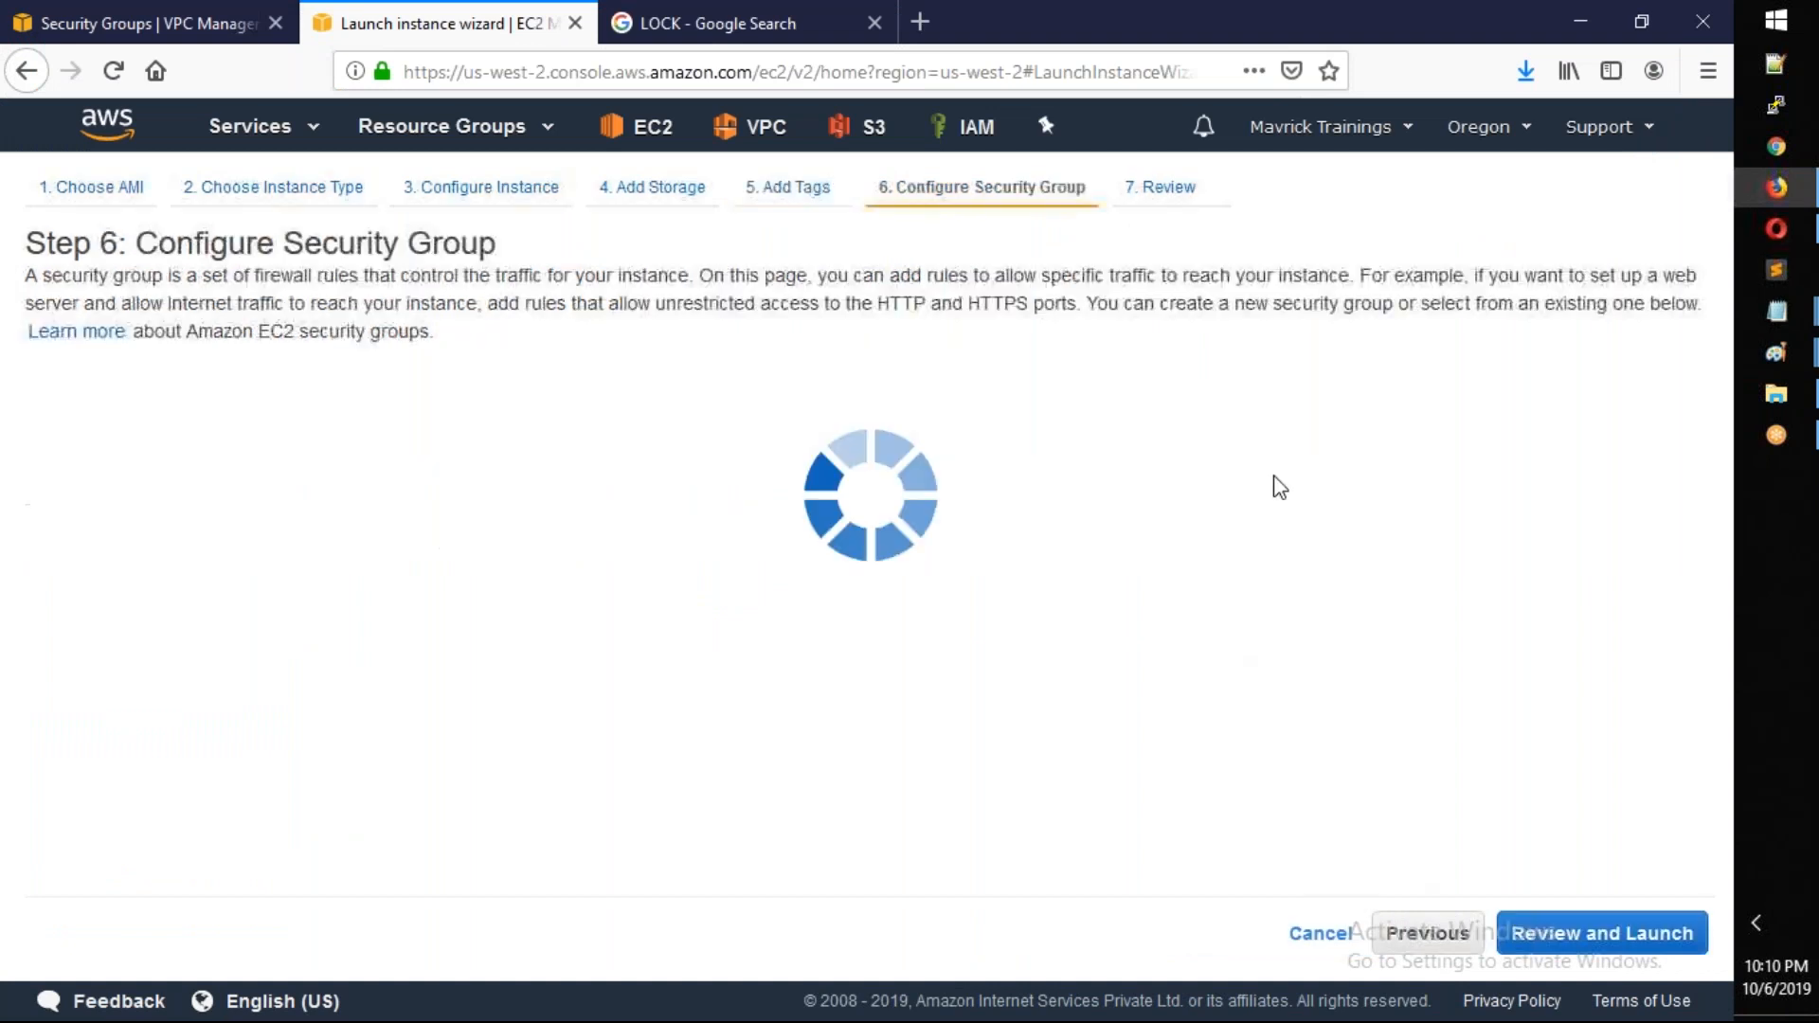
Assign the existing security group AWSTRAINING1-SG1 to the second instance and proceed to its launch review
{"action": "left_click", "coordinate": [708, 410]}
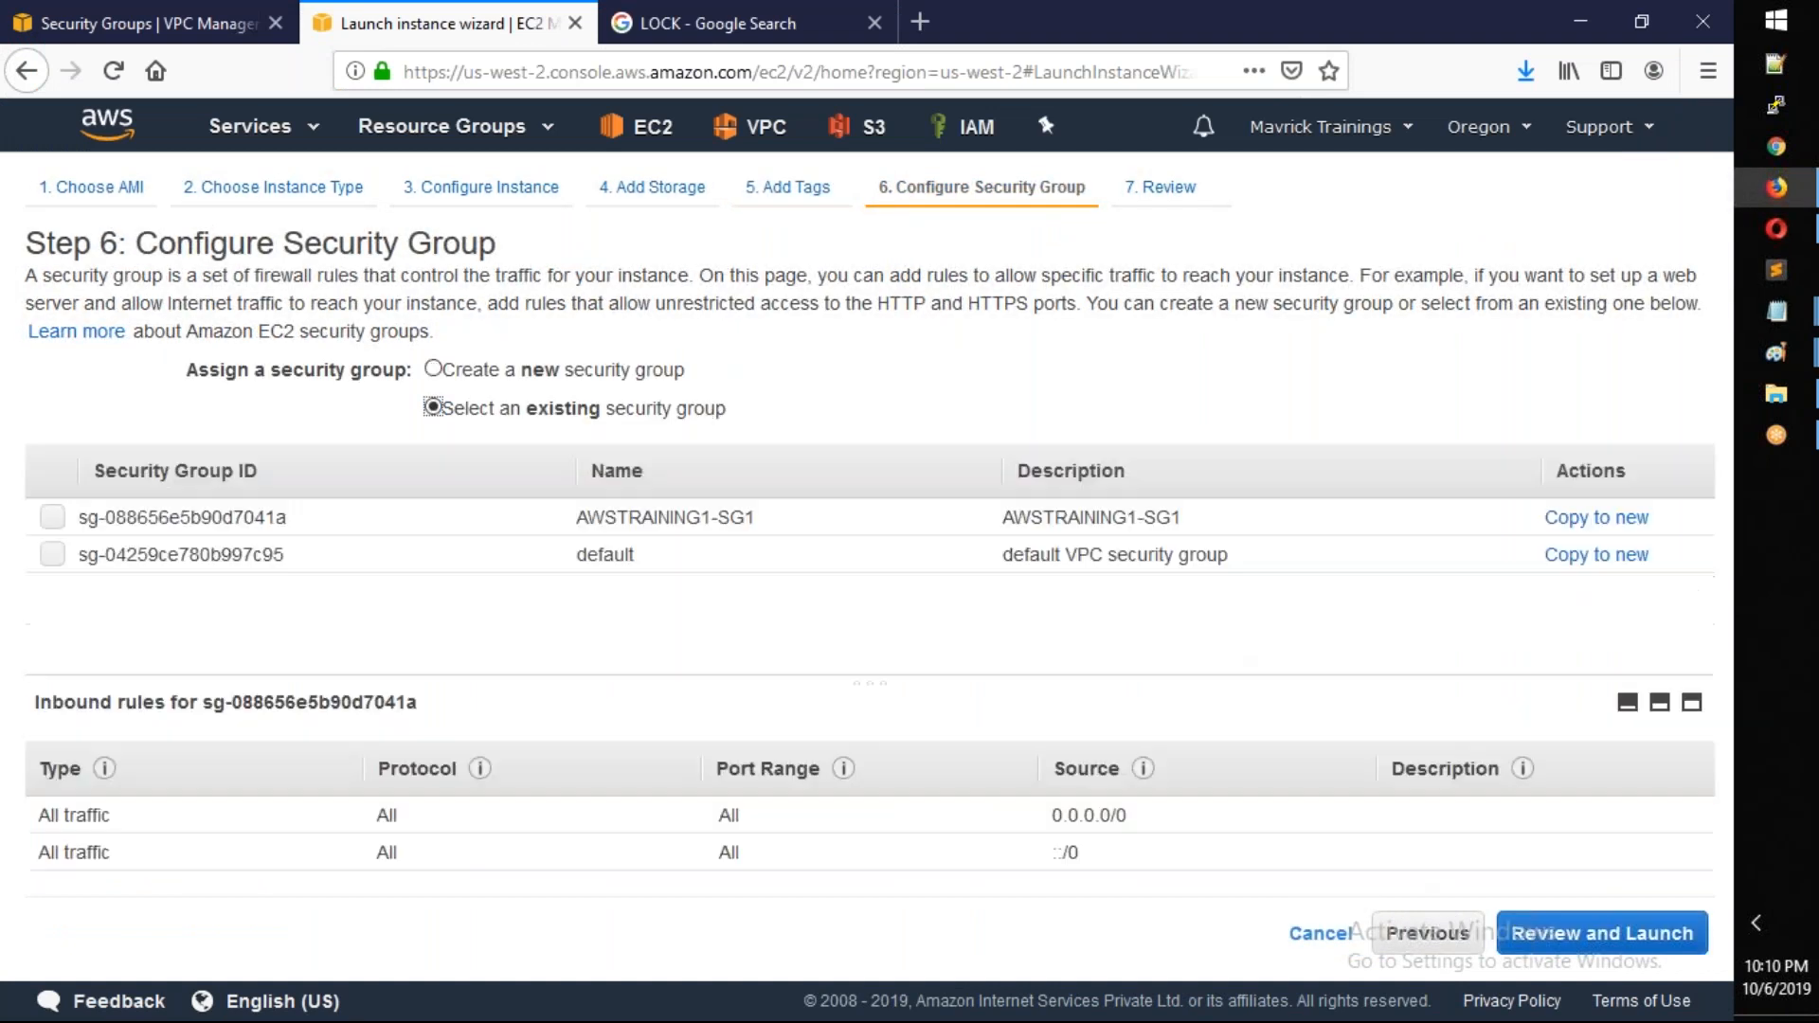
{"action": "left_click", "coordinate": [1019, 530]}
{"action": "left_click", "coordinate": [1610, 935]}
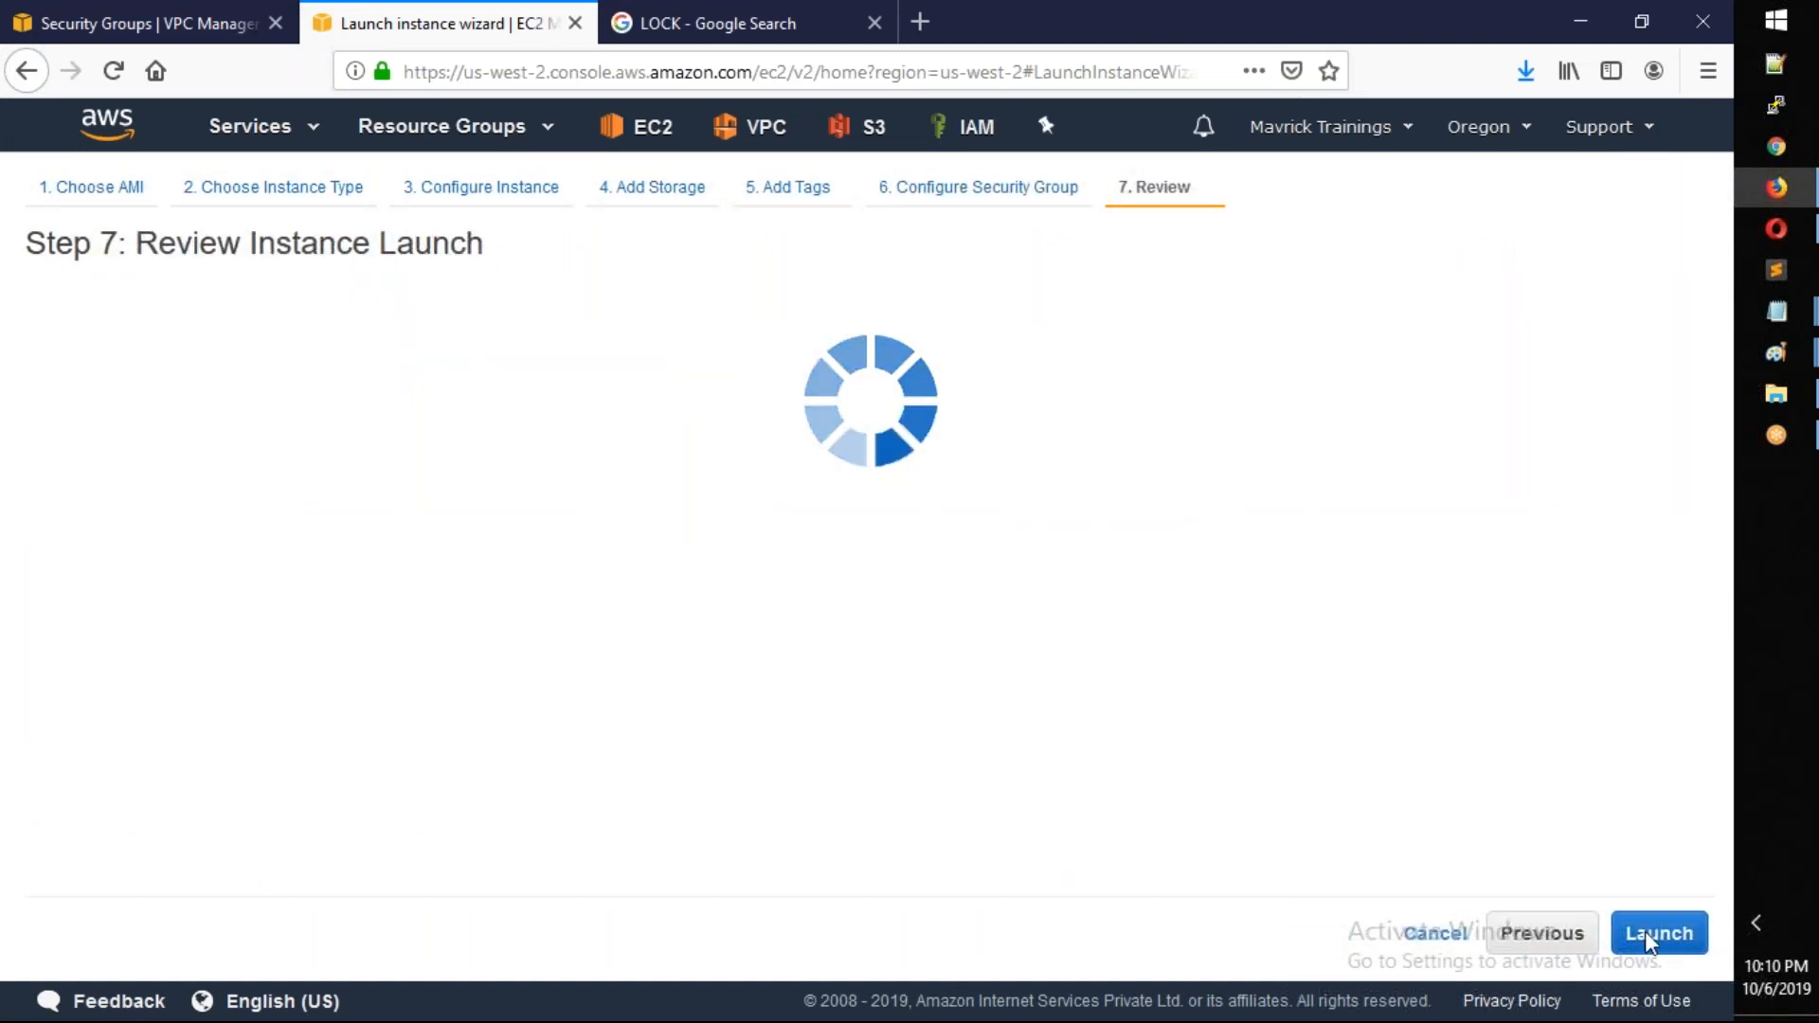
Launch the second instance with the existing key pair, acknowledging access to the private key file
{"action": "left_click", "coordinate": [1648, 940]}
{"action": "left_click", "coordinate": [849, 718]}
{"action": "left_click", "coordinate": [1186, 805]}
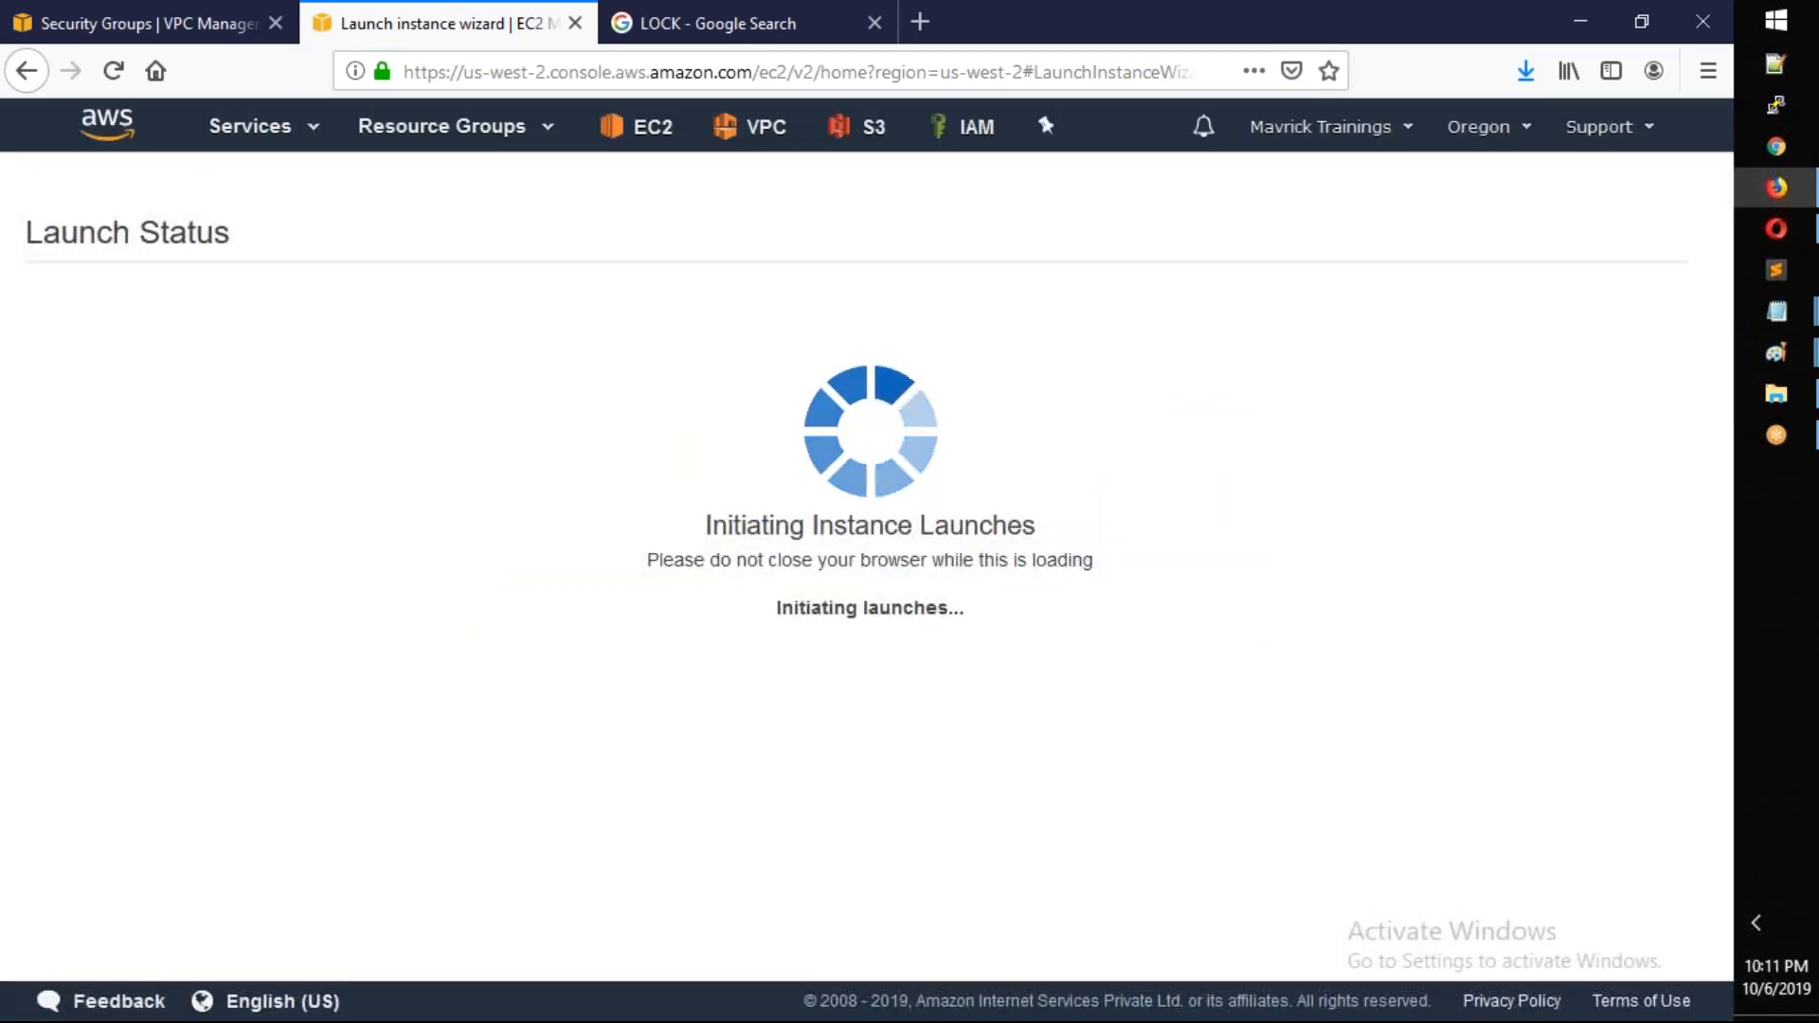
Open the instances list and check the states and IPv4 public IPs of VPC1-Server1 and VPC1-Server2
{"action": "scroll", "coordinate": [1218, 740], "scroll_direction": "down", "scroll_amount": 2}
{"action": "left_click", "coordinate": [1584, 944]}
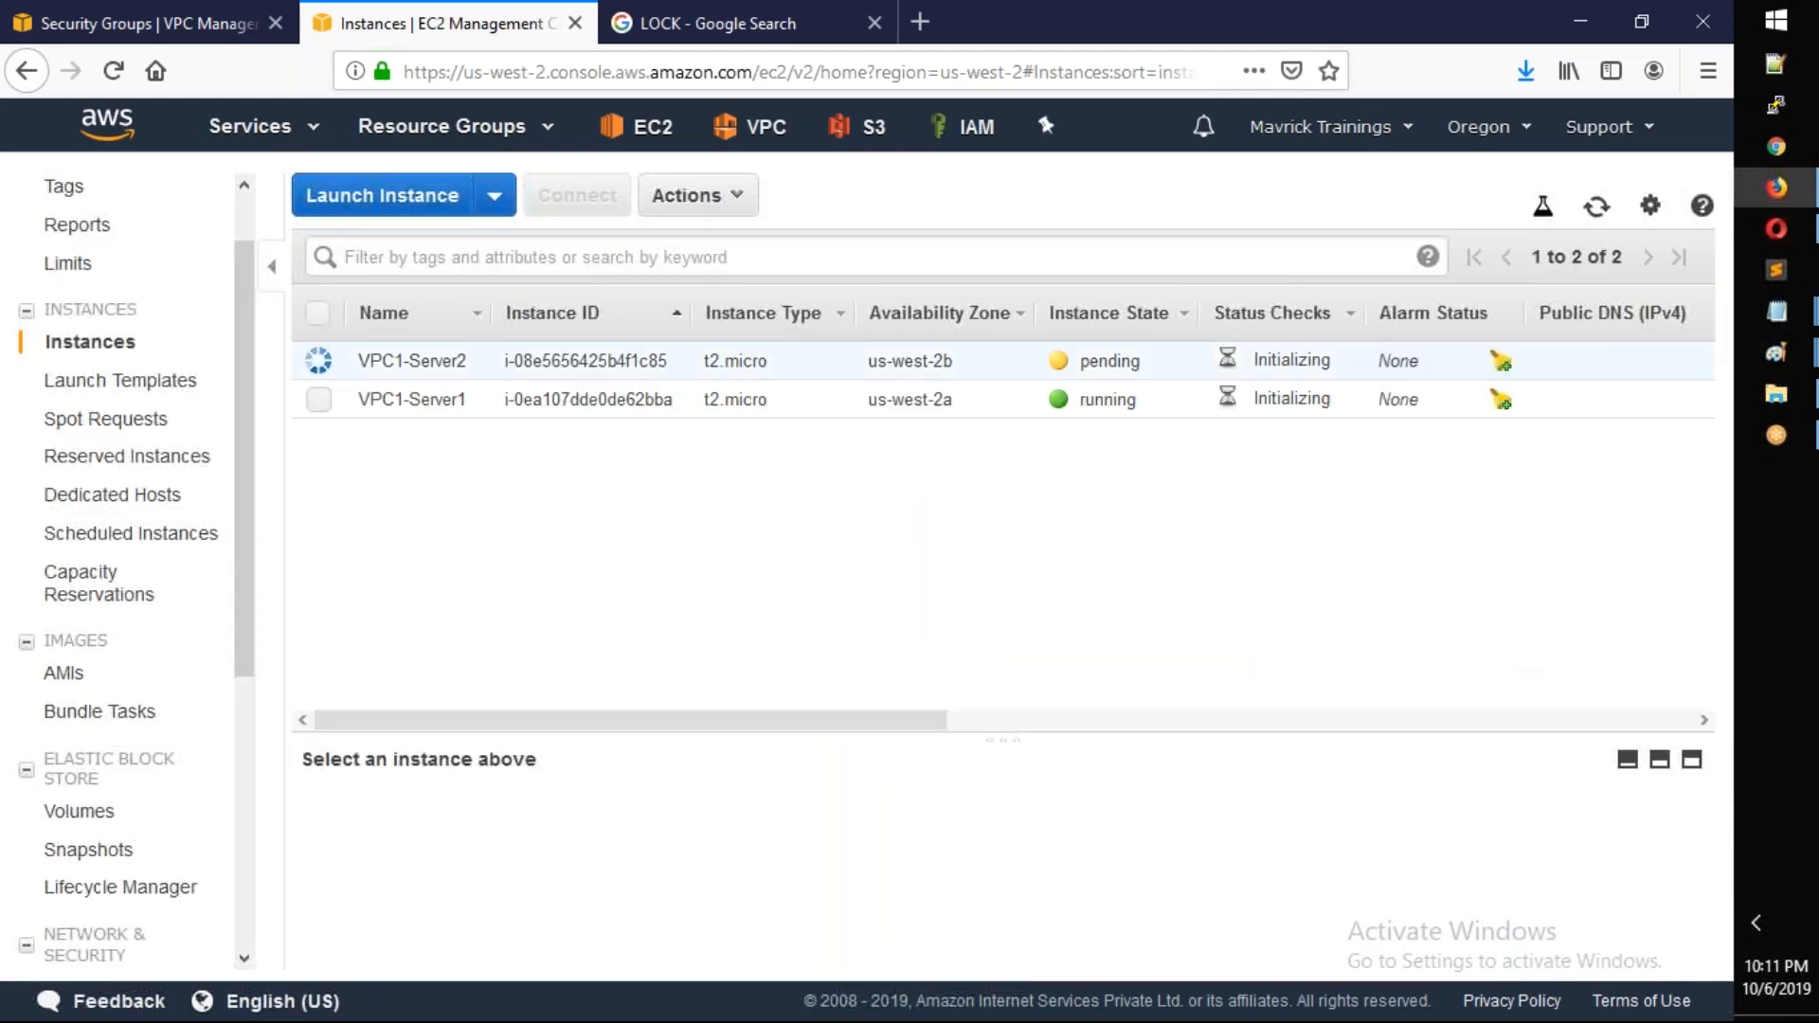
{"action": "left_click_drag", "start_coordinate": [856, 725], "coordinate": [1315, 776]}
{"action": "scroll", "coordinate": [948, 748], "scroll_direction": "left", "scroll_amount": 5}
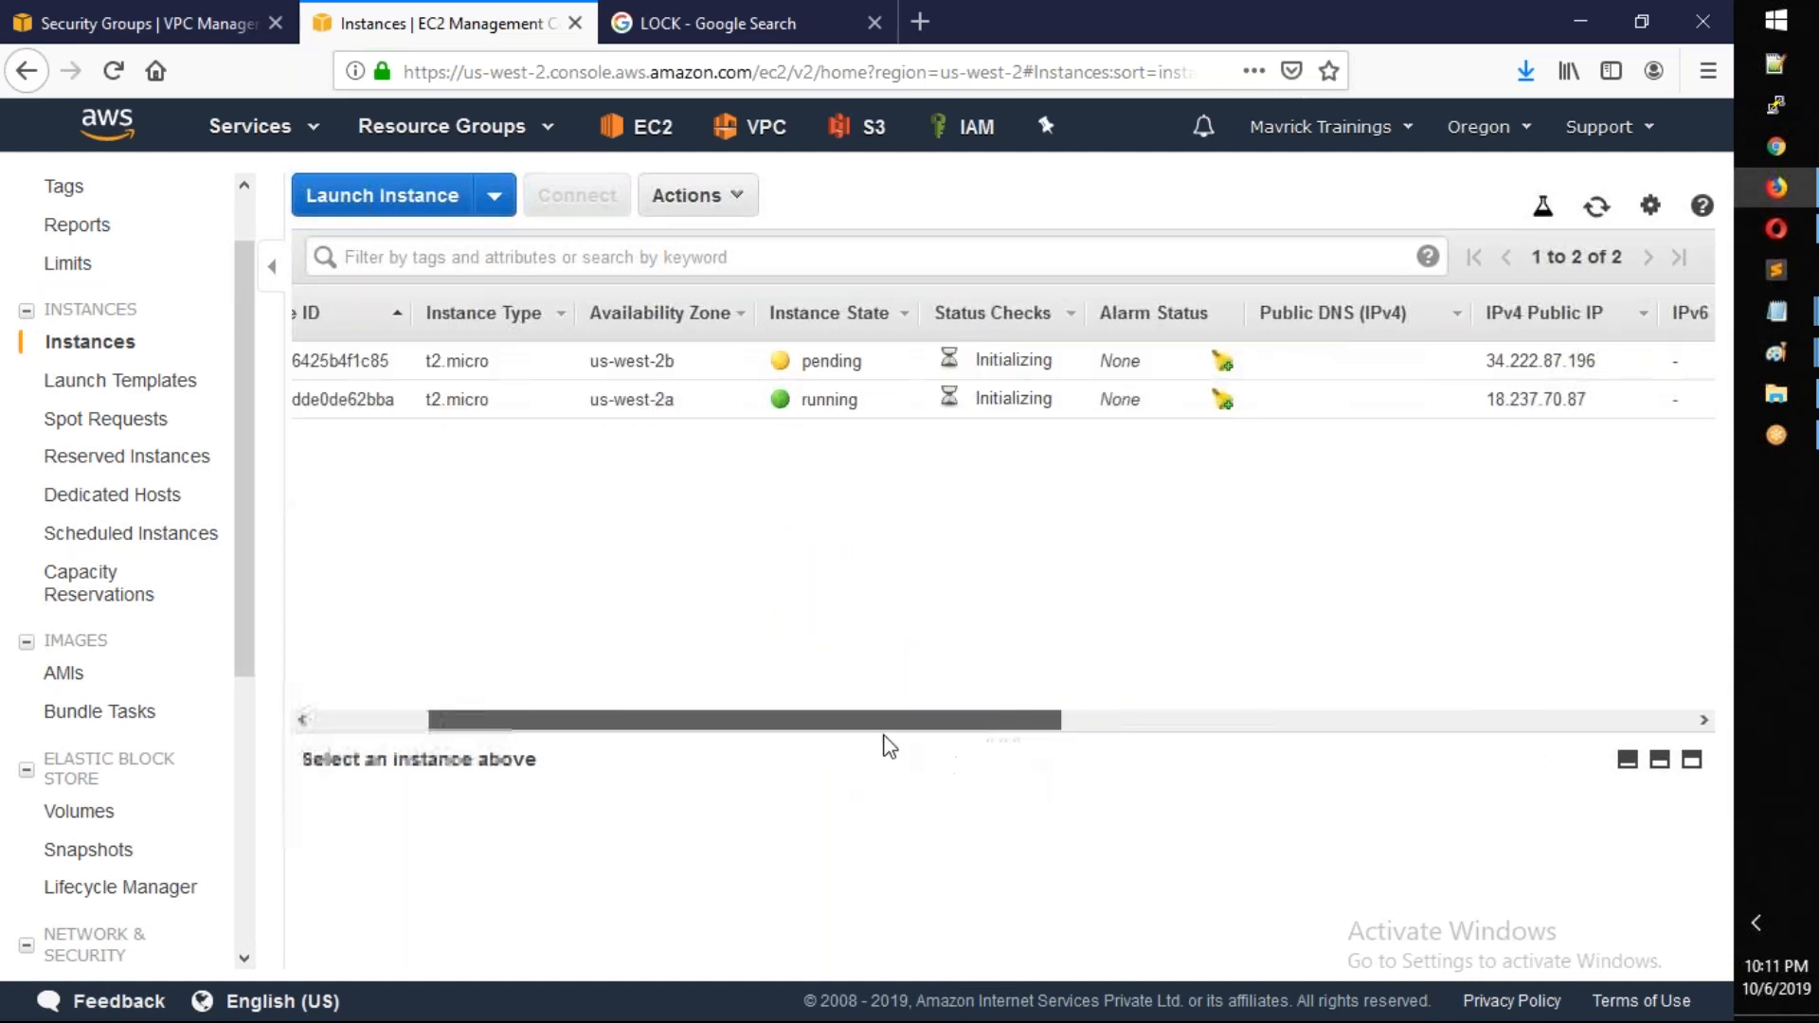
Start launching a third instance based on the Amazon Linux AMI 2018.03.0 (HVM) image
{"action": "left_click_drag", "start_coordinate": [930, 409], "coordinate": [860, 360]}
{"action": "left_click_drag", "start_coordinate": [879, 720], "coordinate": [872, 720]}
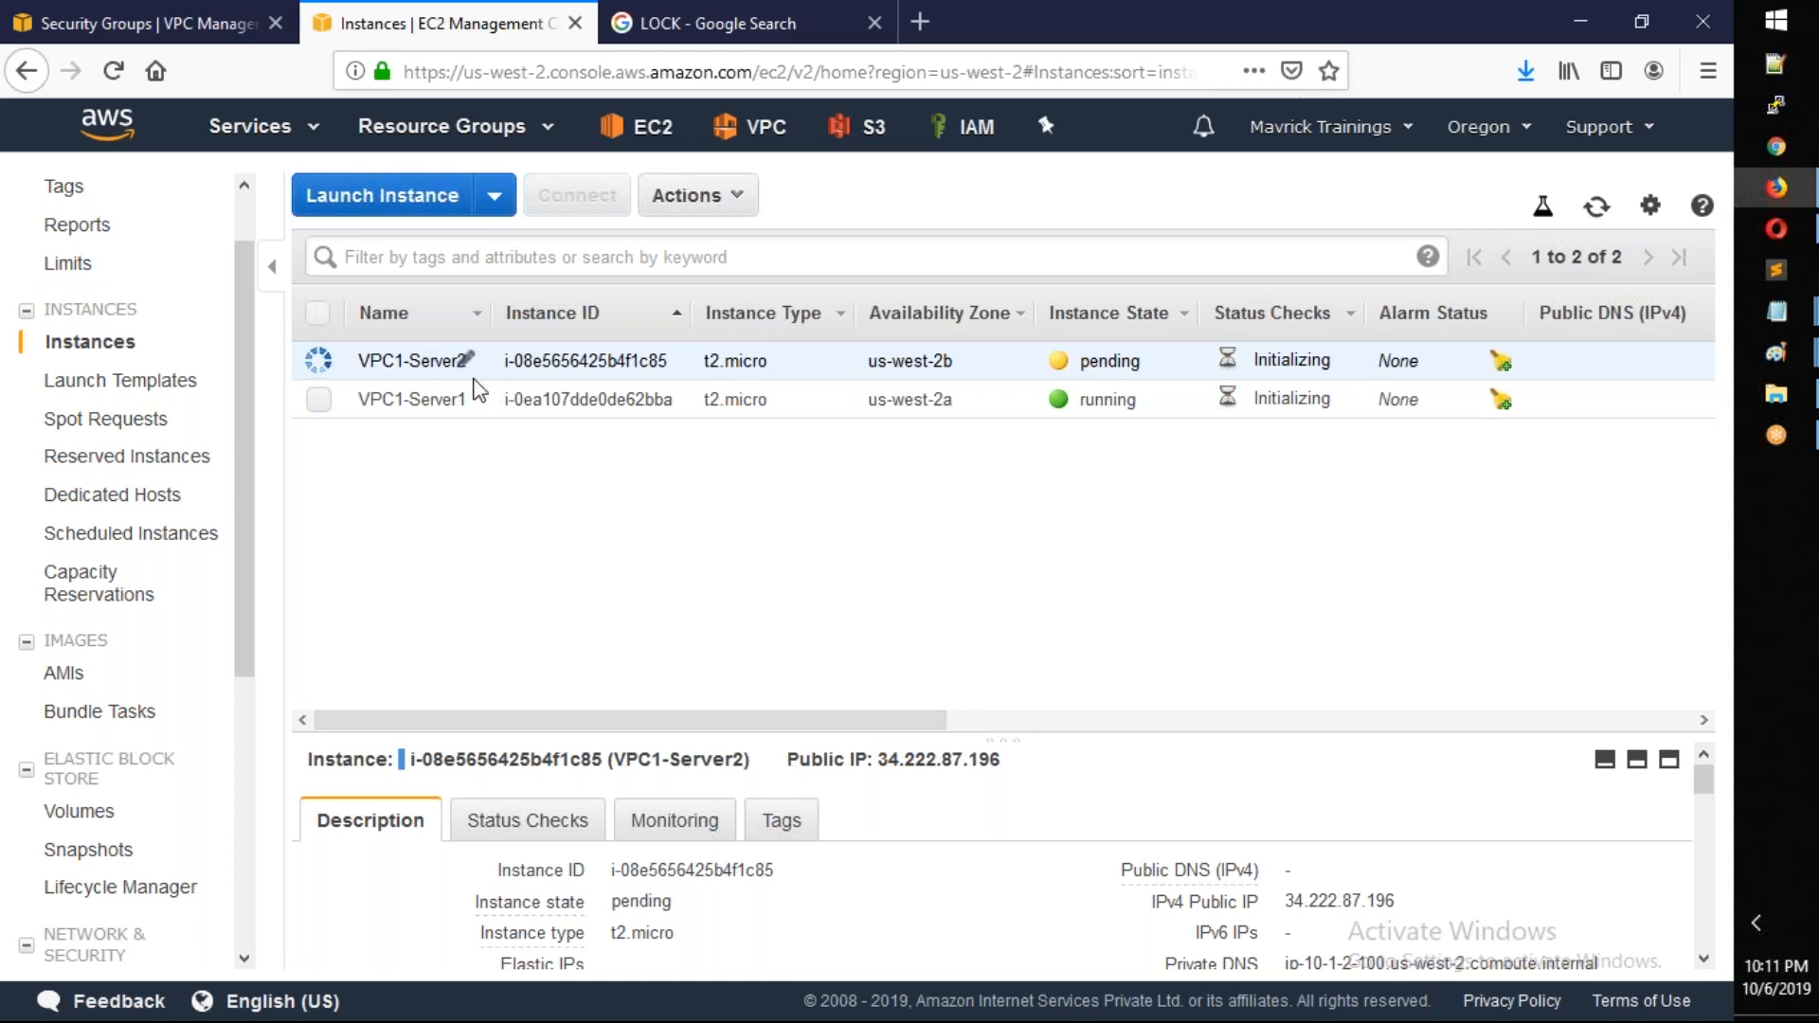
{"action": "left_click", "coordinate": [431, 199]}
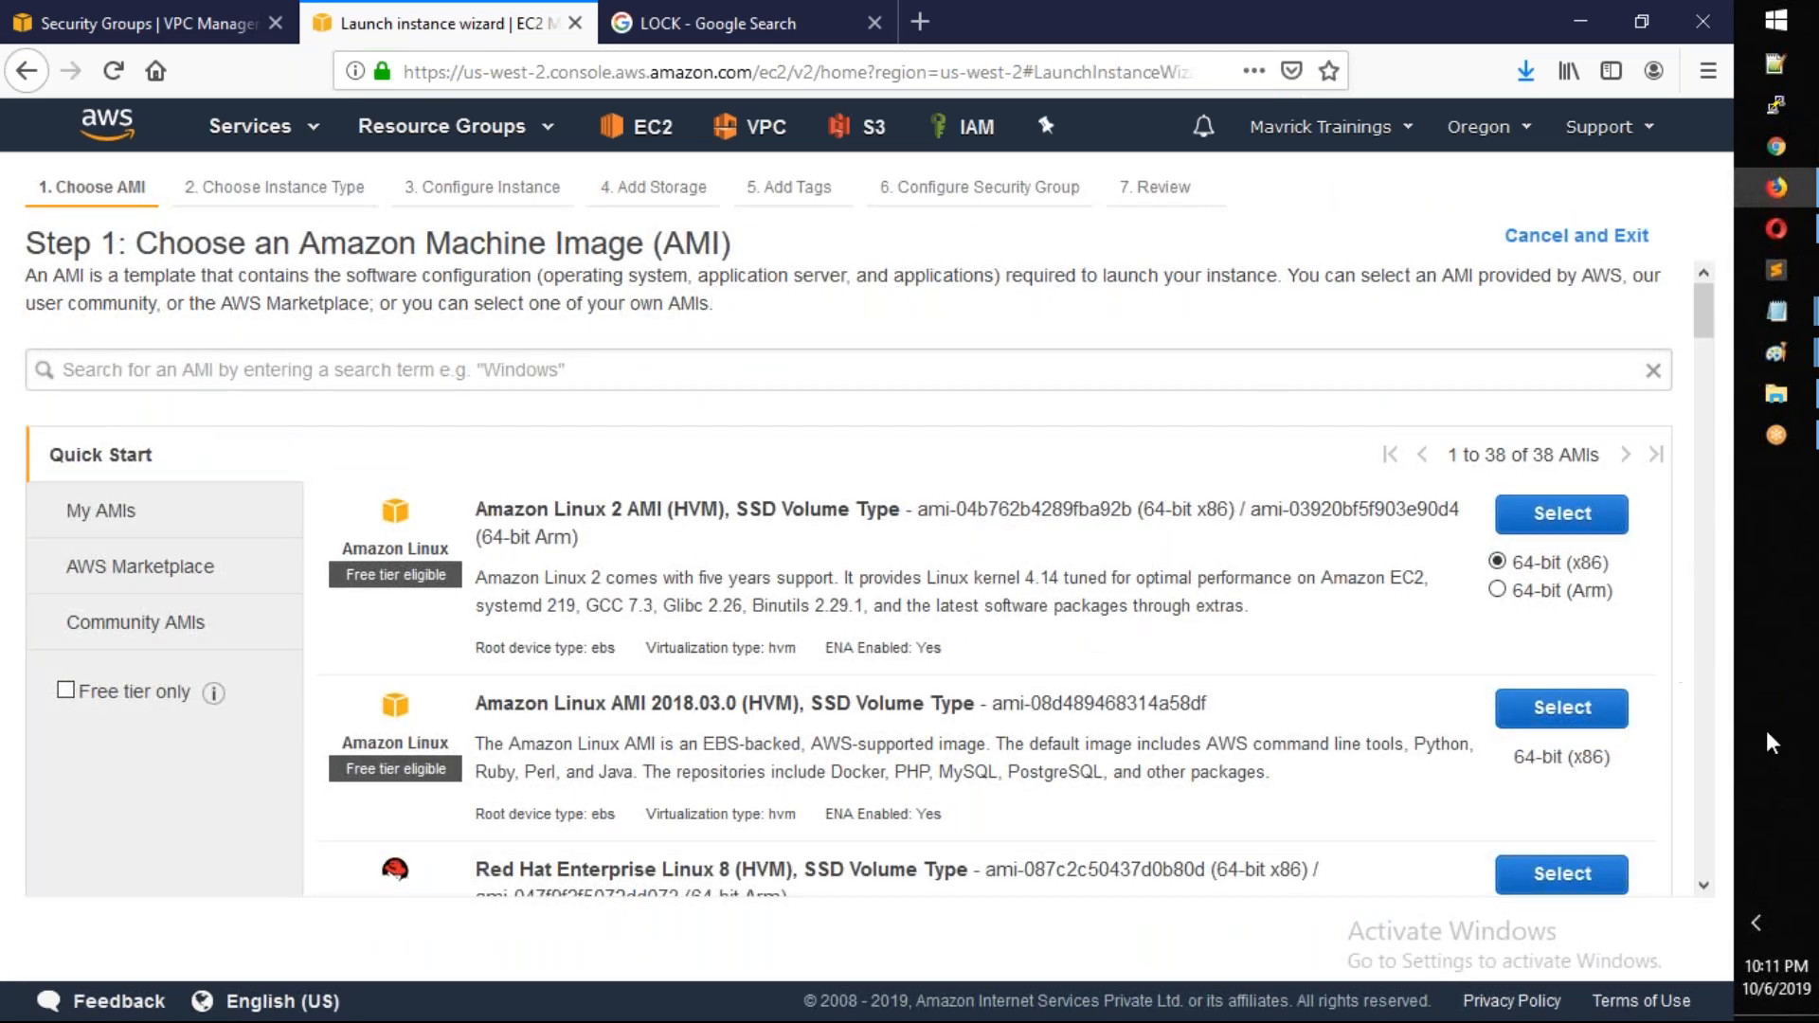
{"action": "left_click", "coordinate": [1561, 708]}
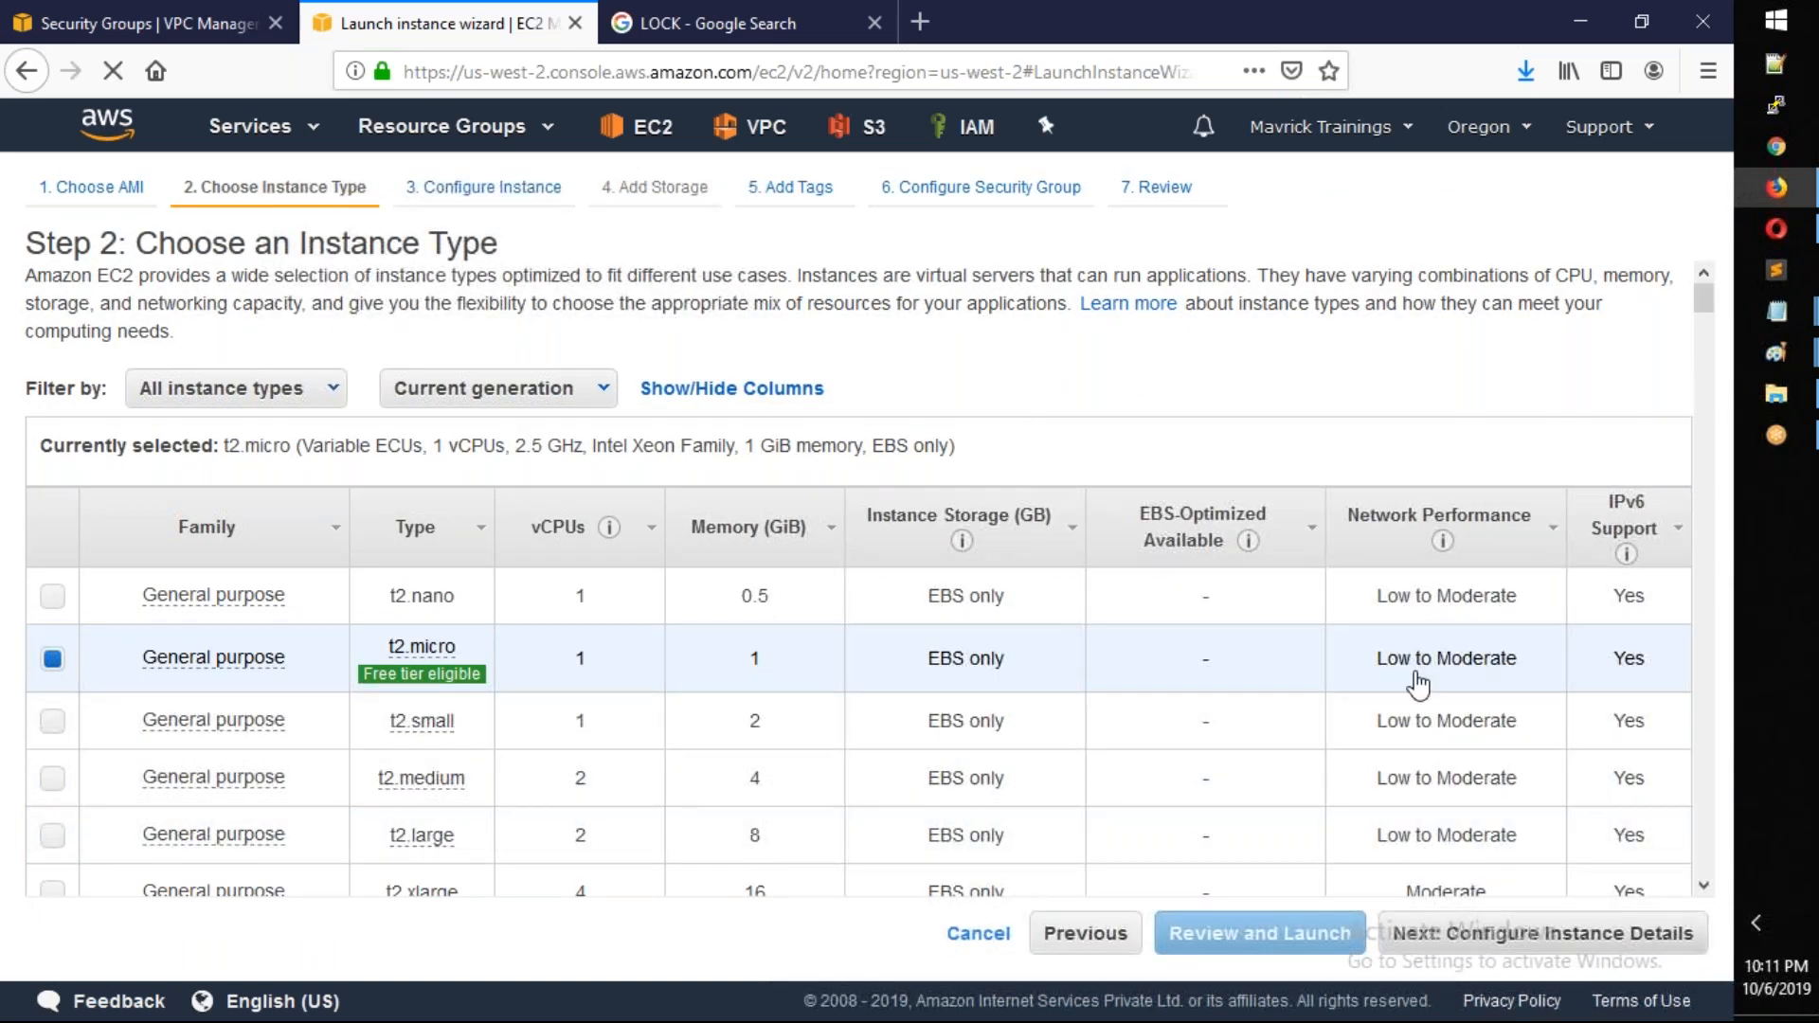
Place the third instance in the AWSTRAINING-2 network and AWS2-Subnet-1, with auto-assign public IP set to Enable
{"action": "left_click", "coordinate": [558, 595]}
{"action": "left_click", "coordinate": [807, 629]}
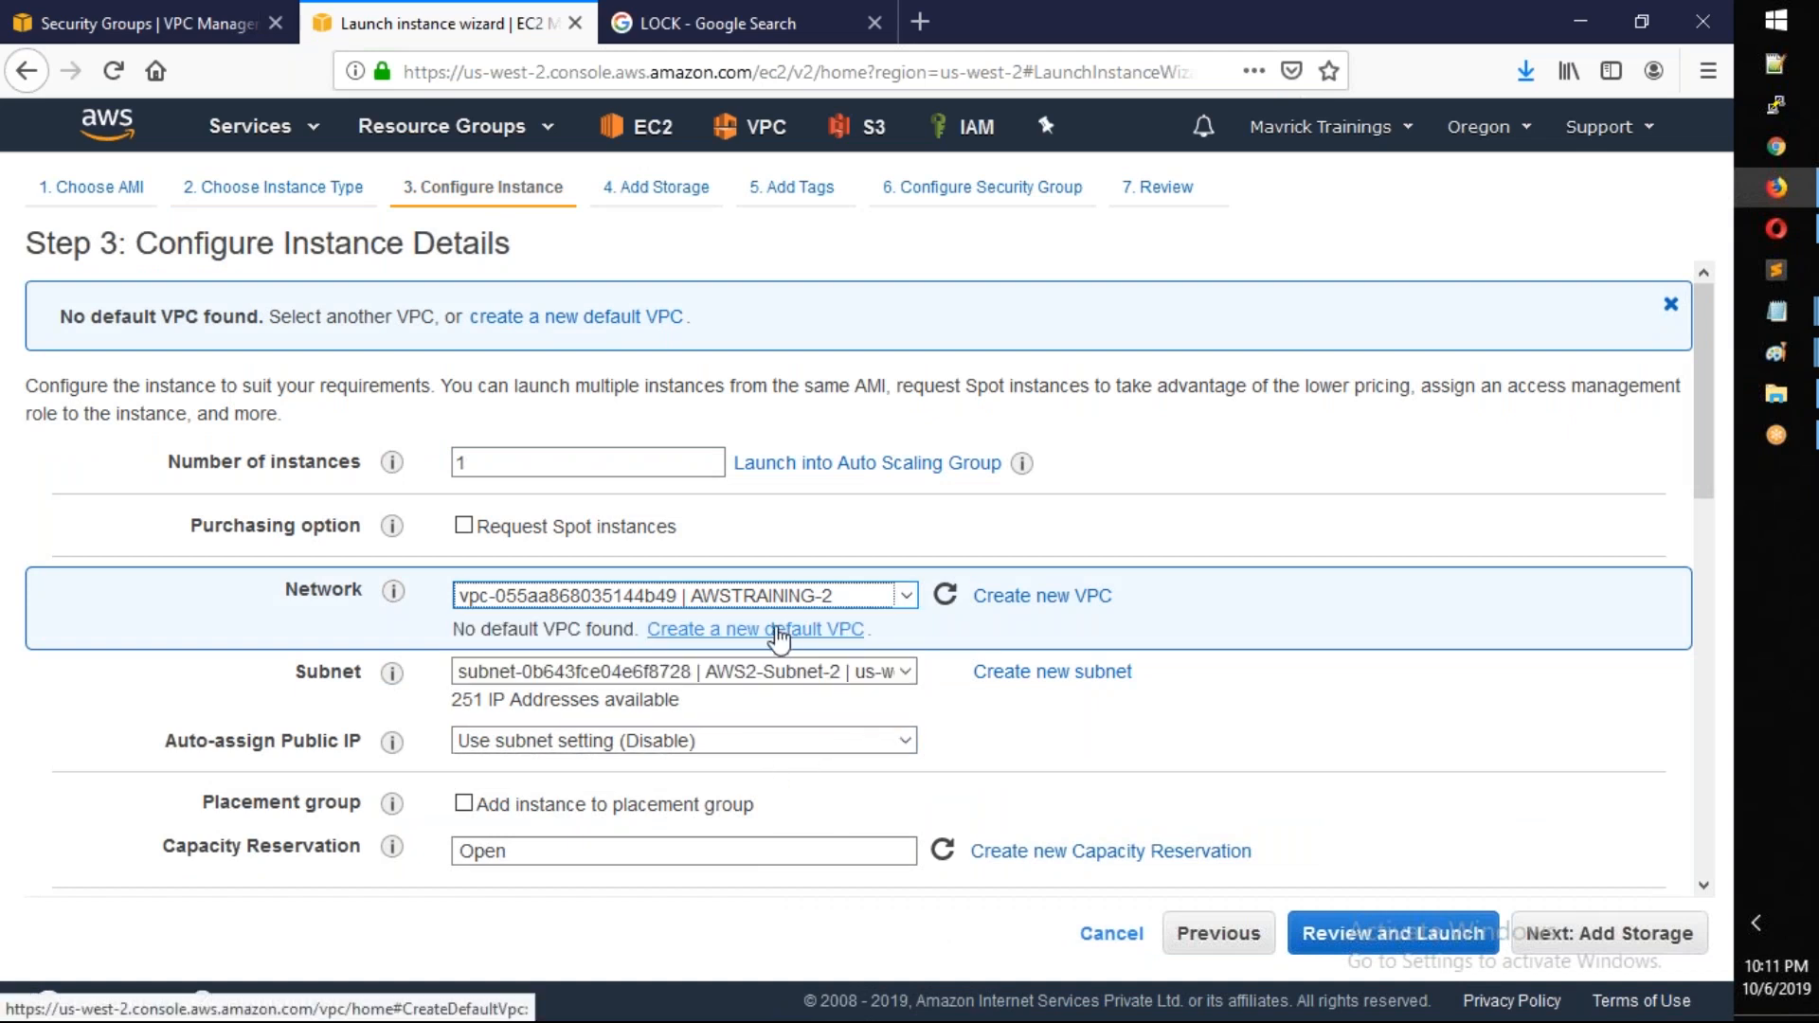
{"action": "left_click", "coordinate": [832, 678]}
{"action": "left_click", "coordinate": [853, 804]}
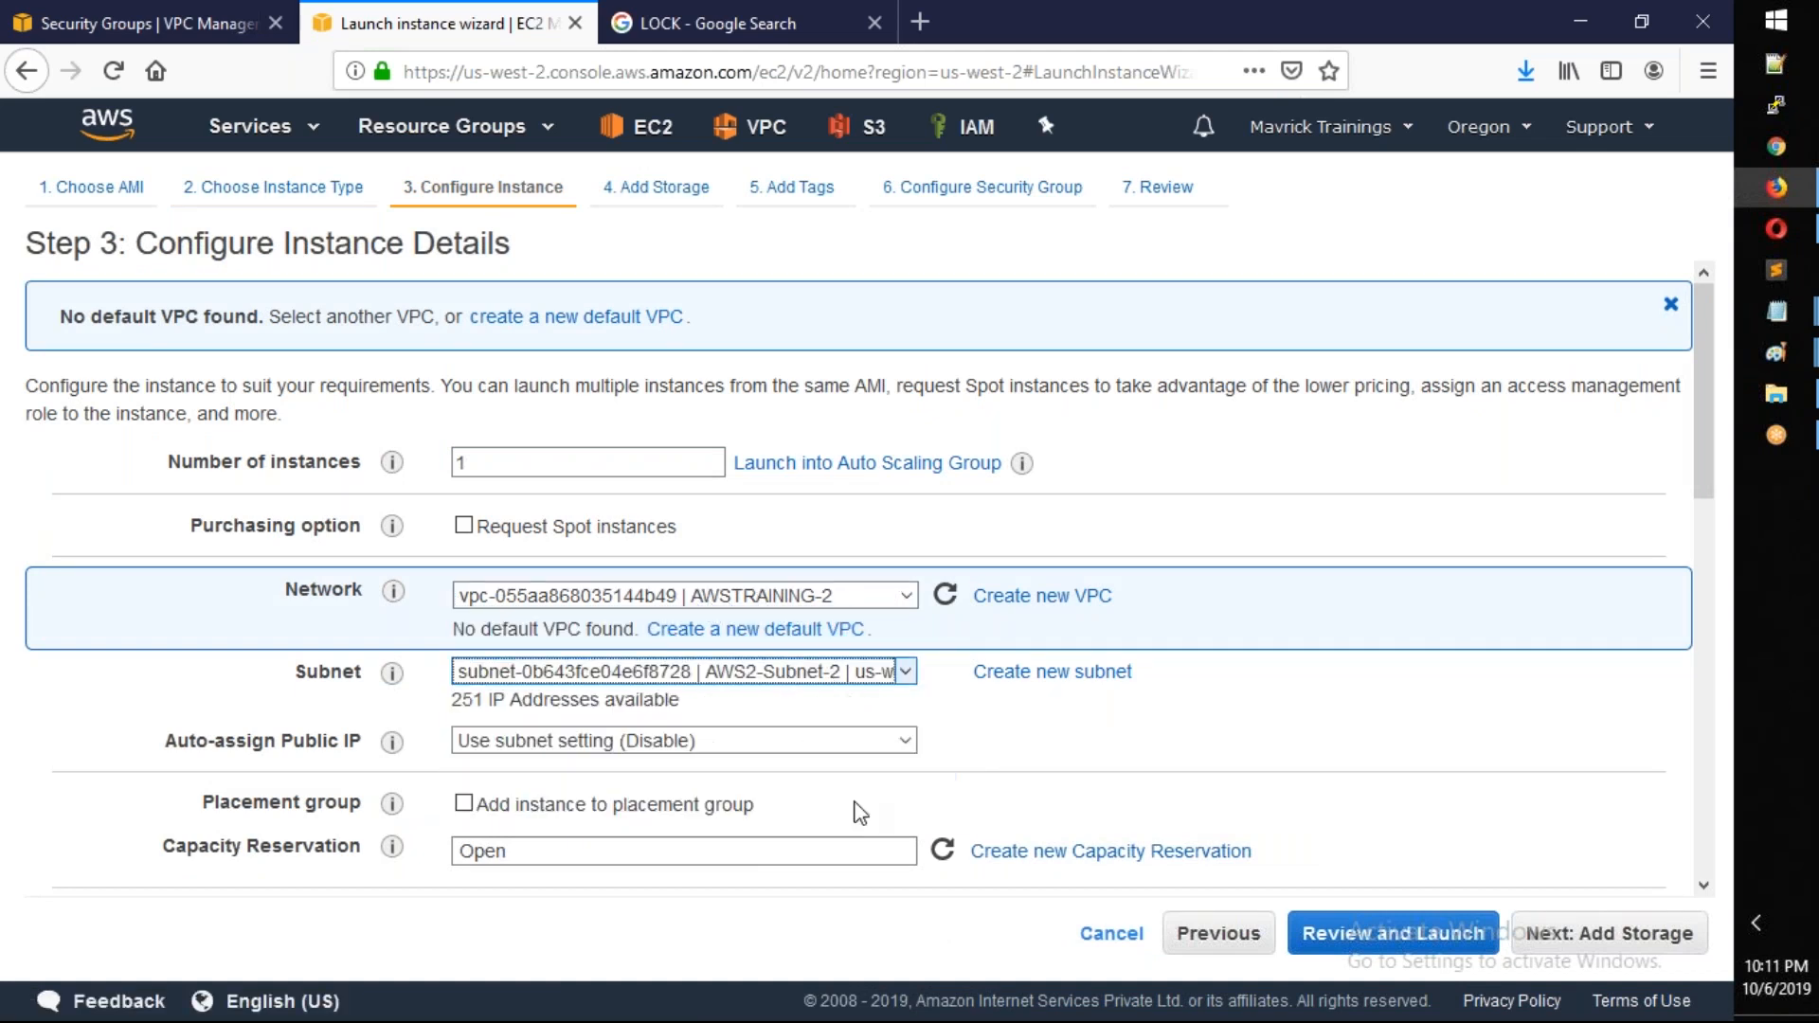
{"action": "left_click", "coordinate": [729, 743]}
{"action": "left_click", "coordinate": [971, 791]}
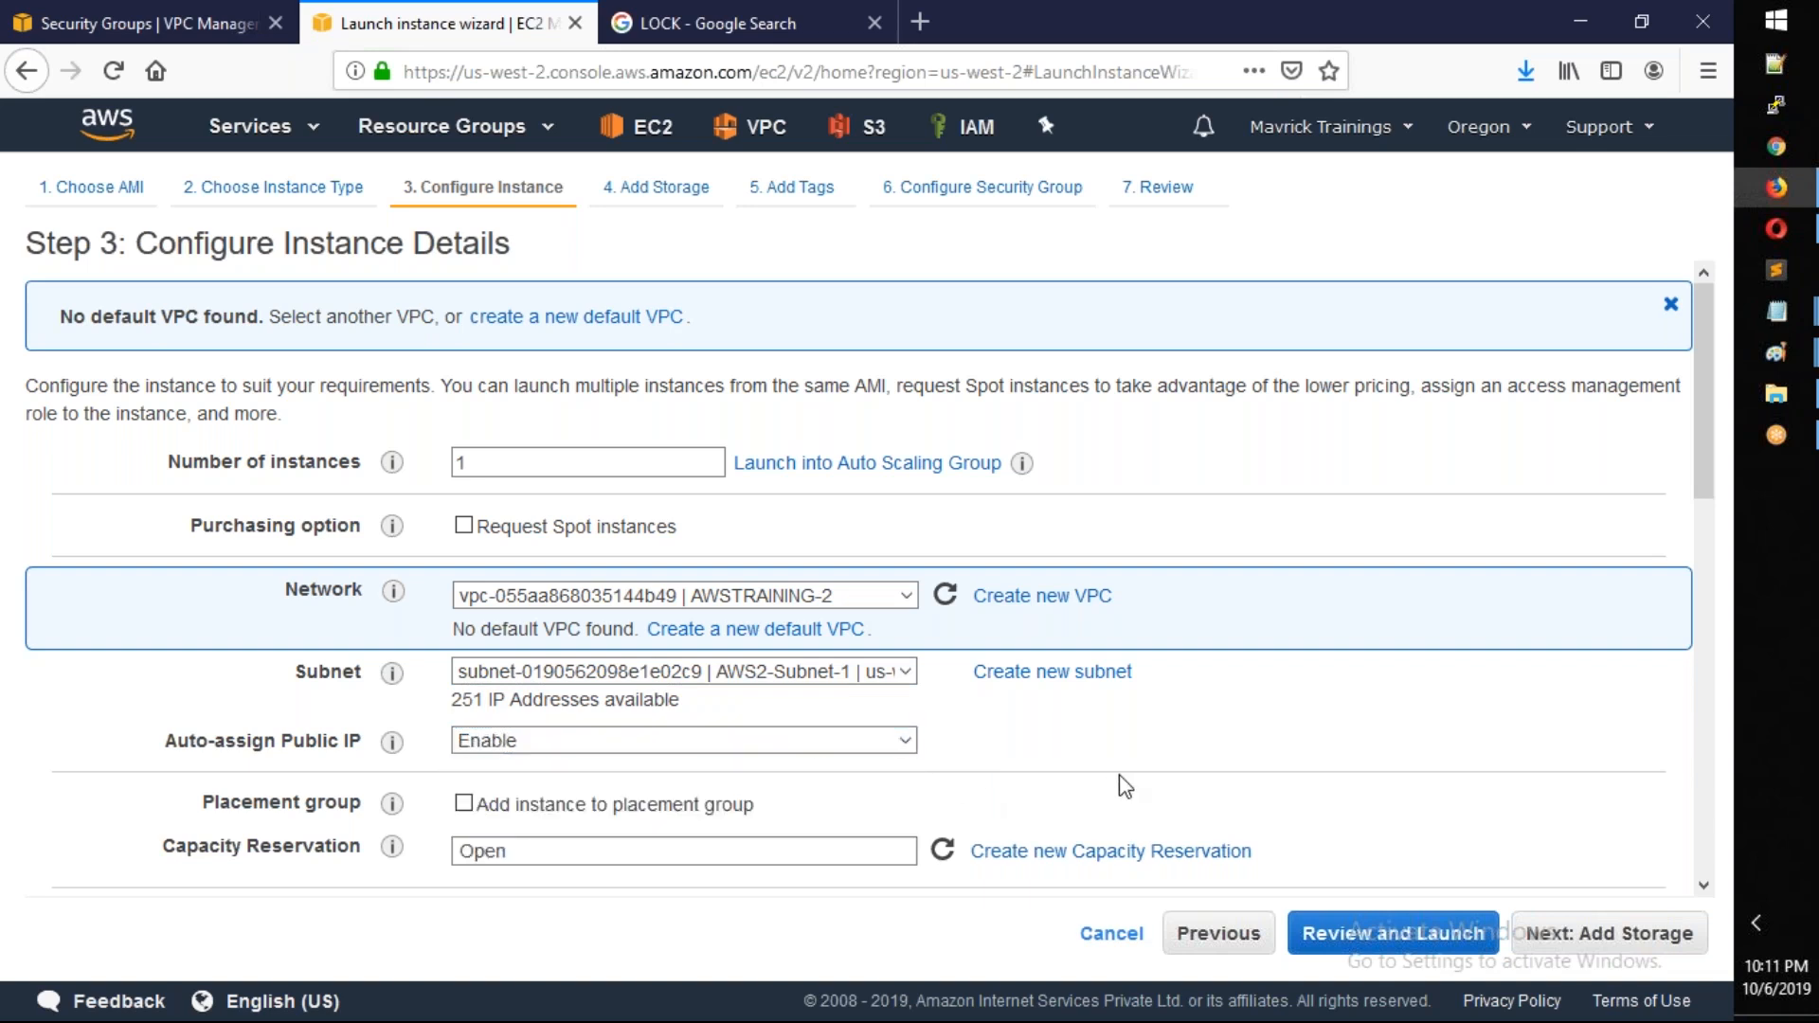
Try to set the primary IP of the third instance's eth0 interface to 10.1.1.150
{"action": "scroll", "coordinate": [1122, 784], "scroll_direction": "down", "scroll_amount": 10}
{"action": "type", "text": "10.1.1.150"}
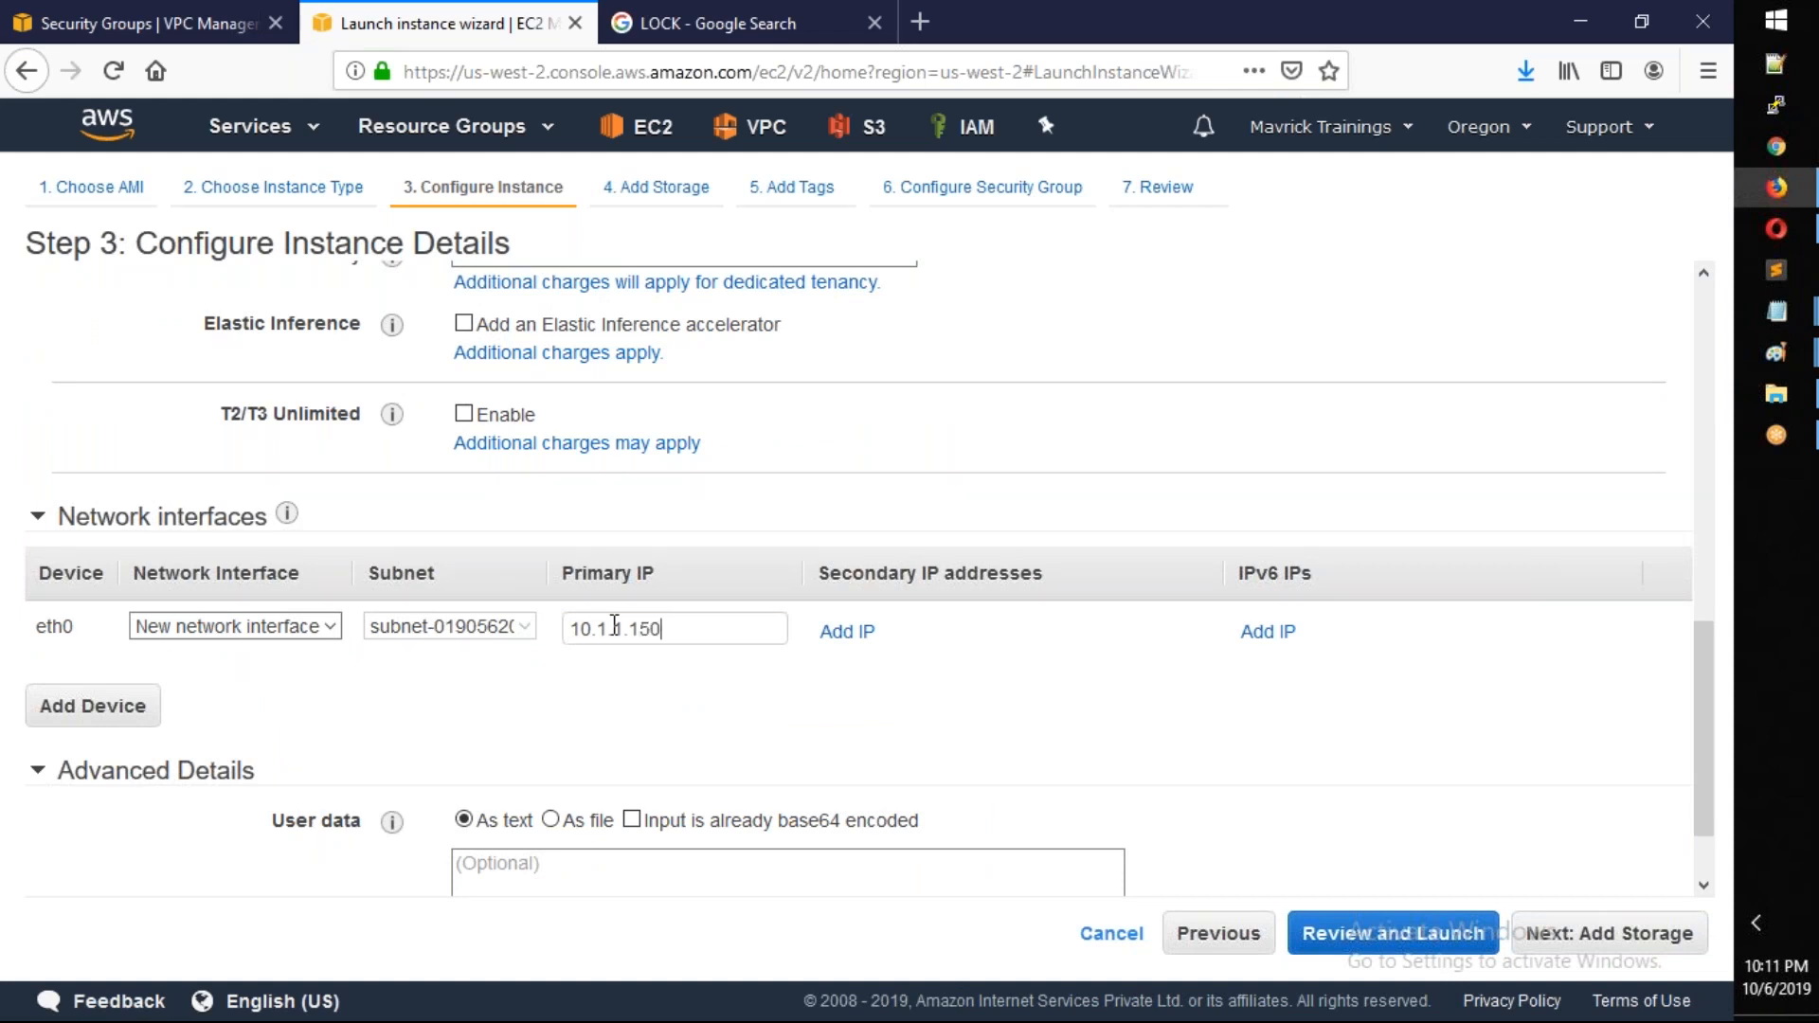
{"action": "key", "text": "Tab"}
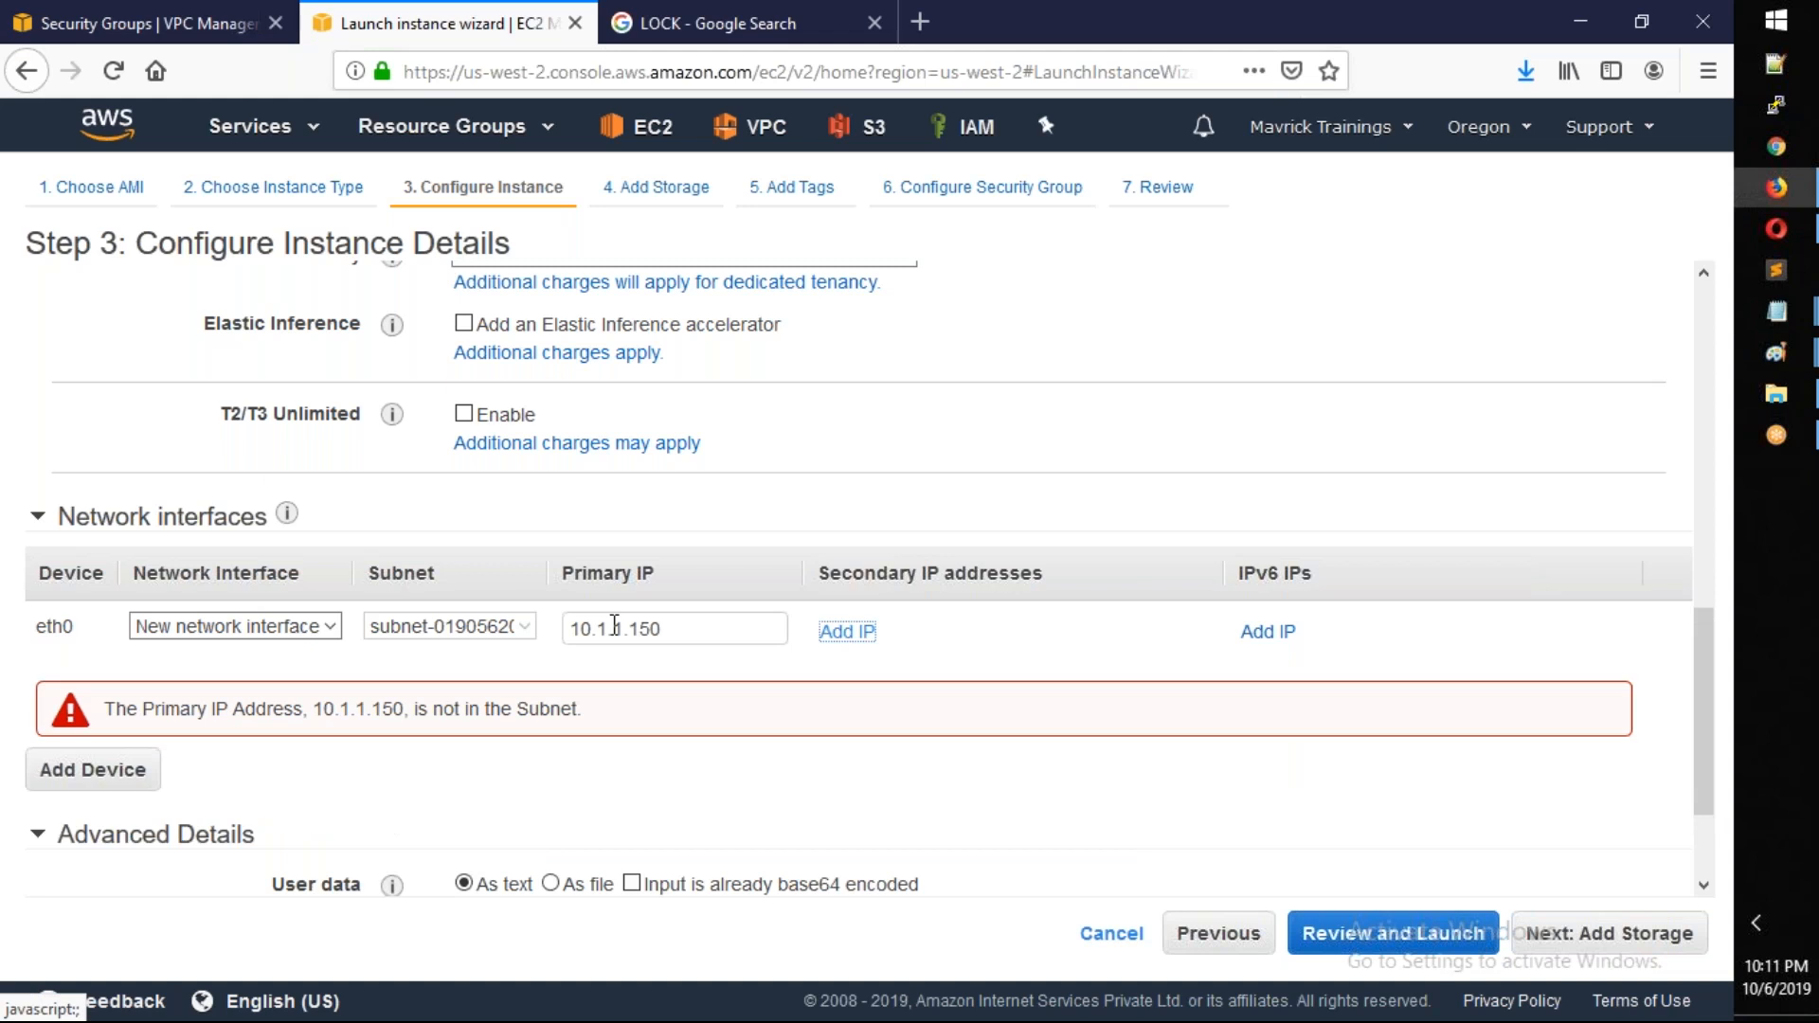
Look up the AWS1 and AWS2 subnet address ranges and availability zones in the Notepad notes
{"action": "left_click", "coordinate": [1776, 310]}
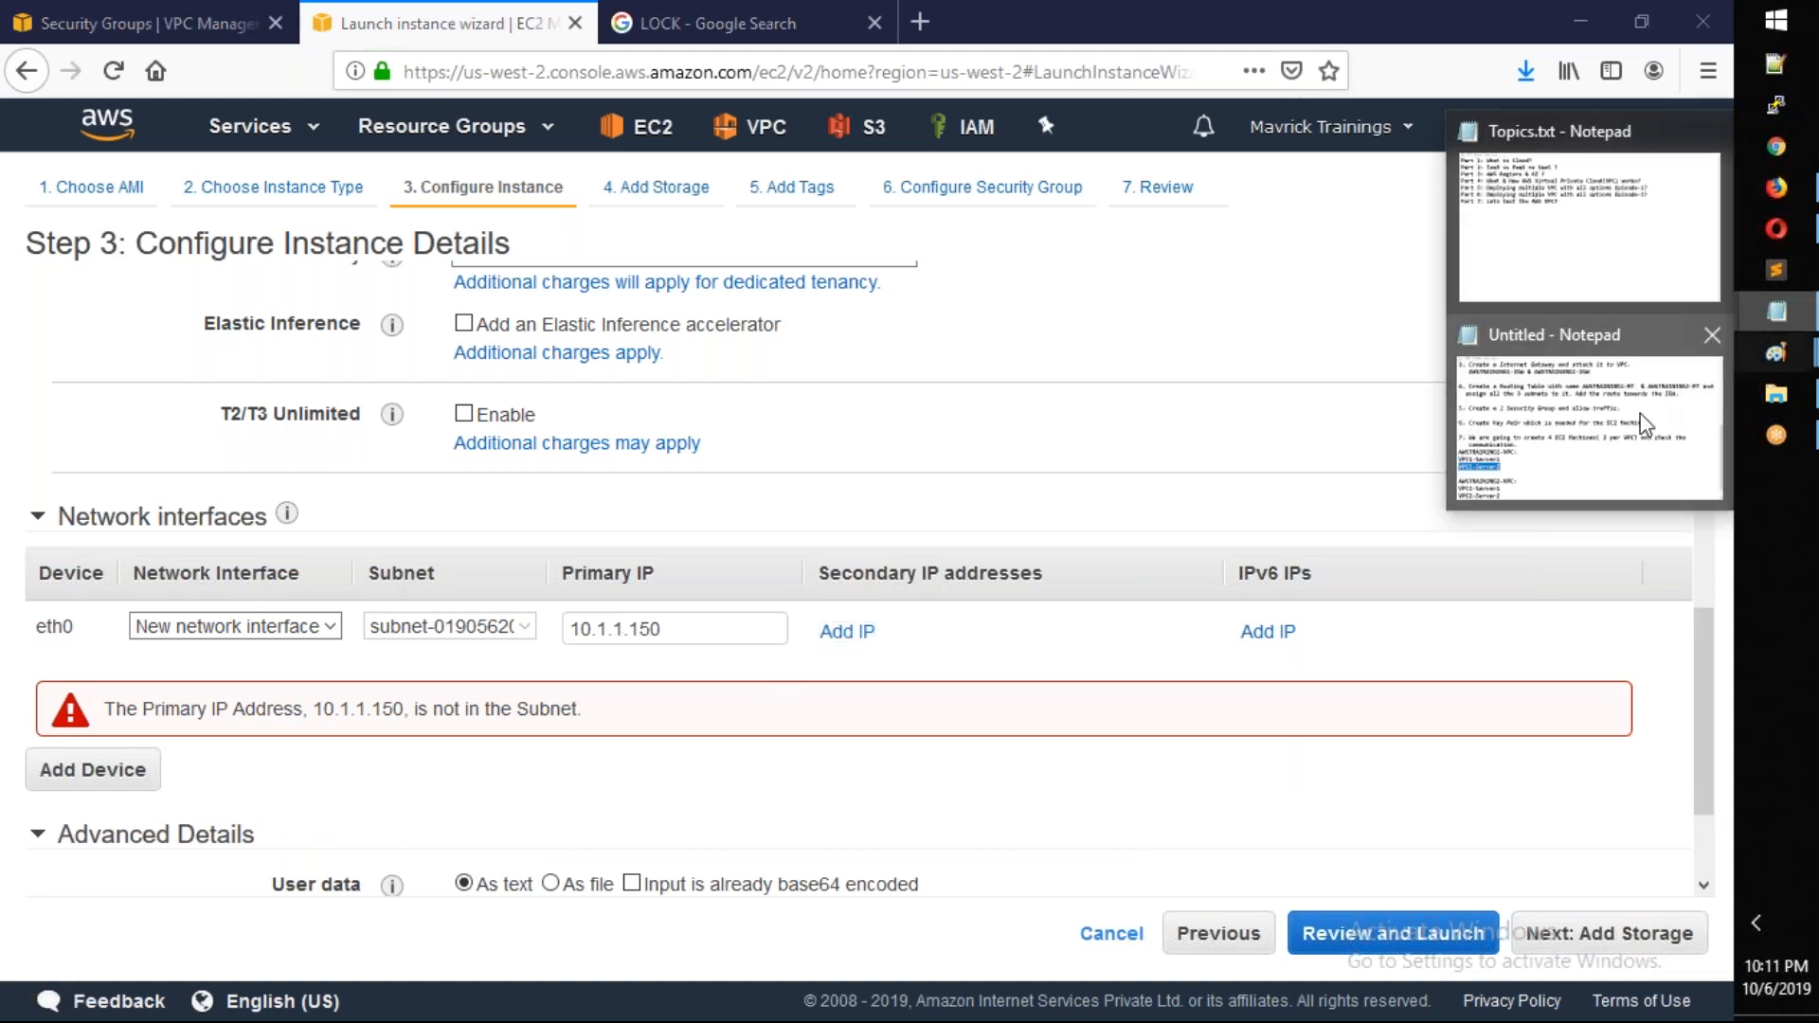
{"action": "left_click", "coordinate": [1614, 424]}
{"action": "scroll", "coordinate": [865, 471], "scroll_direction": "up", "scroll_amount": 4}
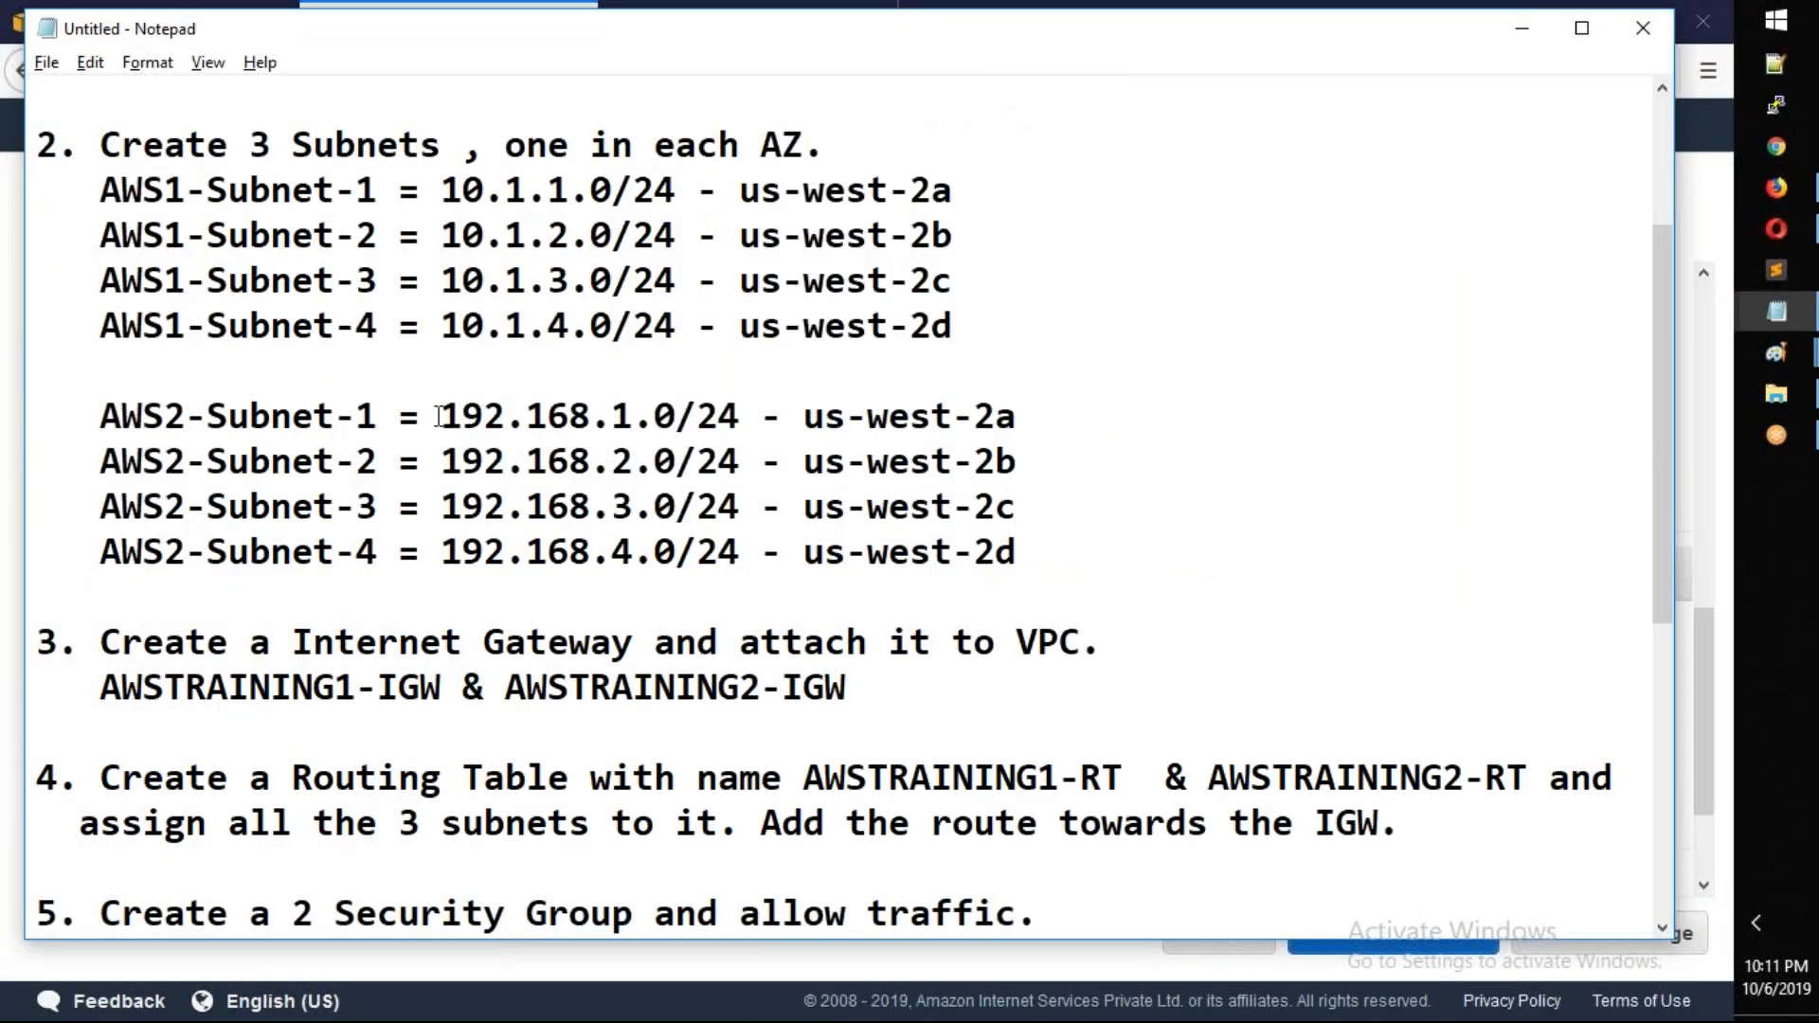
{"action": "left_click_drag", "start_coordinate": [245, 509], "coordinate": [400, 552]}
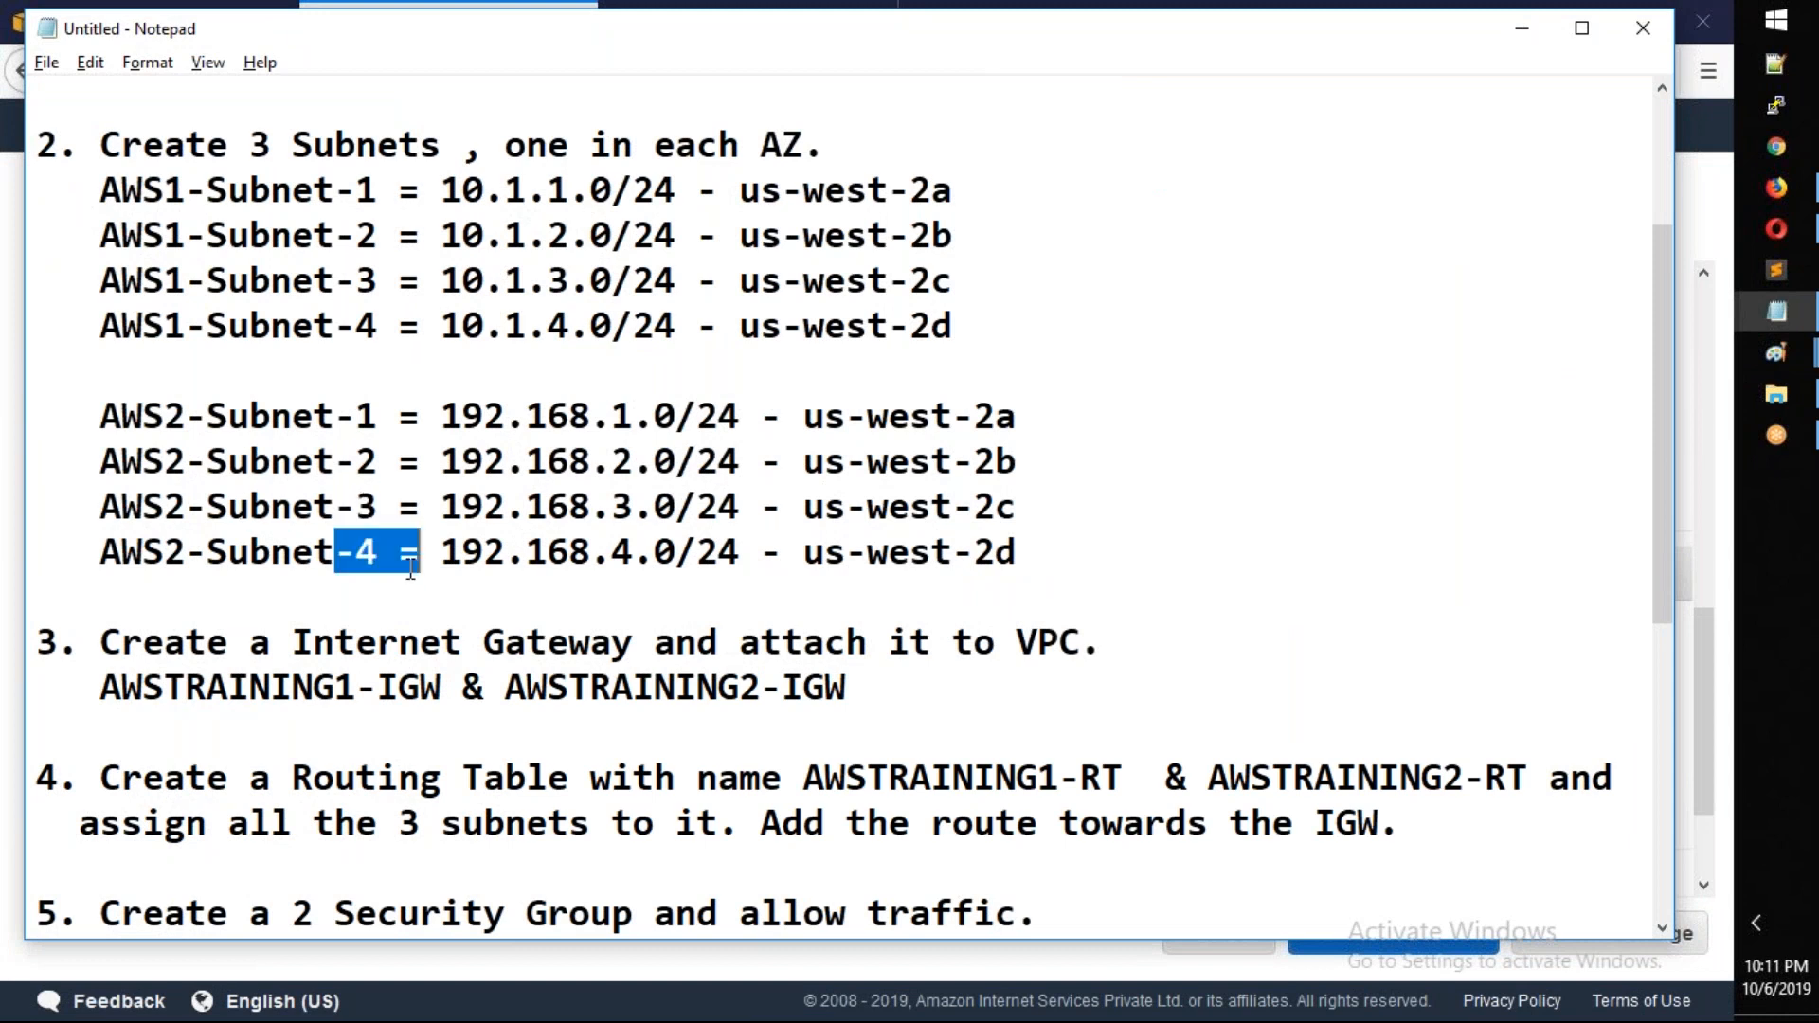
{"action": "left_click_drag", "start_coordinate": [955, 235], "coordinate": [17, 178]}
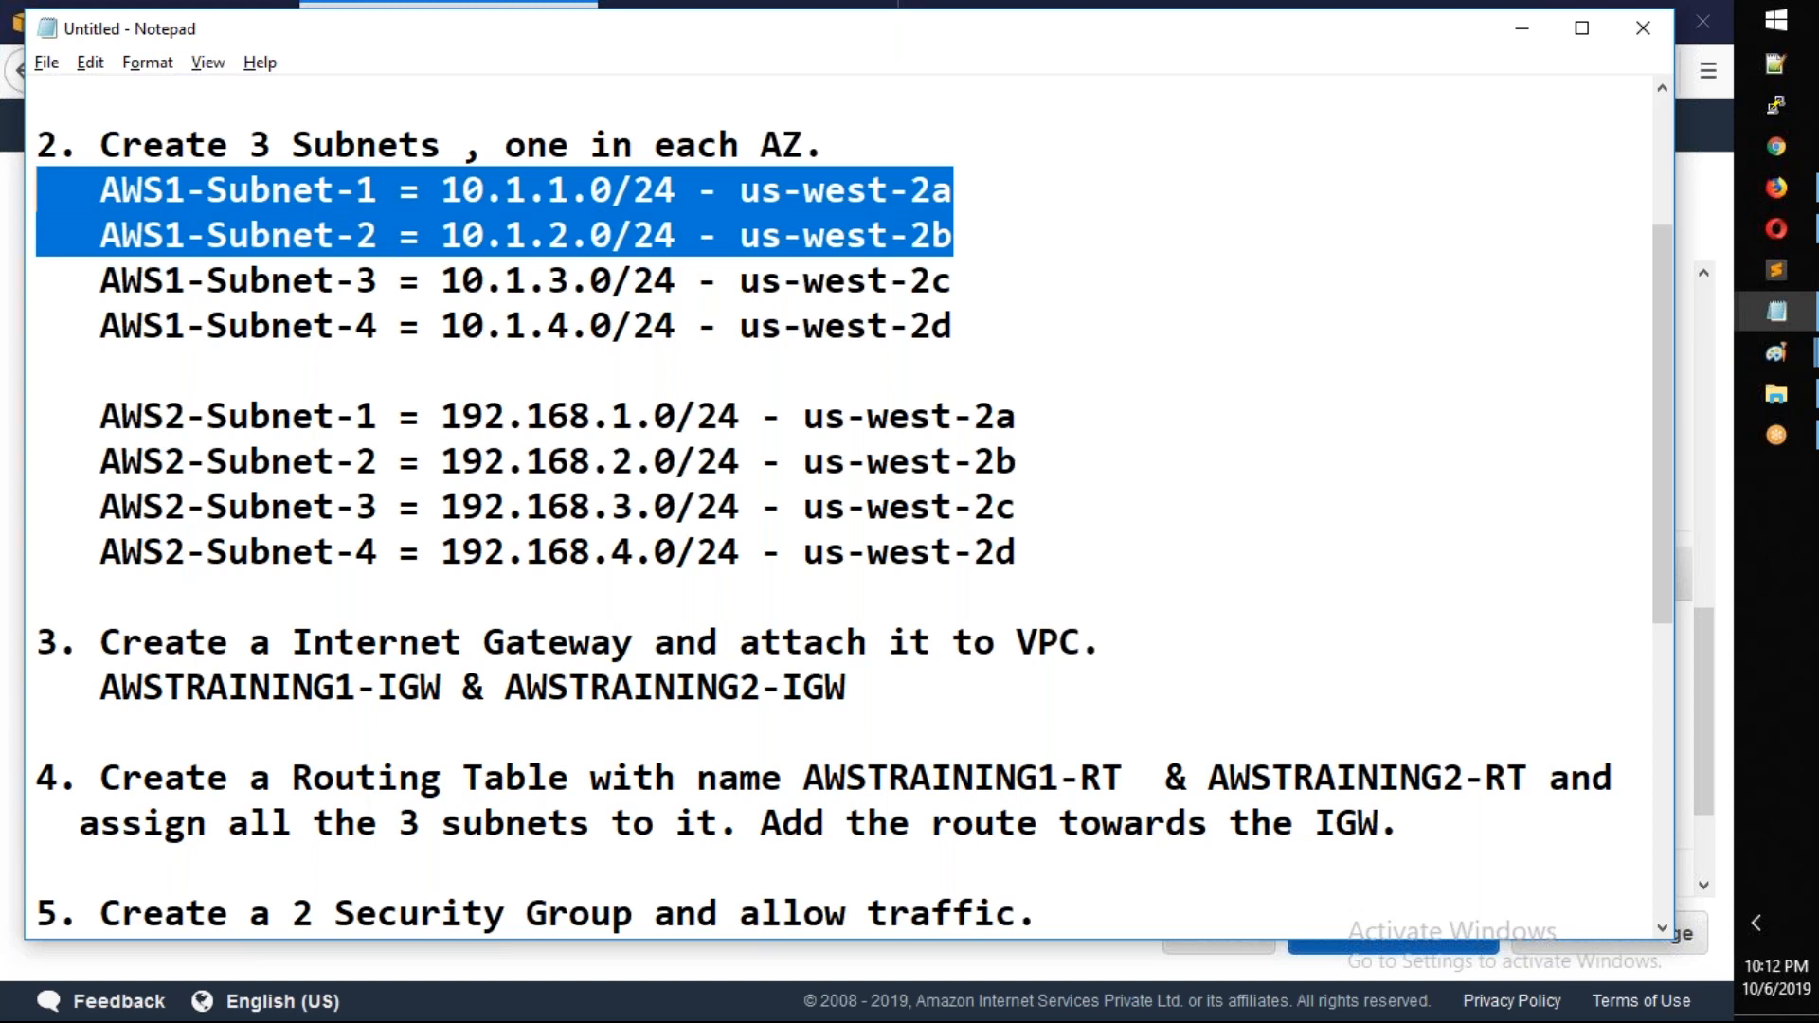
{"action": "left_click_drag", "start_coordinate": [1038, 564], "coordinate": [26, 510]}
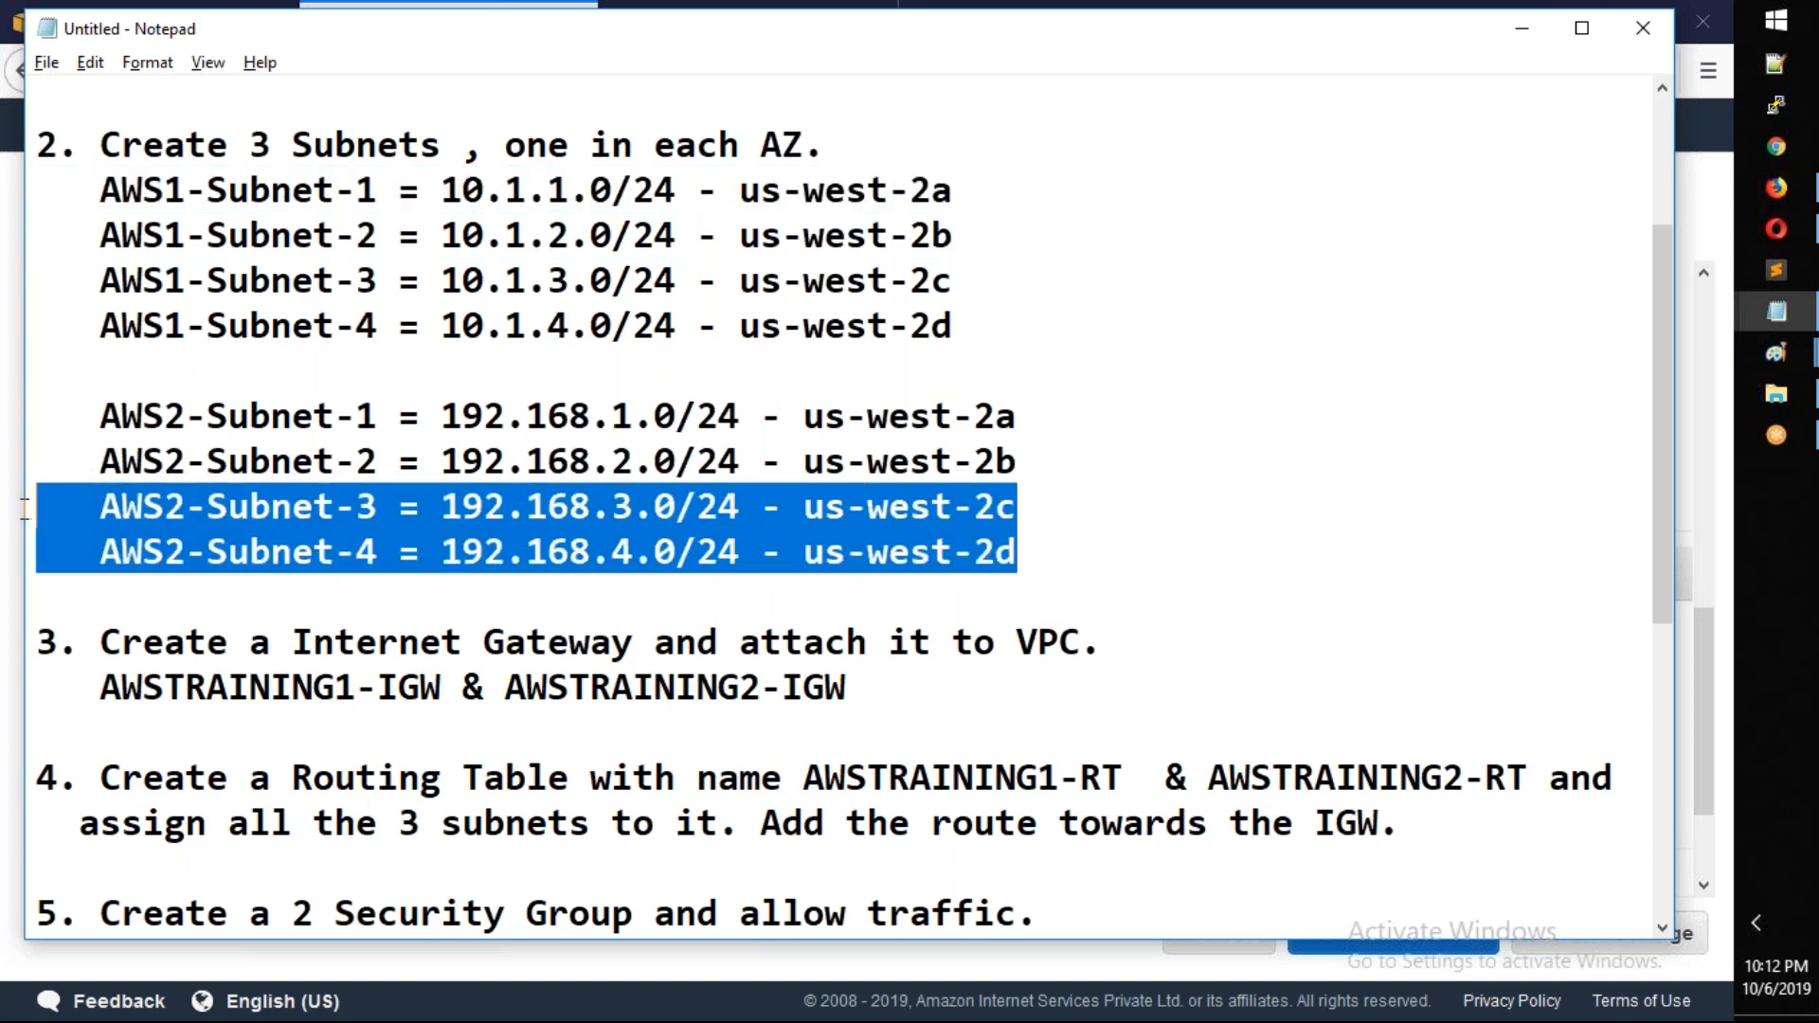
{"action": "left_click", "coordinate": [1522, 28]}
Change the third instance's subnet to AWS2-Subnet-3
{"action": "scroll", "coordinate": [745, 457], "scroll_direction": "up", "scroll_amount": 5}
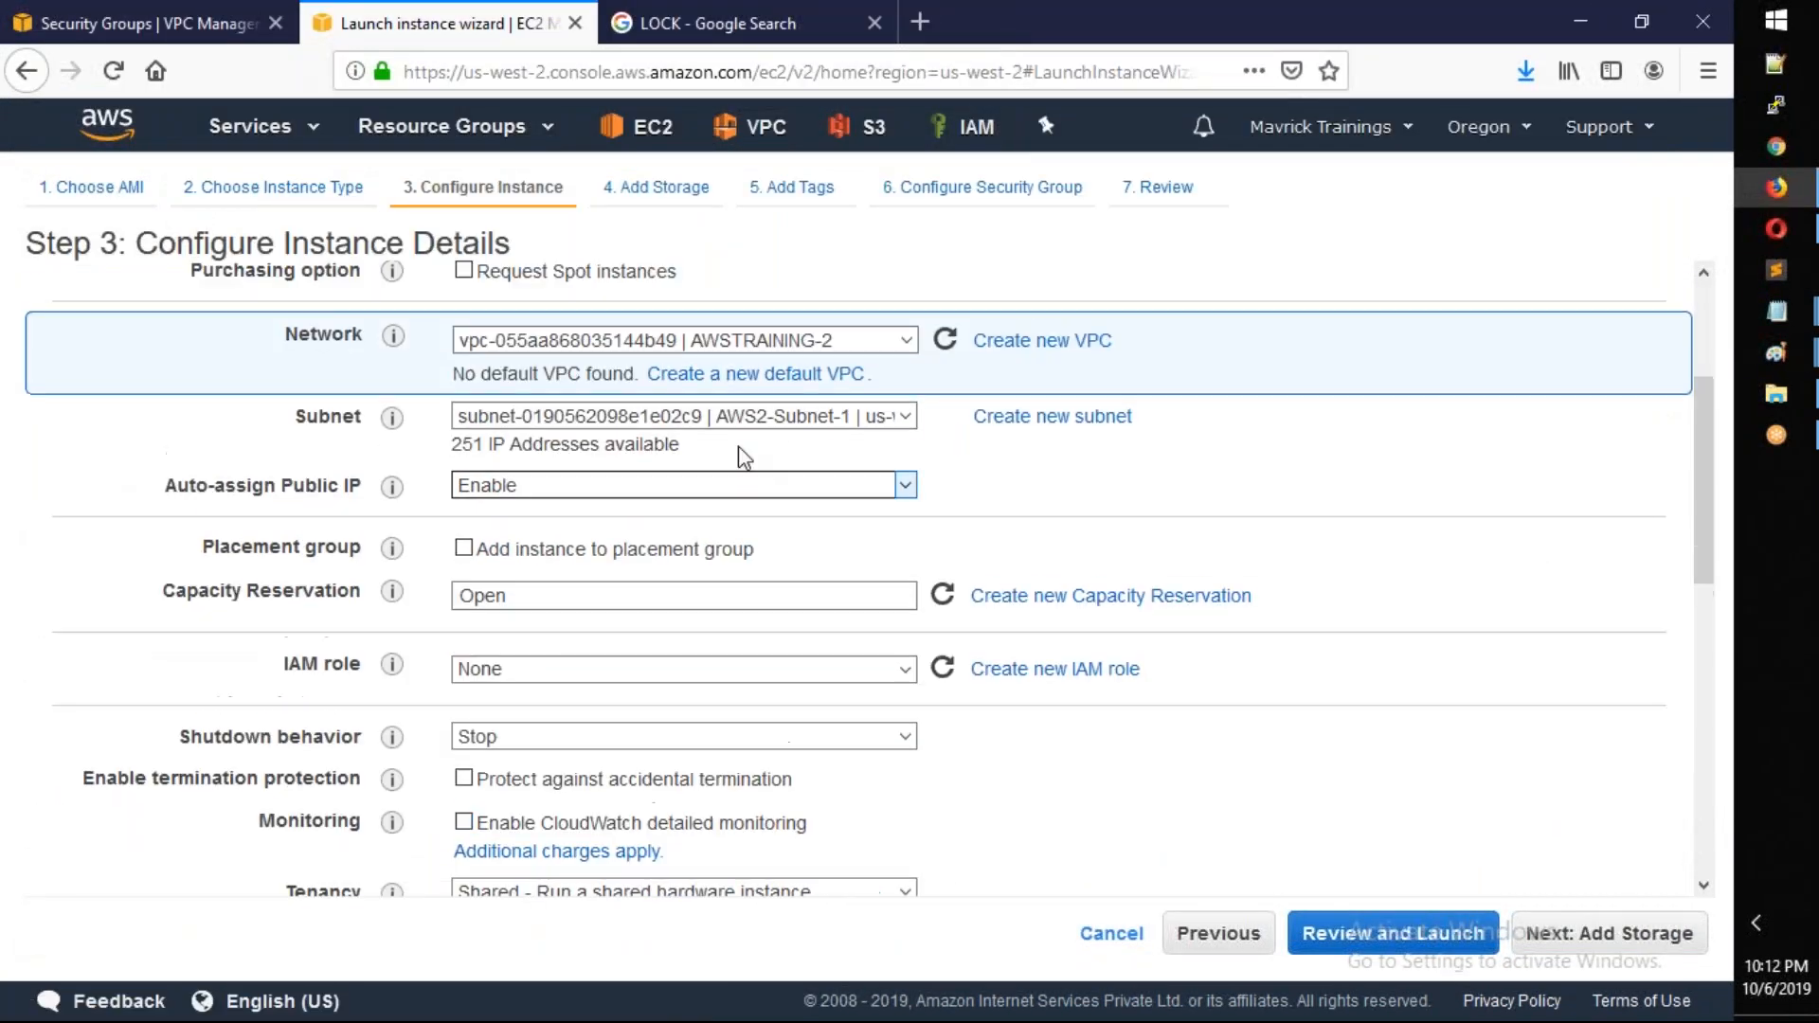
{"action": "left_click", "coordinate": [746, 417]}
{"action": "left_click", "coordinate": [764, 487]}
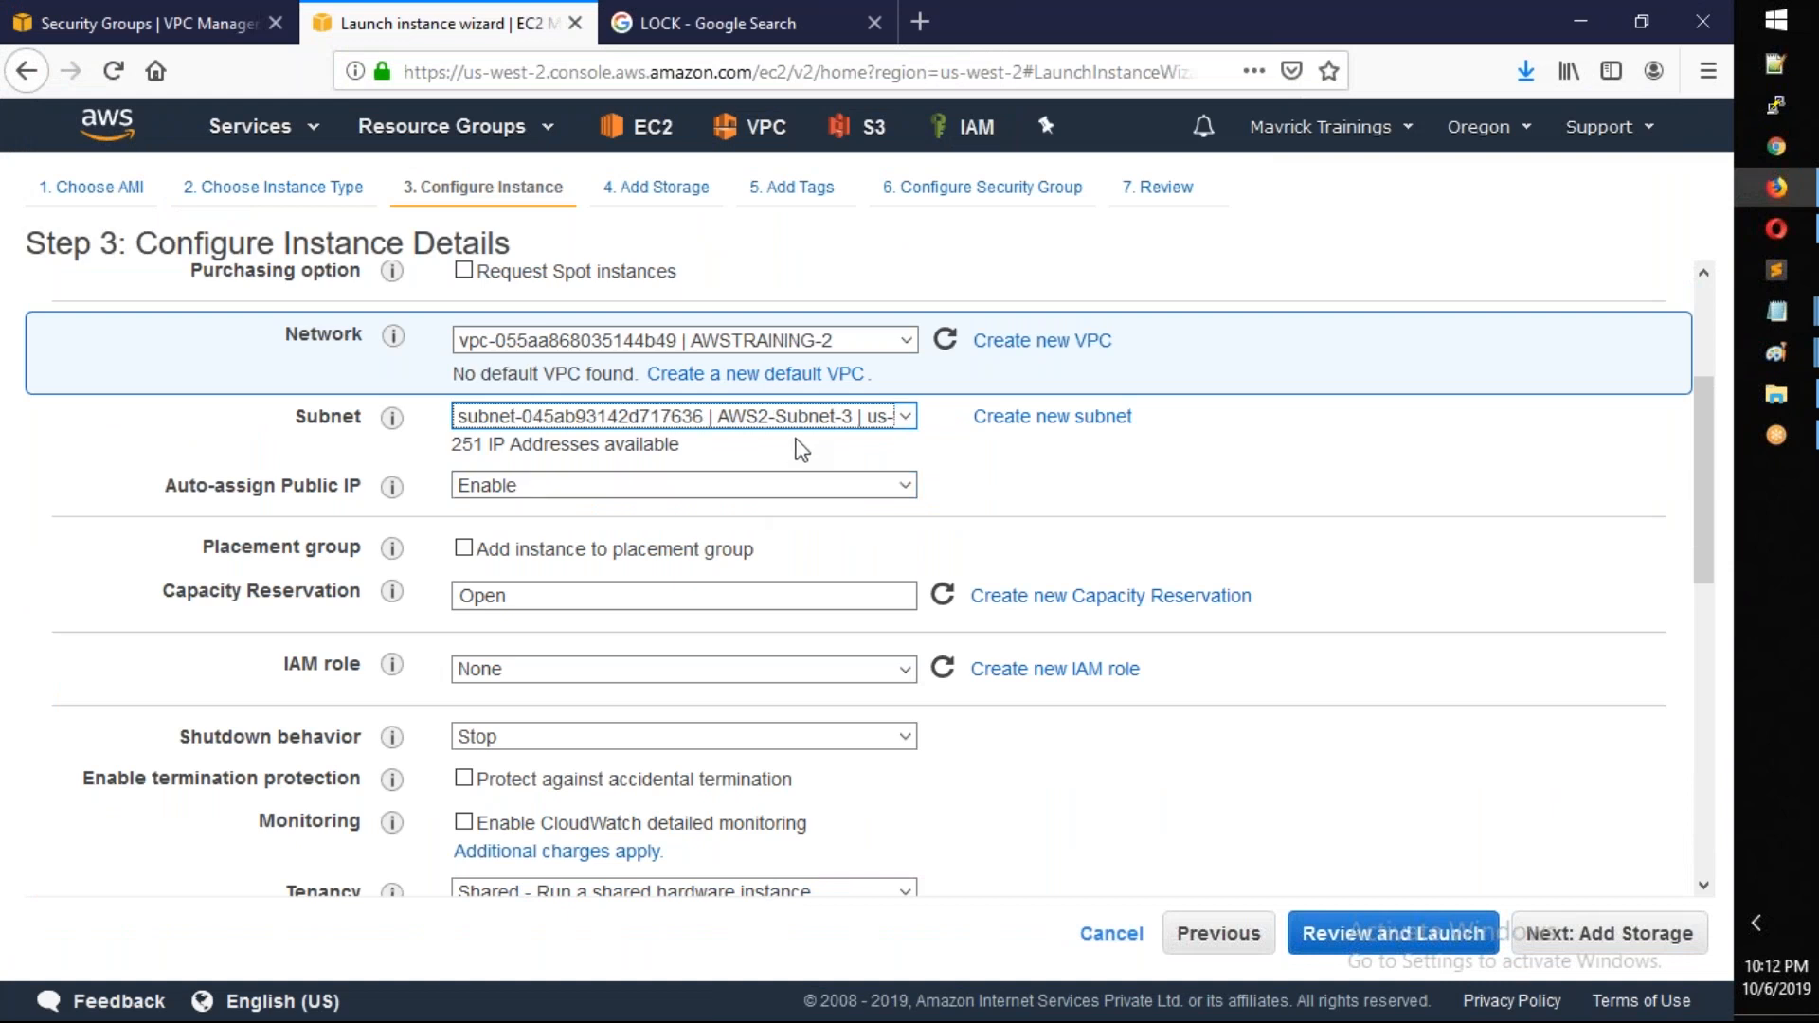
{"action": "left_click", "coordinate": [1054, 485]}
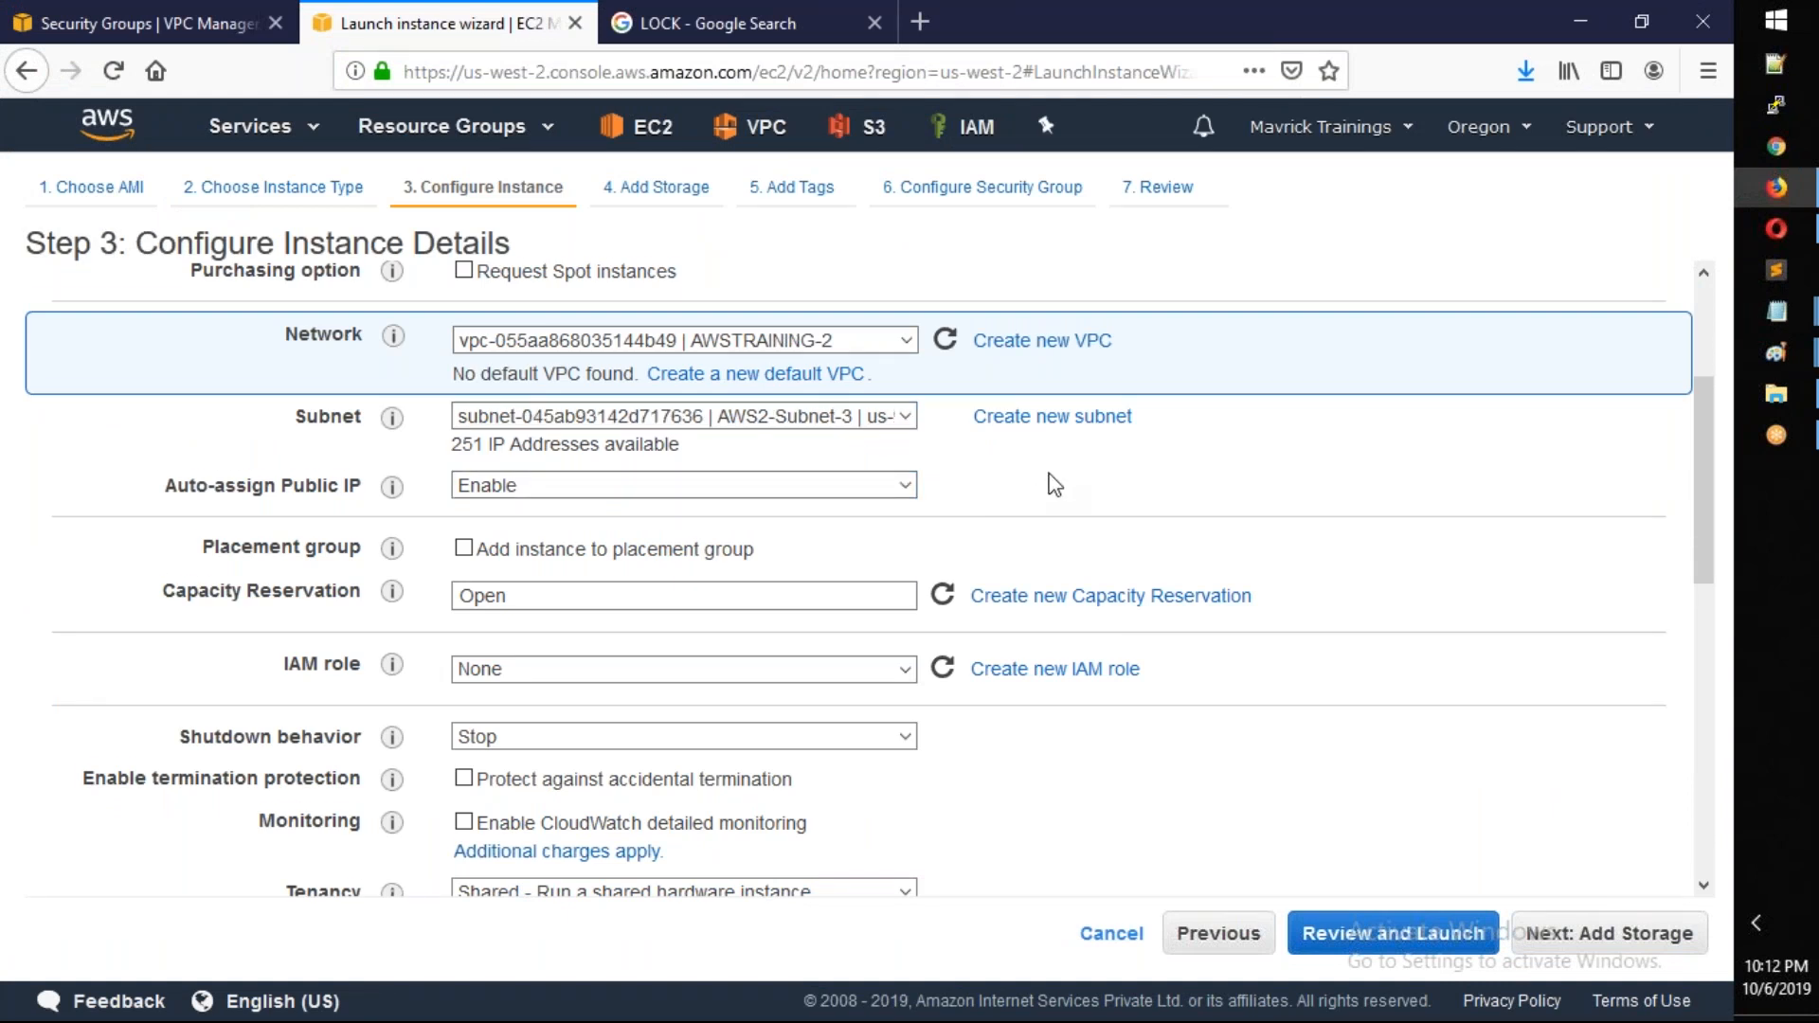
Set the primary IP of eth0 to 192.168.3.100 and keep the default storage, continuing to the tags
{"action": "scroll", "coordinate": [1054, 485], "scroll_direction": "down", "scroll_amount": 7}
{"action": "left_click_drag", "start_coordinate": [676, 502], "coordinate": [557, 503]}
{"action": "type", "text": "192.168"}
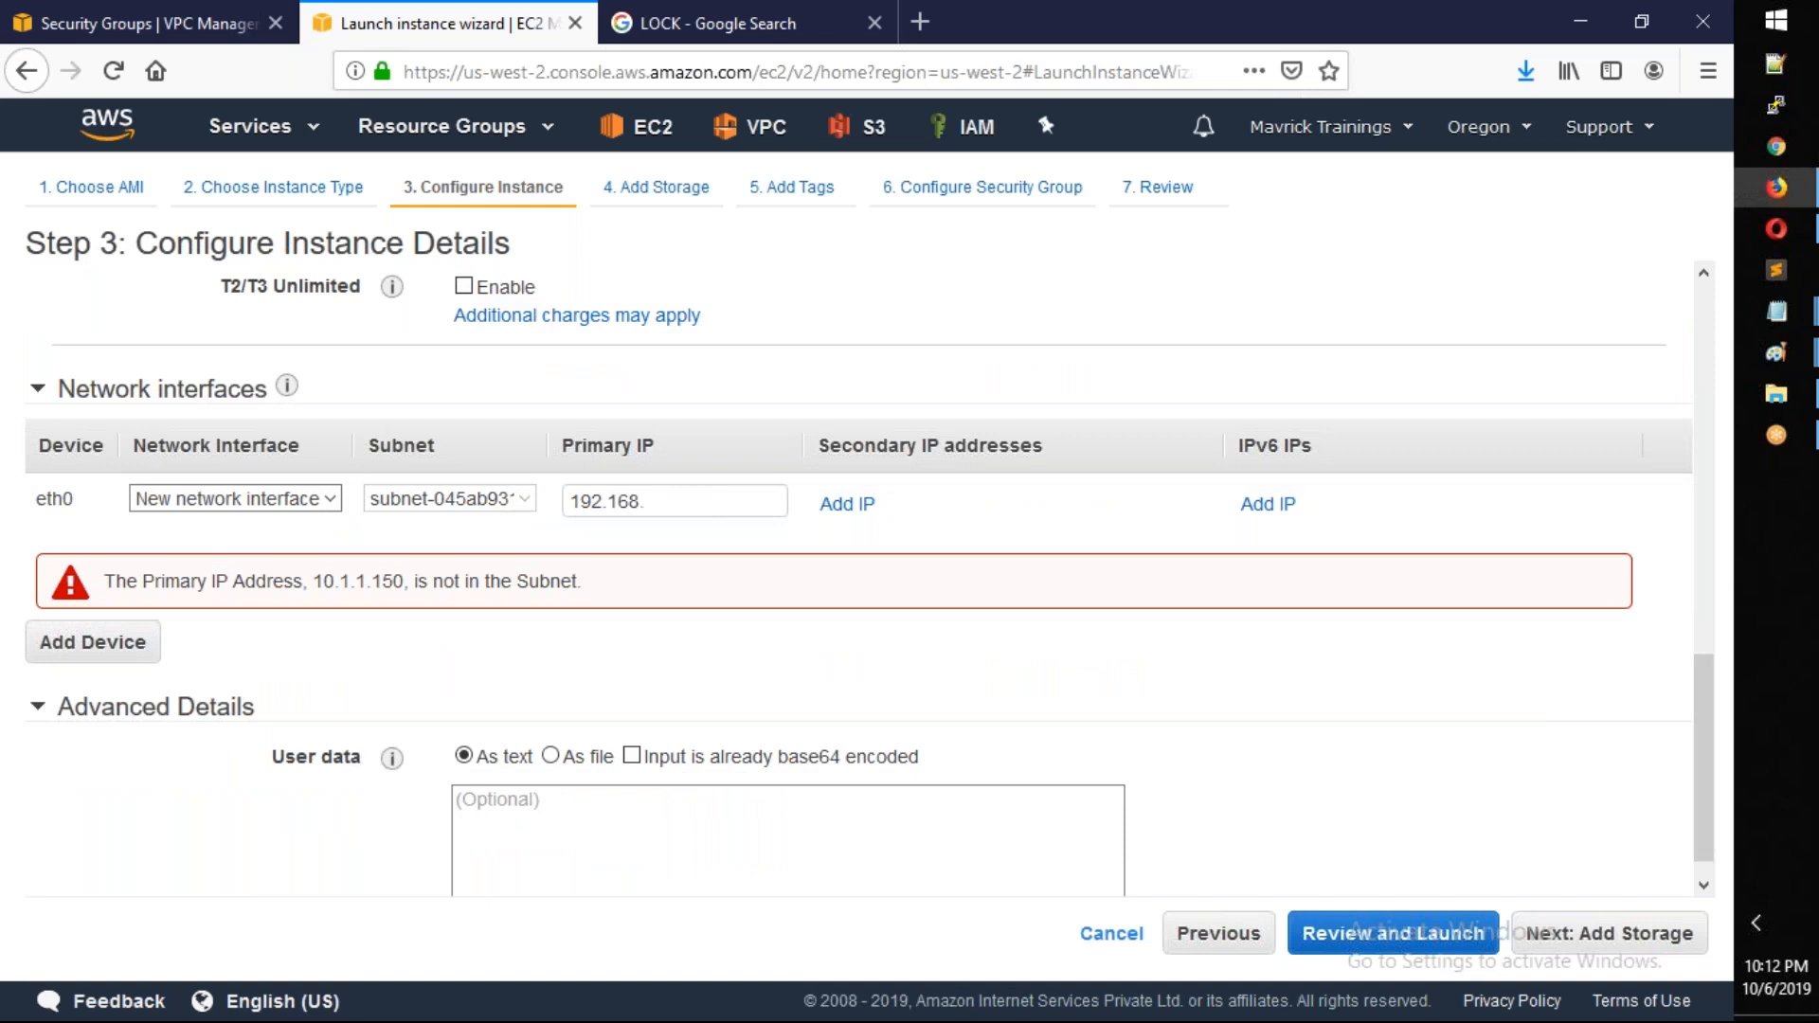
{"action": "type", "text": ".3.100"}
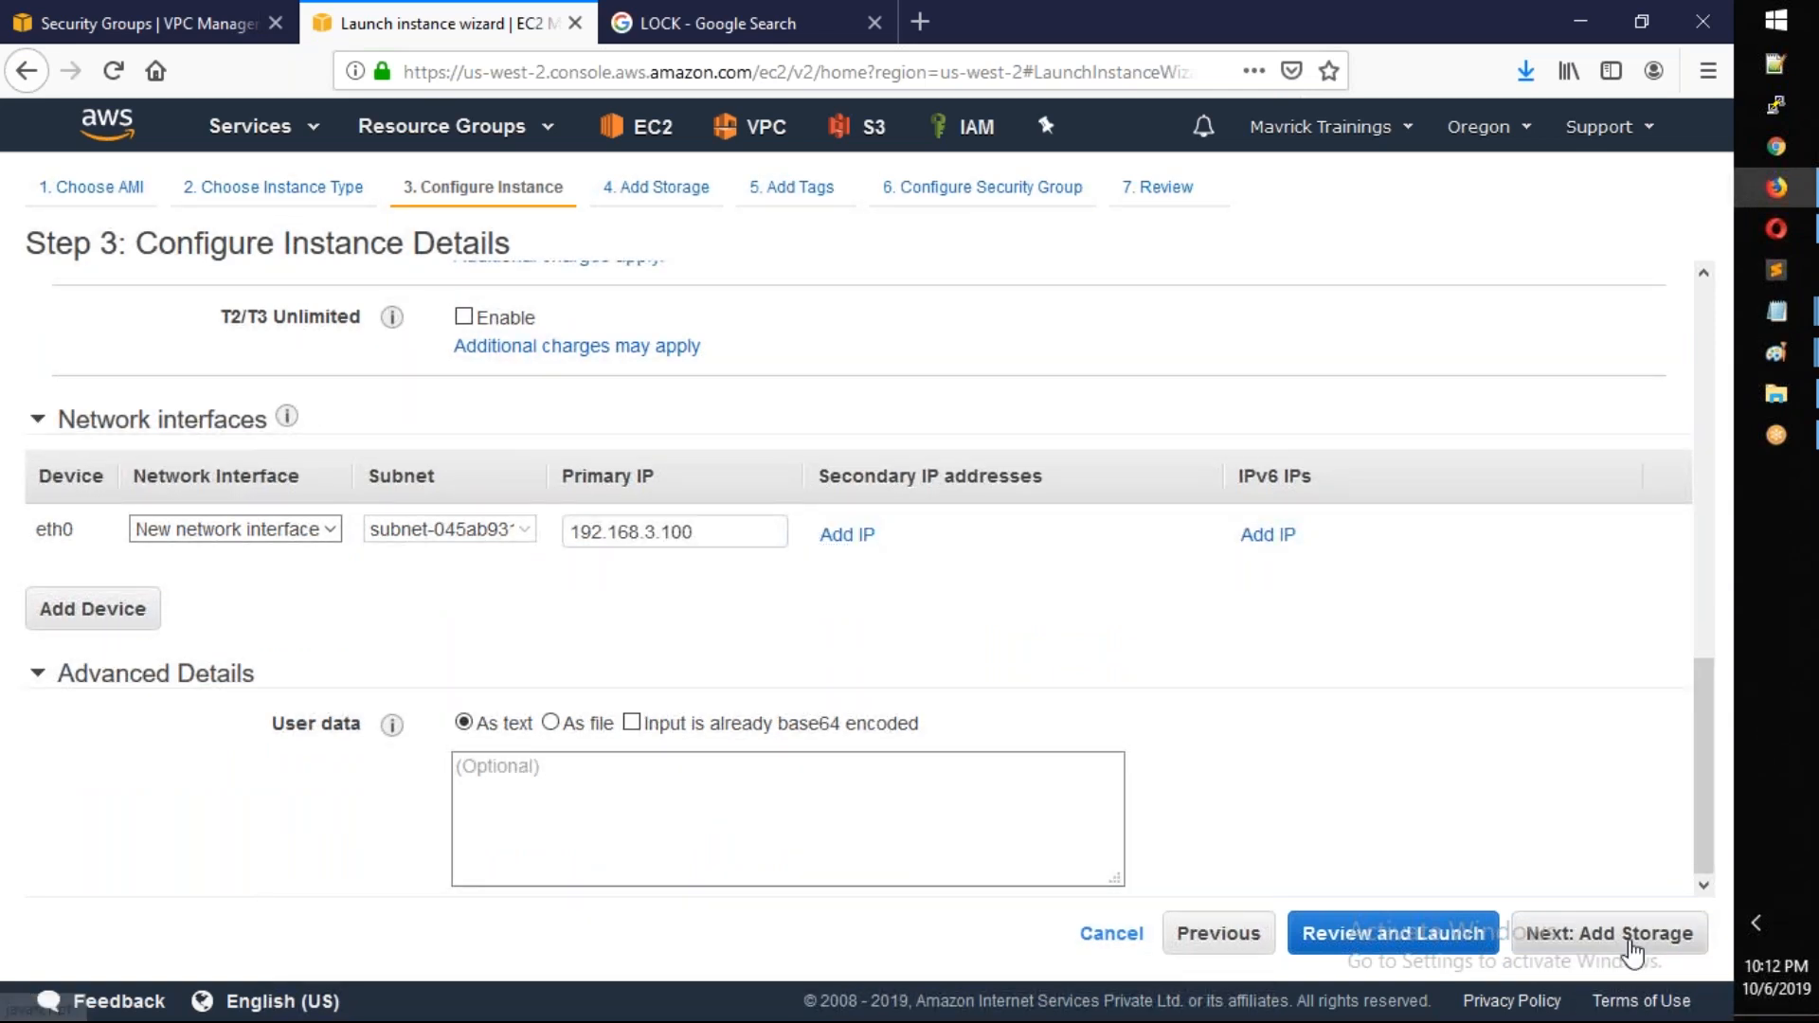
{"action": "left_click", "coordinate": [1631, 952]}
{"action": "left_click", "coordinate": [1616, 938]}
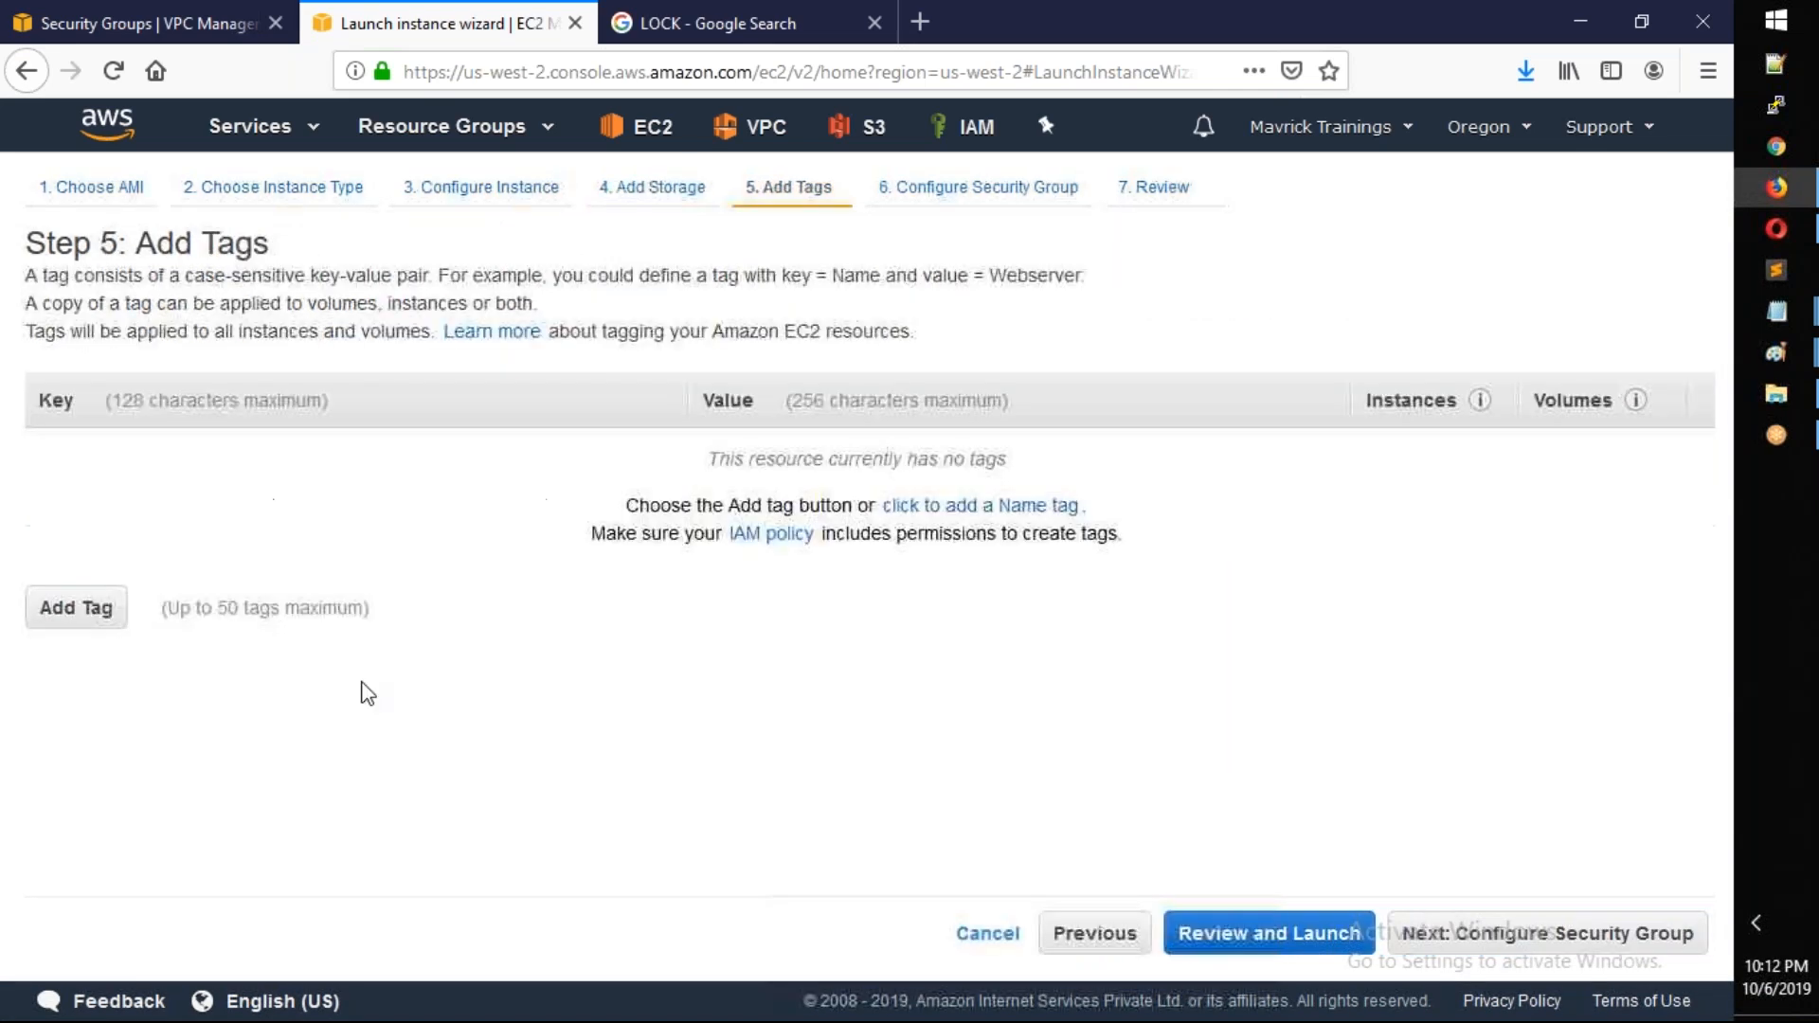
Add a Name tag with the value VPC2-Server1 copied from the notes and continue to the security group settings
{"action": "left_click", "coordinate": [89, 627]}
{"action": "type", "text": "Name"}
{"action": "key", "text": "Tab"}
{"action": "left_click", "coordinate": [1779, 313]}
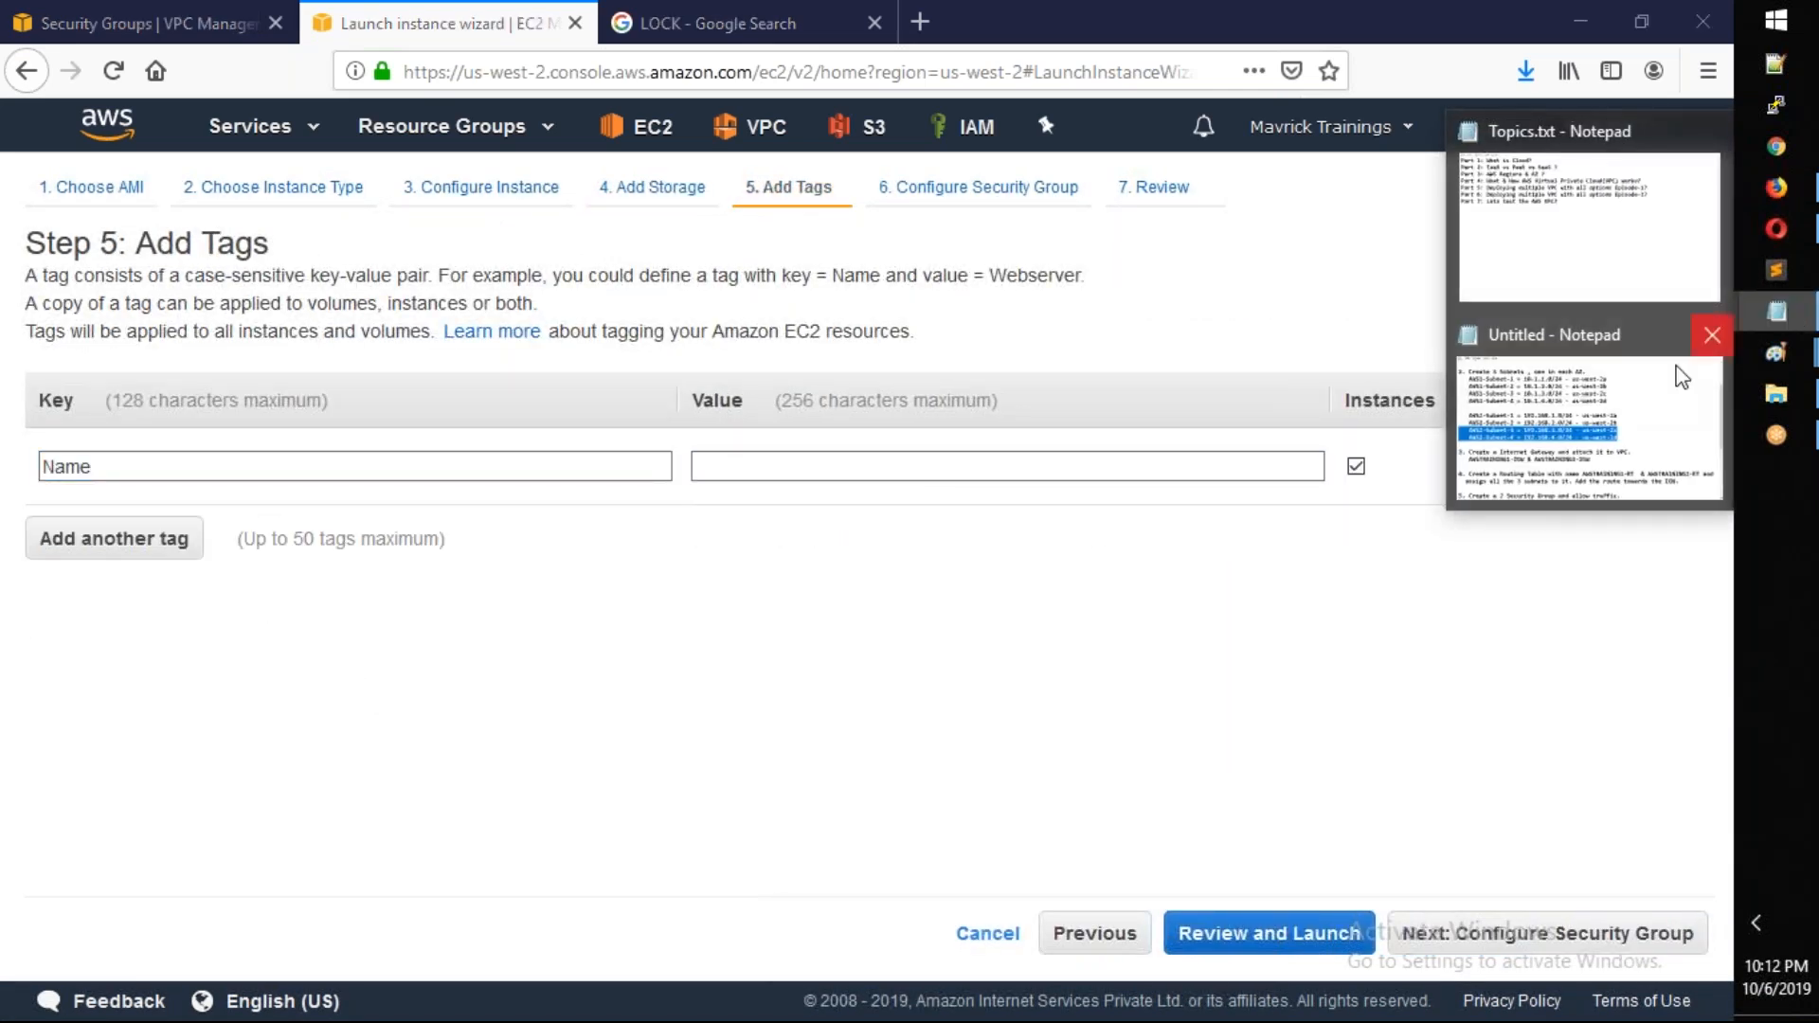
{"action": "left_click", "coordinate": [1595, 417]}
{"action": "scroll", "coordinate": [284, 777], "scroll_direction": "down", "scroll_amount": 5}
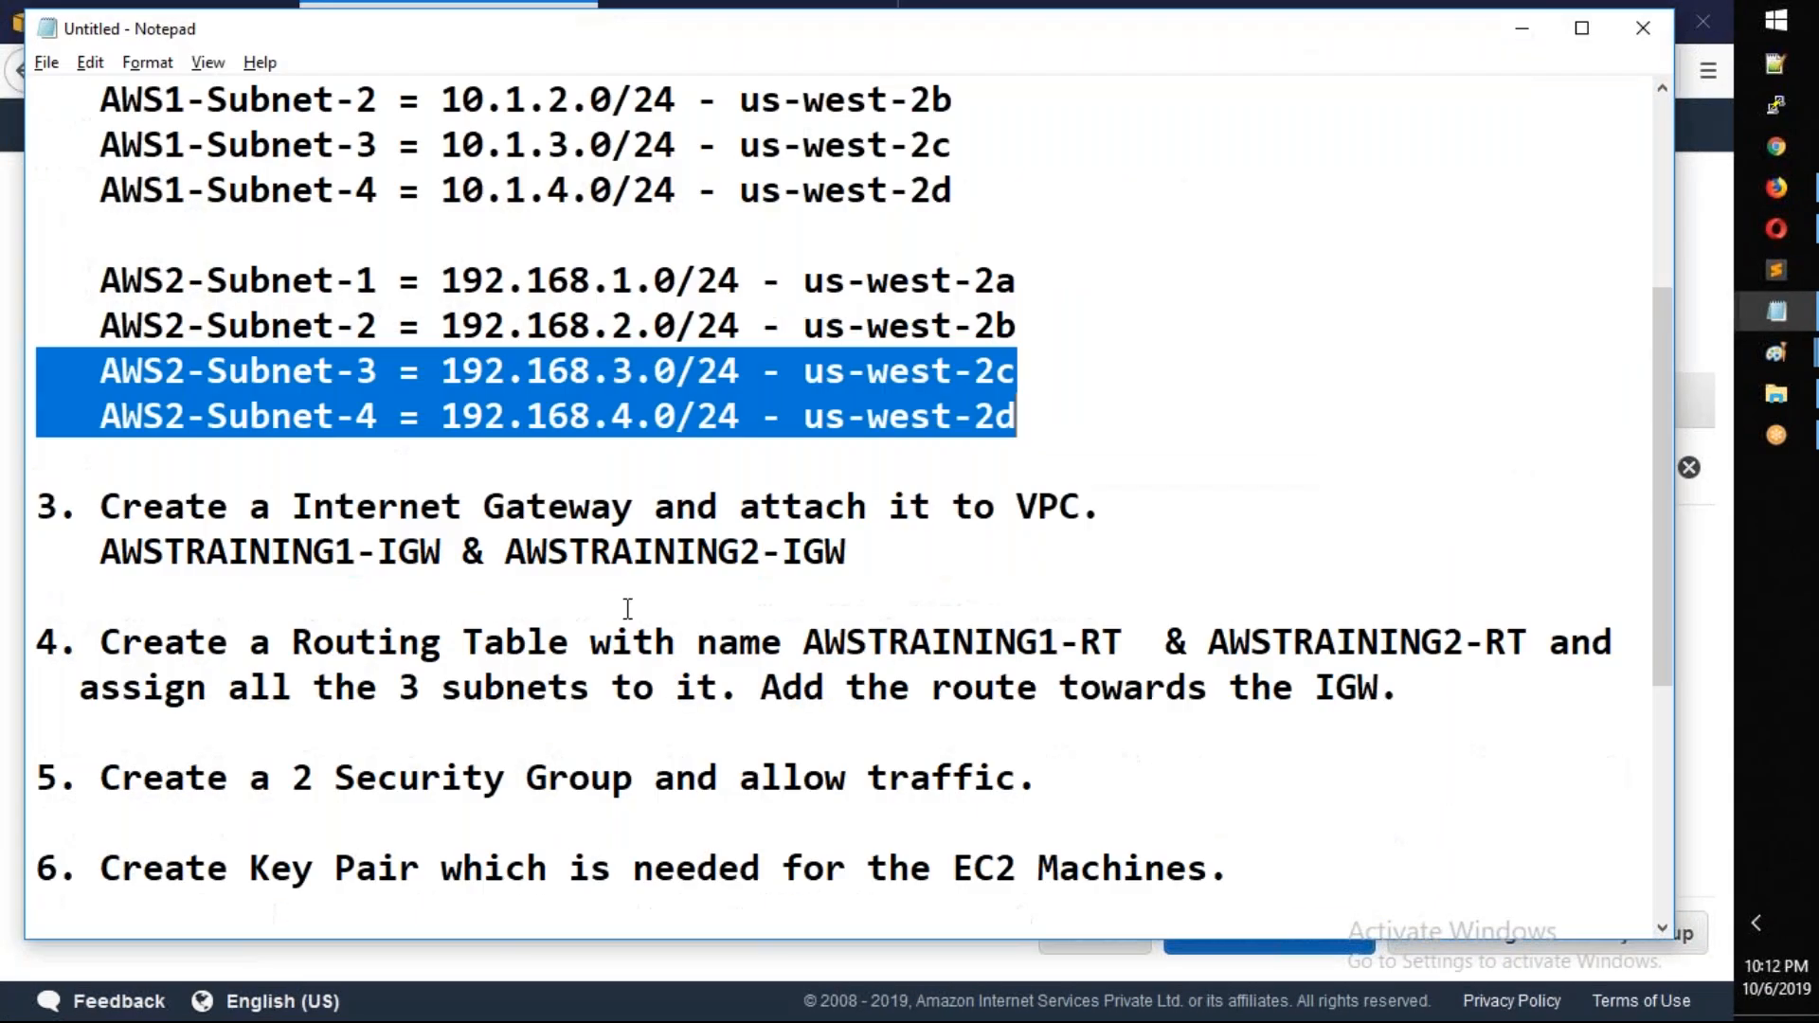
{"action": "left_click_drag", "start_coordinate": [293, 779], "coordinate": [13, 788]}
{"action": "key", "text": "ctrl+c"}
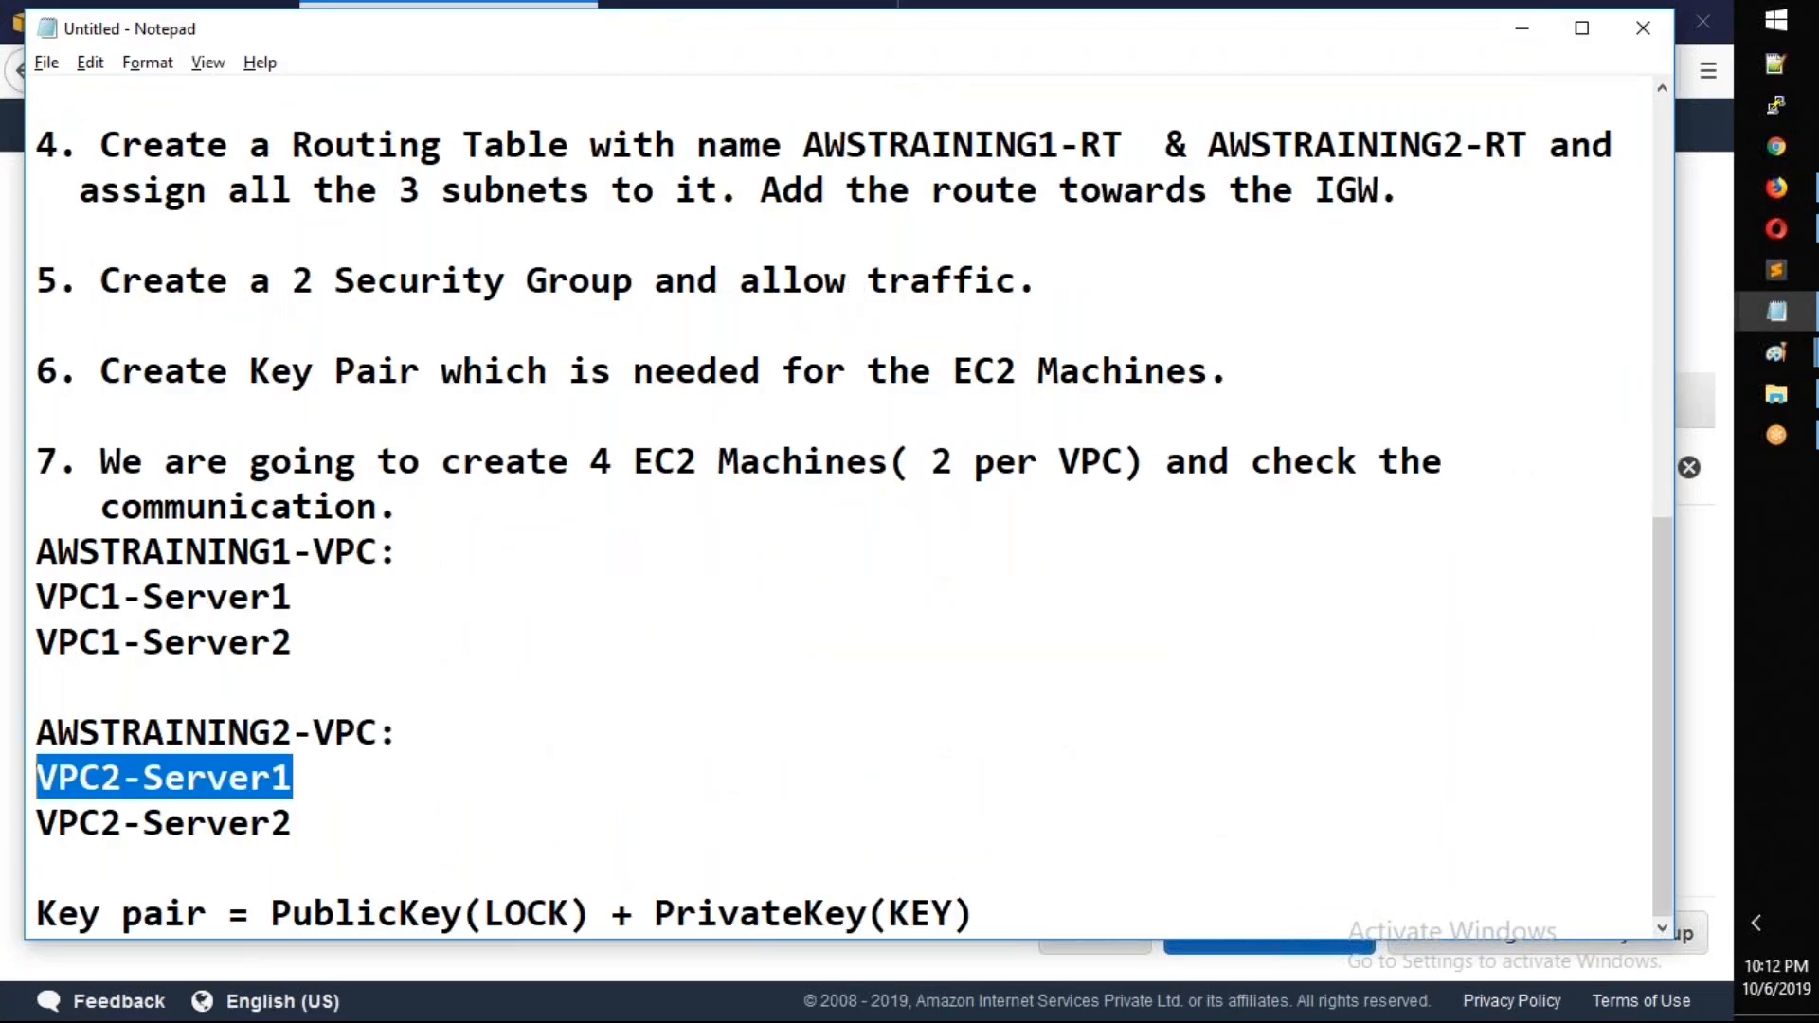
{"action": "key", "text": "alt+Tab"}
{"action": "key", "text": "ctrl+v"}
{"action": "left_click", "coordinate": [1543, 928]}
Assign the existing security group AWSTRAINING2-SG1 to the third instance and proceed to its launch review
{"action": "left_click", "coordinate": [678, 414]}
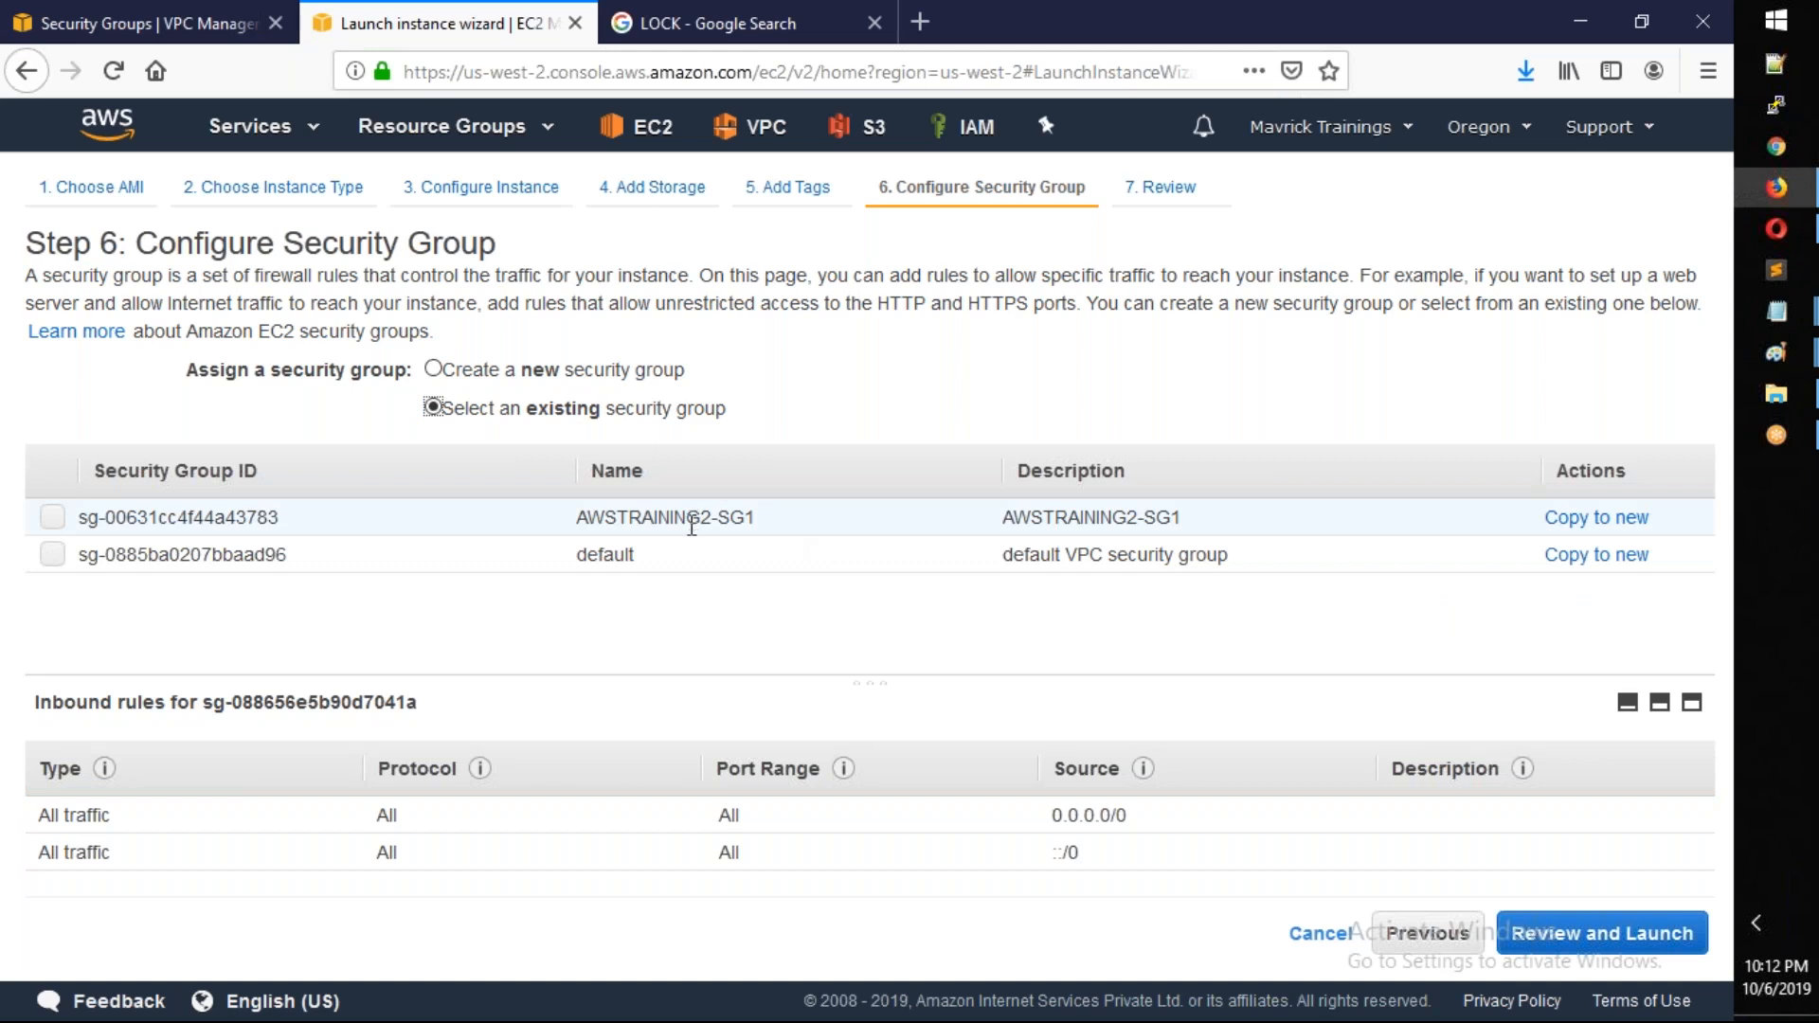
{"action": "left_click", "coordinate": [691, 524]}
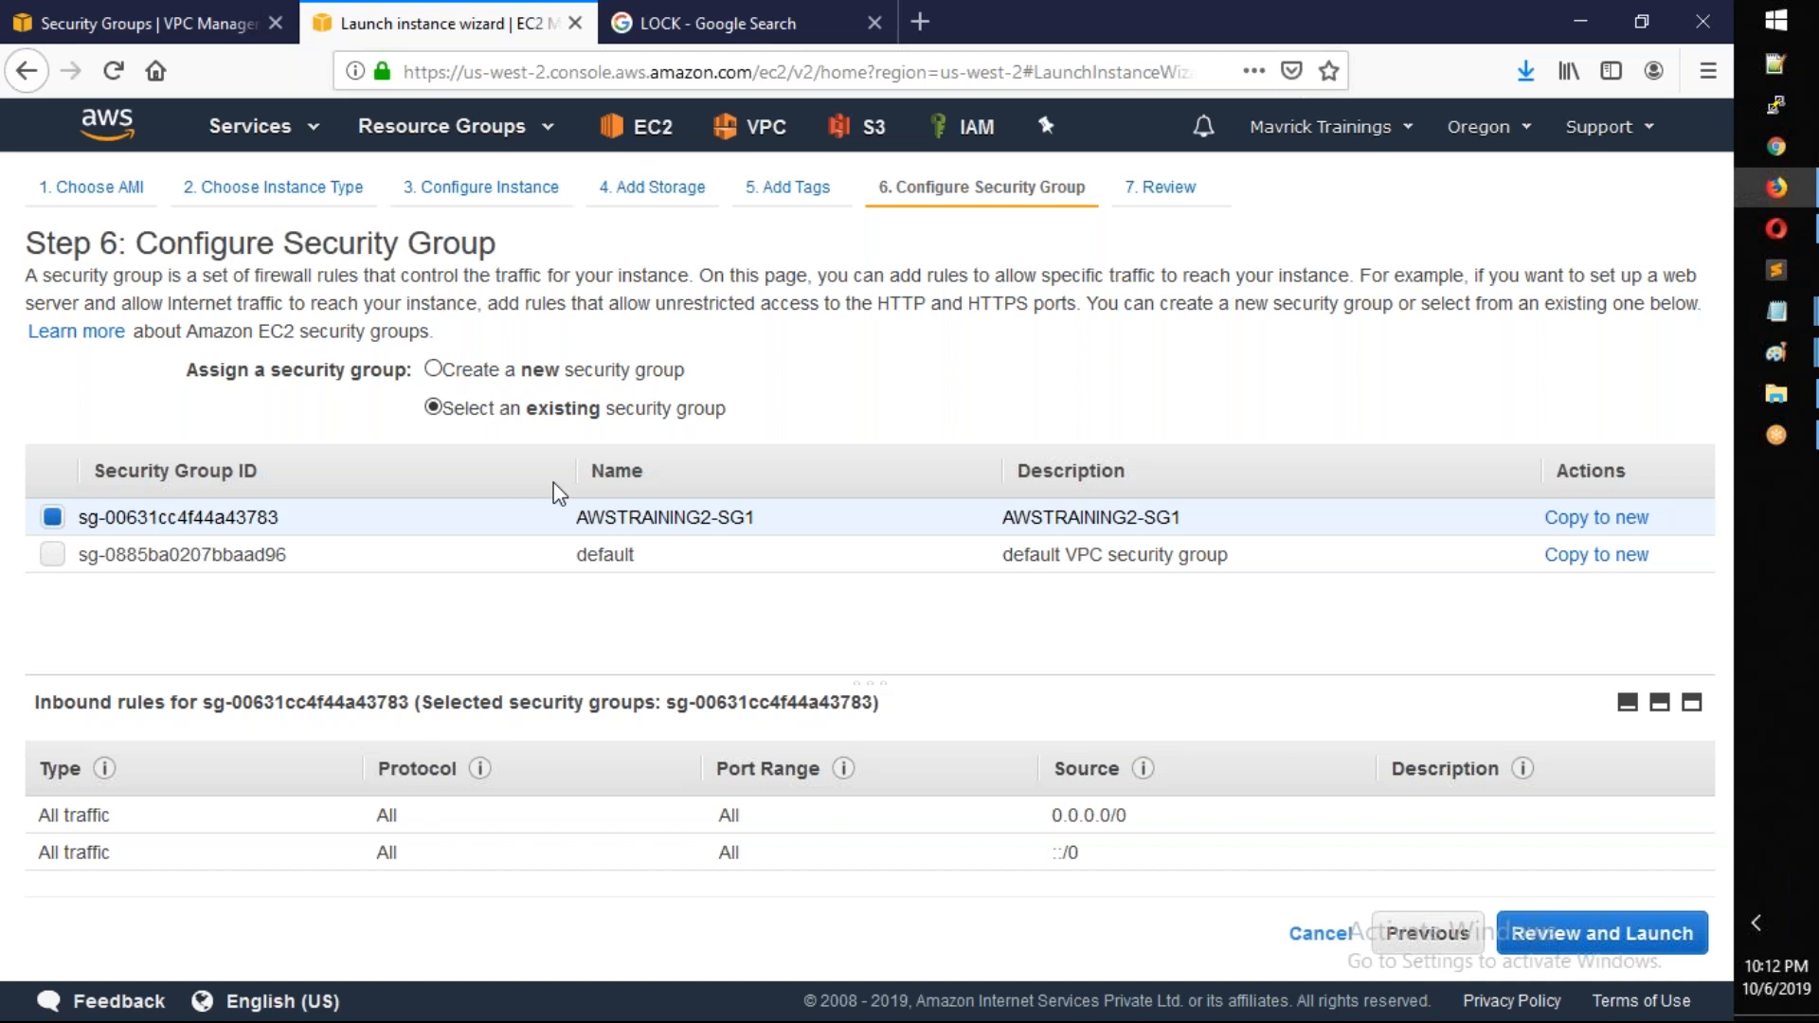
{"action": "left_click", "coordinate": [1547, 949]}
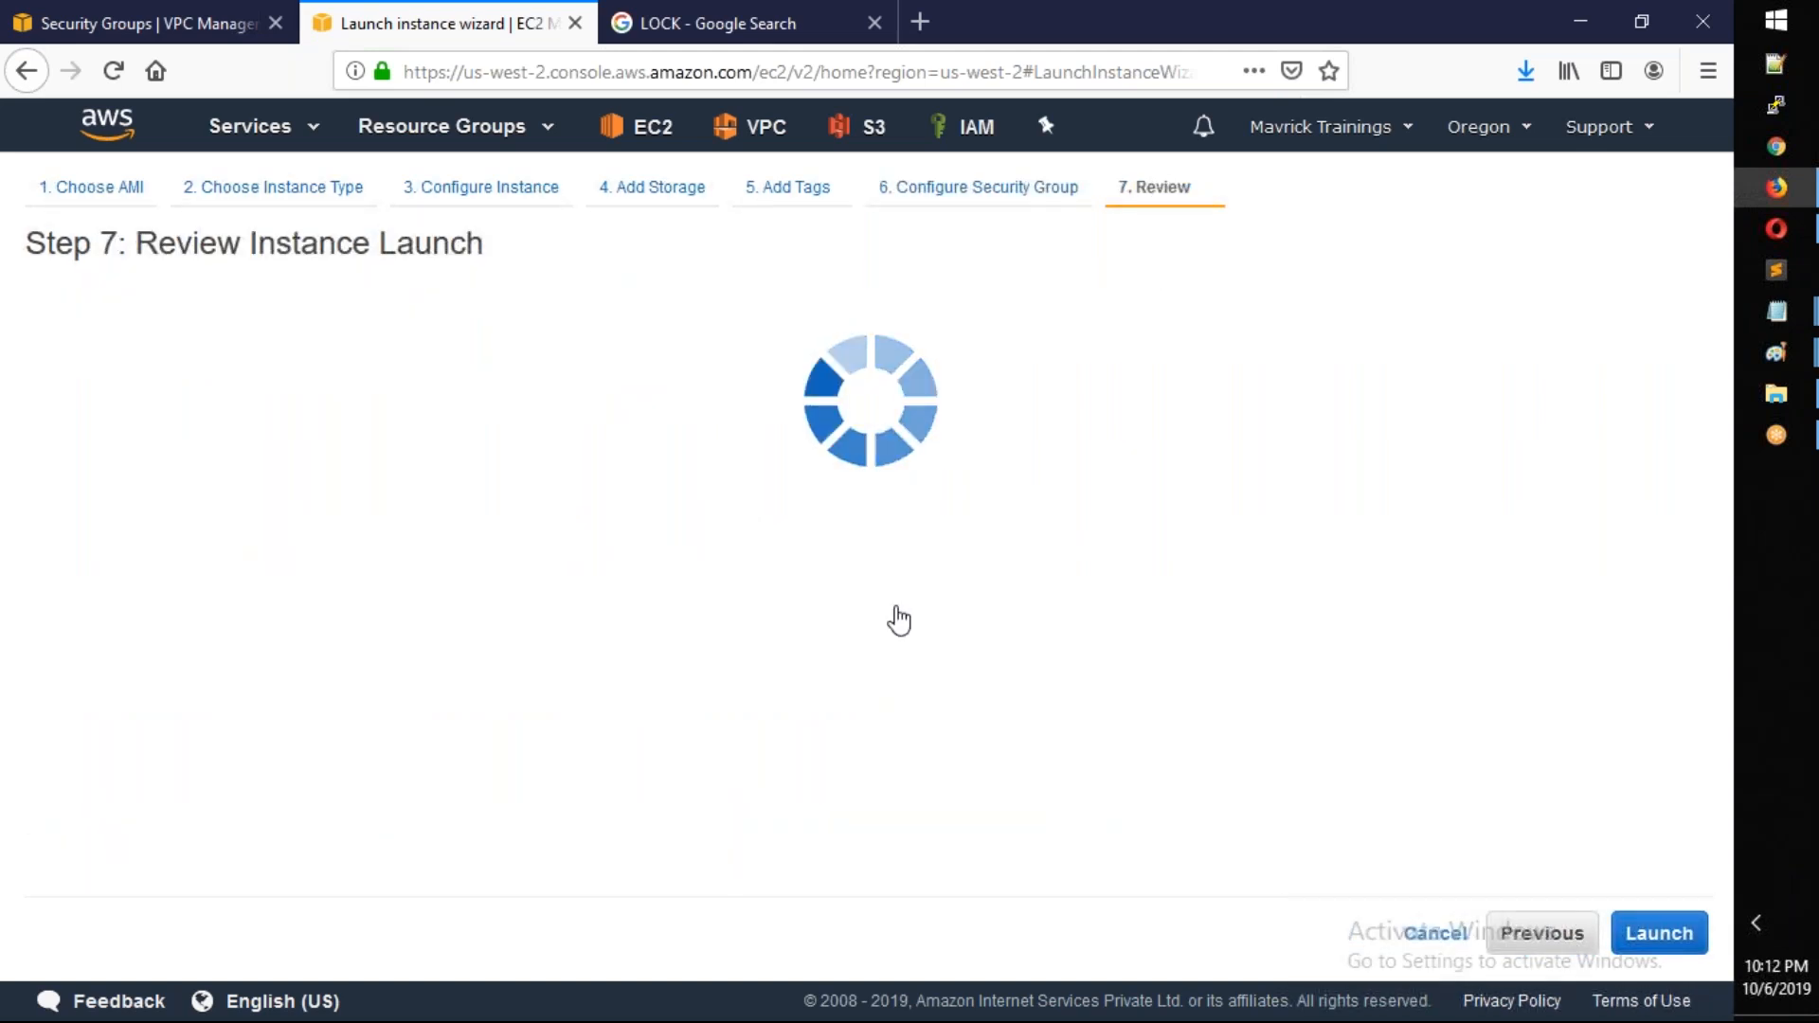
Launch the third instance with the existing key pair, acknowledging access to the private key file MyTestingKey.pem
{"action": "left_click", "coordinate": [1659, 933]}
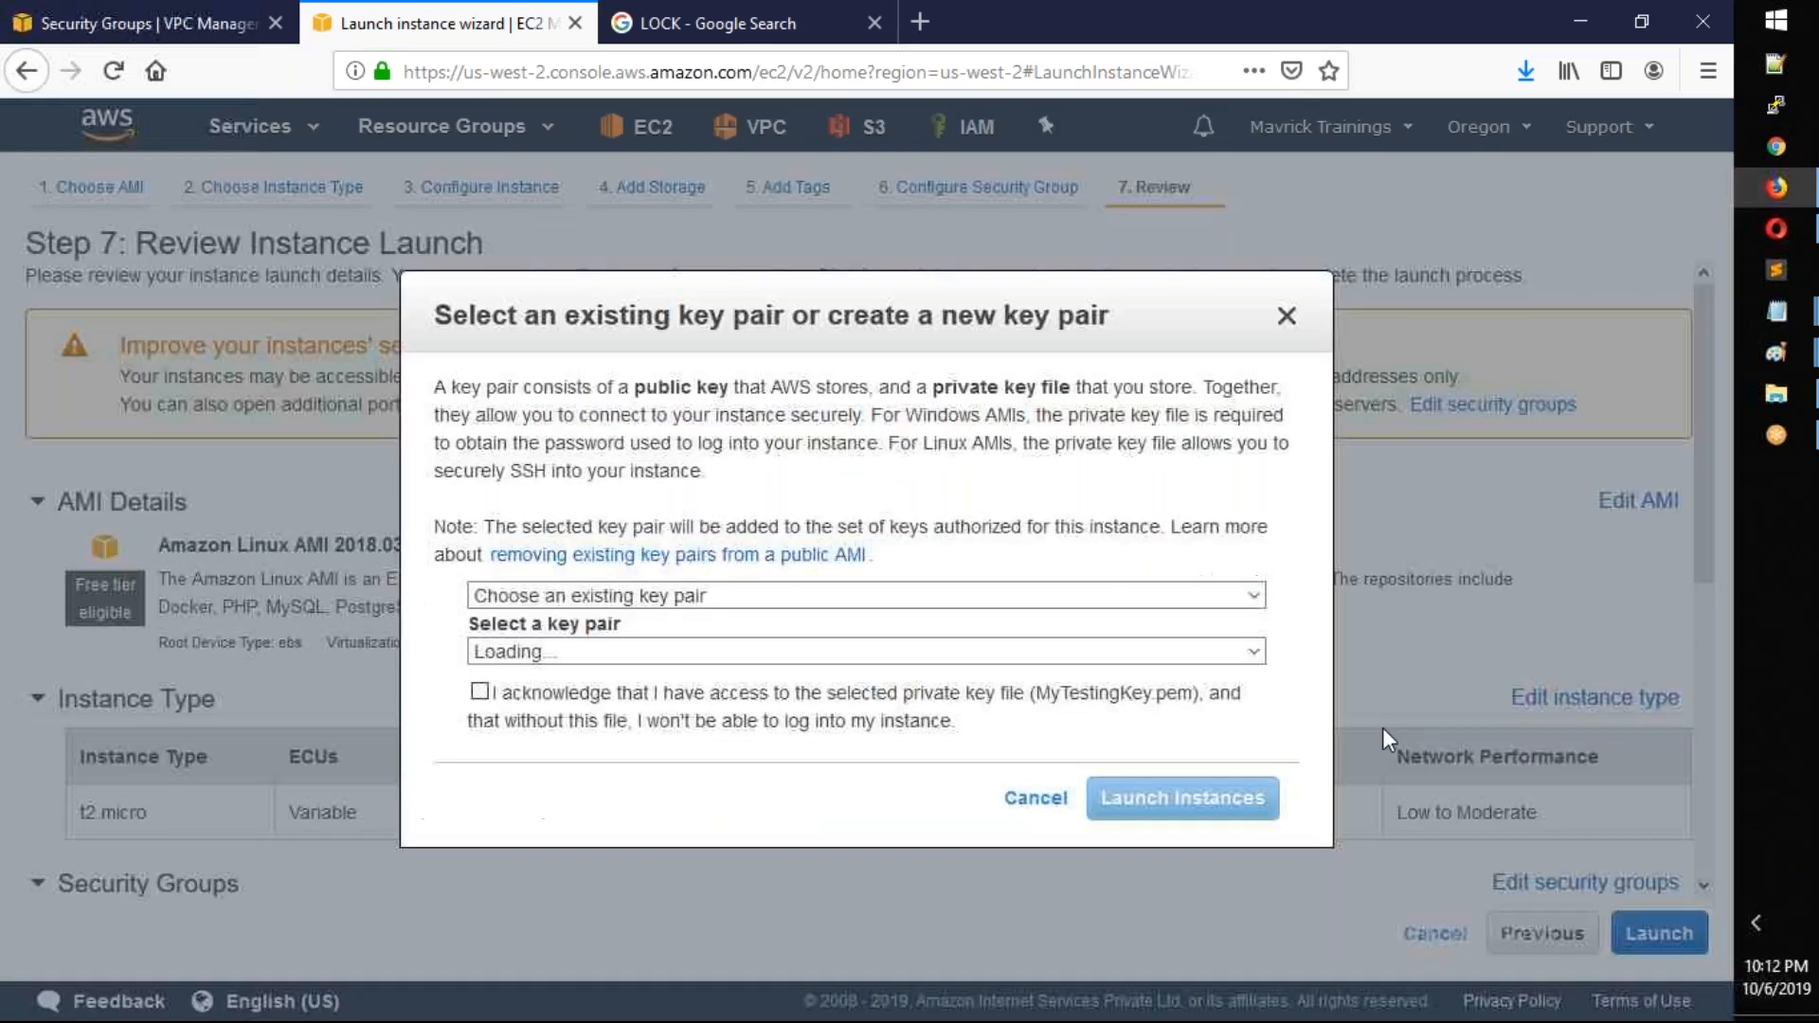
{"action": "left_click", "coordinate": [479, 692]}
{"action": "left_click", "coordinate": [1150, 805]}
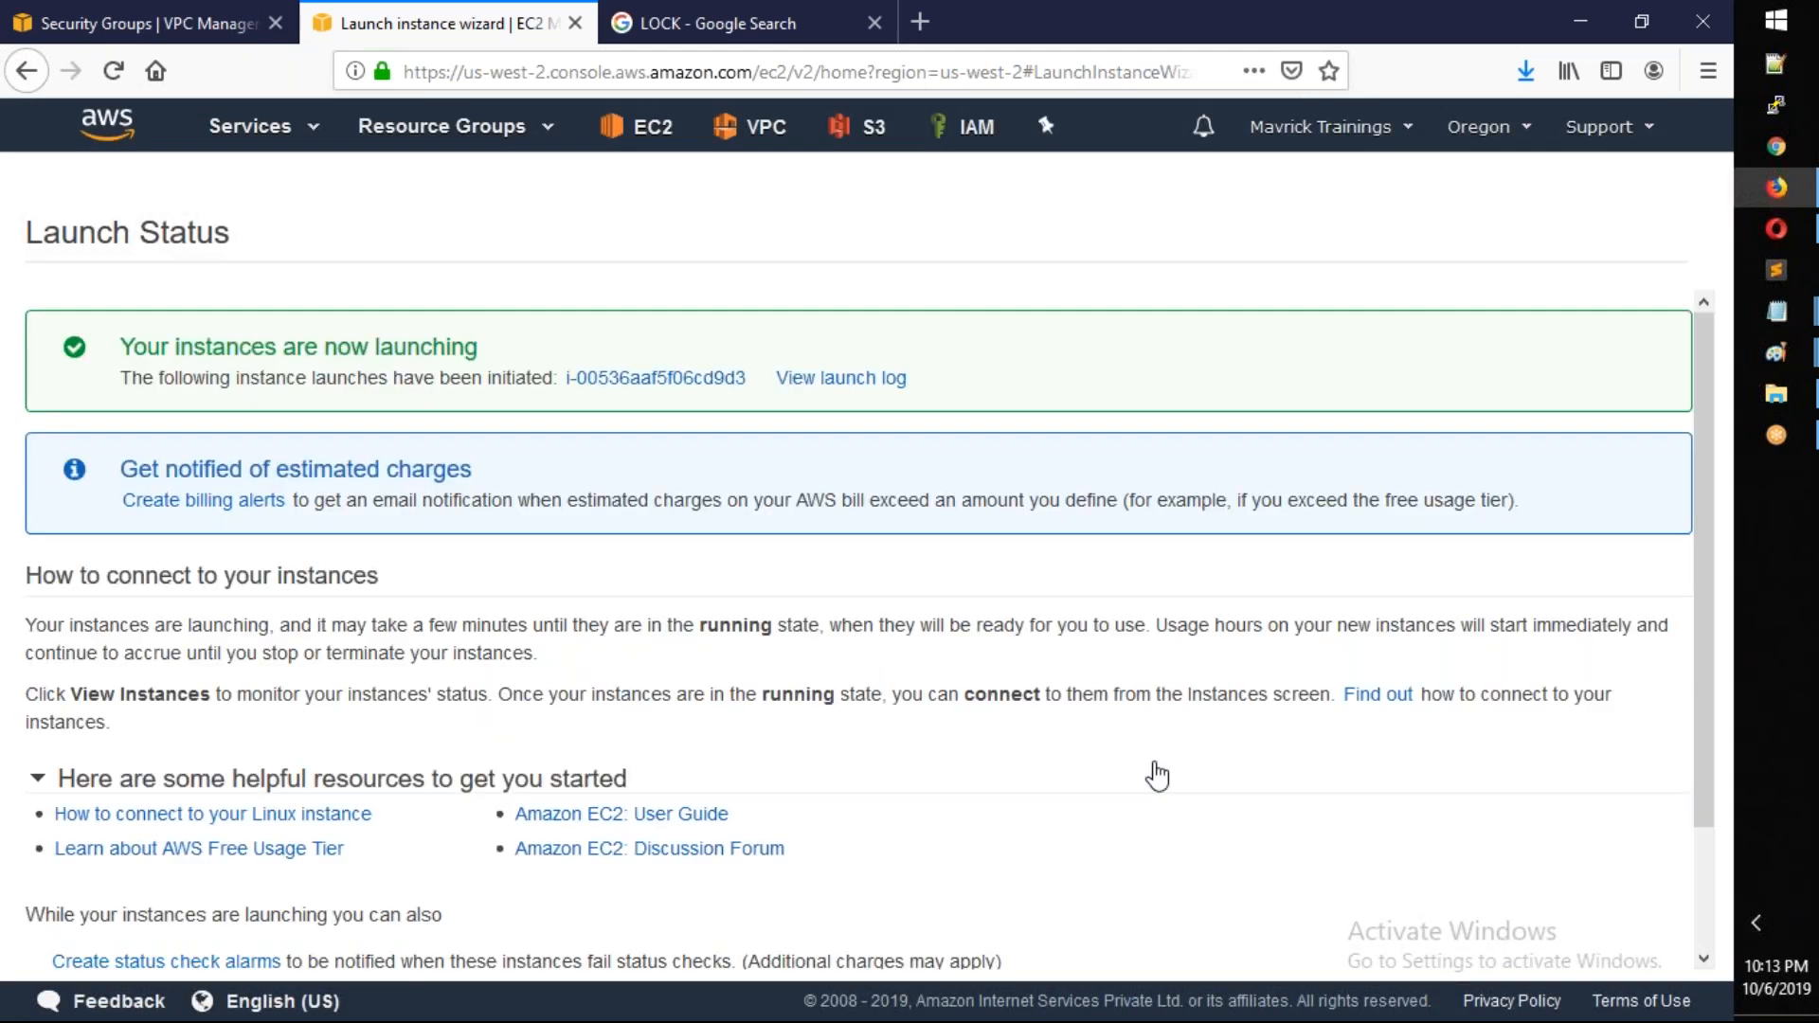
Open the instances list and check the availability zone of VPC2-Server1
{"action": "scroll", "coordinate": [1157, 775], "scroll_direction": "down", "scroll_amount": 3}
{"action": "left_click", "coordinate": [1626, 935]}
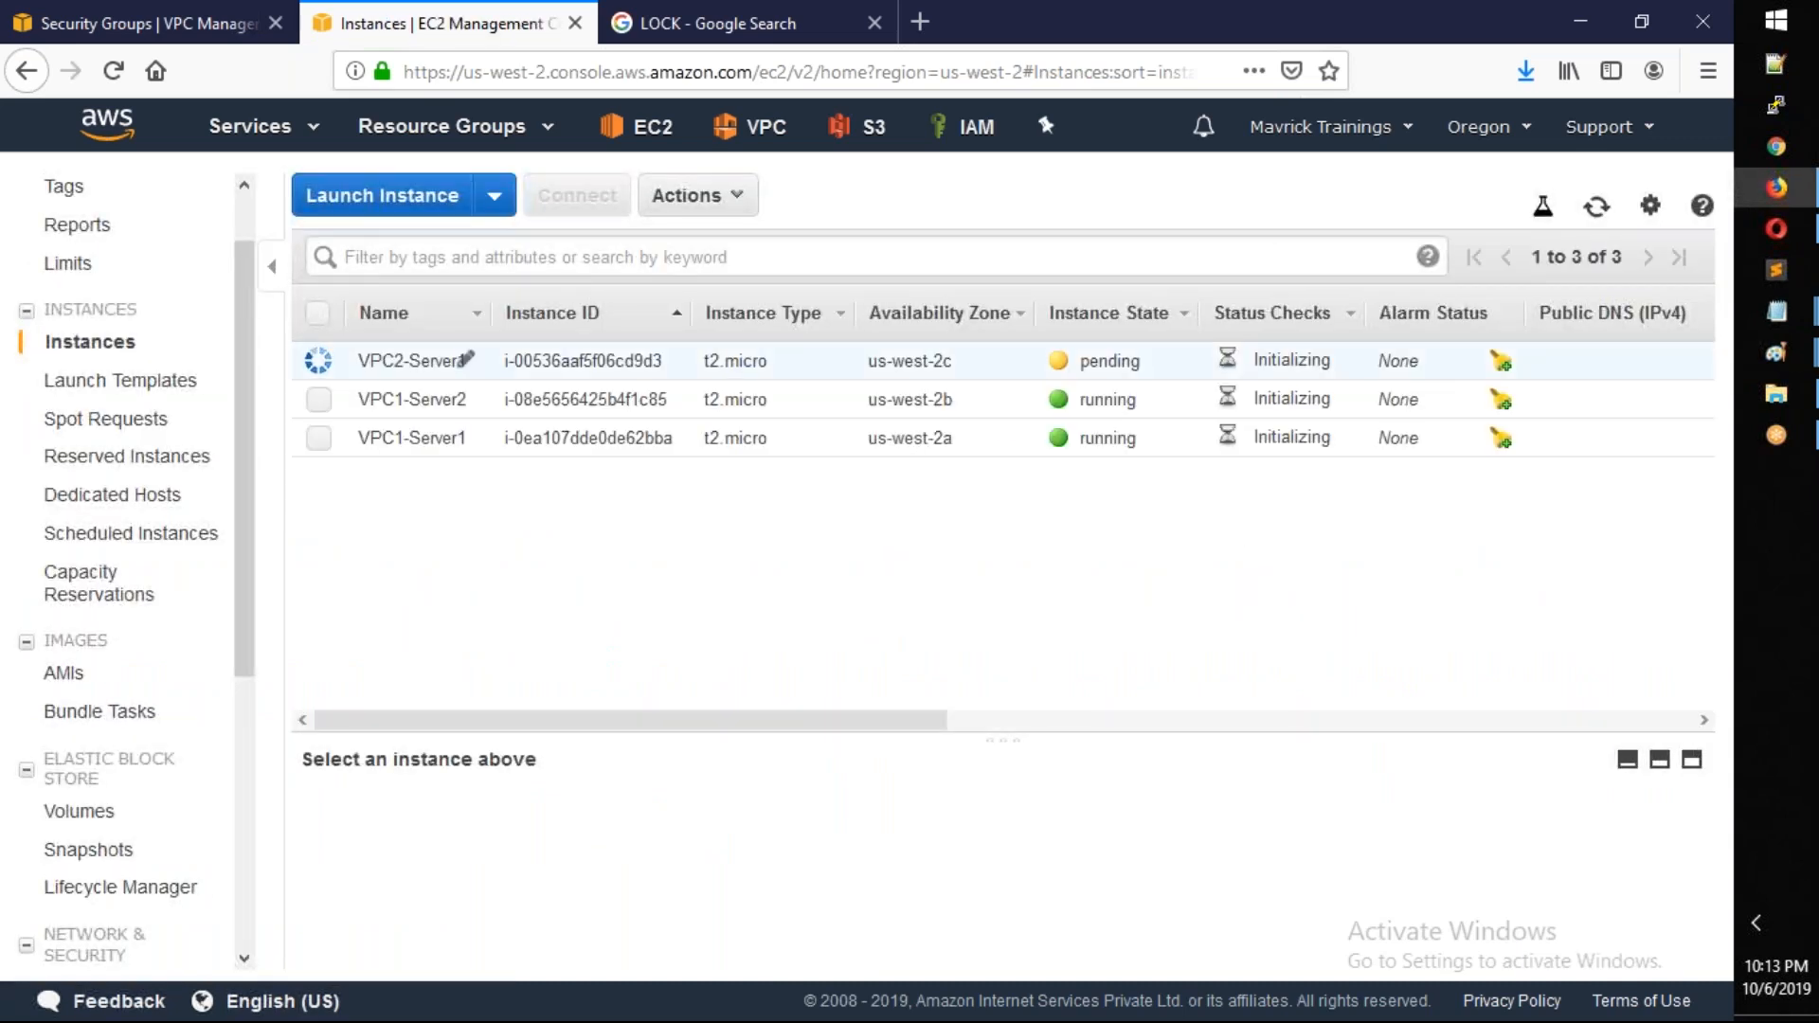
{"action": "mouse_move", "coordinate": [957, 365]}
{"action": "left_mouse_down"}
{"action": "mouse_move", "coordinate": [912, 367]}
{"action": "mouse_move", "coordinate": [927, 413]}
{"action": "mouse_move", "coordinate": [927, 364]}
{"action": "left_mouse_up"}
Start launching a fourth instance from Amazon Linux AMI 2018.03.0 (HVM) with type t2.micro, continuing to the instance details
{"action": "left_click", "coordinate": [361, 211]}
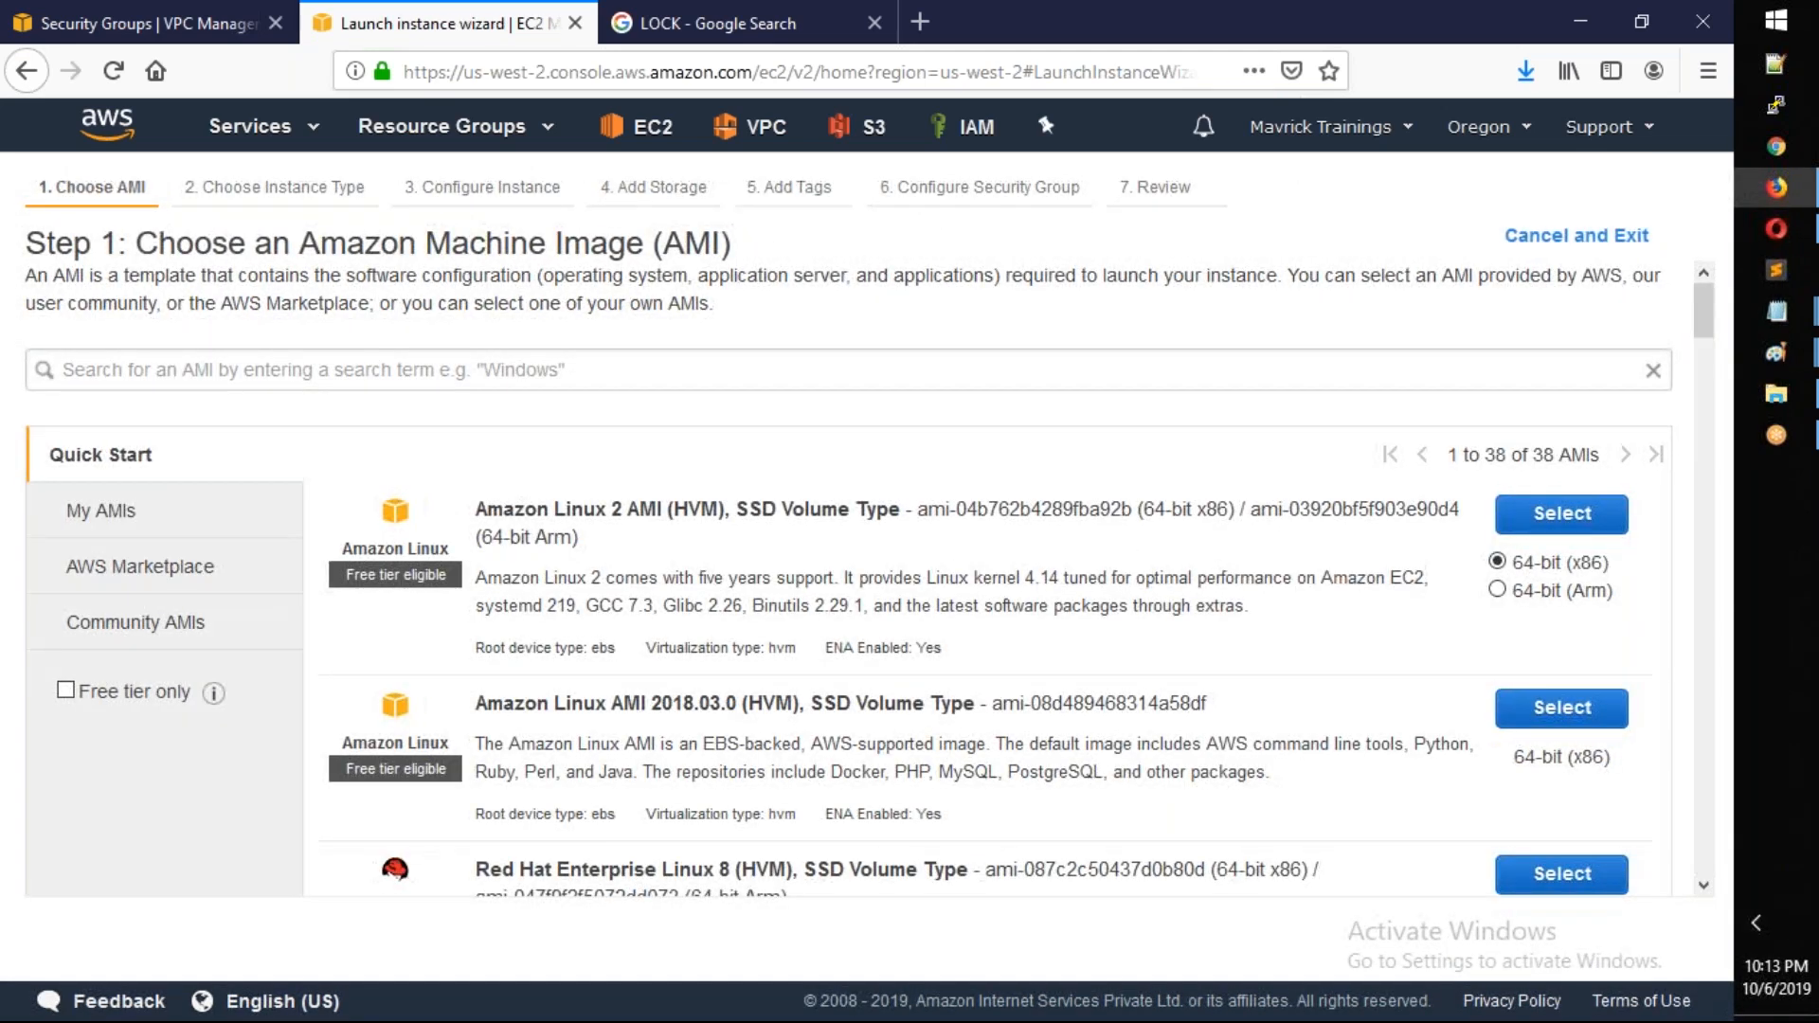
{"action": "left_click", "coordinate": [1561, 713]}
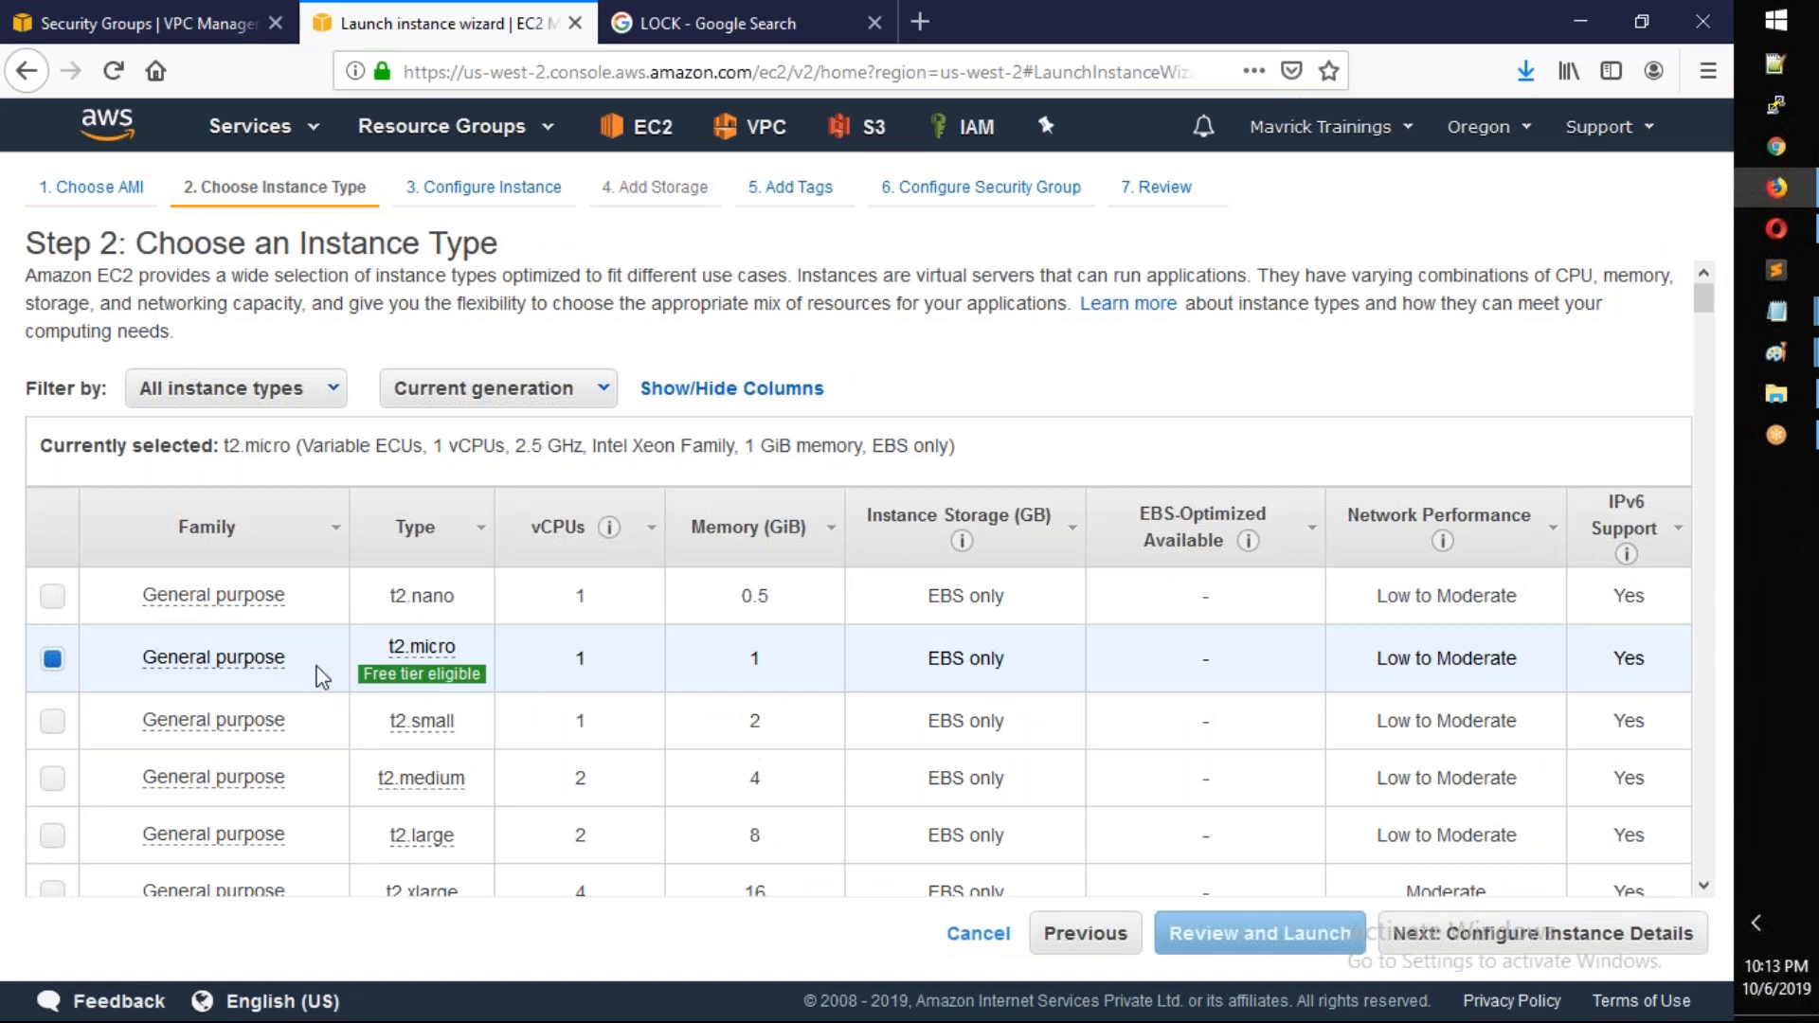
{"action": "left_click", "coordinate": [1522, 936]}
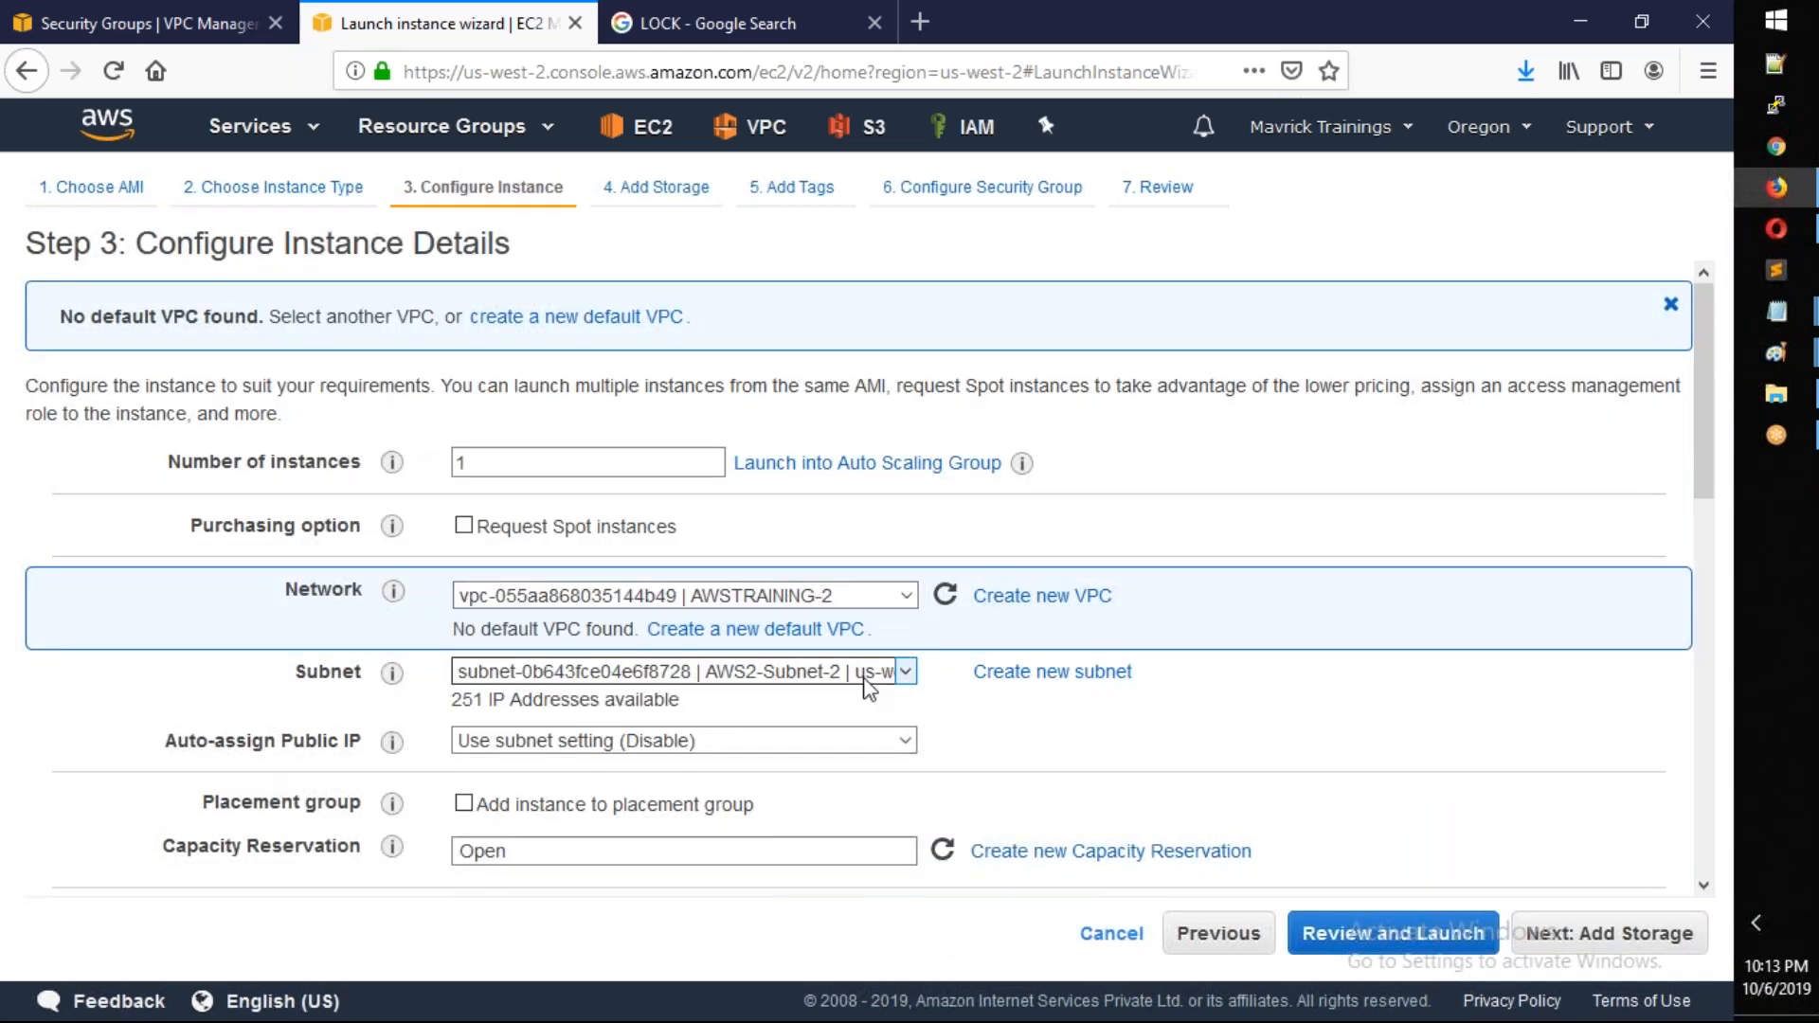
Place the fourth instance in AWS2-Subnet-4 and set its auto-assign public IP to Enable
{"action": "left_click", "coordinate": [867, 673]}
{"action": "left_click", "coordinate": [853, 771]}
{"action": "left_click", "coordinate": [824, 741]}
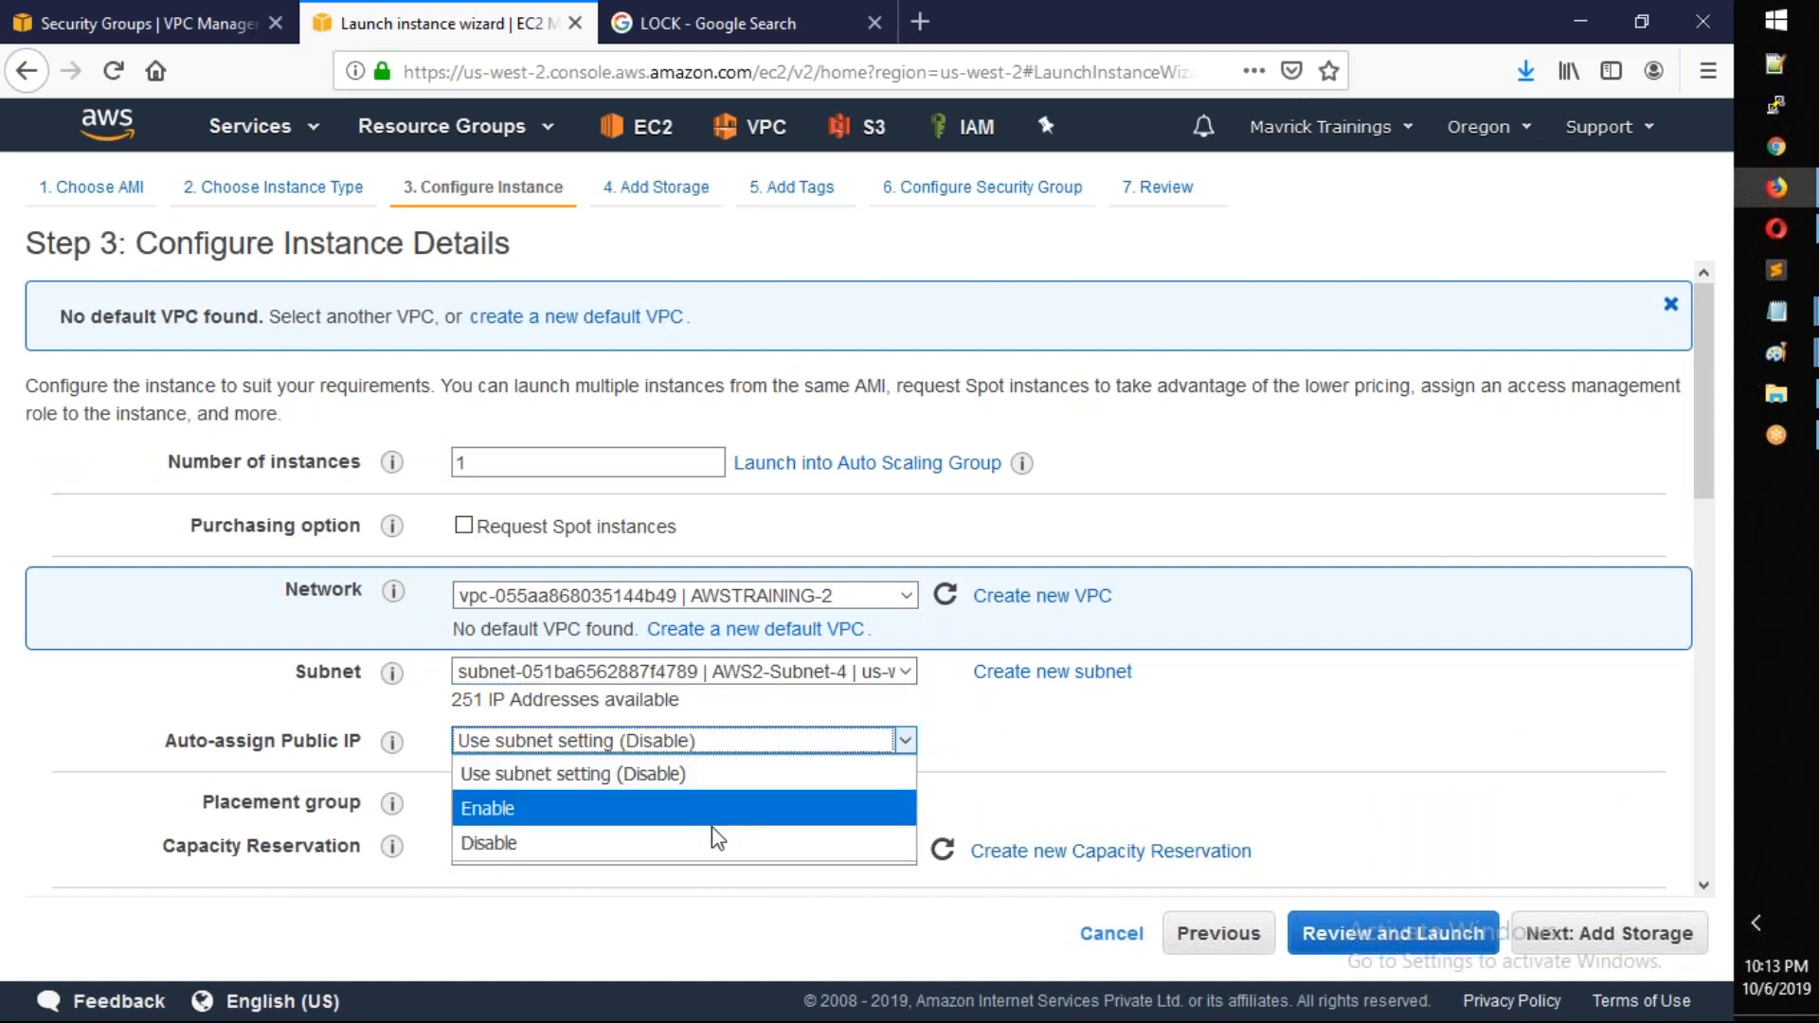
{"action": "left_click", "coordinate": [717, 808]}
Set the primary IP of the fourth instance's eth0 interface to 192.168.4.100
{"action": "scroll", "coordinate": [1023, 800], "scroll_direction": "down", "scroll_amount": 10}
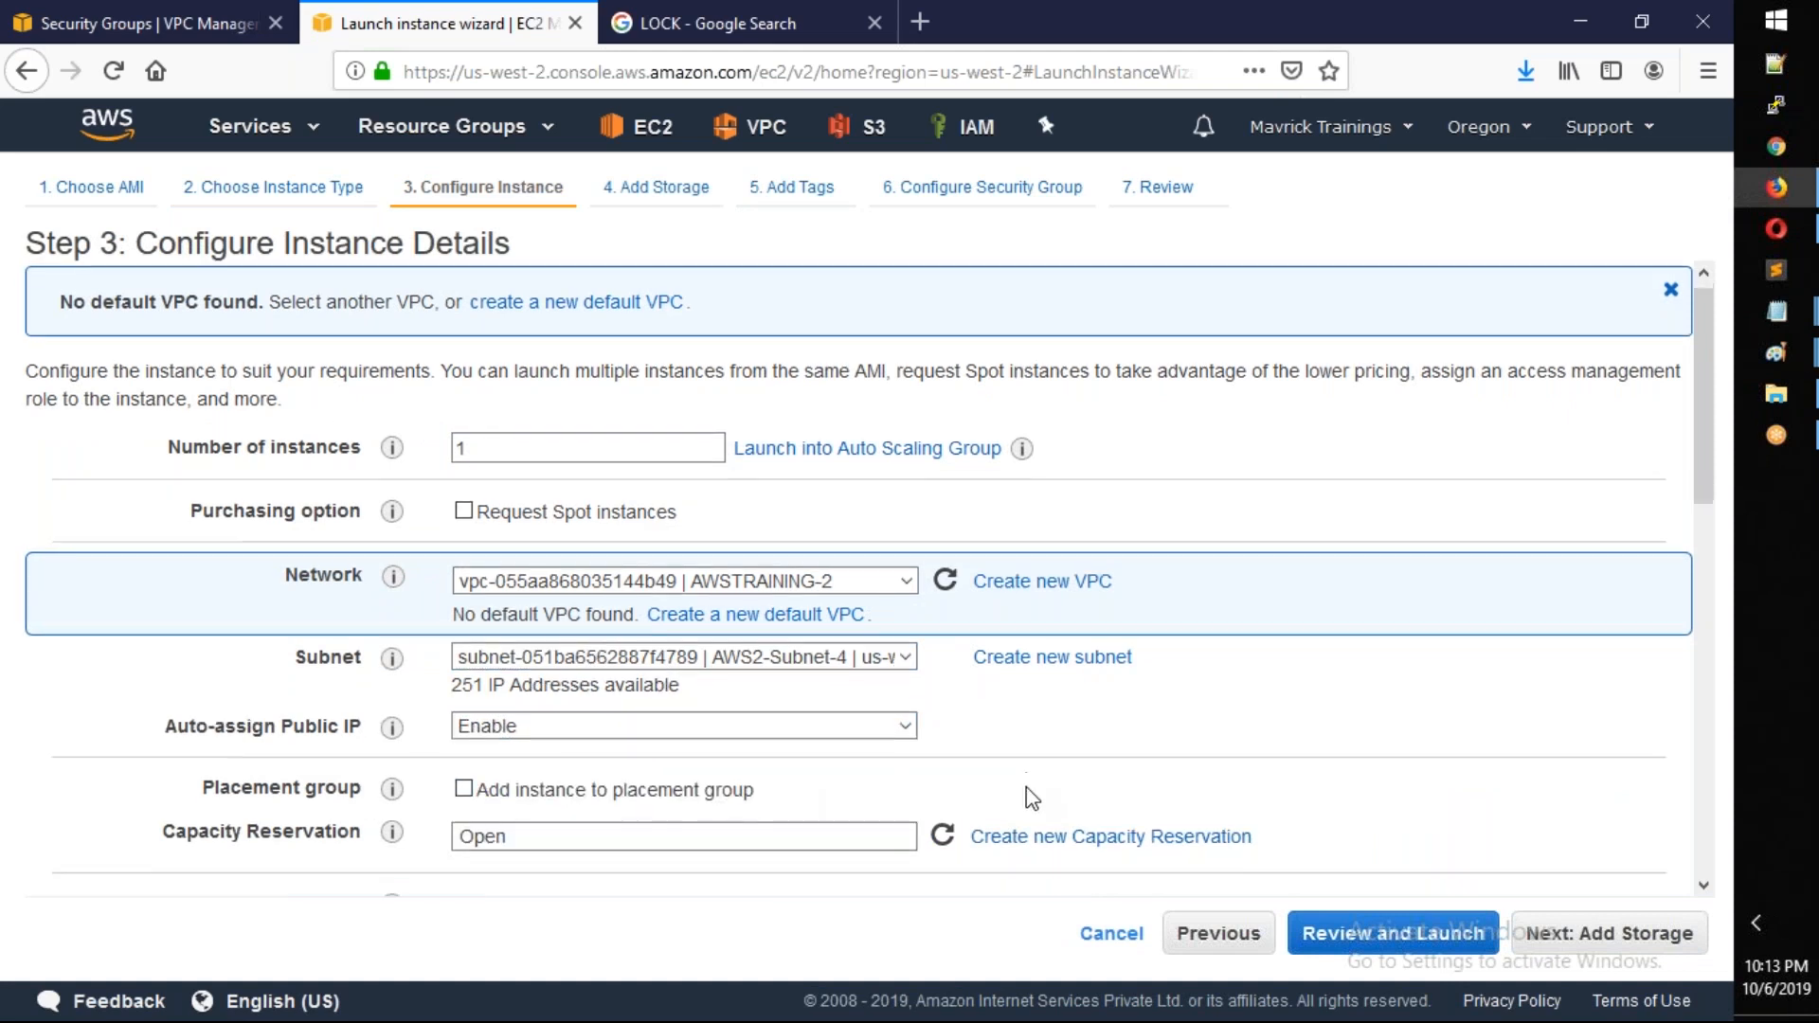
{"action": "type", "text": "192.168"}
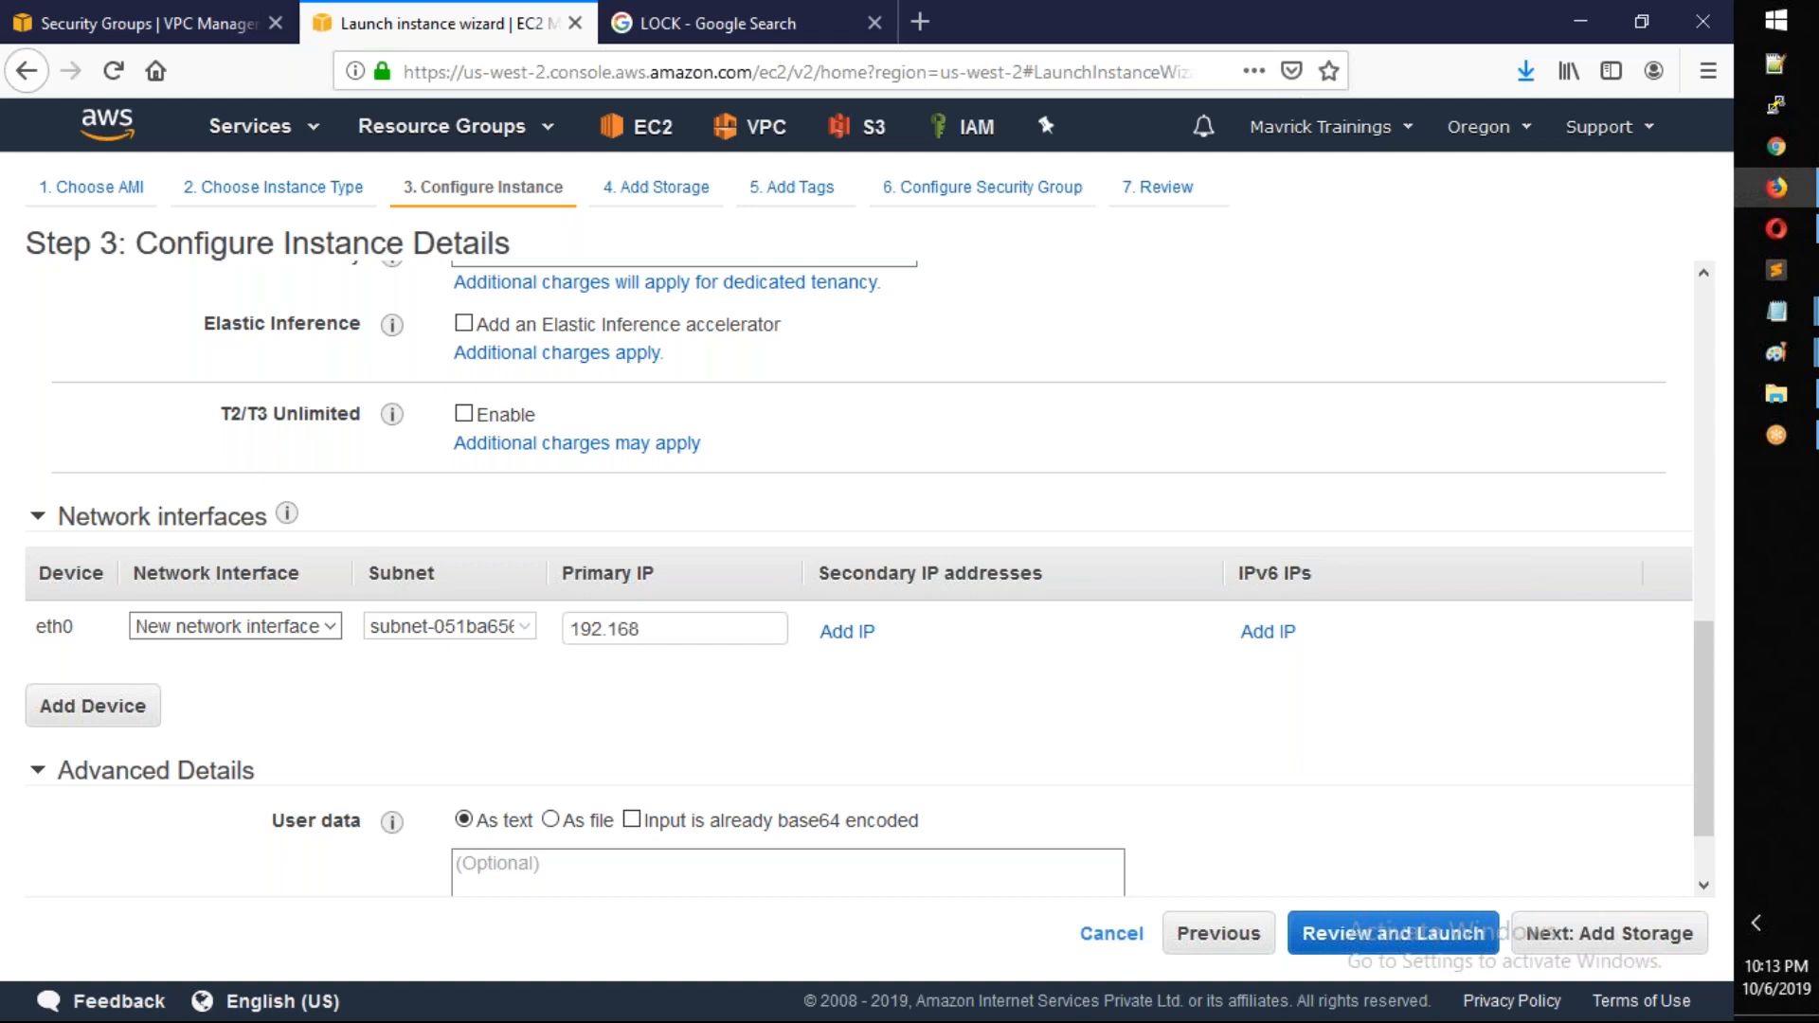
{"action": "type", "text": ".4.100"}
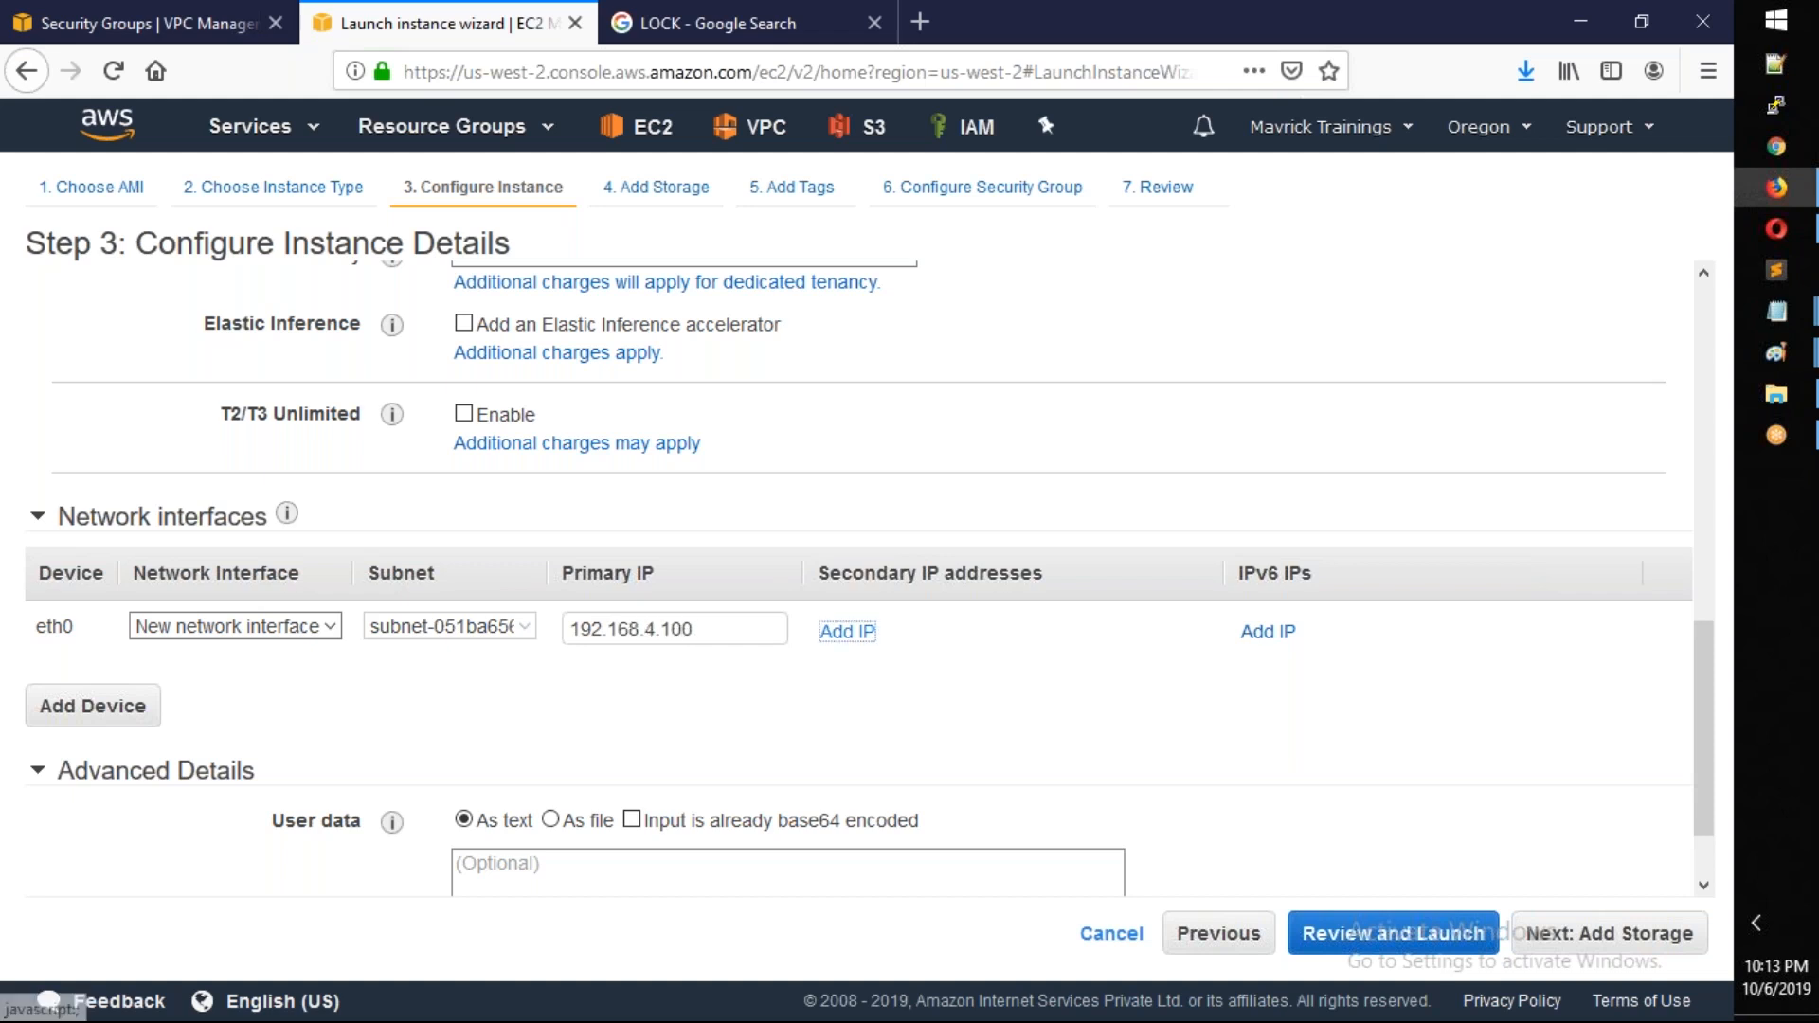
Tag the fourth instance with key Name and value VPC2-Server2, copying the server name from the untitled Notepad notes
{"action": "left_click", "coordinate": [1585, 945]}
{"action": "left_click", "coordinate": [1585, 945]}
{"action": "left_click", "coordinate": [73, 606]}
{"action": "type", "text": "Name"}
{"action": "key", "text": "Tab"}
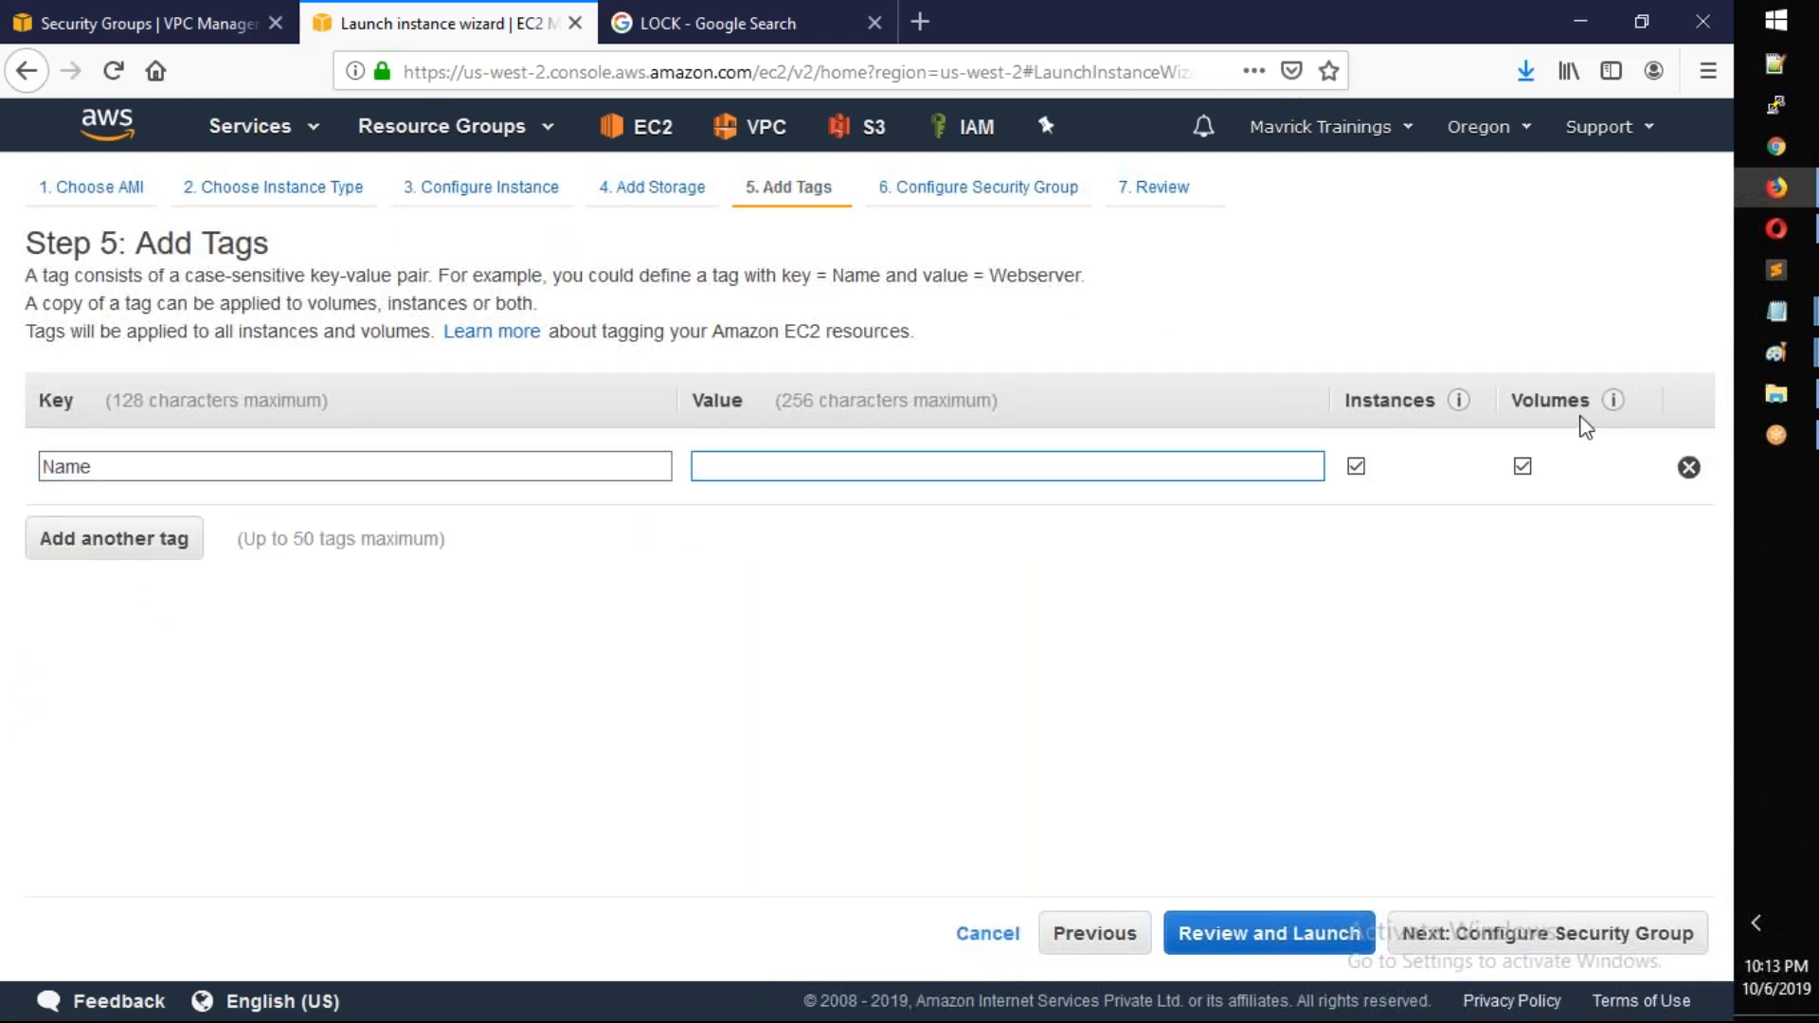
{"action": "left_click", "coordinate": [1771, 328]}
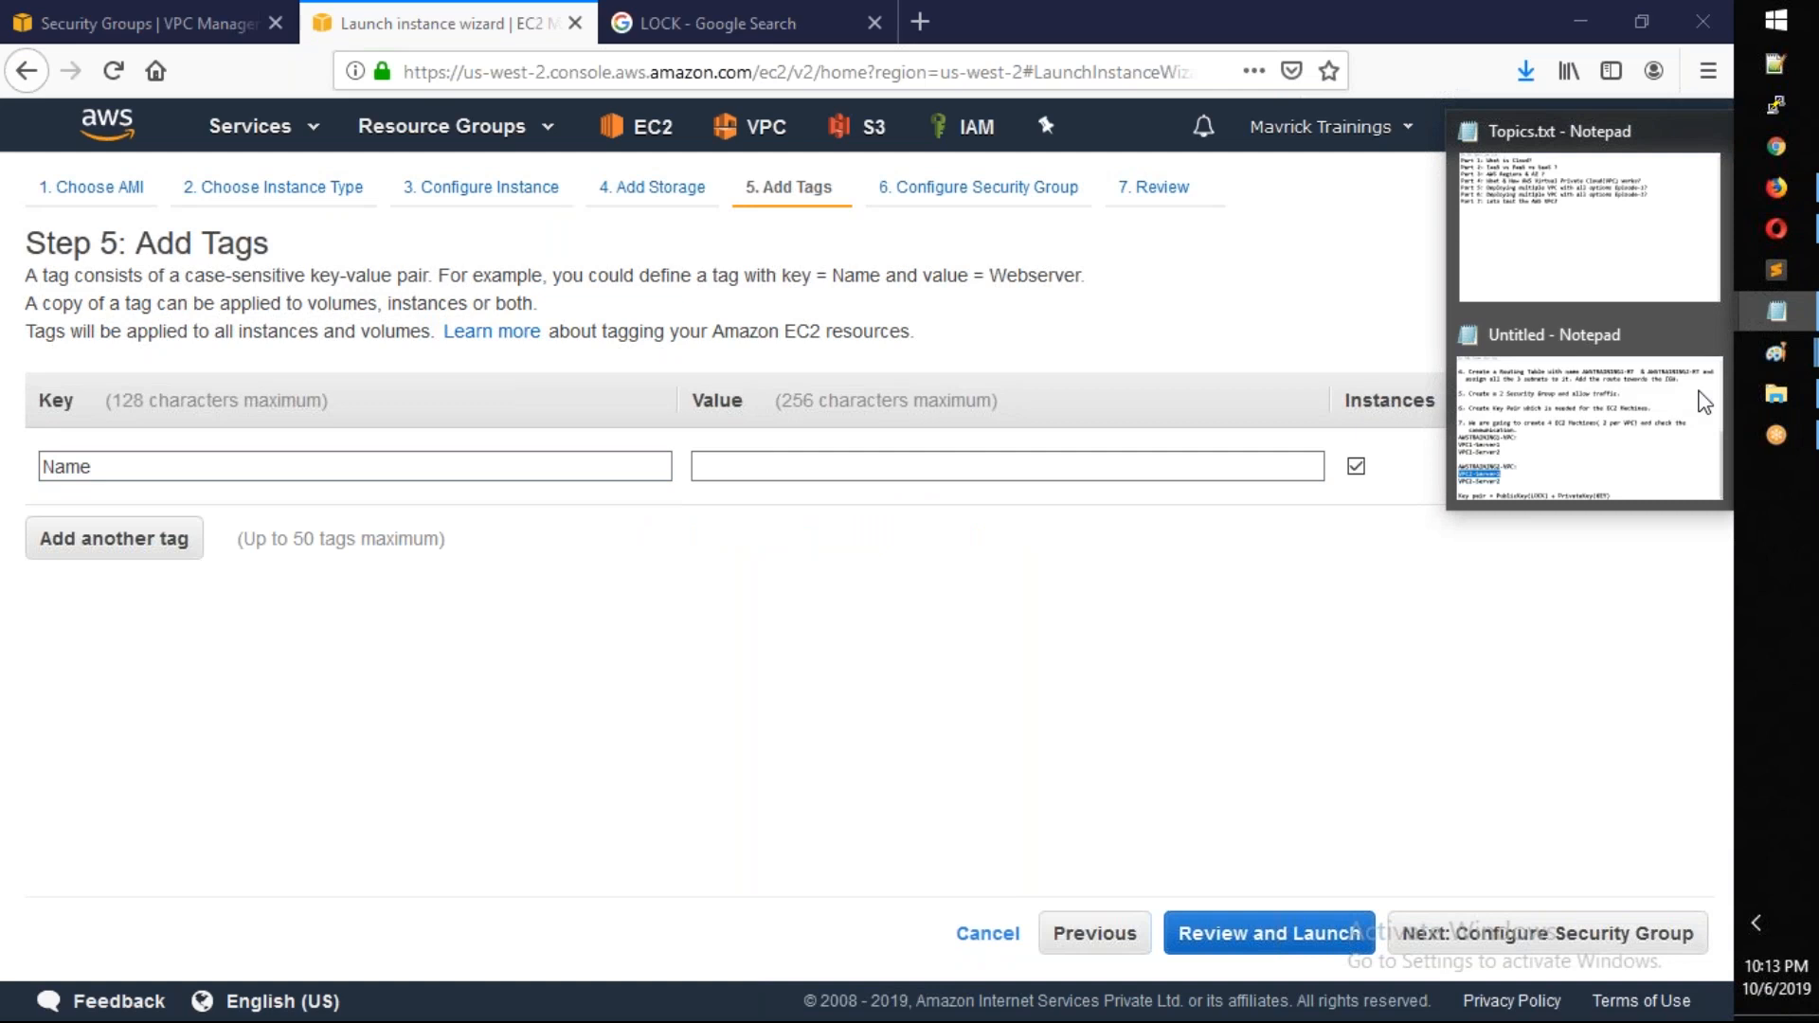
{"action": "left_click", "coordinate": [1588, 426]}
{"action": "left_click_drag", "start_coordinate": [293, 823], "coordinate": [45, 824]}
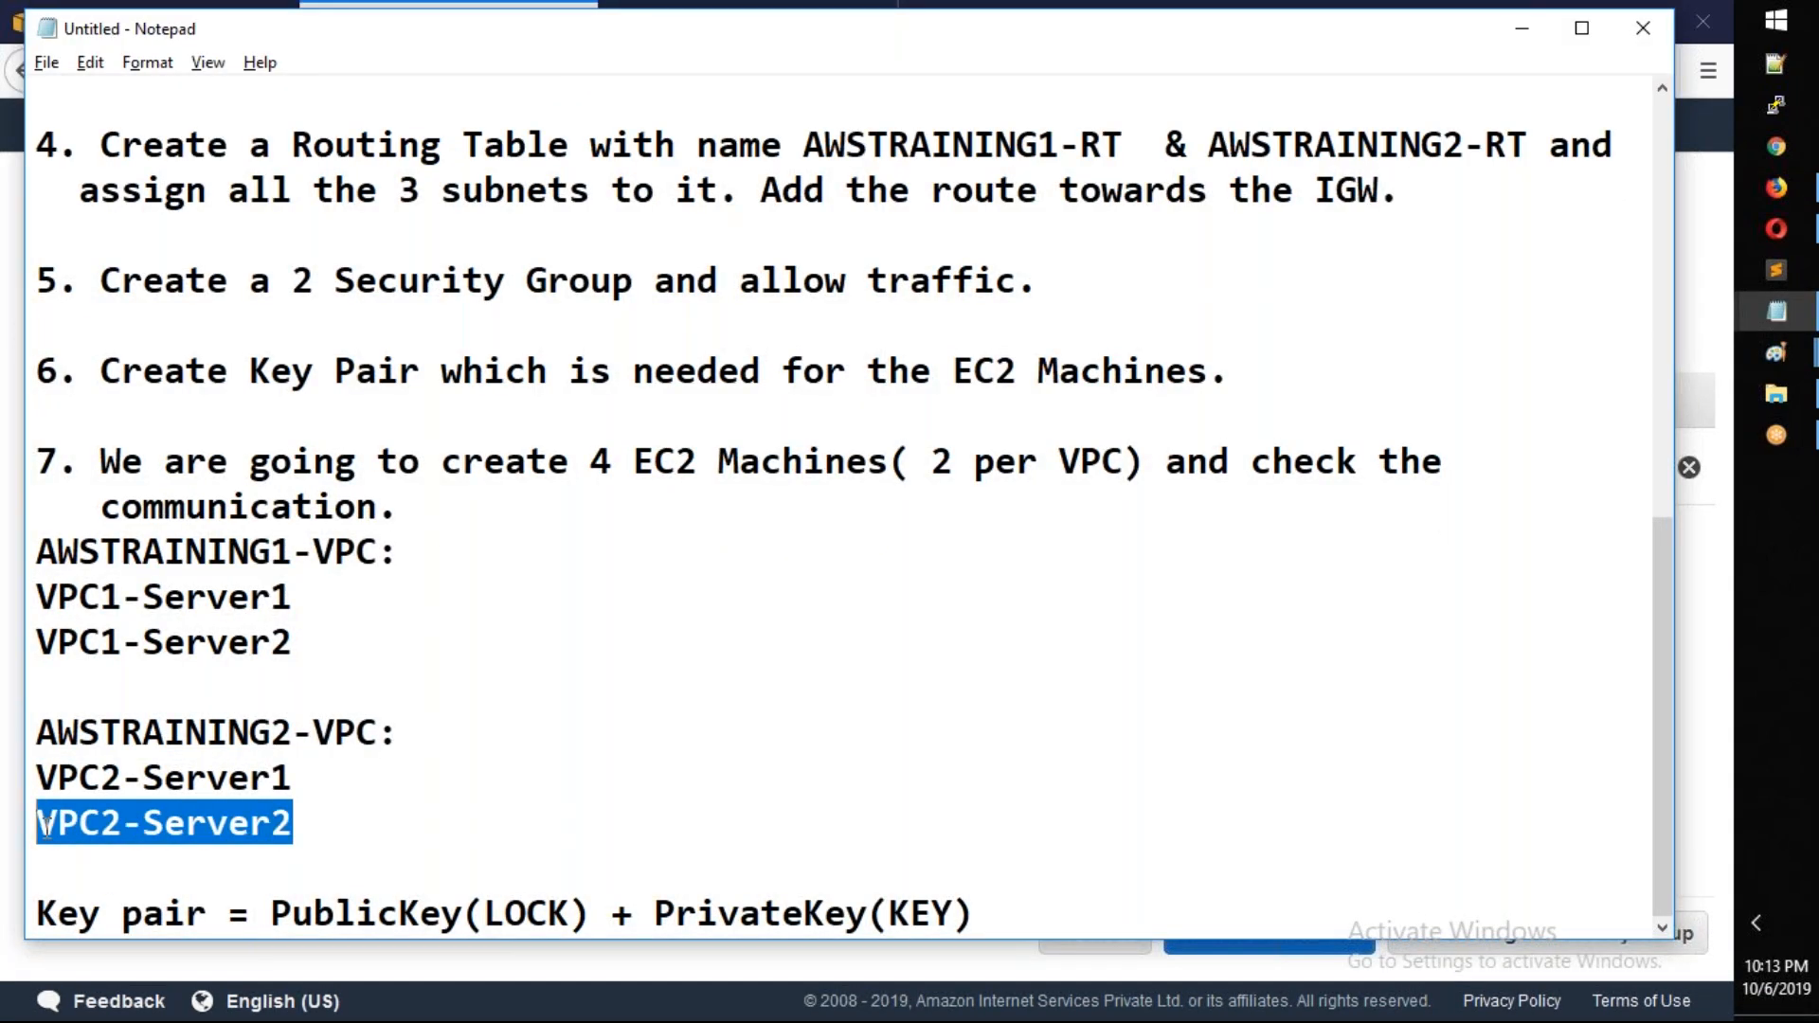
{"action": "key", "text": "ctrl+c"}
{"action": "key", "text": "alt+Tab"}
{"action": "key", "text": "ctrl+v"}
Assign the existing security group AWSTRAINING2-SG1 to the fourth instance and continue to the launch review
{"action": "left_click", "coordinate": [1551, 936]}
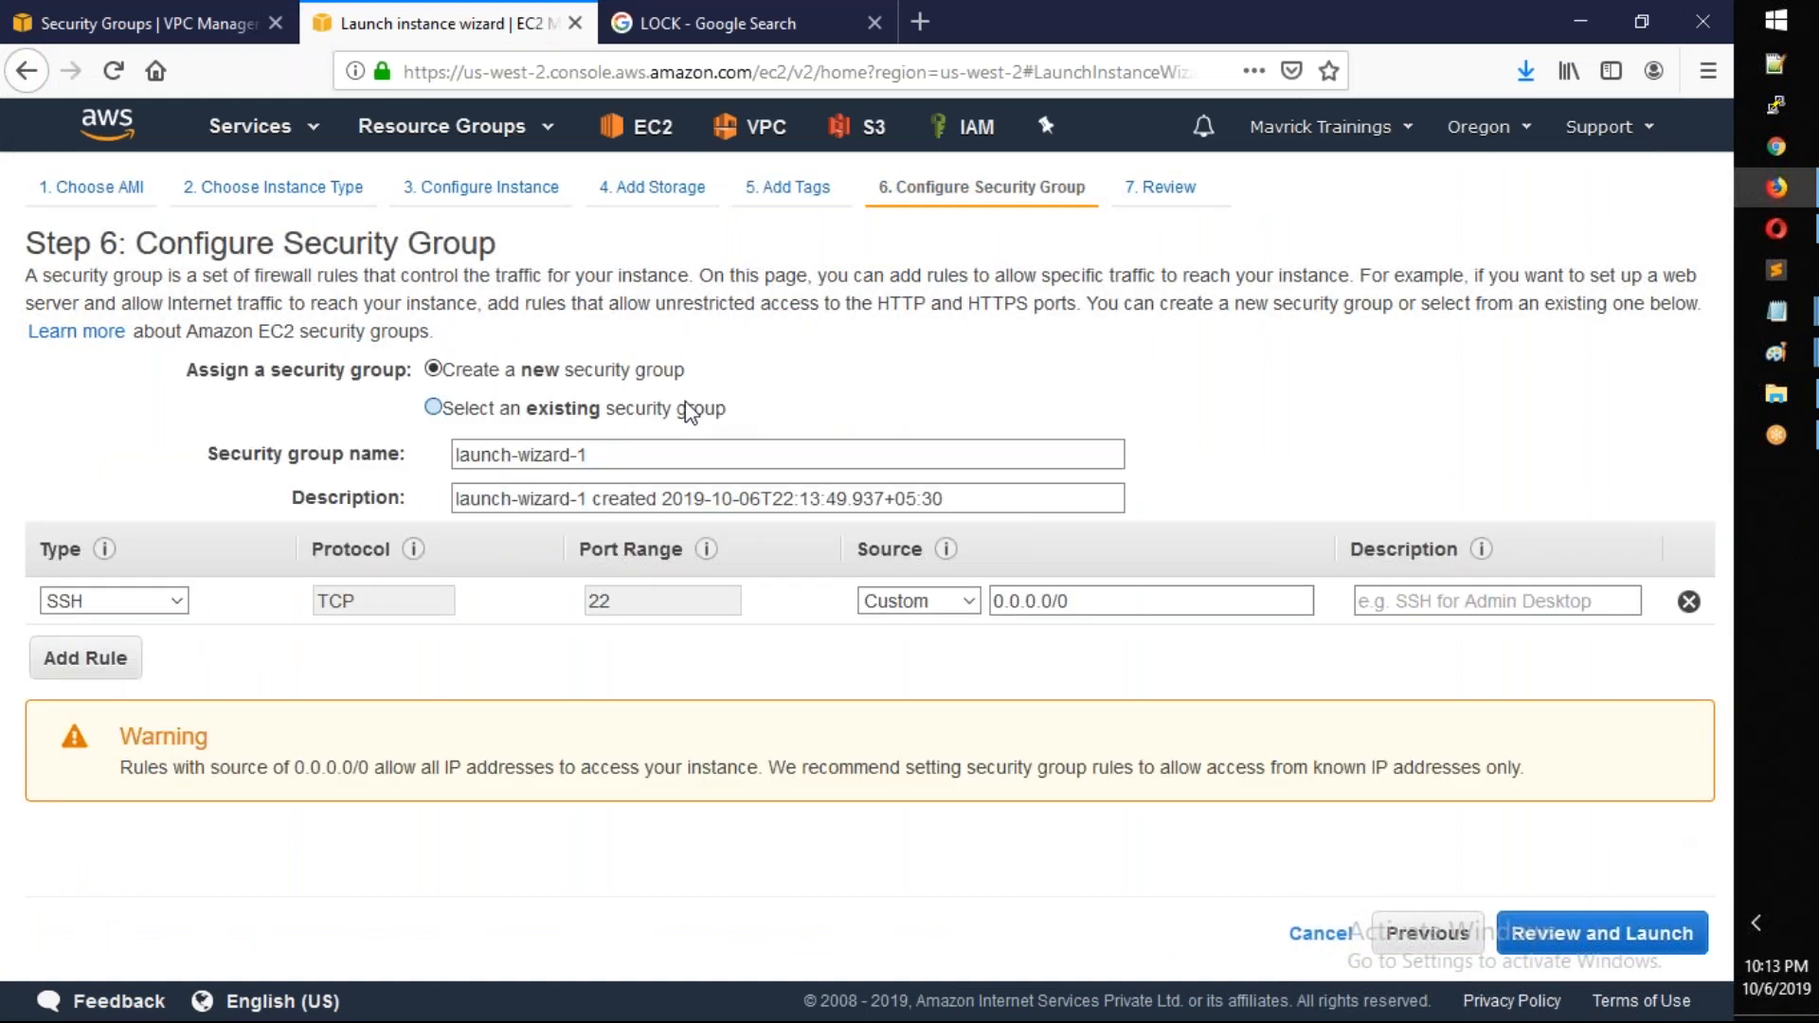
{"action": "left_click", "coordinate": [689, 411]}
{"action": "left_click", "coordinate": [773, 521]}
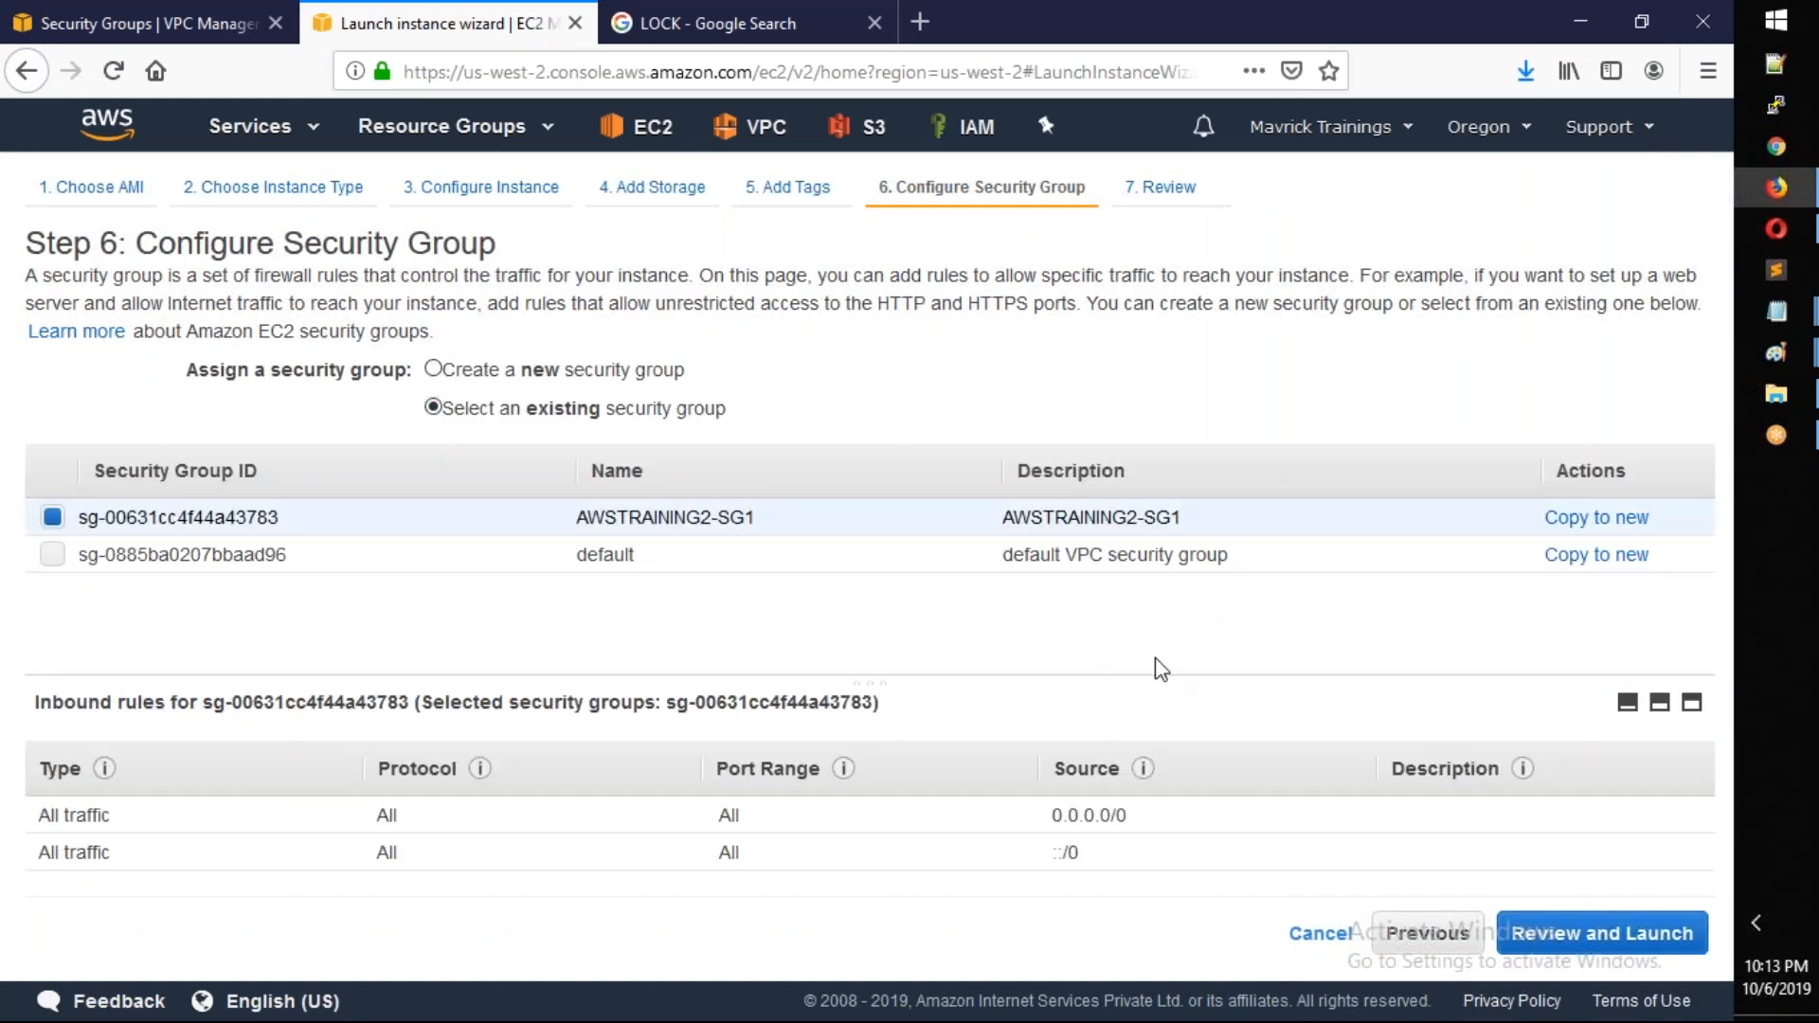
{"action": "left_click", "coordinate": [1553, 910]}
Try to launch the fourth instance with the existing key pair MyTestingKey, and read the launch status details
{"action": "left_click", "coordinate": [1648, 930]}
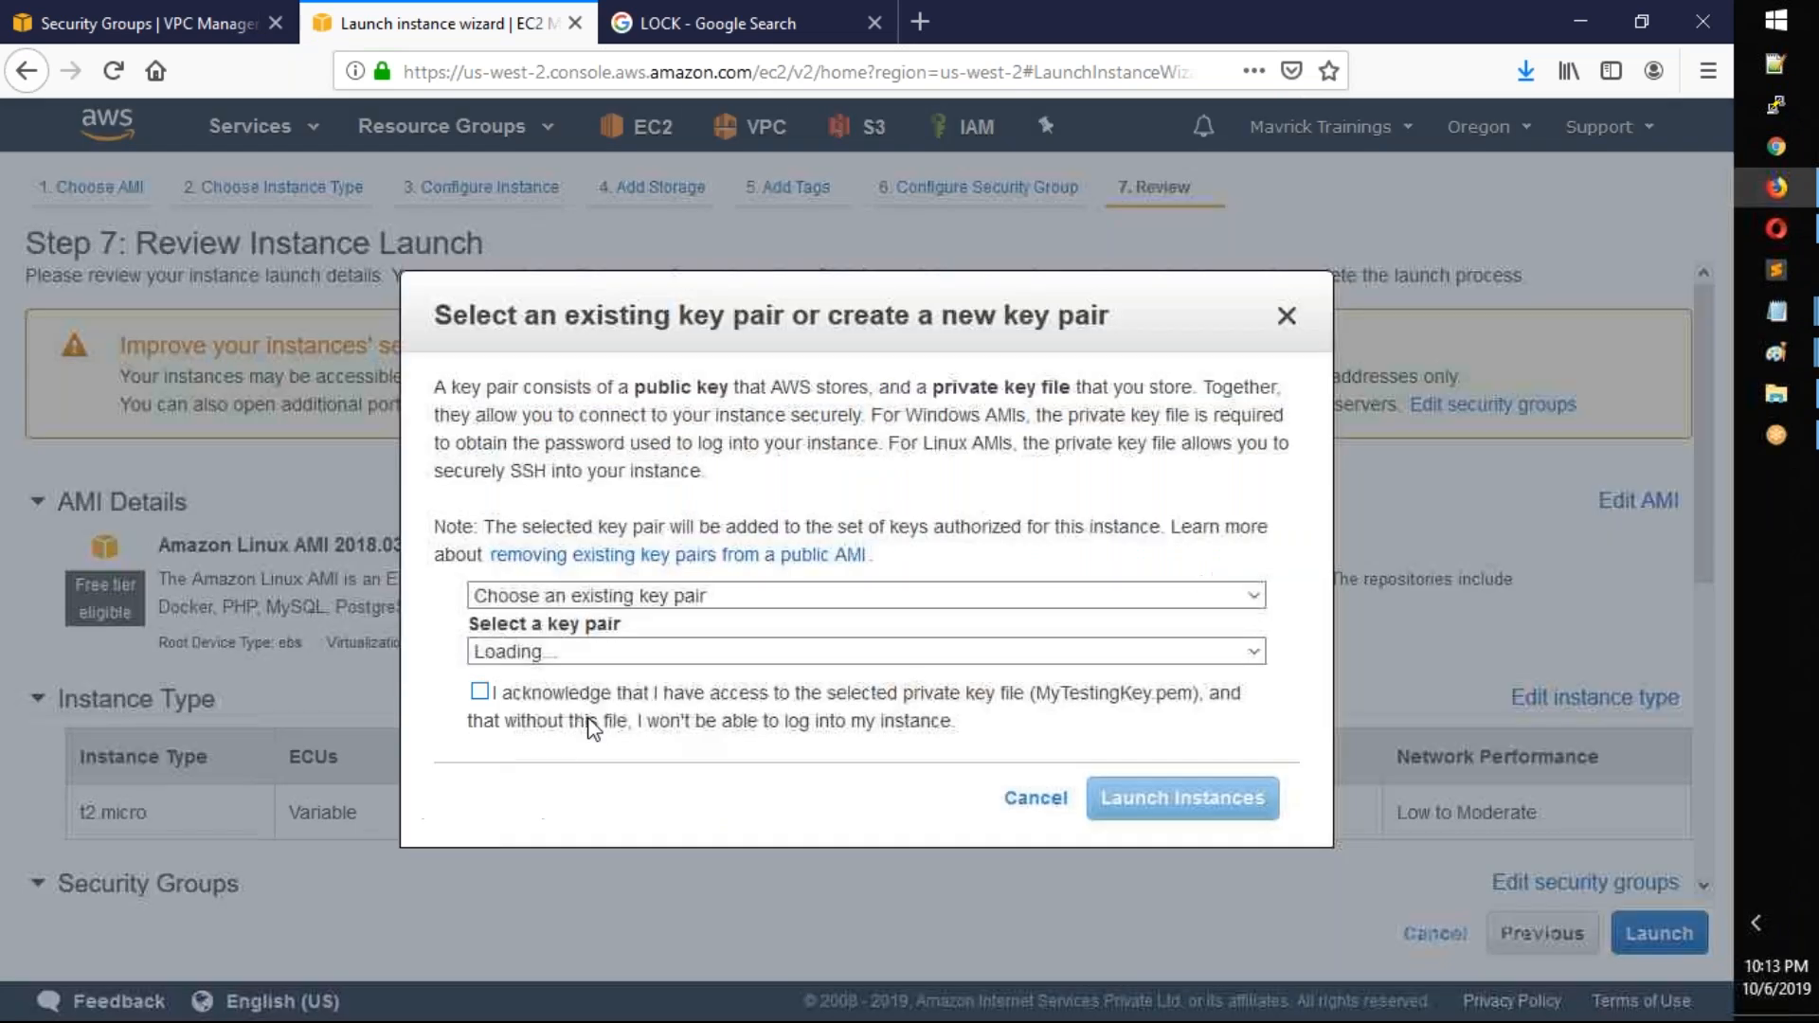
{"action": "left_click", "coordinate": [592, 730]}
{"action": "left_click", "coordinate": [1173, 808]}
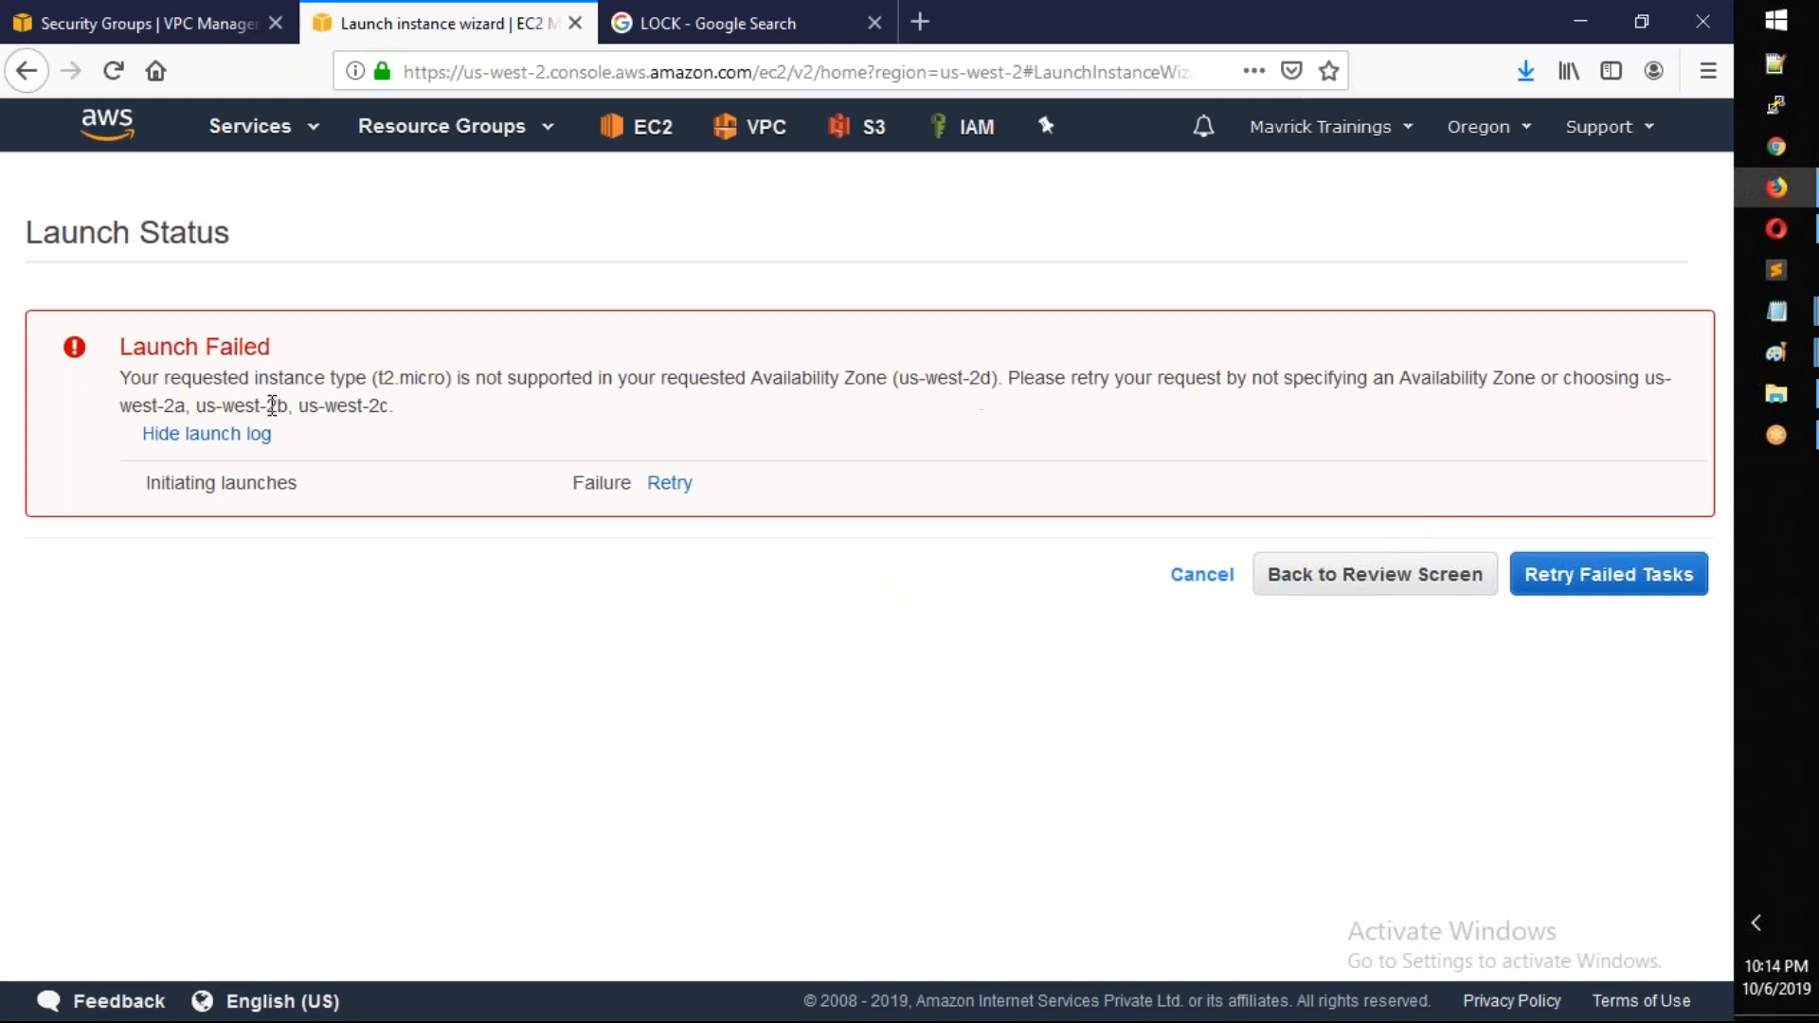
{"action": "left_click_drag", "start_coordinate": [375, 379], "coordinate": [876, 379]}
{"action": "left_click_drag", "start_coordinate": [131, 404], "coordinate": [386, 418]}
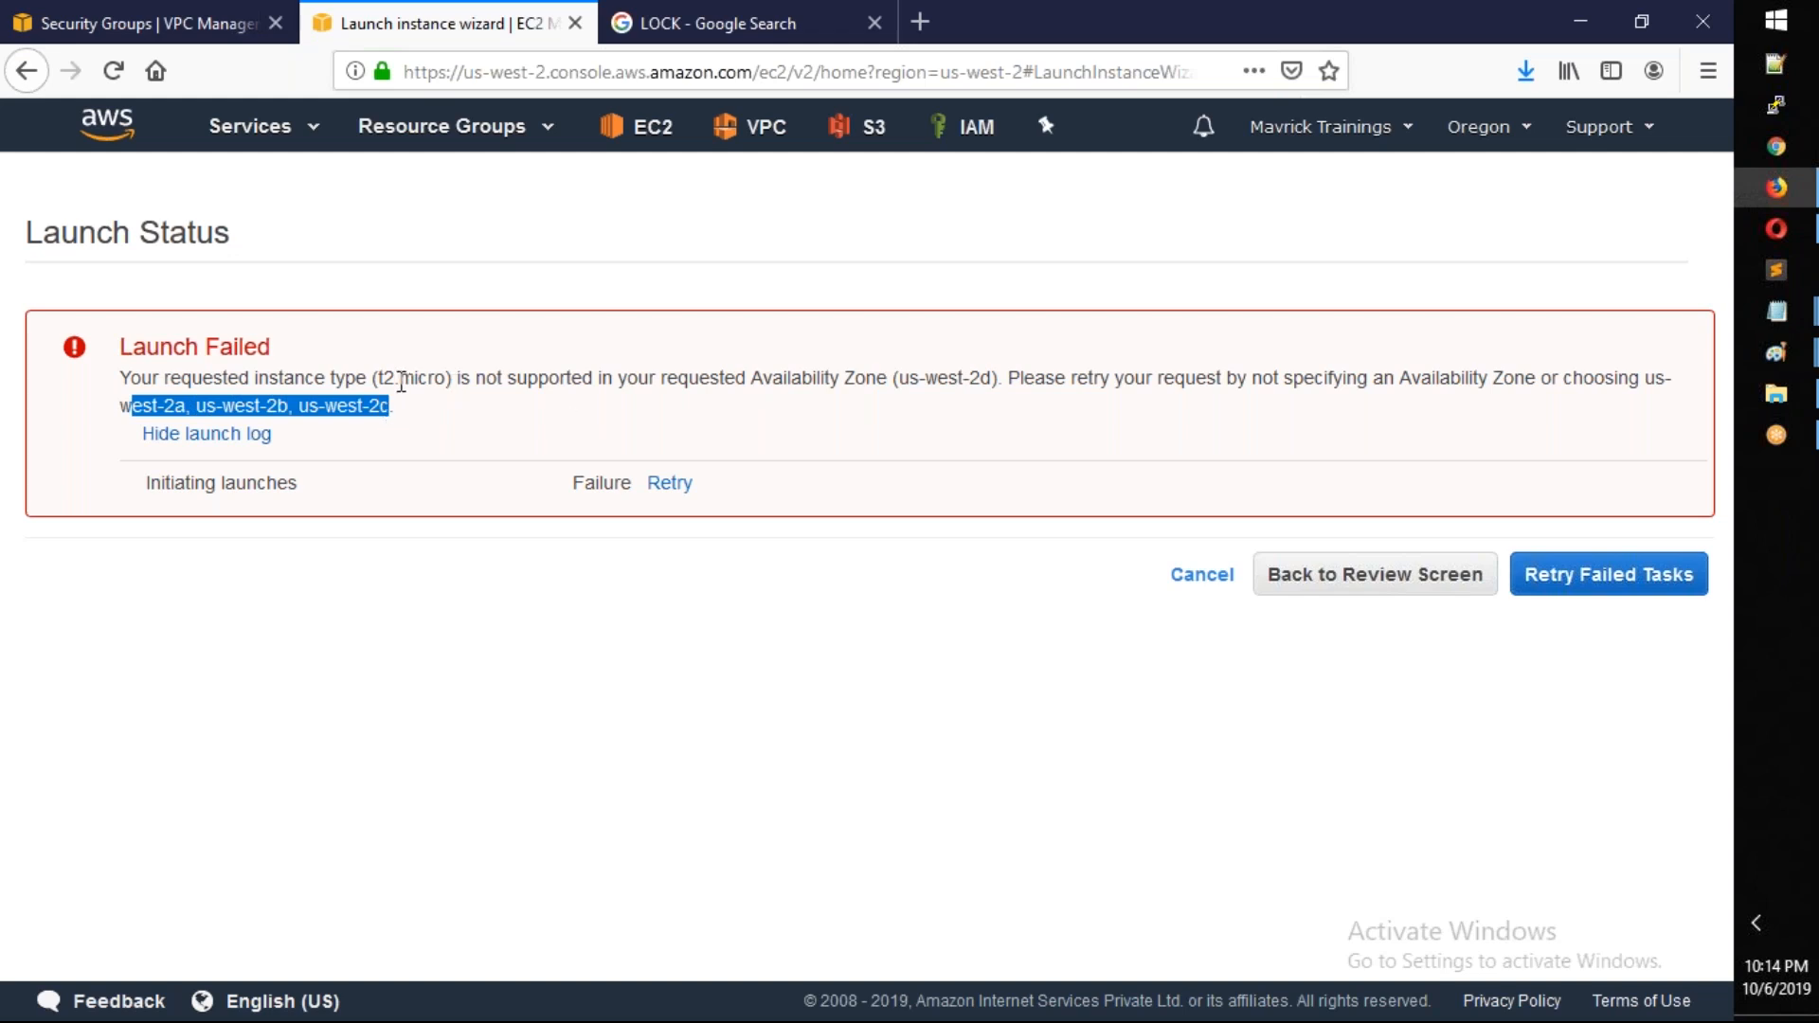
{"action": "left_click", "coordinate": [375, 440]}
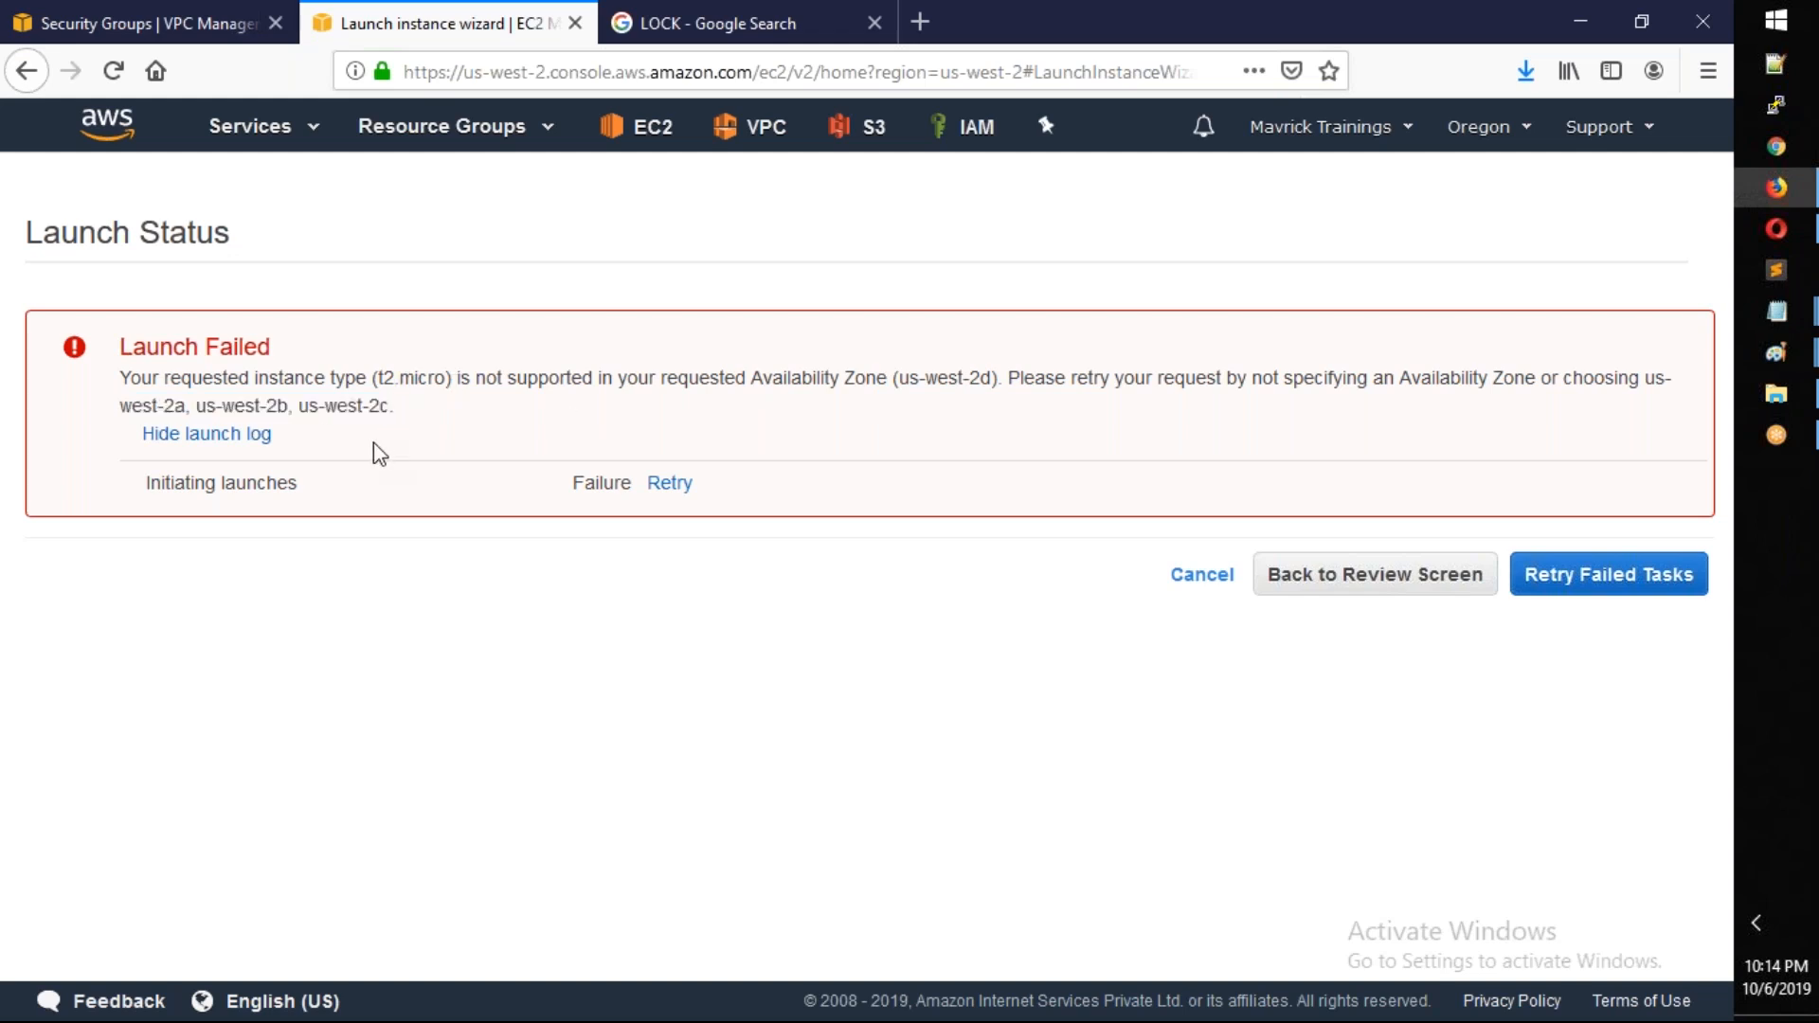
{"action": "left_click_drag", "start_coordinate": [284, 404], "coordinate": [216, 405]}
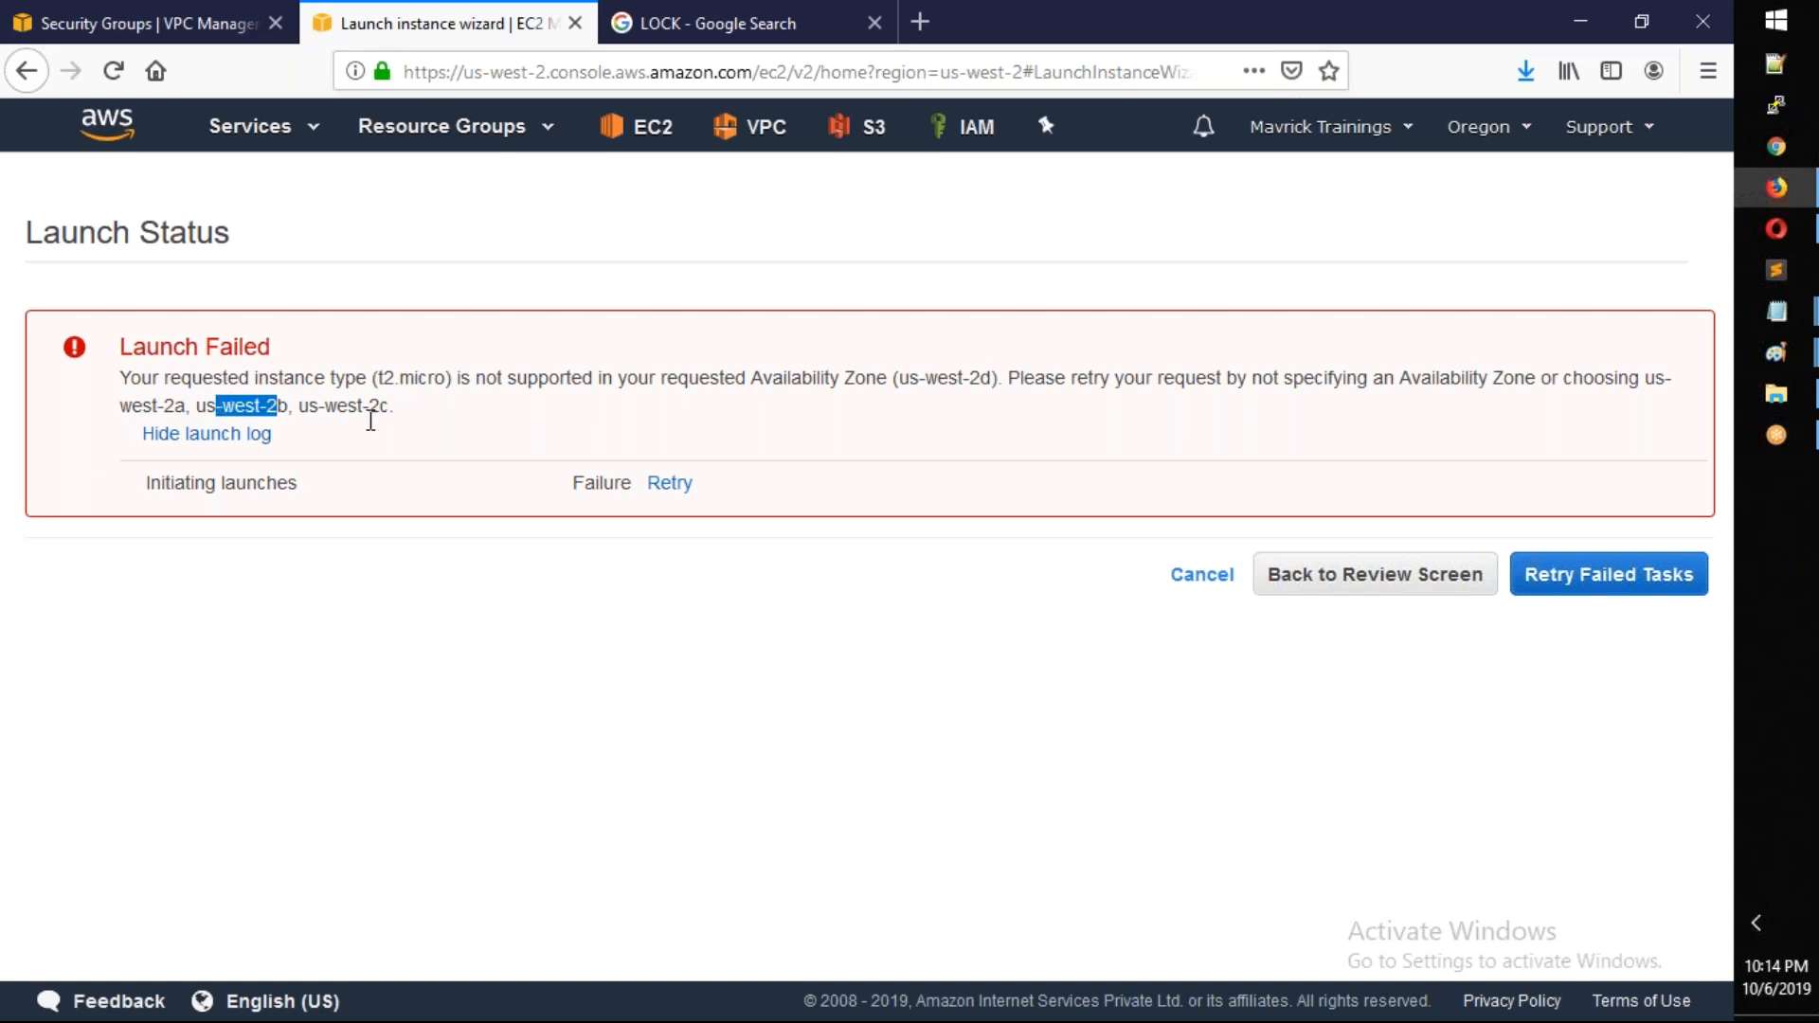
Return to the launch review and change the fourth instance's subnet to AWS2-Subnet-3 in the instance details
{"action": "left_click", "coordinate": [1394, 580]}
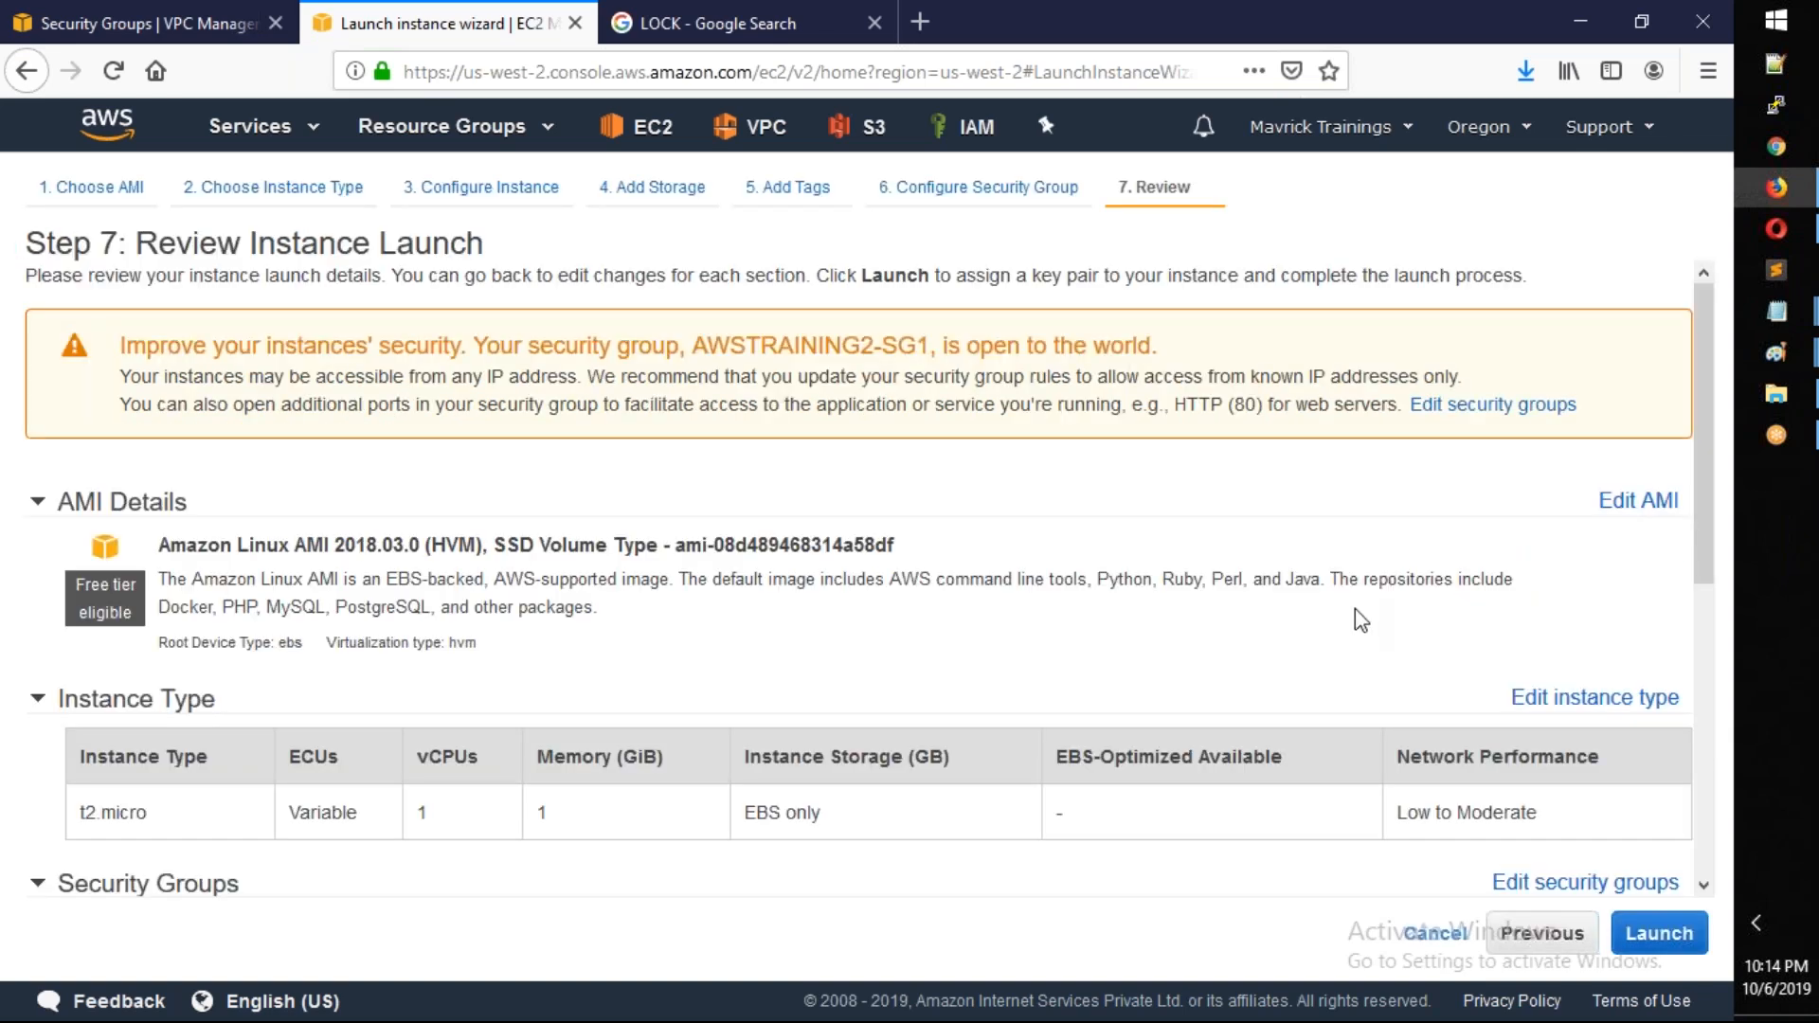
{"action": "scroll", "coordinate": [1361, 620], "scroll_direction": "down", "scroll_amount": 1}
{"action": "scroll", "coordinate": [1361, 621], "scroll_direction": "up", "scroll_amount": 1}
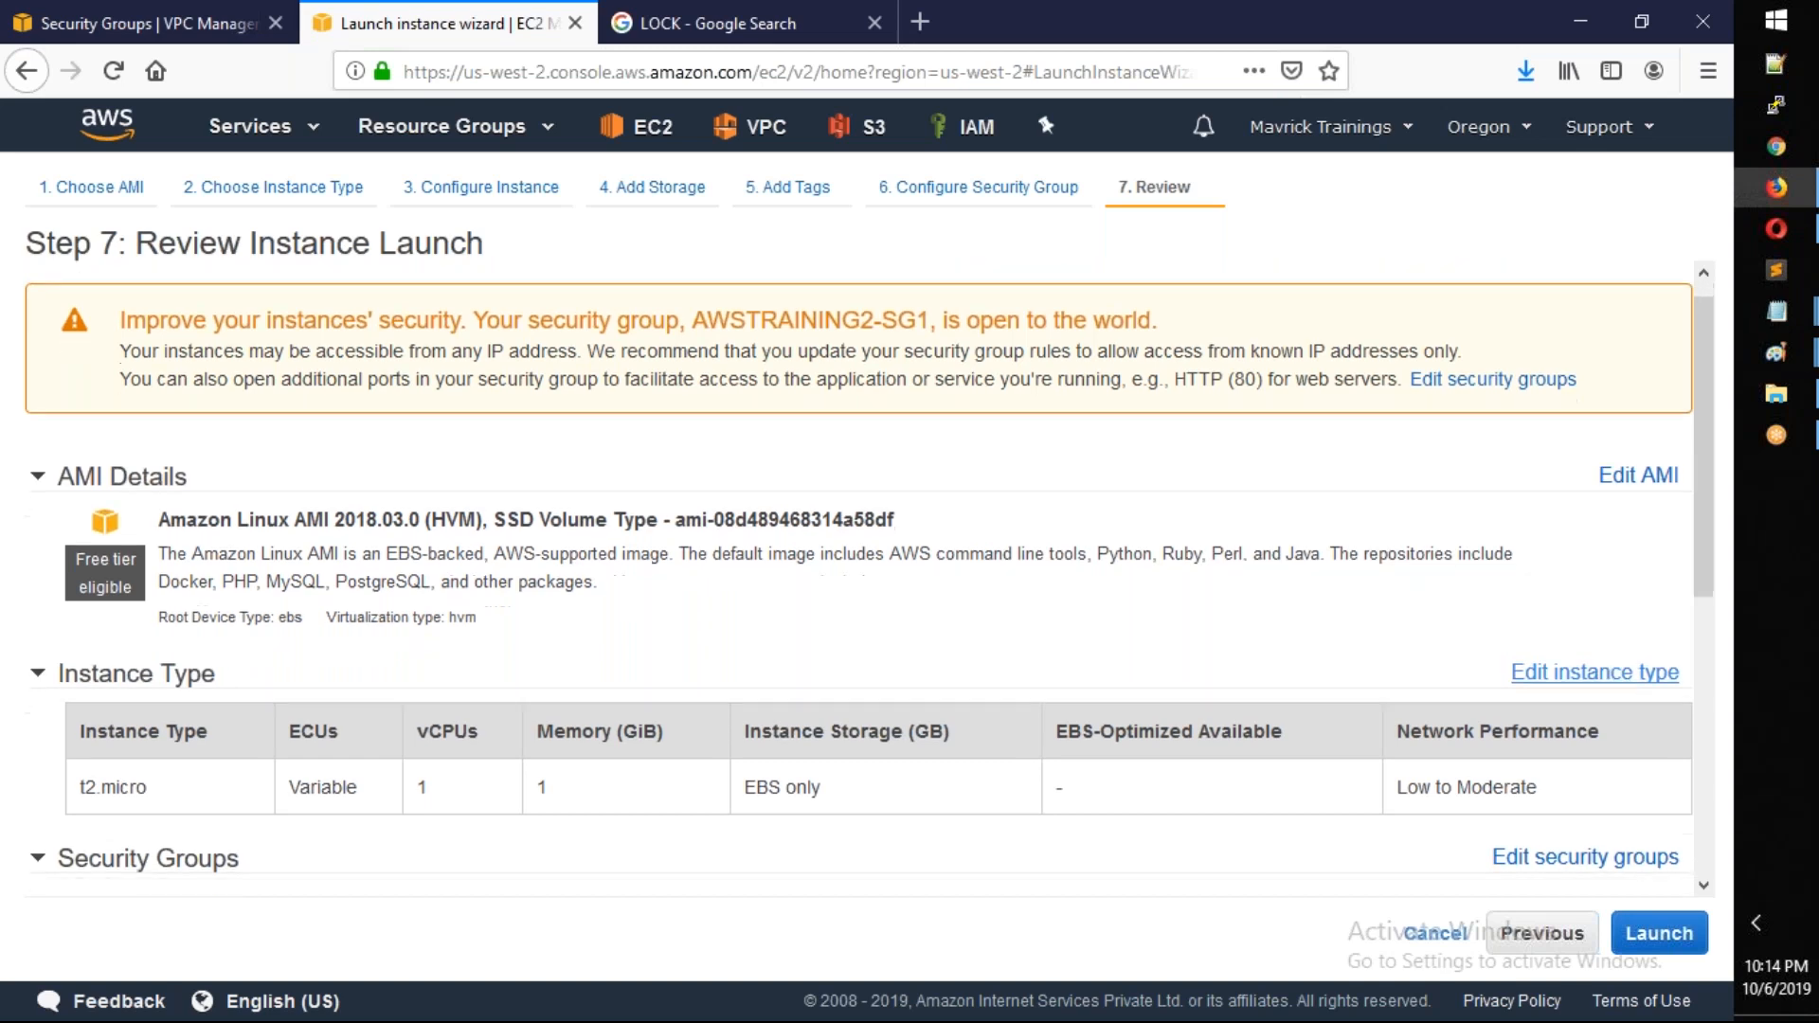
{"action": "scroll", "coordinate": [1618, 705], "scroll_direction": "down", "scroll_amount": 6}
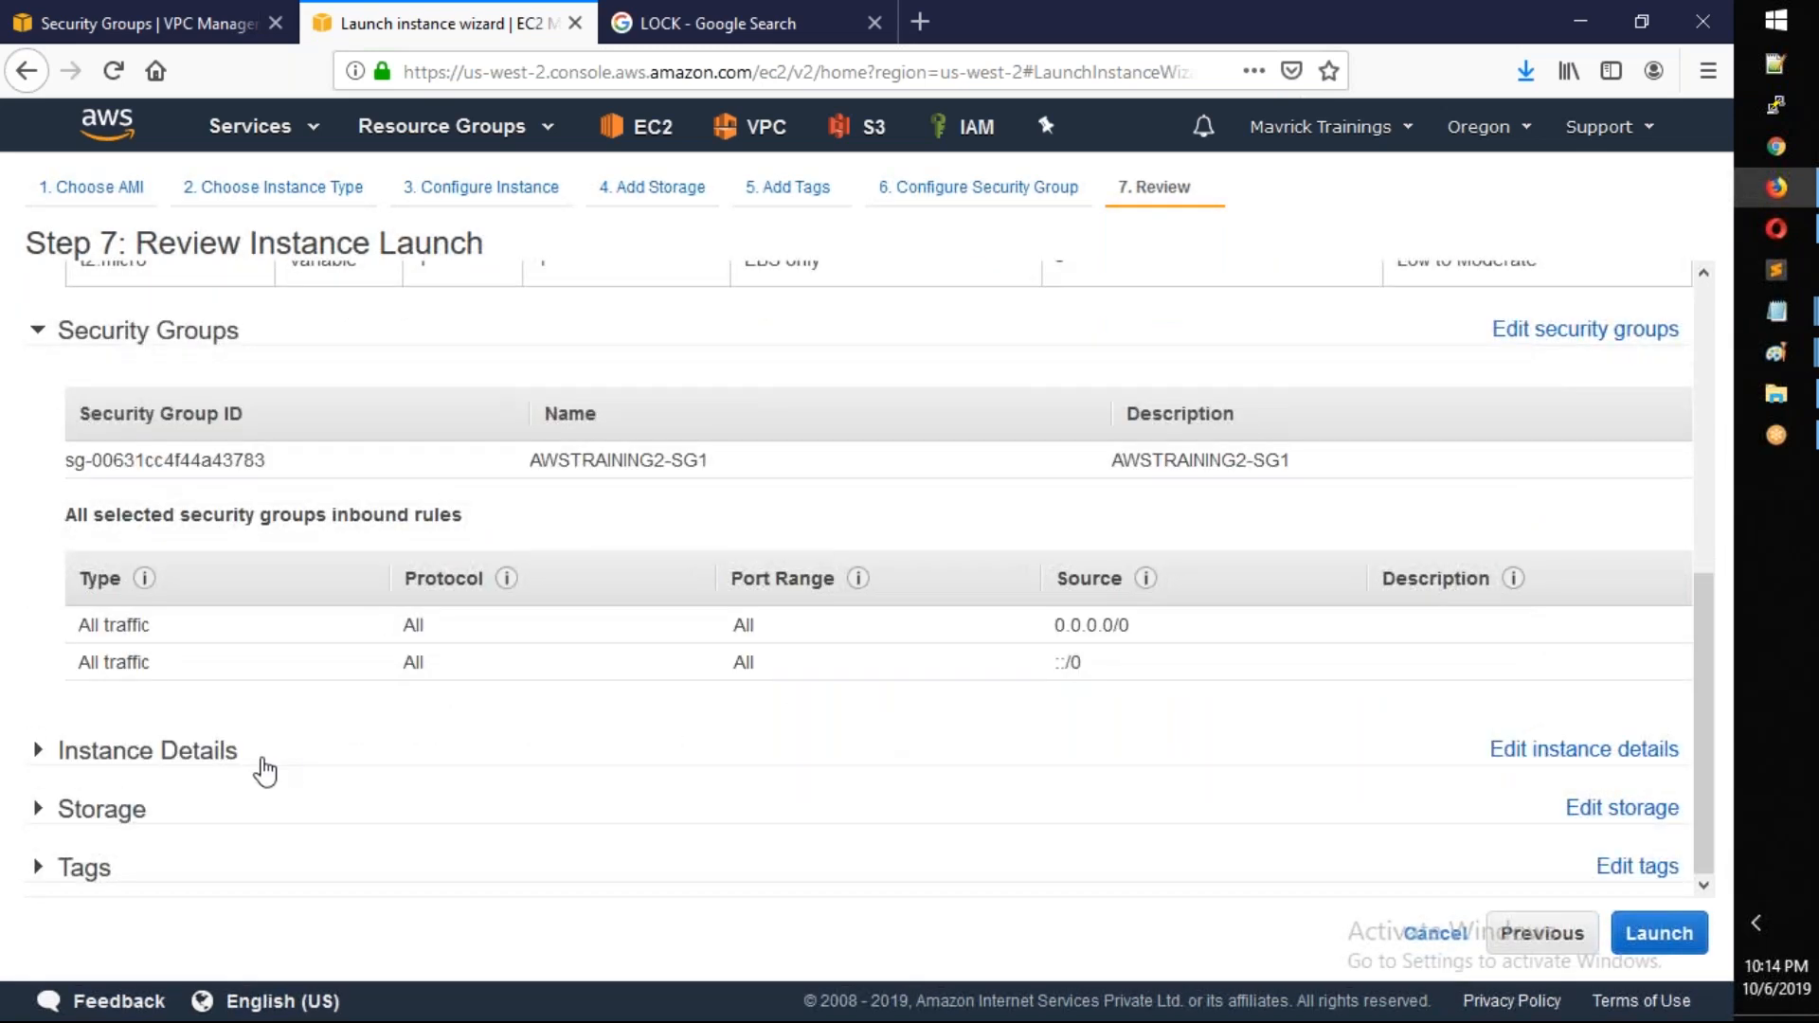
{"action": "left_click", "coordinate": [263, 760]}
{"action": "left_click", "coordinate": [1610, 748]}
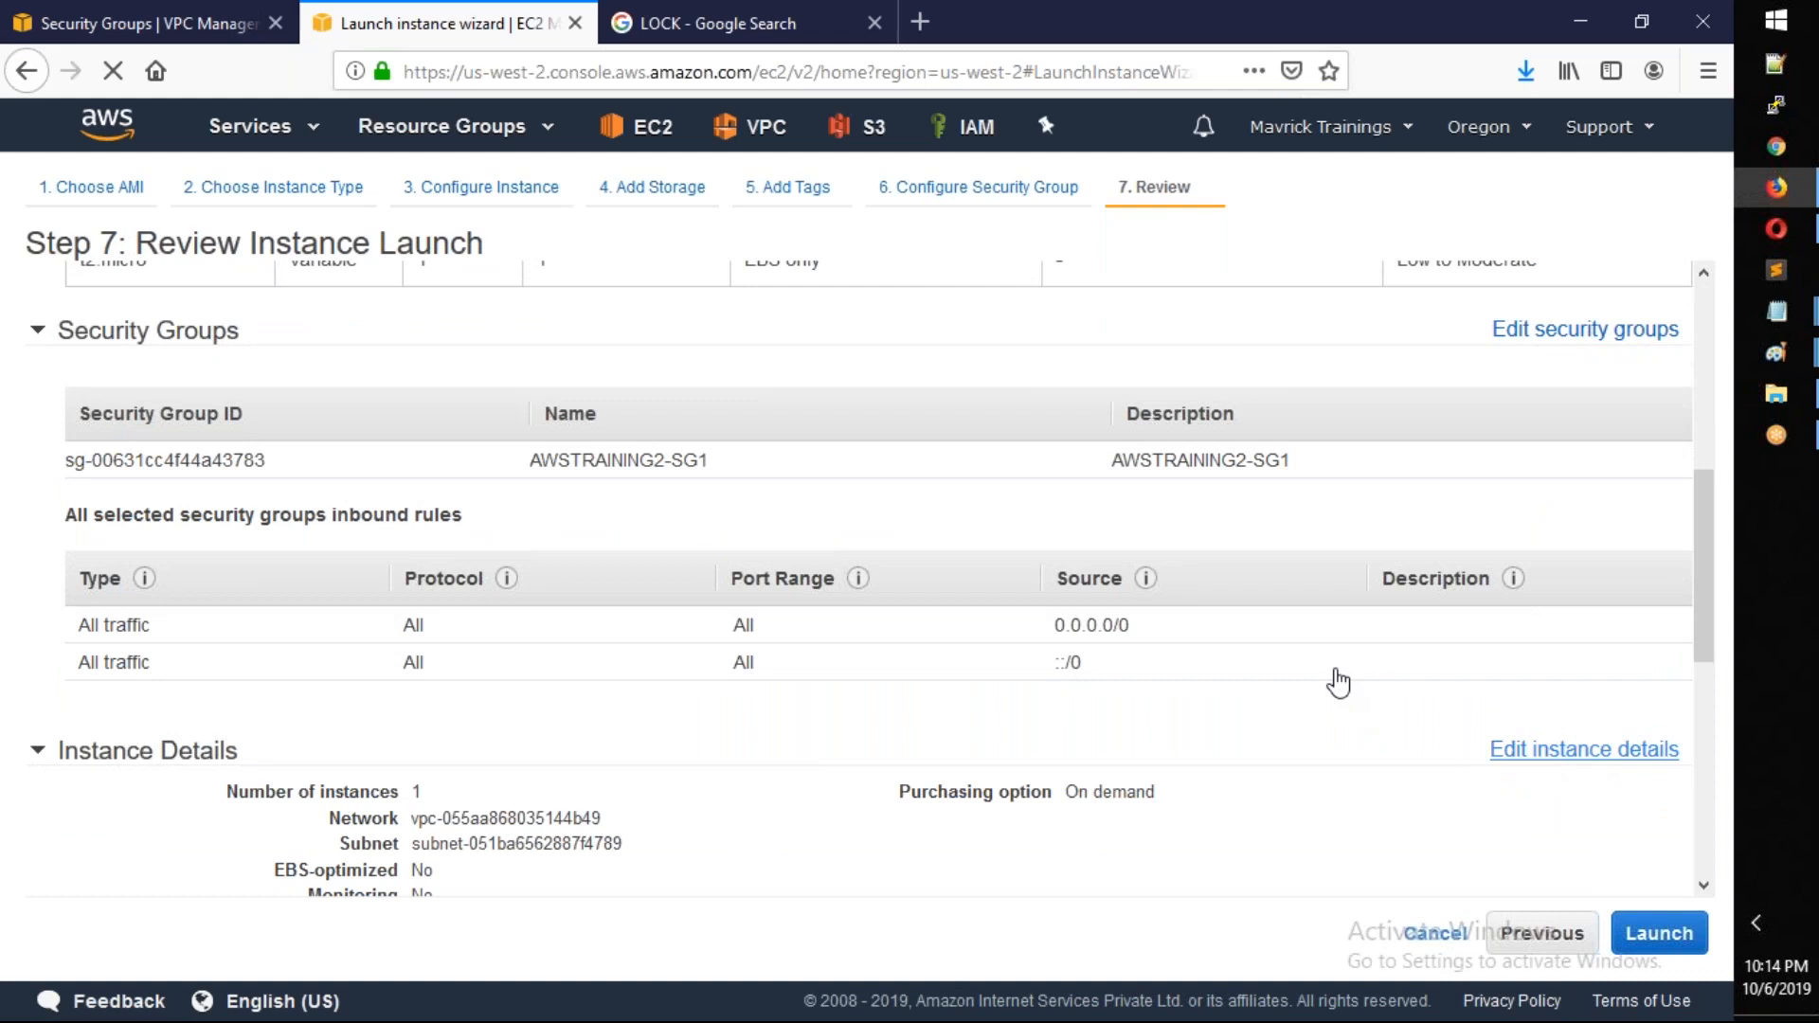
{"action": "left_click", "coordinate": [881, 671]}
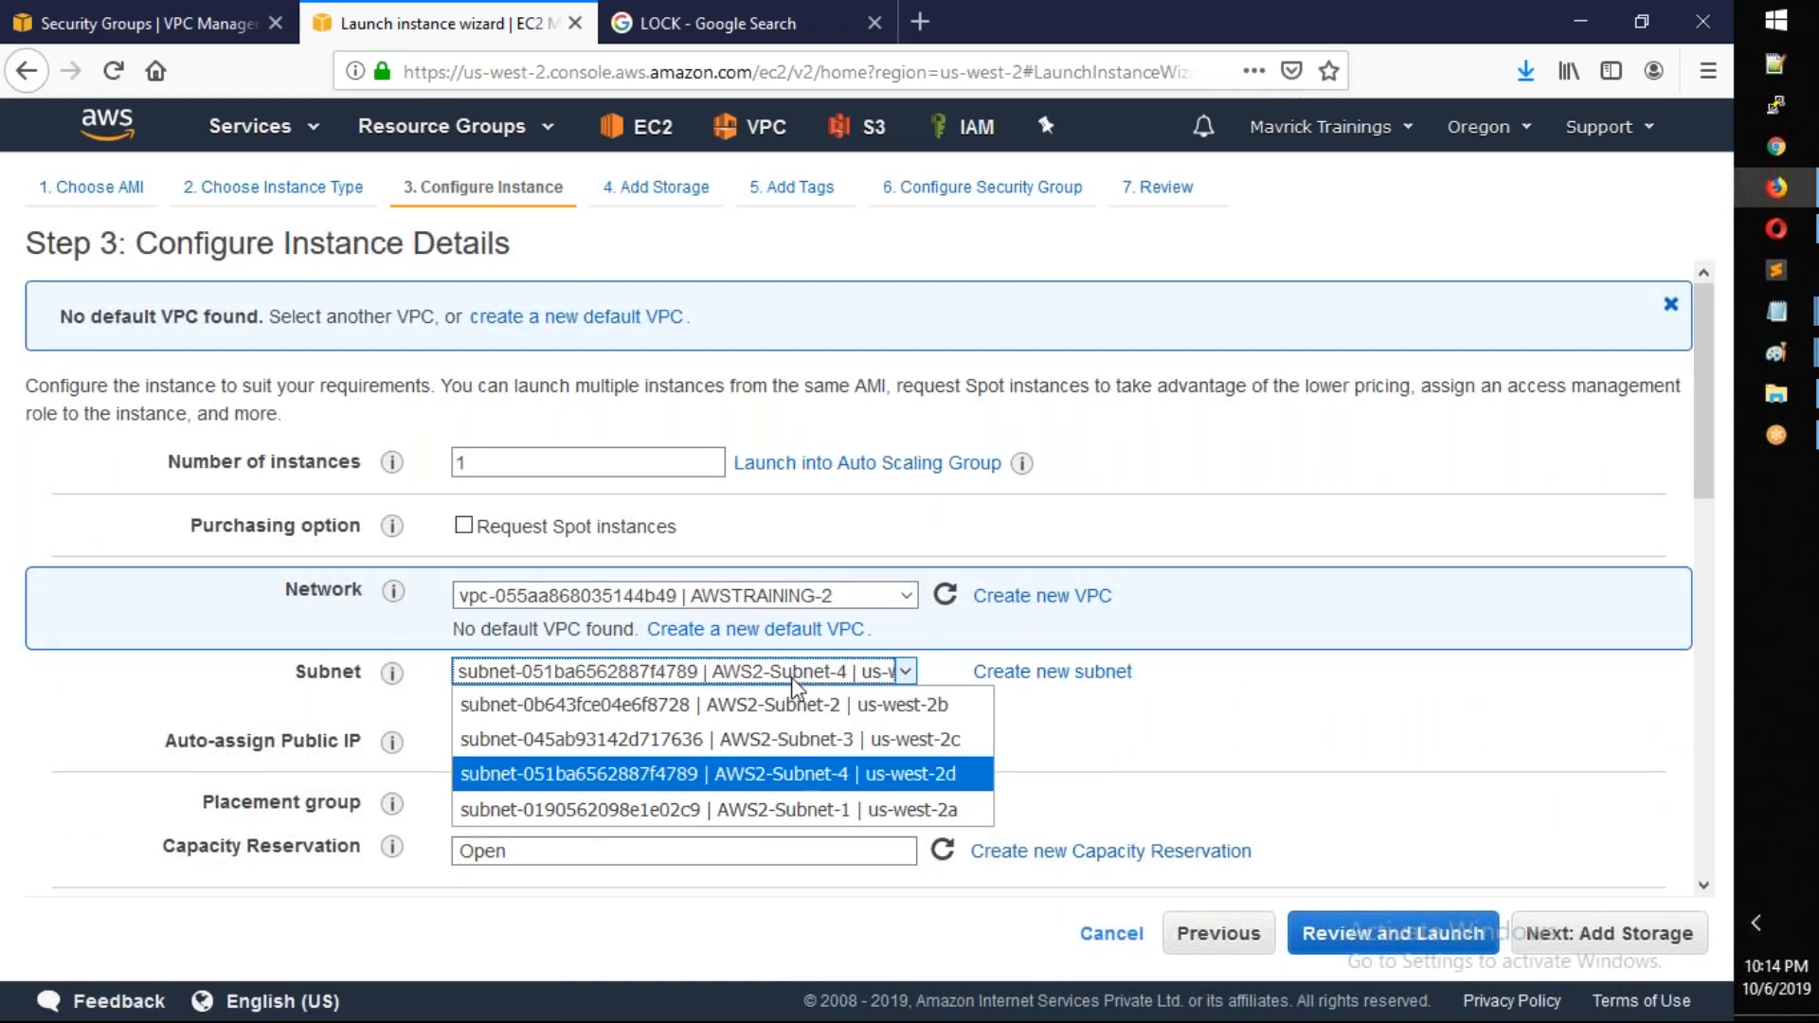
{"action": "left_click", "coordinate": [800, 740]}
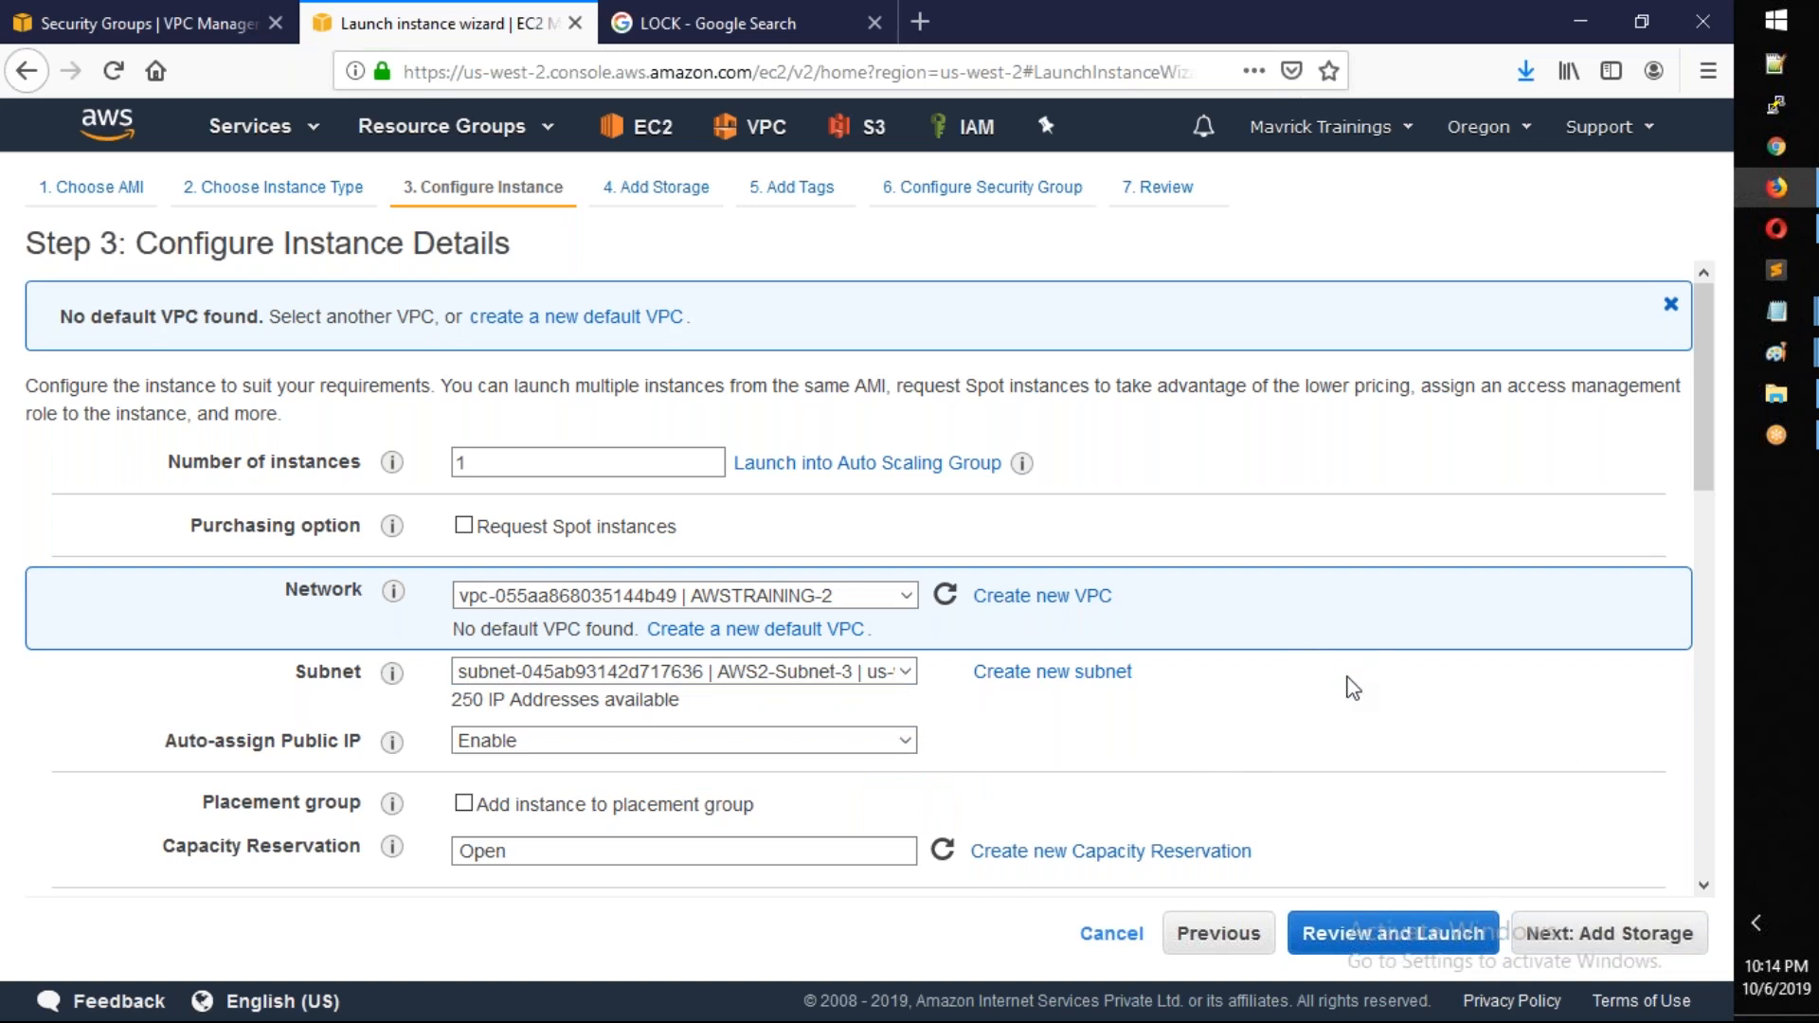
Set eth0's primary IP to 192.168.3.100 and return to the launch review
{"action": "scroll", "coordinate": [1348, 685], "scroll_direction": "down", "scroll_amount": 5}
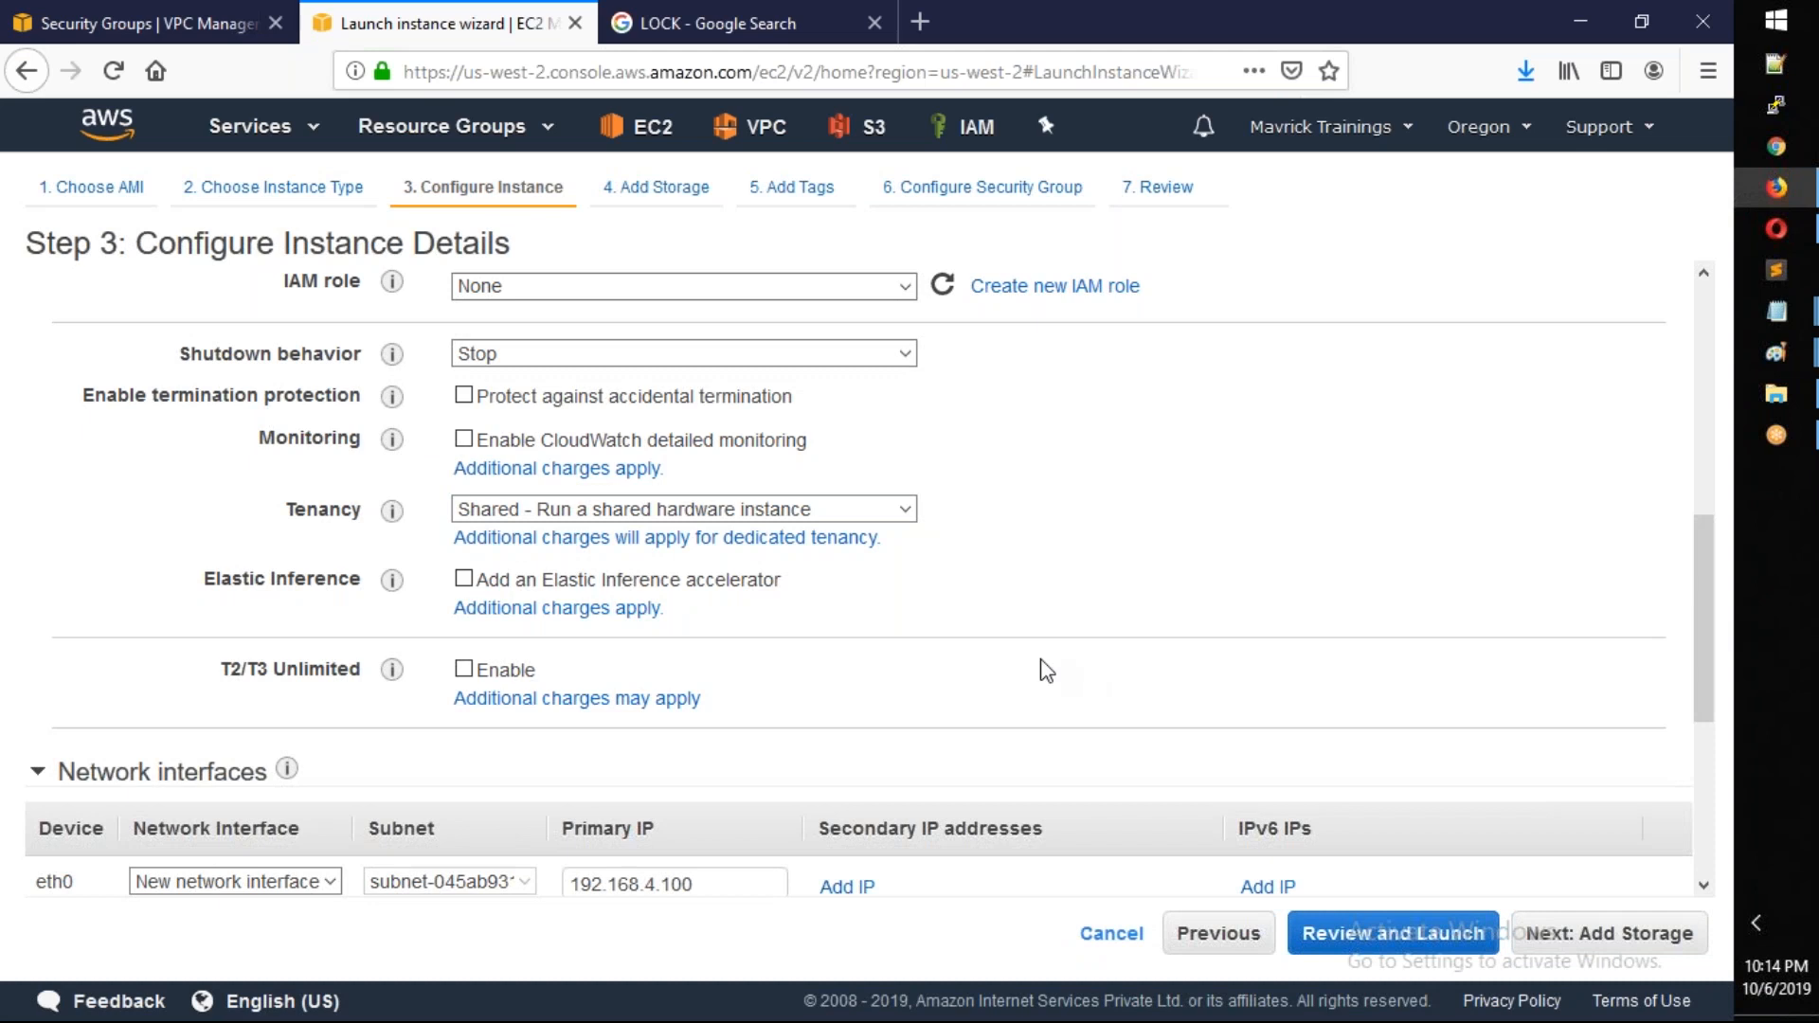
{"action": "scroll", "coordinate": [885, 610], "scroll_direction": "up", "scroll_amount": 7}
{"action": "scroll", "coordinate": [885, 611], "scroll_direction": "down", "scroll_amount": 10}
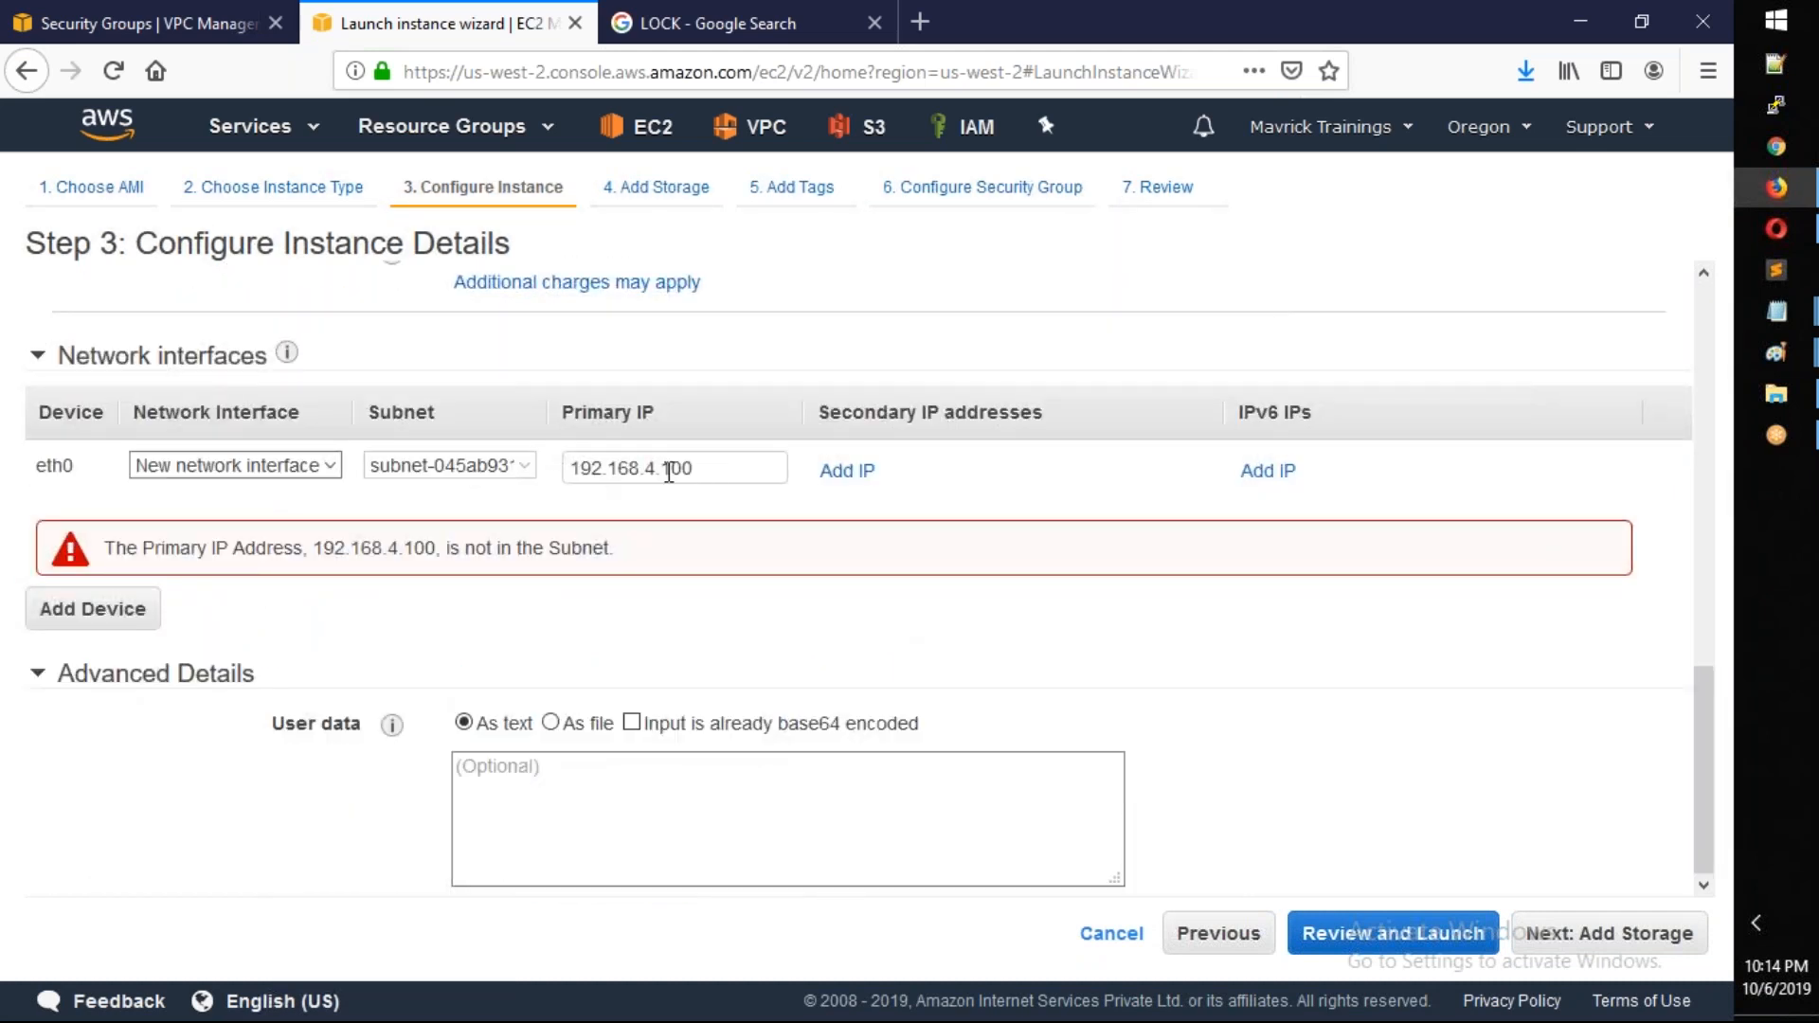
{"action": "key", "text": "BackSpace"}
{"action": "type", "text": "3"}
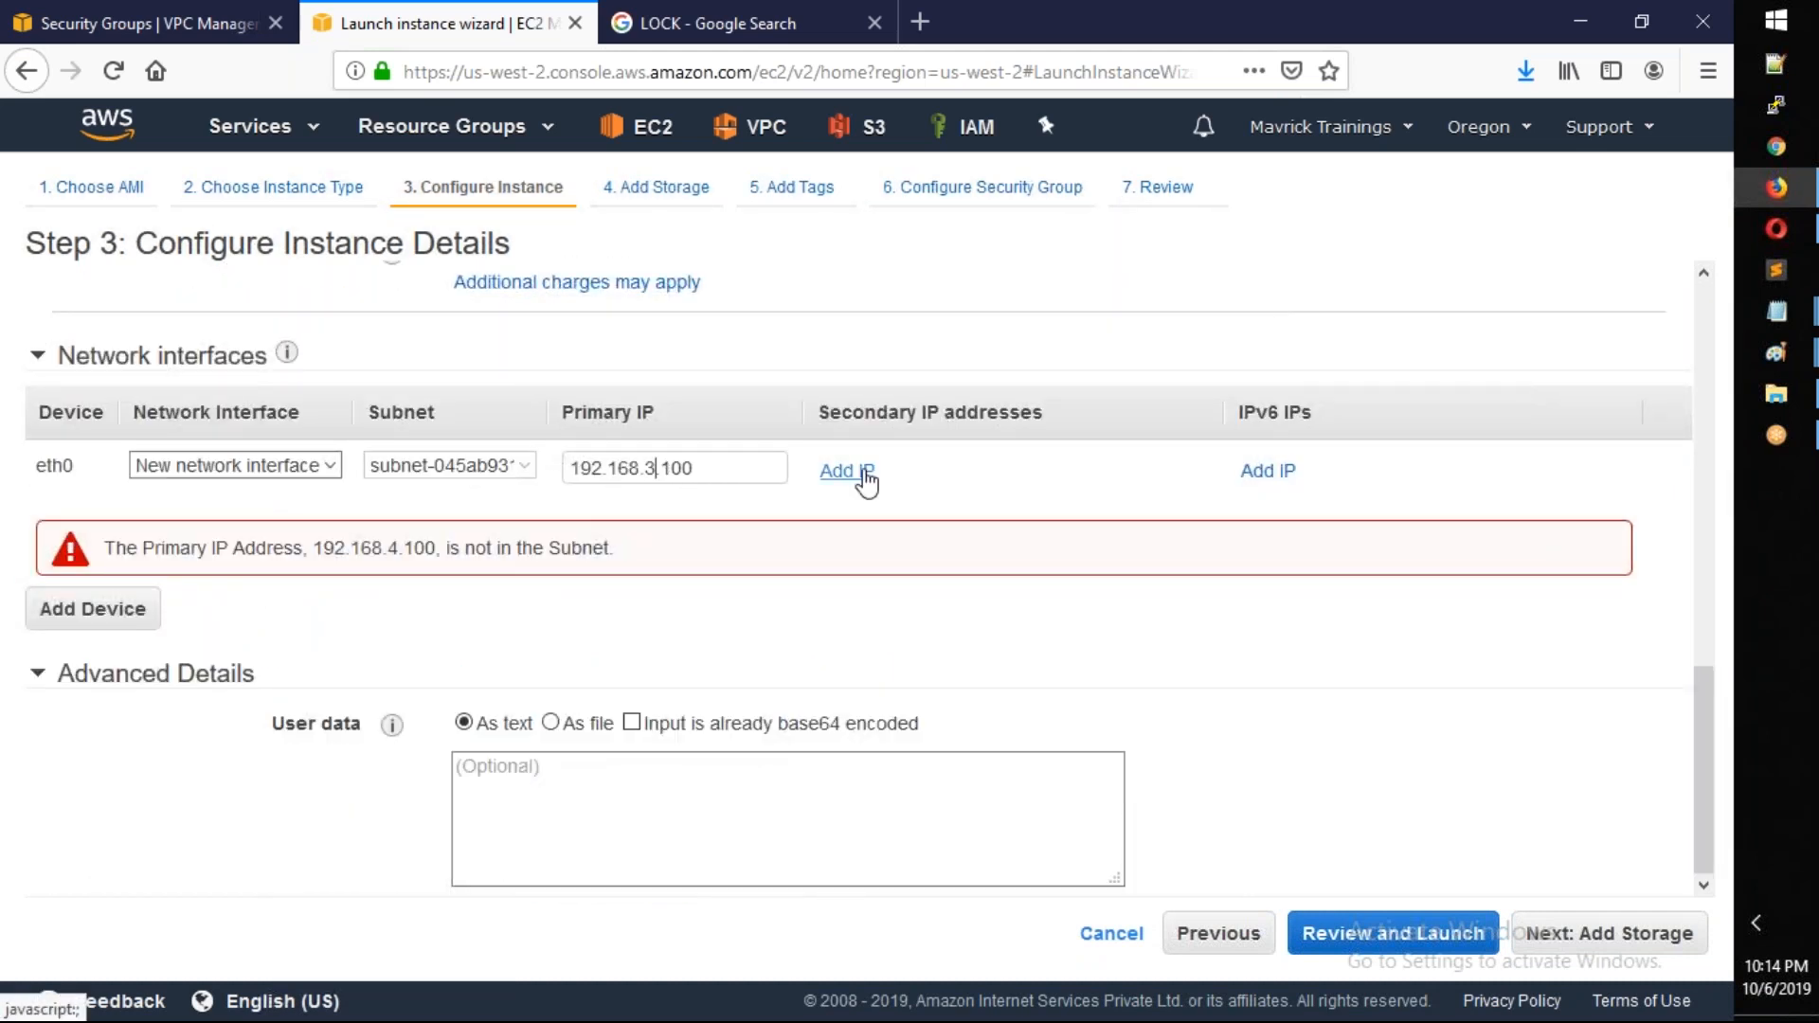
{"action": "left_click", "coordinate": [858, 473]}
{"action": "left_click", "coordinate": [1453, 932]}
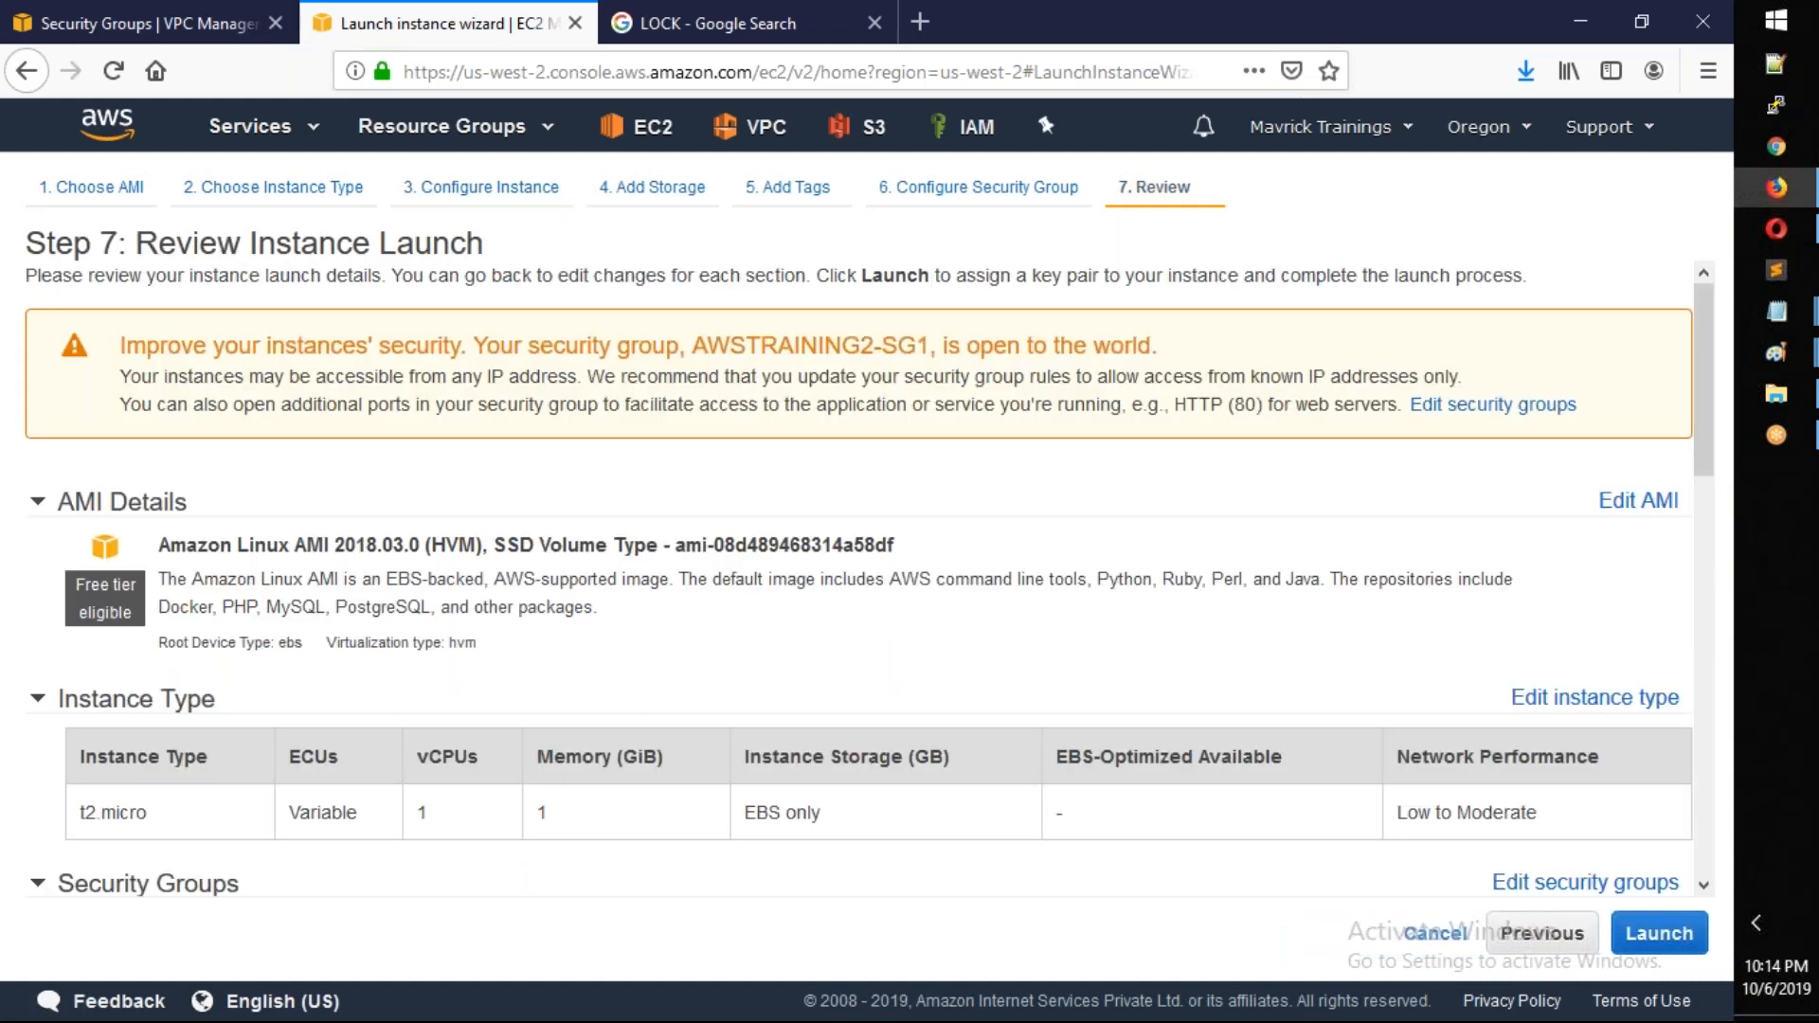
Try to launch the instance in AWS2-Subnet-3 with the existing key pair MyTestingKey
{"action": "scroll", "coordinate": [1440, 850], "scroll_direction": "down", "scroll_amount": 5}
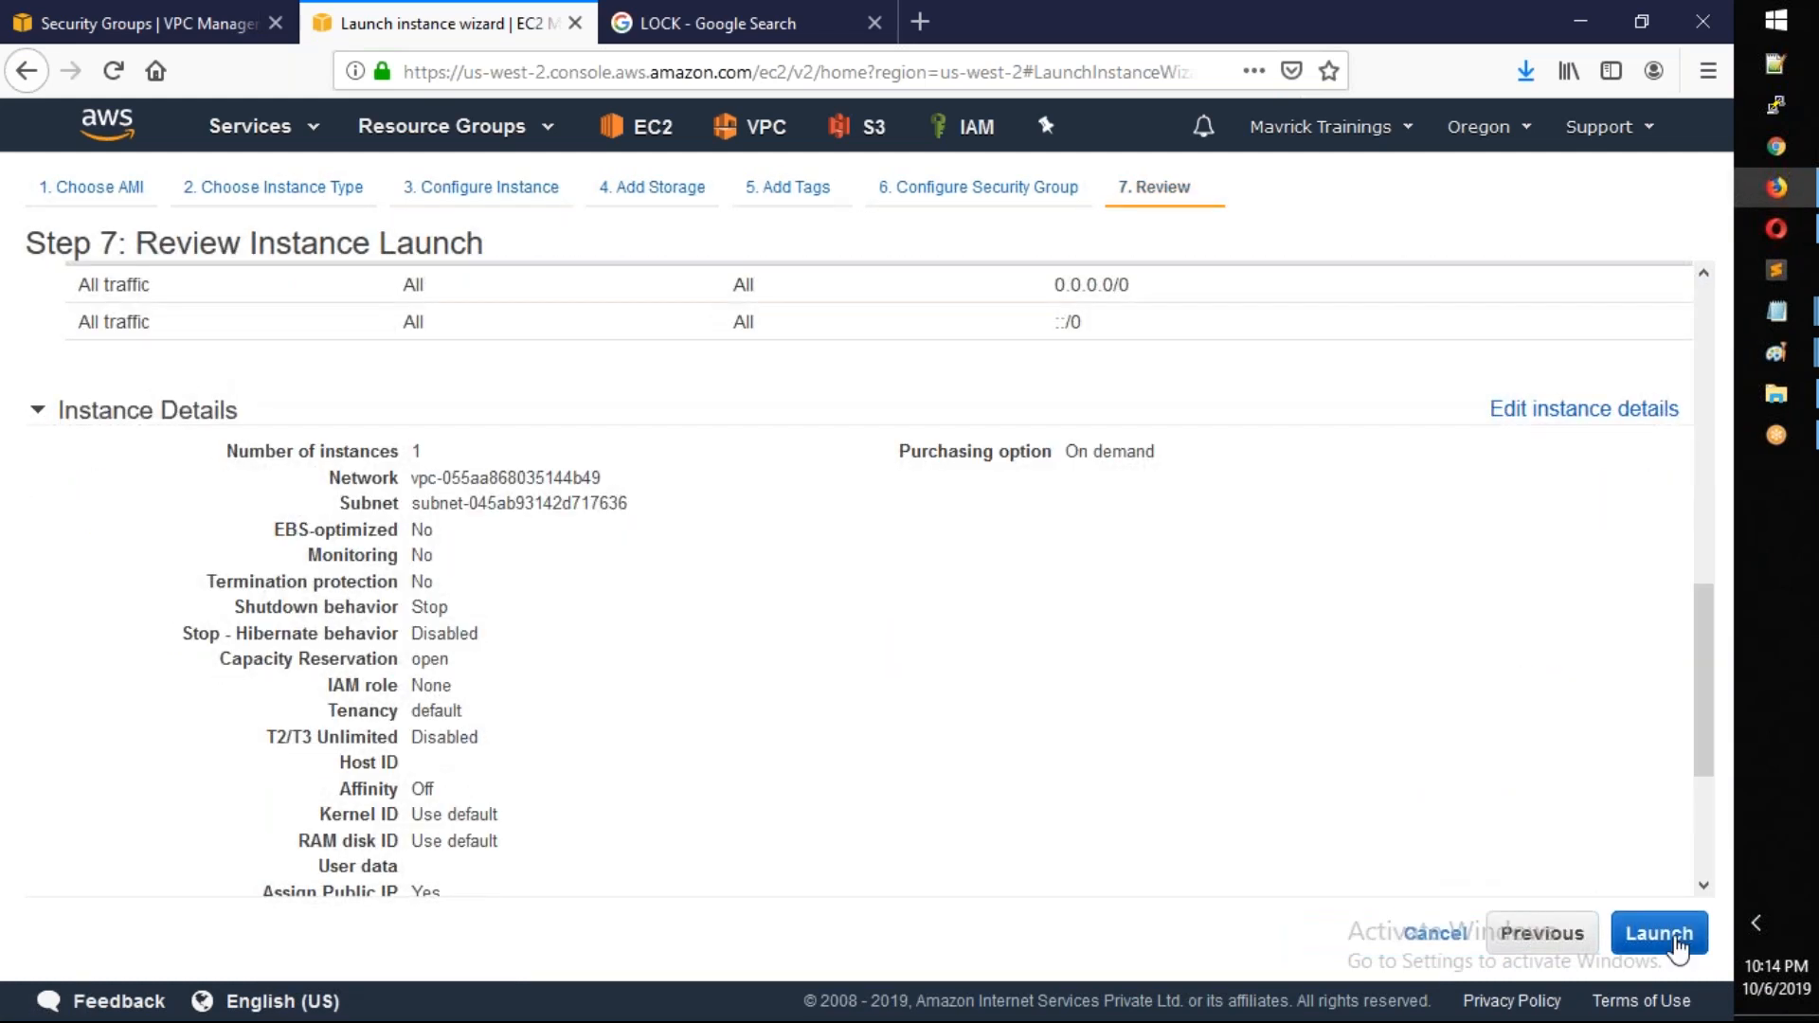
{"action": "left_click", "coordinate": [1658, 933]}
{"action": "left_click", "coordinate": [479, 691]}
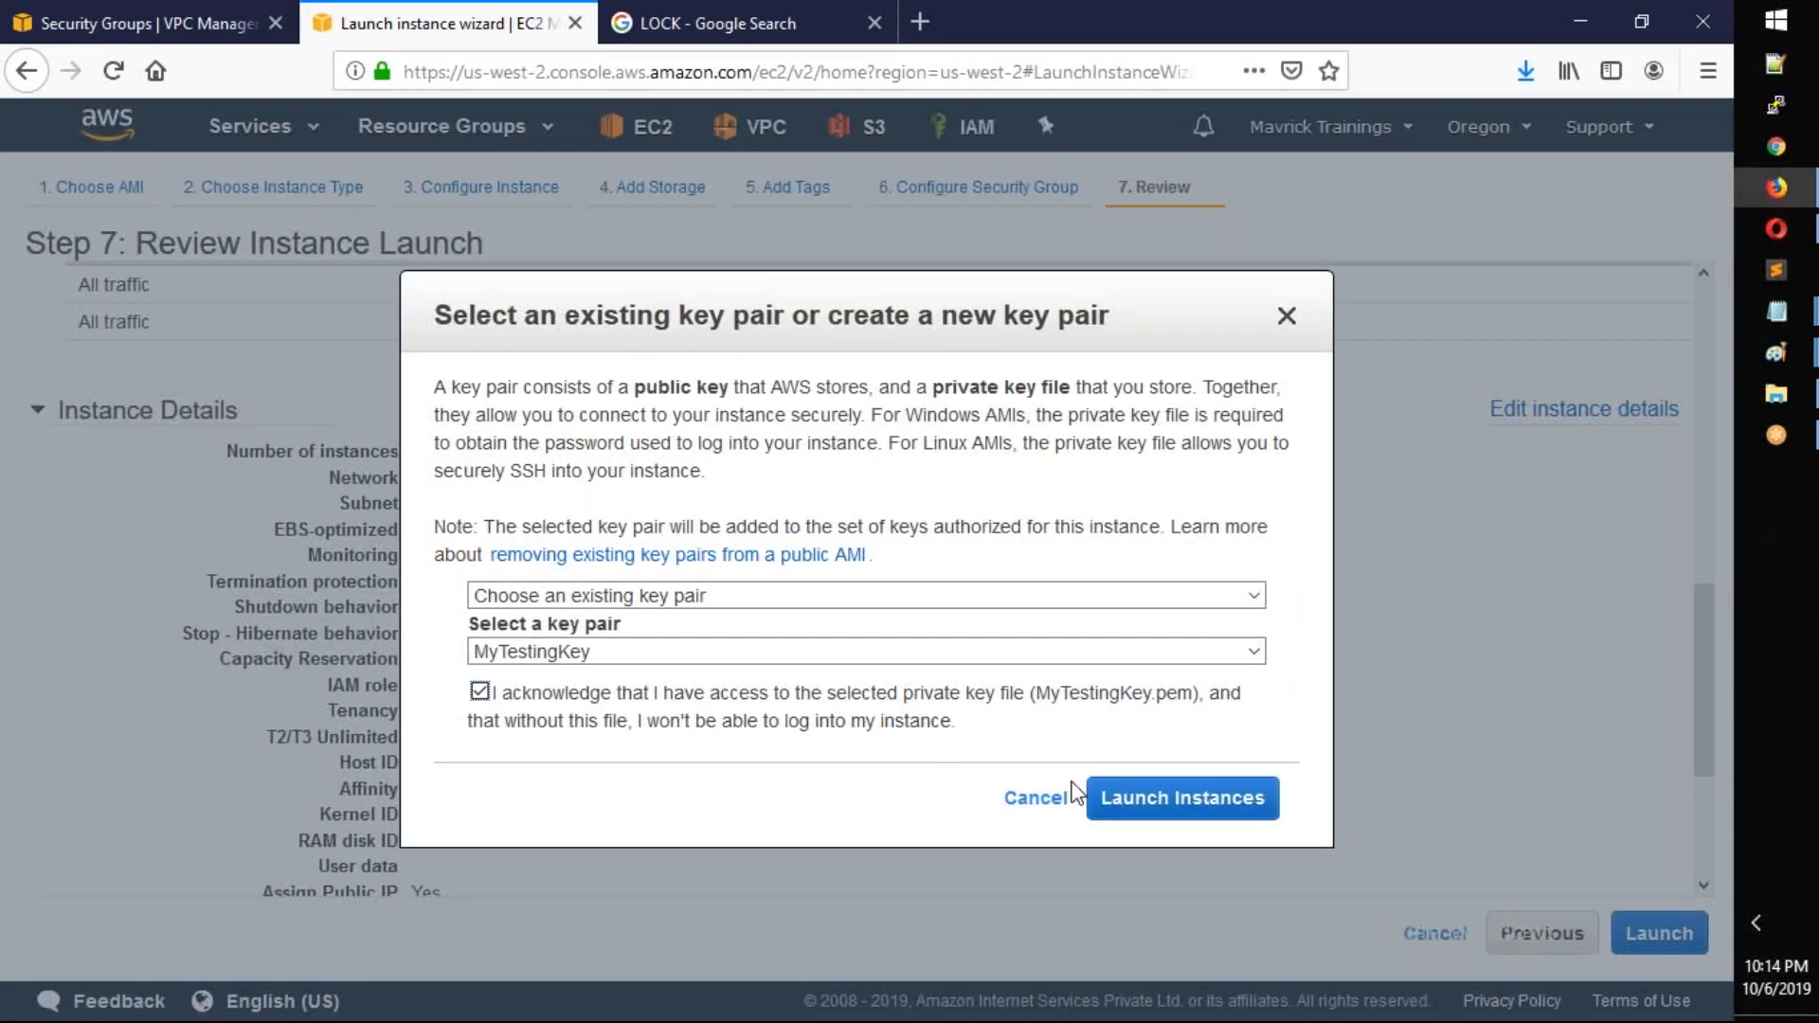
{"action": "left_click", "coordinate": [1179, 796]}
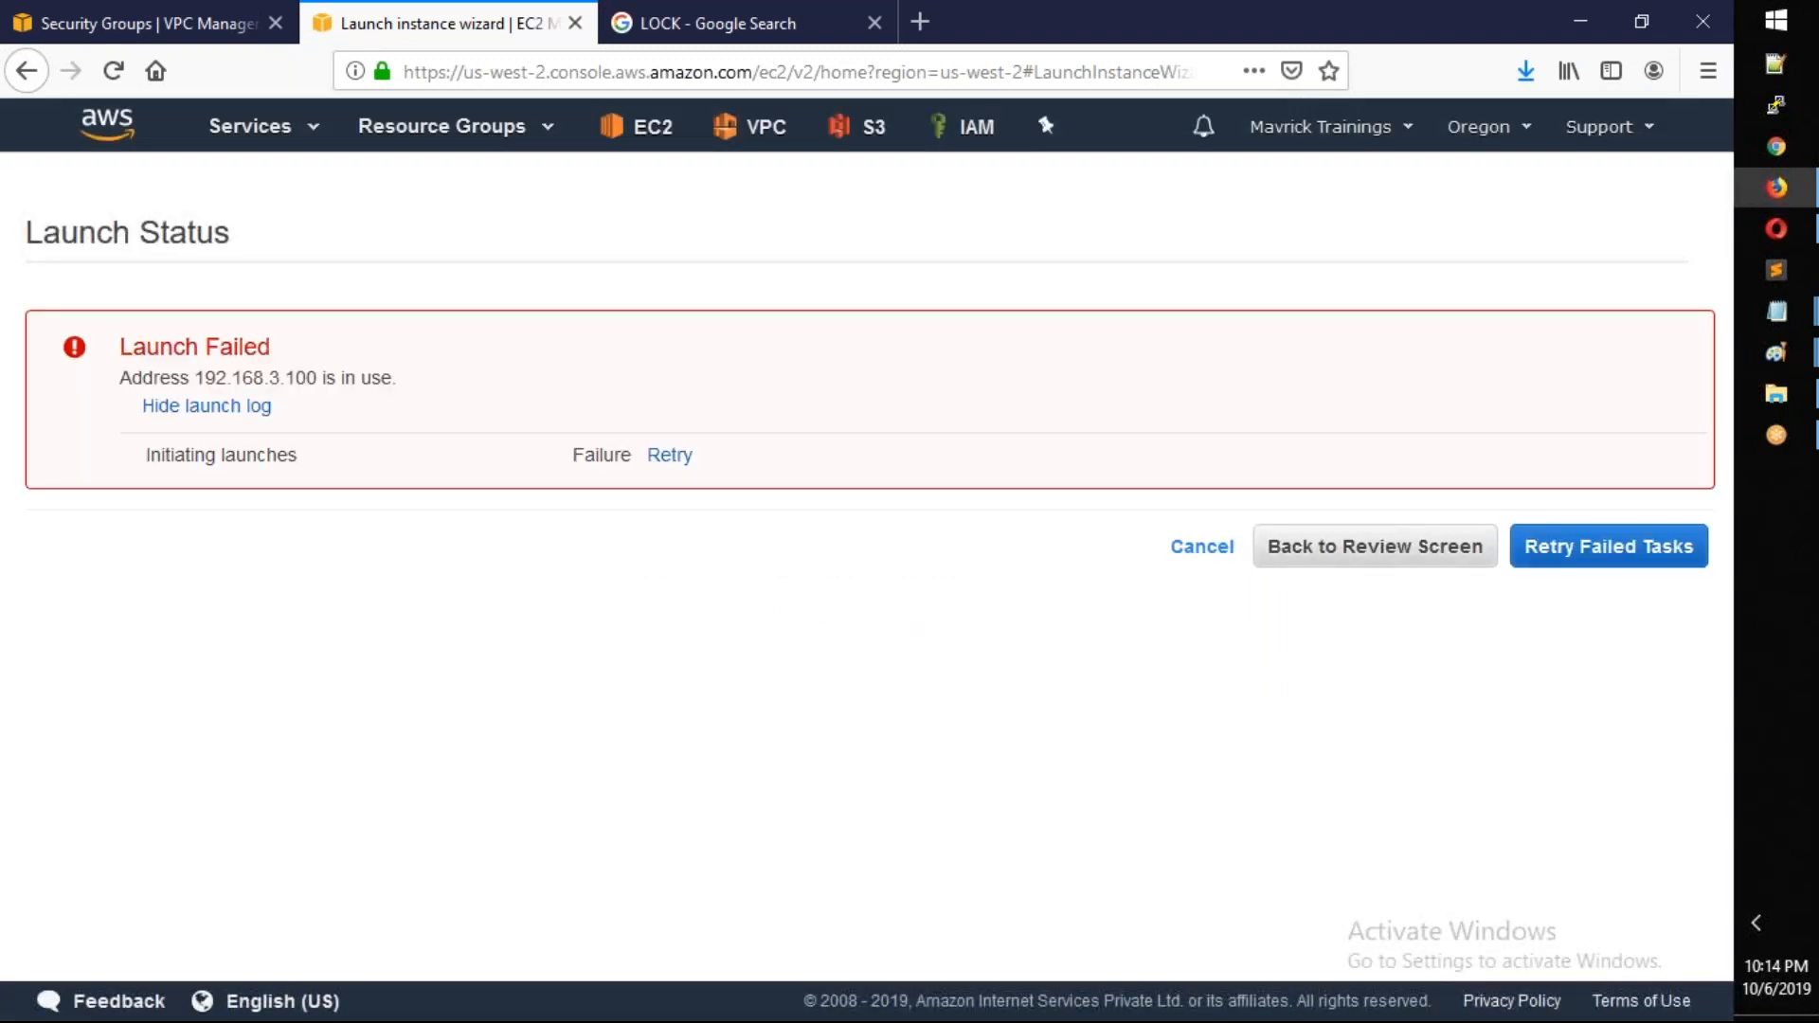
Go back to the instance details from the launch review and switch the subnet to AWS2-Subnet-2
{"action": "left_click", "coordinate": [1375, 547]}
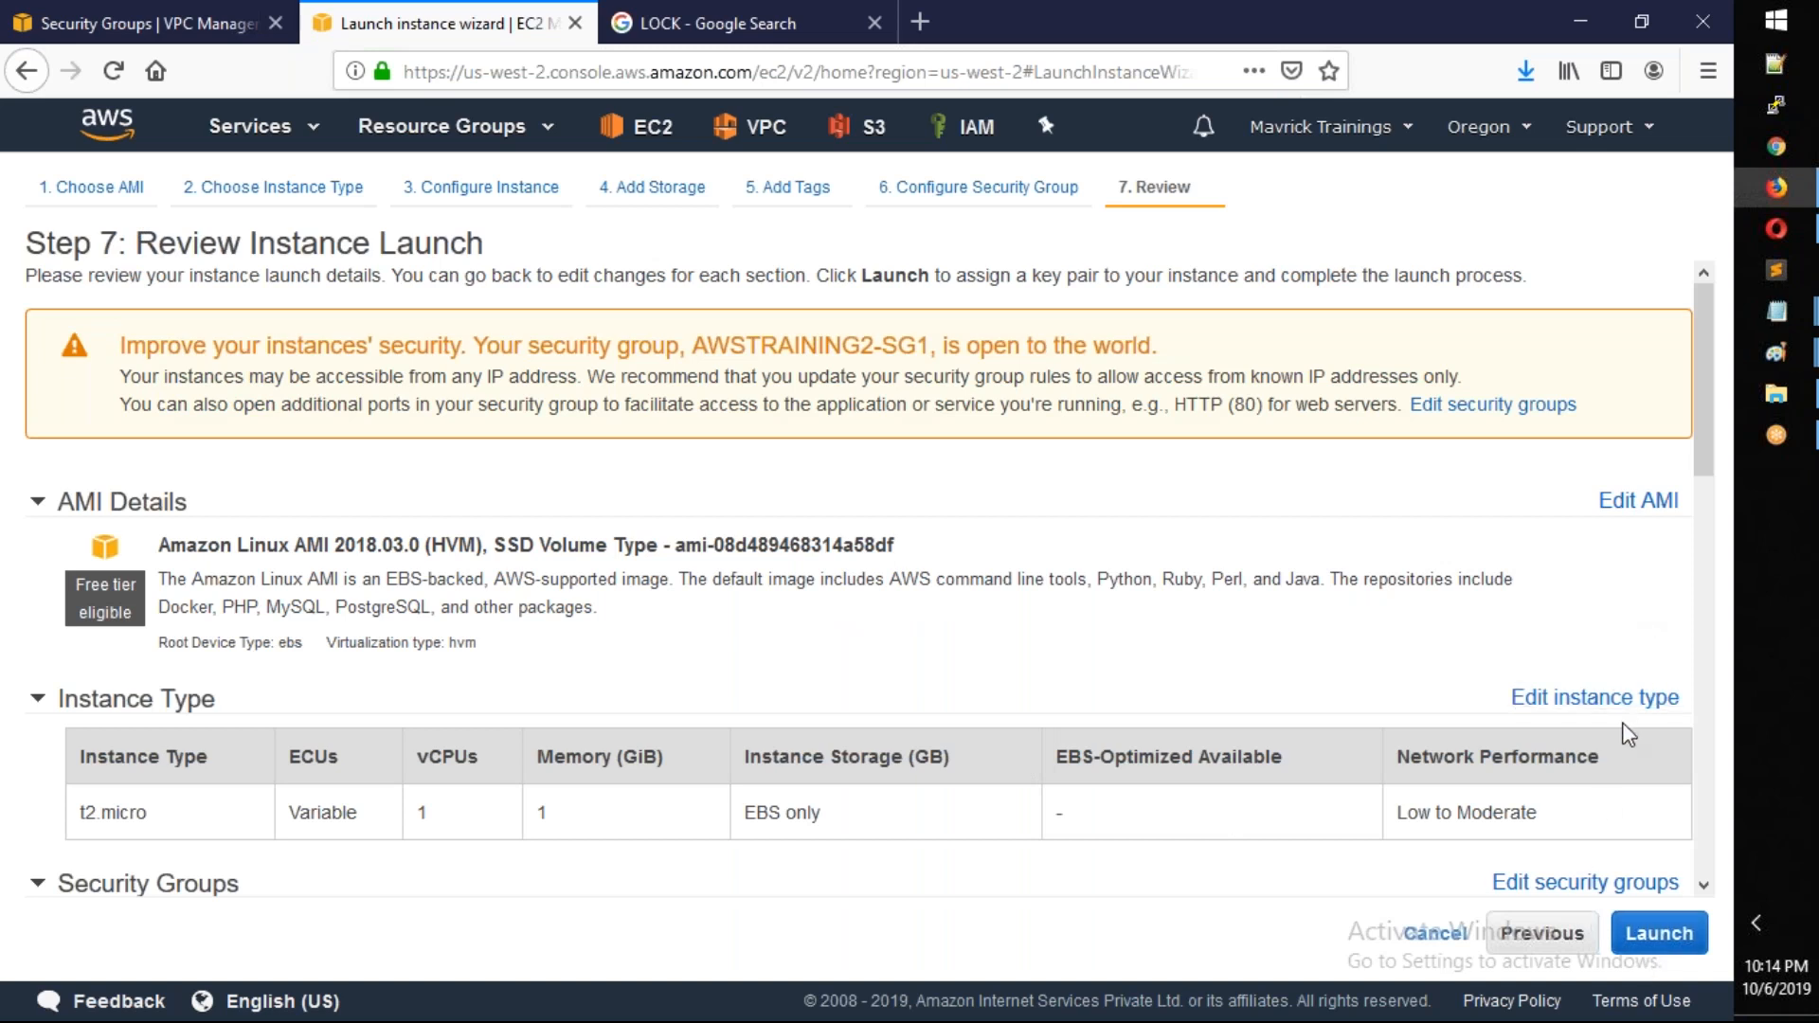
{"action": "scroll", "coordinate": [1621, 730], "scroll_direction": "down", "scroll_amount": 4}
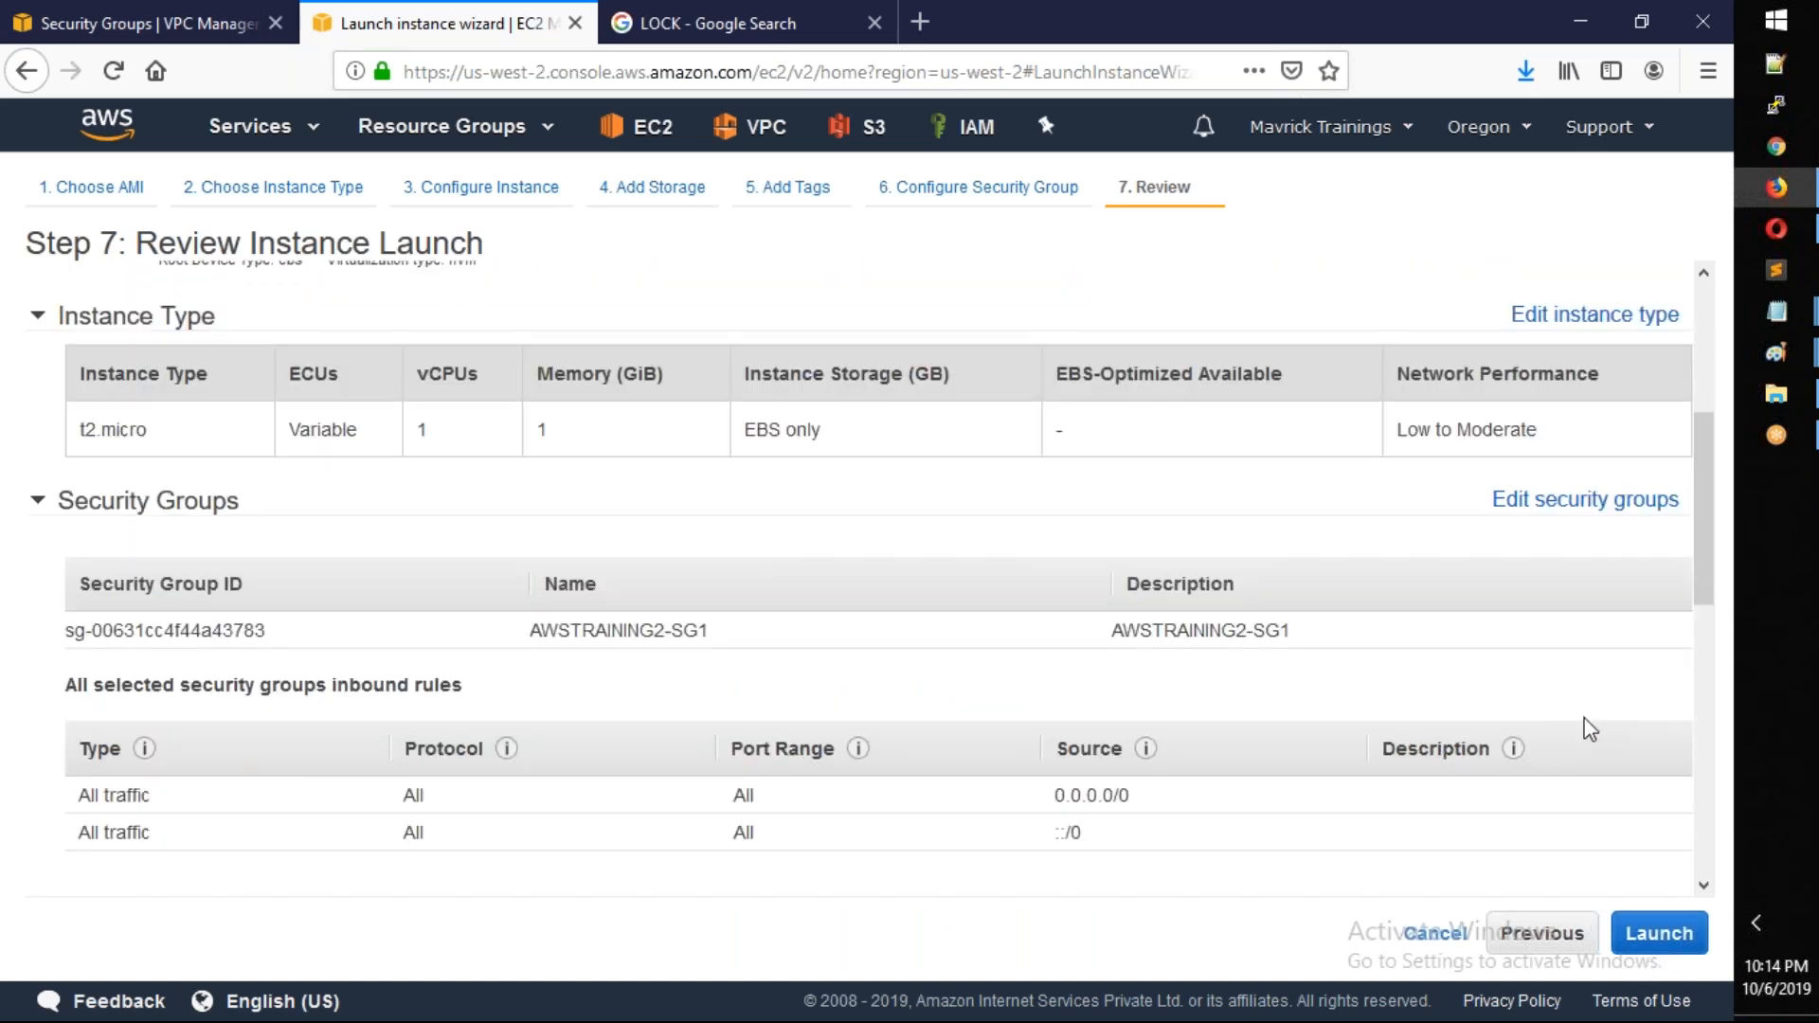
{"action": "scroll", "coordinate": [1588, 731], "scroll_direction": "up", "scroll_amount": 3}
{"action": "scroll", "coordinate": [1601, 767], "scroll_direction": "down", "scroll_amount": 1}
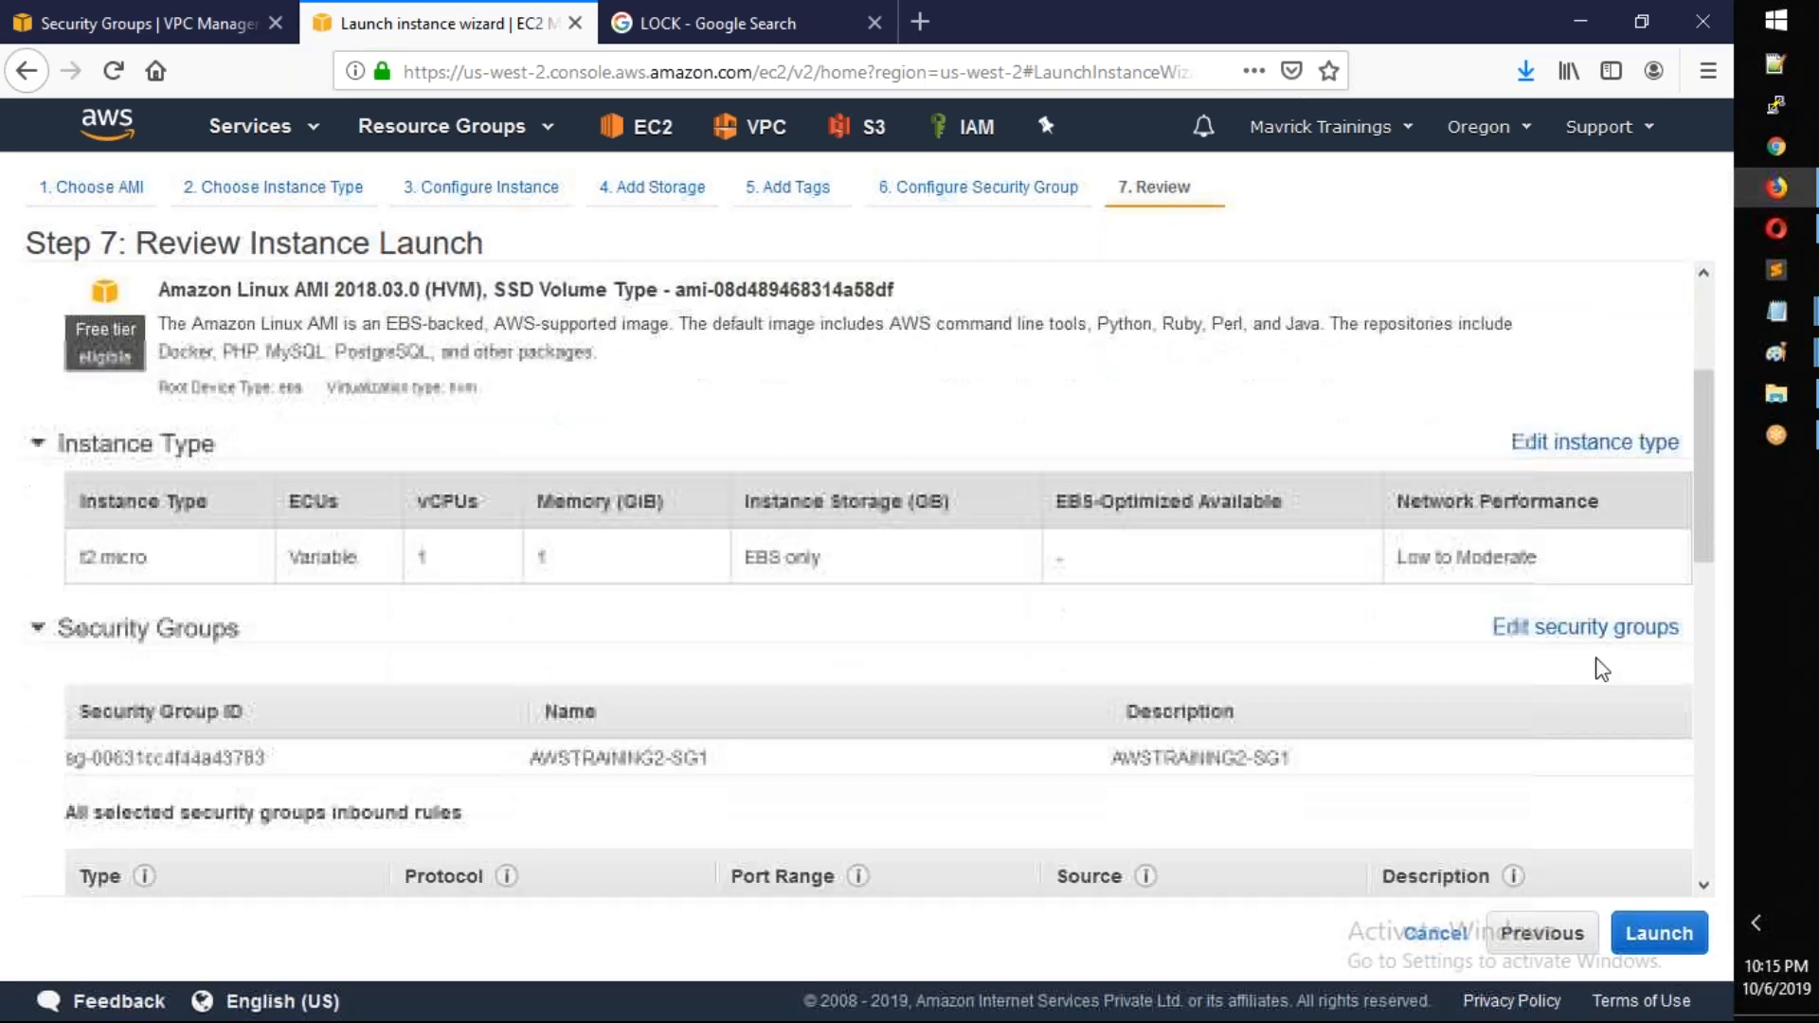
{"action": "scroll", "coordinate": [1594, 547], "scroll_direction": "down", "scroll_amount": 5}
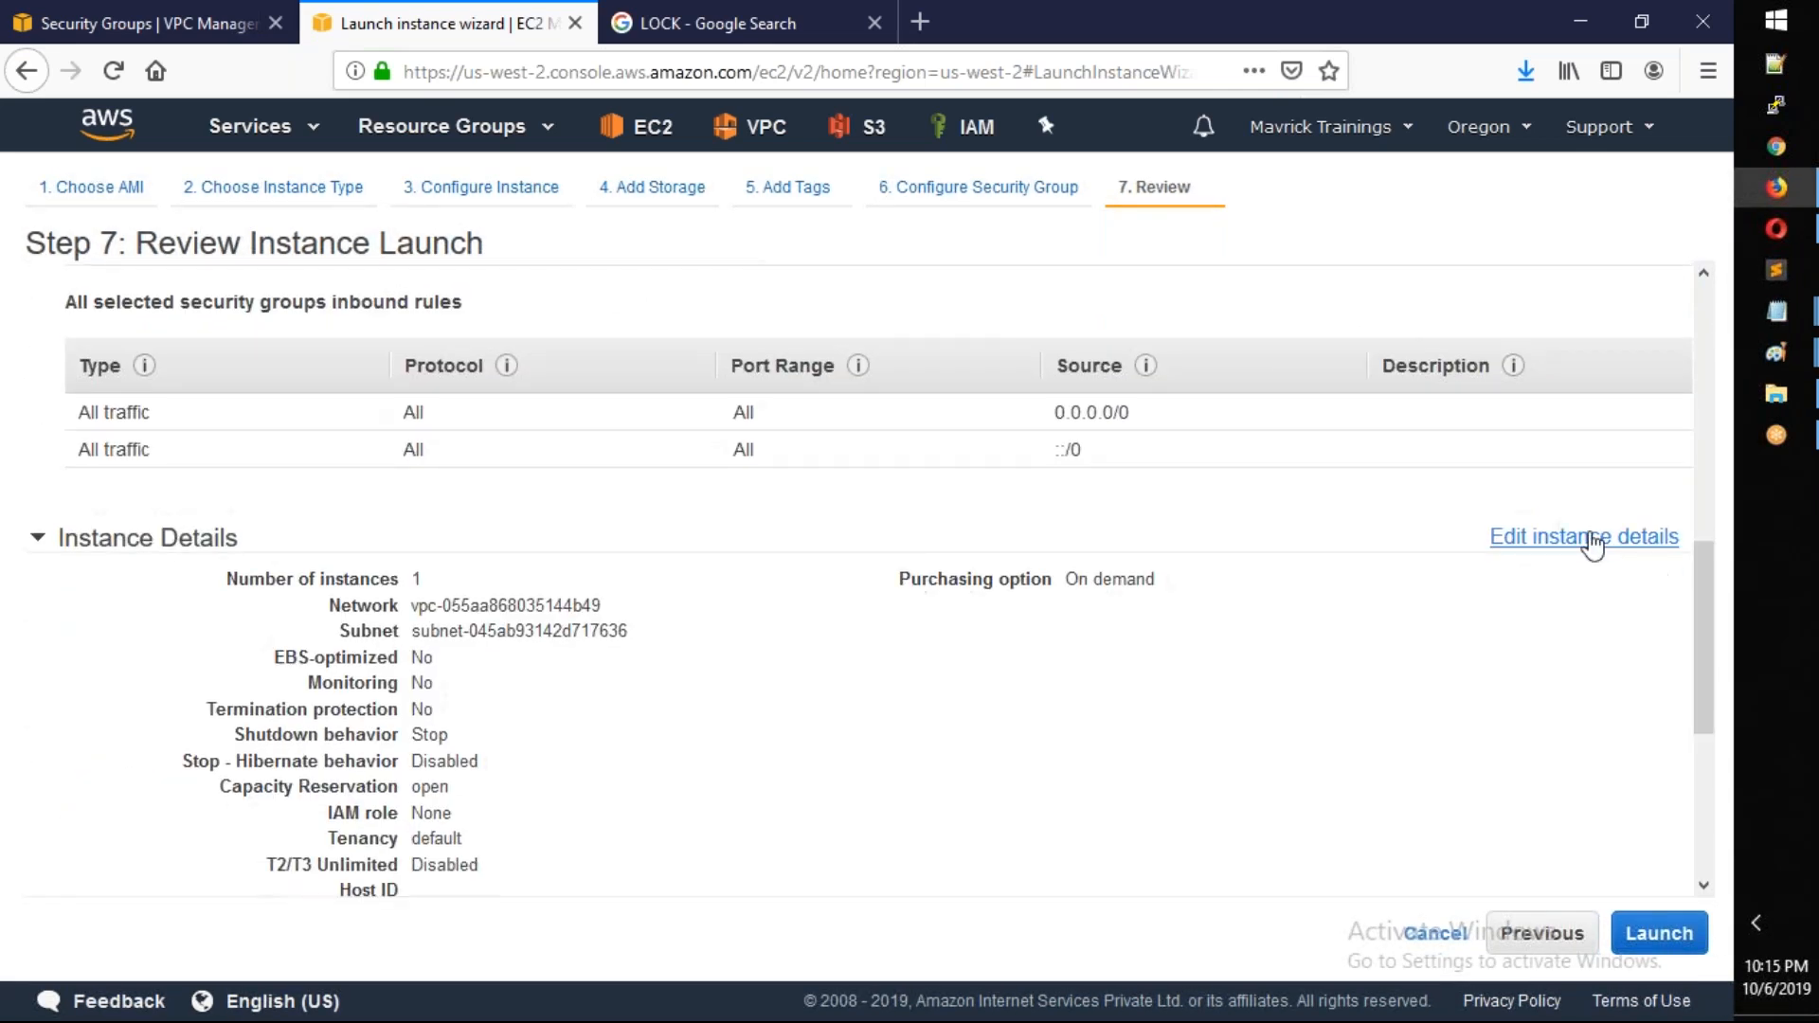
{"action": "left_click", "coordinate": [1591, 537]}
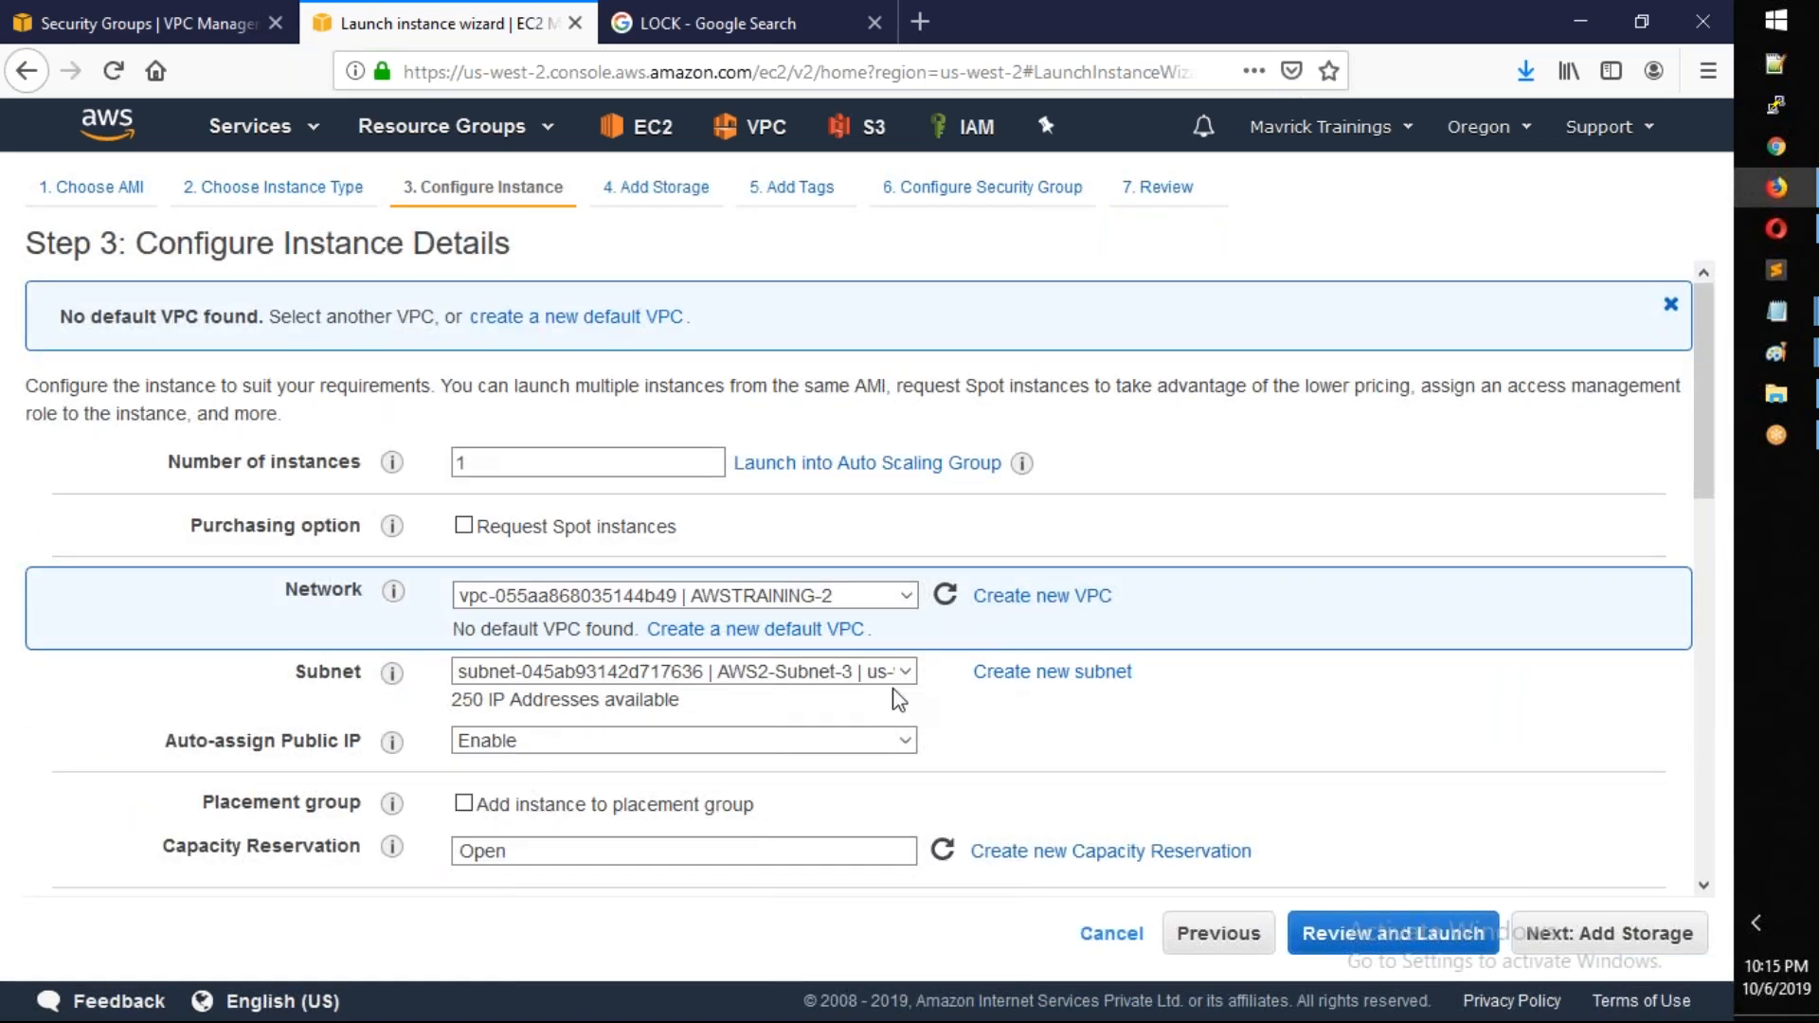
{"action": "left_click", "coordinate": [827, 679]}
{"action": "left_click", "coordinate": [824, 703]}
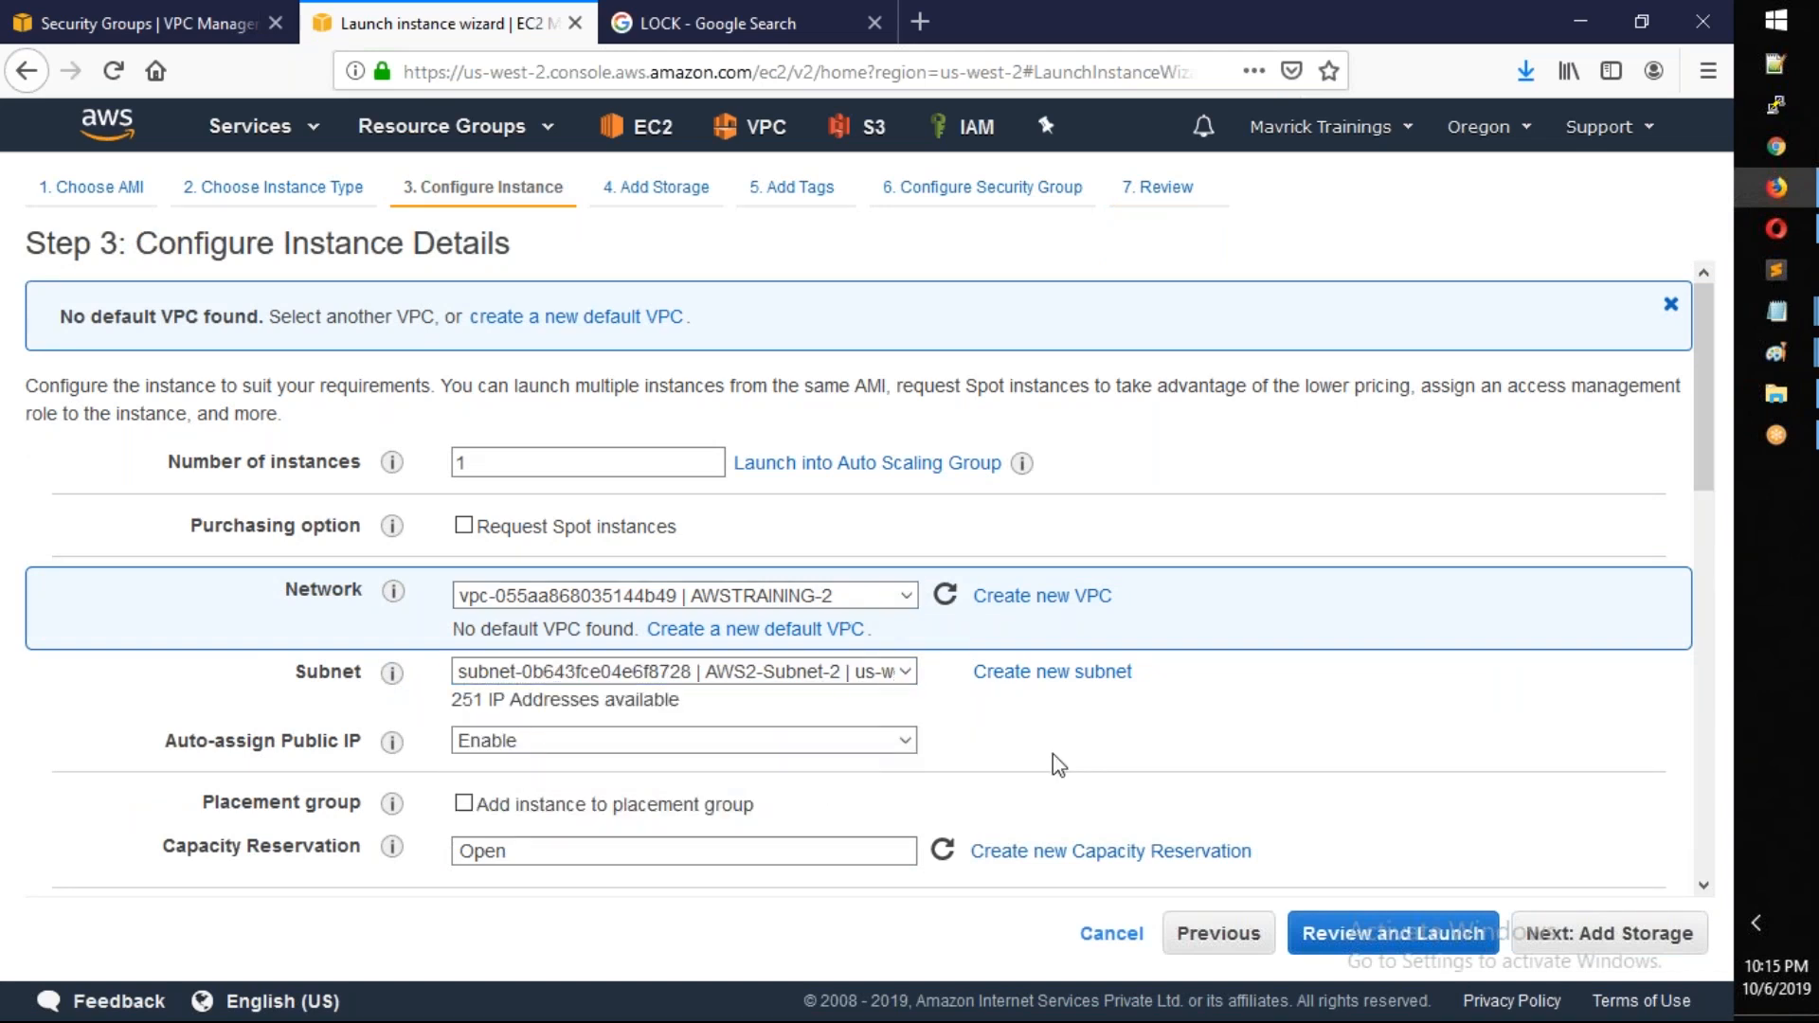
Set the primary IP of eth0 to 192.168.2.100 and proceed to the launch review
{"action": "scroll", "coordinate": [1053, 753], "scroll_direction": "down", "scroll_amount": 10}
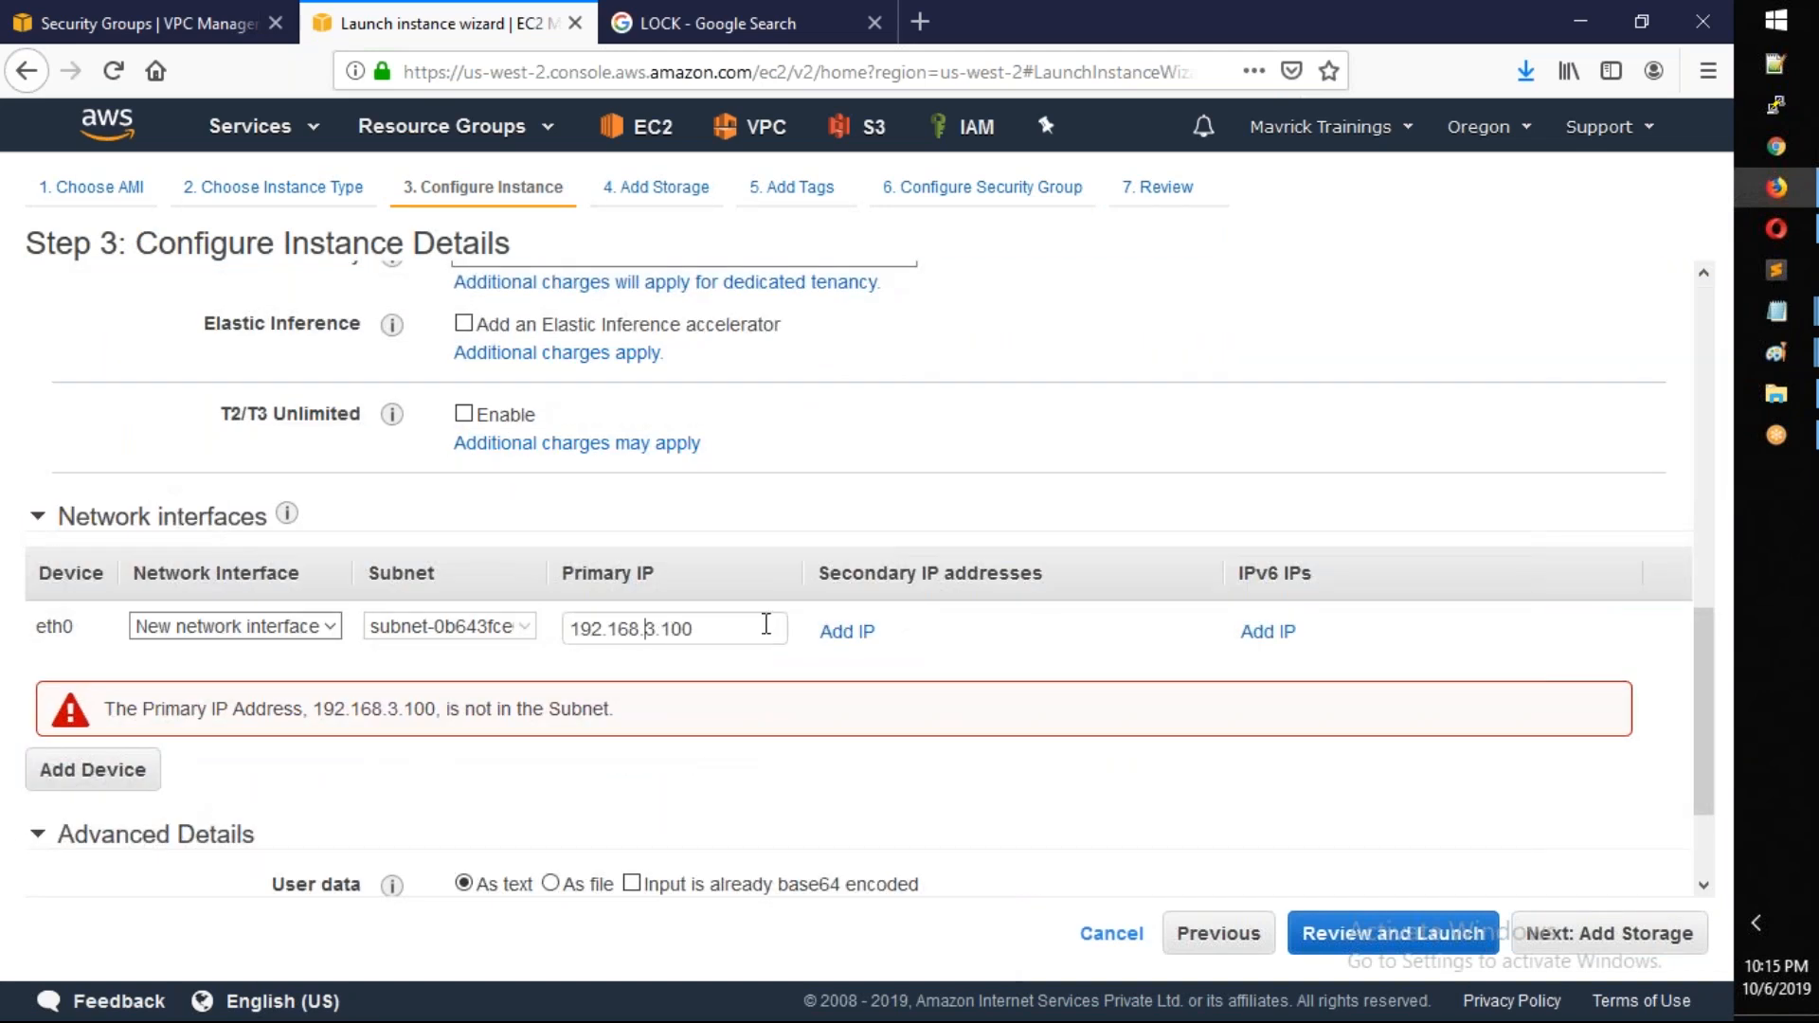
{"action": "type", "text": "2."}
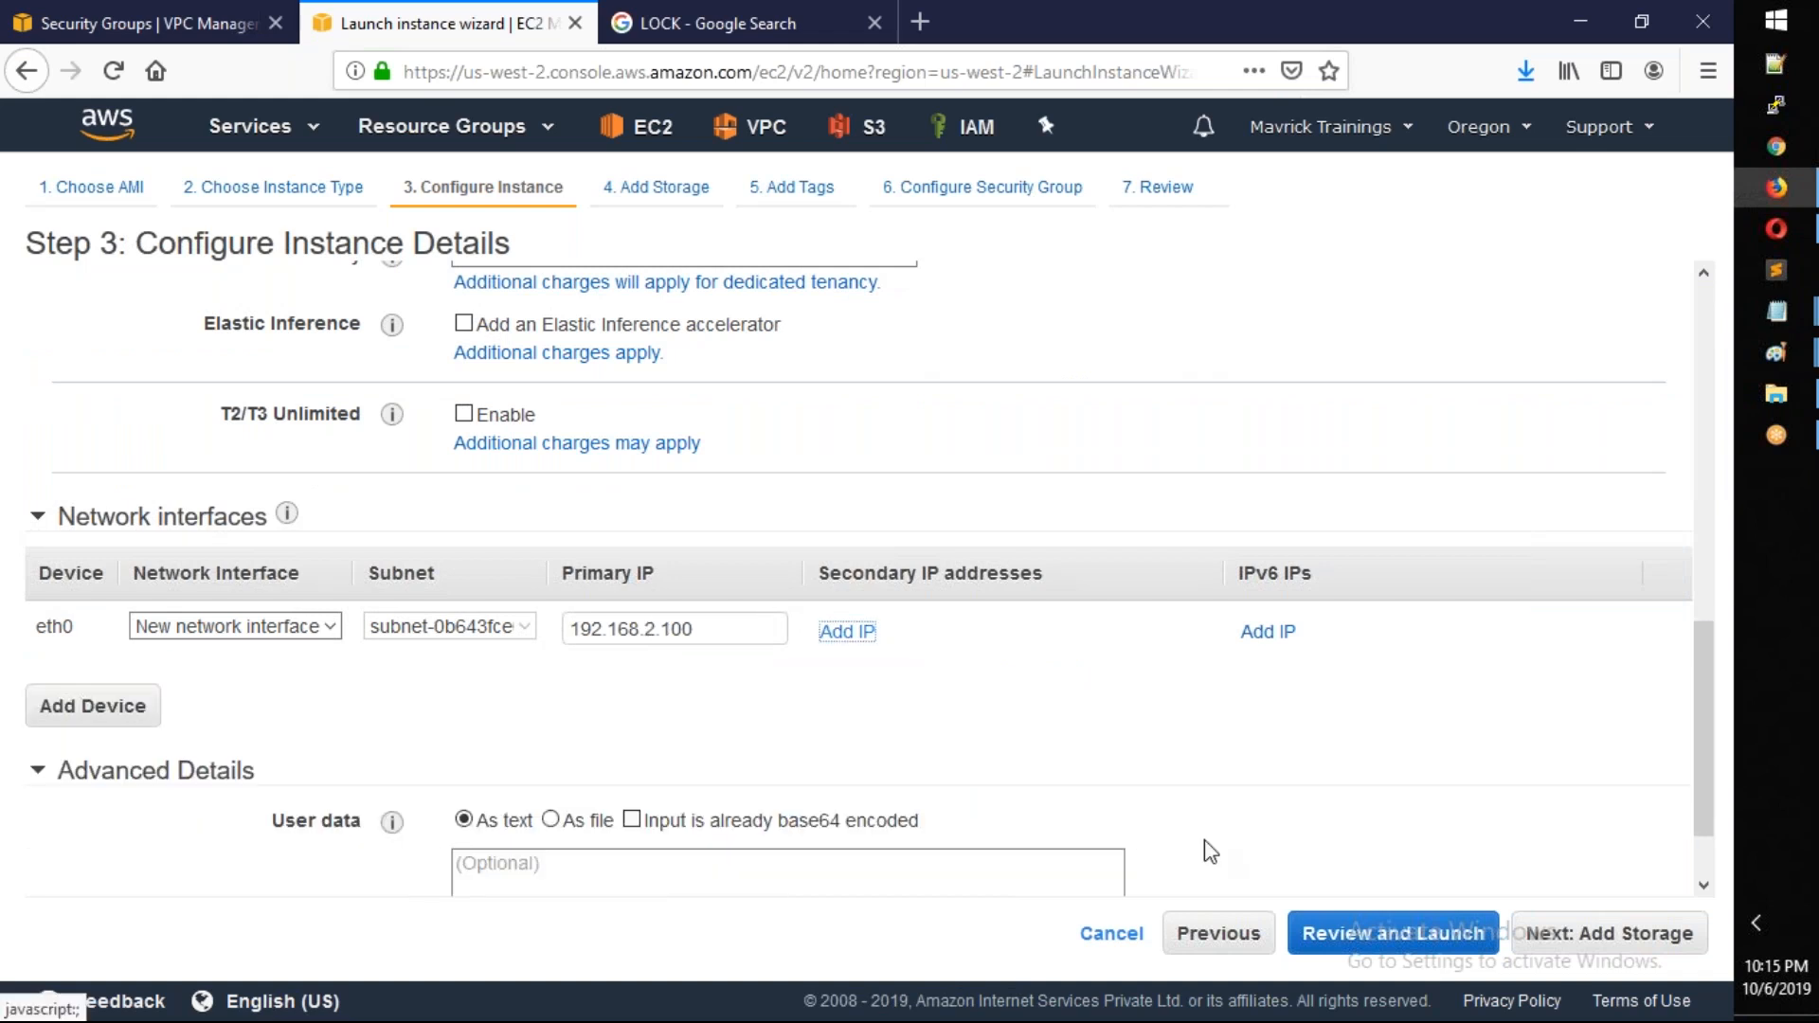
{"action": "left_click", "coordinate": [1692, 947]}
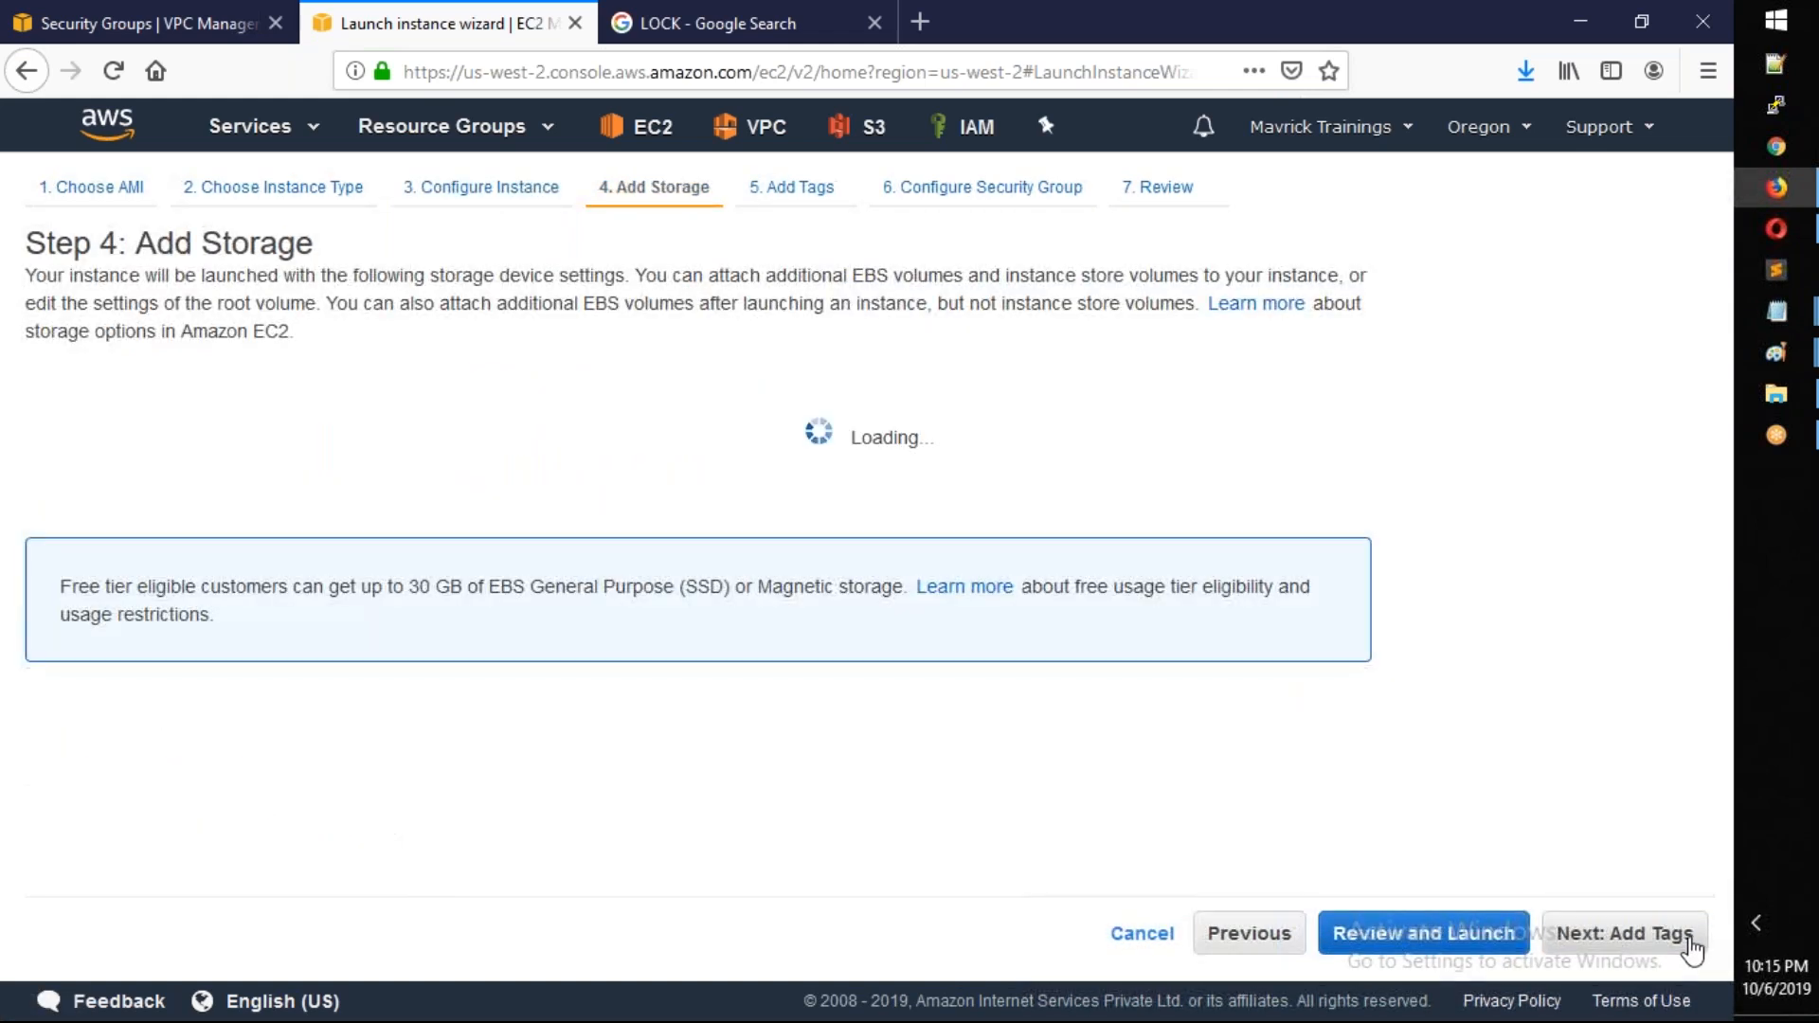
{"action": "left_click", "coordinate": [1441, 938]}
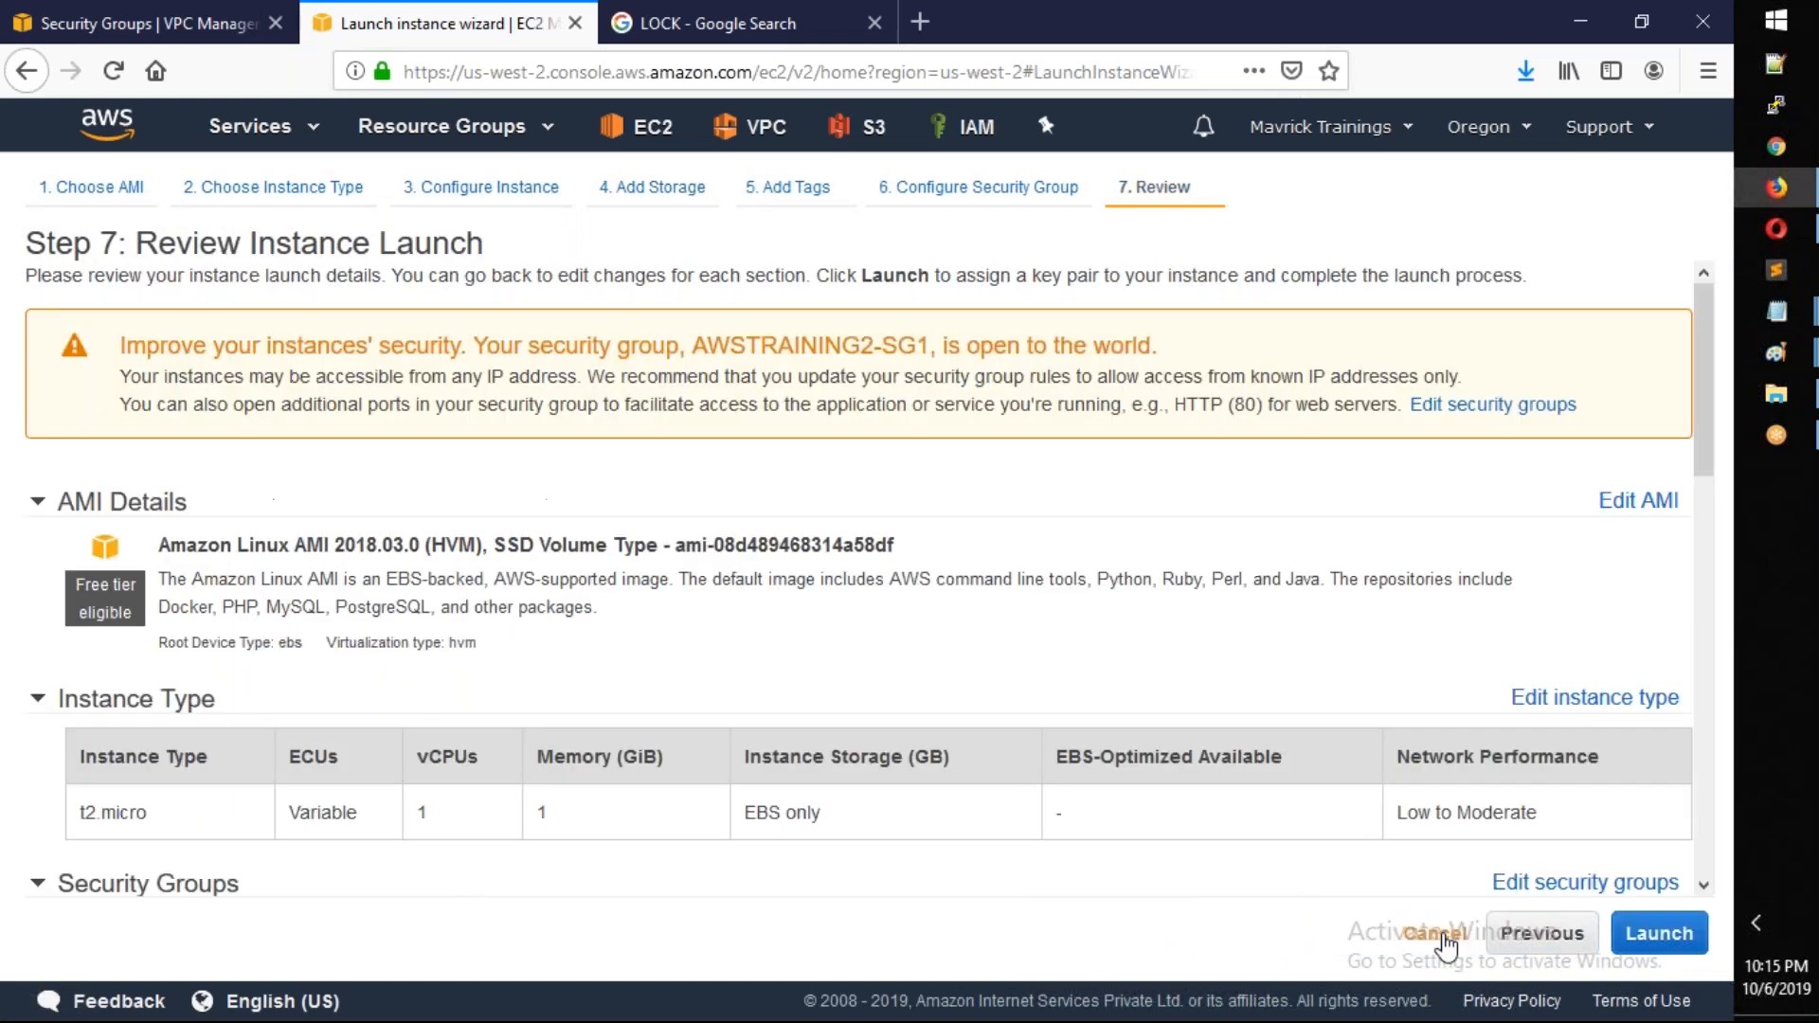
Launch the fourth instance with the existing key pair MyTestingKey, acknowledging access to the private key, and open the instances list
{"action": "left_click", "coordinate": [1648, 940]}
{"action": "left_click", "coordinate": [480, 692]}
{"action": "left_click", "coordinate": [1188, 798]}
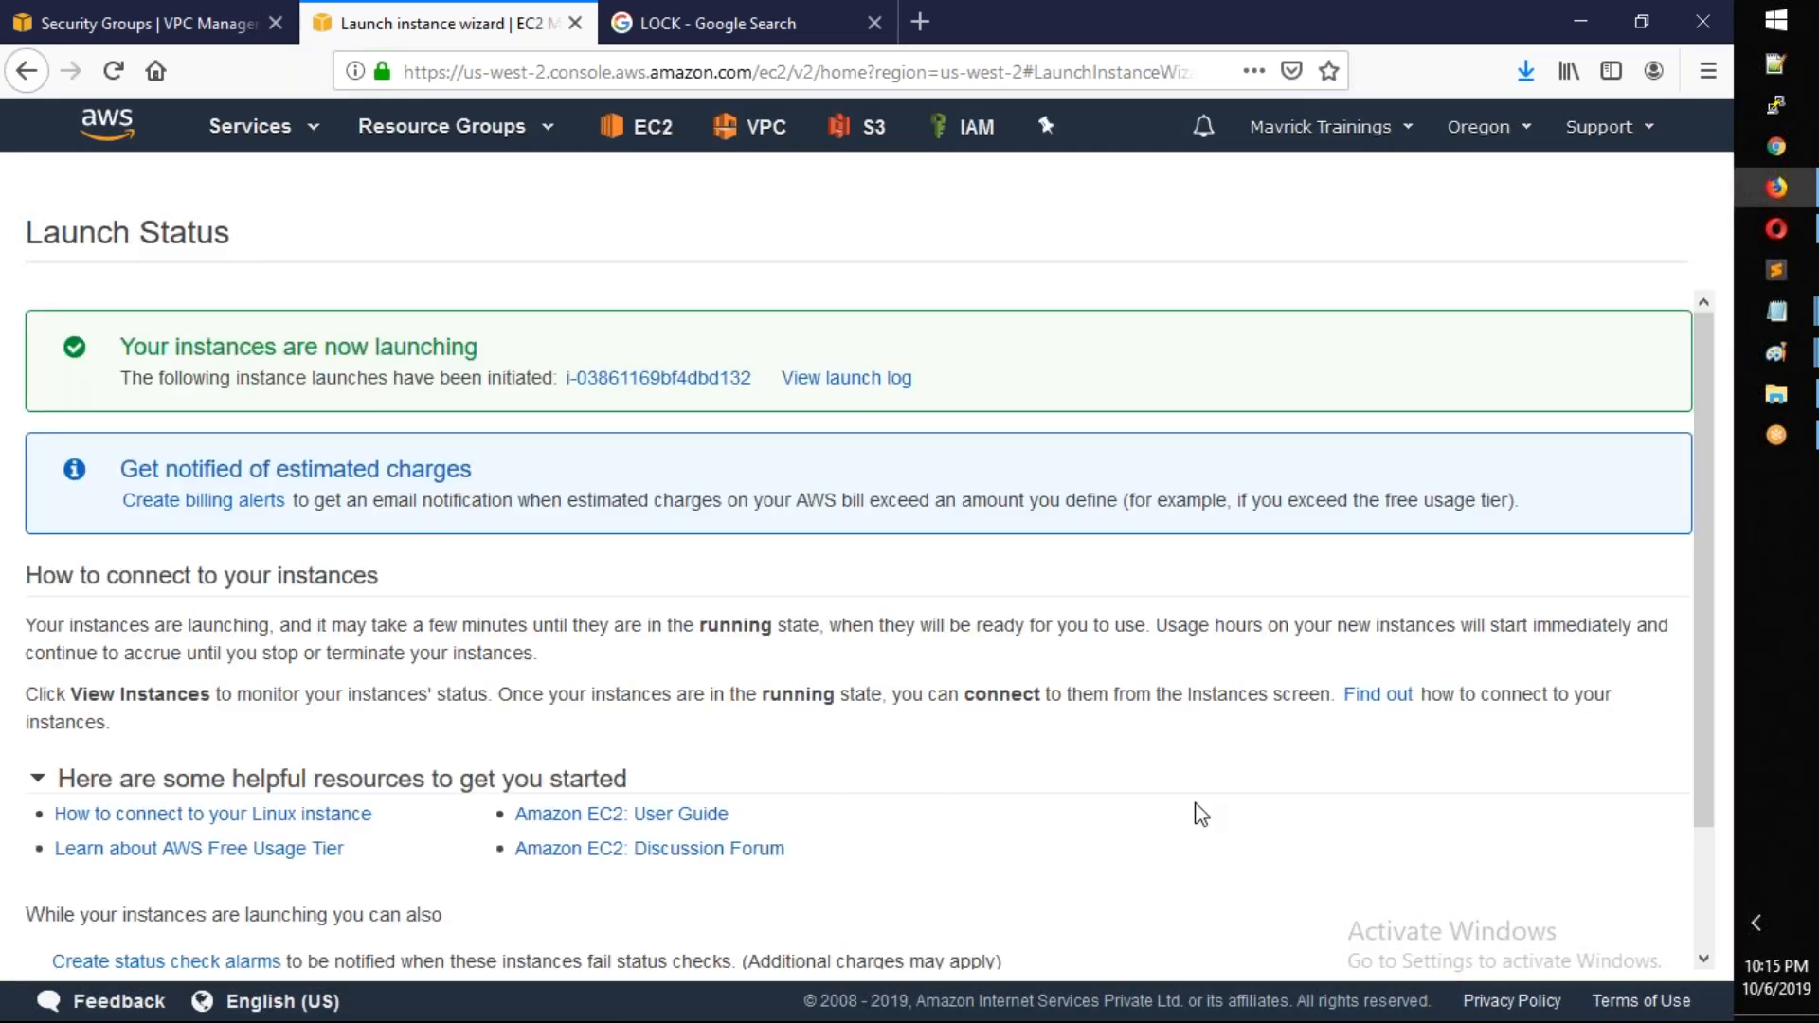
{"action": "scroll", "coordinate": [1207, 814], "scroll_direction": "down", "scroll_amount": 3}
{"action": "left_click", "coordinate": [1603, 943]}
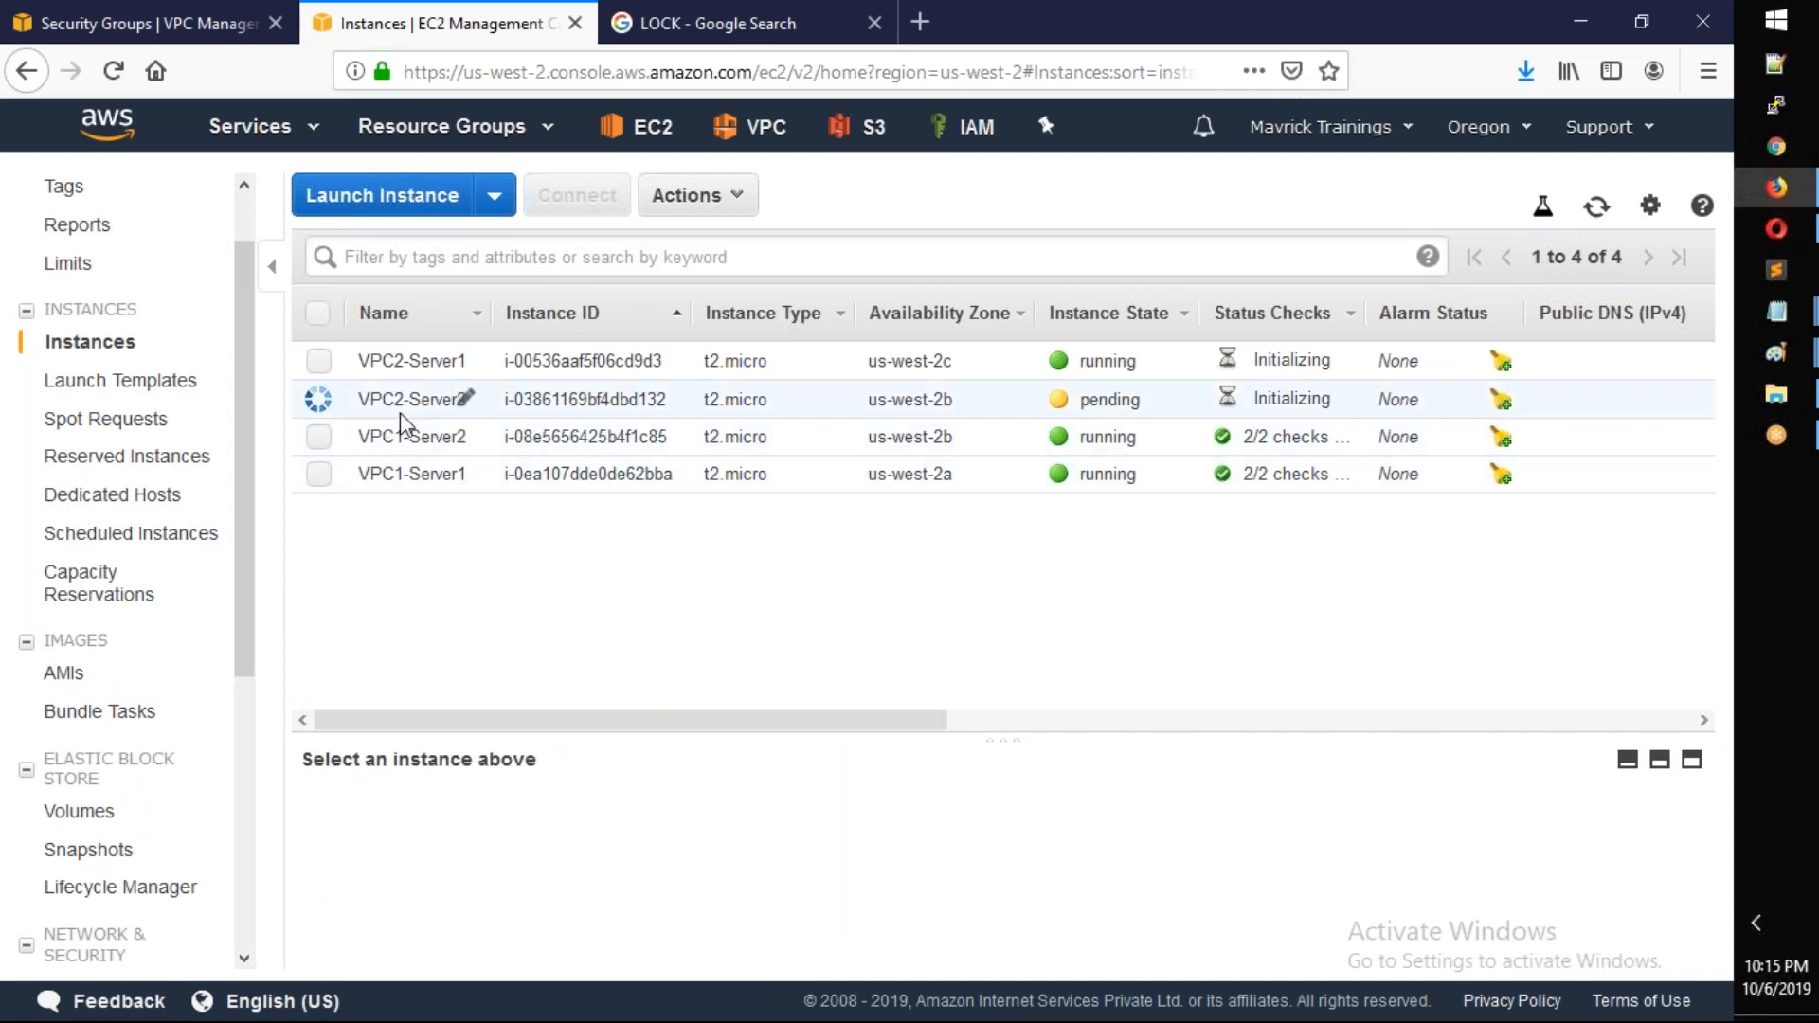
Compare the availability zones and details of the VPC1 and VPC2 servers in the instances list
{"action": "left_click_drag", "start_coordinate": [949, 399], "coordinate": [865, 398]}
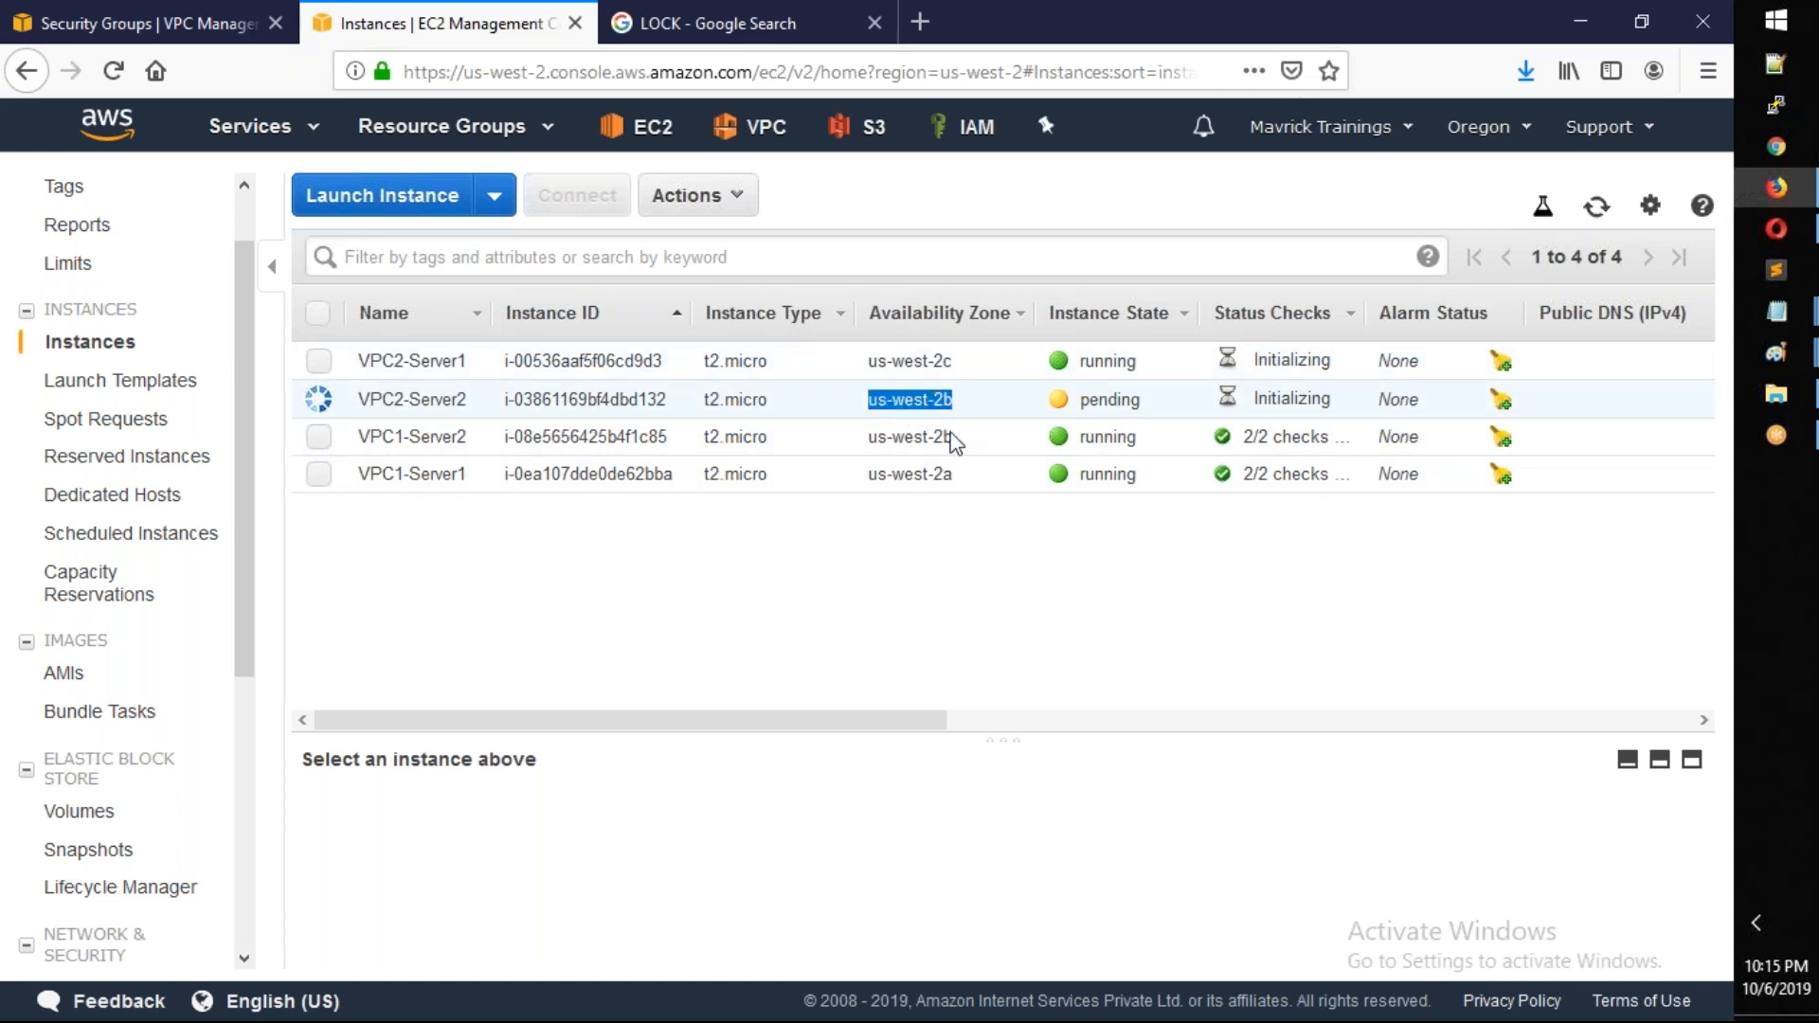
{"action": "left_click", "coordinate": [884, 434]}
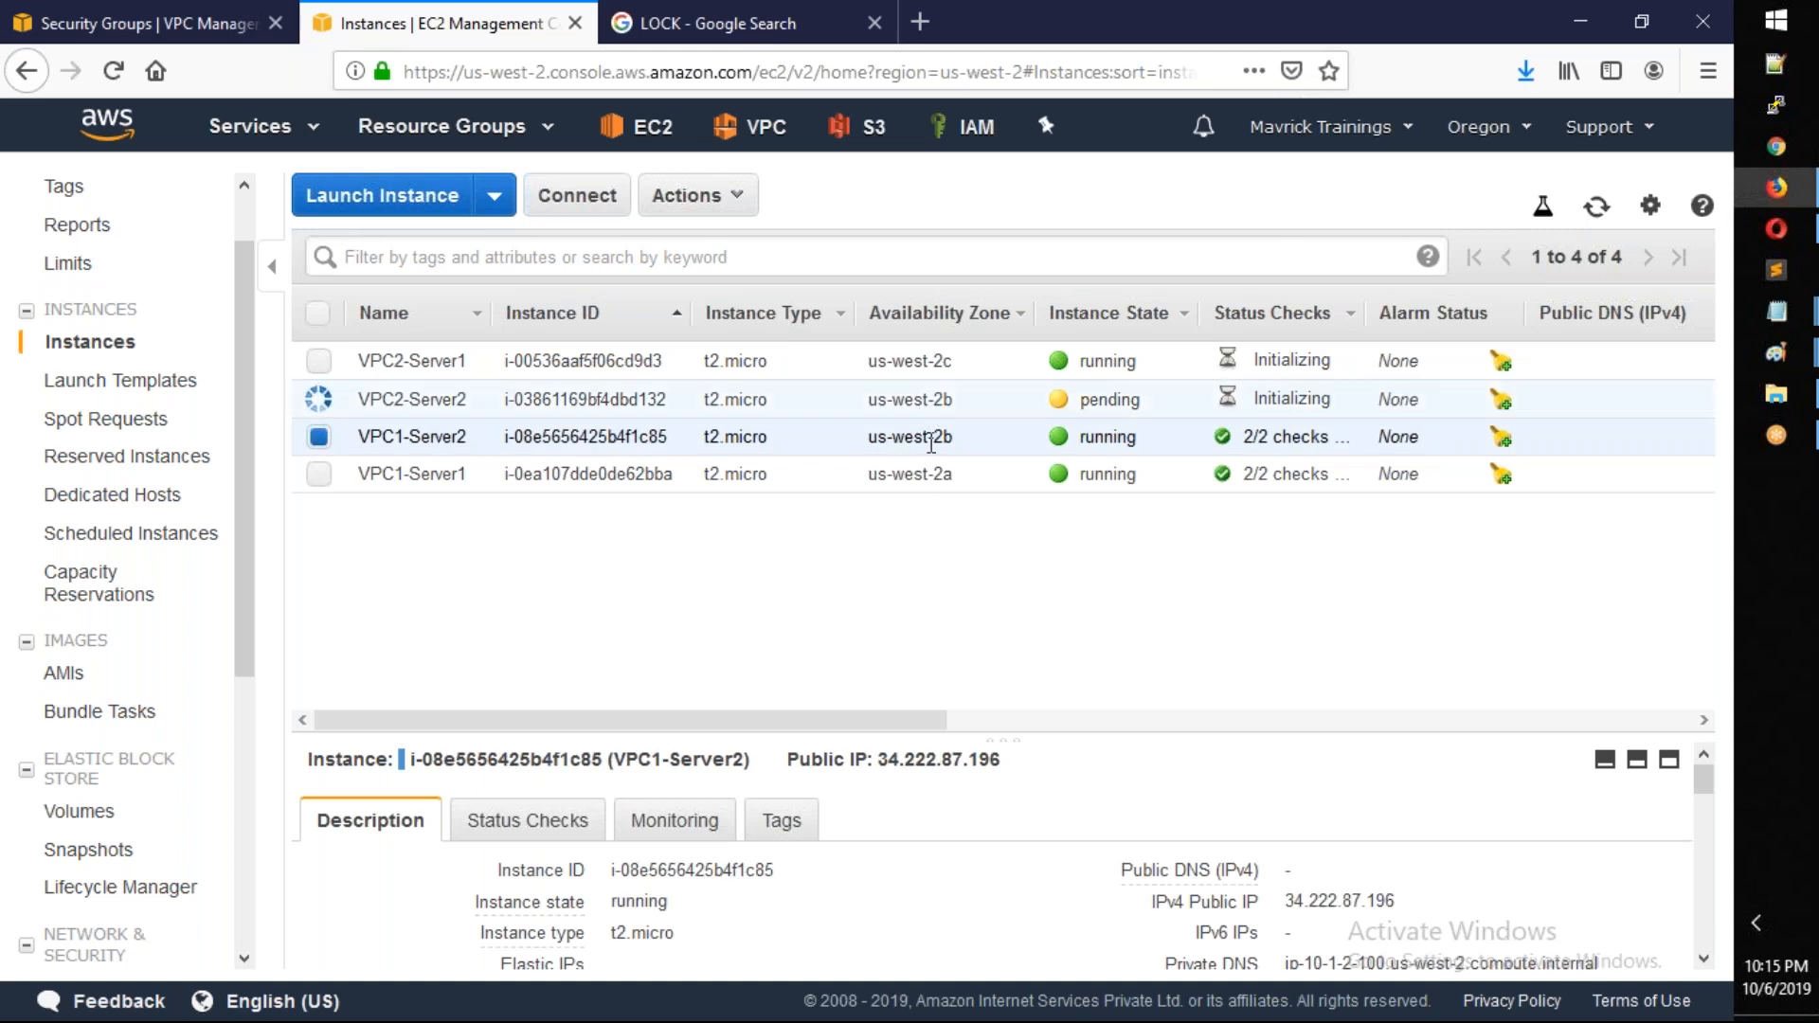
{"action": "left_click", "coordinate": [930, 405]}
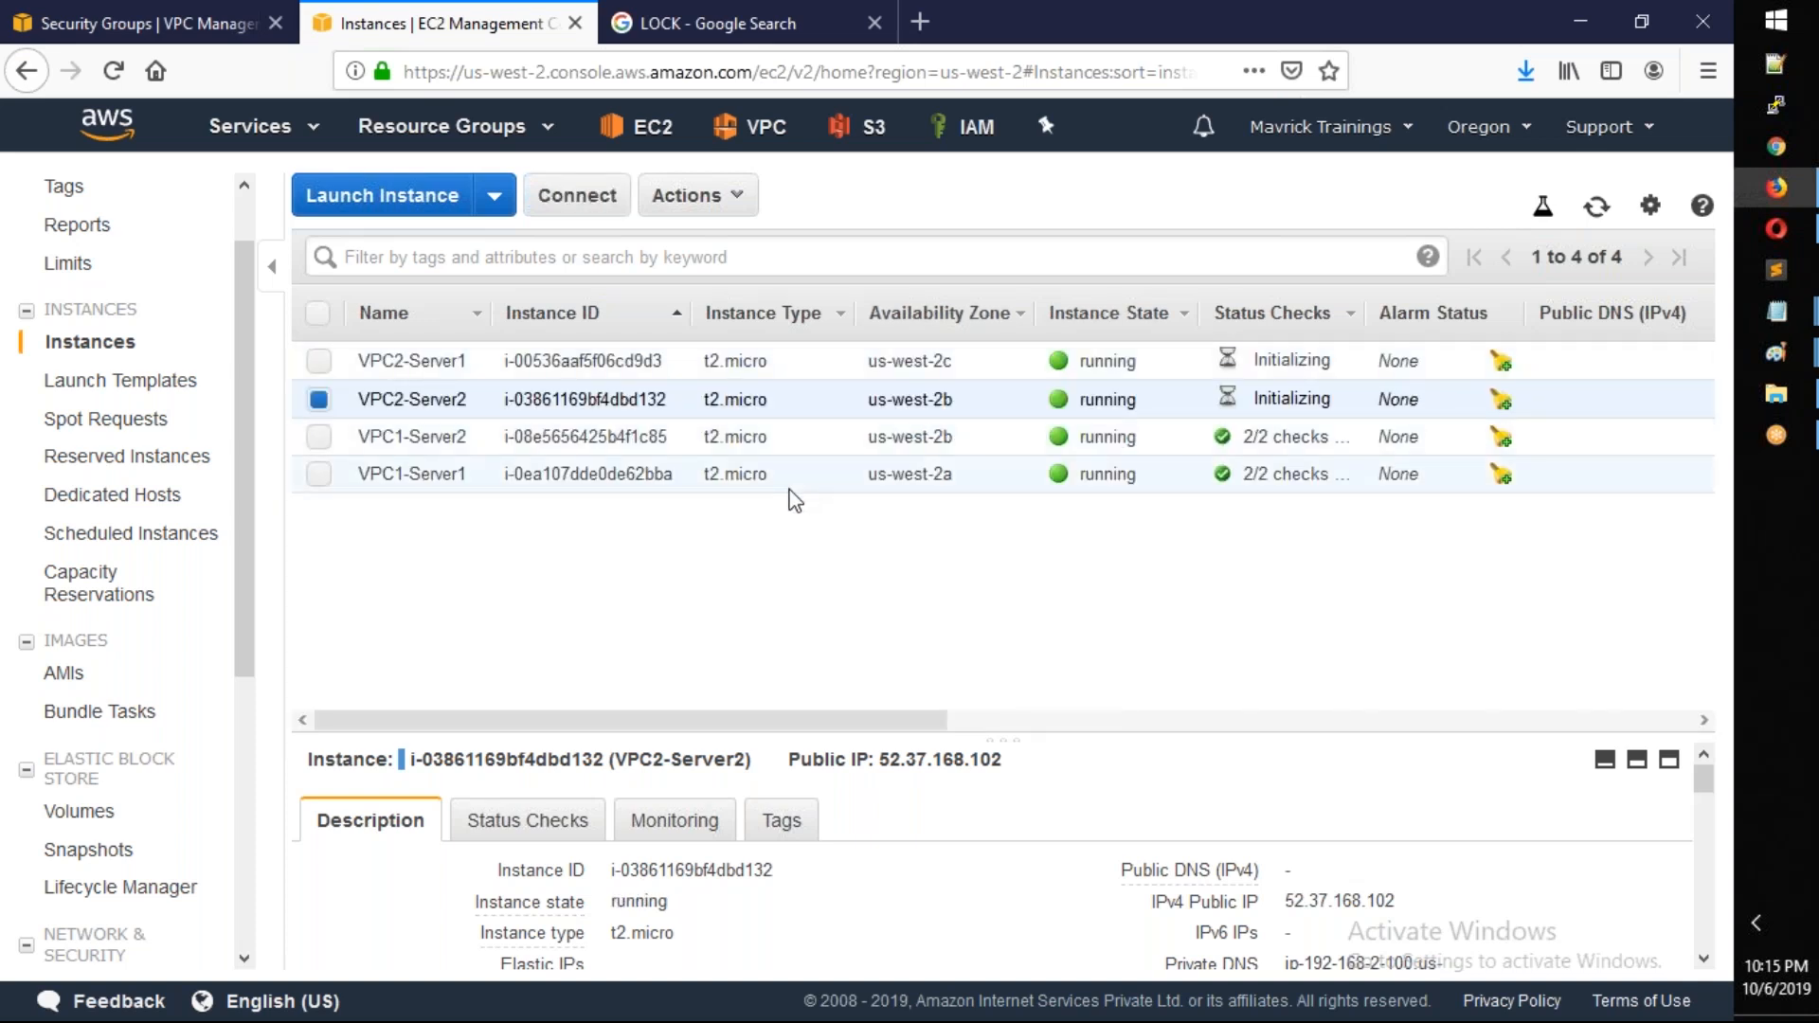
{"action": "left_click", "coordinate": [720, 468]}
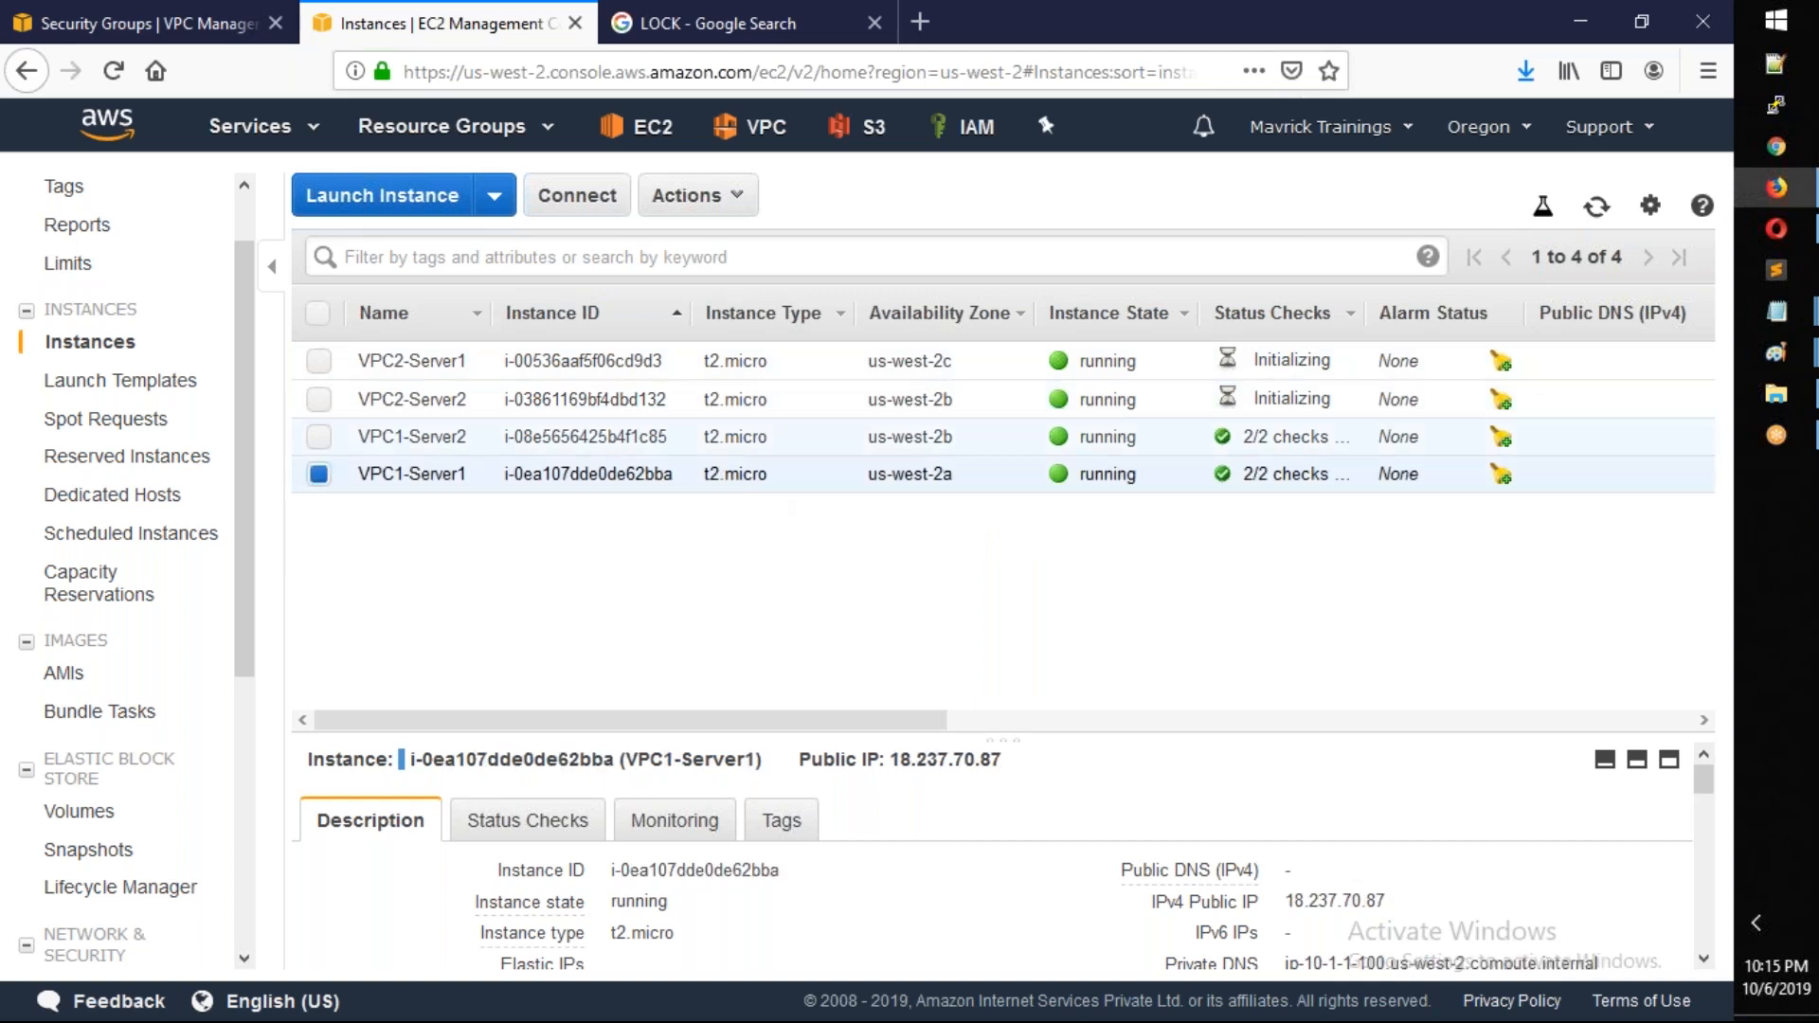
{"action": "left_click", "coordinate": [725, 437]}
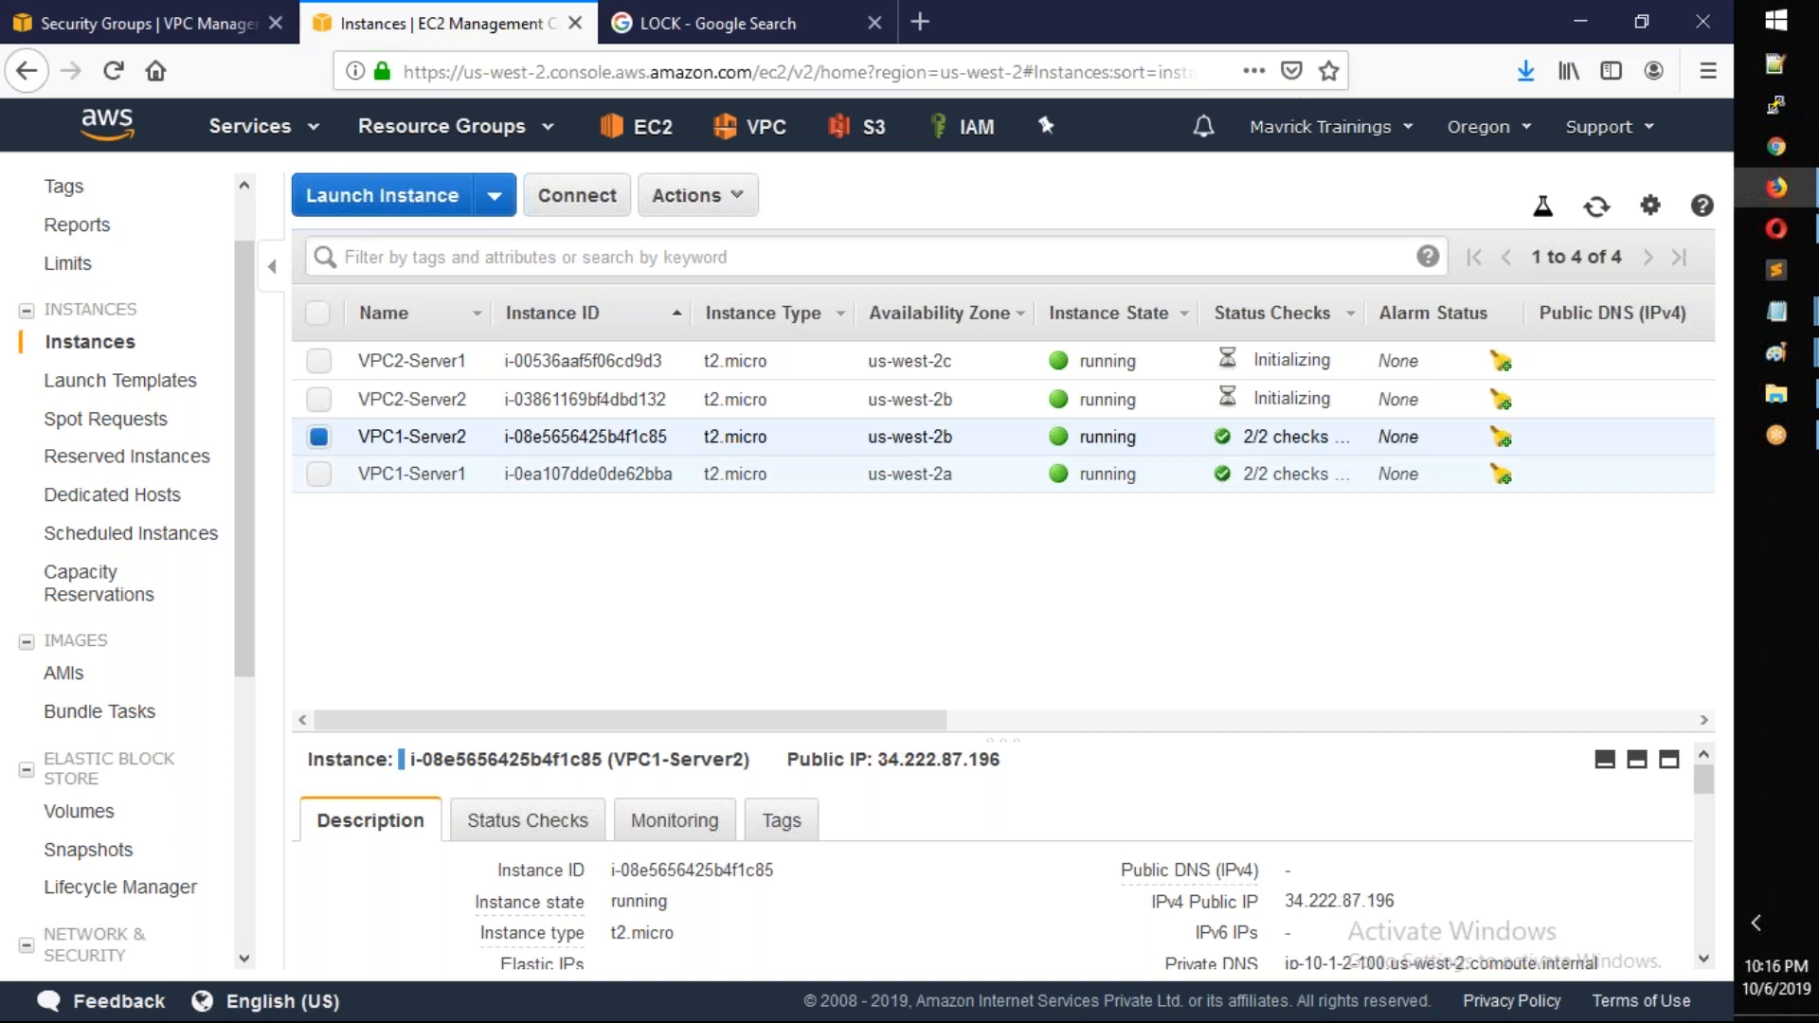
{"action": "left_click", "coordinate": [767, 393]}
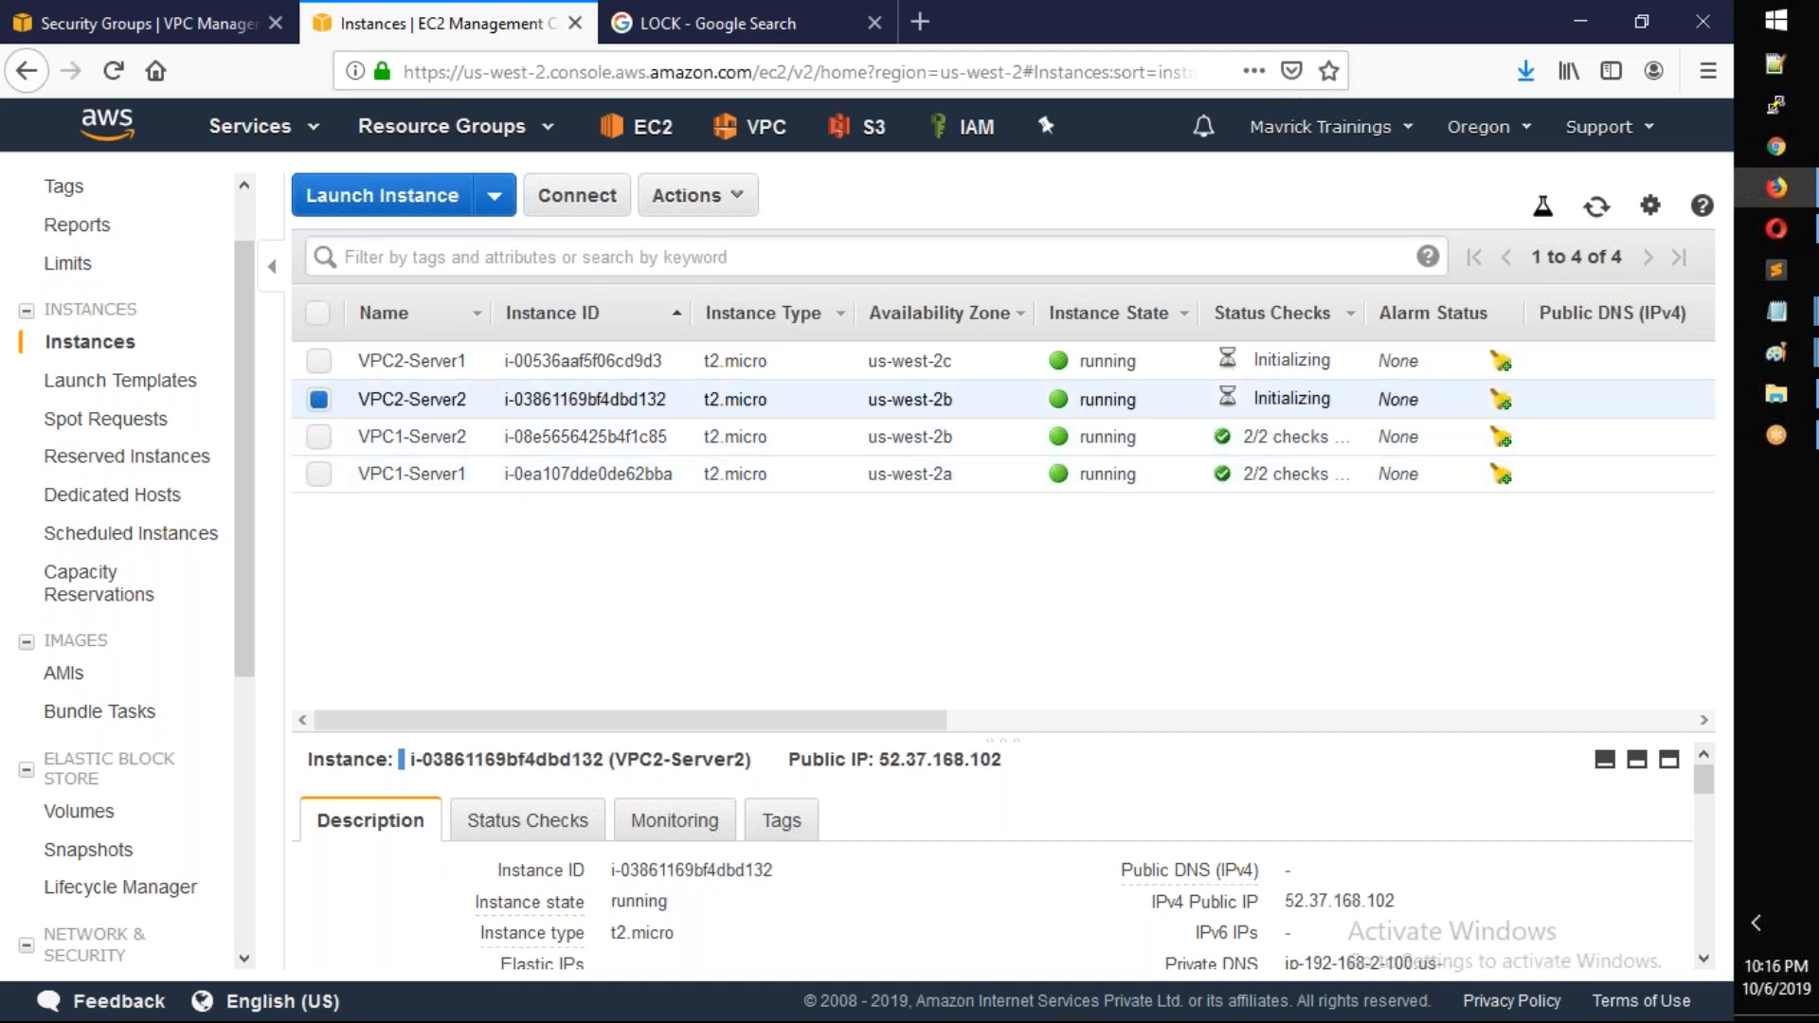
{"action": "left_click", "coordinate": [765, 363]}
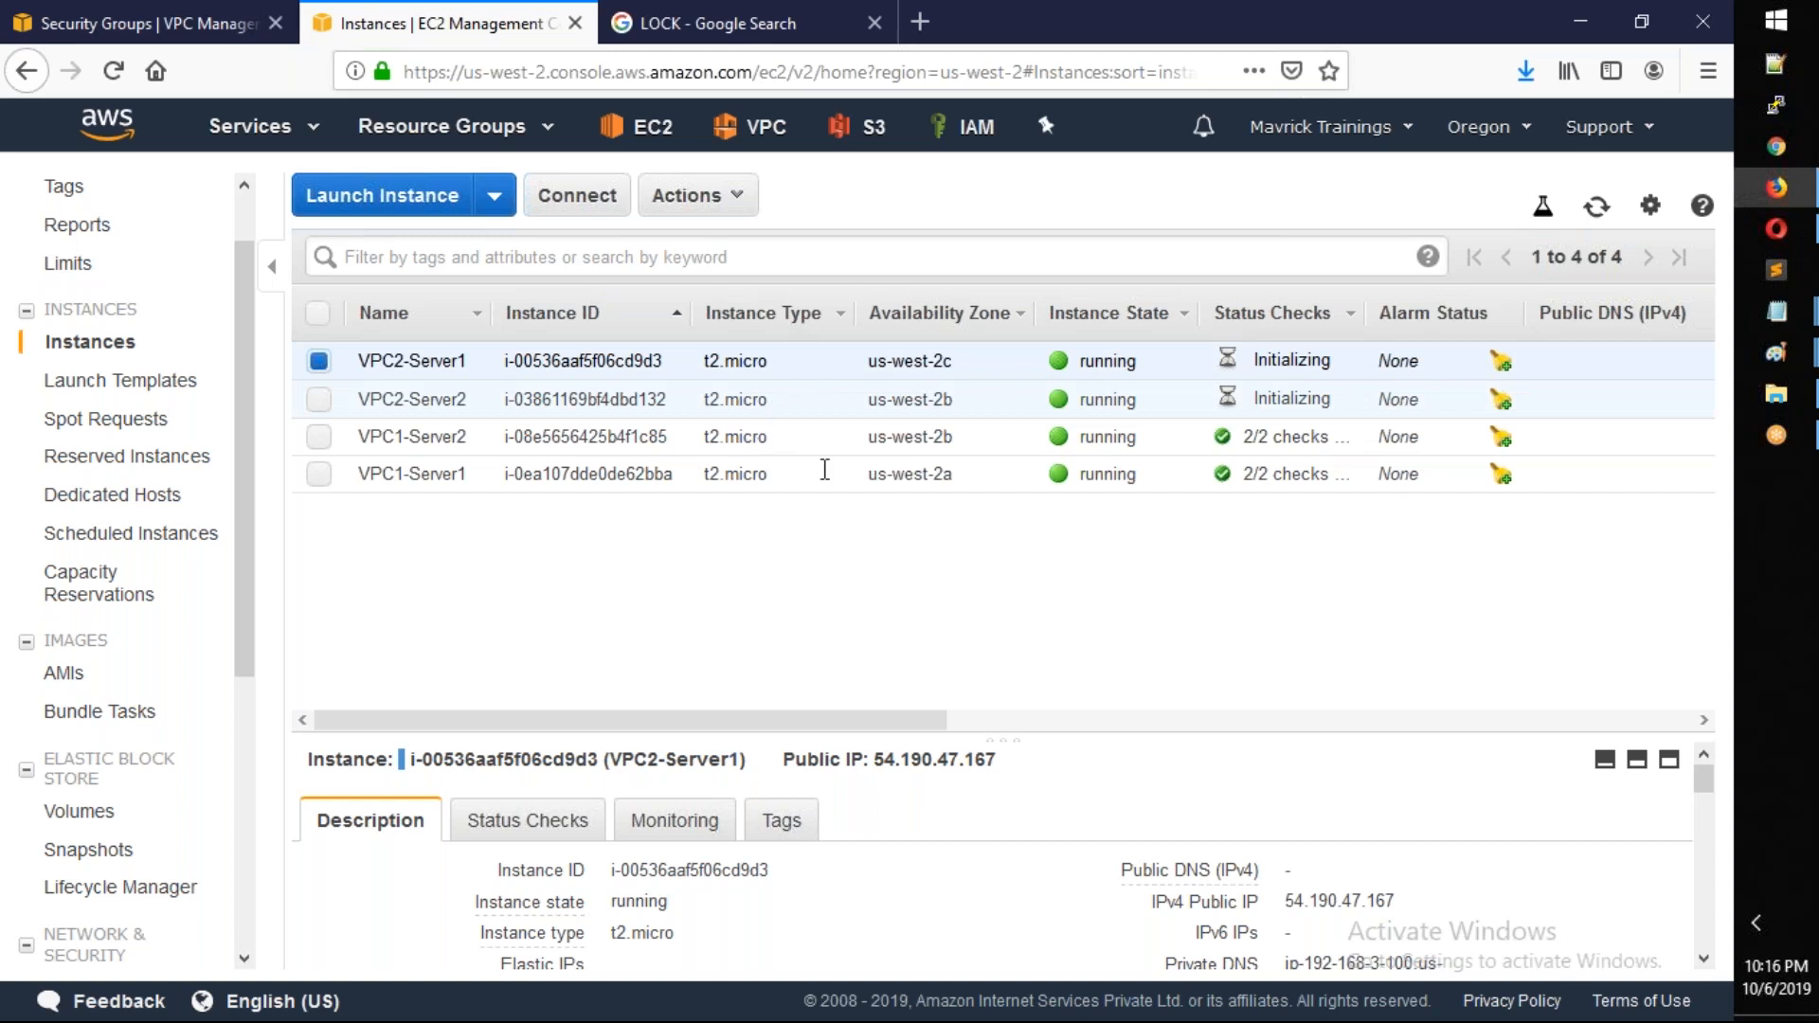
{"action": "left_click", "coordinate": [824, 438]}
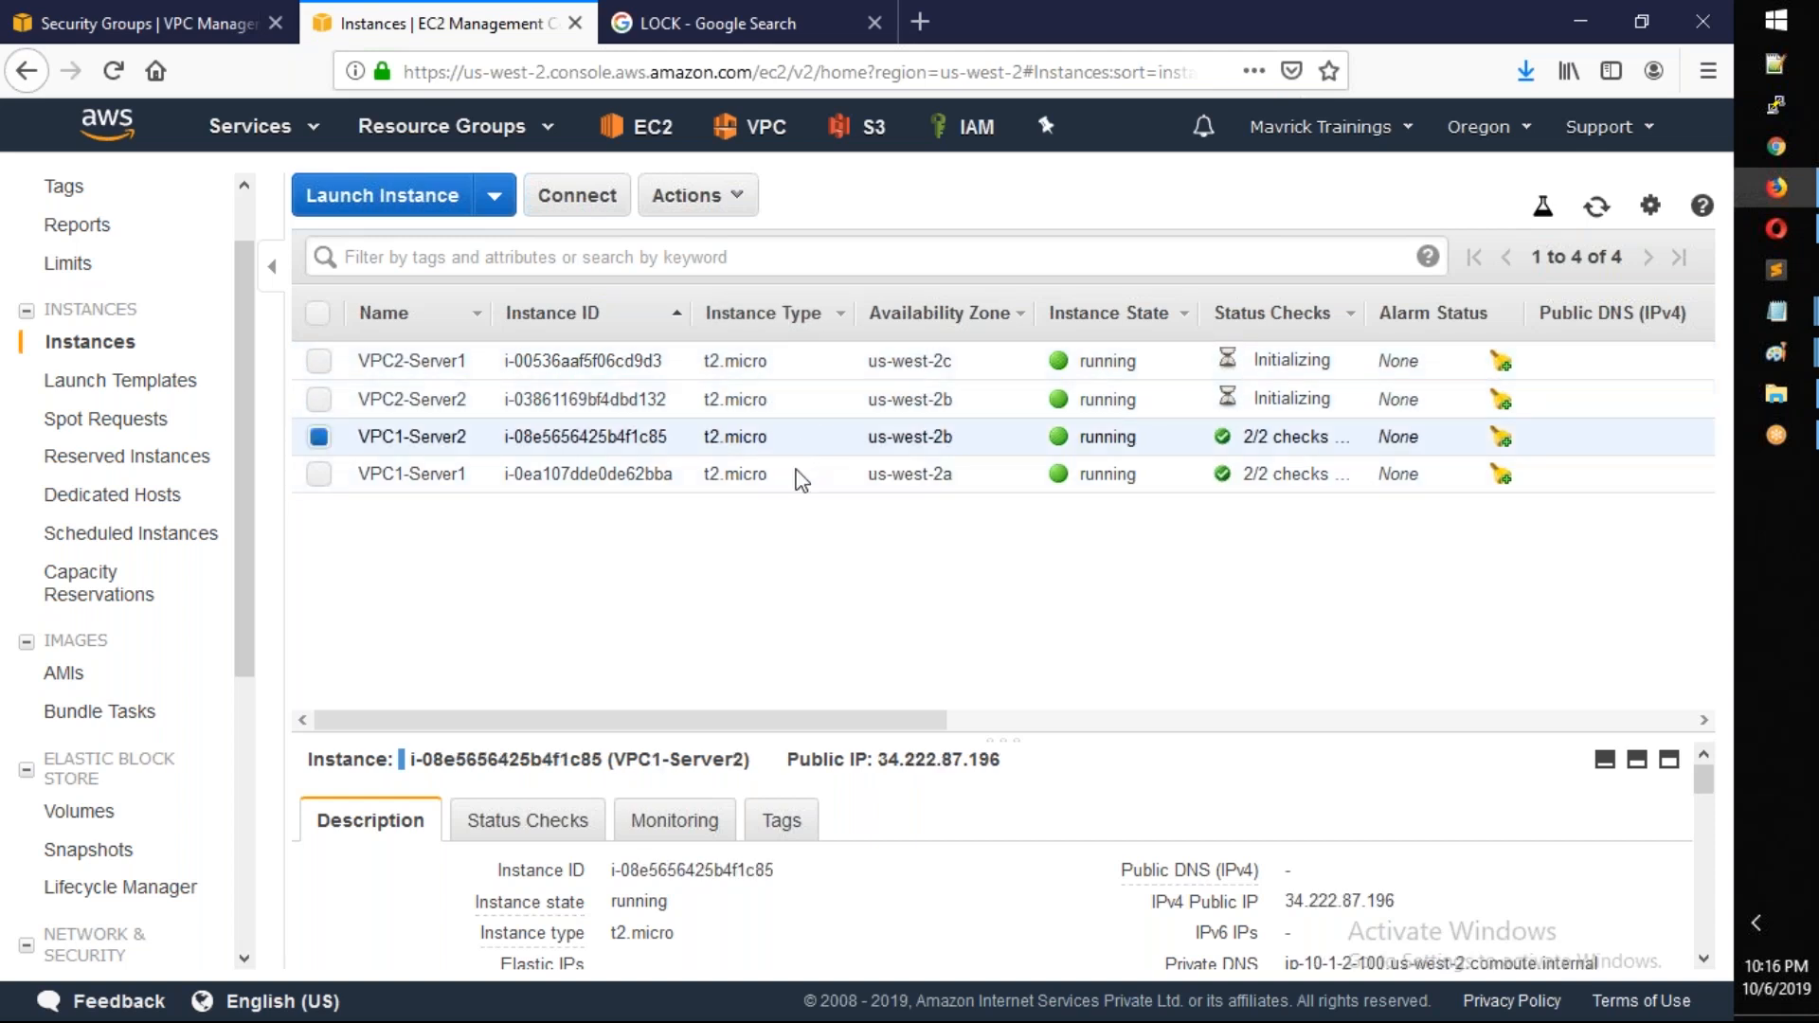
Copy the public IPv4 address of VPC1-Server1 and enlarge the instance details pane
{"action": "left_click", "coordinate": [793, 479]}
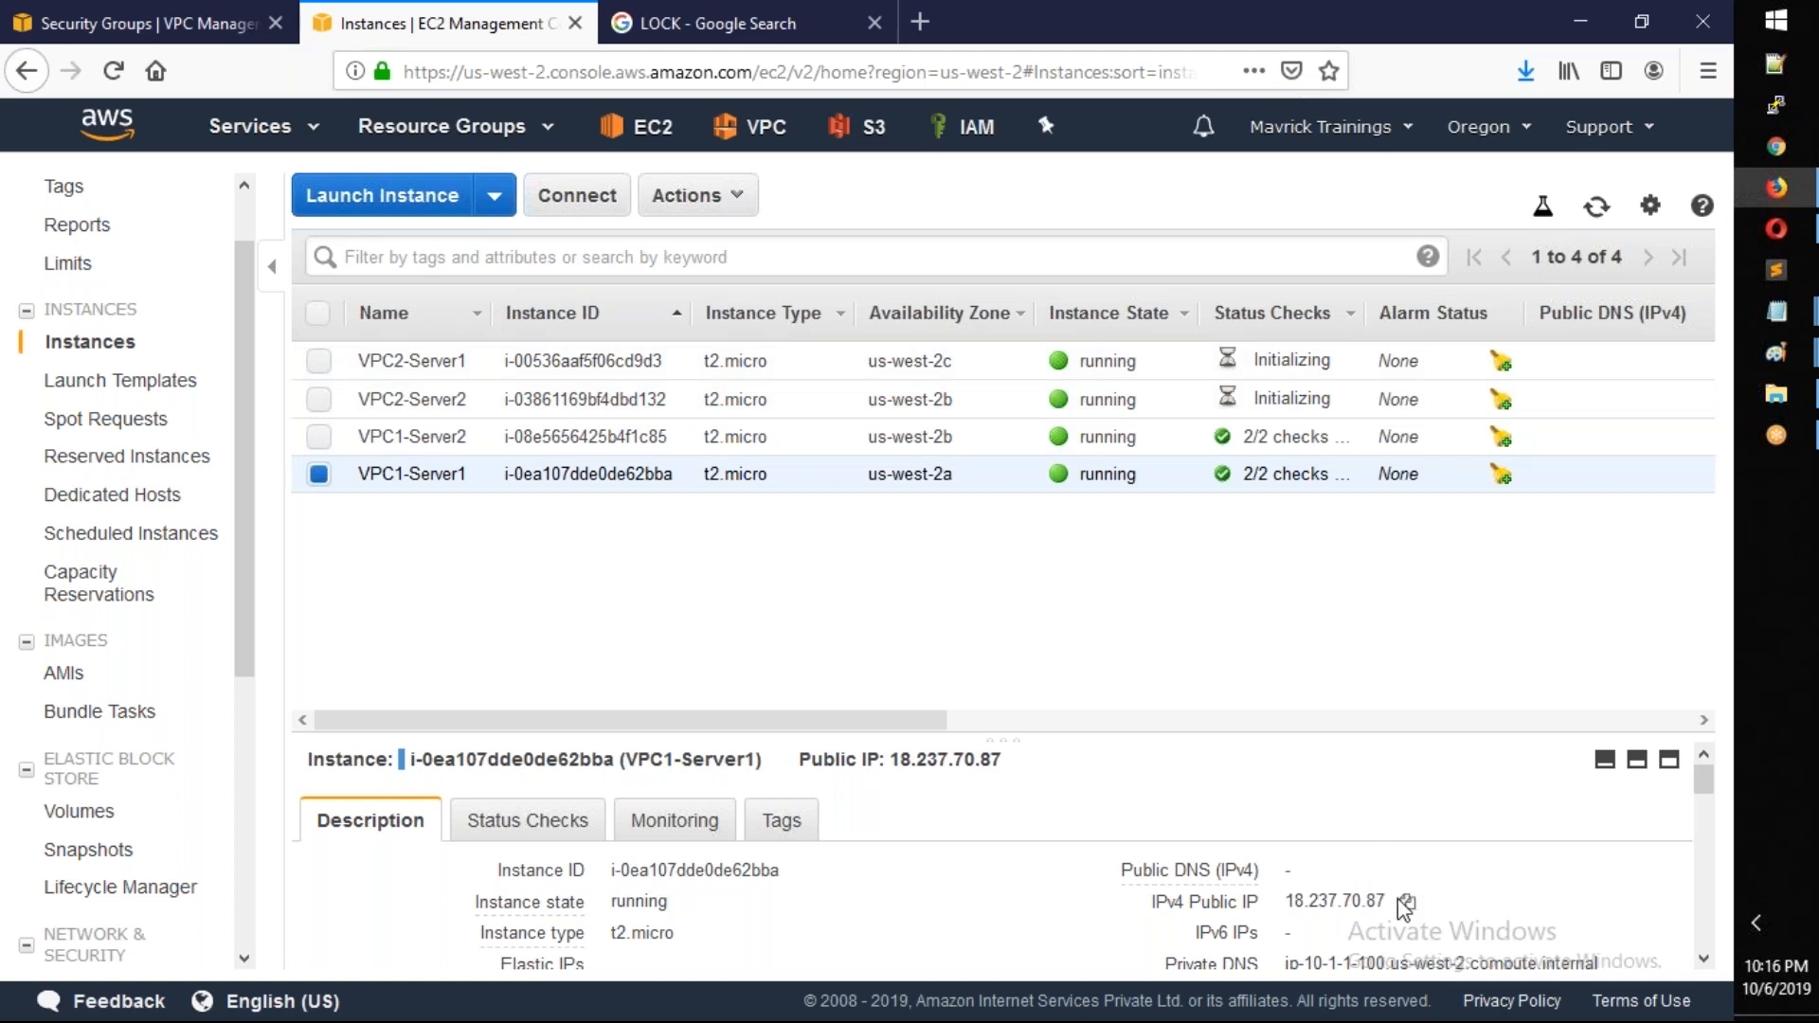
{"action": "left_click", "coordinate": [1406, 902]}
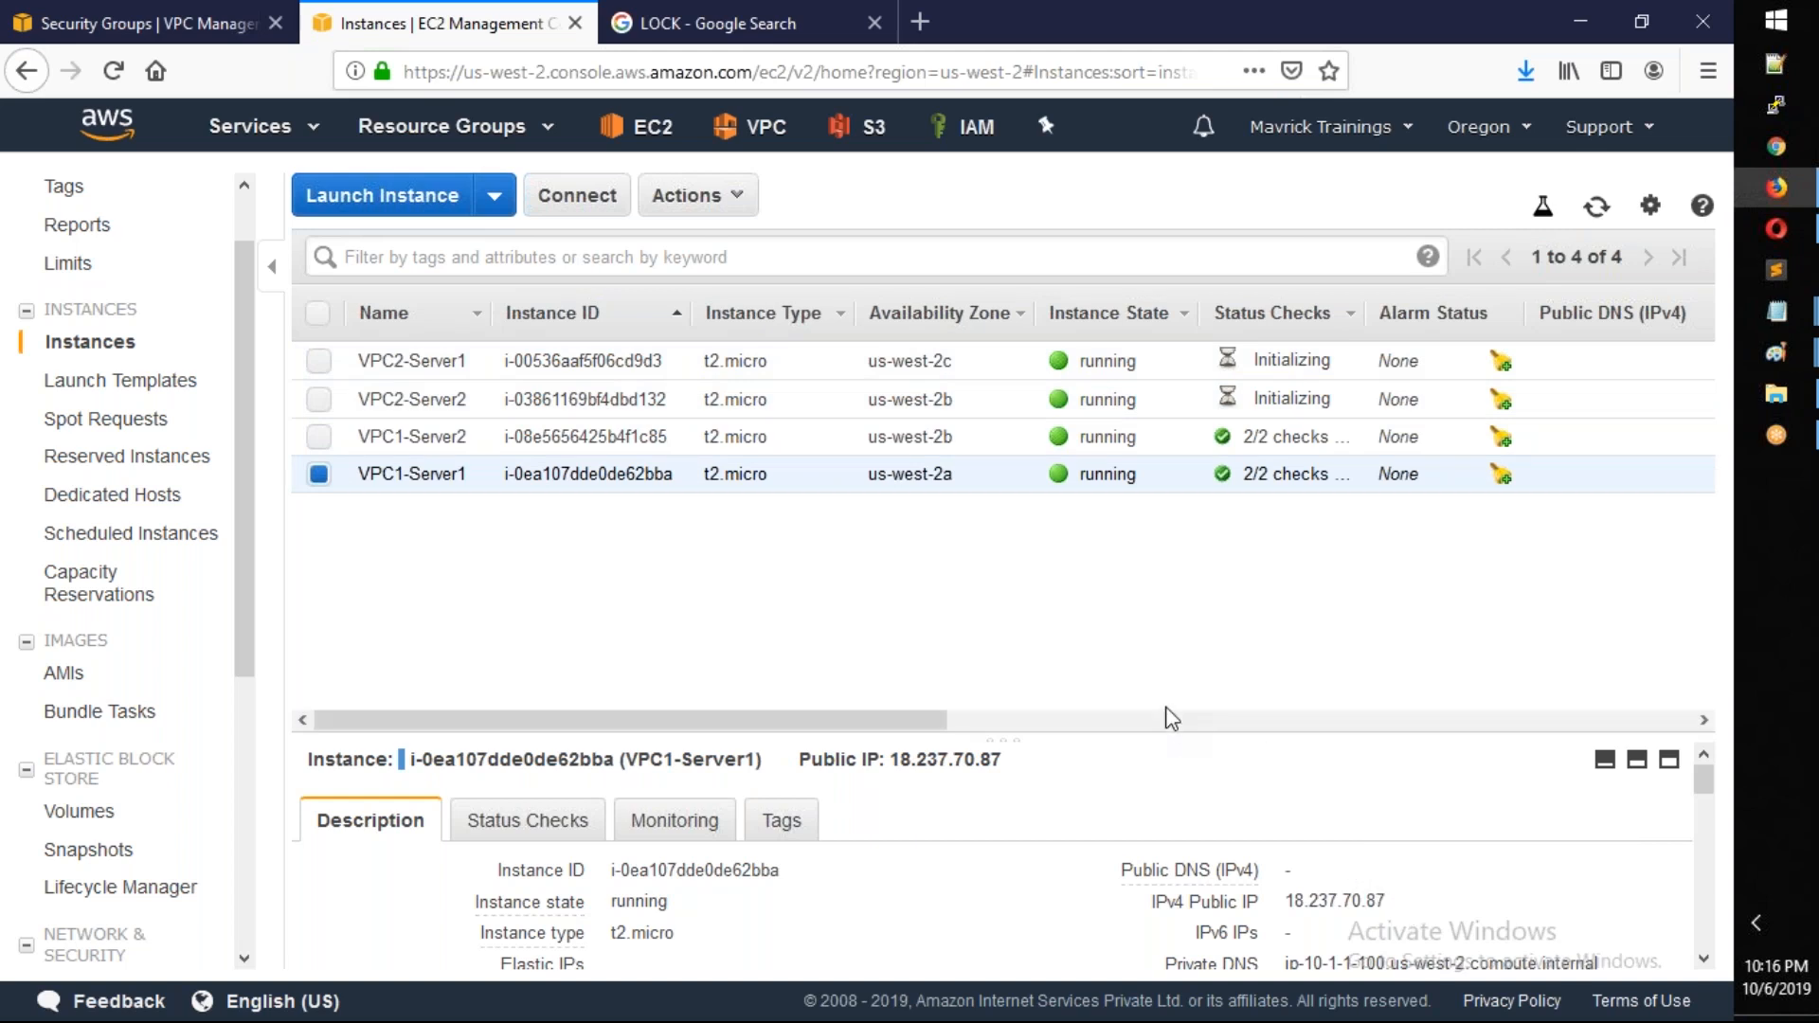
{"action": "left_click_drag", "start_coordinate": [1166, 738], "coordinate": [1157, 607]}
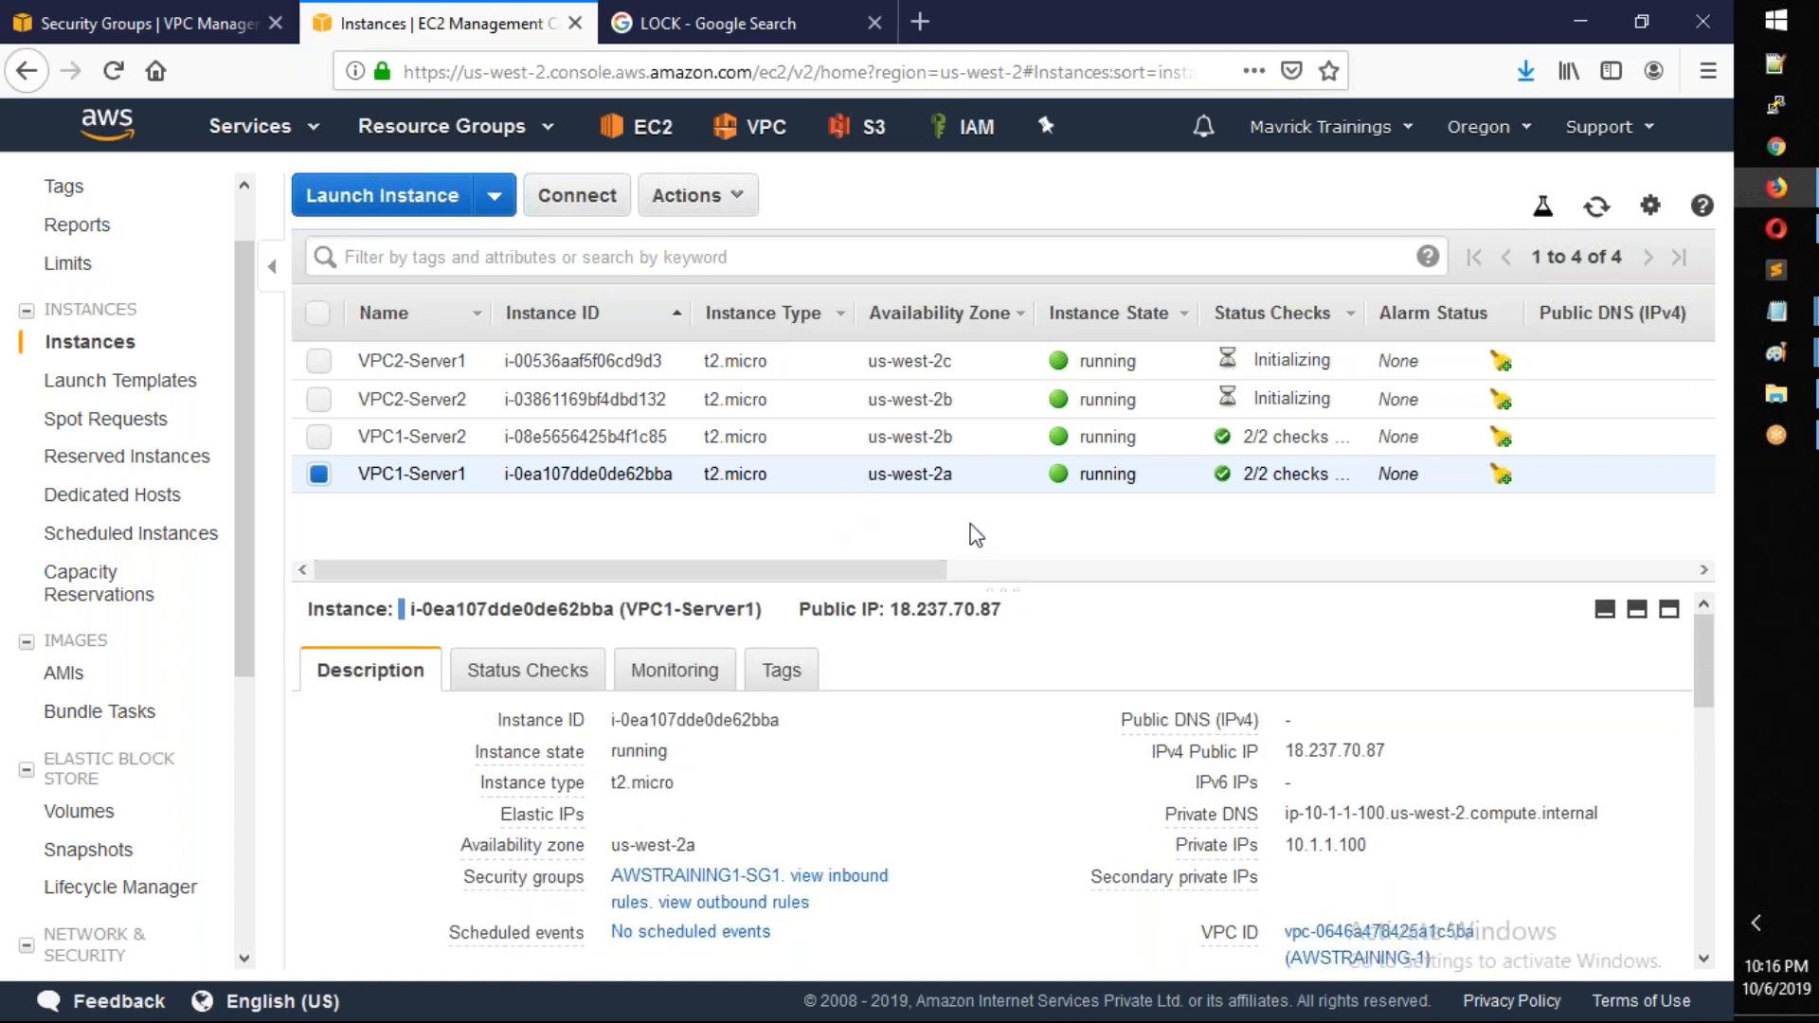
{"action": "left_click_drag", "start_coordinate": [1123, 722], "coordinate": [1182, 599]}
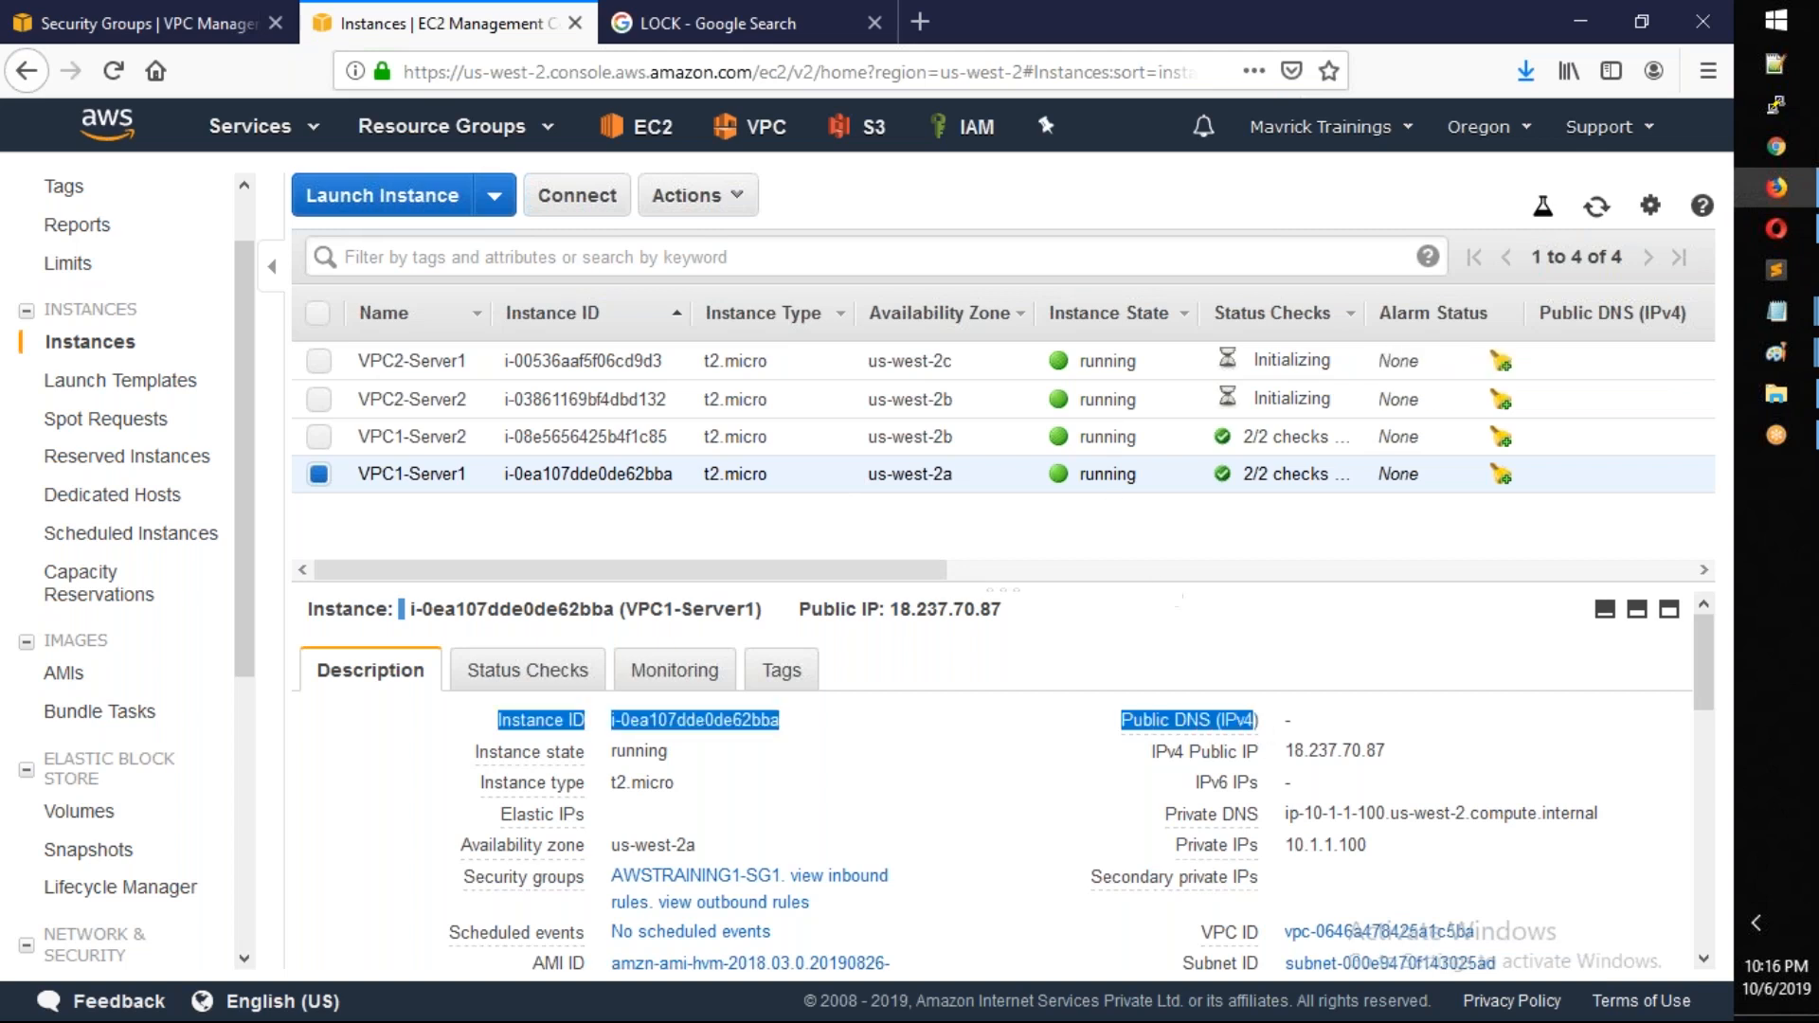
Check the public DNS field in the details of VPC1-Server2, VPC2-Server2, VPC2-Server1 and VPC1-Server1
{"action": "left_click", "coordinate": [1109, 449]}
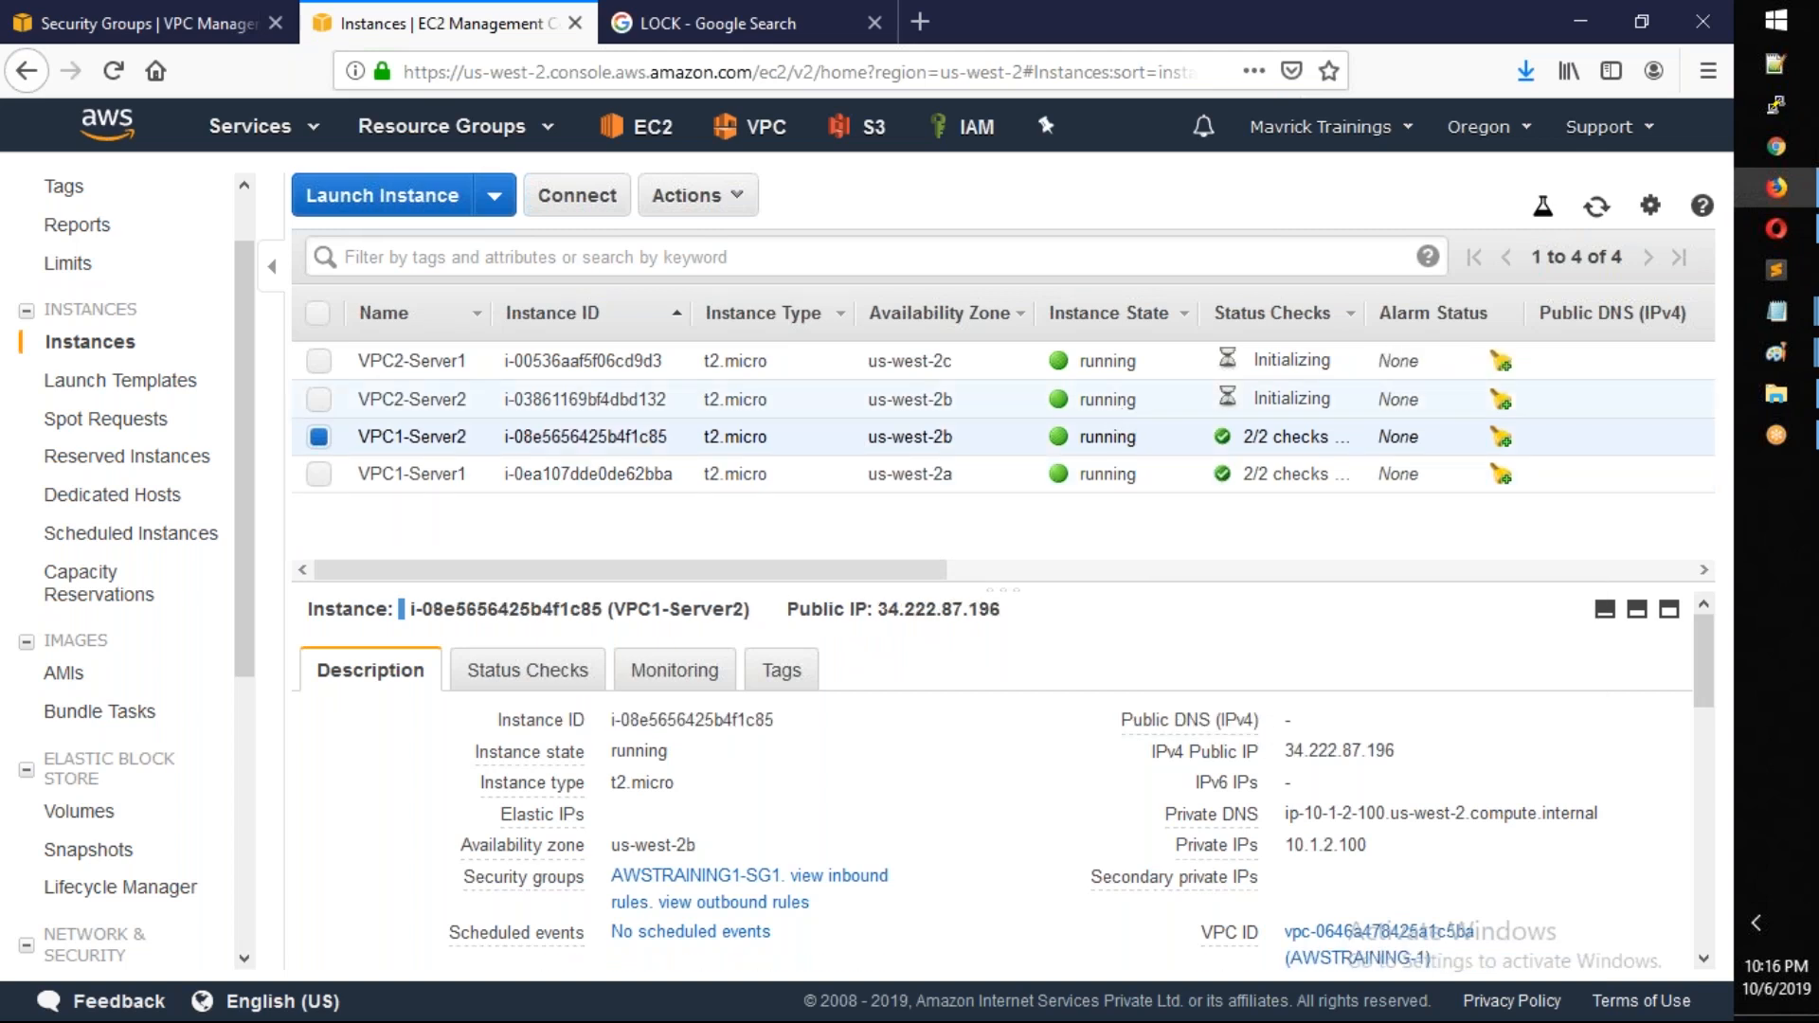
{"action": "left_click", "coordinate": [1108, 390]}
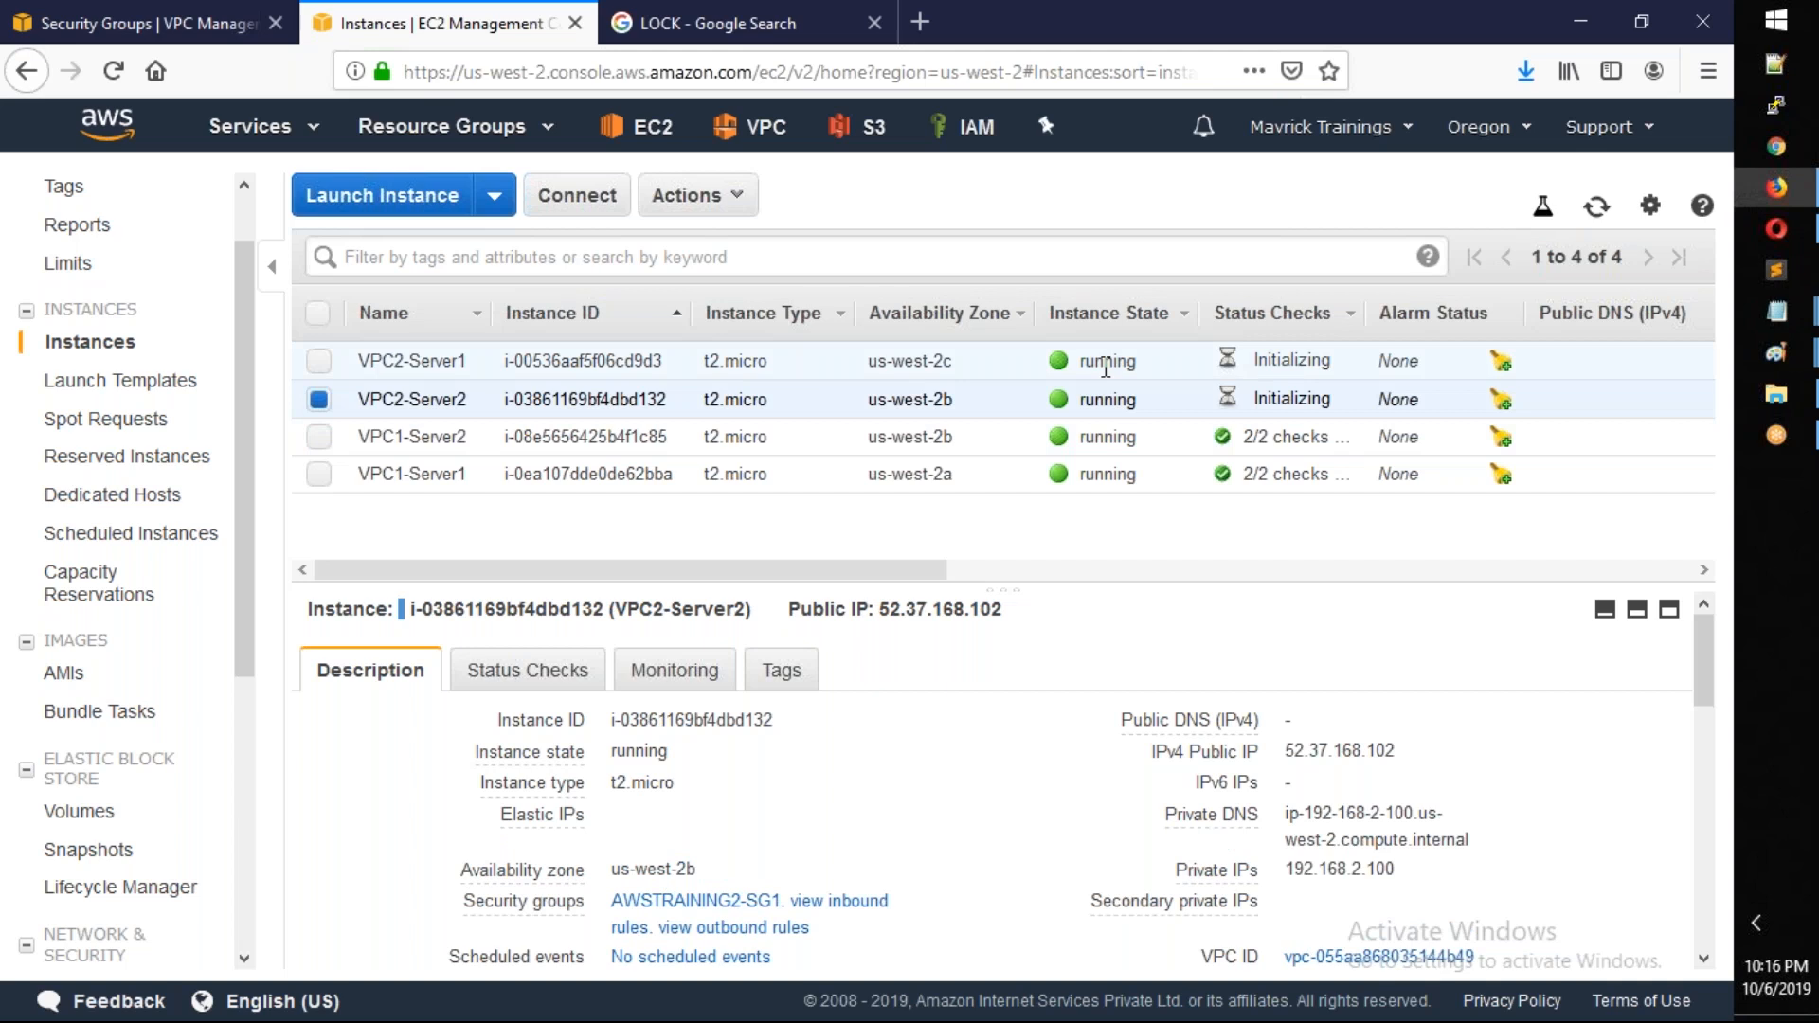
{"action": "left_click", "coordinate": [1106, 368]}
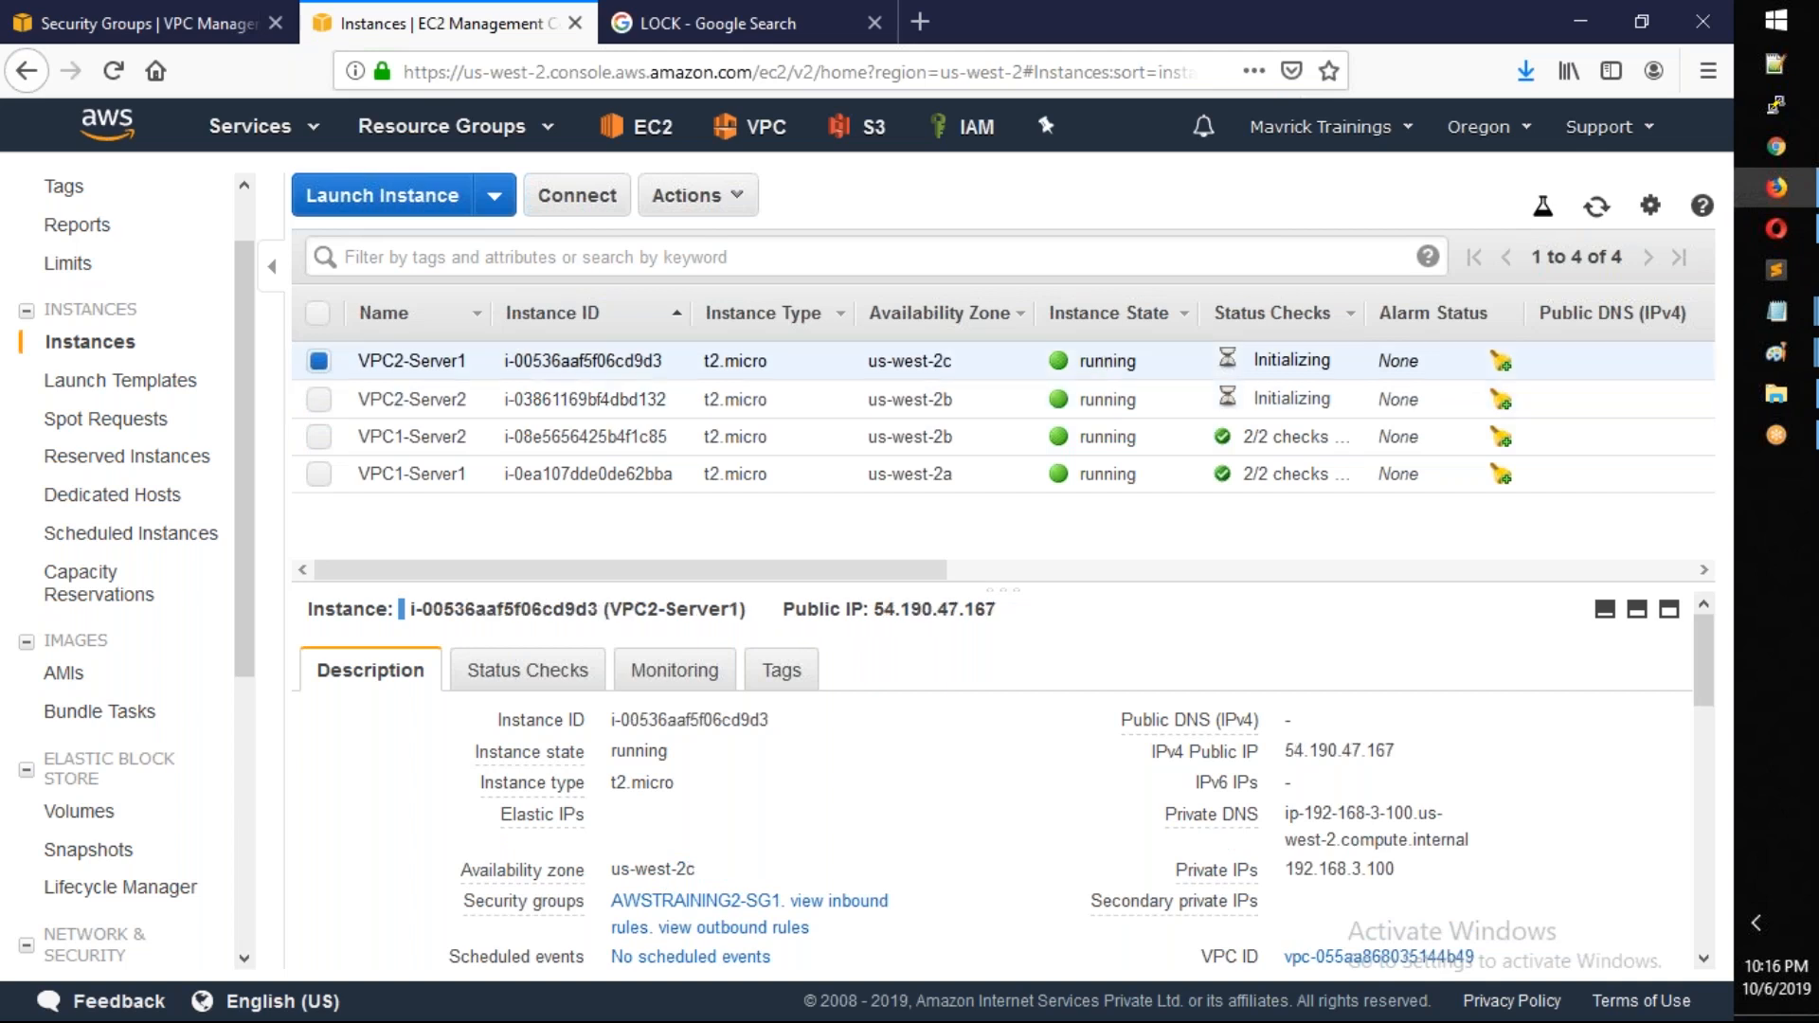
{"action": "left_click", "coordinate": [1128, 482]}
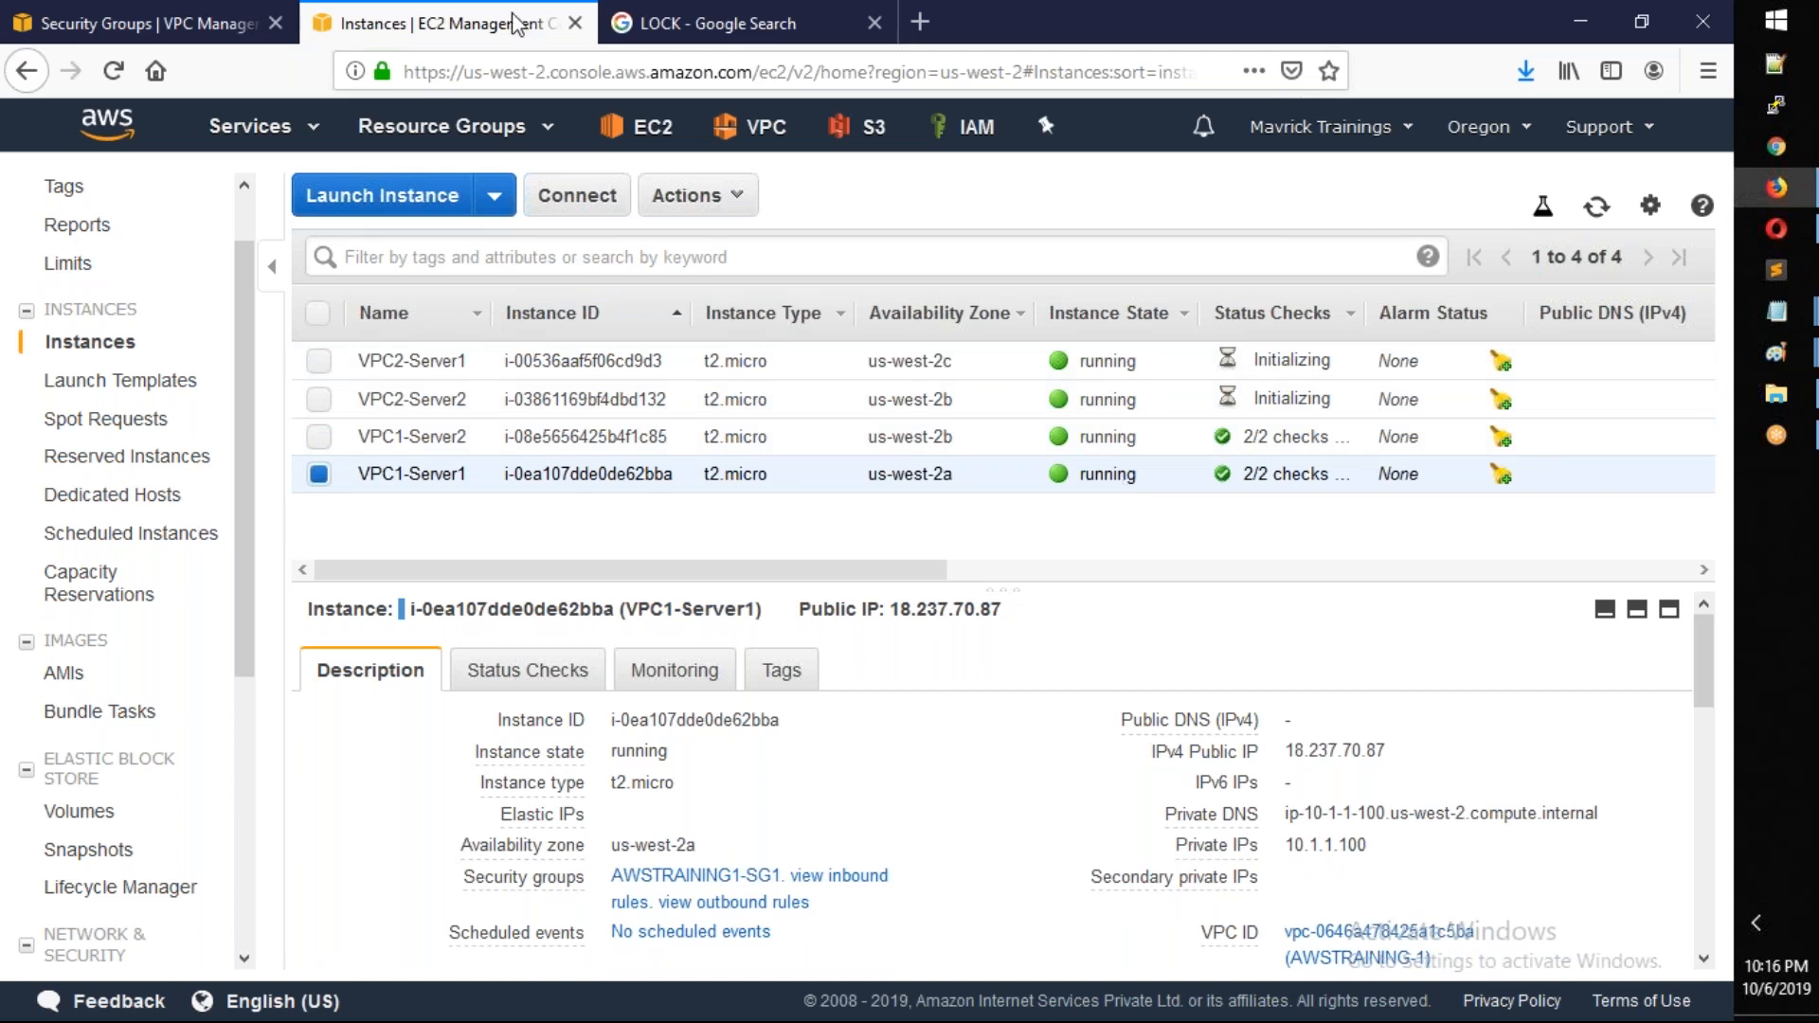
Enable DNS hostnames for the VPC AWSTRAINING-2 in the VPC console and return to the VPC list
{"action": "left_click", "coordinate": [194, 38]}
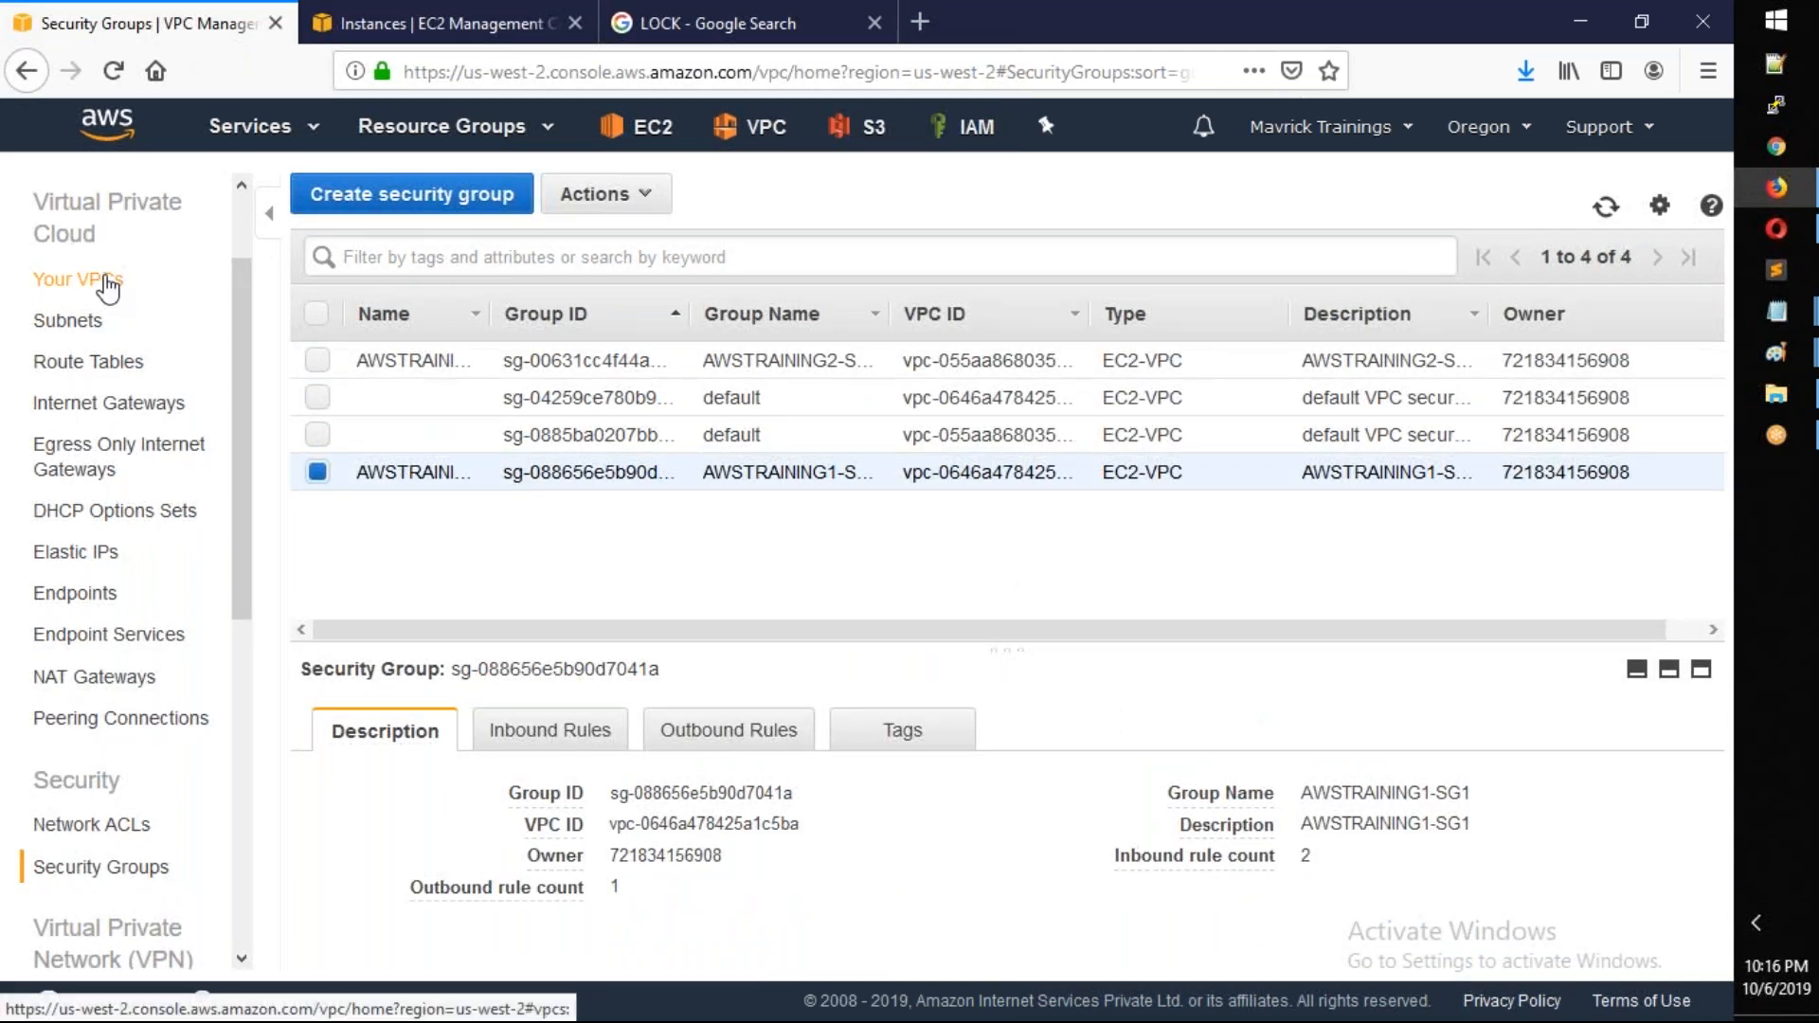
{"action": "left_click", "coordinate": [107, 281]}
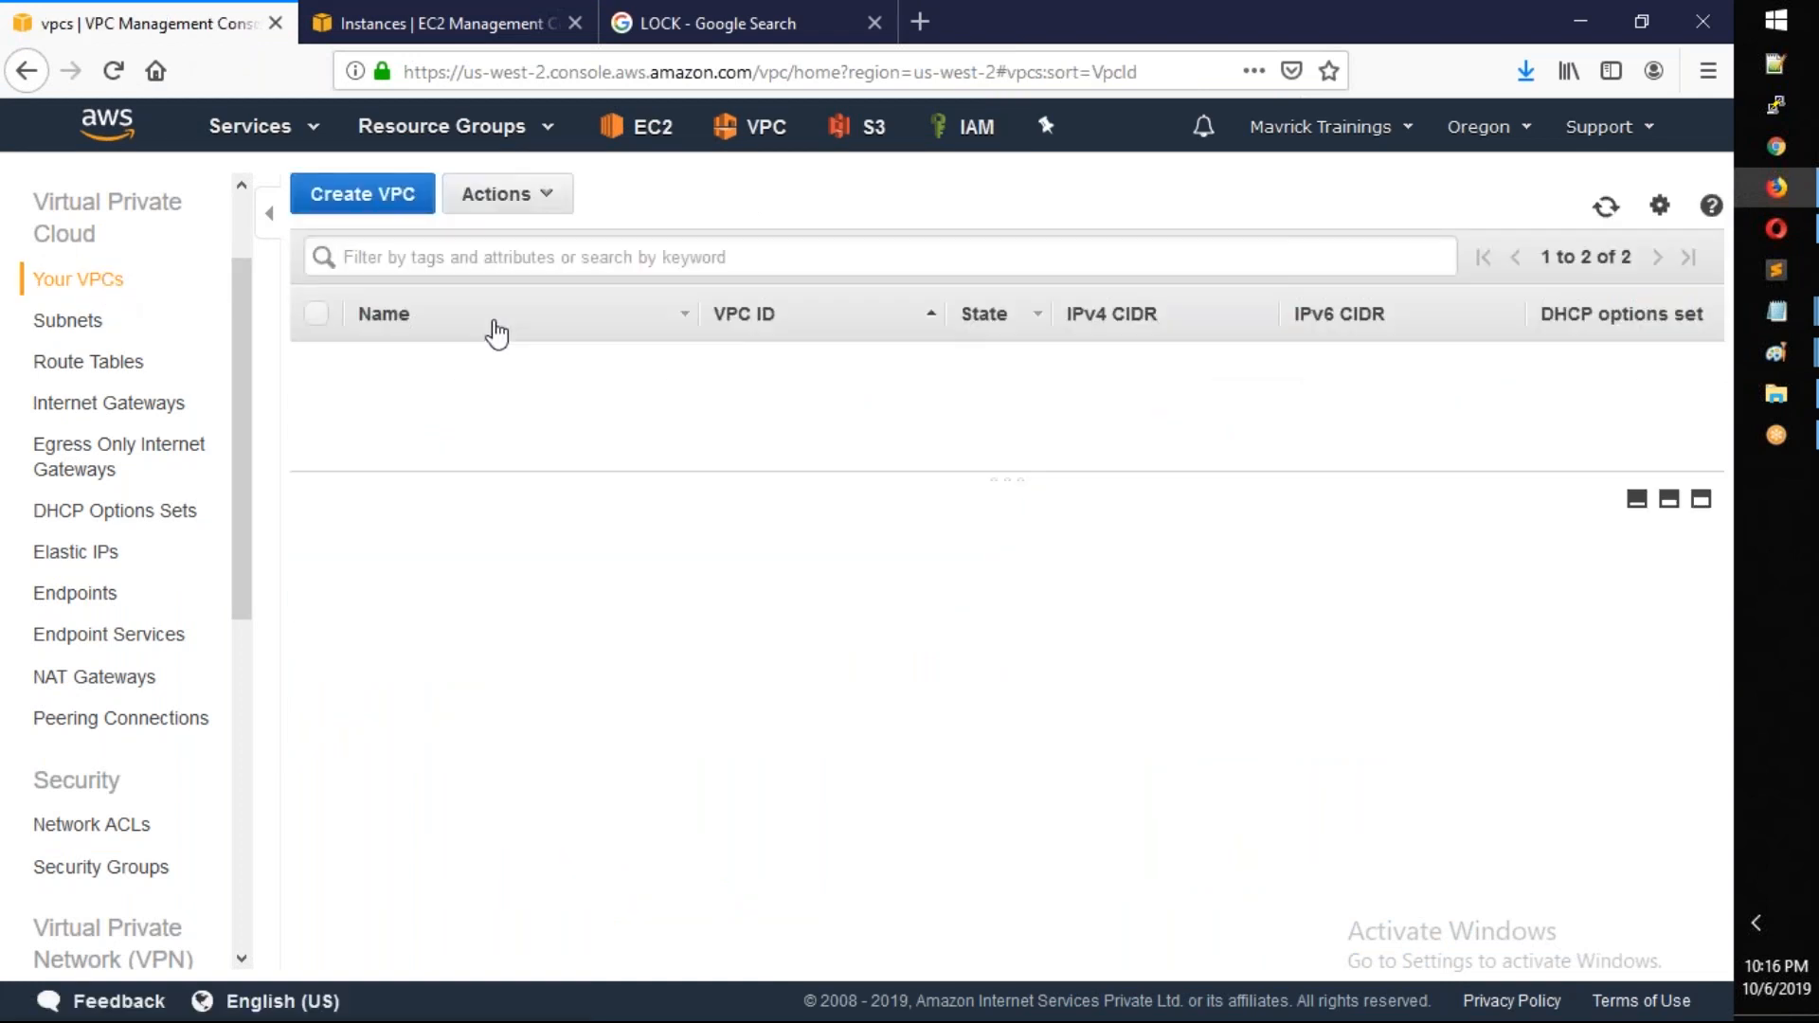
{"action": "left_click", "coordinate": [493, 358]}
{"action": "right_click", "coordinate": [494, 358]}
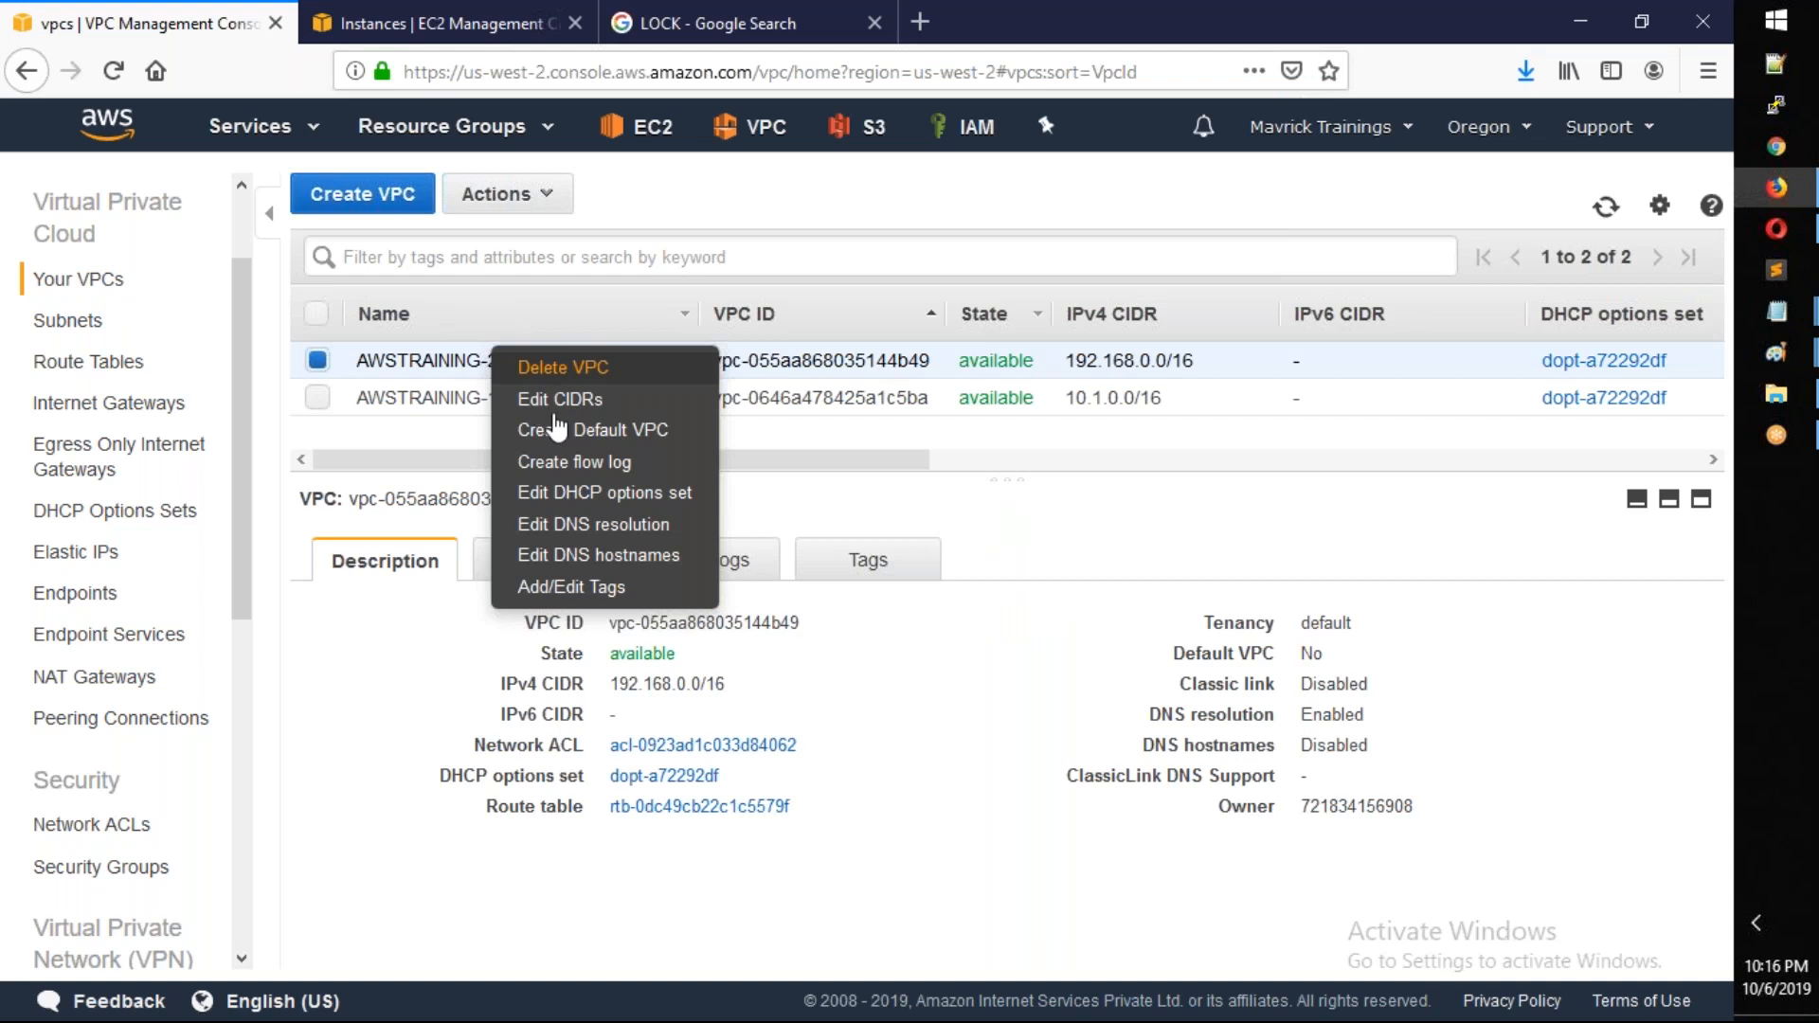
{"action": "left_click", "coordinate": [631, 557]}
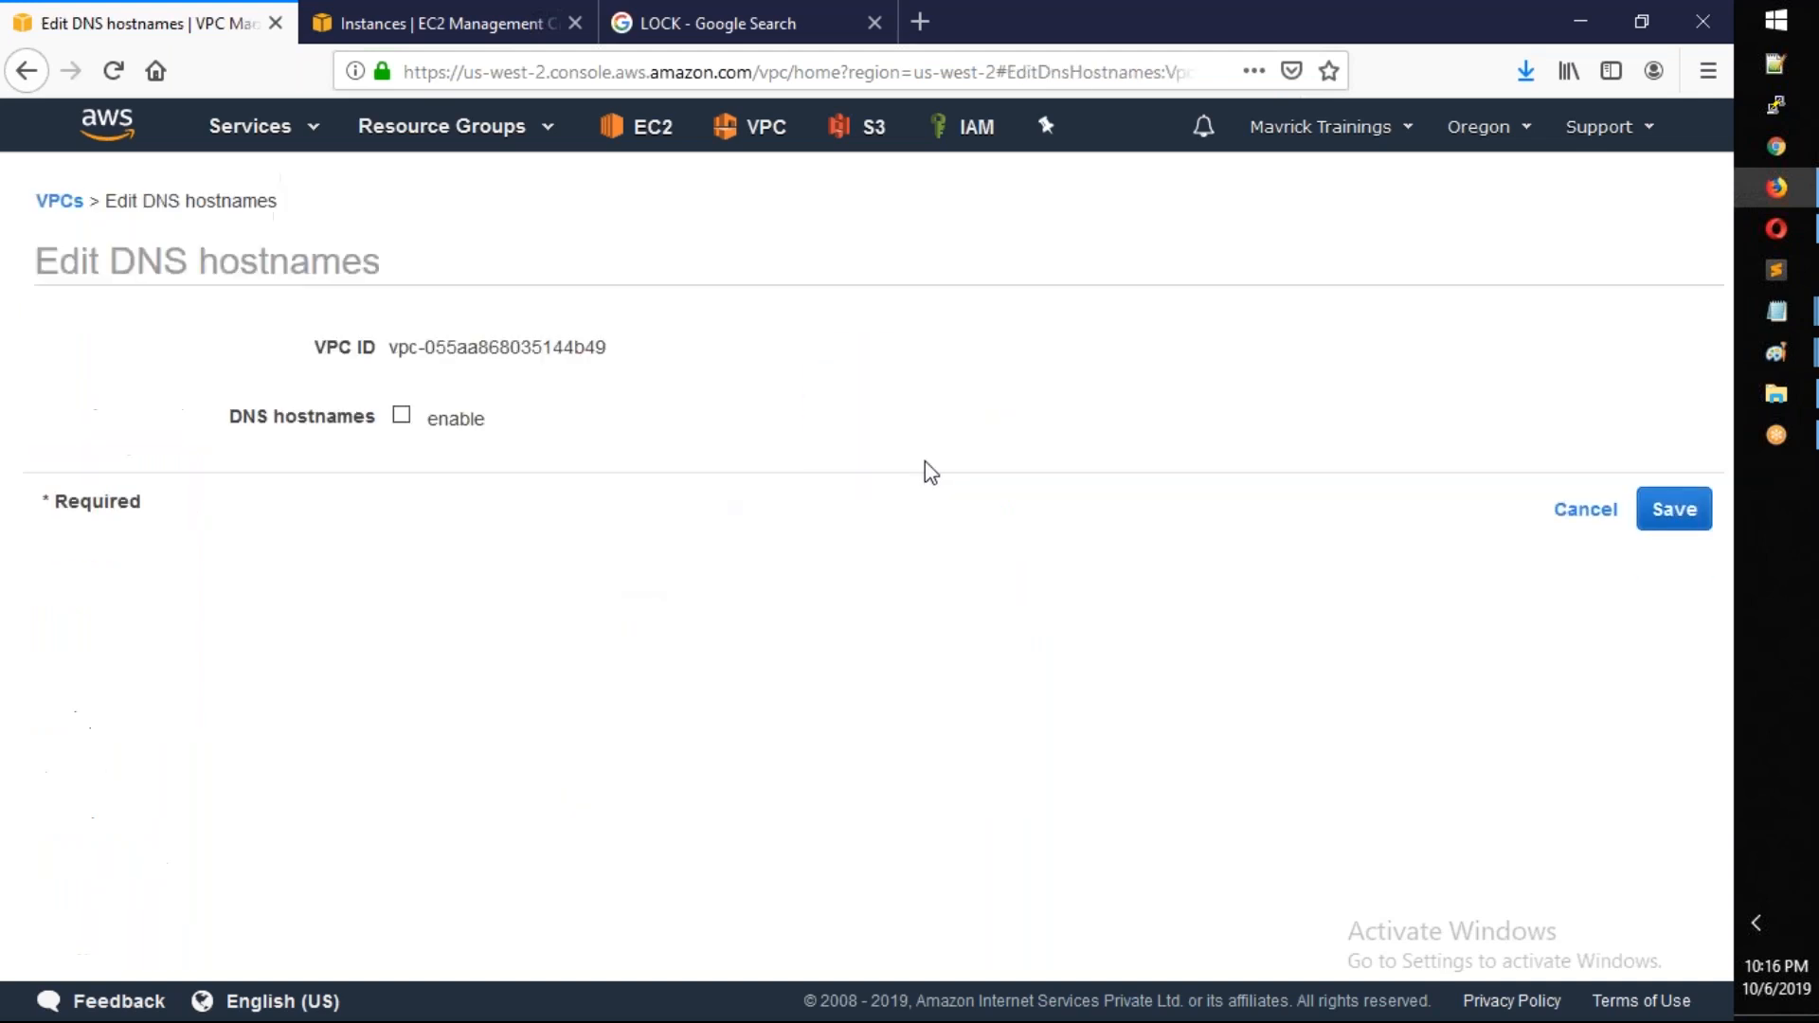
{"action": "left_click", "coordinate": [408, 418]}
{"action": "left_click", "coordinate": [1650, 516]}
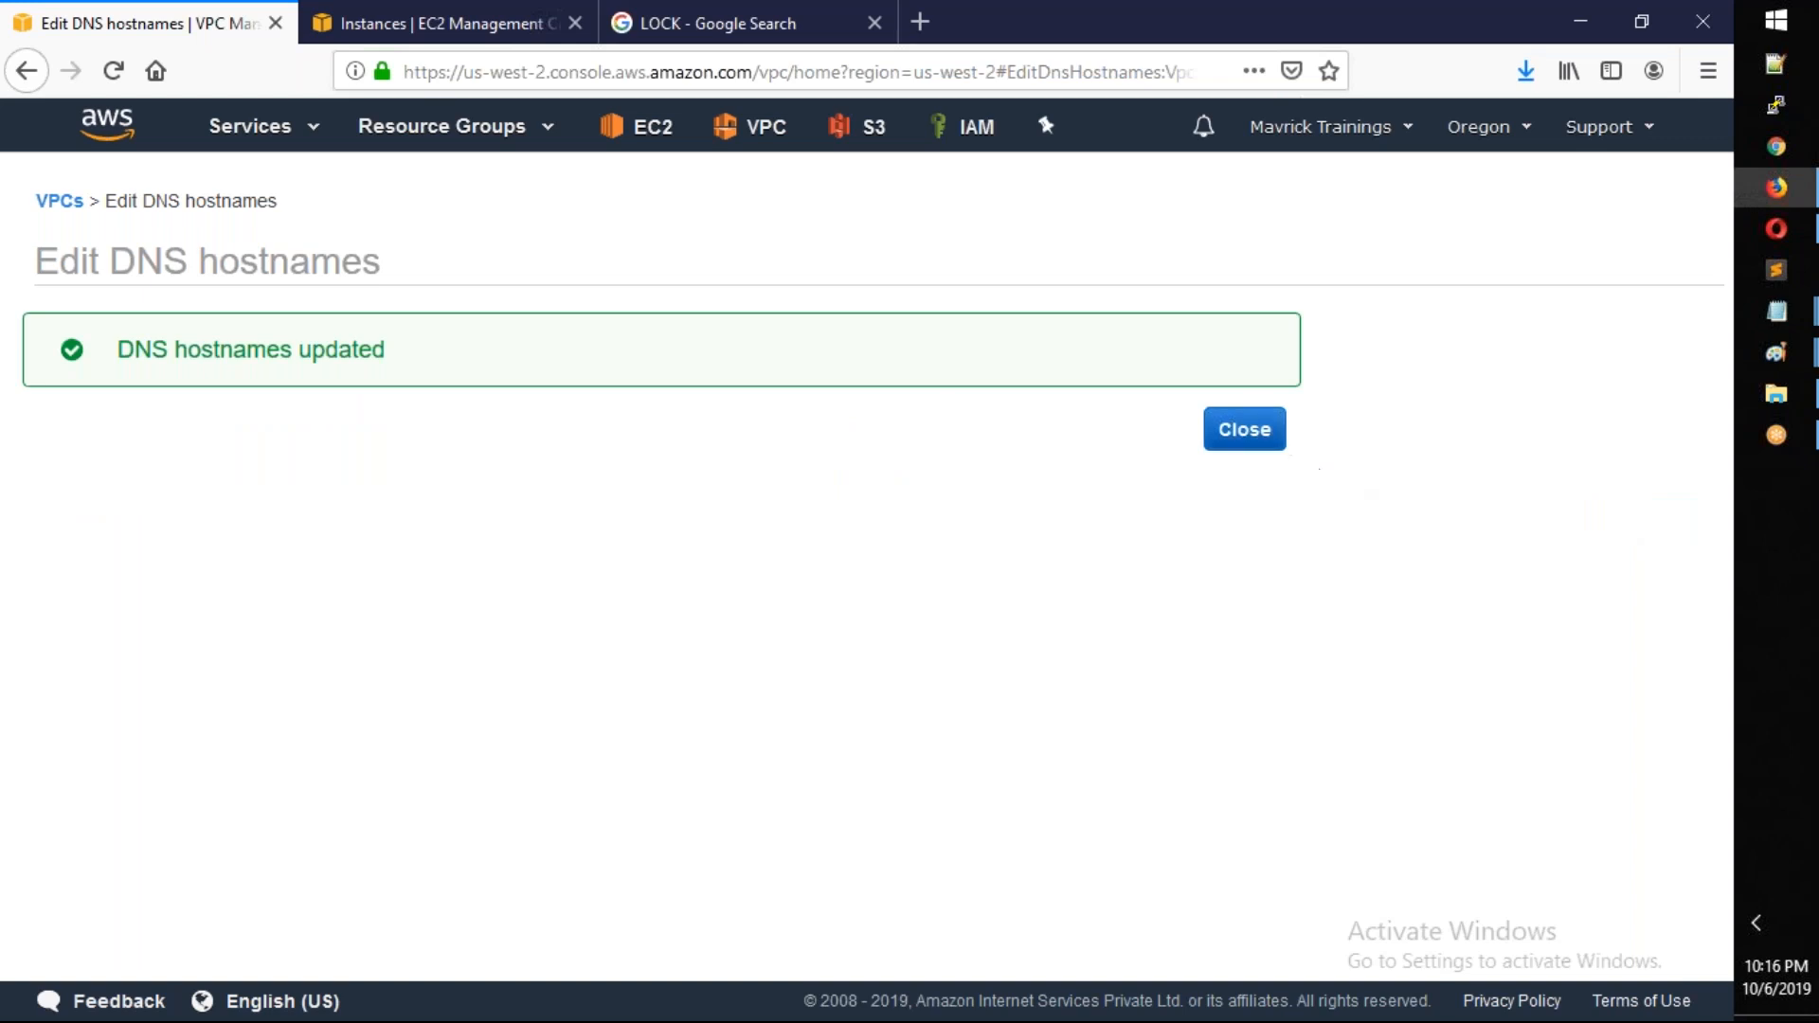
{"action": "left_click", "coordinate": [1278, 431]}
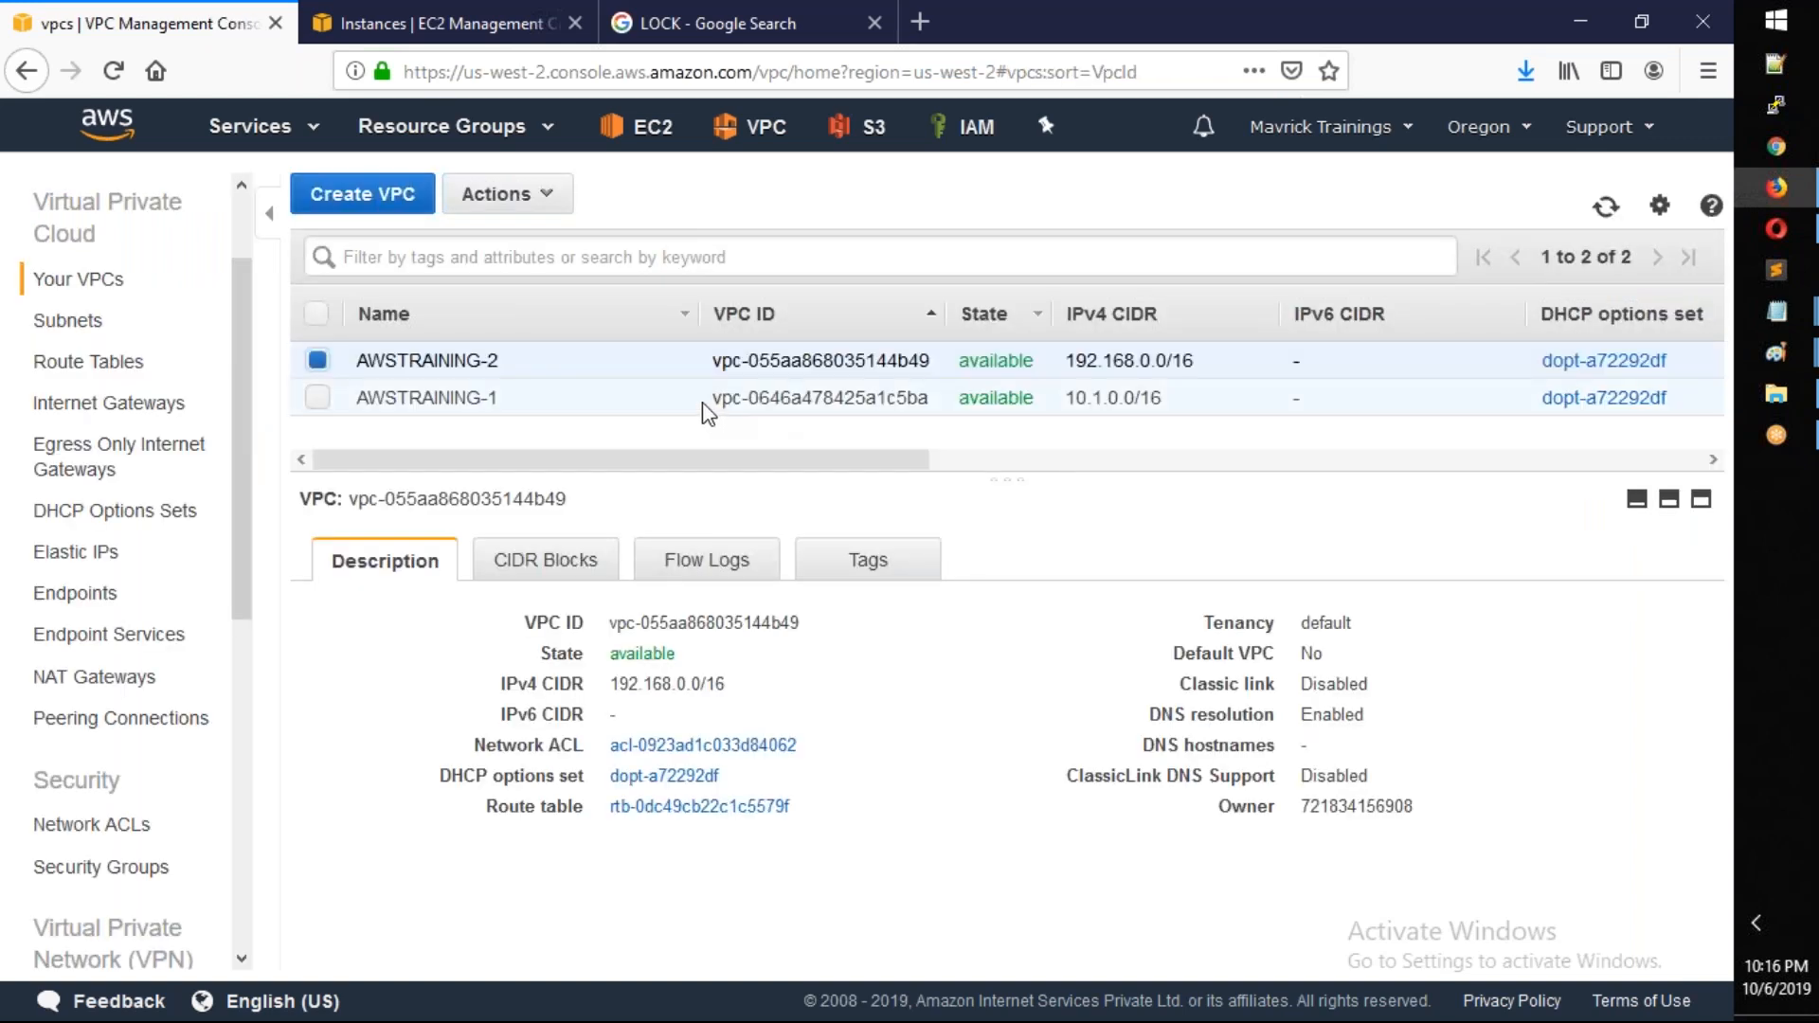
Enable DNS hostnames for the VPC AWSTRAINING-1 and return to the VPC list
{"action": "right_click", "coordinate": [701, 402]}
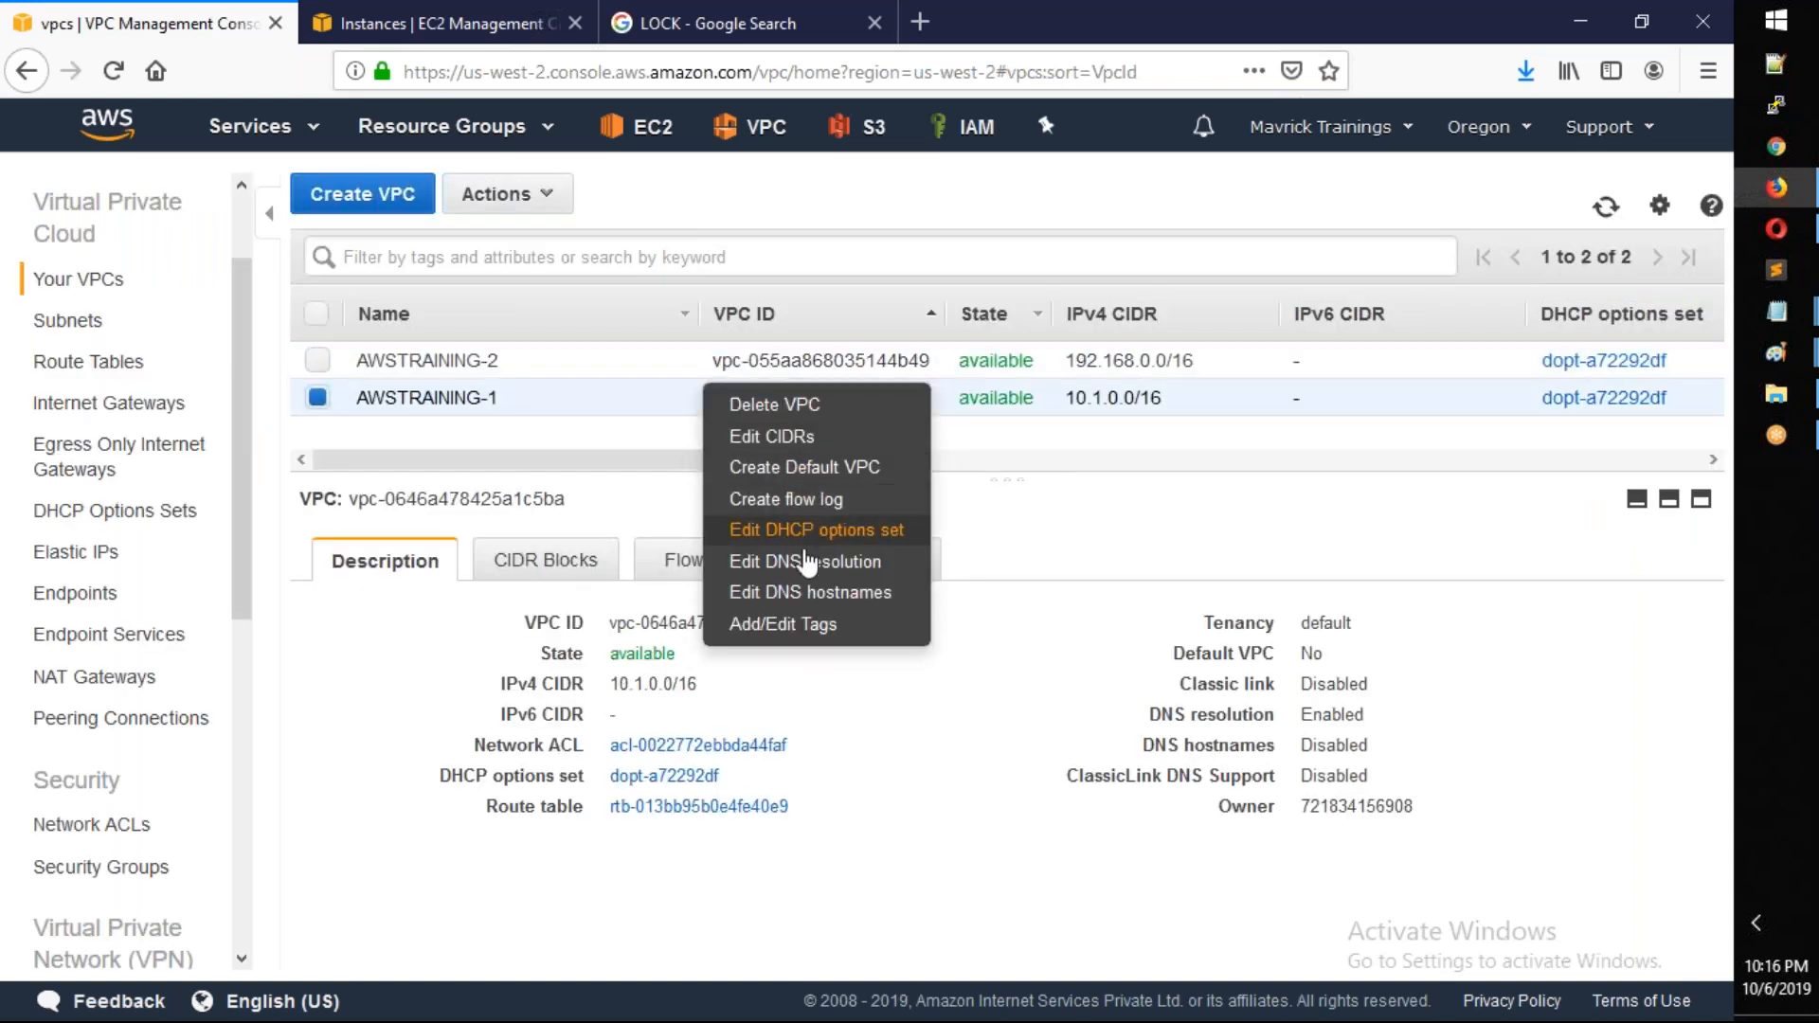
{"action": "left_click", "coordinate": [812, 593]}
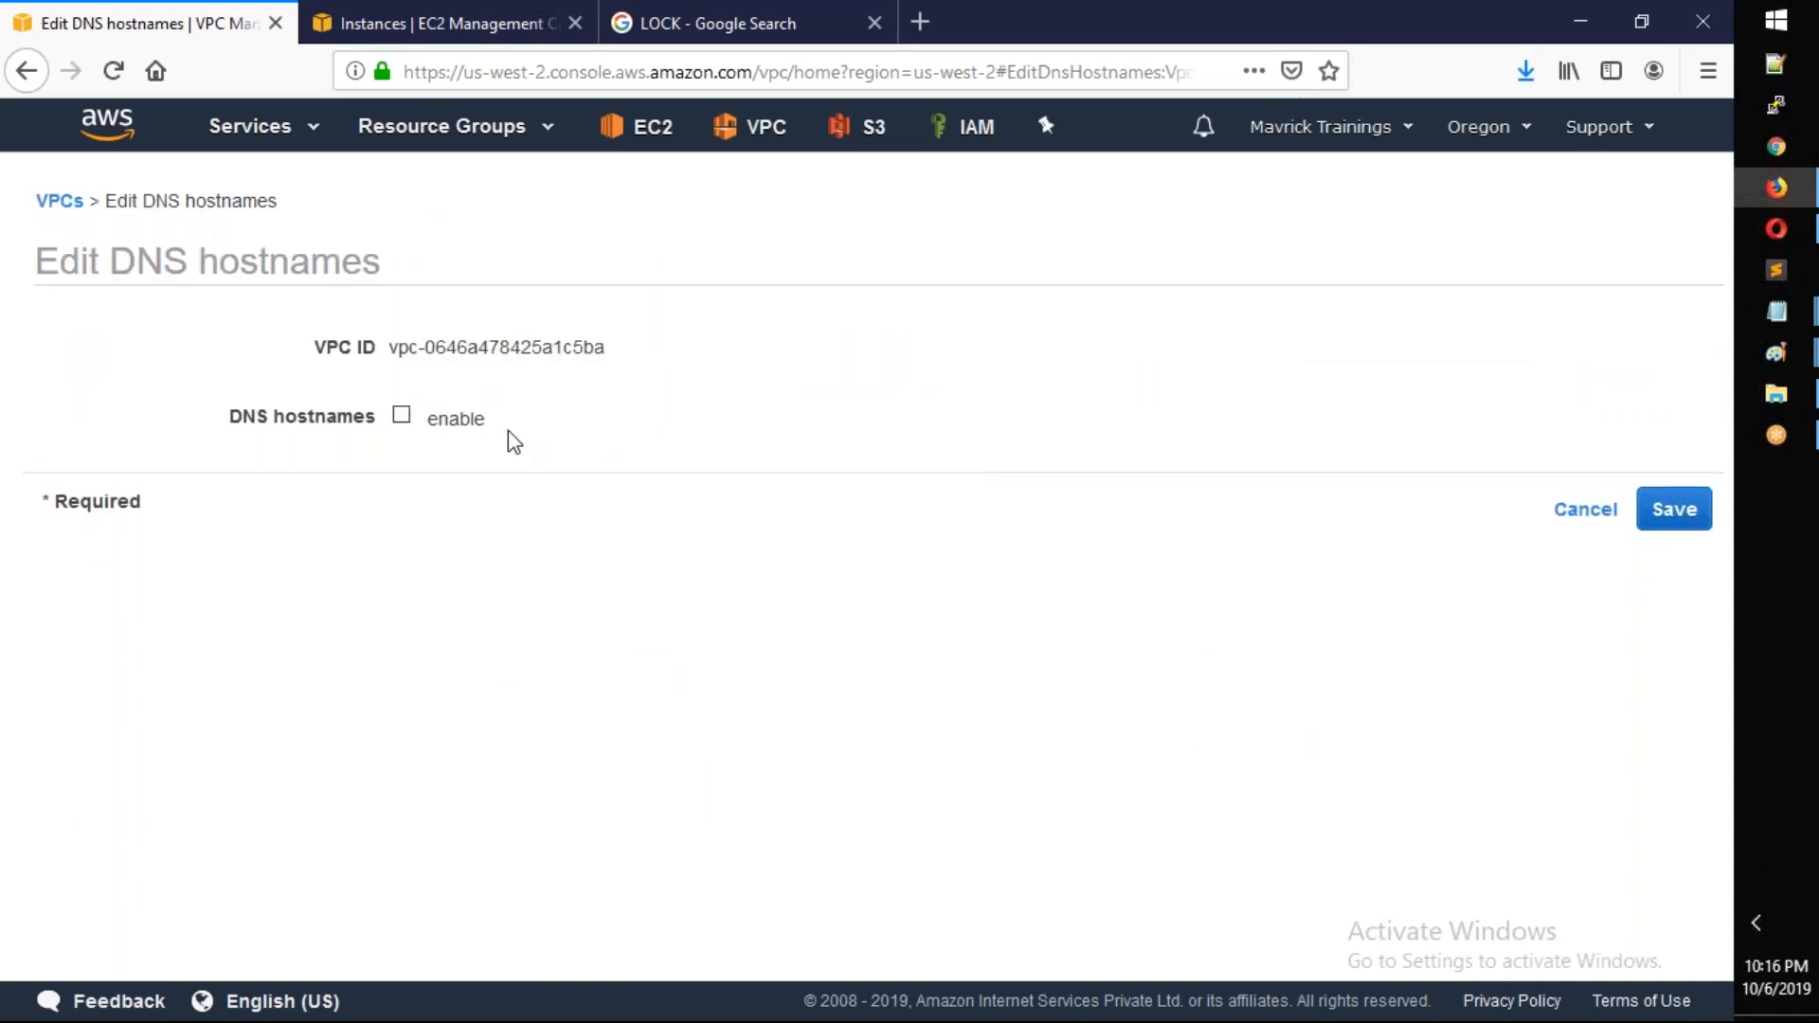
{"action": "left_click", "coordinate": [403, 416]}
{"action": "left_click", "coordinate": [1675, 519]}
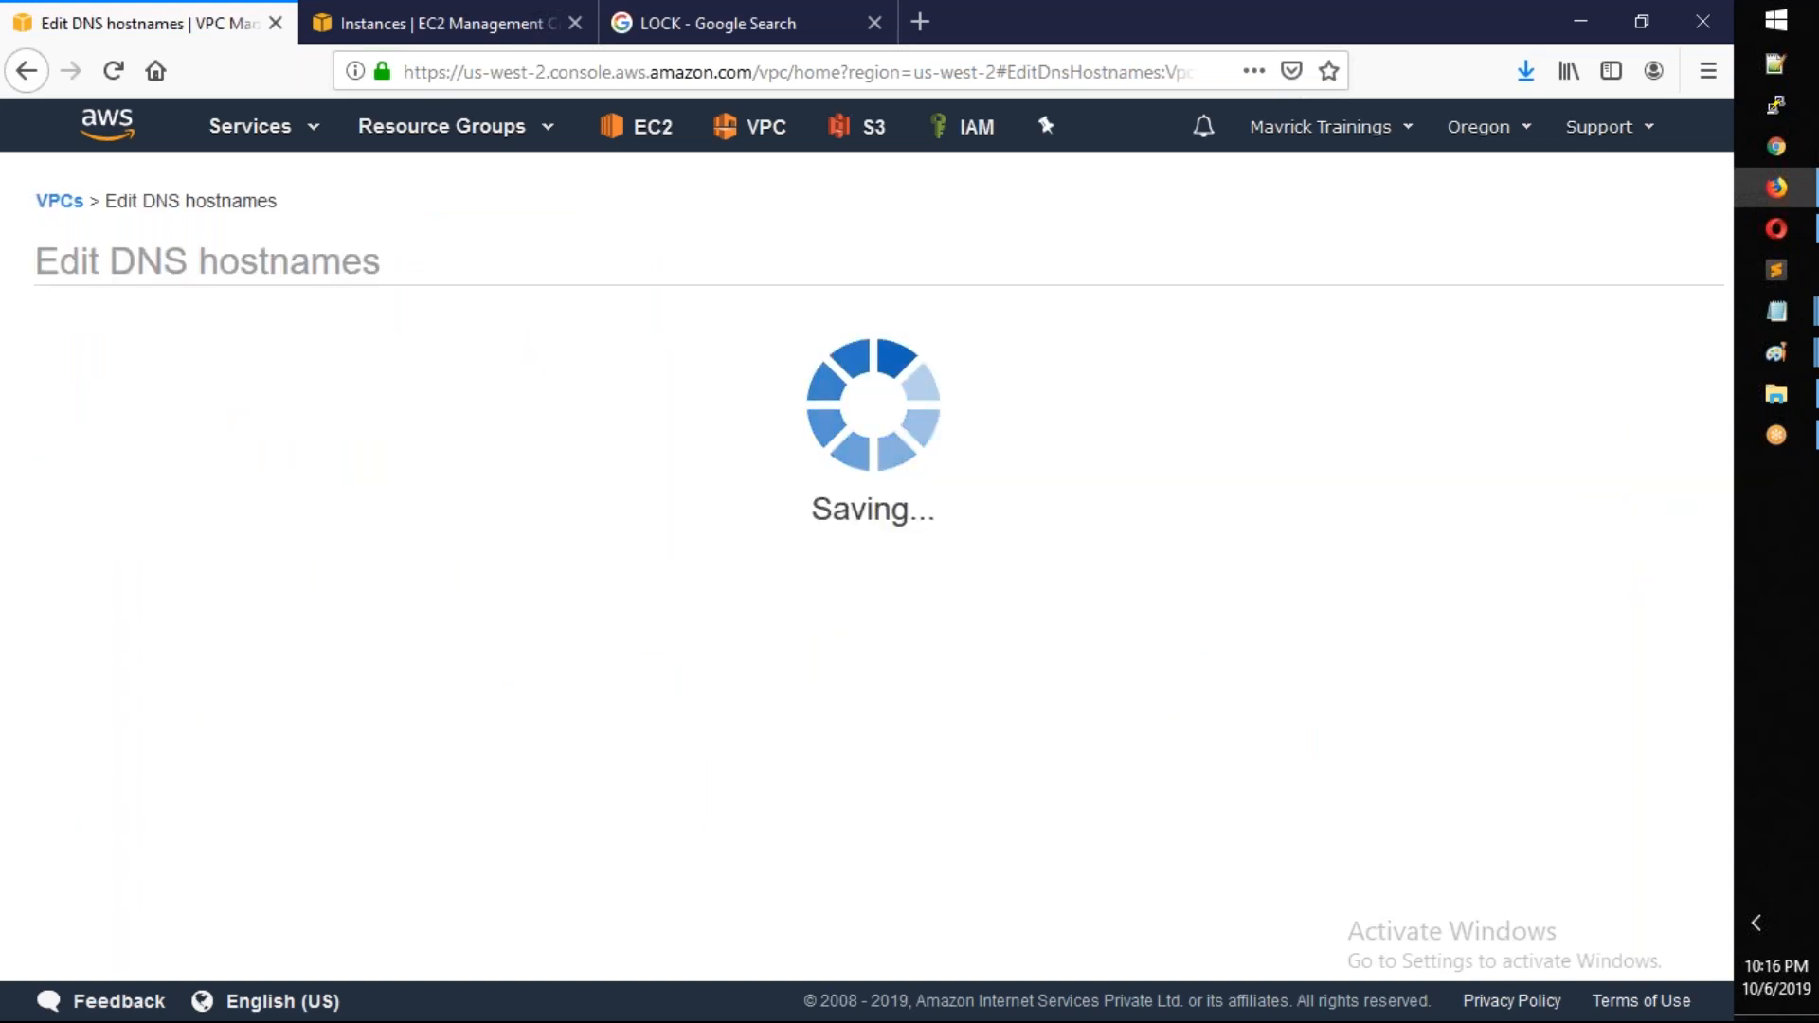
{"action": "left_click", "coordinate": [1267, 445]}
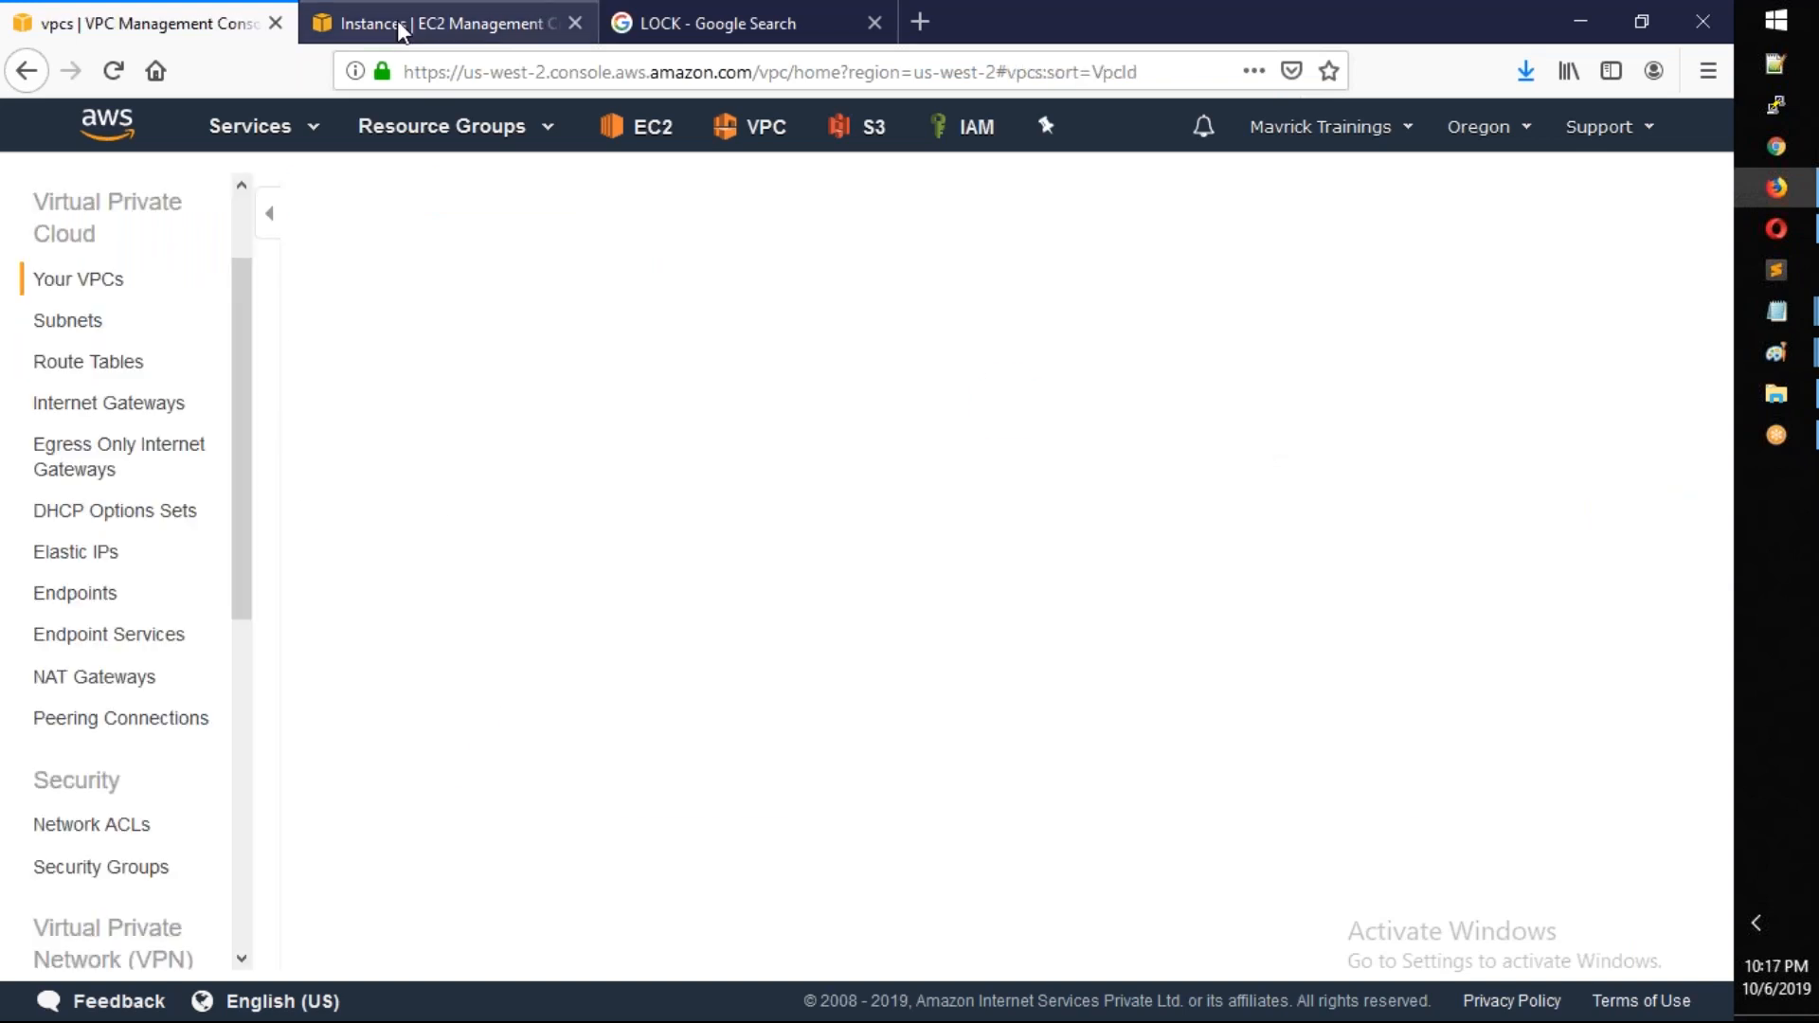
Refresh the EC2 instances list and select all four servers to check their public DNS names
{"action": "left_click", "coordinate": [398, 26]}
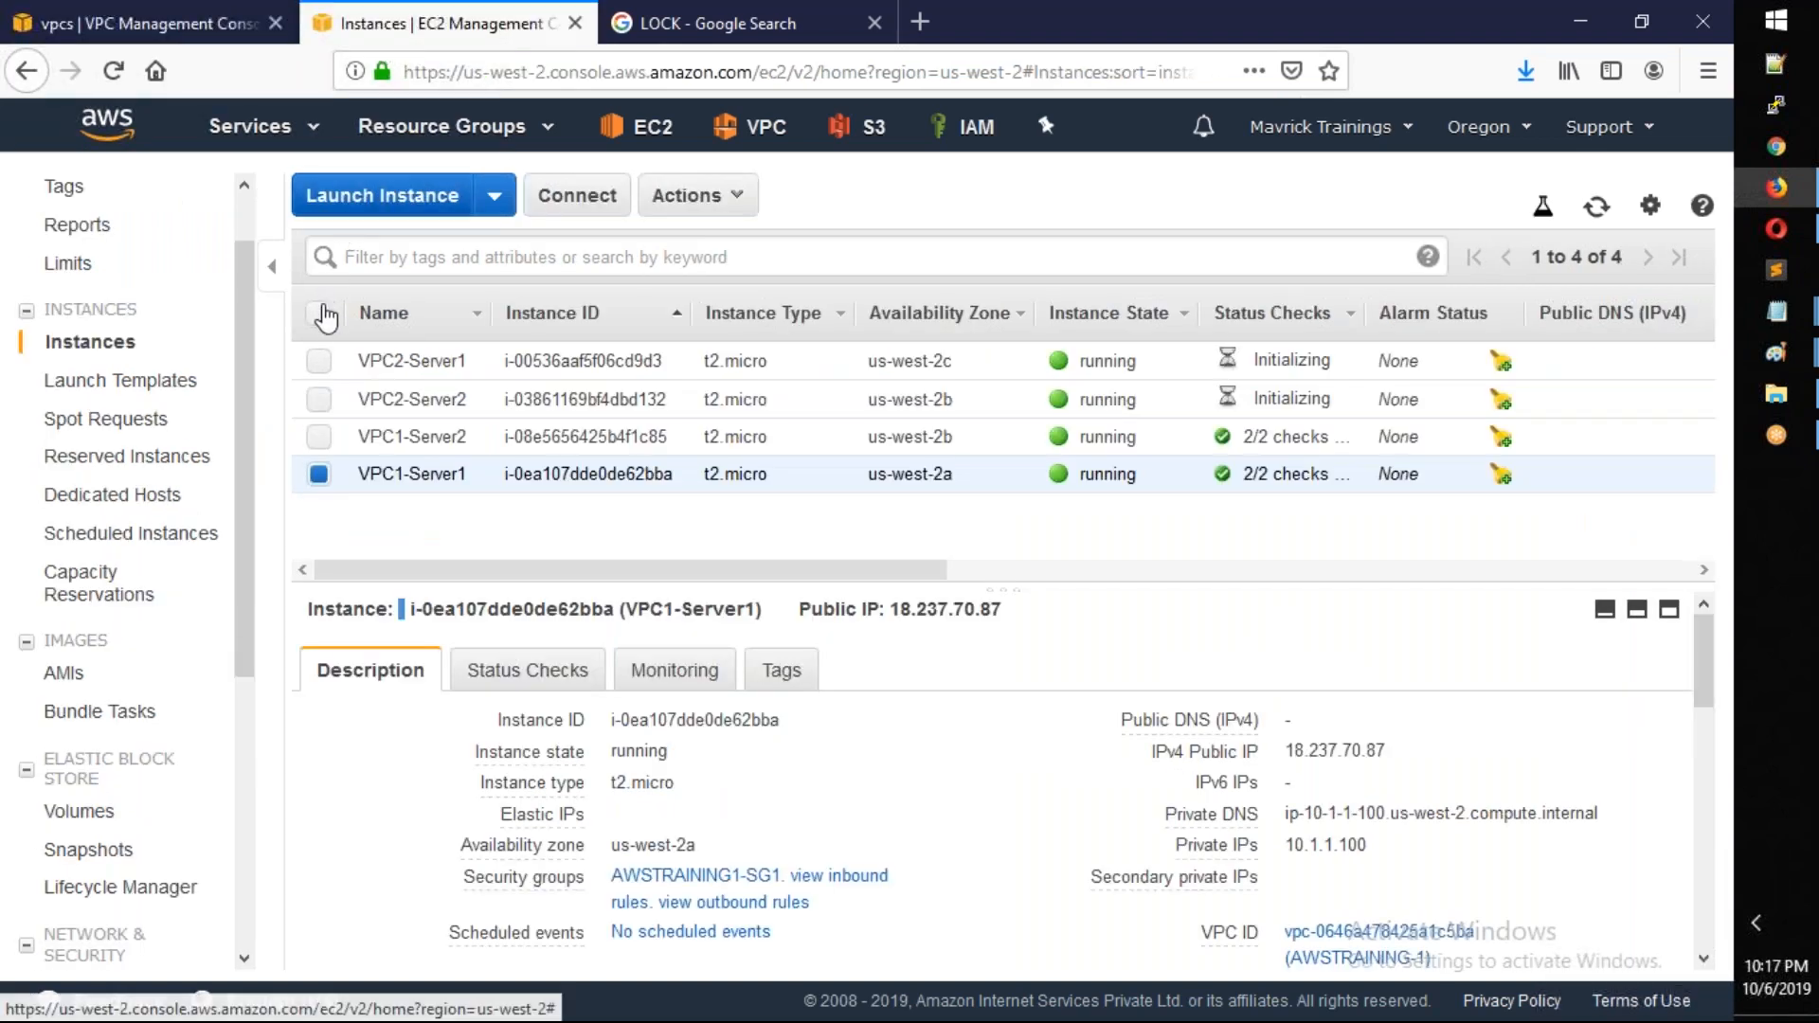
{"action": "left_click", "coordinate": [1596, 207]}
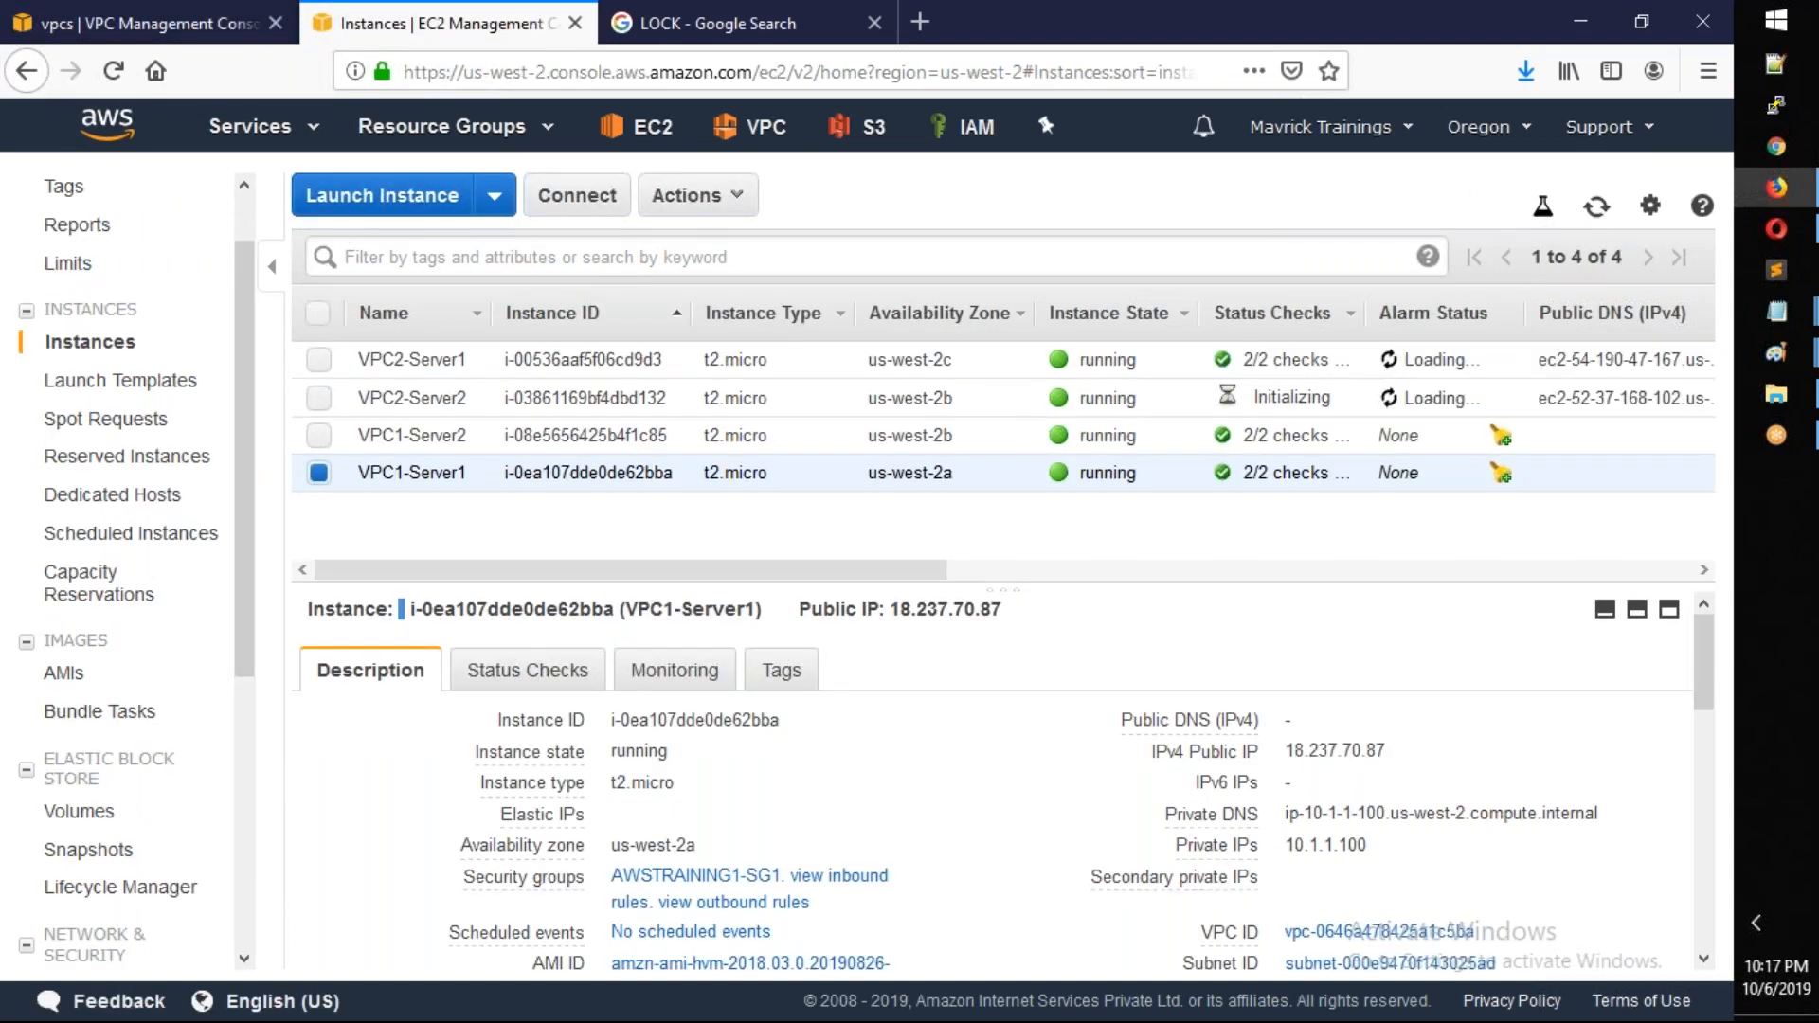
{"action": "left_click", "coordinate": [317, 313]}
{"action": "left_click", "coordinate": [1594, 207]}
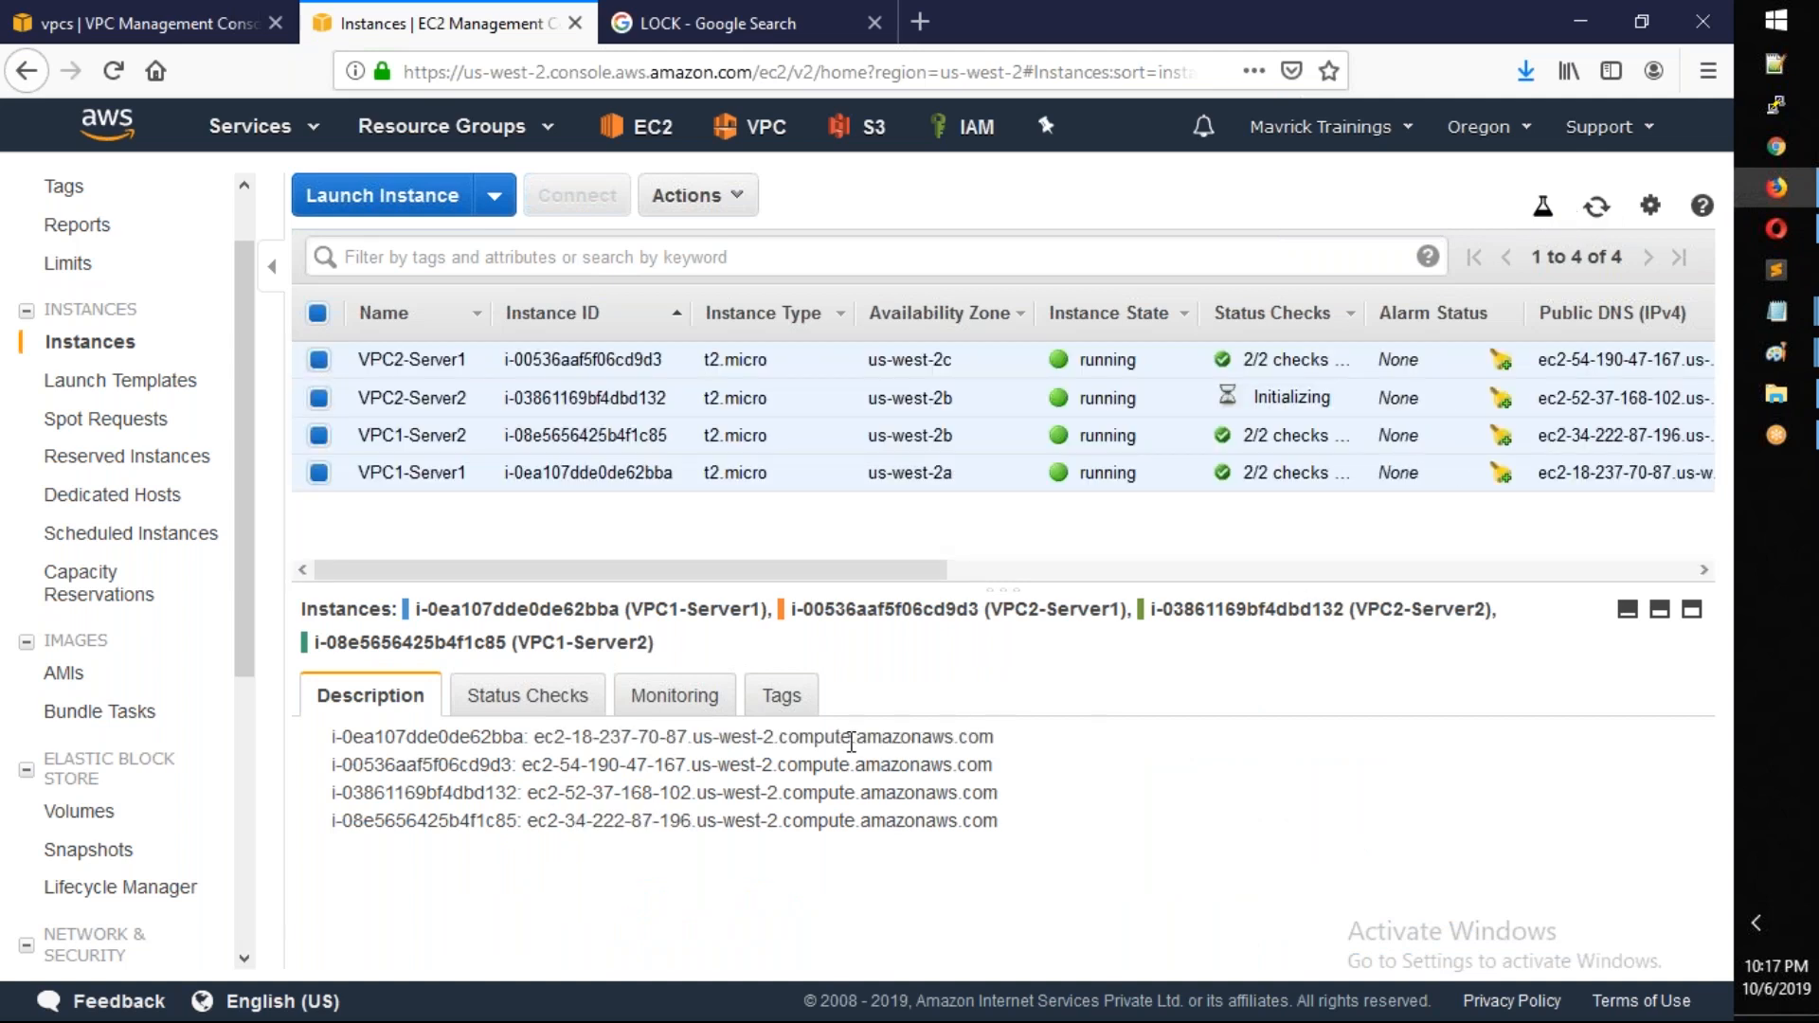
{"action": "left_click_drag", "start_coordinate": [1018, 834], "coordinate": [697, 794]}
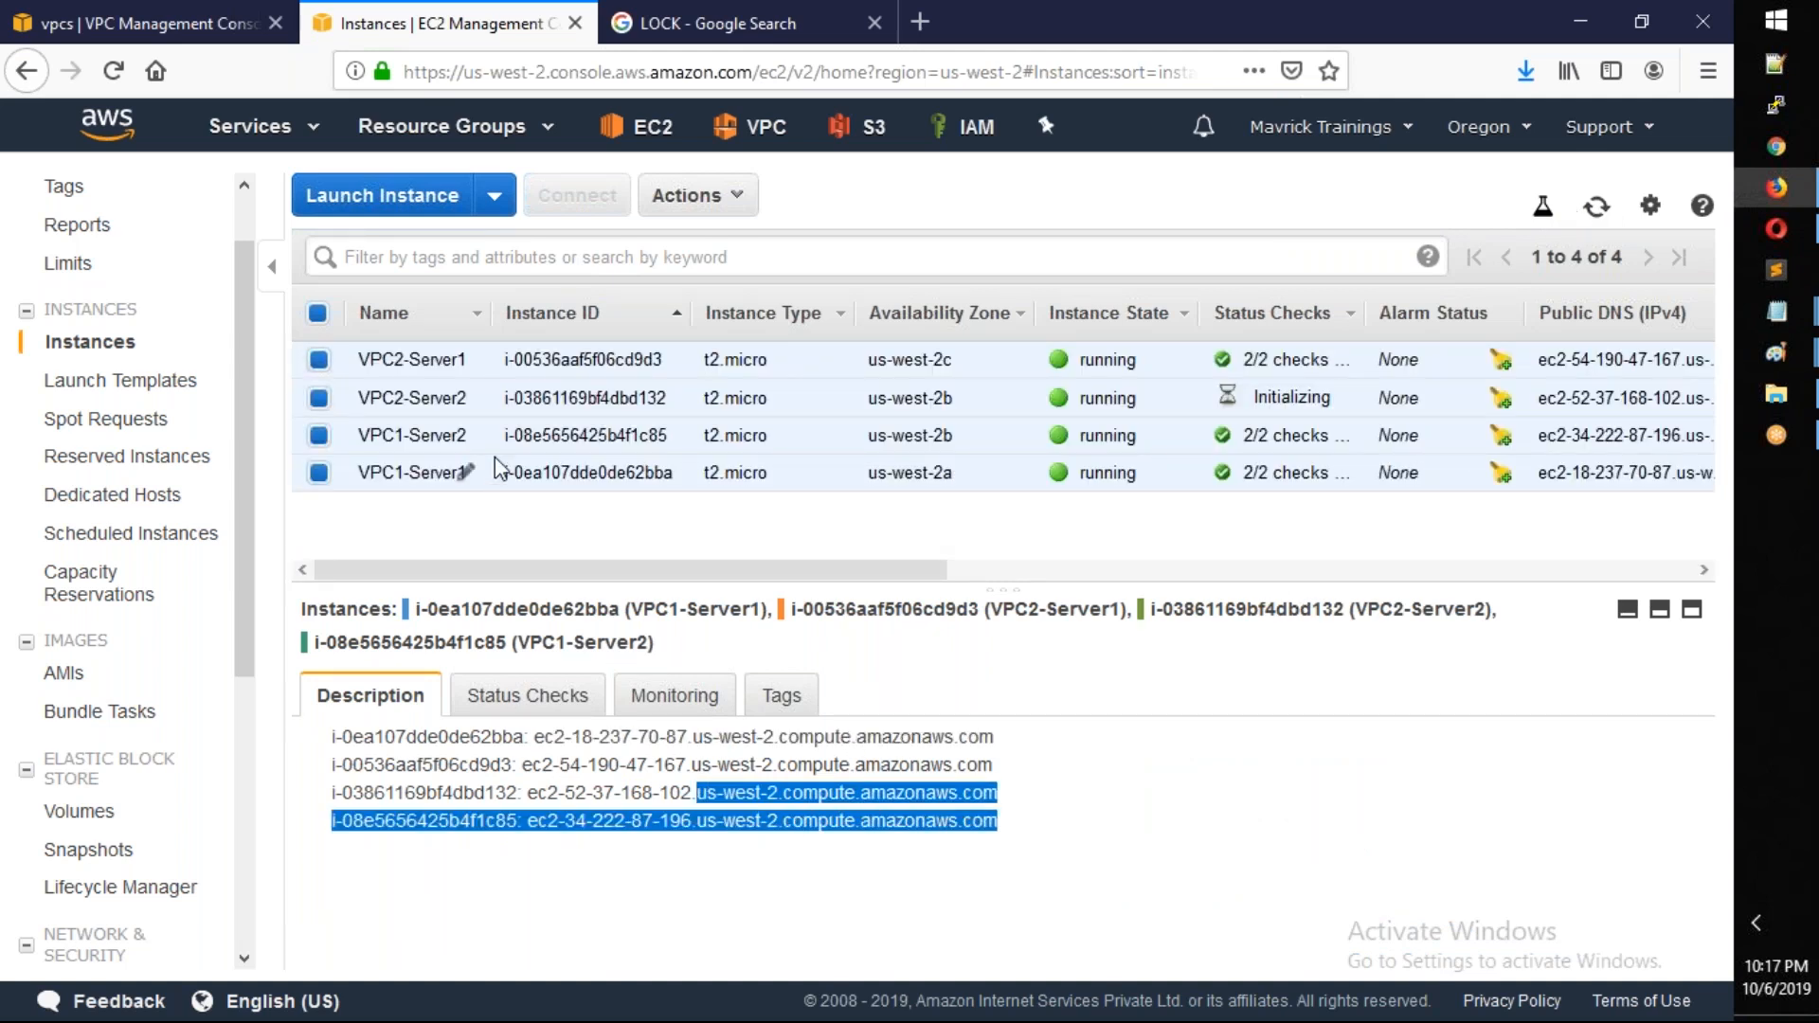
Go through the individual server details and copy the public DNS name of VPC1-Server1
{"action": "left_click", "coordinate": [1058, 354]}
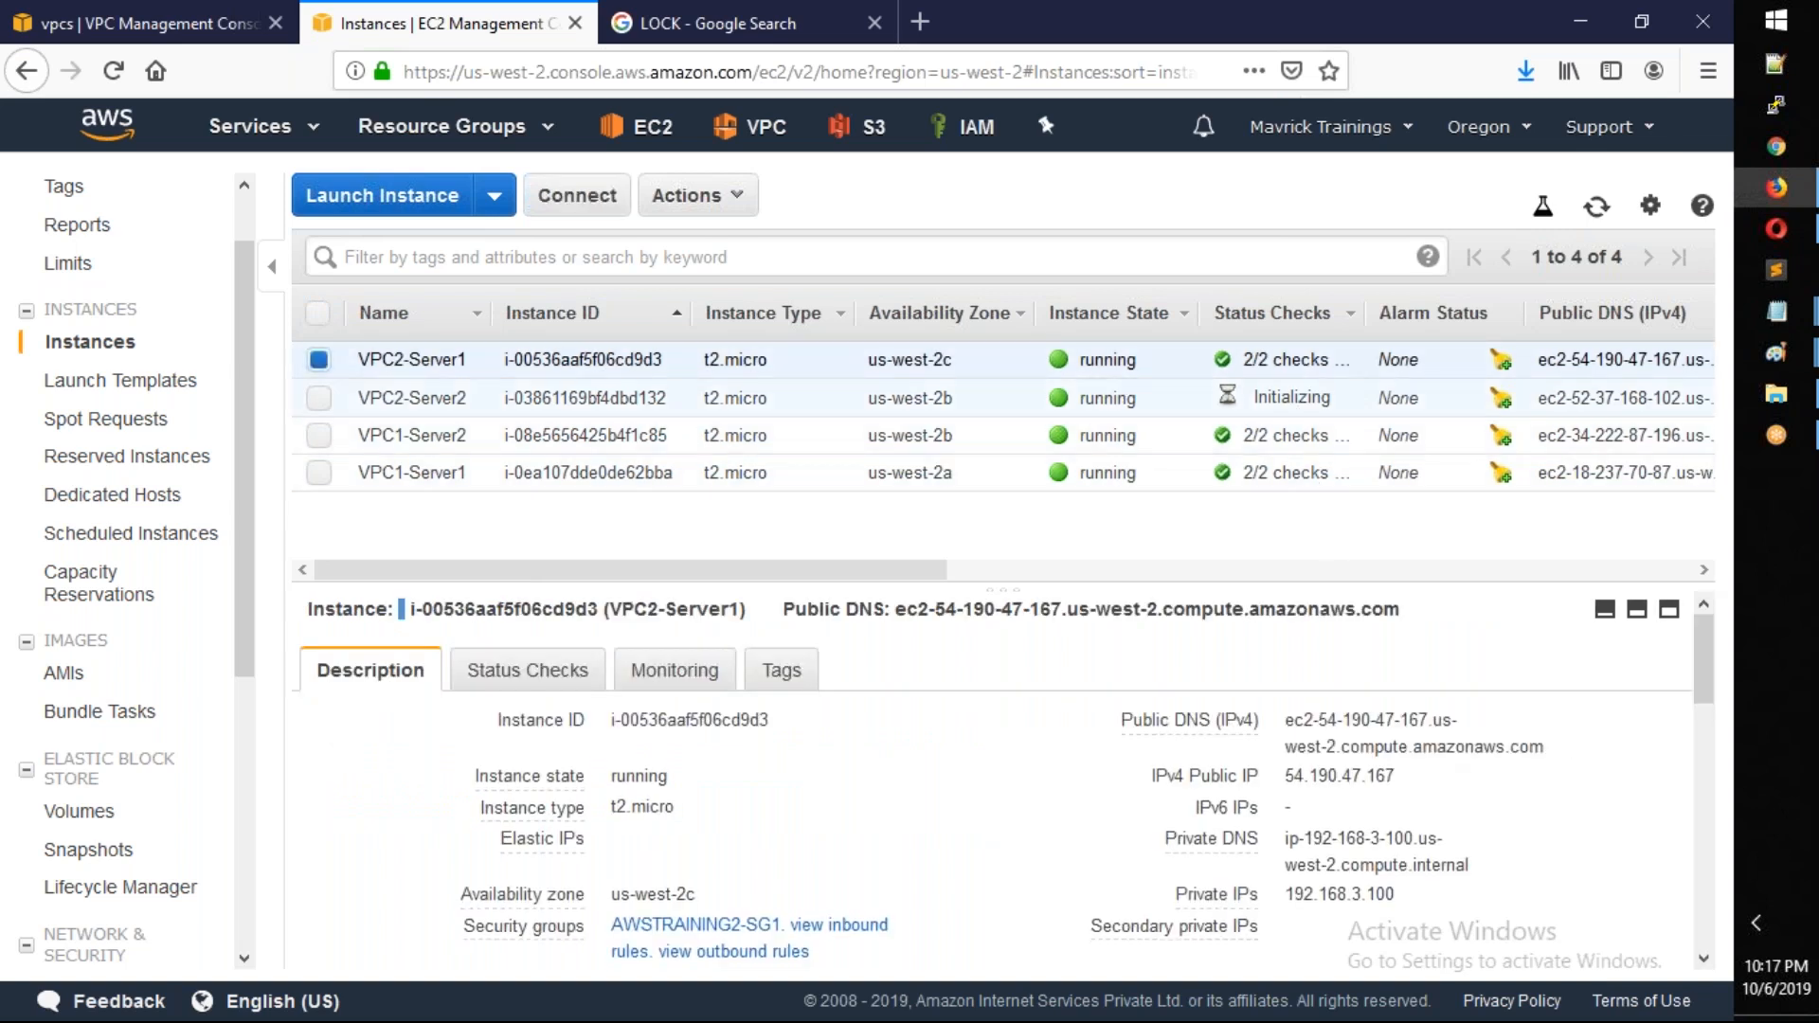
{"action": "left_click", "coordinate": [1293, 415]}
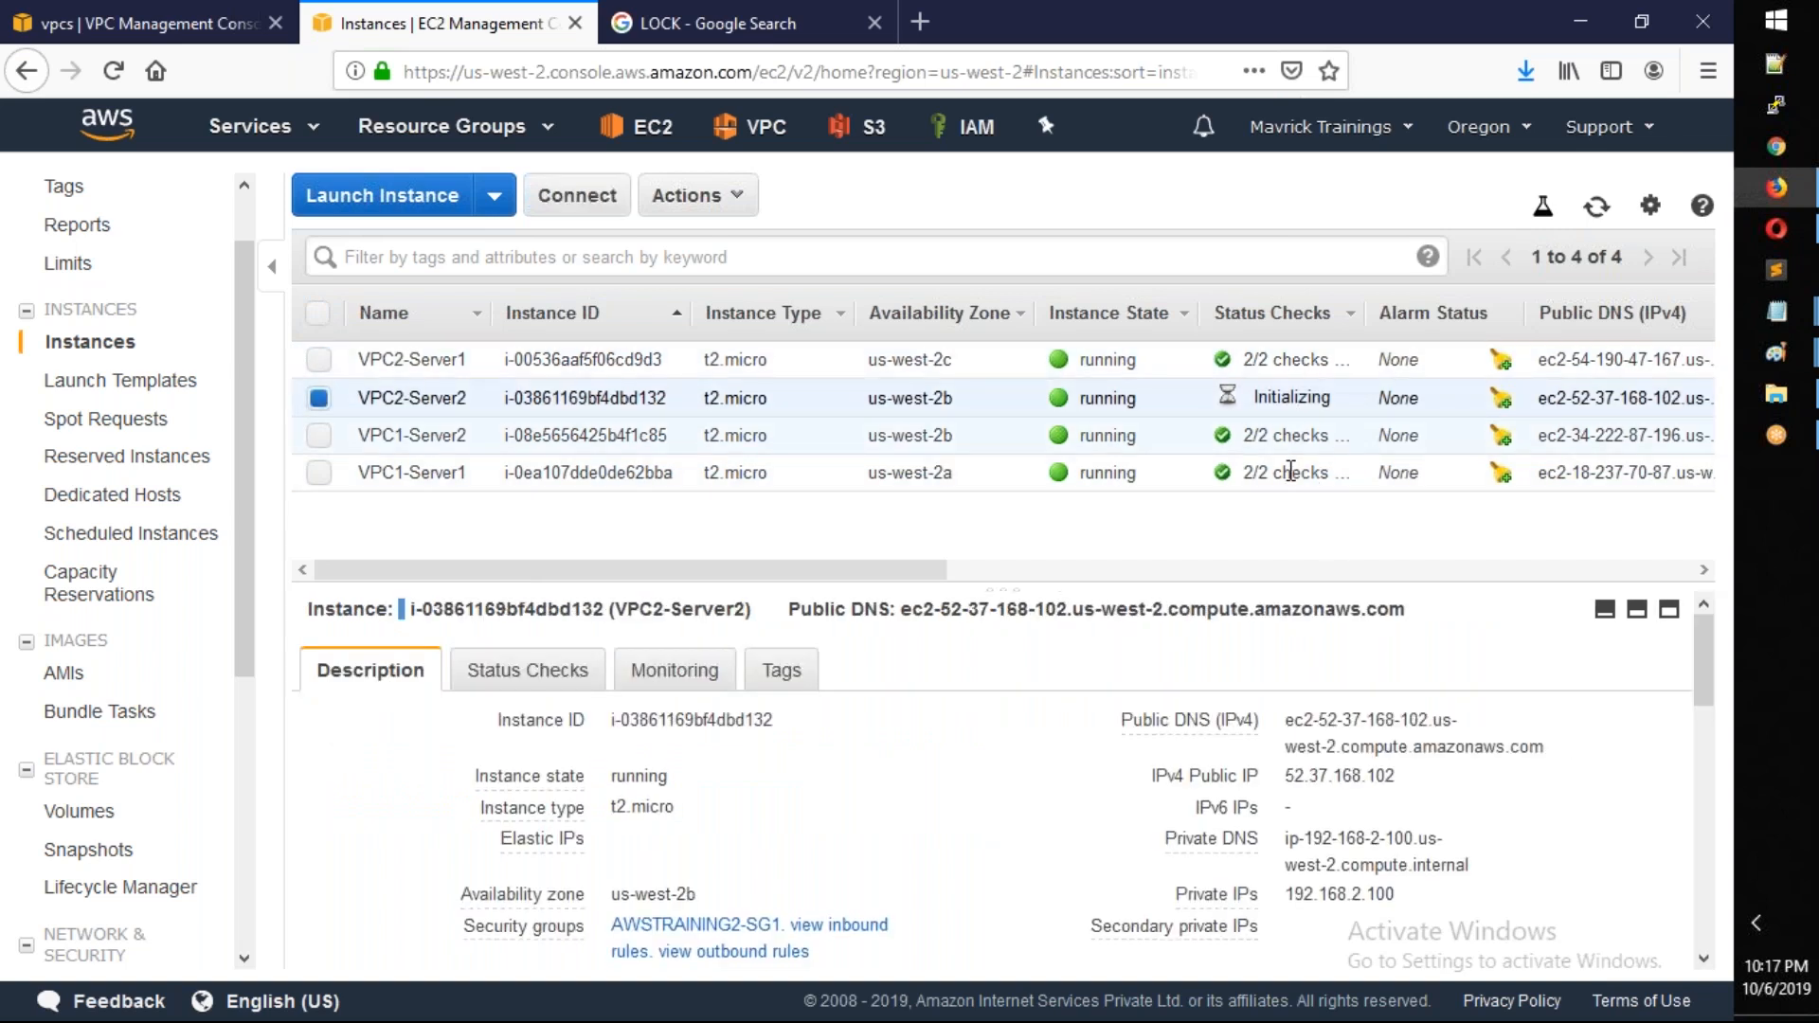
{"action": "key", "text": "Down"}
{"action": "key", "text": "Down"}
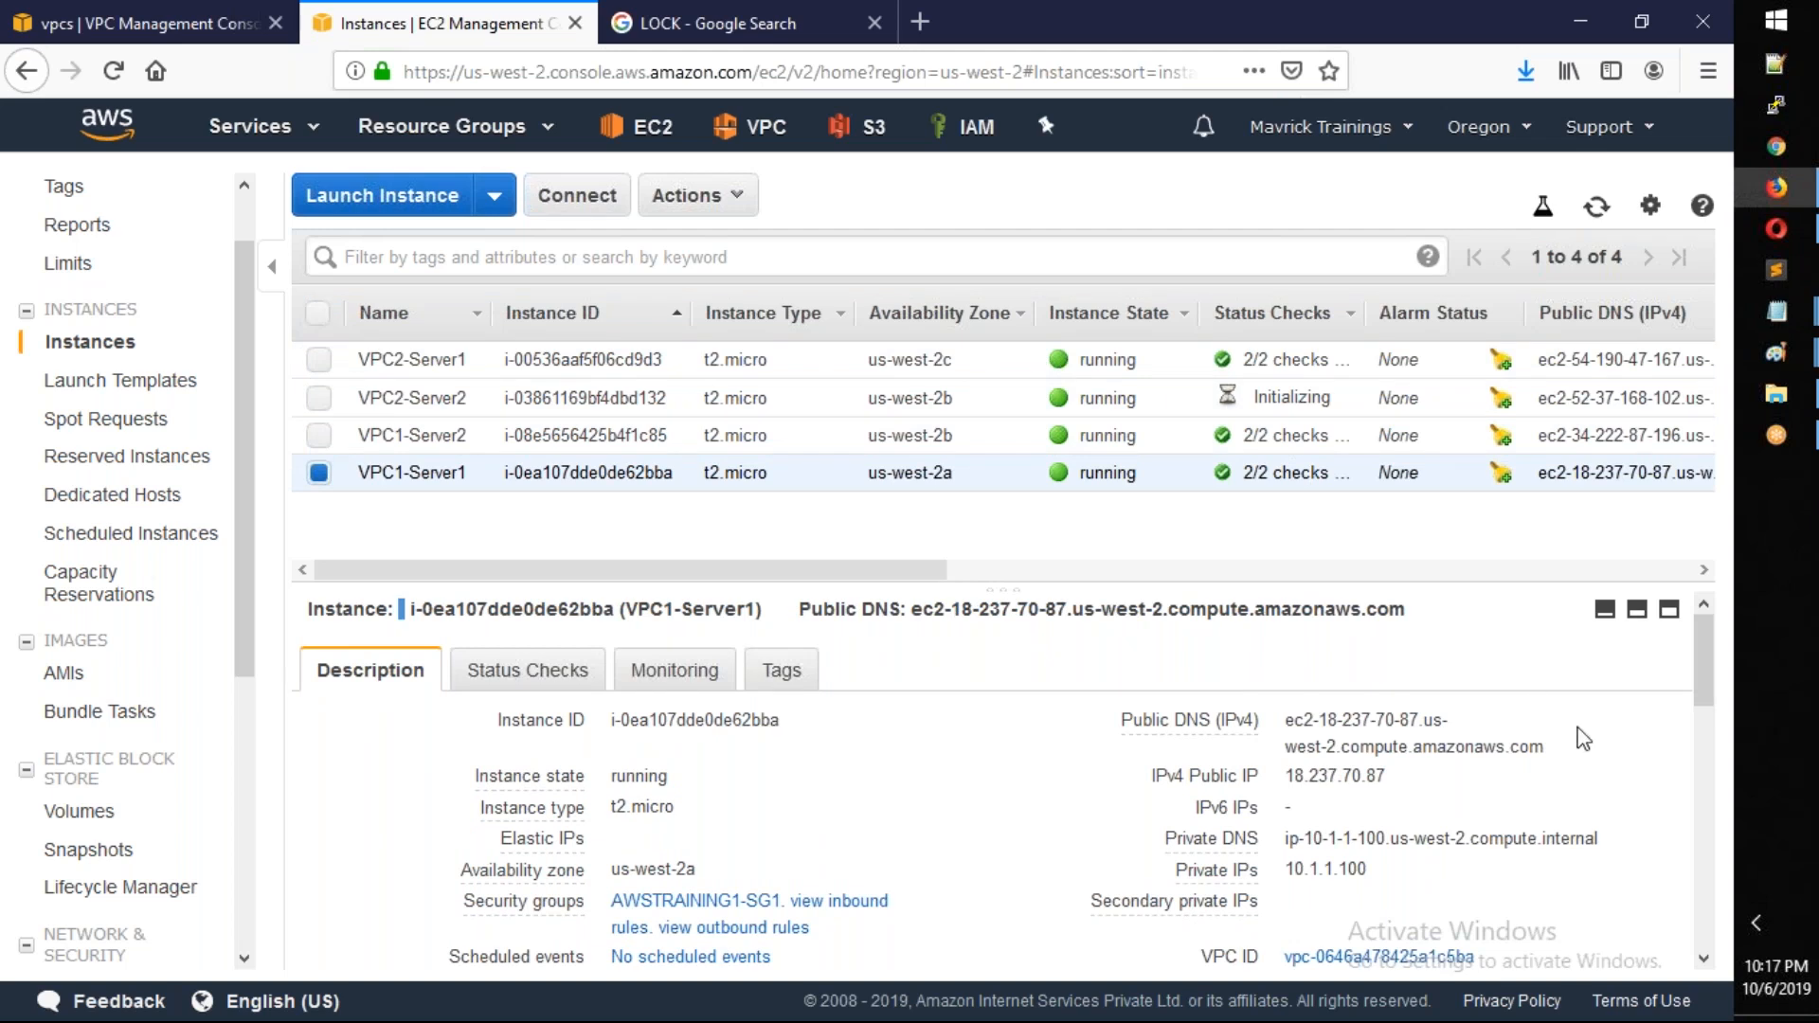
{"action": "mouse_move", "coordinate": [1552, 748]}
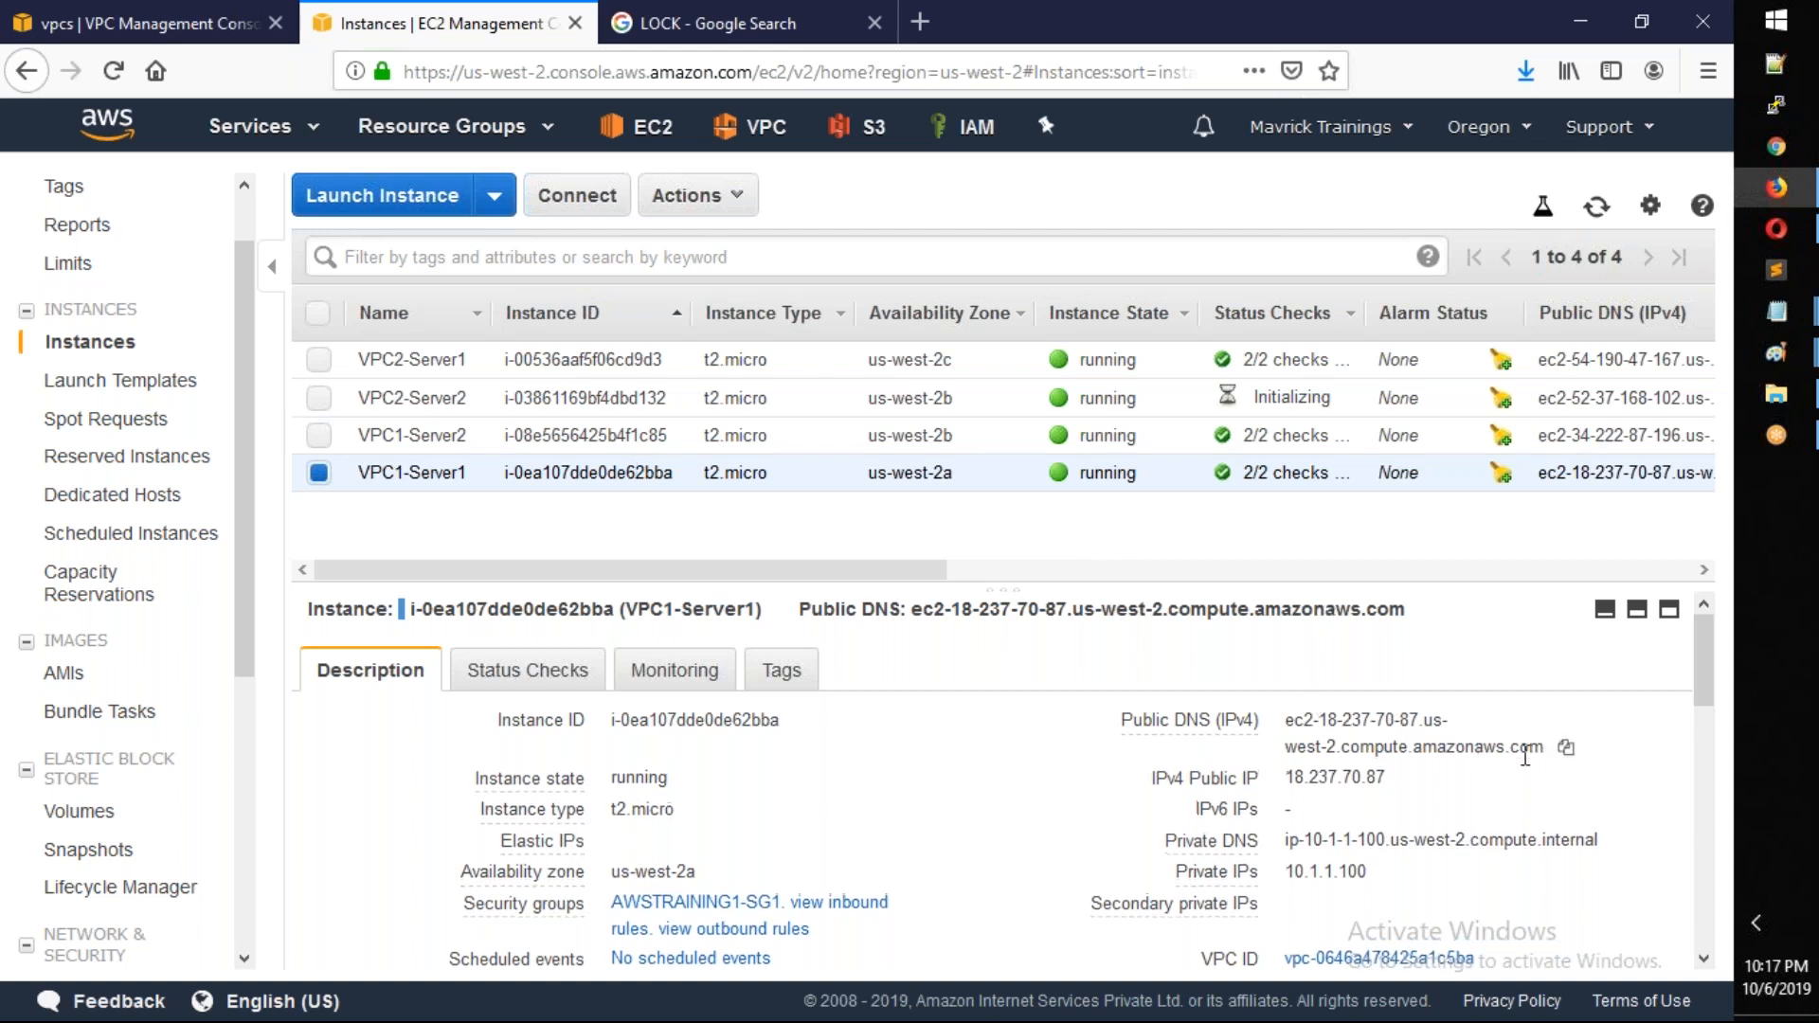
{"action": "left_click", "coordinate": [1566, 748]}
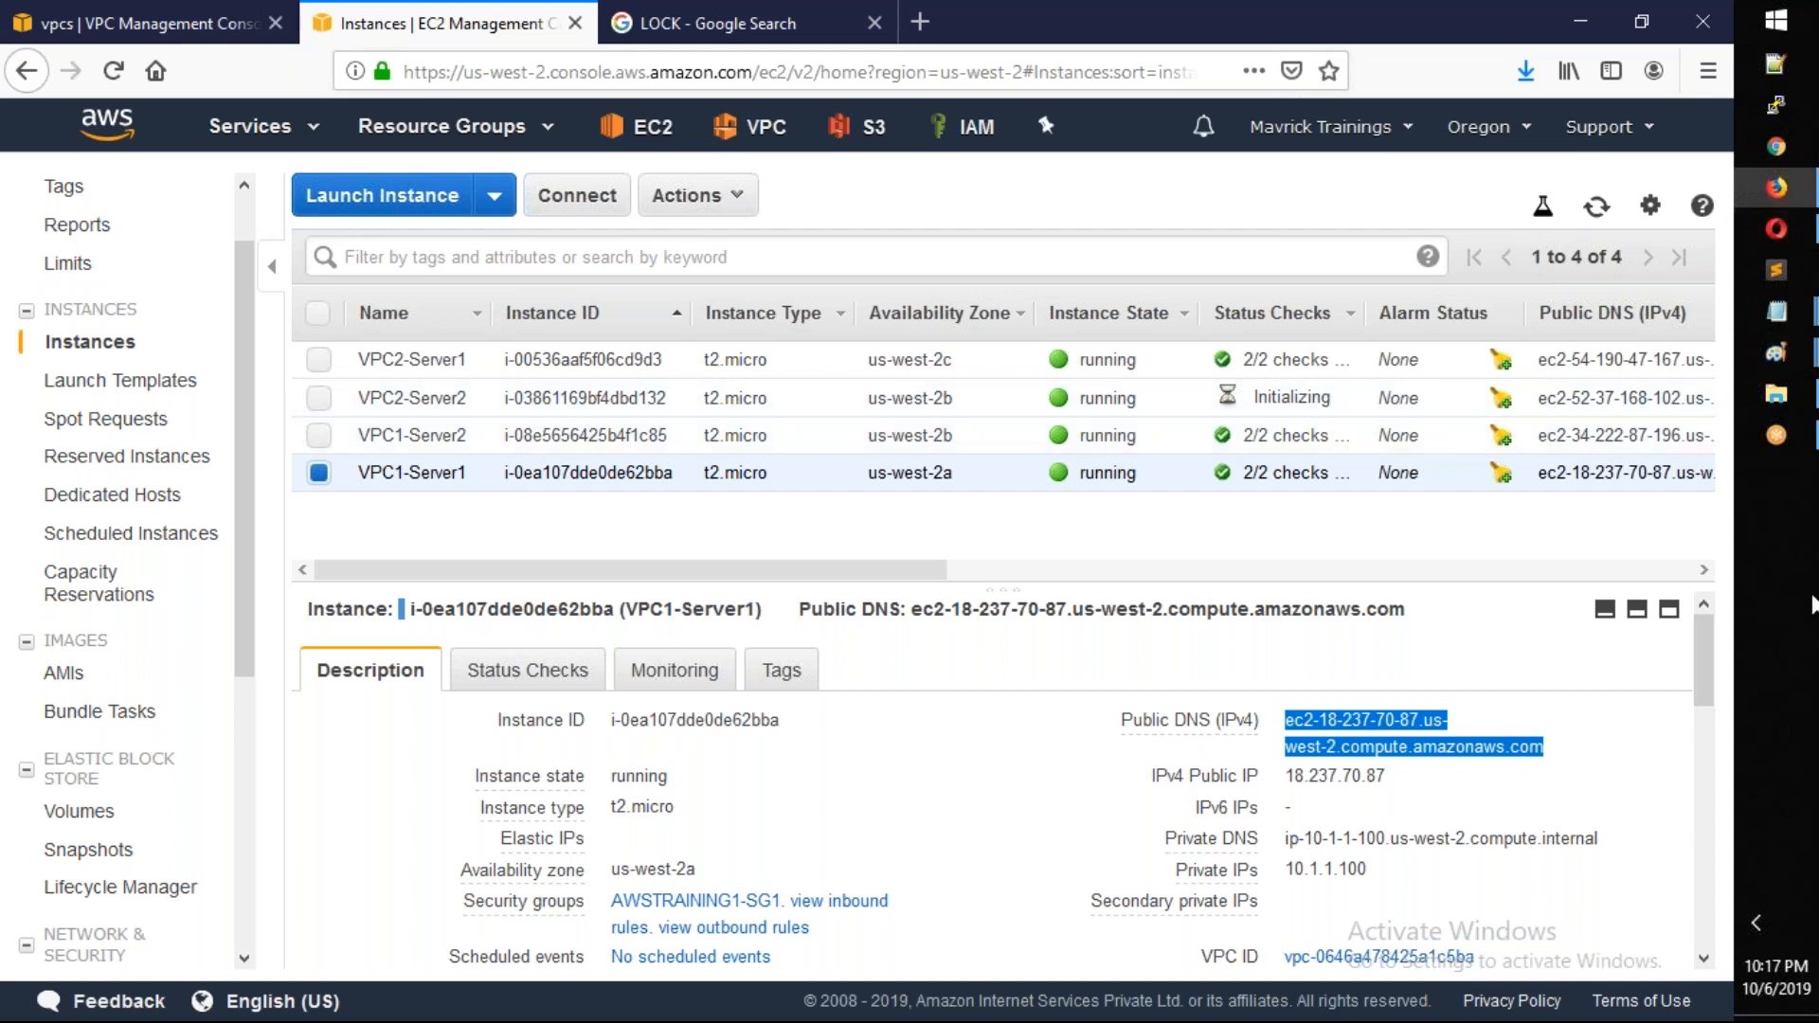
Switch to PuTTY and try to connect to VPC1-Server1 by its copied public DNS name, using the saved ec2-user@ session
{"action": "left_click", "coordinate": [1780, 108]}
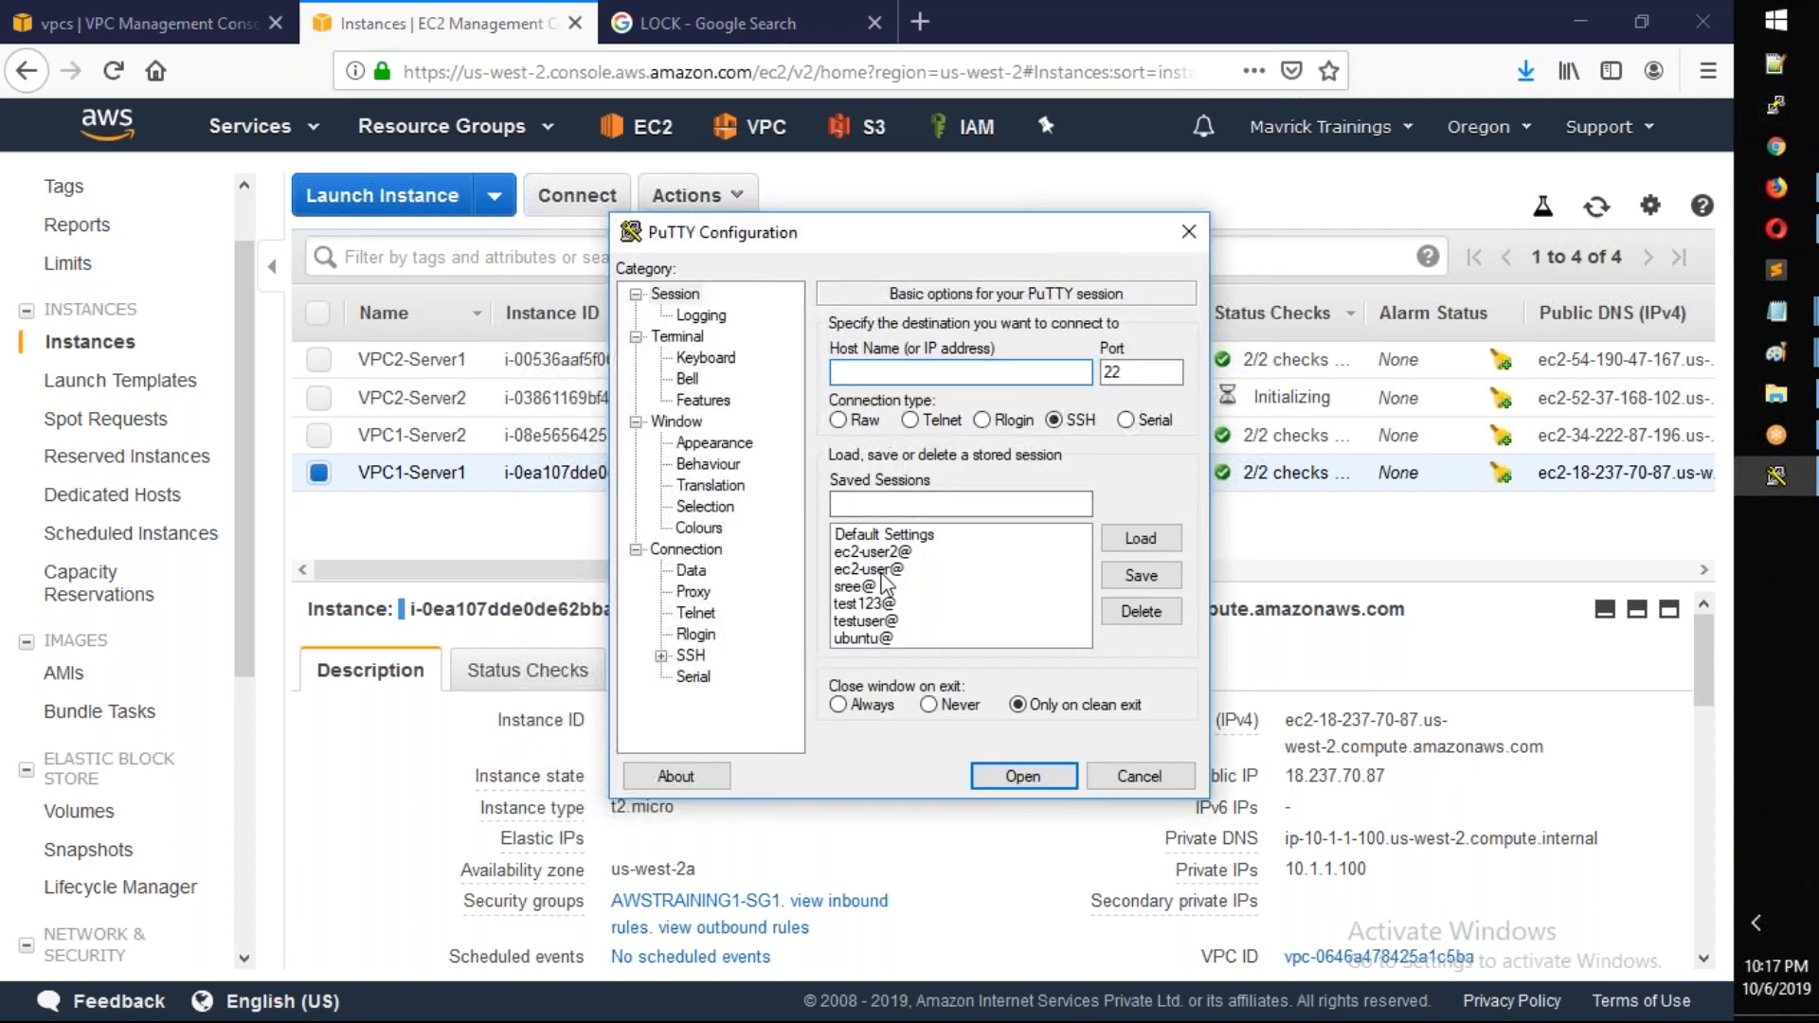
{"action": "left_click", "coordinate": [882, 569]}
{"action": "left_click", "coordinate": [1173, 540]}
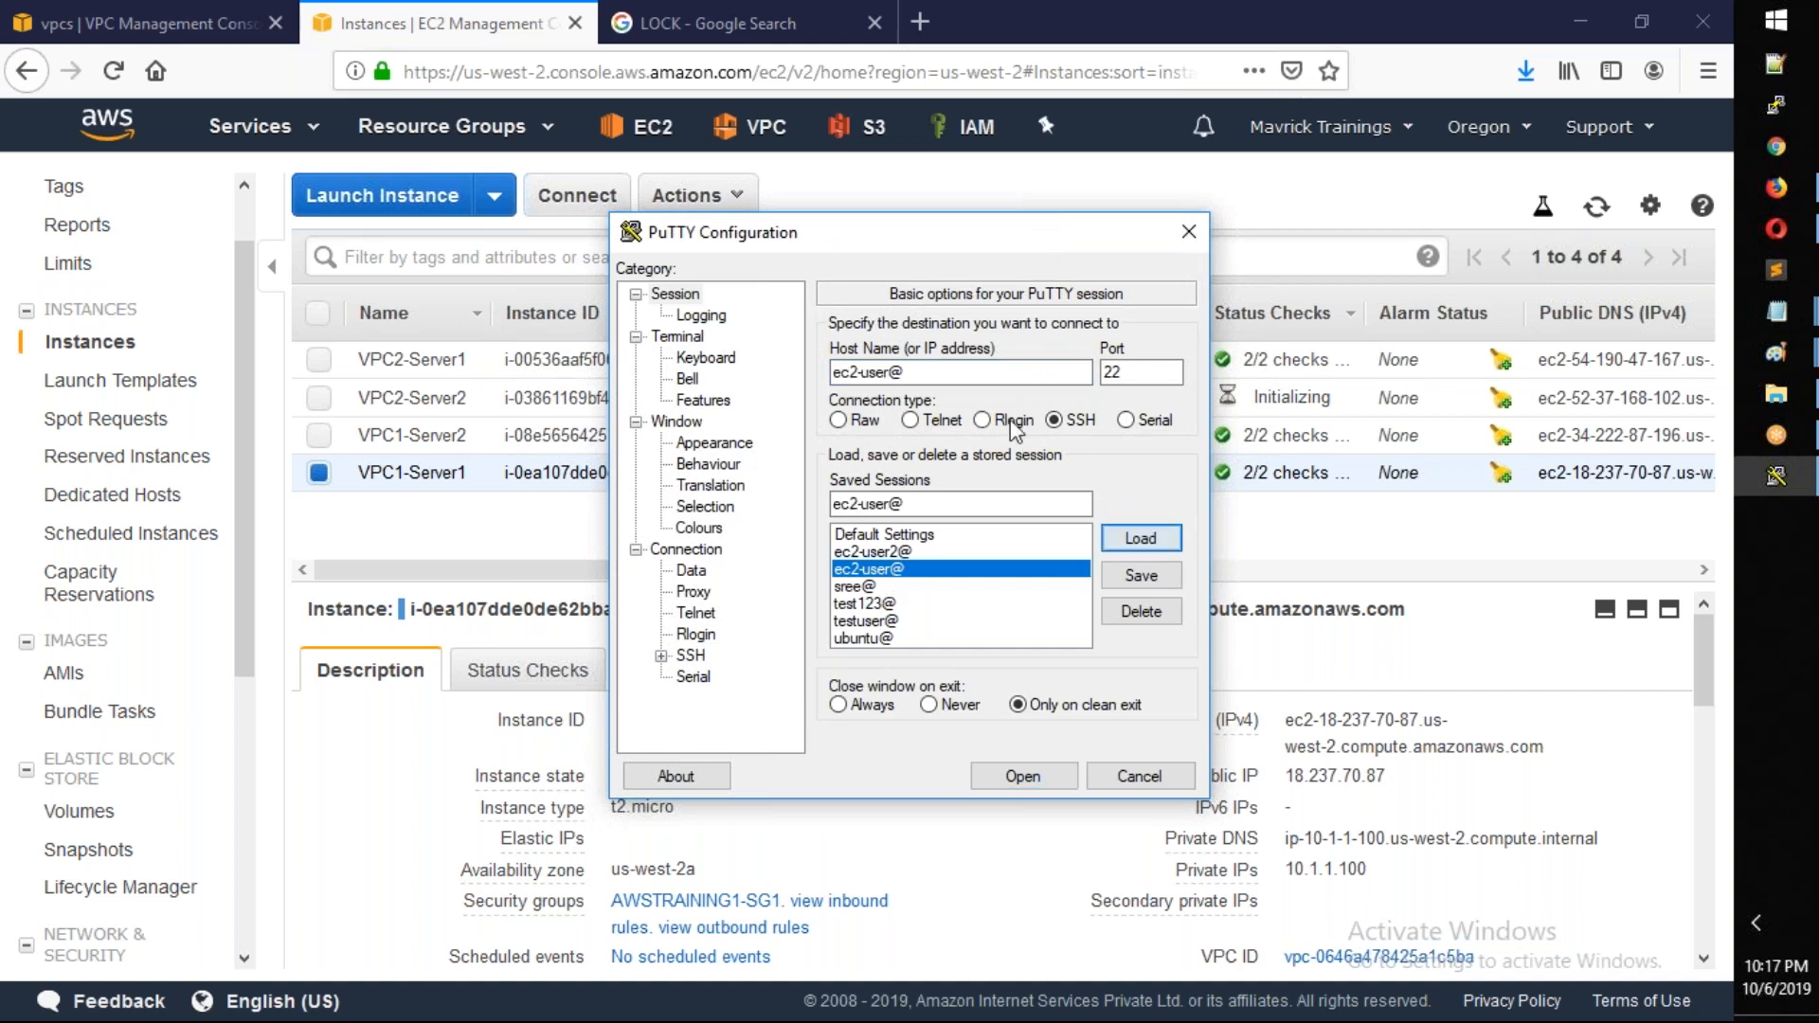
{"action": "left_click", "coordinate": [1021, 375]}
{"action": "key", "text": "ctrl+v"}
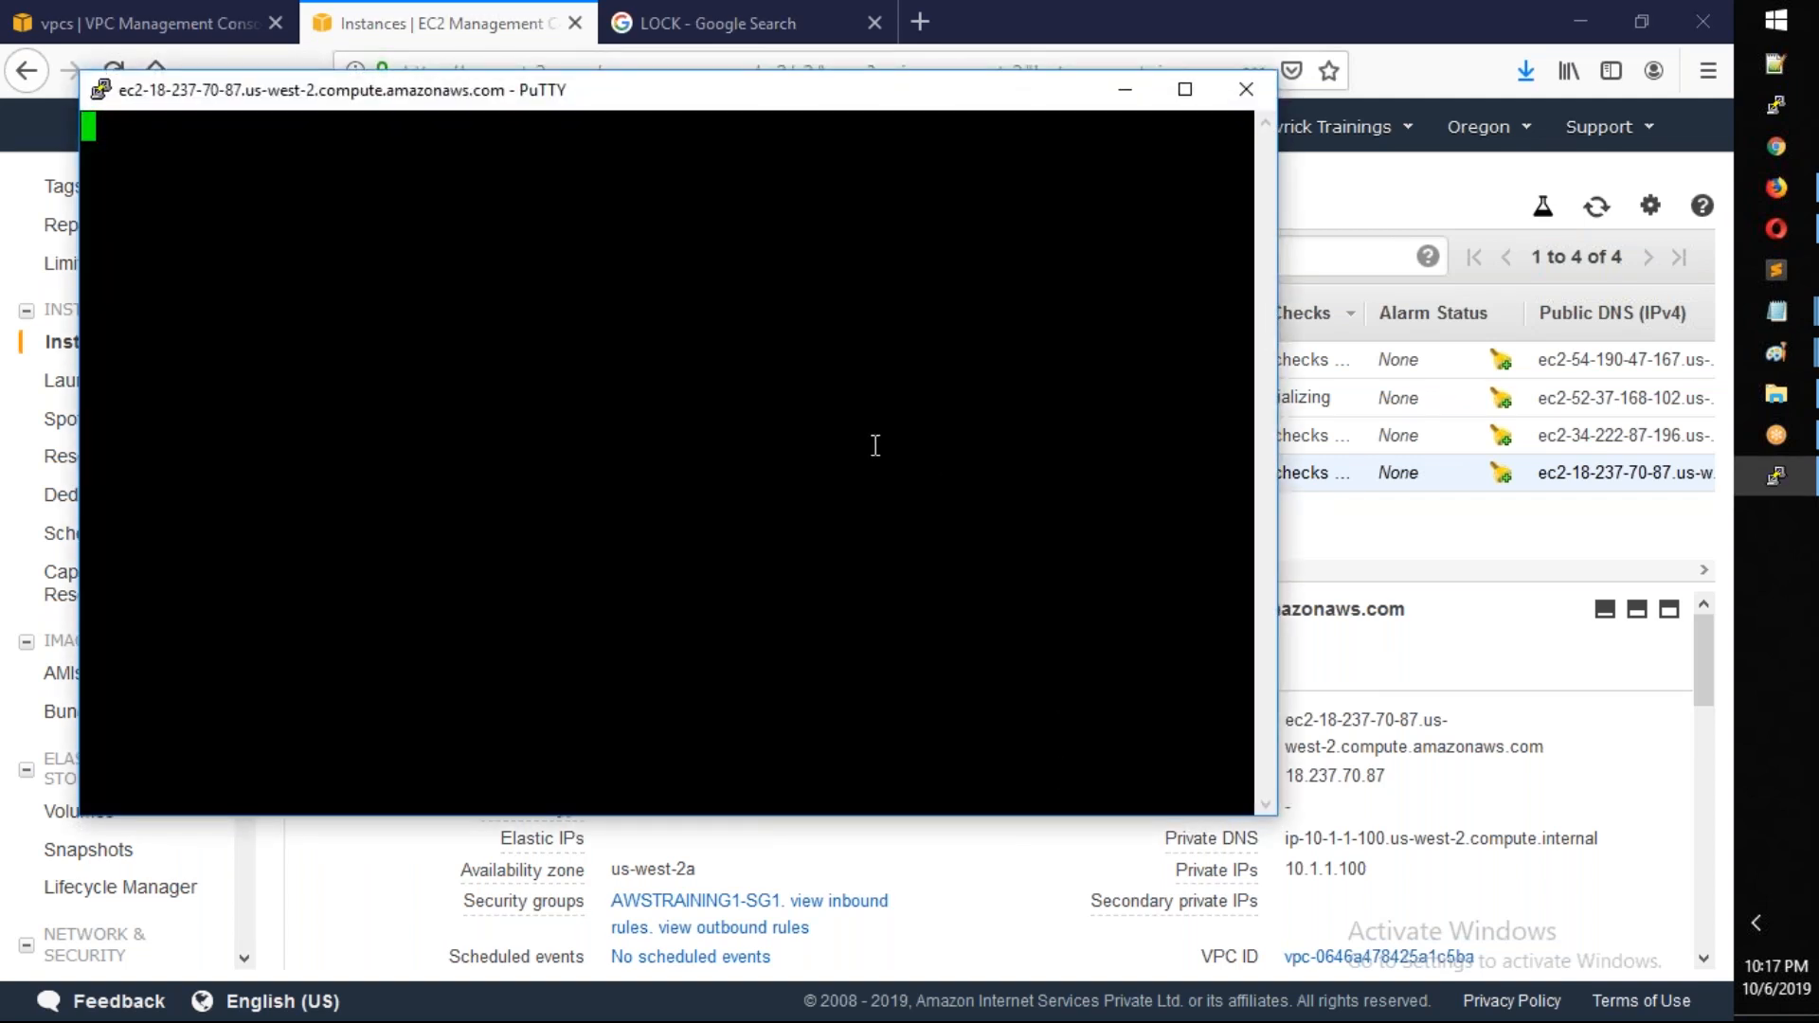
{"action": "left_click", "coordinate": [837, 701]}
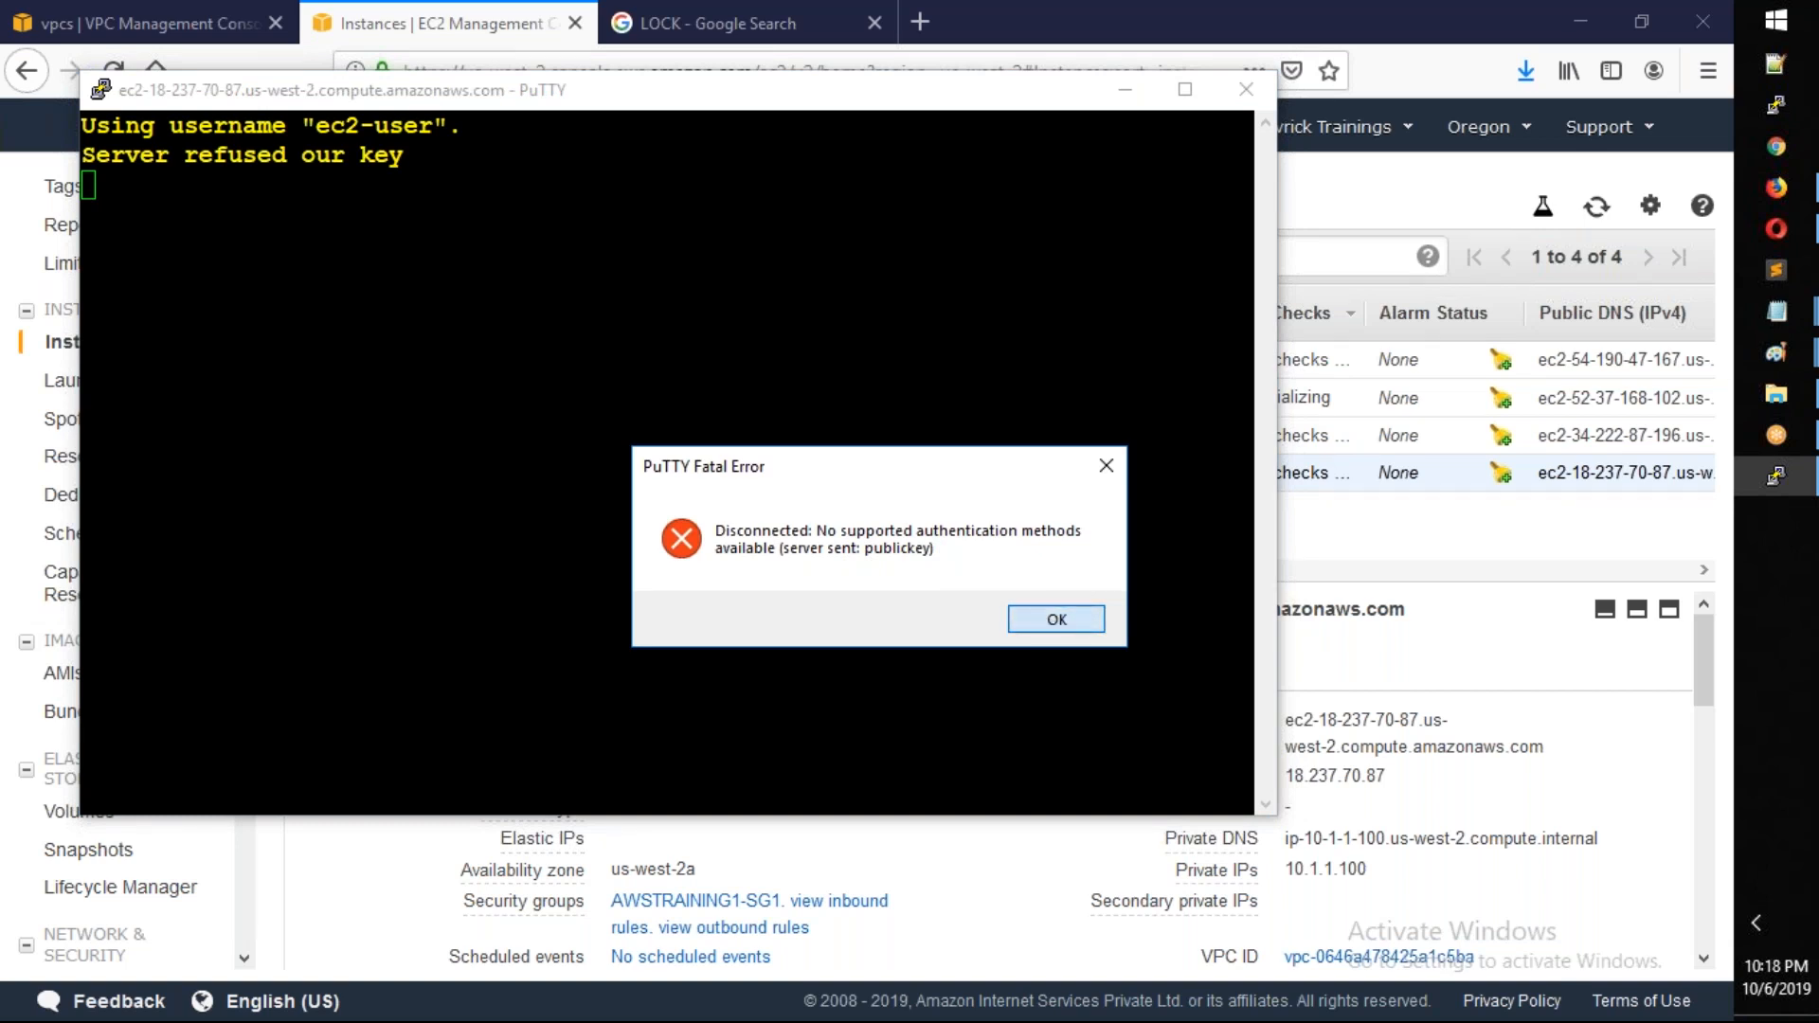
{"action": "left_click", "coordinate": [1055, 618]}
{"action": "left_click", "coordinate": [1237, 93]}
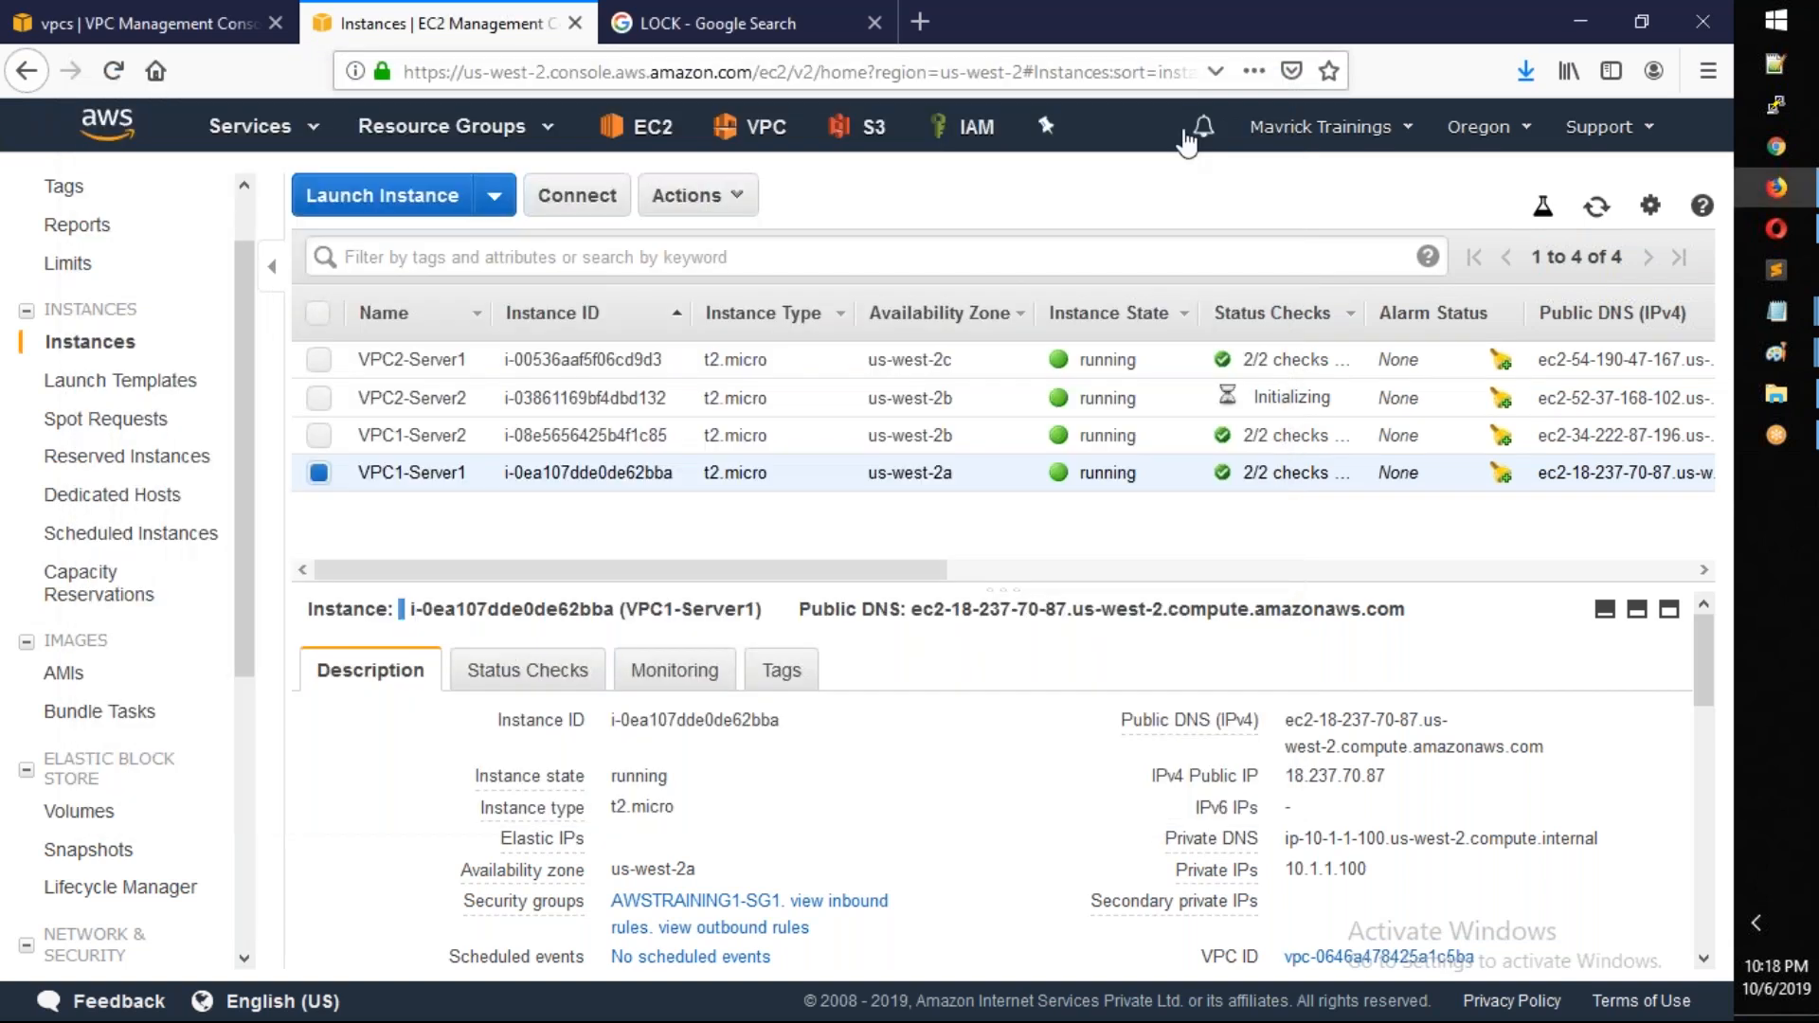
Check the downloaded MyTestingKey.pem, then draft ssh -i asdsd.pem ec2-user@ plus VPC1-Server1's public DNS name in a Command Prompt
{"action": "left_click", "coordinate": [1520, 74]}
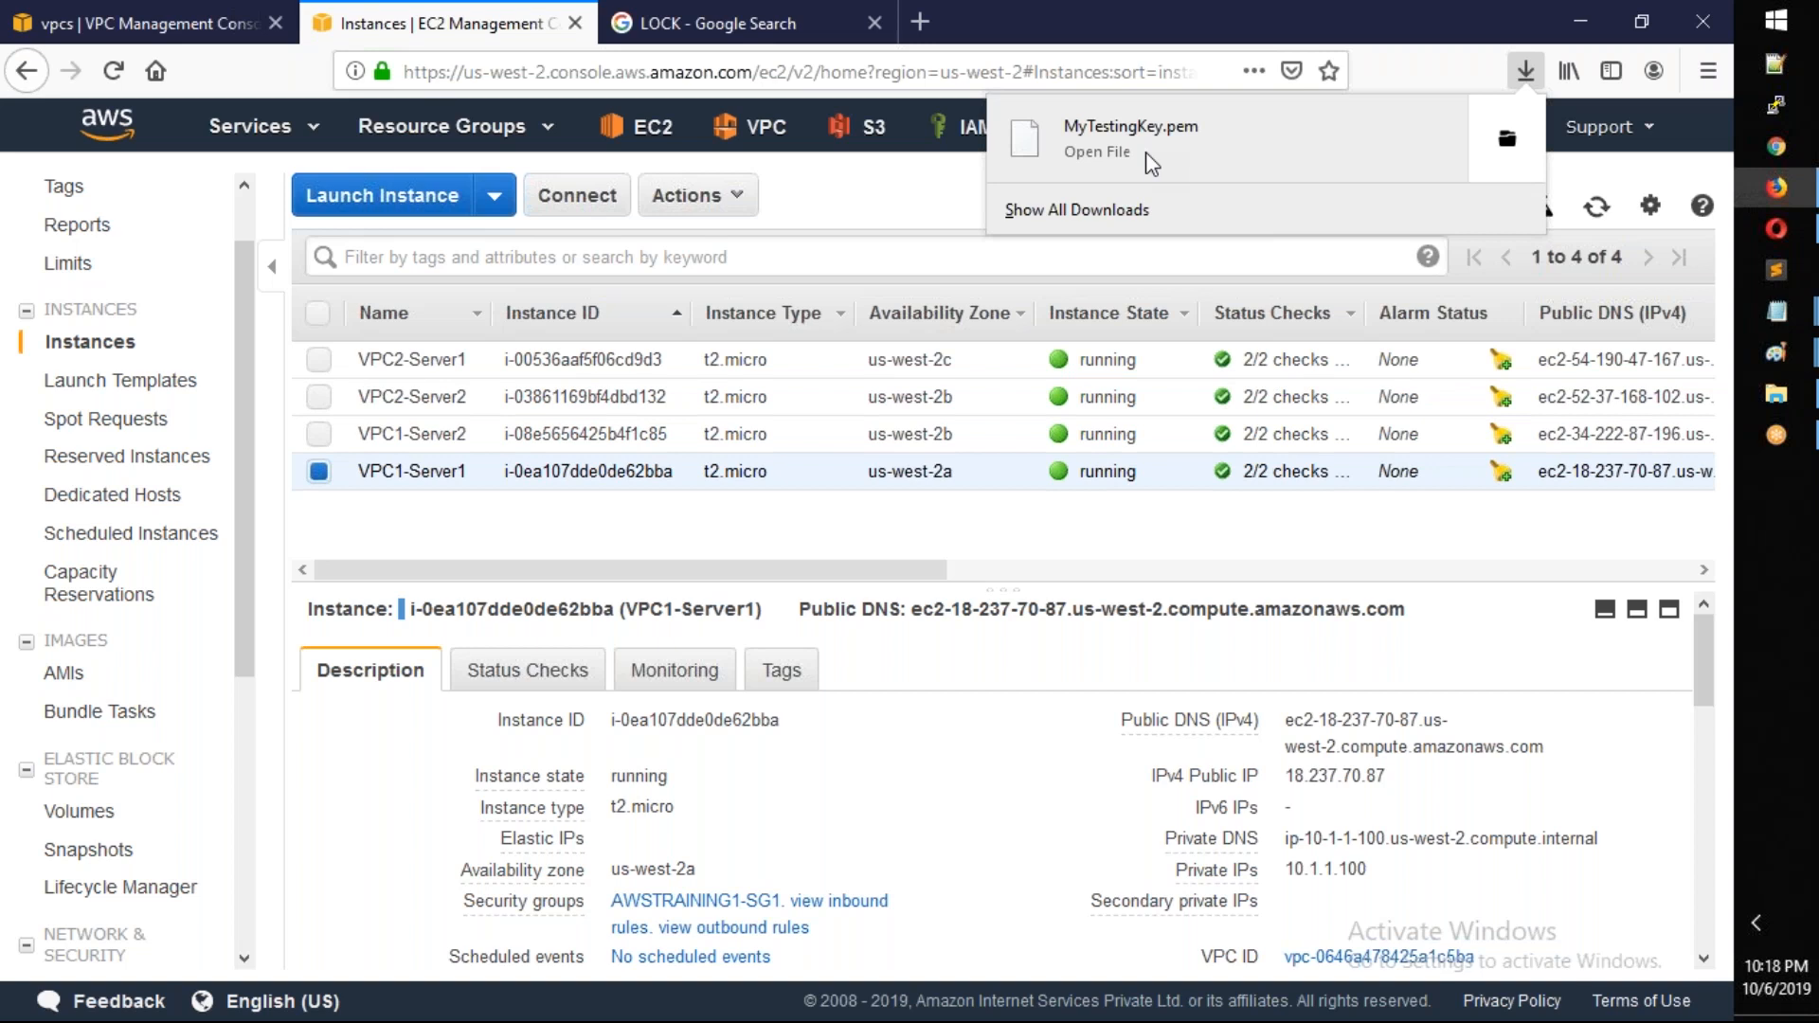
{"action": "key", "text": "super+r"}
{"action": "type", "text": "cmd"}
{"action": "key", "text": "Return"}
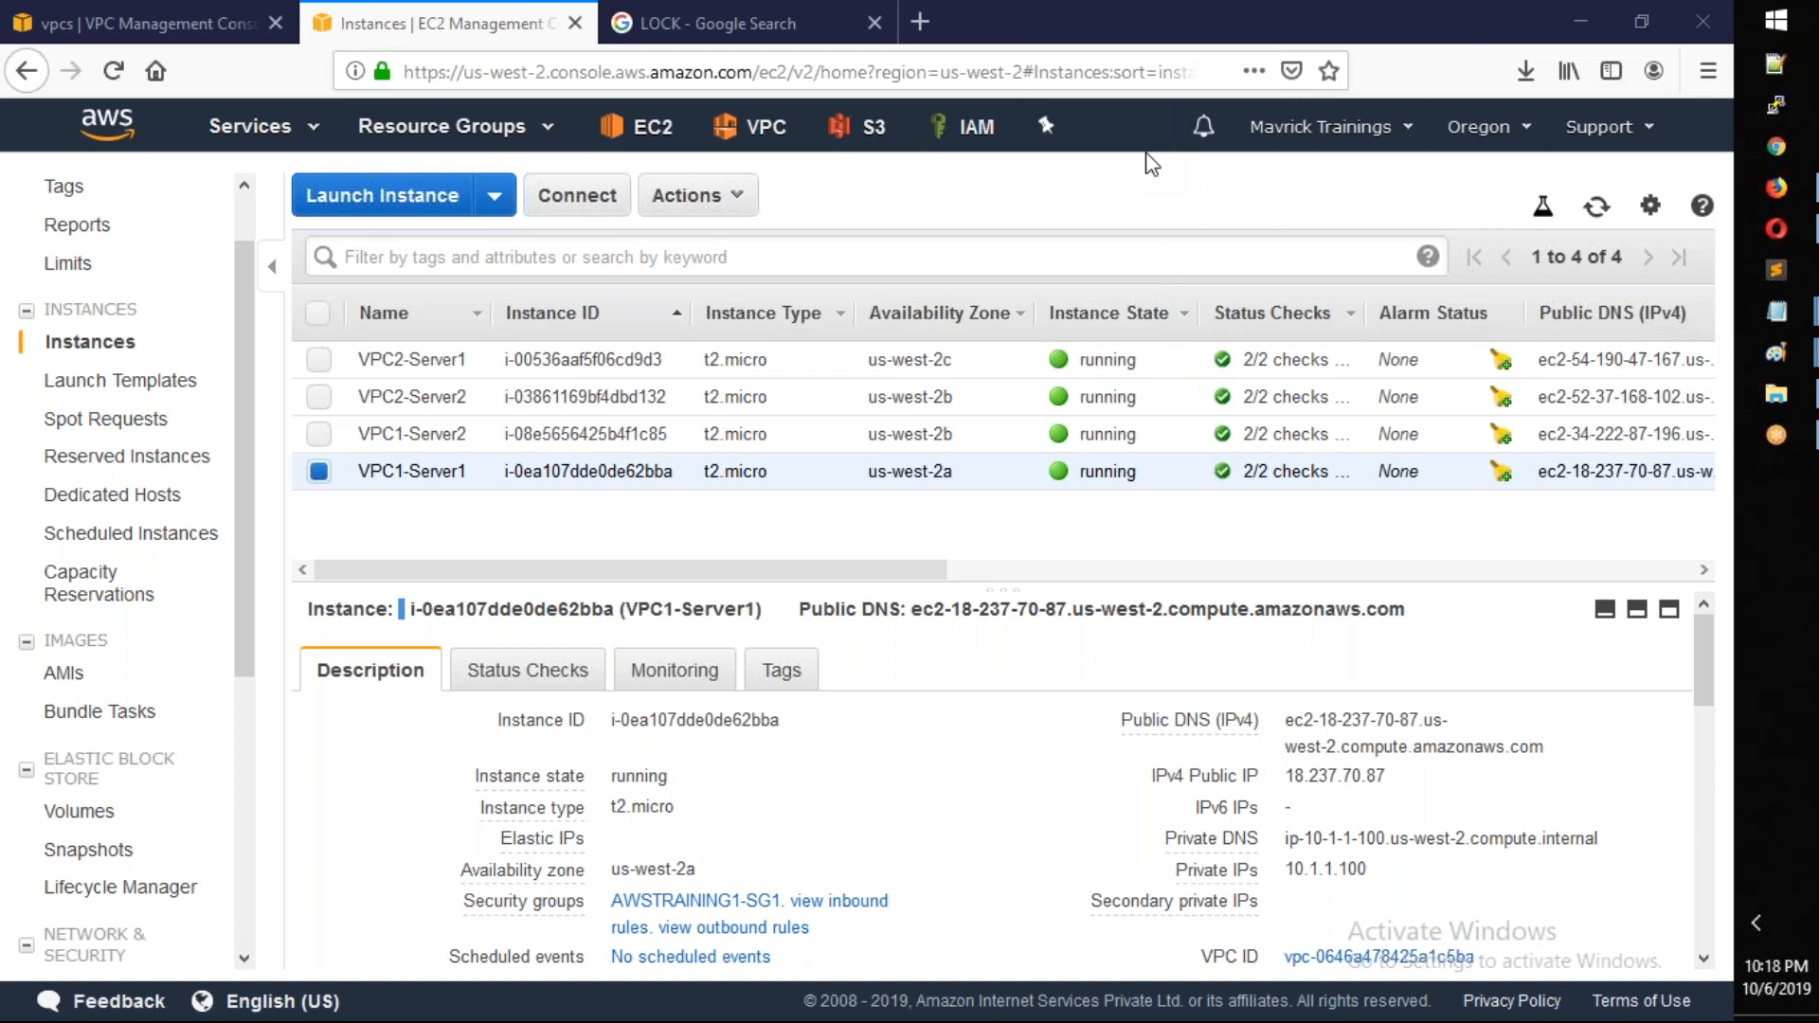
{"action": "type", "text": "ssh "}
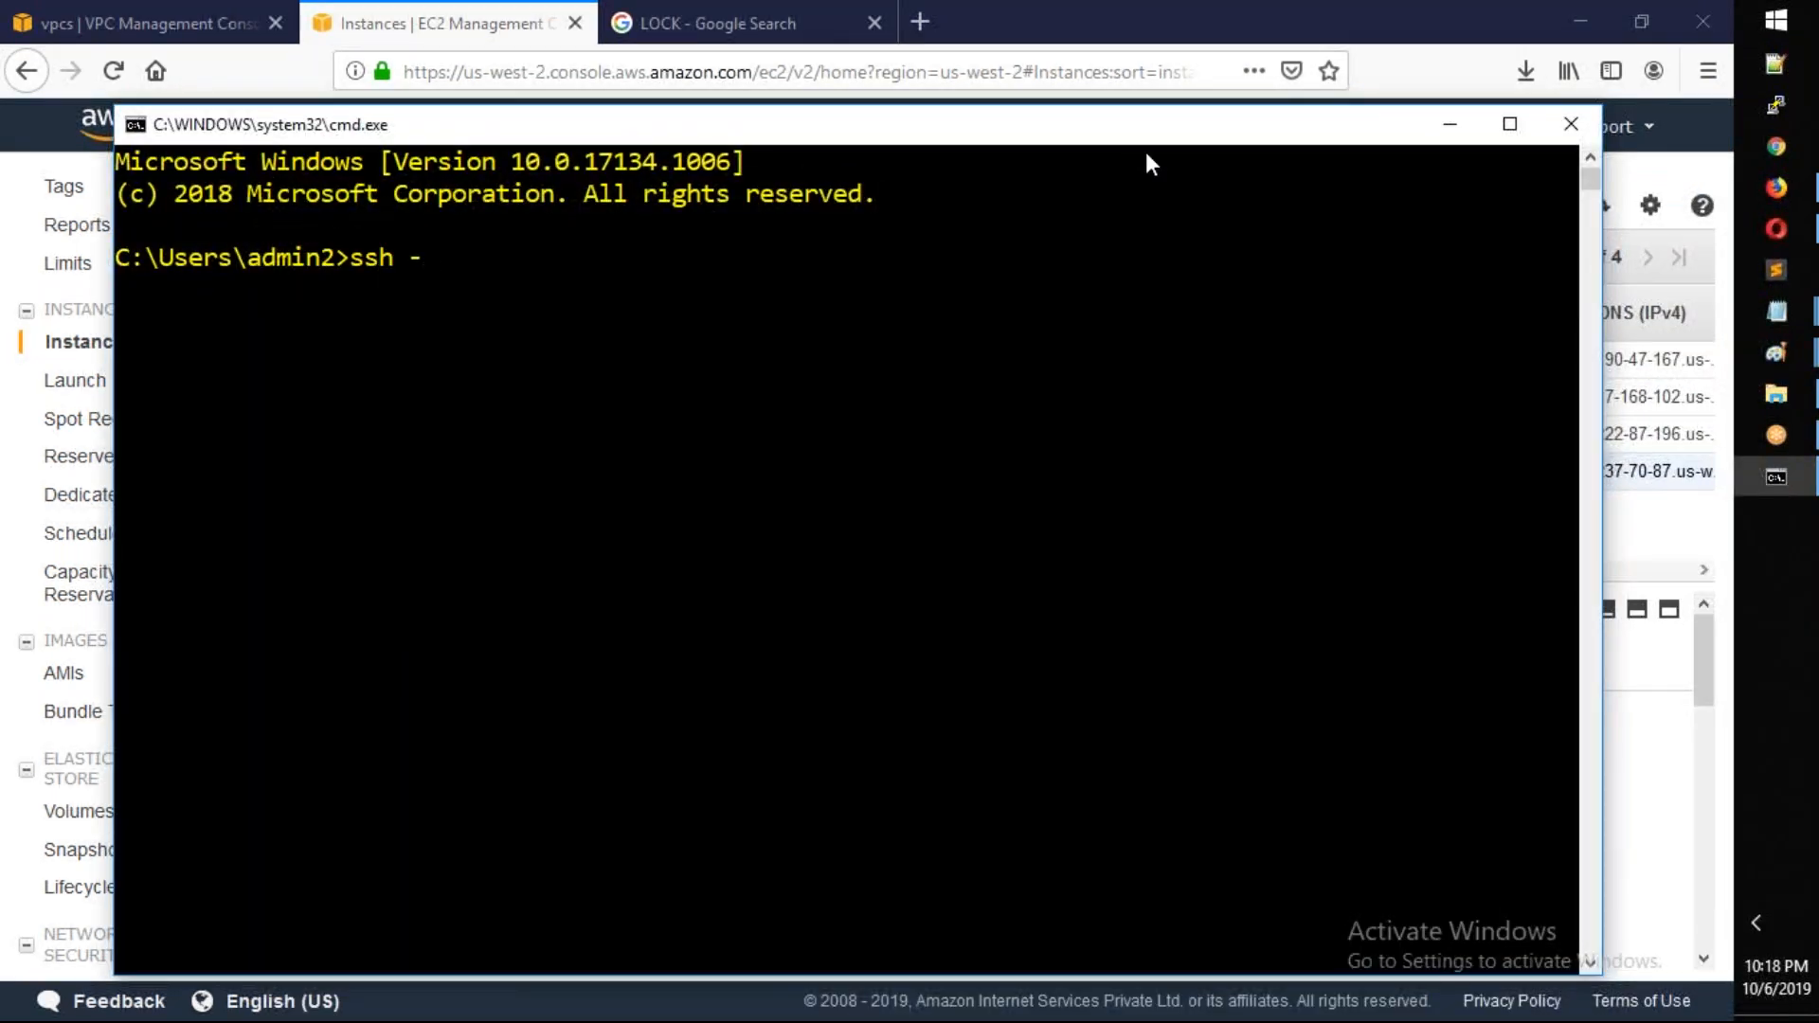
{"action": "type", "text": "-i asdsd.pem ec2-user@"}
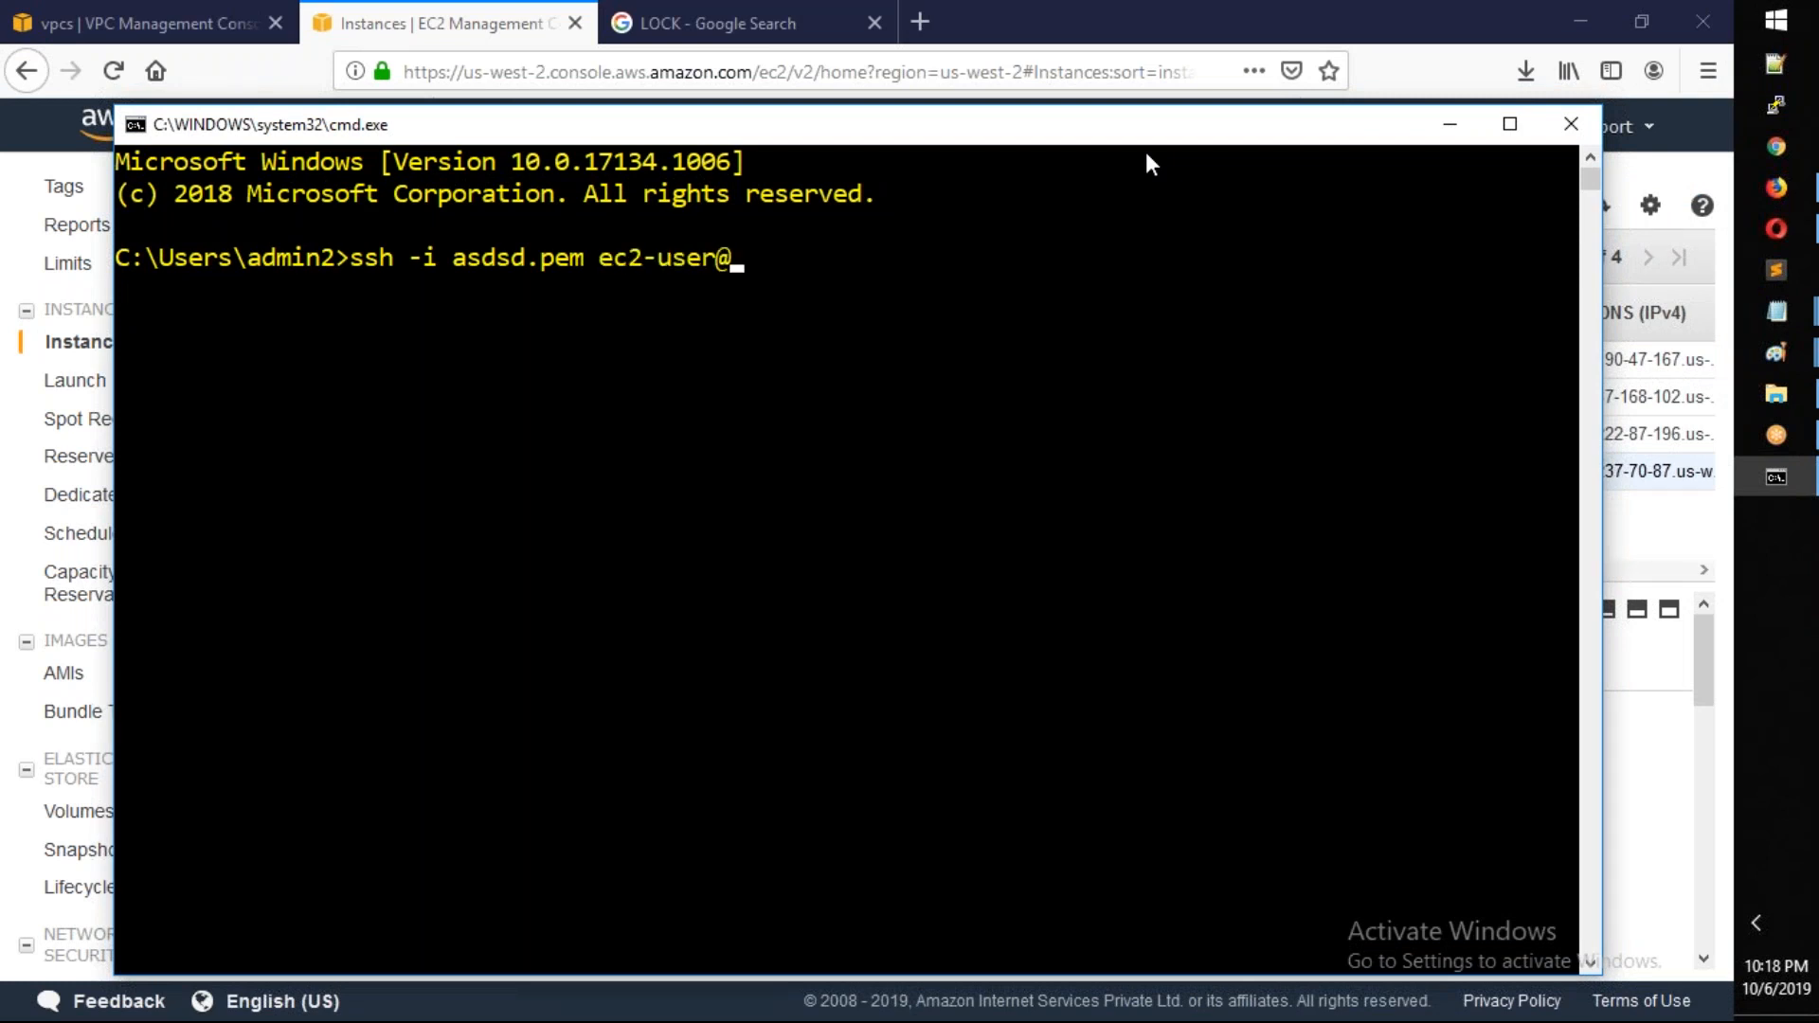
{"action": "left_click", "coordinate": [1632, 751]}
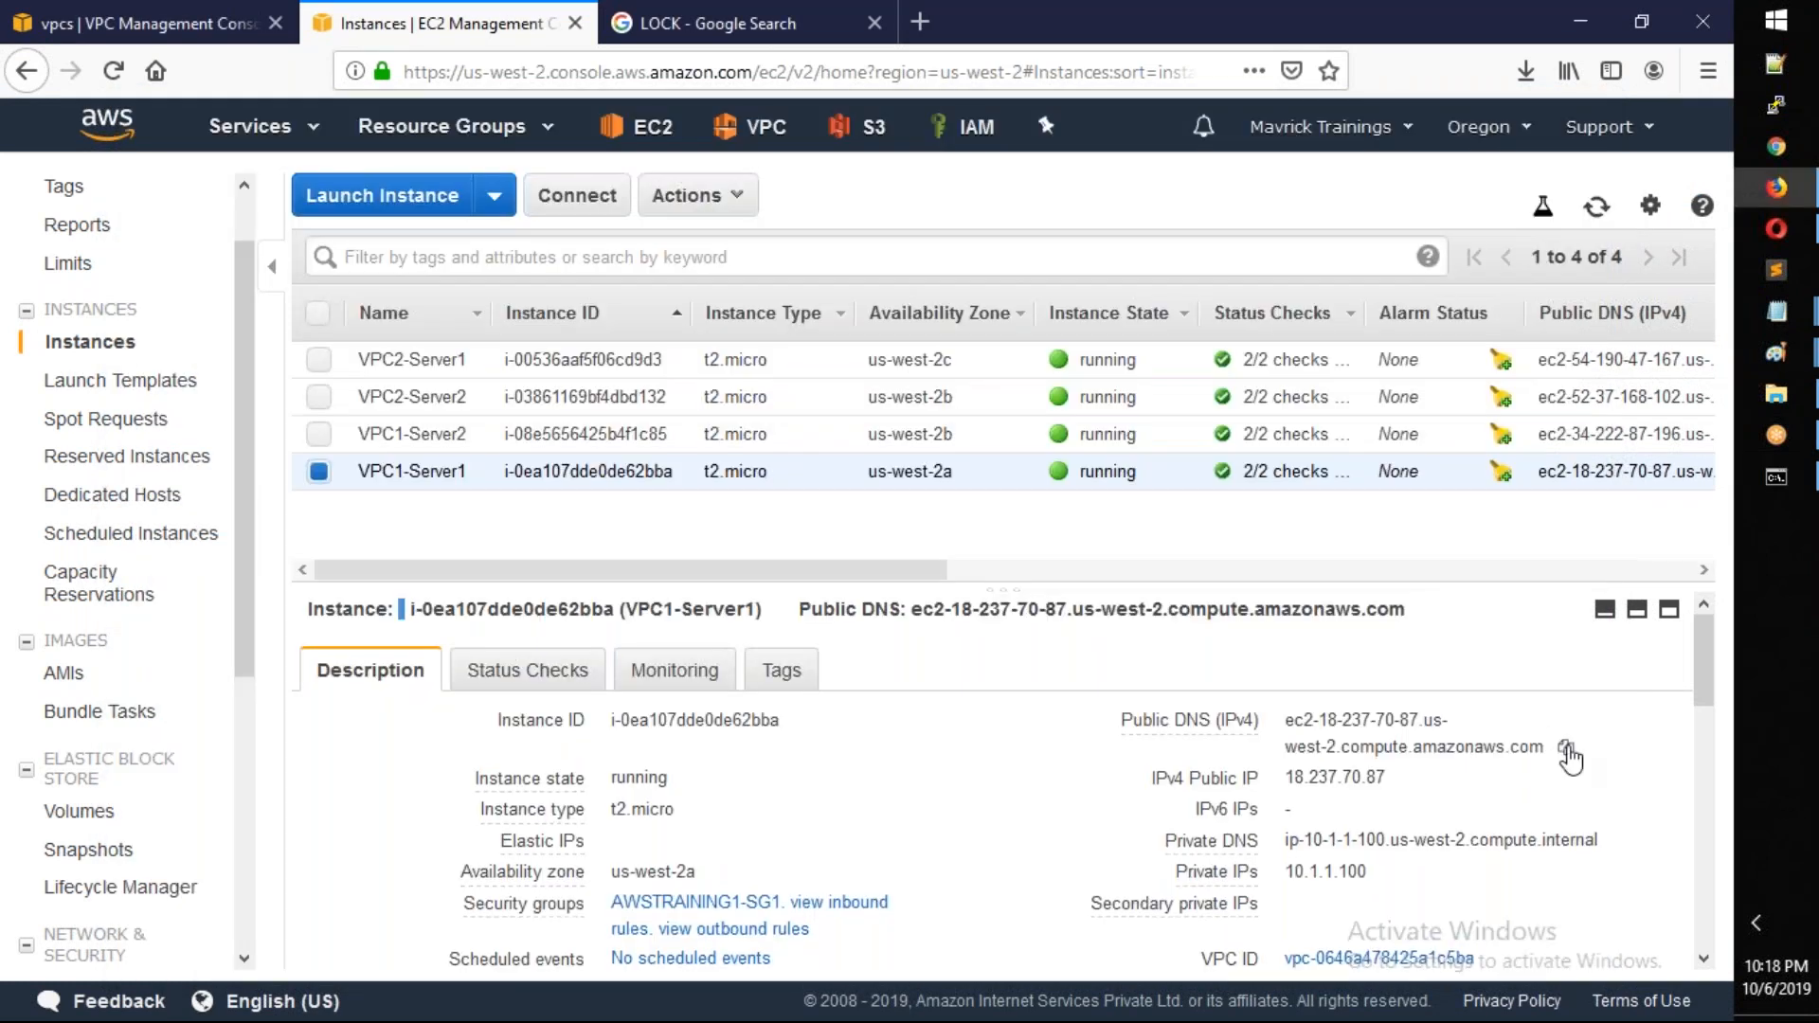
{"action": "left_click", "coordinate": [1566, 746]}
{"action": "key", "text": "alt+Tab"}
{"action": "right_click", "coordinate": [1010, 474]}
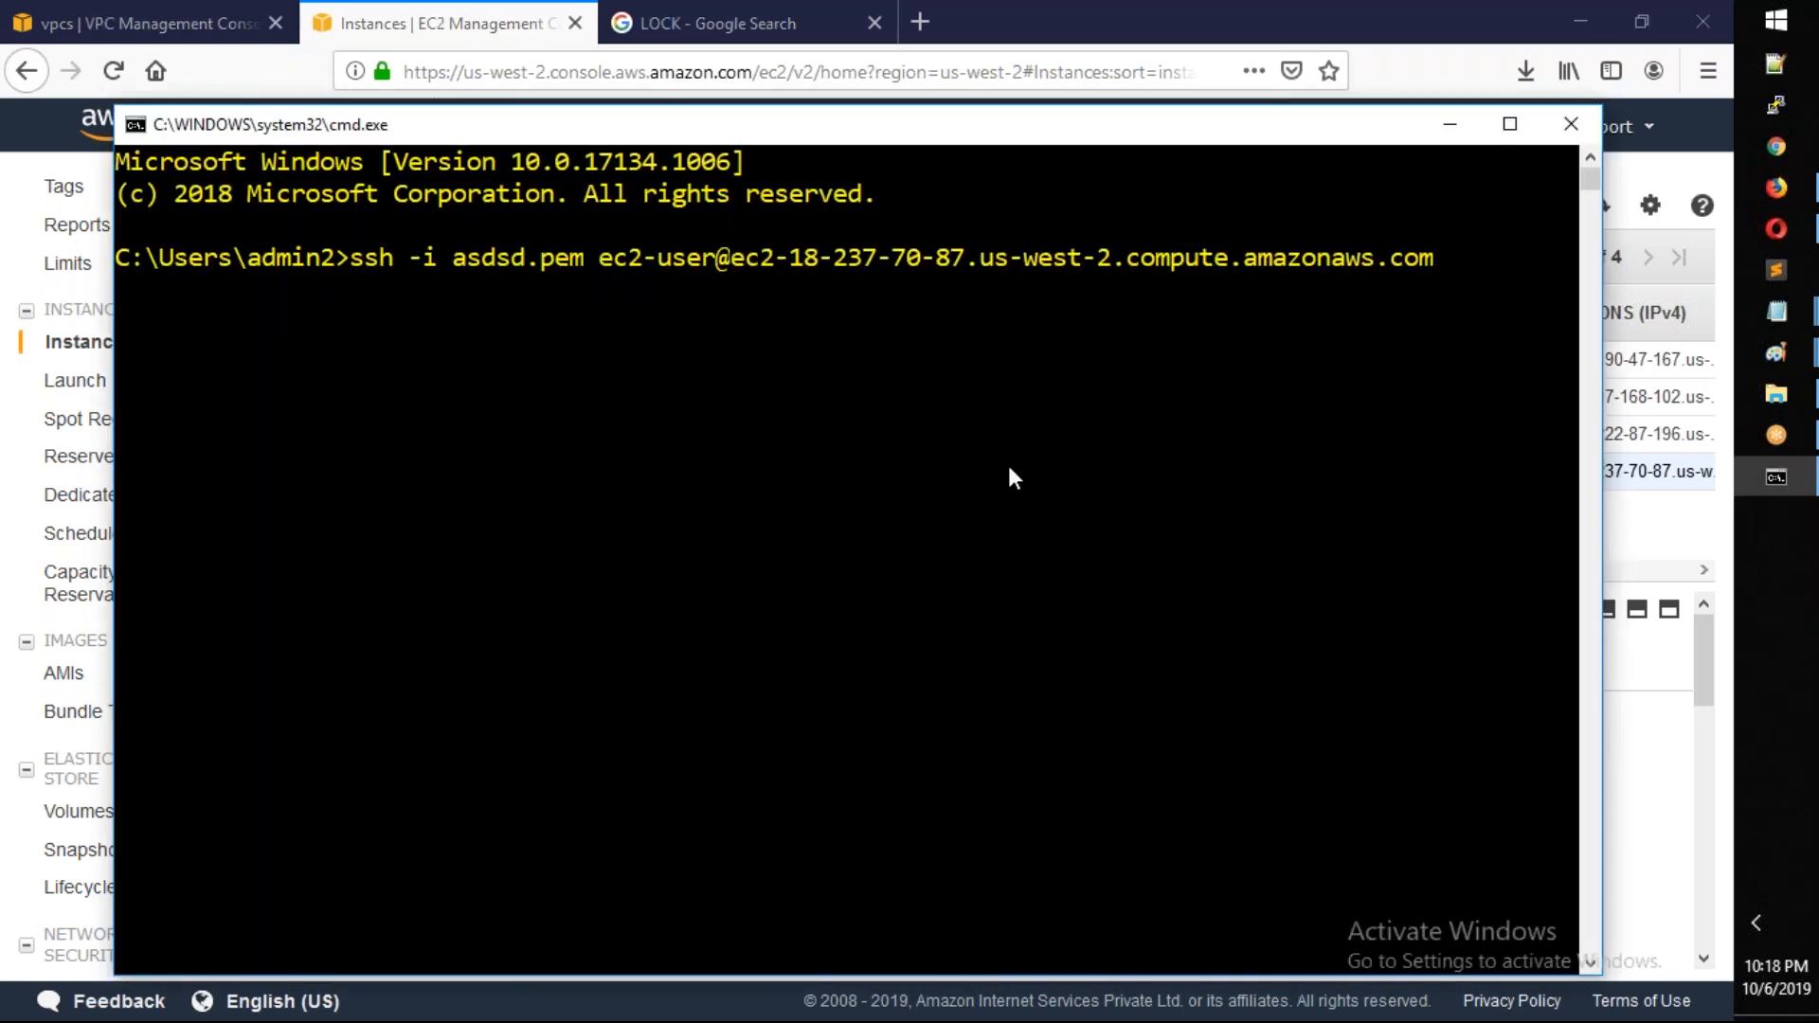
Erase the drafted ssh command and close the Command Prompt
{"action": "key", "text": "BackSpace"}
{"action": "key", "text": "BackSpace"}
{"action": "key", "text": "BackSpace"}
{"action": "key", "text": "BackSpace"}
{"action": "key", "text": "BackSpace"}
{"action": "key", "text": "BackSpace"}
{"action": "key", "text": "BackSpace"}
{"action": "key", "text": "BackSpace"}
{"action": "key", "text": "BackSpace"}
{"action": "key", "text": "BackSpace"}
{"action": "key", "text": "BackSpace"}
{"action": "key", "text": "BackSpace"}
{"action": "key", "text": "BackSpace"}
{"action": "key", "text": "BackSpace"}
{"action": "key", "text": "BackSpace"}
{"action": "key", "text": "BackSpace"}
{"action": "key", "text": "BackSpace"}
{"action": "key", "text": "BackSpace"}
{"action": "key", "text": "BackSpace"}
{"action": "key", "text": "BackSpace"}
{"action": "key", "text": "BackSpace"}
{"action": "key", "text": "BackSpace"}
{"action": "key", "text": "BackSpace"}
{"action": "key", "text": "BackSpace"}
{"action": "key", "text": "BackSpace"}
{"action": "key", "text": "BackSpace"}
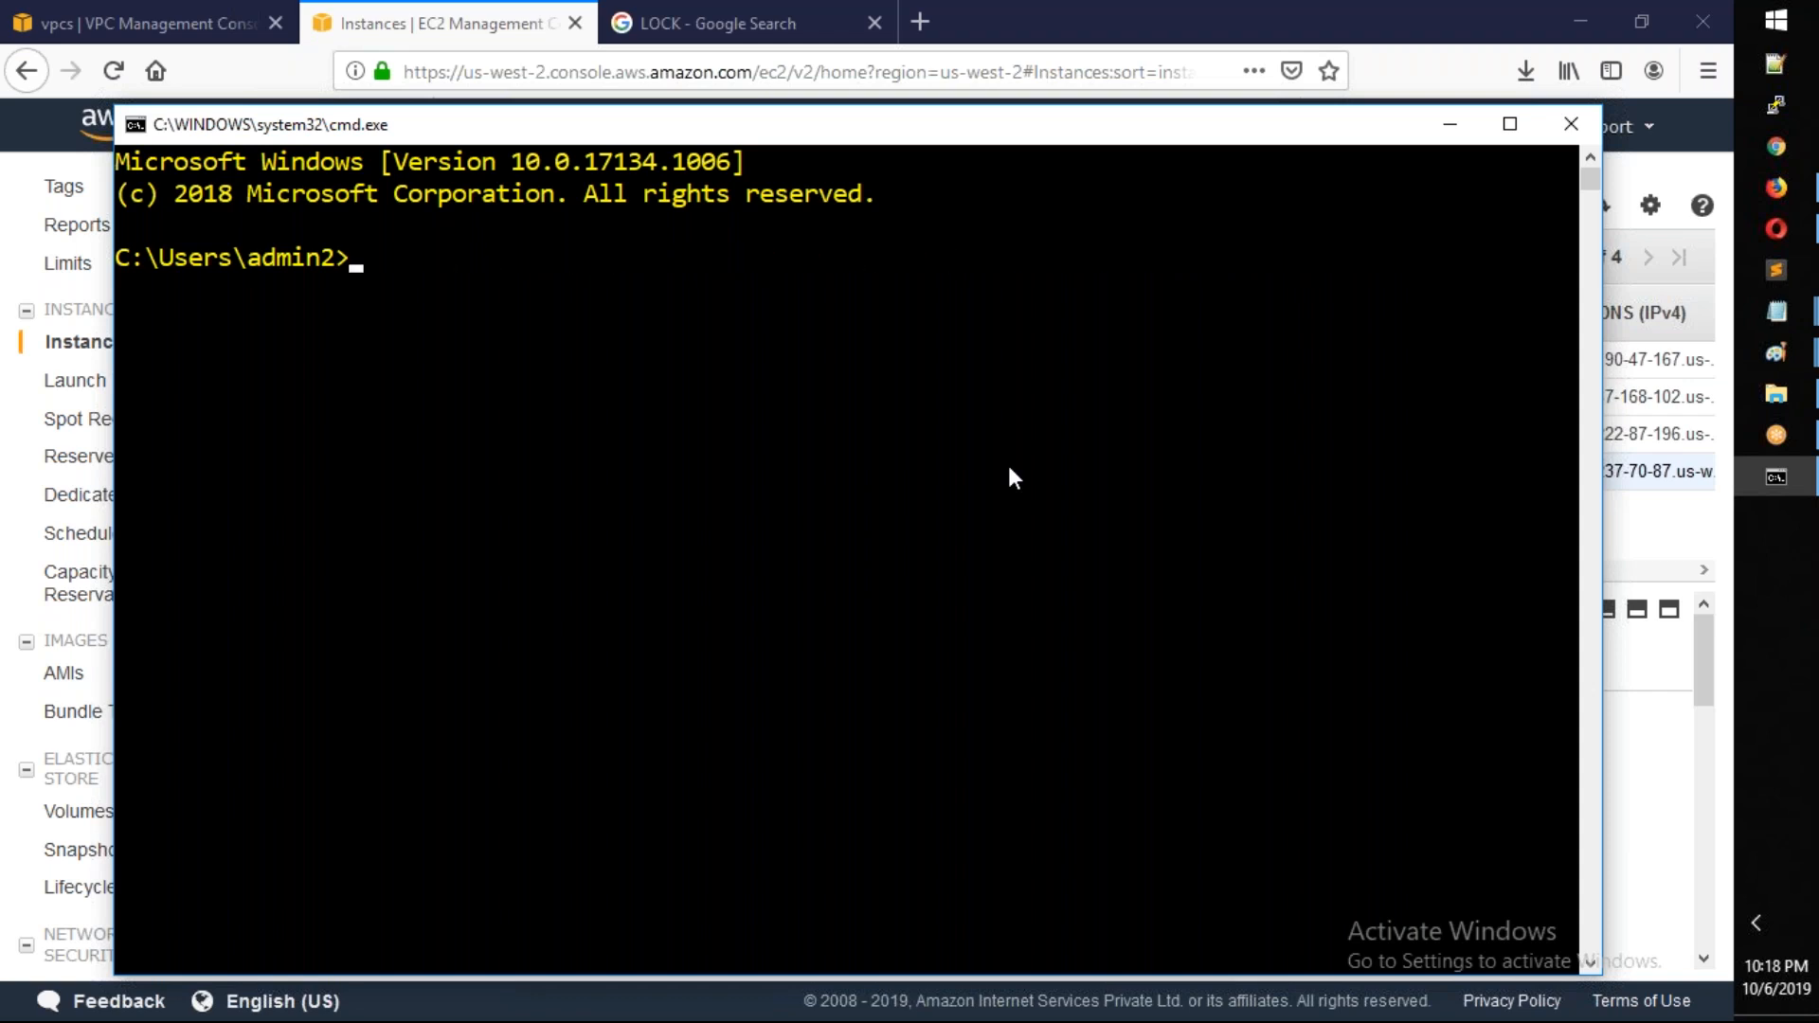
{"action": "left_click", "coordinate": [1570, 124]}
{"action": "left_click", "coordinate": [1775, 104]}
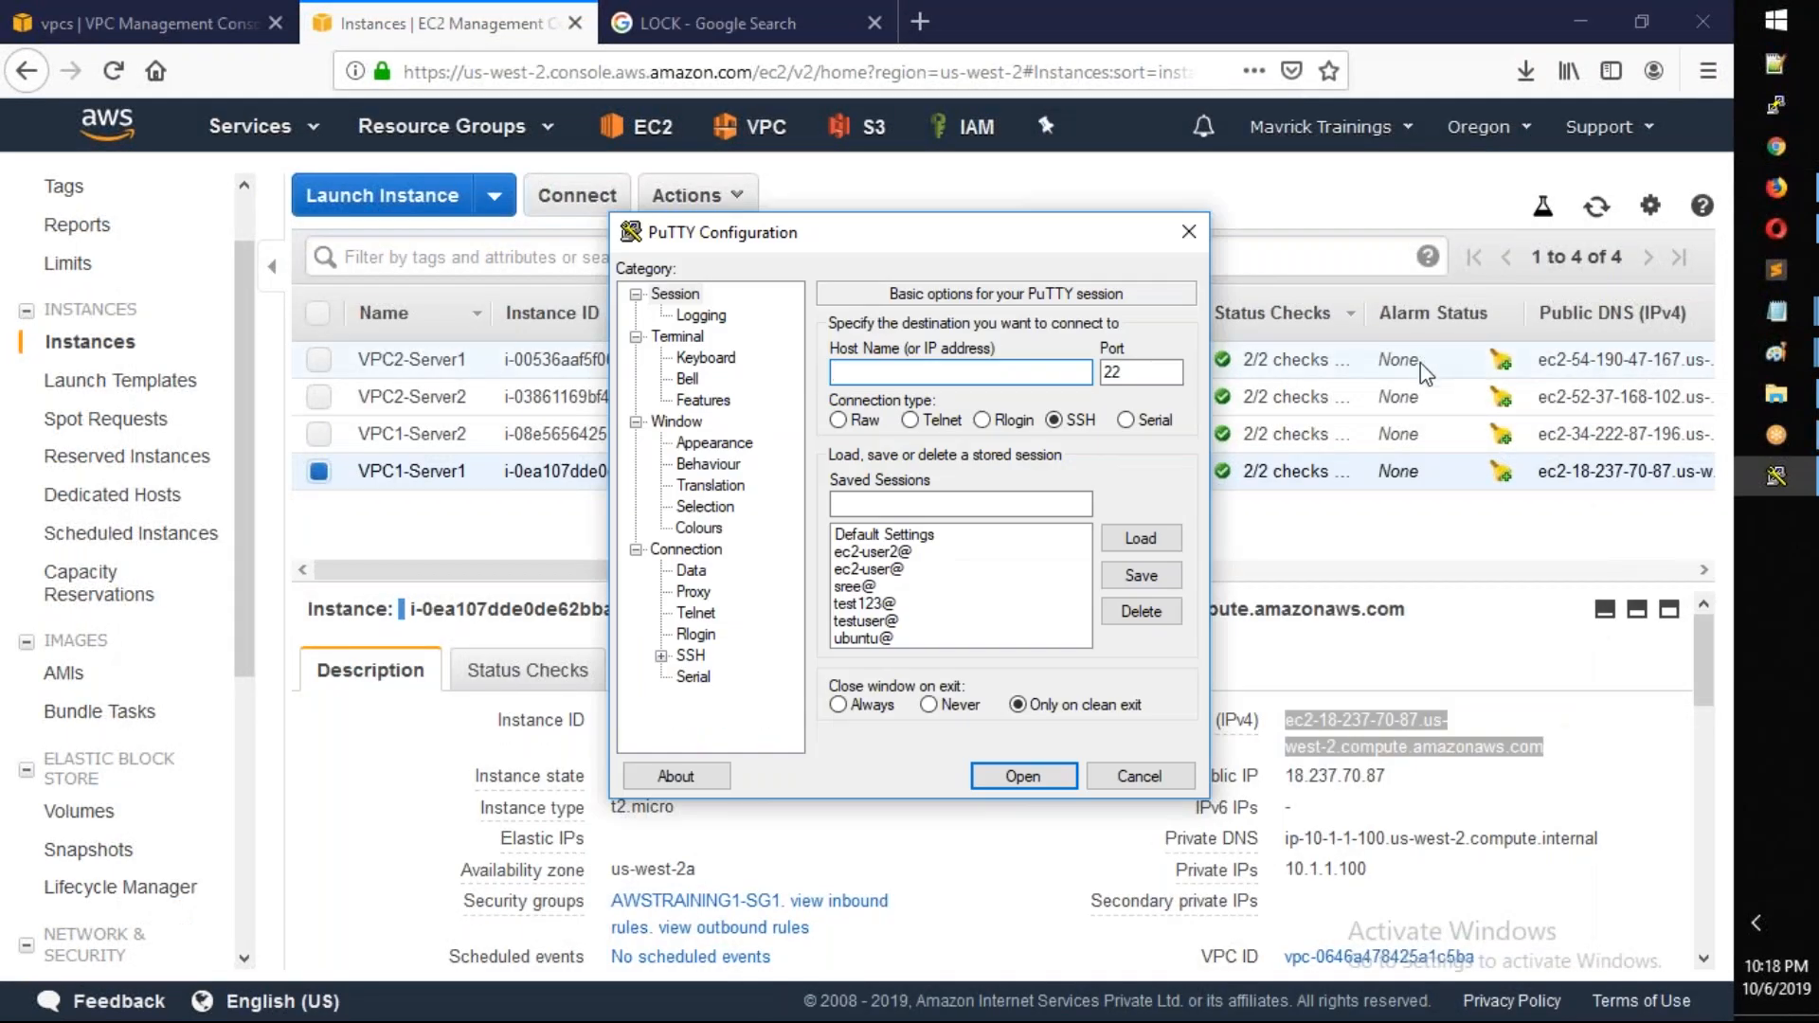
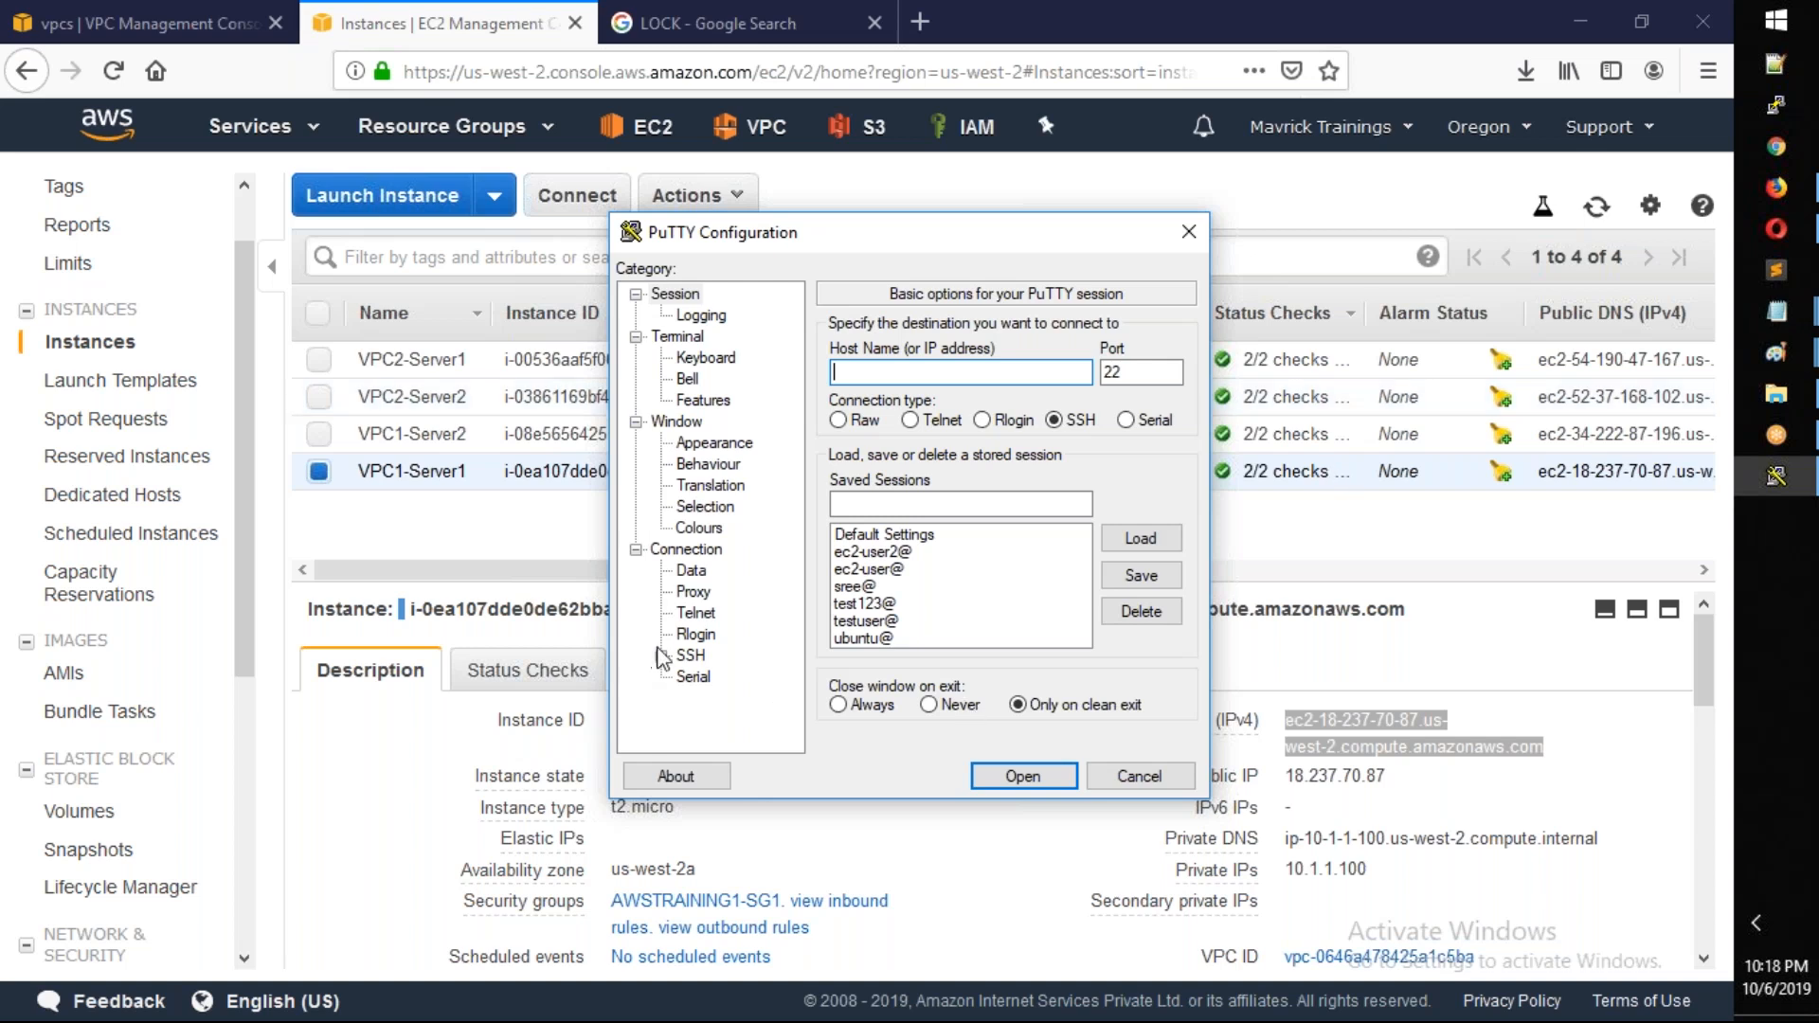
{"action": "left_click", "coordinate": [661, 656]}
{"action": "left_click", "coordinate": [716, 634]}
{"action": "left_click", "coordinate": [1140, 597]}
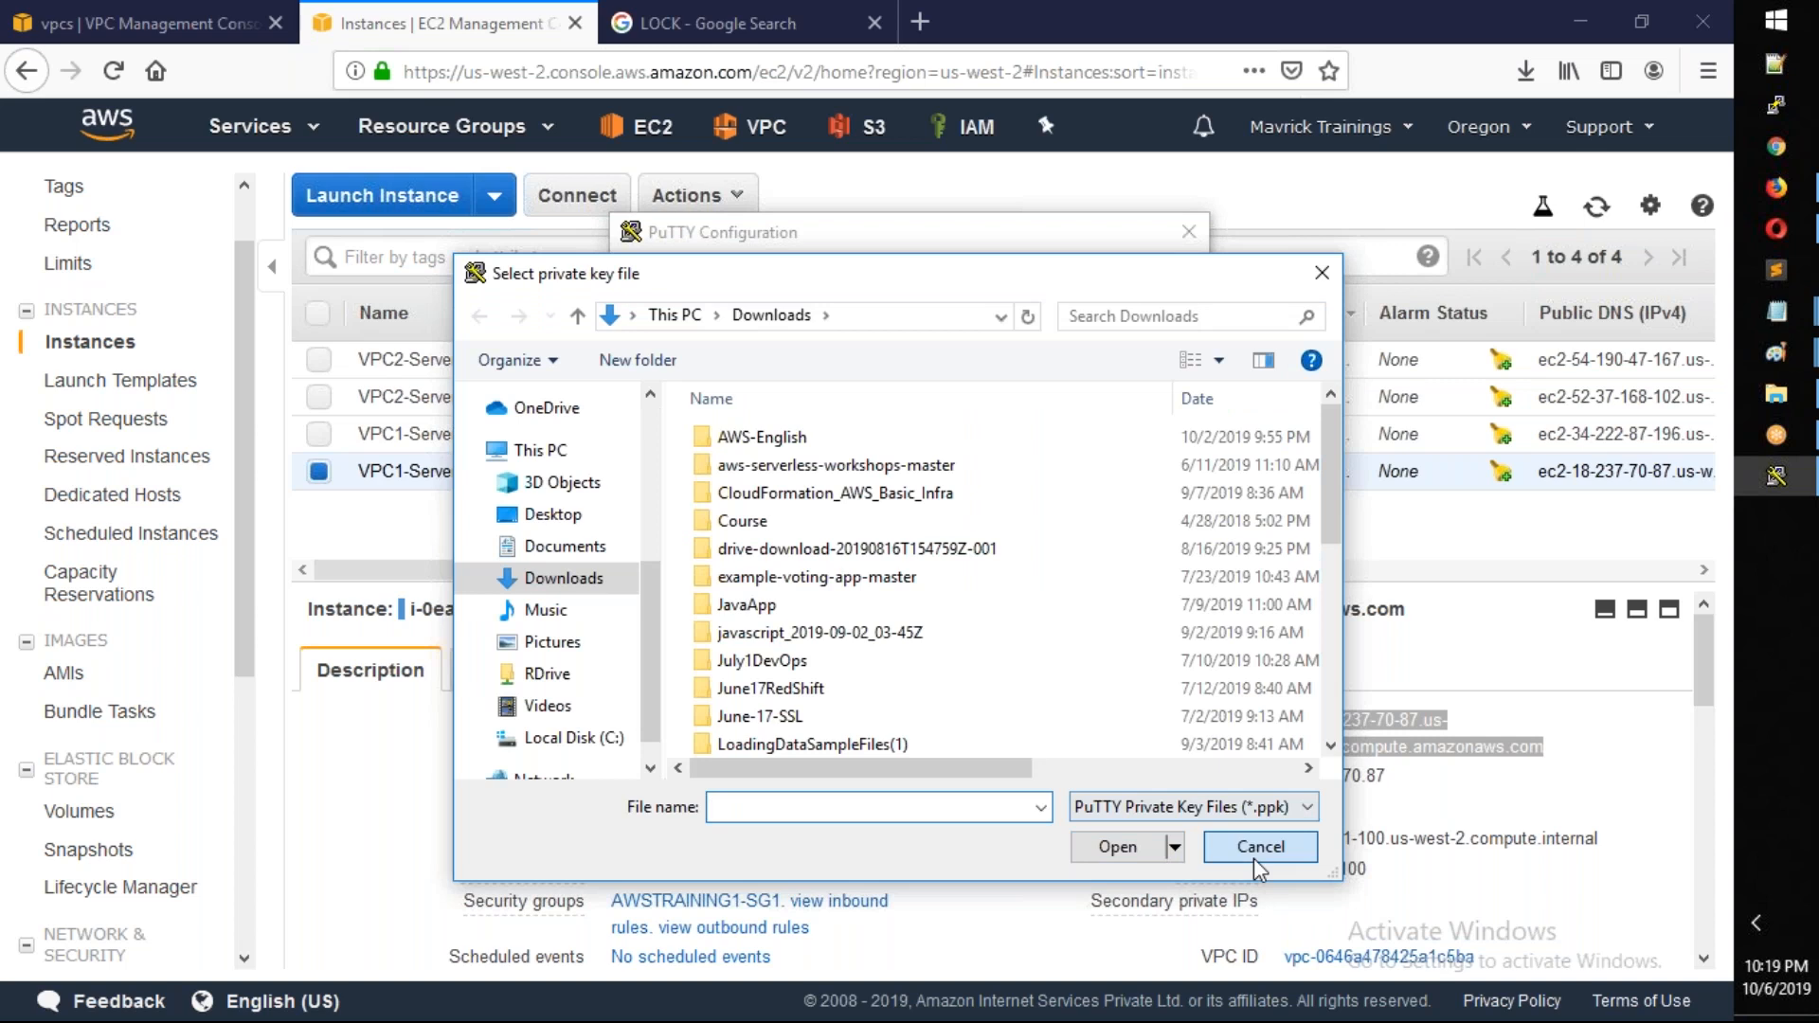
{"action": "left_click", "coordinate": [1258, 850]}
{"action": "left_click", "coordinate": [1179, 786]}
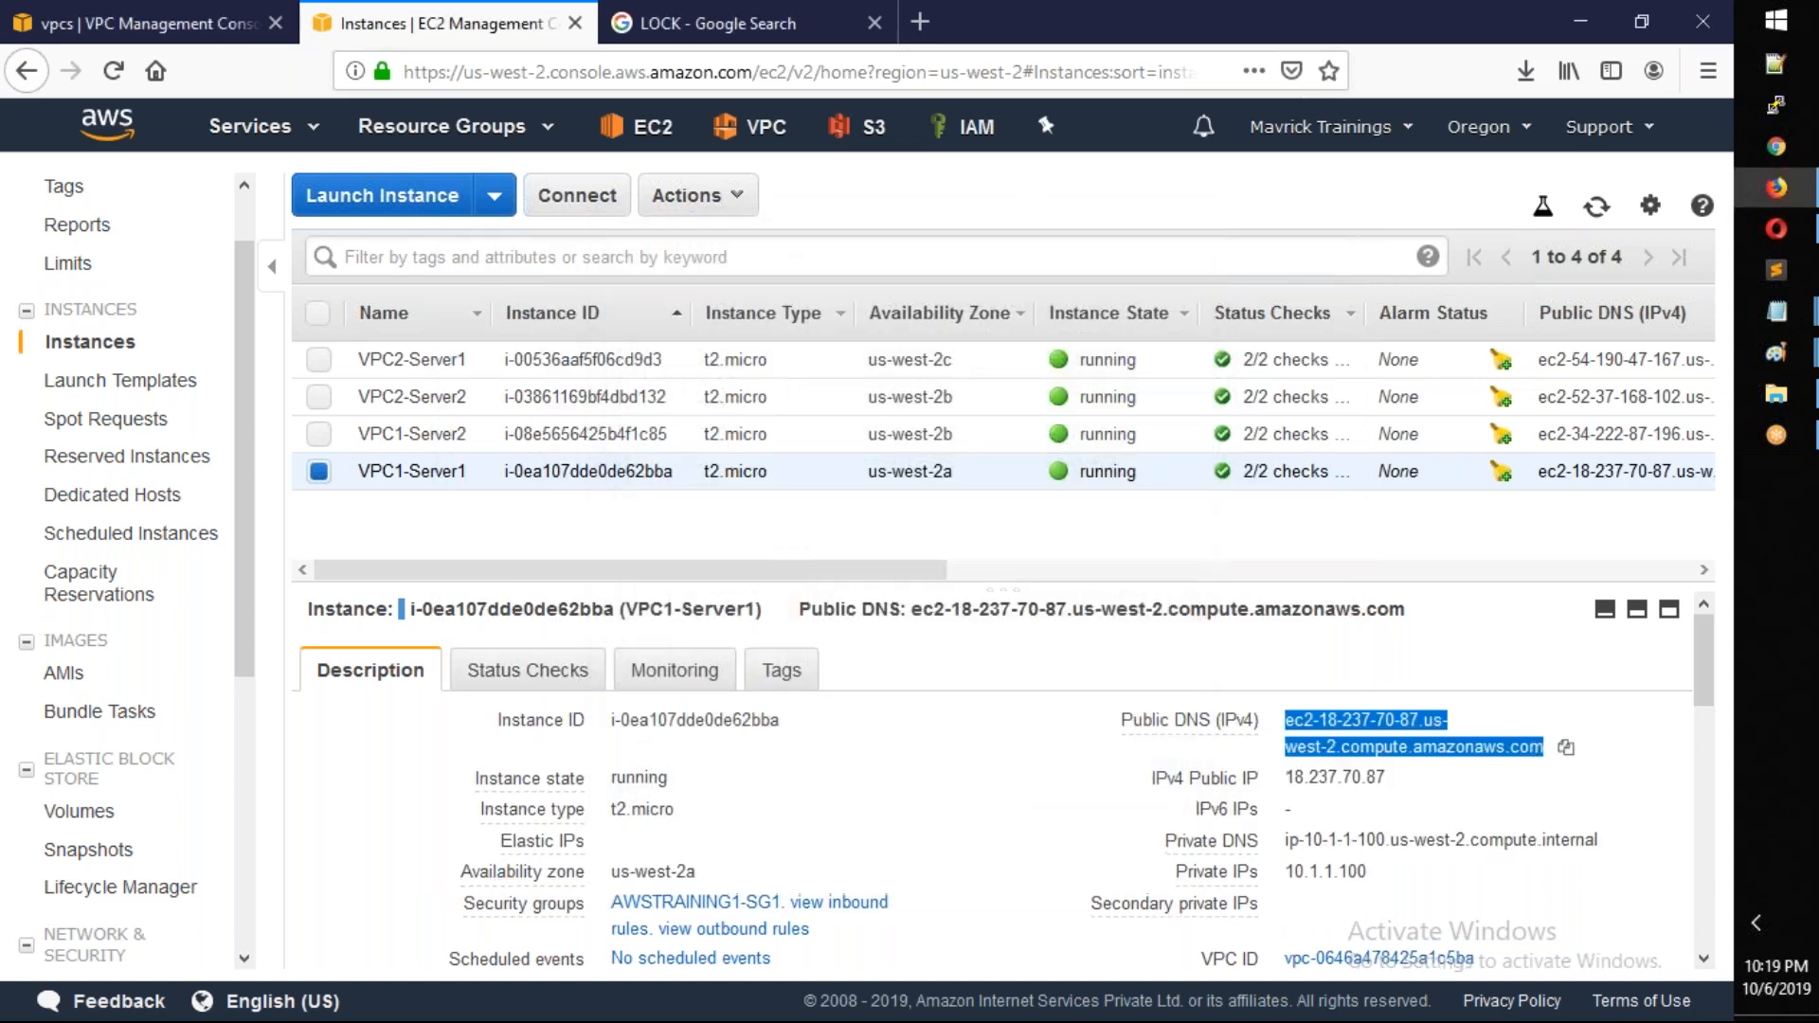
Copy VPC1-Server1's public DNS name, load PuTTY's saved ec2-user@ session and append the DNS name to its host name
{"action": "left_click", "coordinate": [1565, 747]}
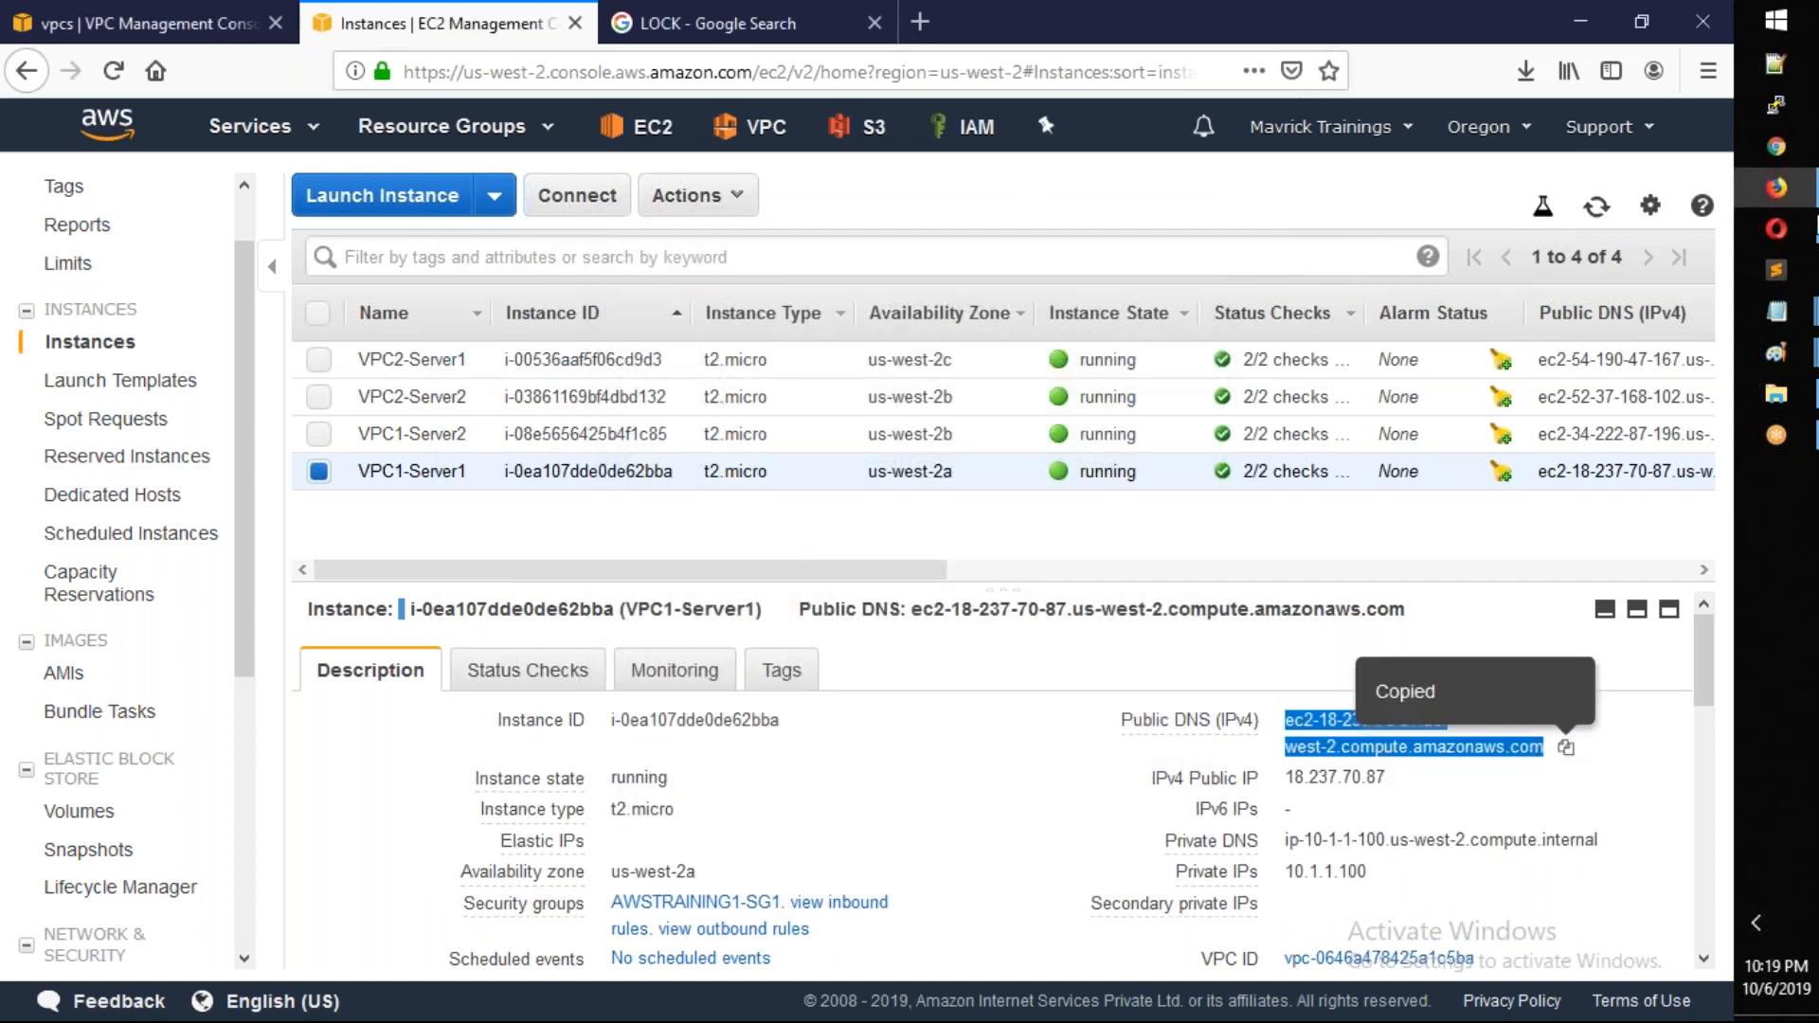
{"action": "left_click", "coordinate": [1776, 104]}
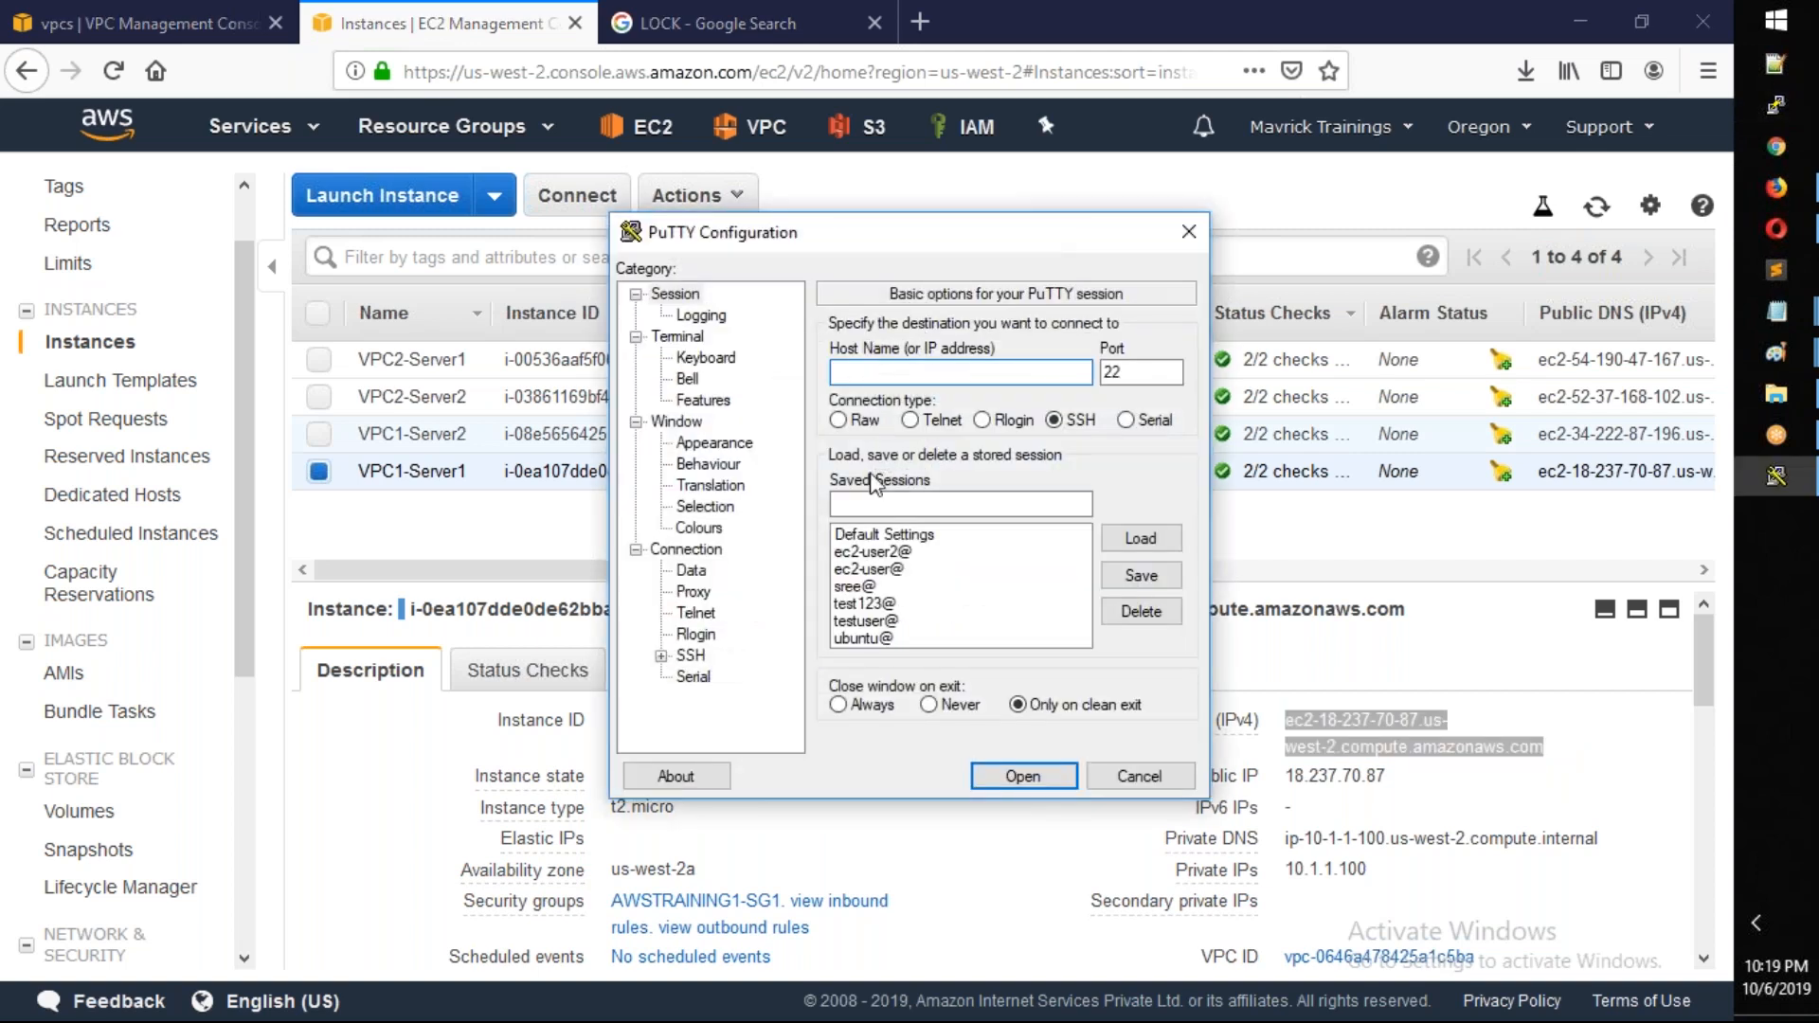
{"action": "left_click", "coordinate": [881, 568]}
{"action": "left_click", "coordinate": [1039, 378]}
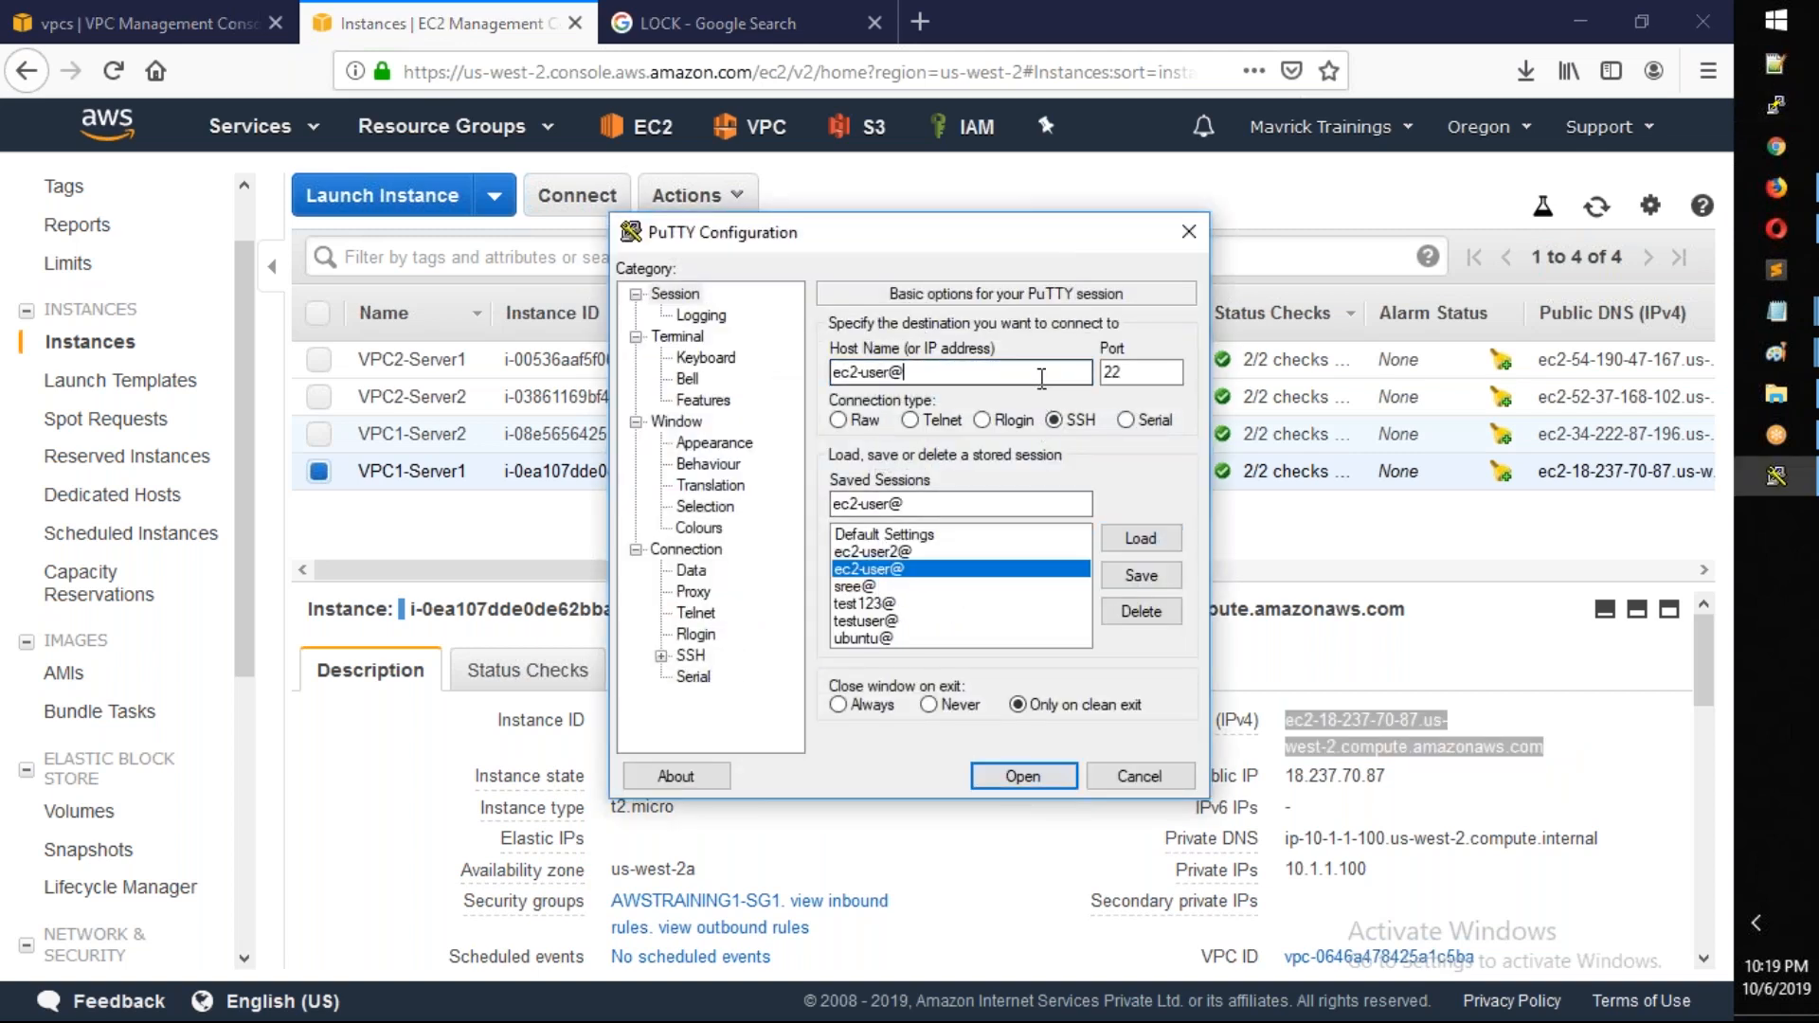
{"action": "key", "text": "ctrl+v"}
Set the session's SSH private key file for authentication to MyTestingKey.pem from the Downloads folder
{"action": "left_click", "coordinate": [661, 656]}
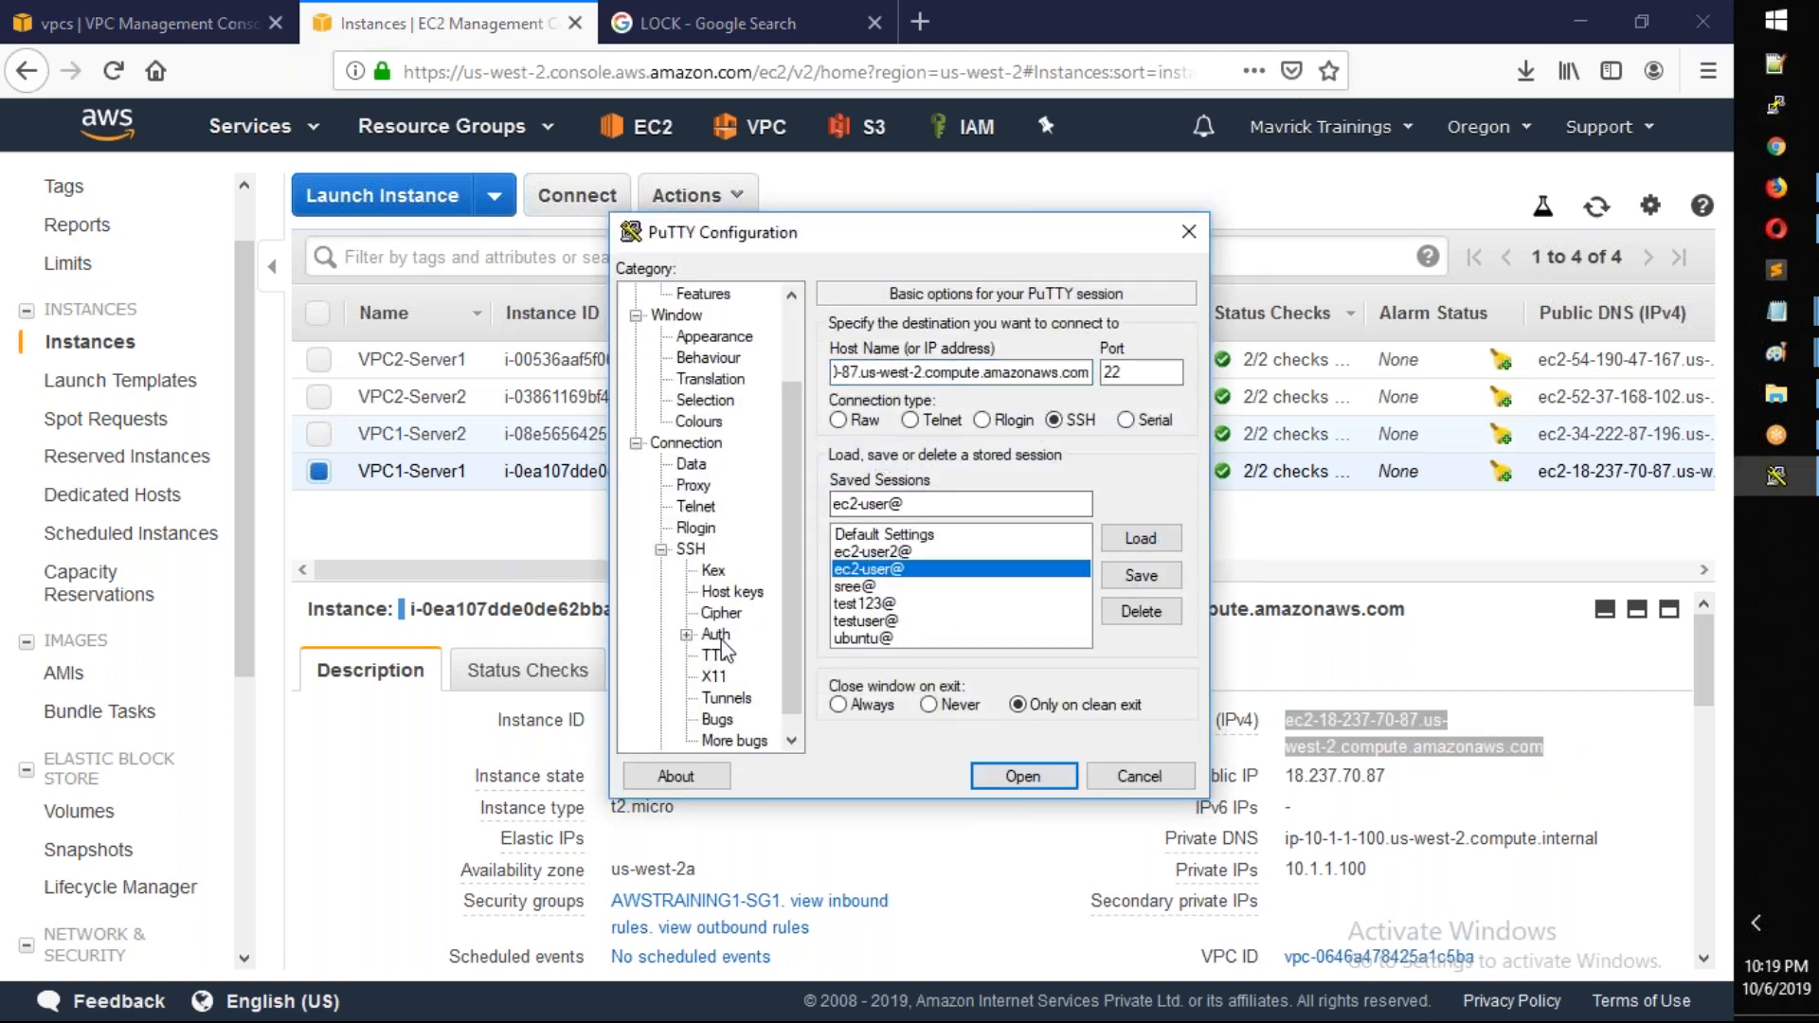
{"action": "left_click", "coordinate": [715, 634]}
{"action": "left_click", "coordinate": [1141, 597]}
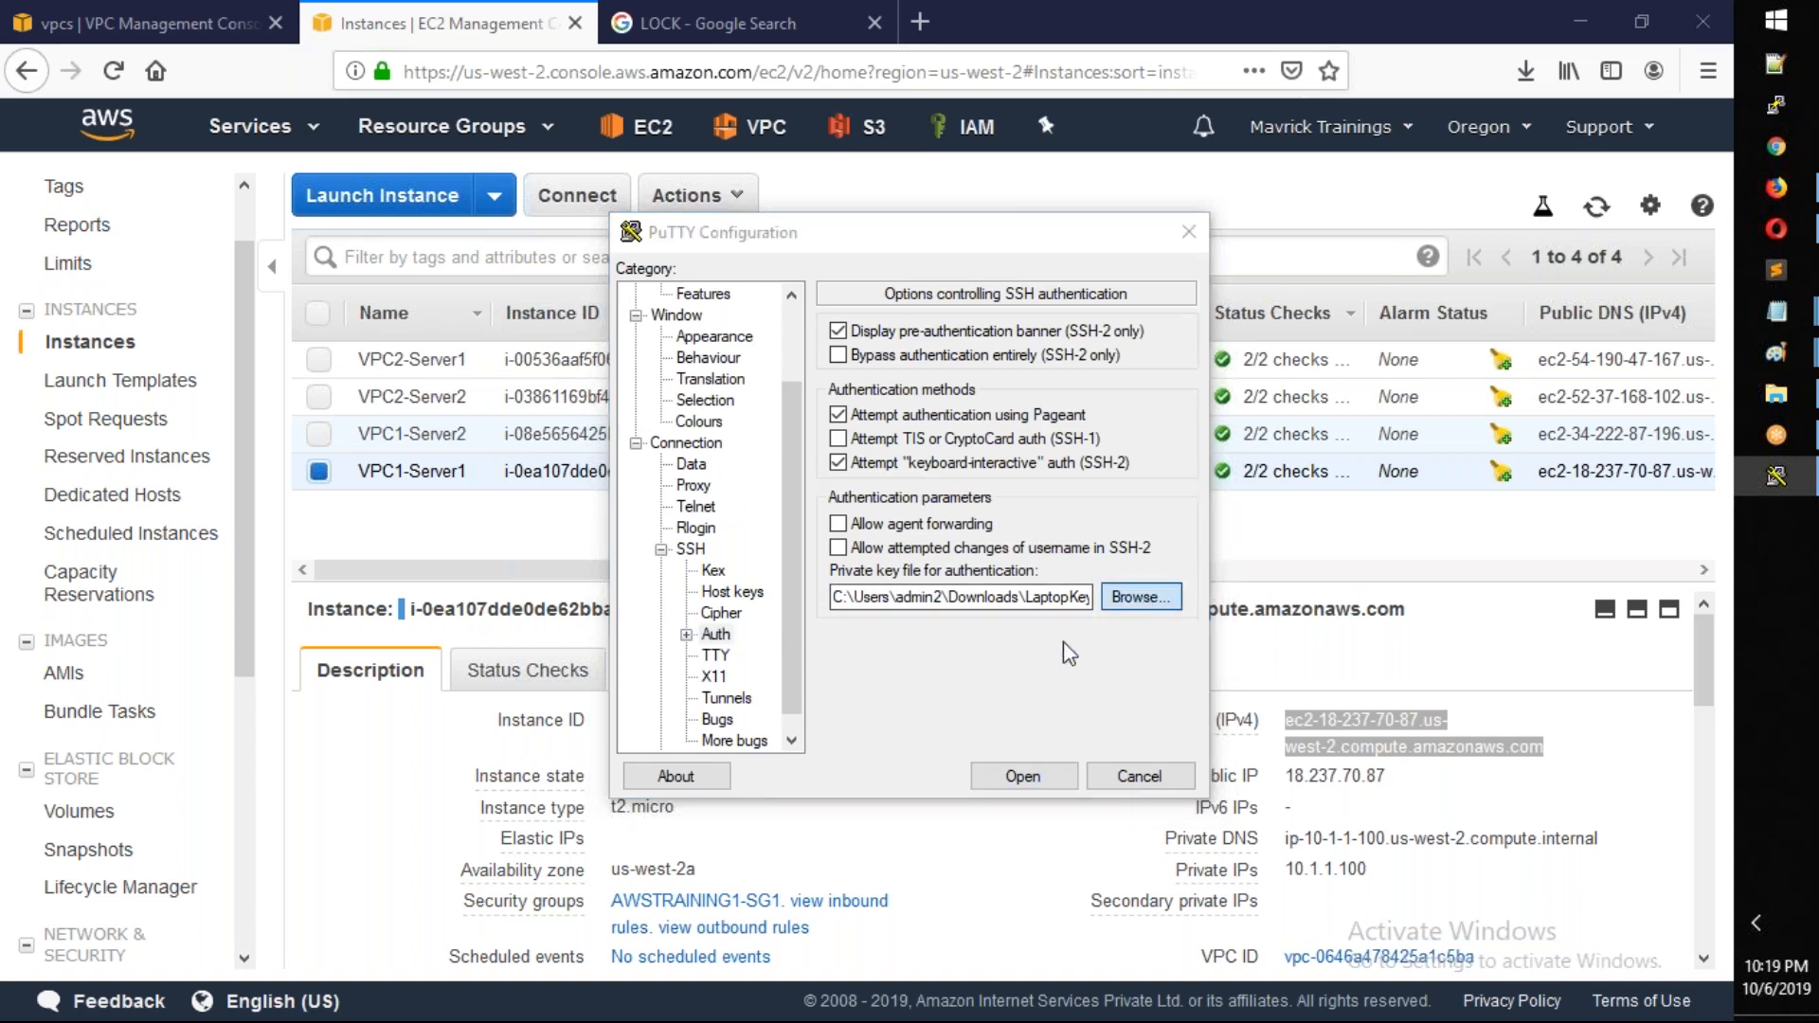
{"action": "type", "text": "My"}
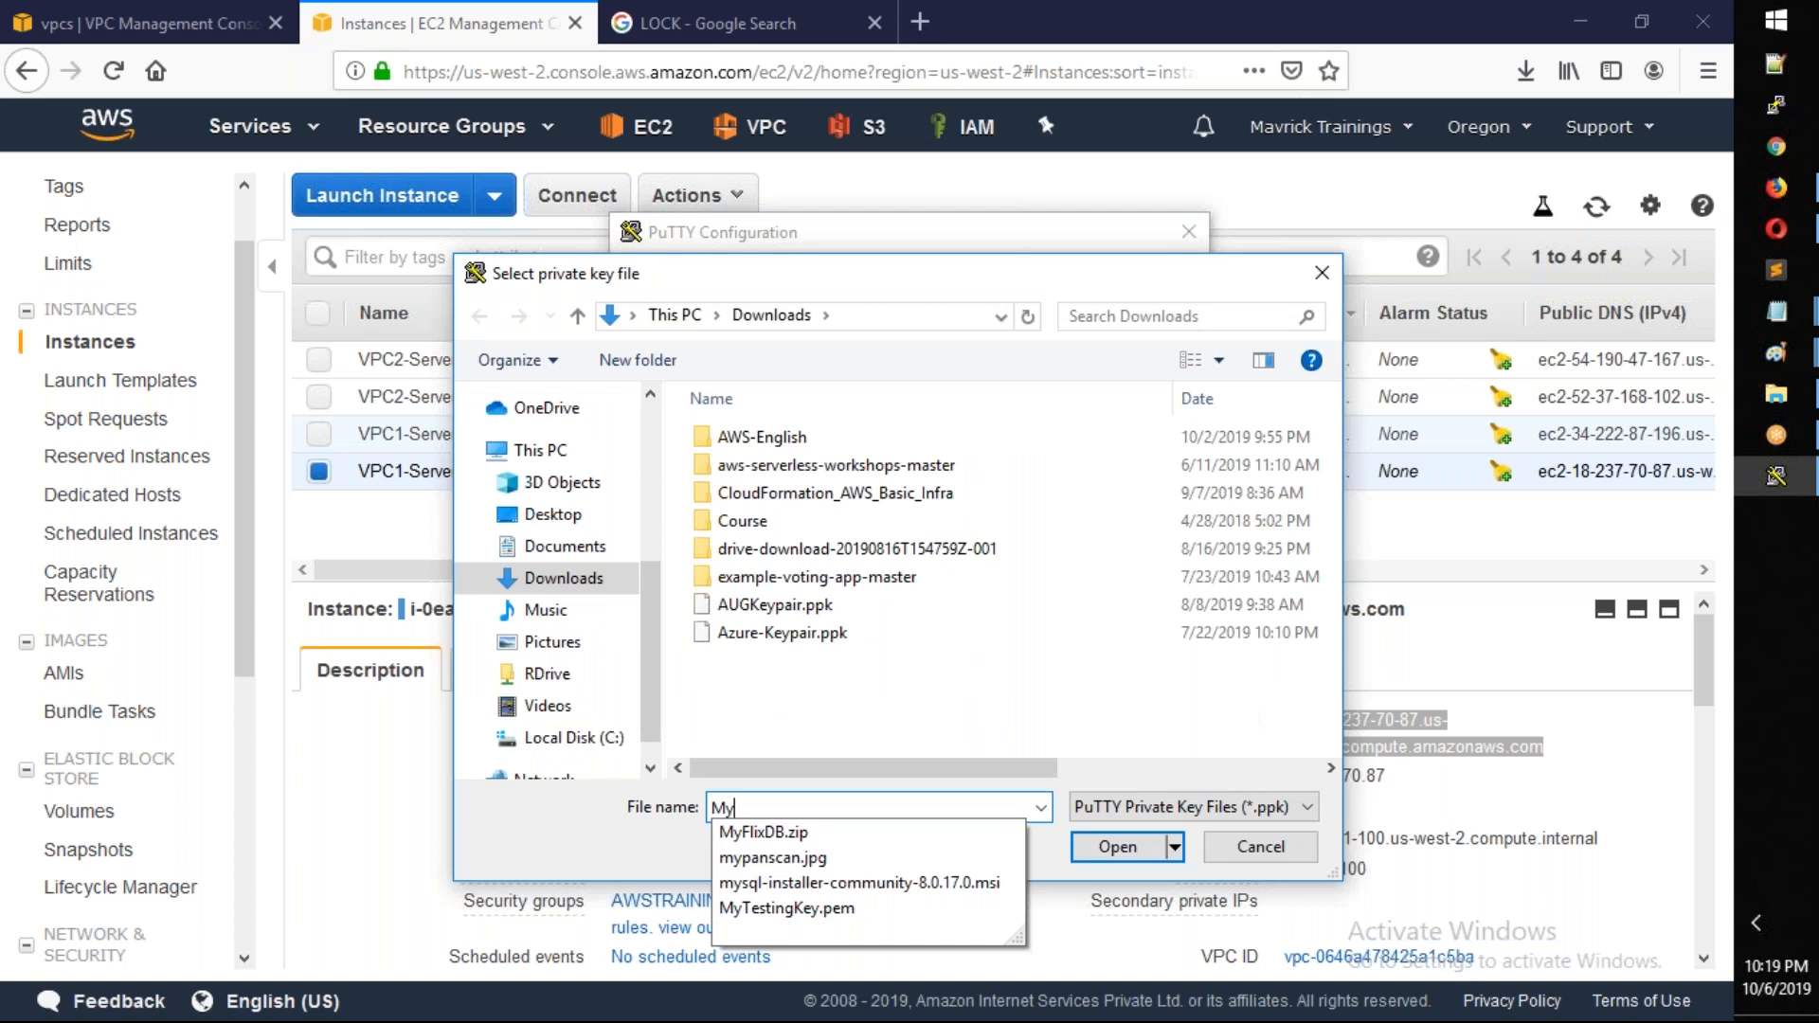
{"action": "key", "text": "Down"}
{"action": "key", "text": "Down"}
{"action": "key", "text": "Down"}
{"action": "key", "text": "Down"}
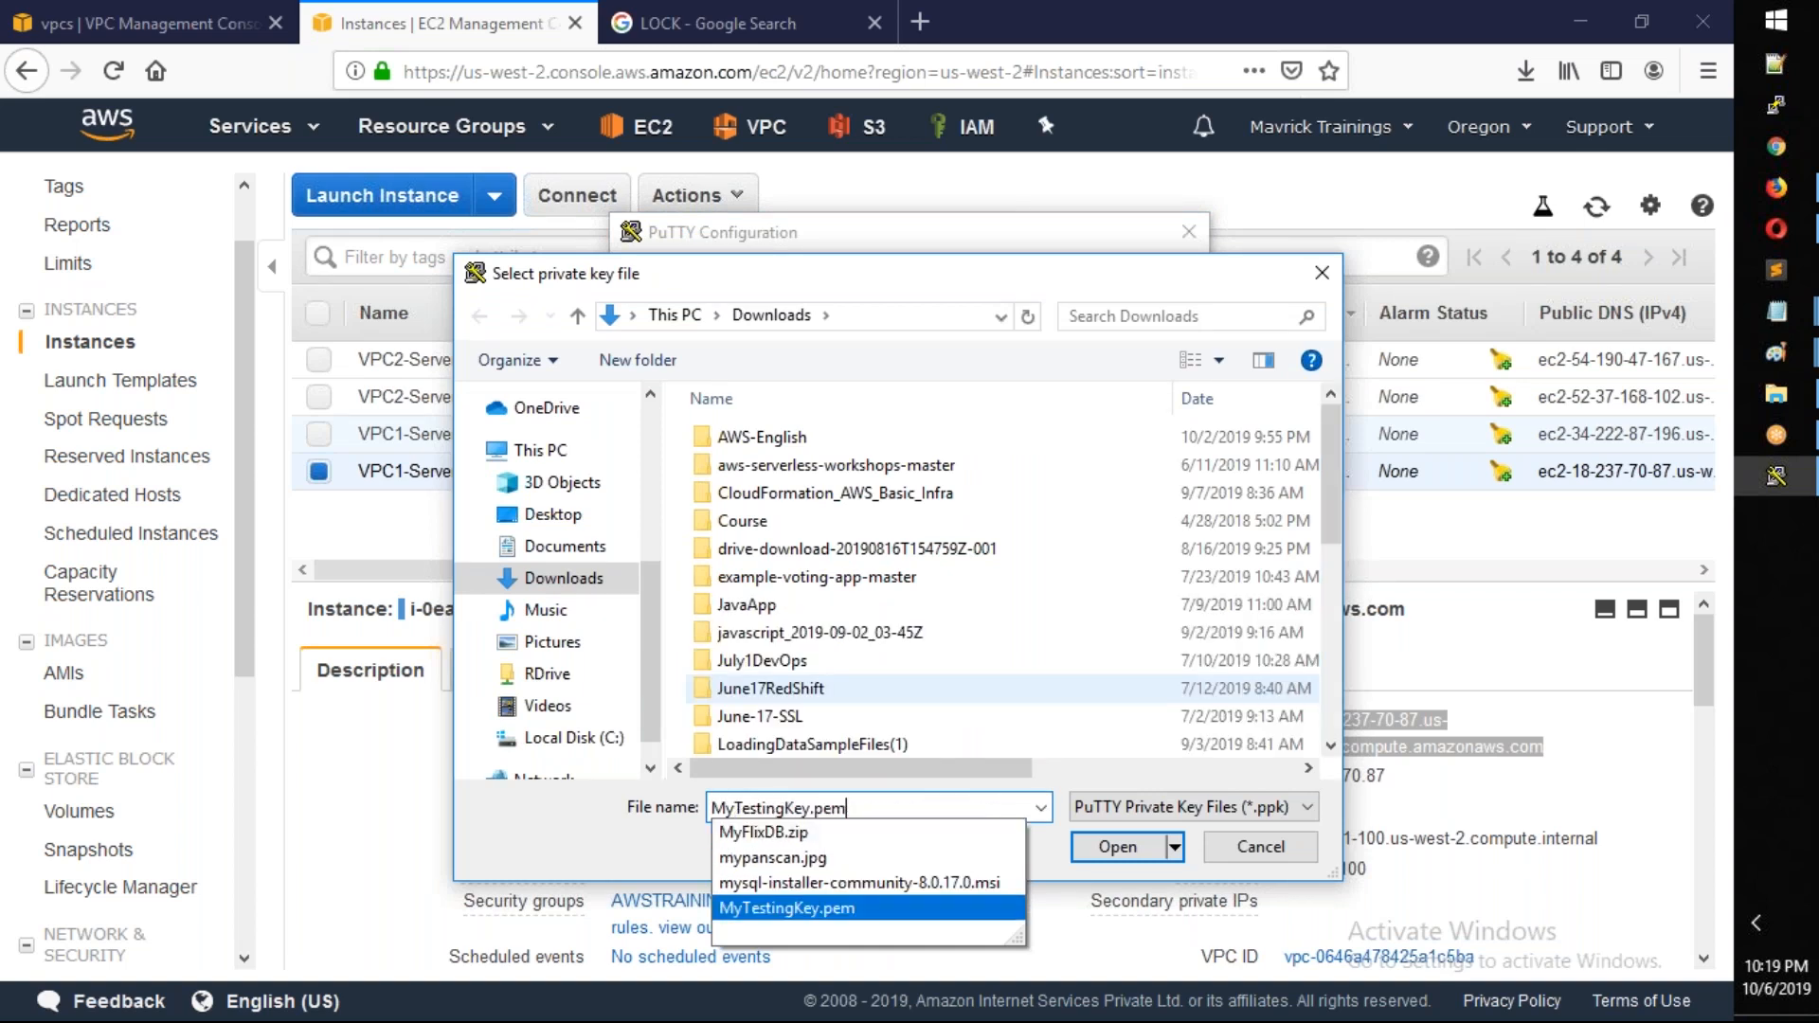
{"action": "key", "text": "Return"}
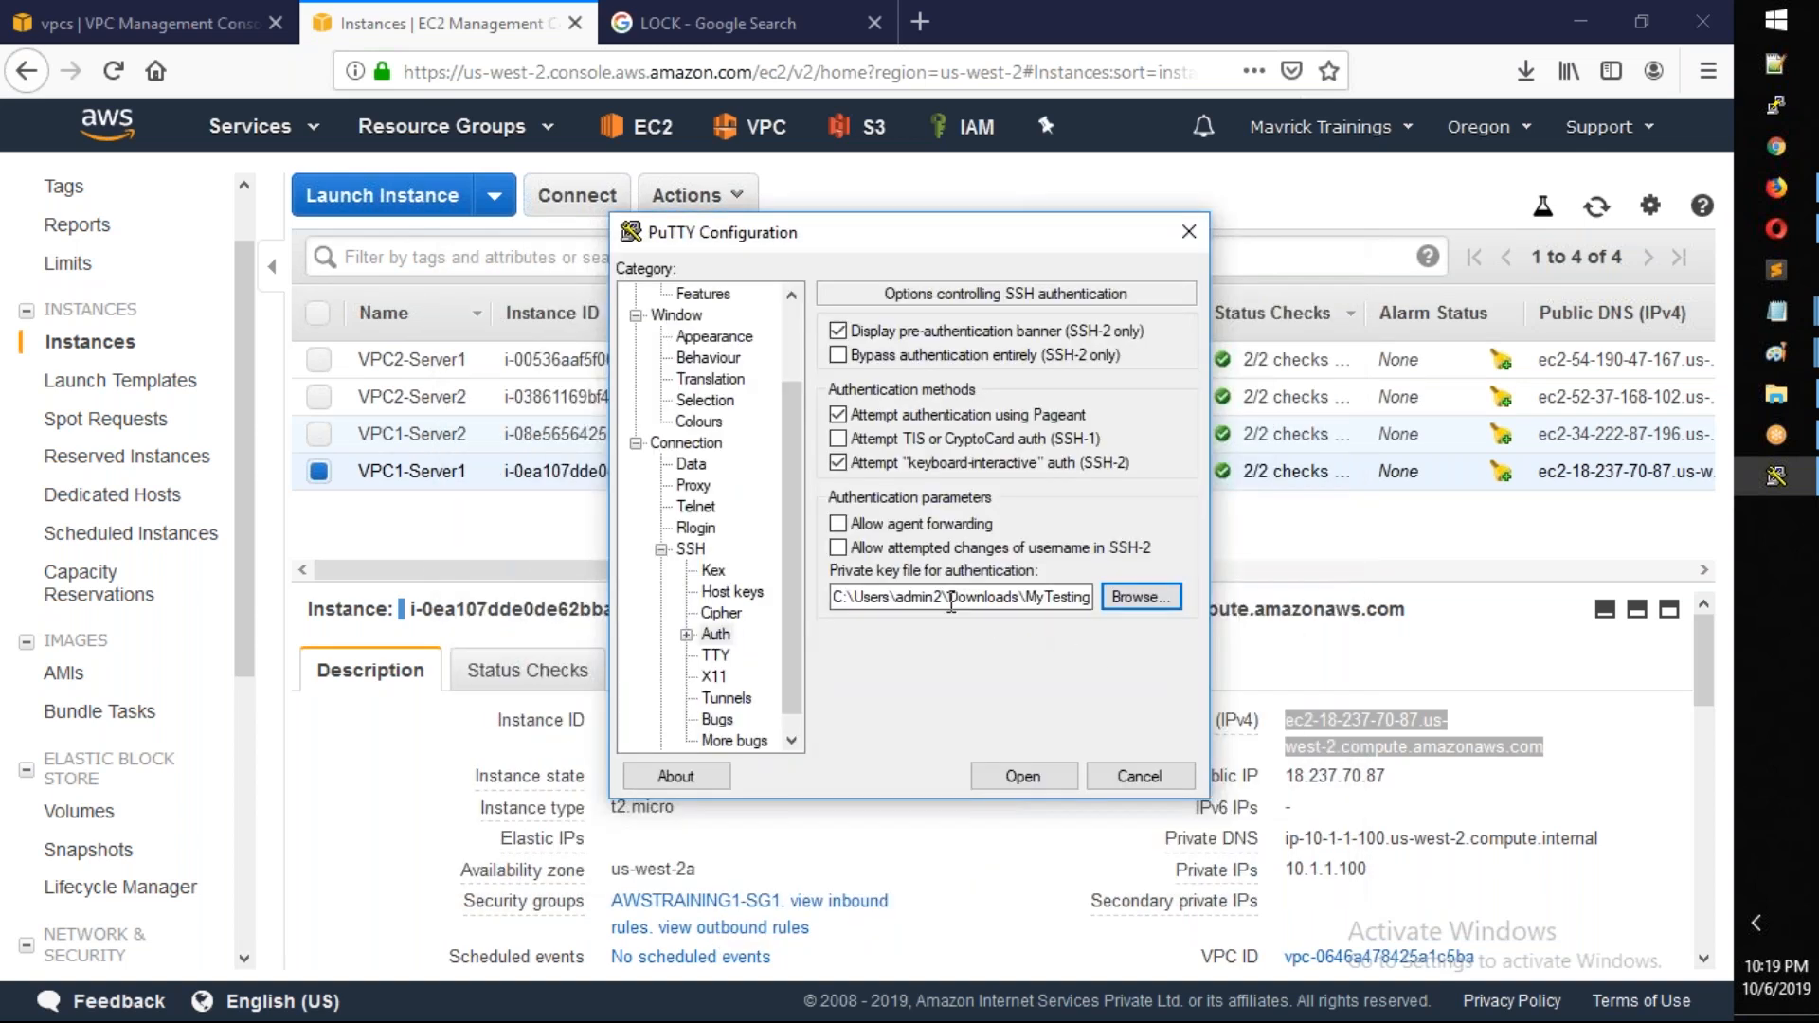
Try to connect to VPC1-Server1 with the .pem key, then close the PuTTY session
{"action": "left_click", "coordinate": [1023, 776]}
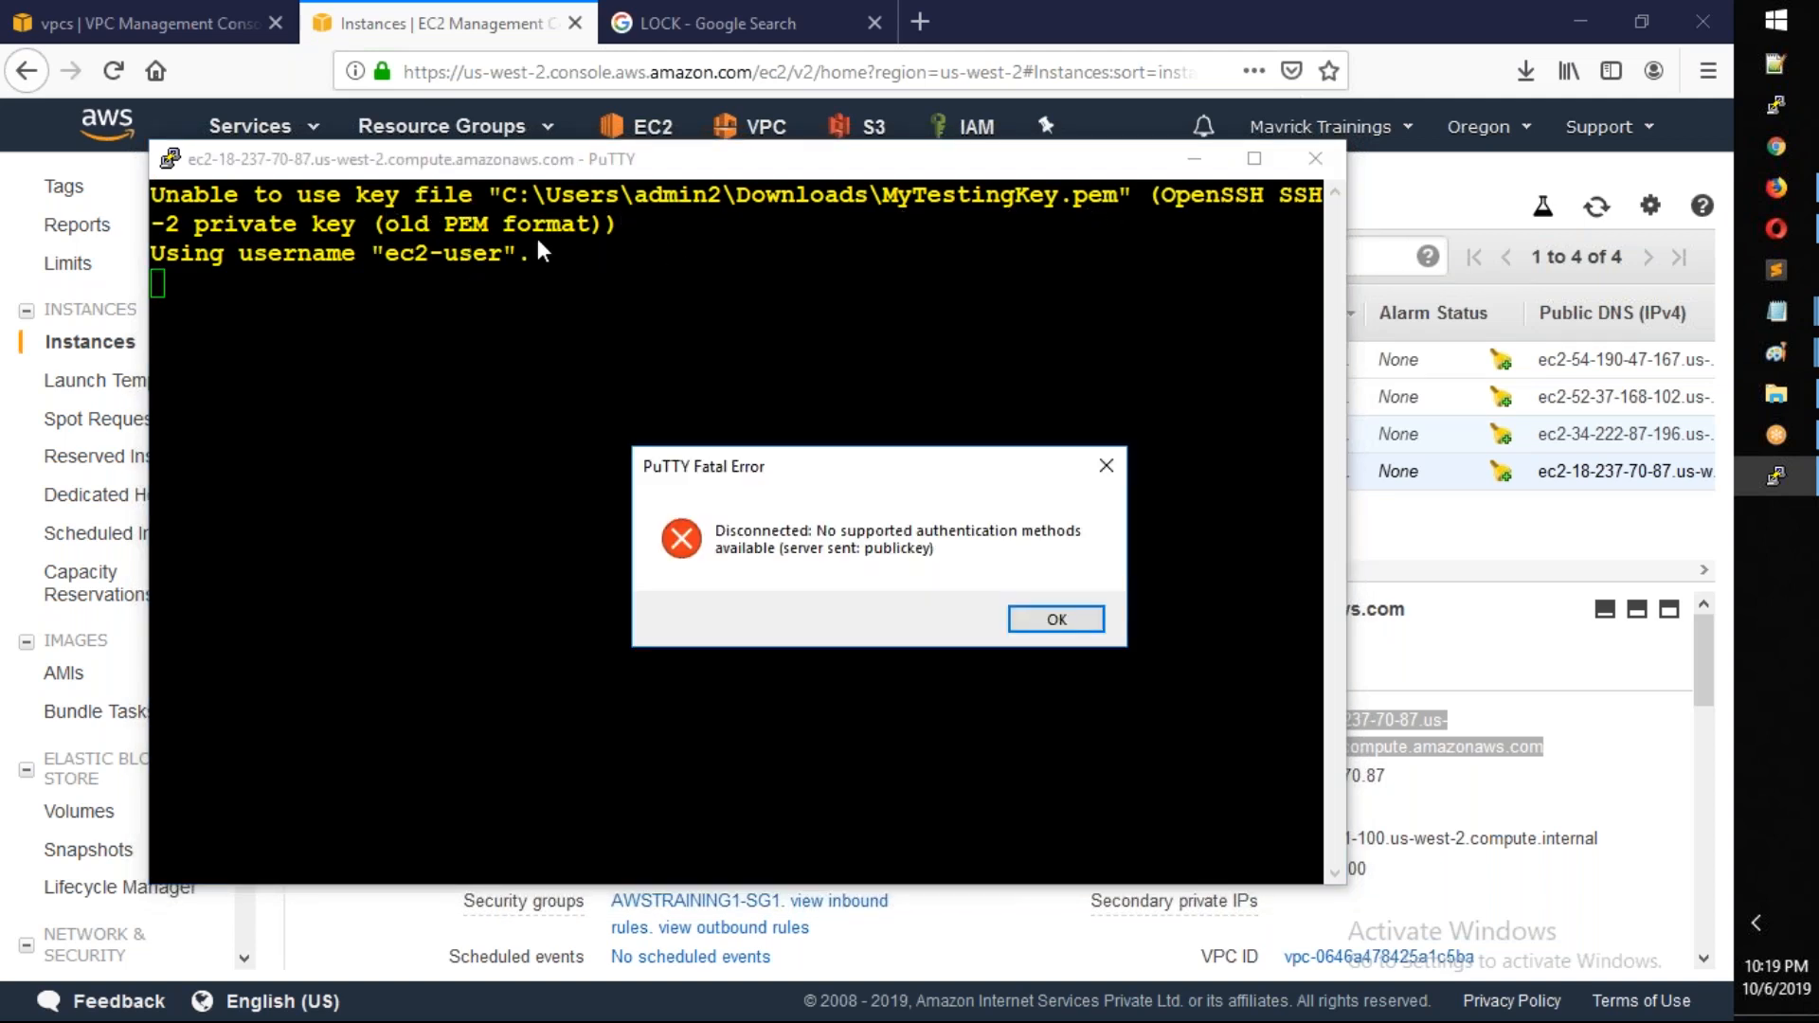
{"action": "left_click", "coordinate": [1056, 618]}
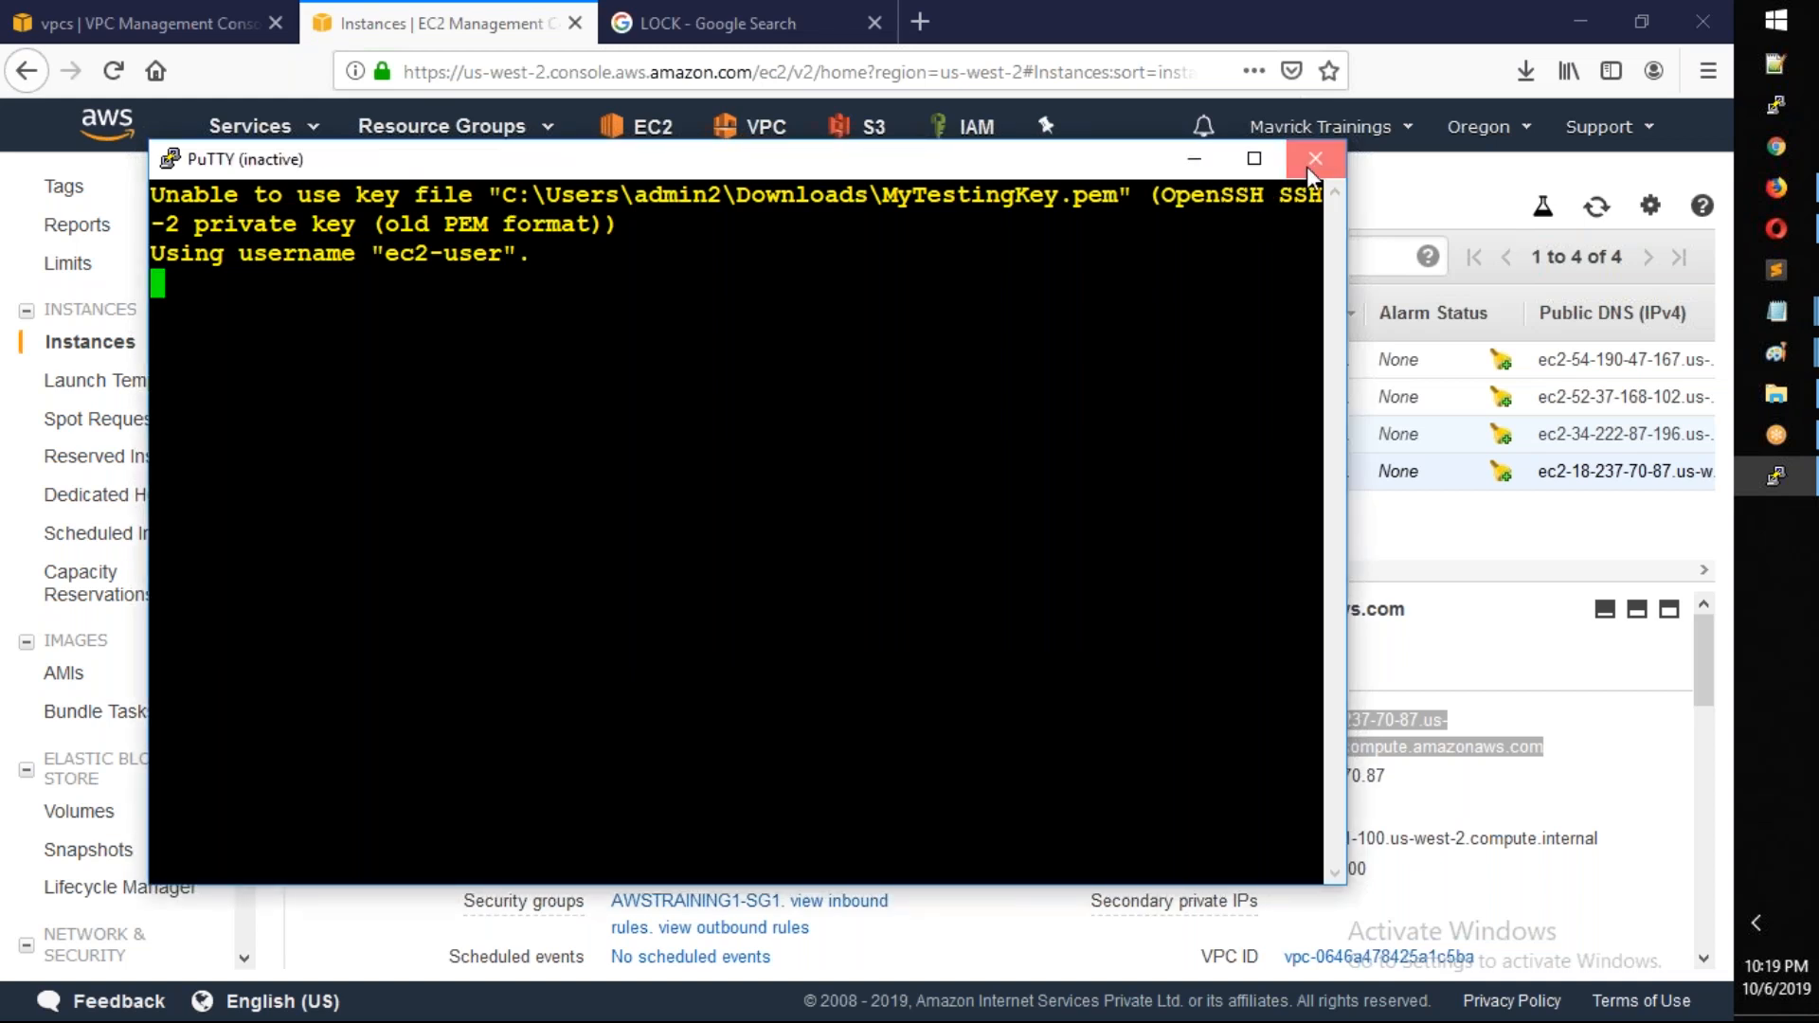
{"action": "left_click", "coordinate": [1314, 158]}
Search the web for "puttygen download" in a new browser tab and open the Chiark page for the latest PuTTY release
{"action": "left_click", "coordinate": [924, 20]}
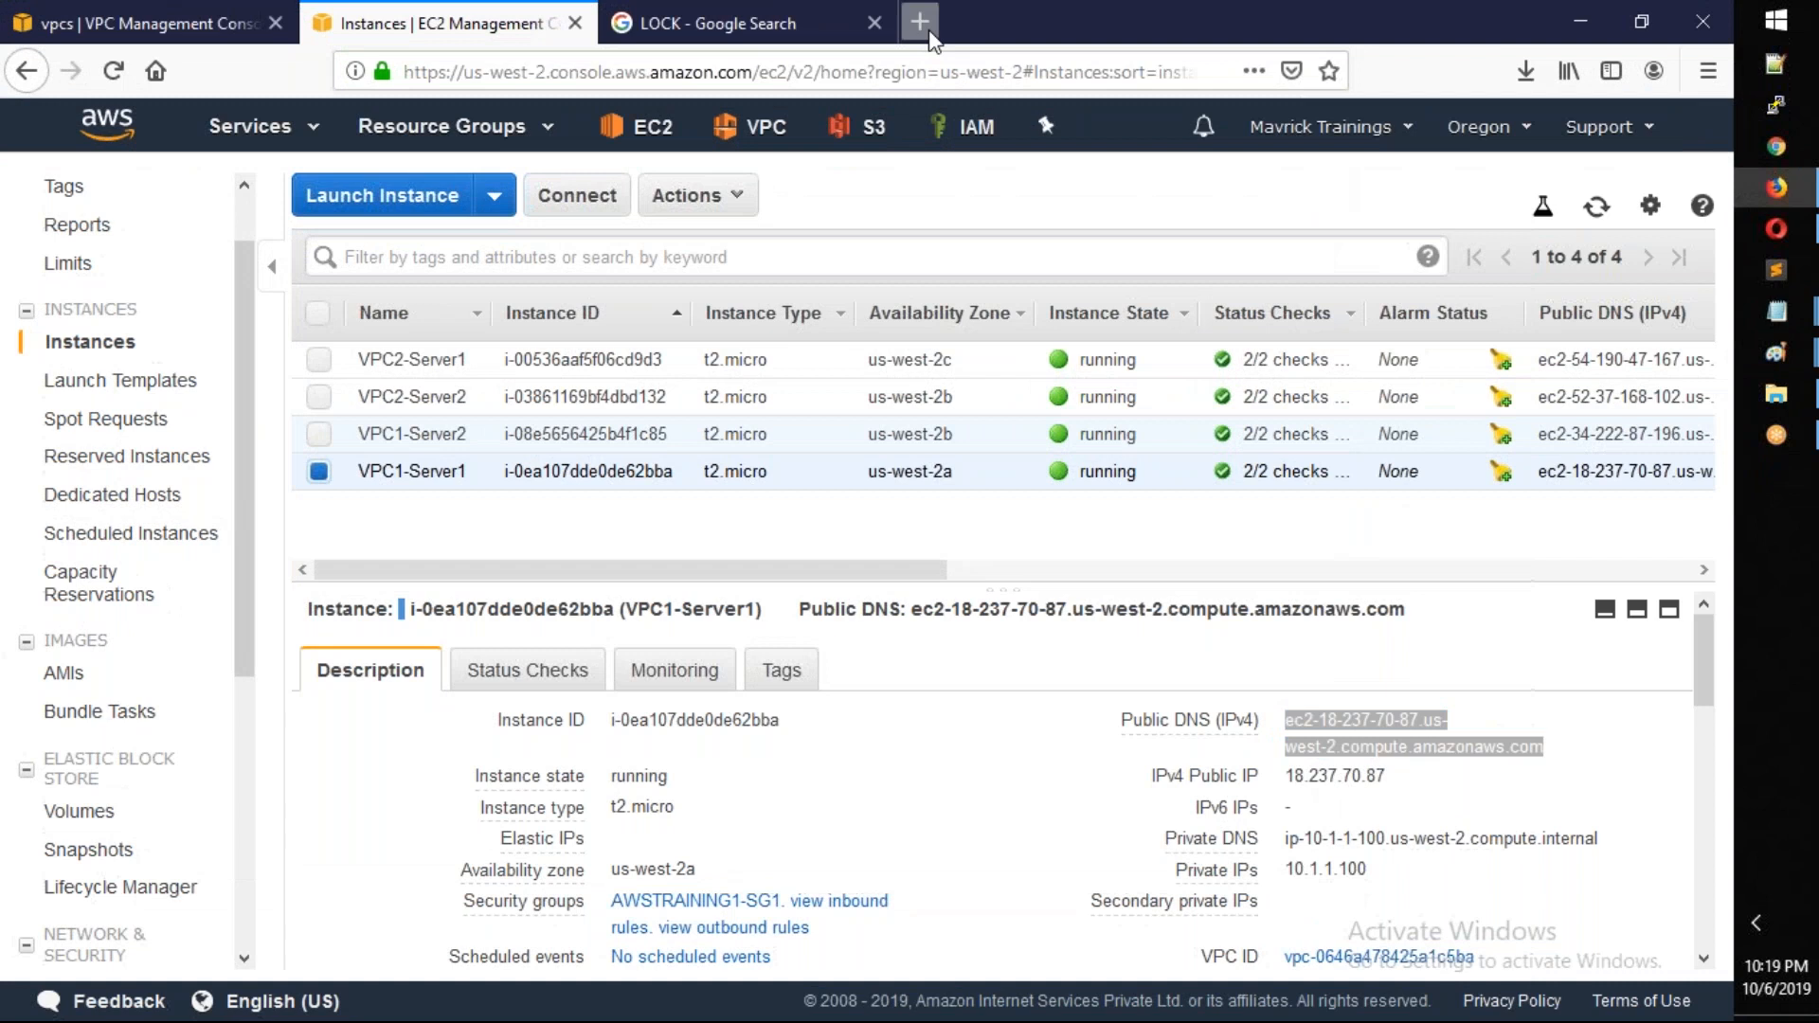
{"action": "type", "text": "pu"}
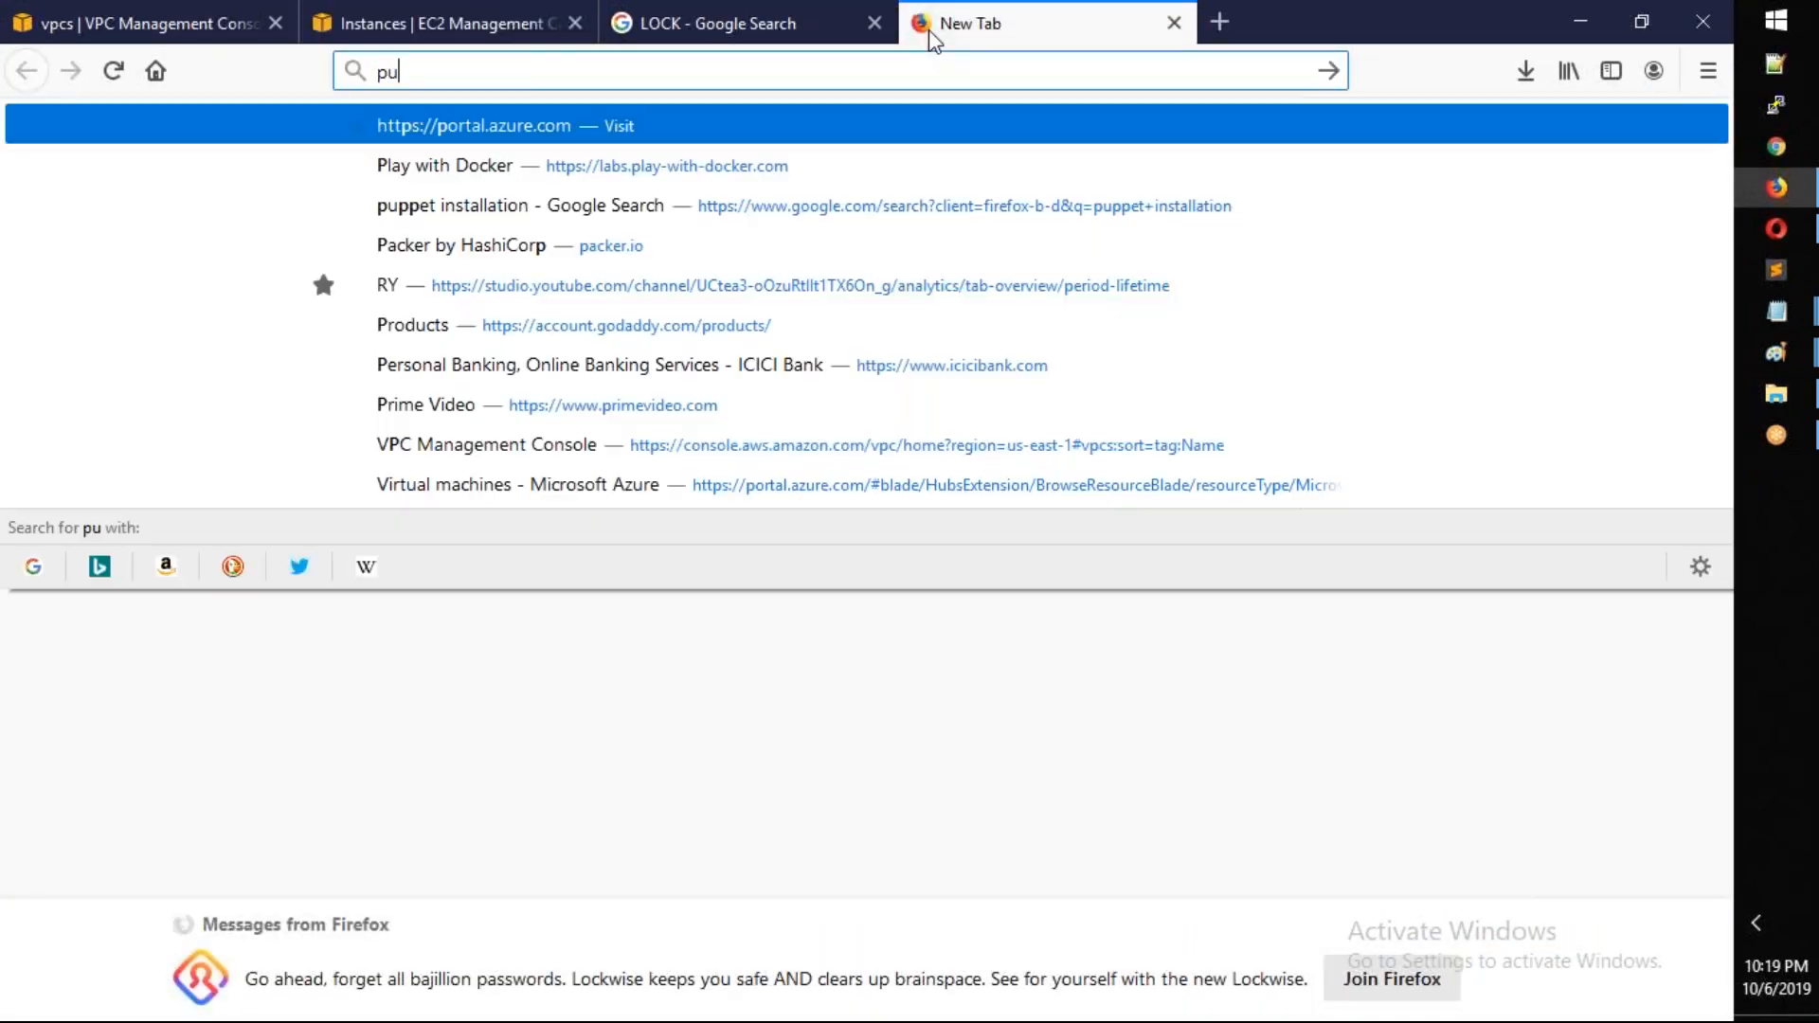
{"action": "type", "text": "ttygen "}
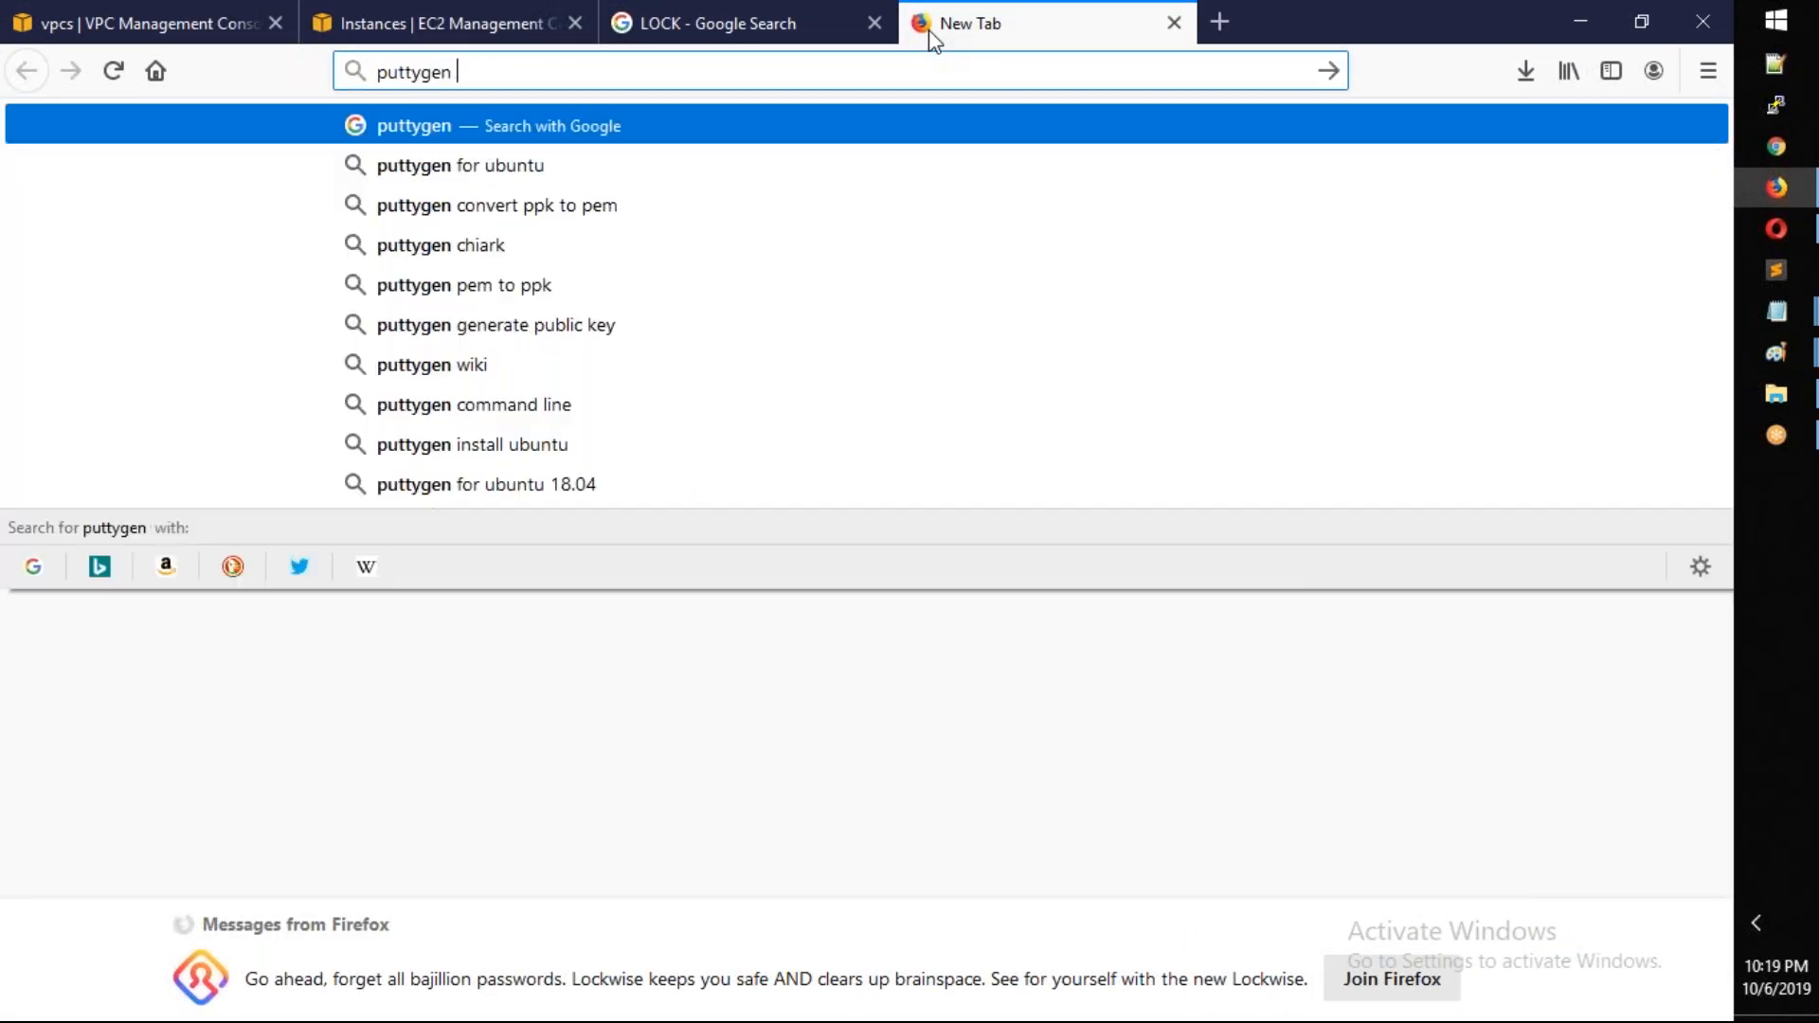
{"action": "type", "text": "download"}
{"action": "key", "text": "Return"}
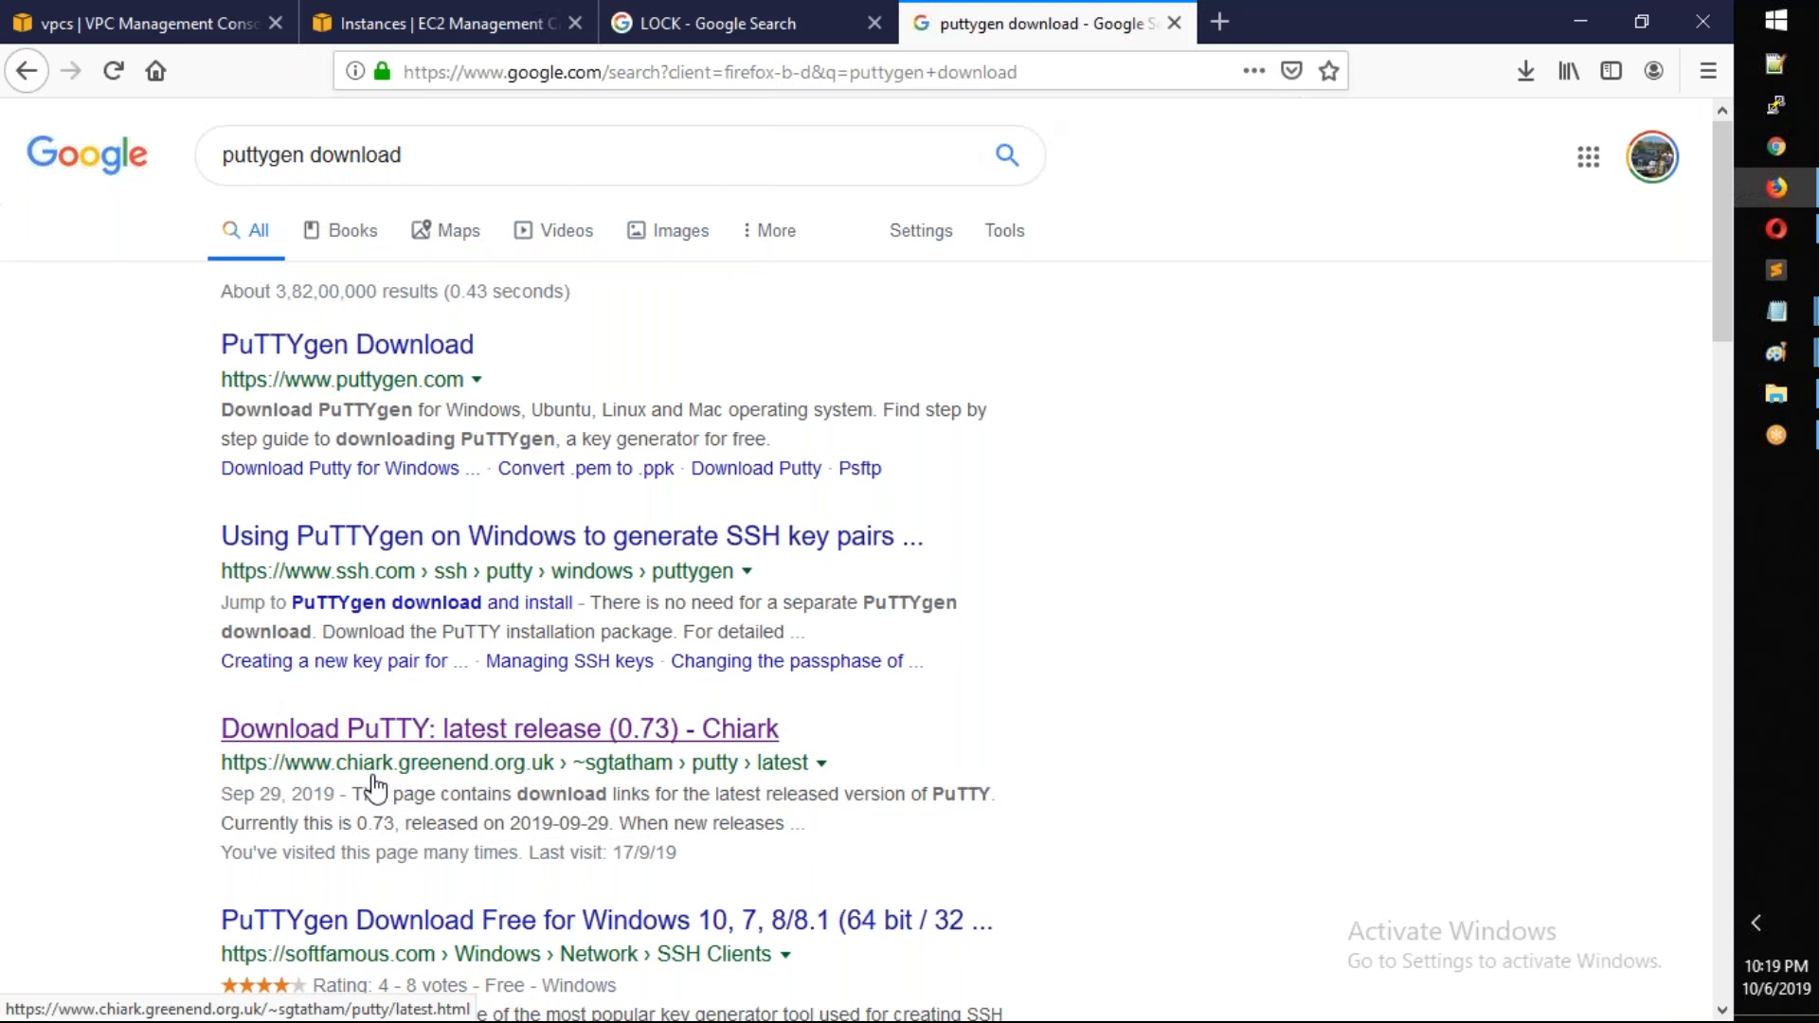
{"action": "left_click", "coordinate": [455, 737]}
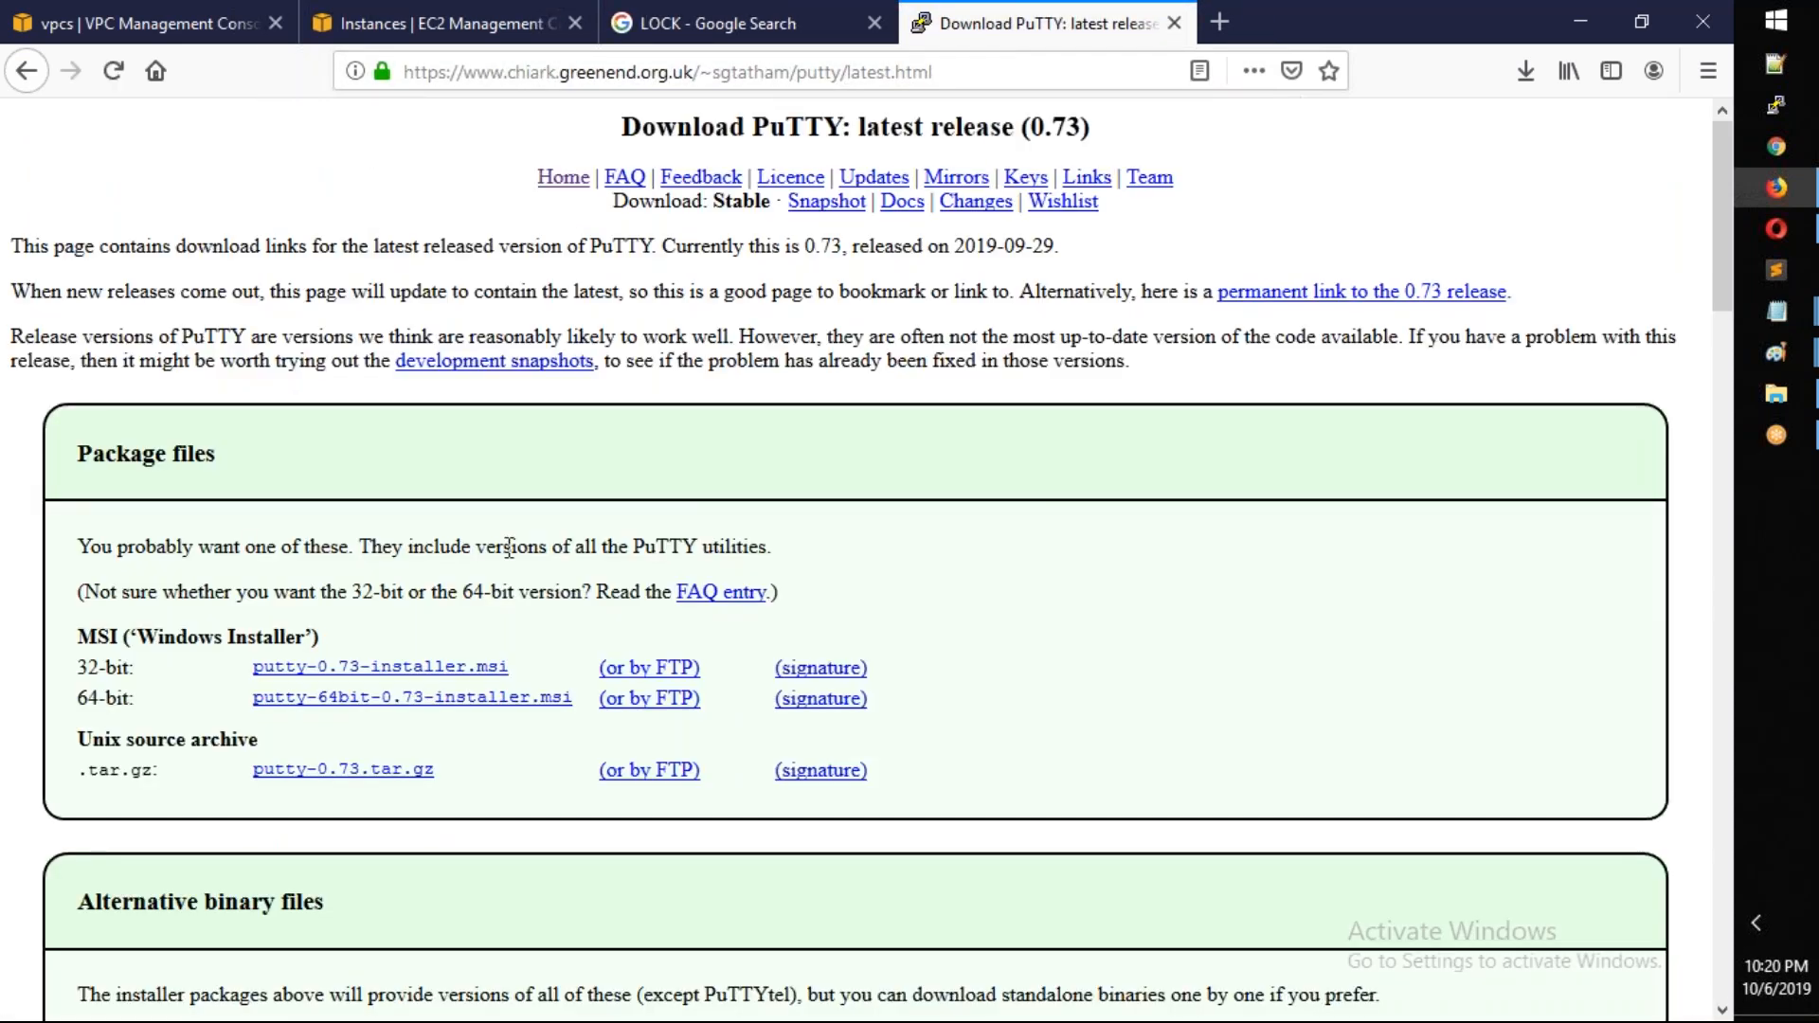
Locate the 64-bit putty.exe and puttygen.exe downloads among the alternative binary files
{"action": "scroll", "coordinate": [509, 547], "scroll_direction": "down", "scroll_amount": 10}
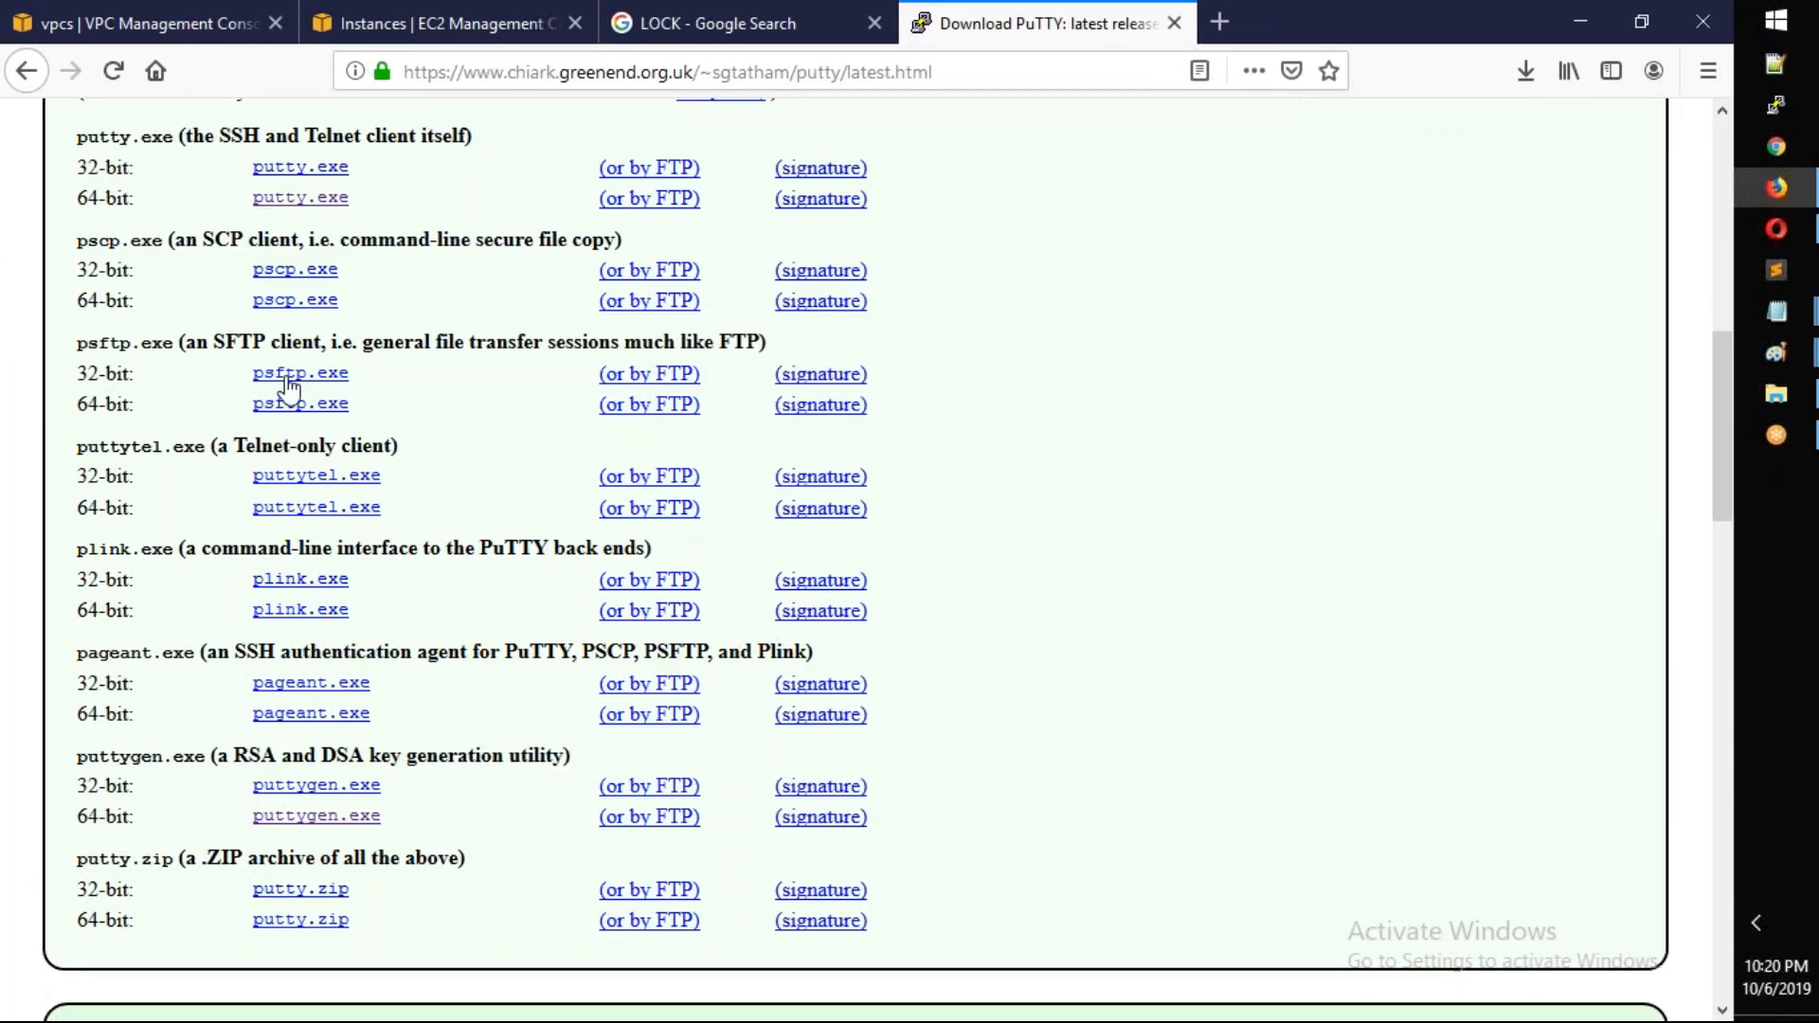
{"action": "left_click_drag", "start_coordinate": [387, 206], "coordinate": [249, 199]}
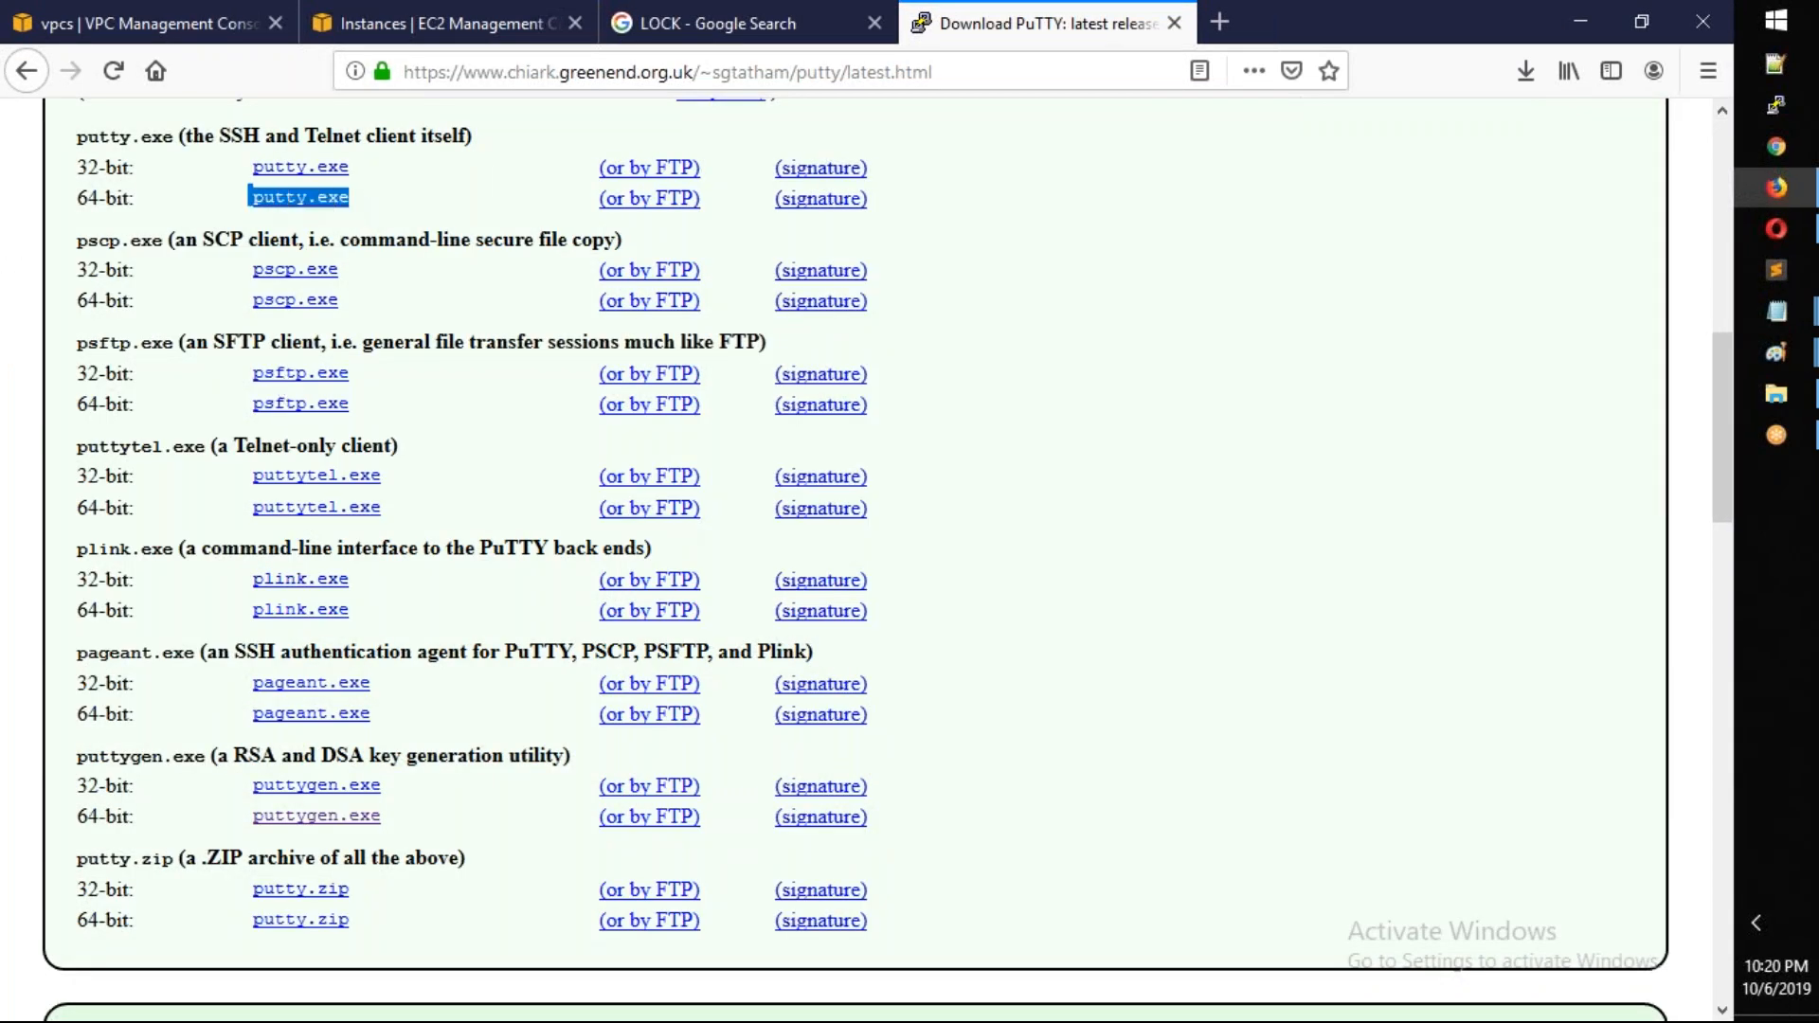
{"action": "left_click_drag", "start_coordinate": [424, 824], "coordinate": [264, 828]}
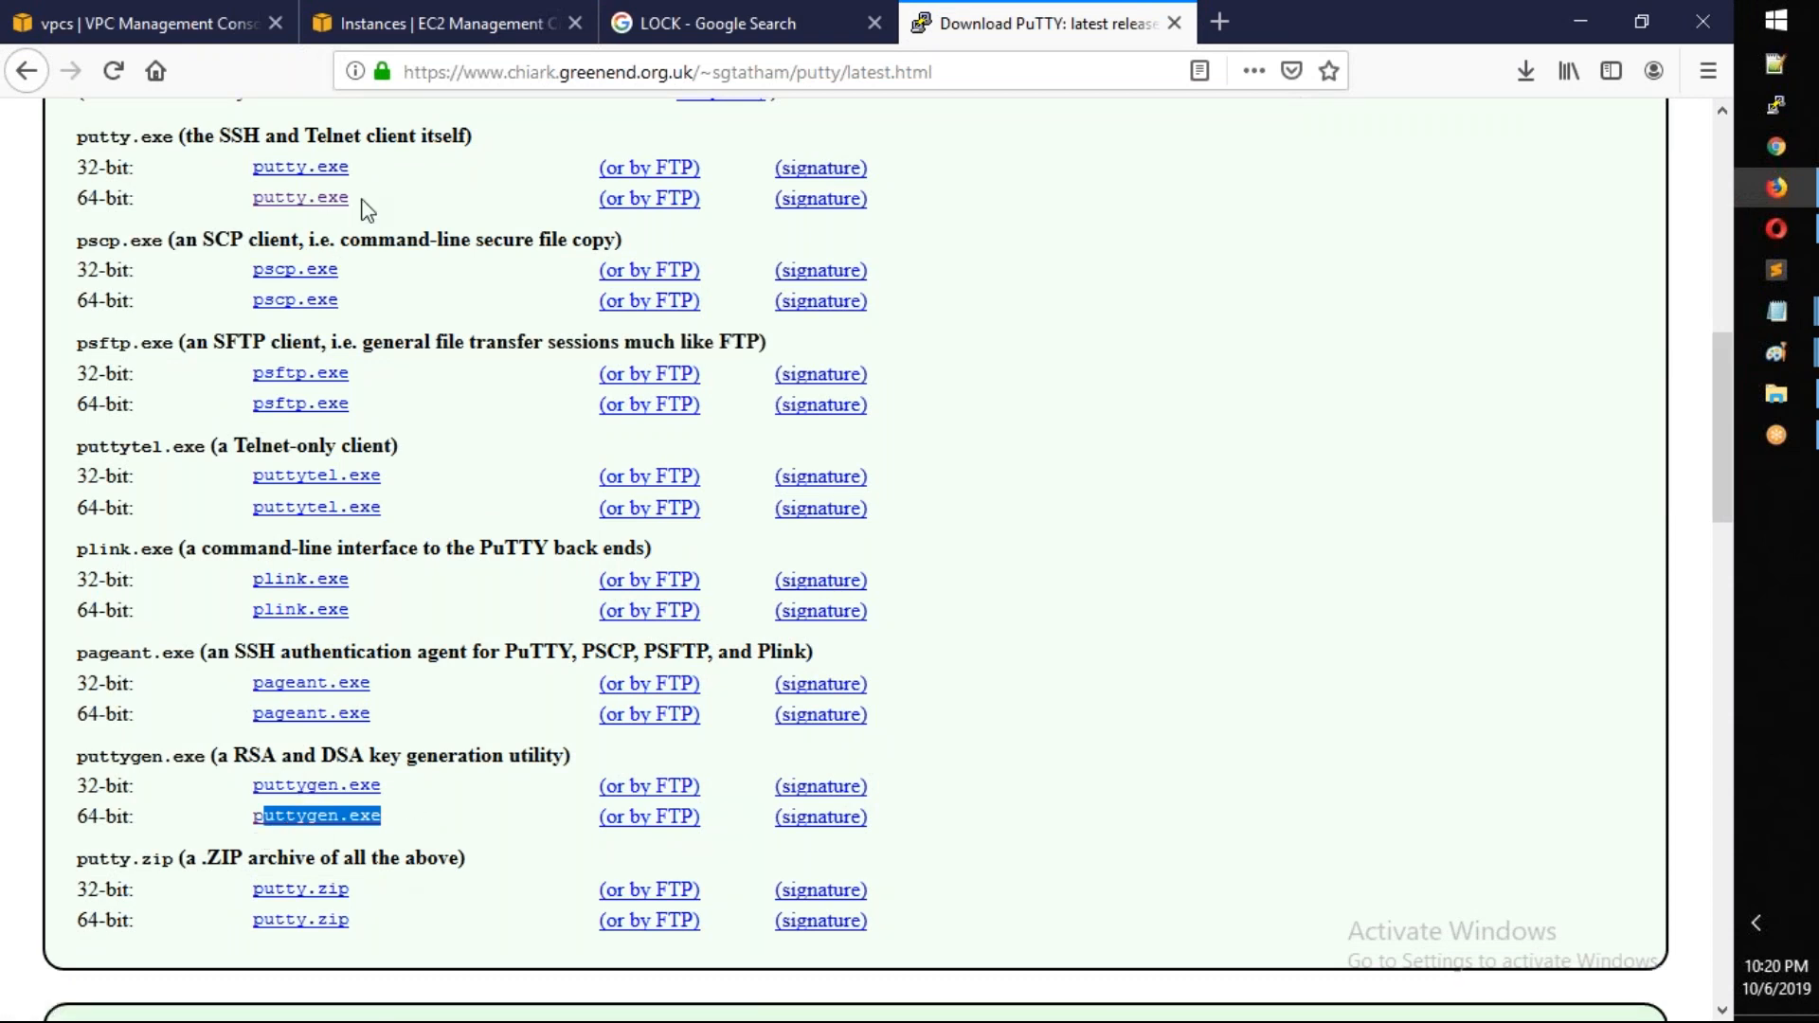
{"action": "left_click_drag", "start_coordinate": [438, 826], "coordinate": [249, 816]}
{"action": "left_click_drag", "start_coordinate": [447, 807], "coordinate": [263, 828]}
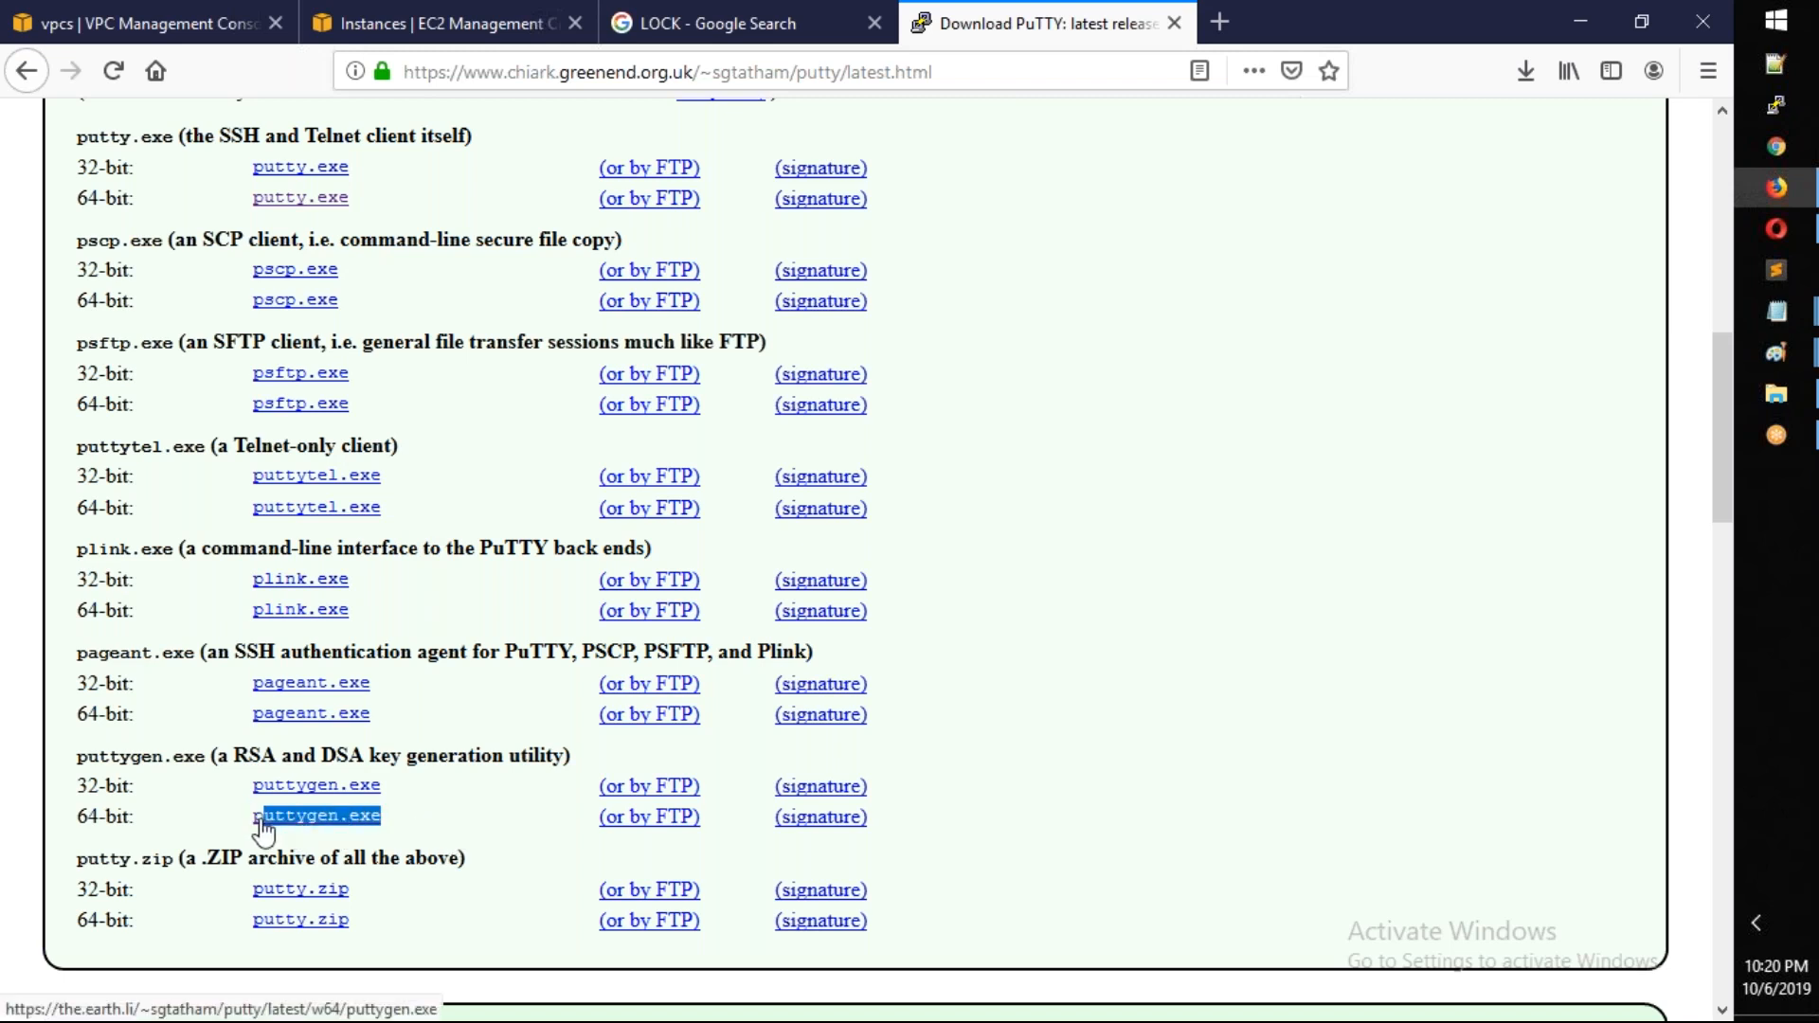
Launch puttygen.exe from the Downloads folder in File Explorer
{"action": "left_click", "coordinate": [1579, 21]}
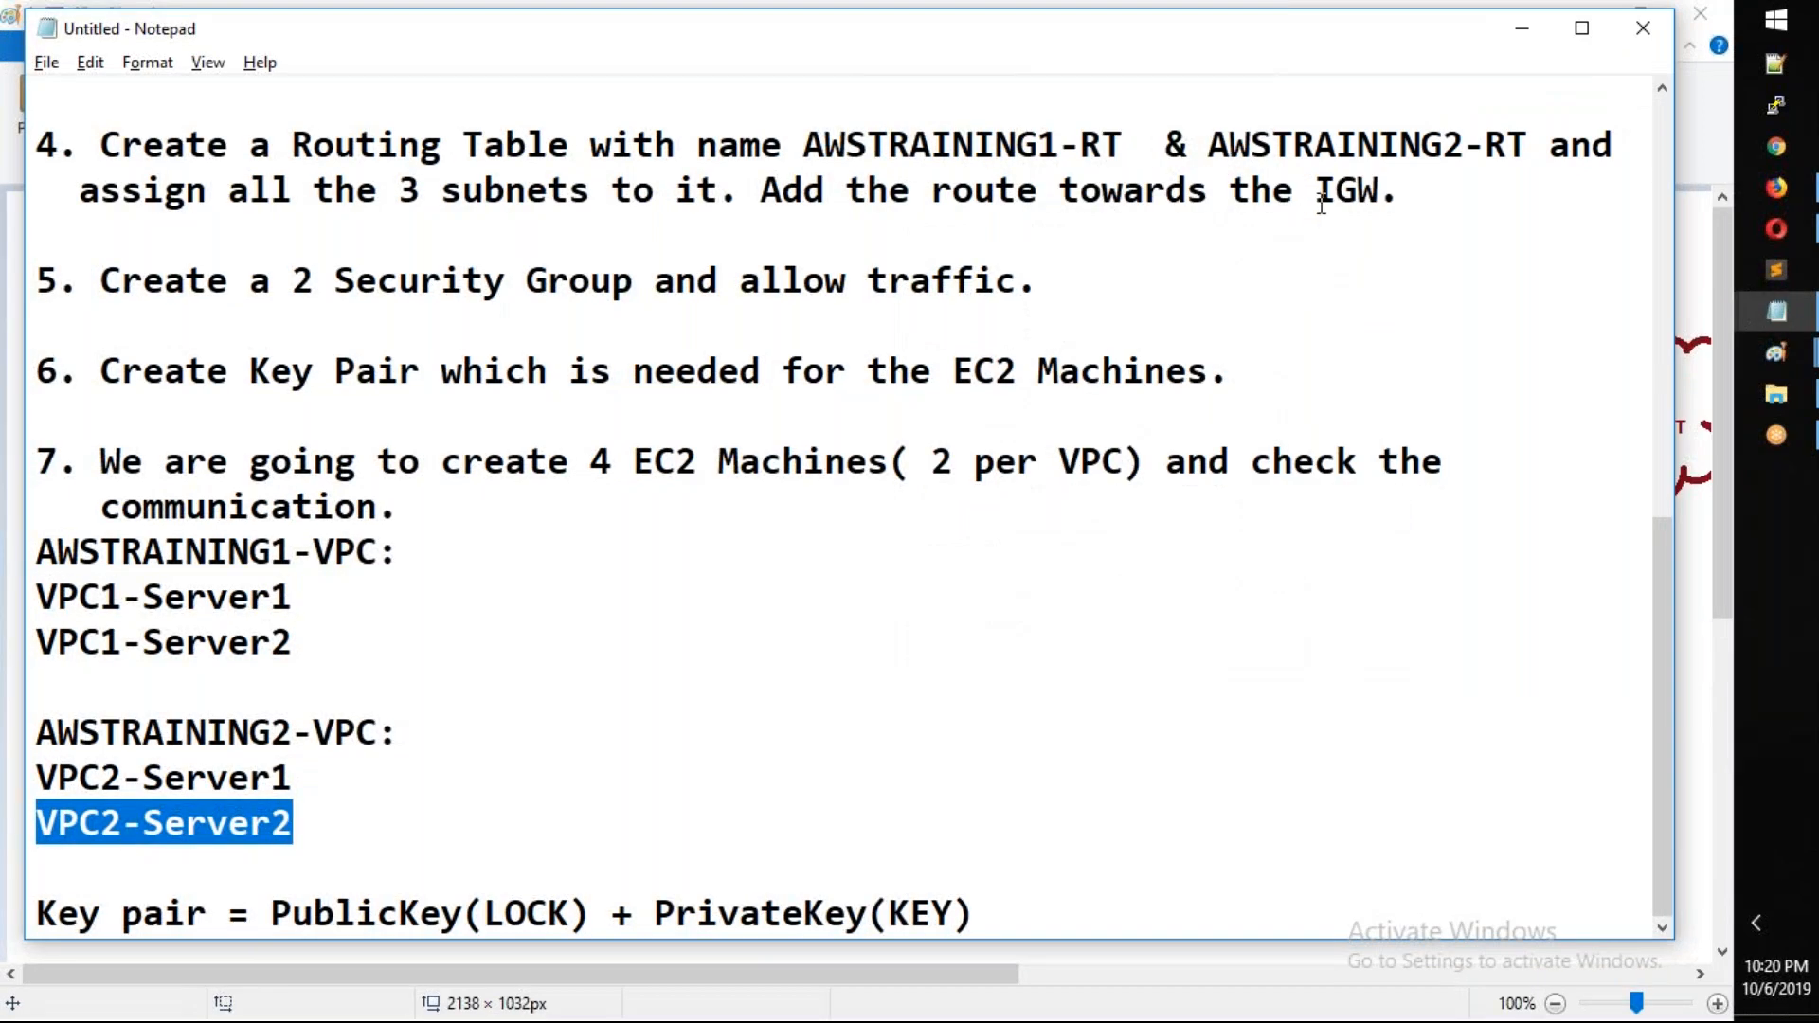
{"action": "left_click", "coordinate": [1801, 407]}
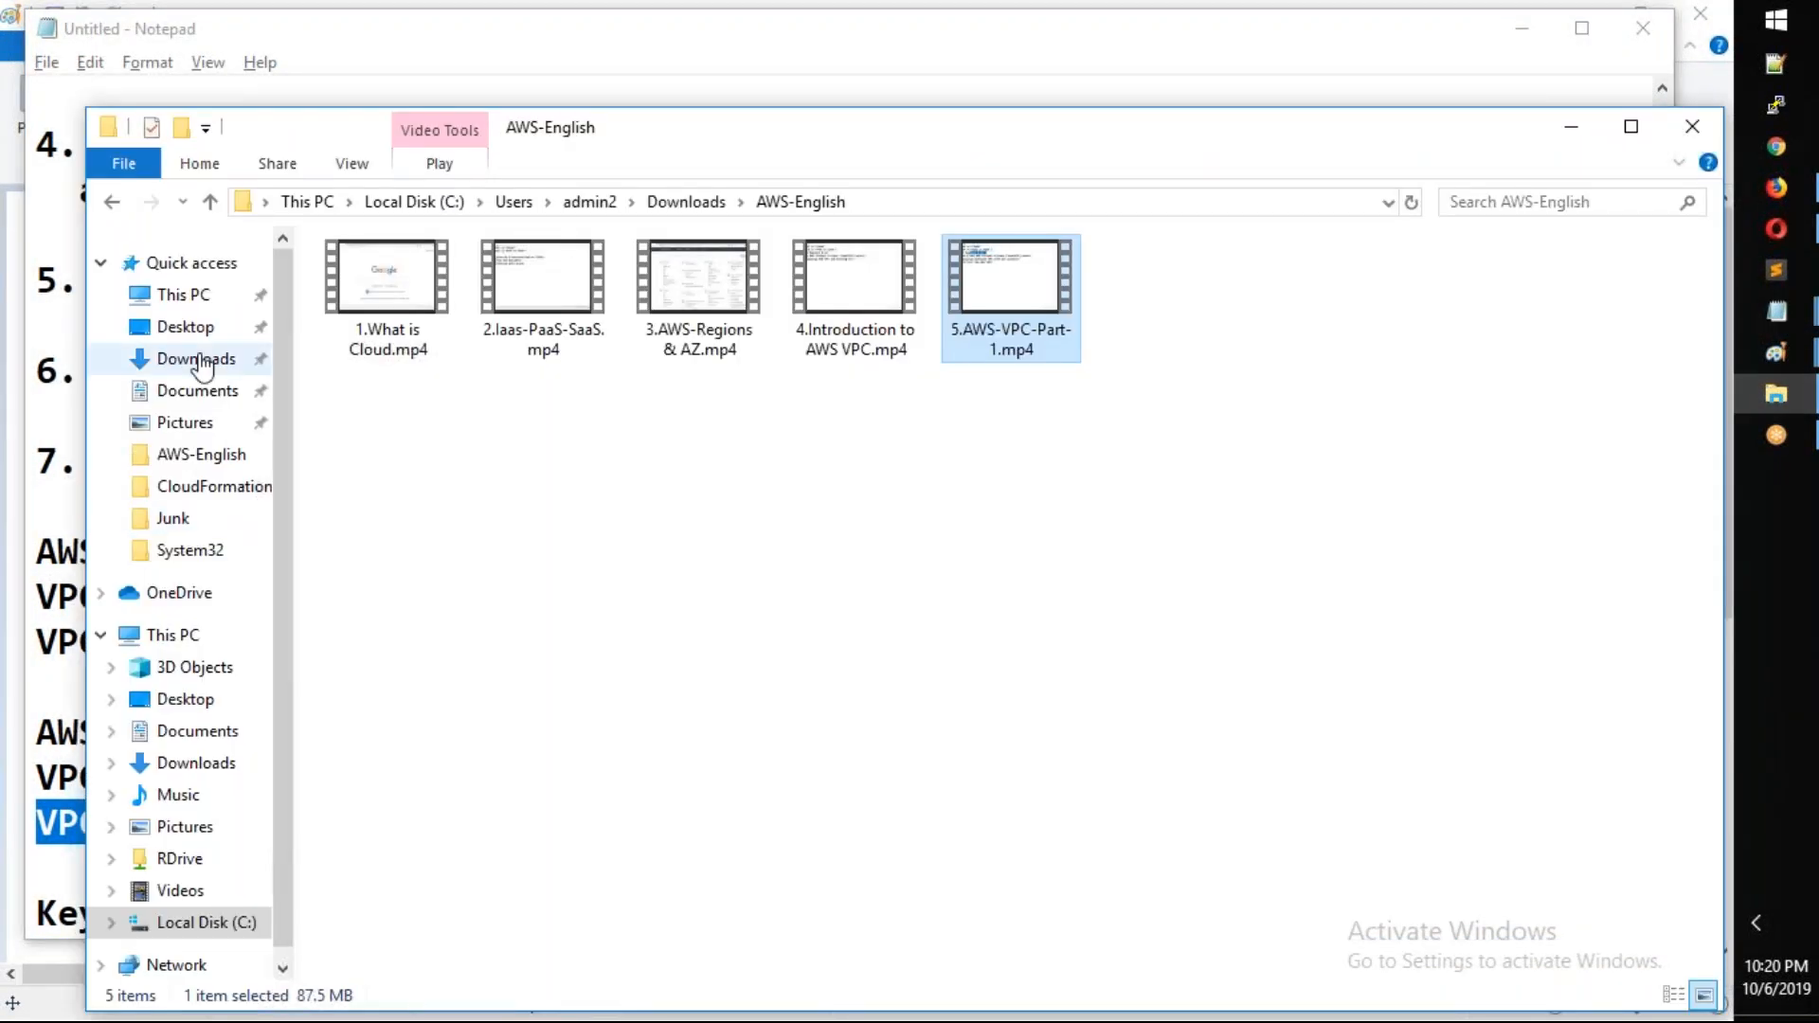
{"action": "left_click", "coordinate": [195, 364]}
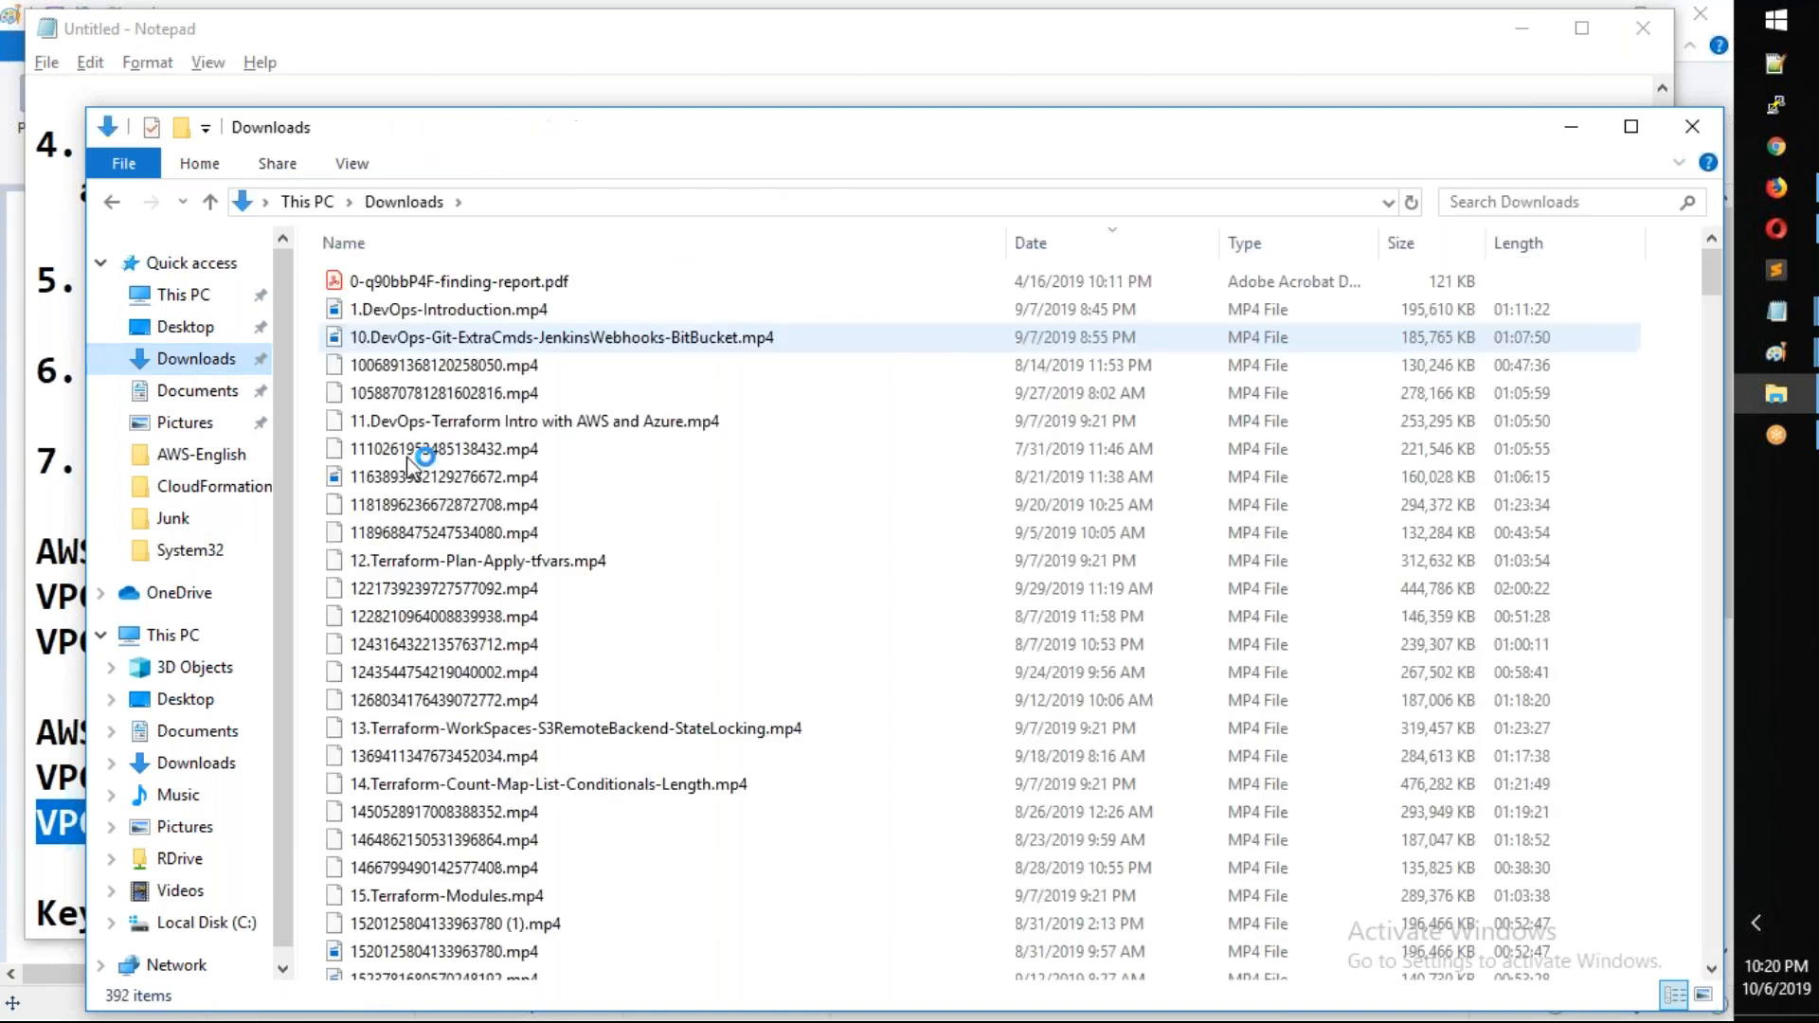
{"action": "left_click", "coordinate": [407, 469]}
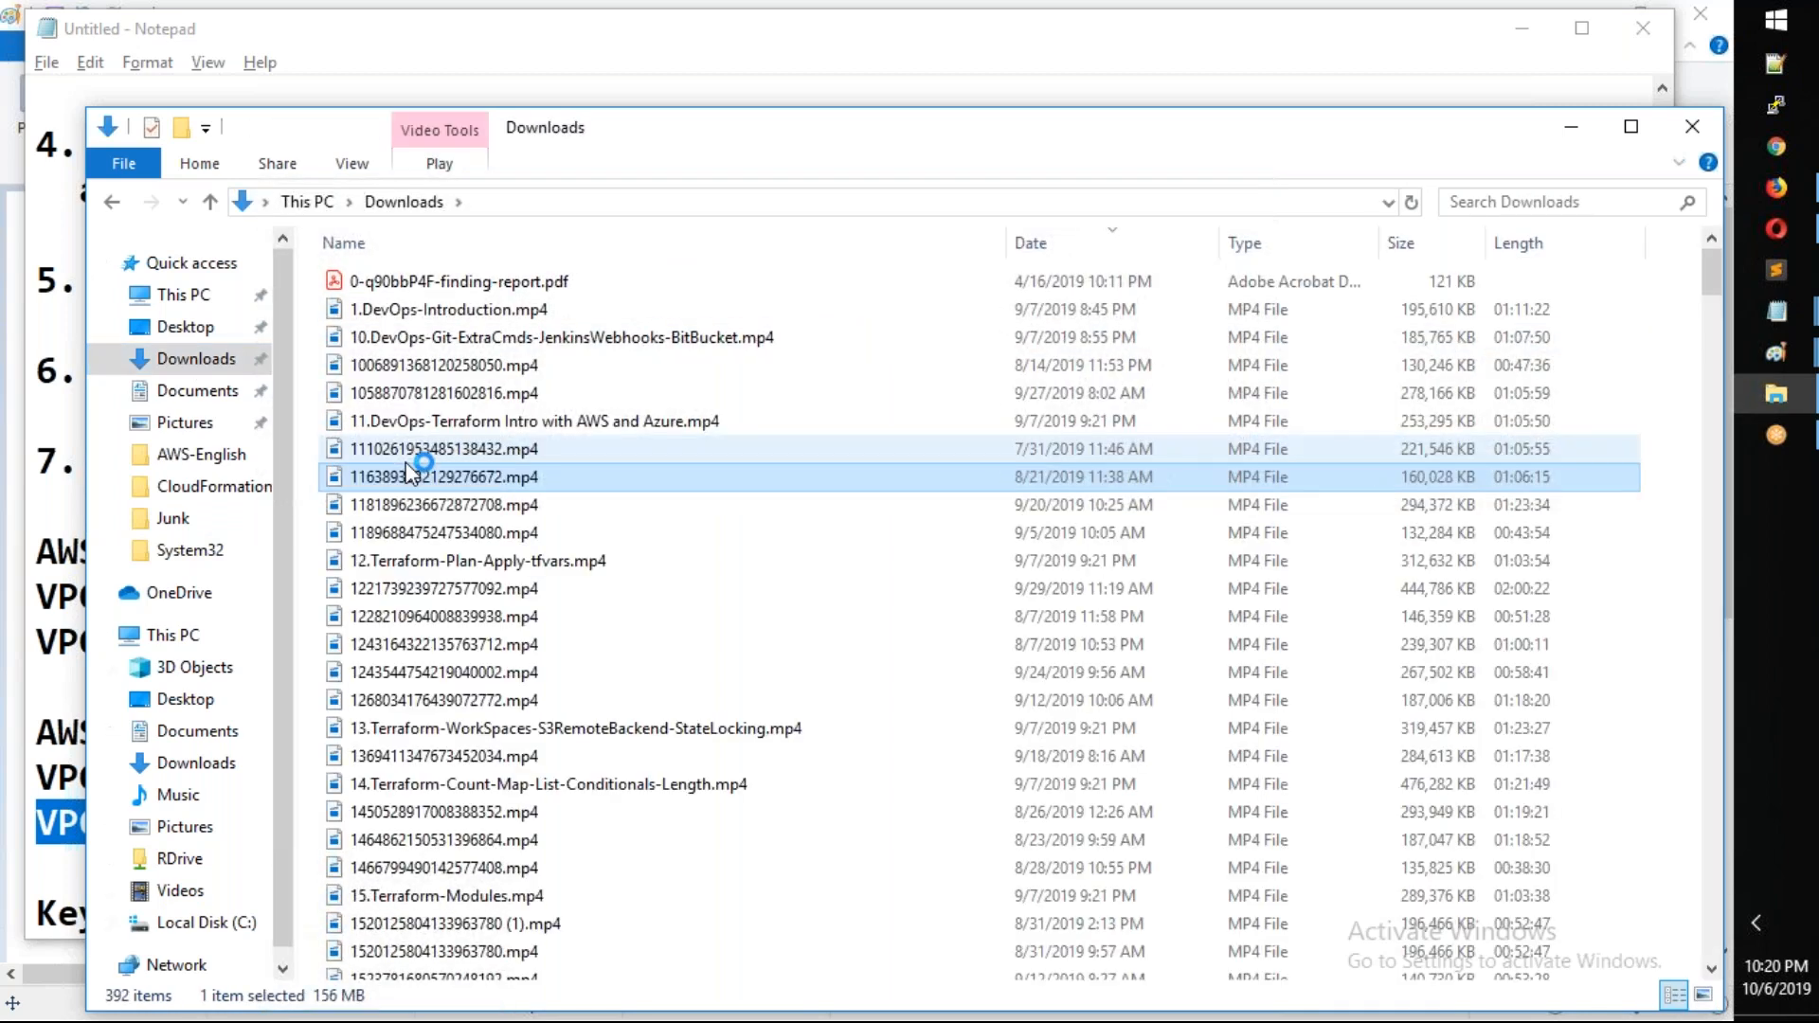
{"action": "type", "text": "pu"}
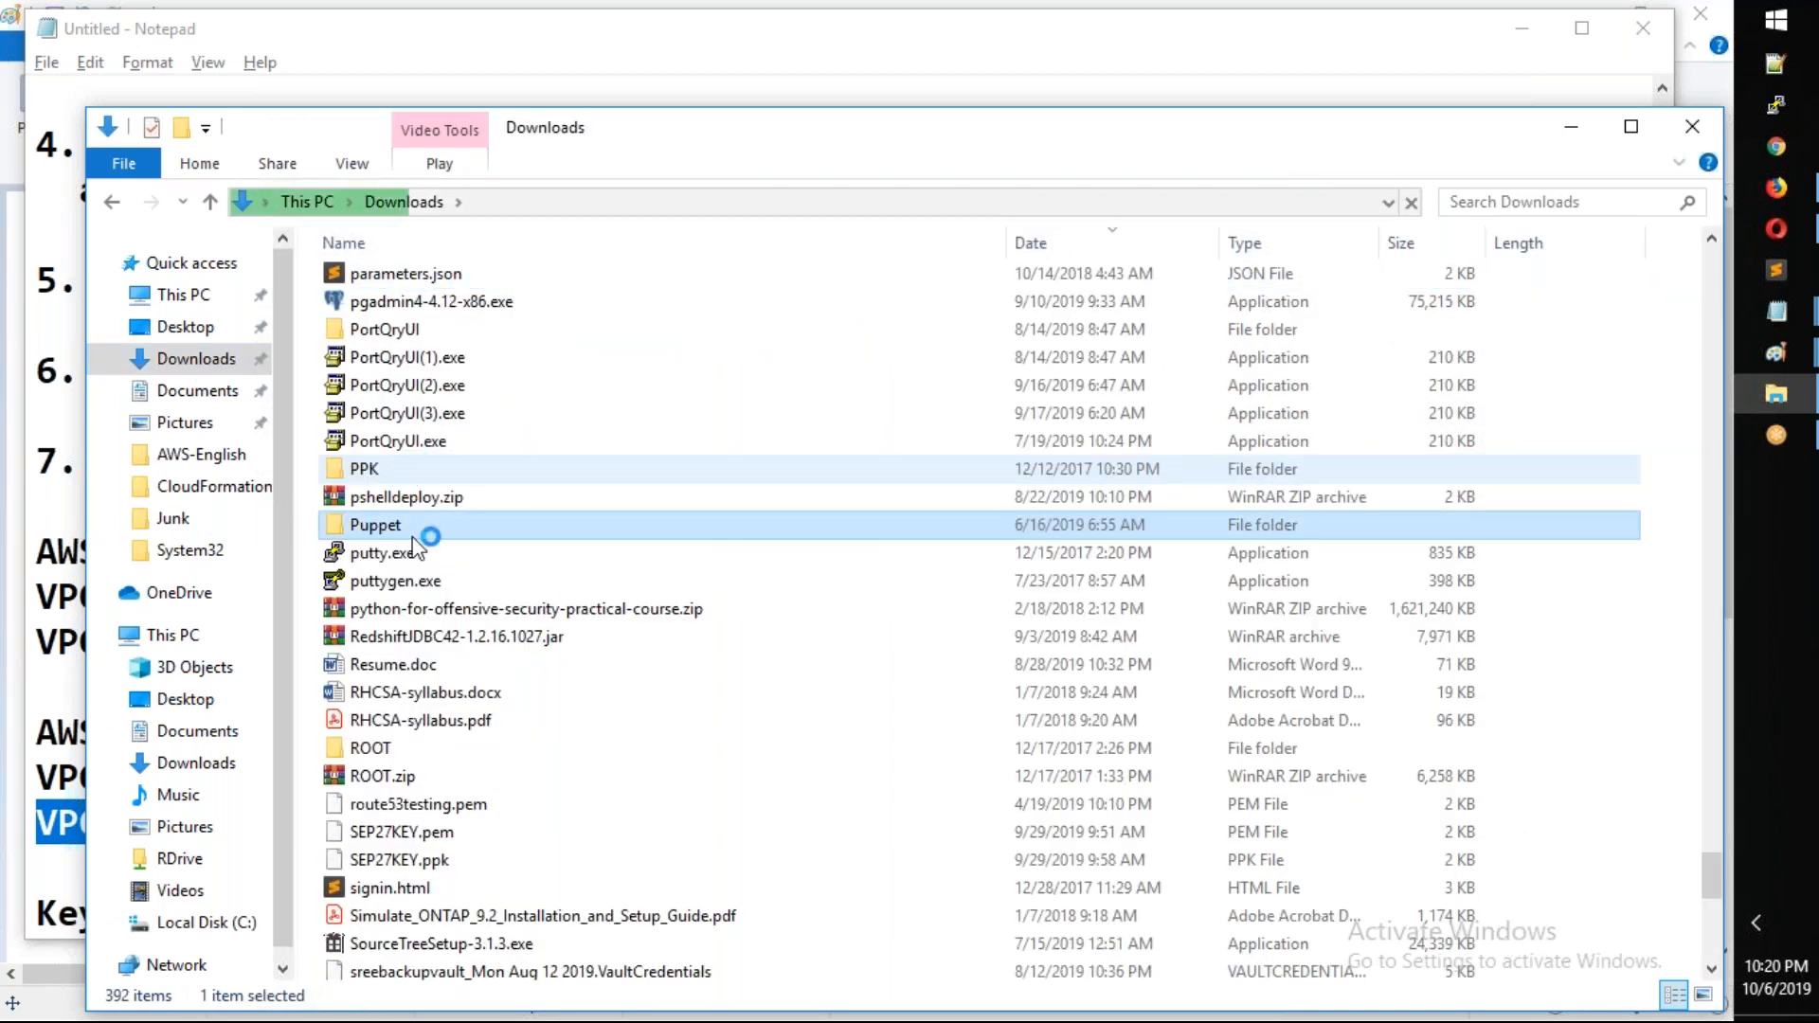
{"action": "left_click", "coordinate": [430, 587]}
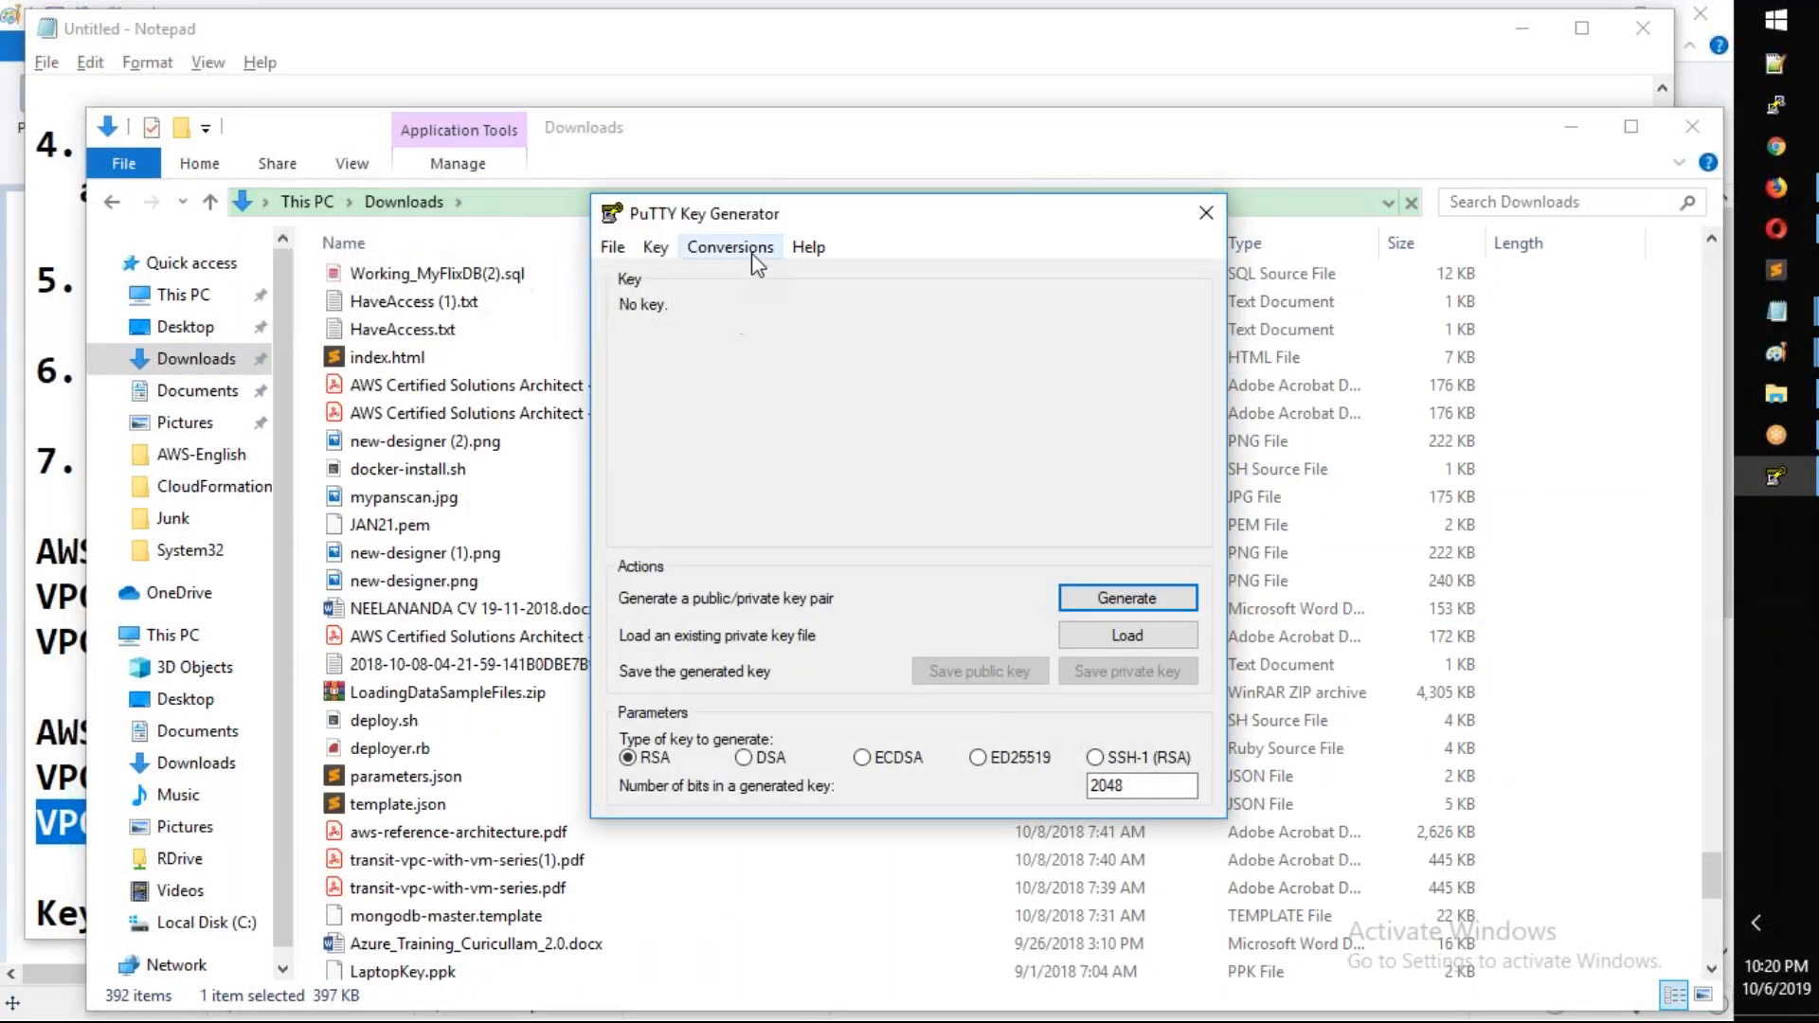
Import the private key MyTestingKey.pem from the Downloads folder into PuTTY Key Generator
{"action": "left_click", "coordinate": [752, 250]}
{"action": "left_click", "coordinate": [758, 276]}
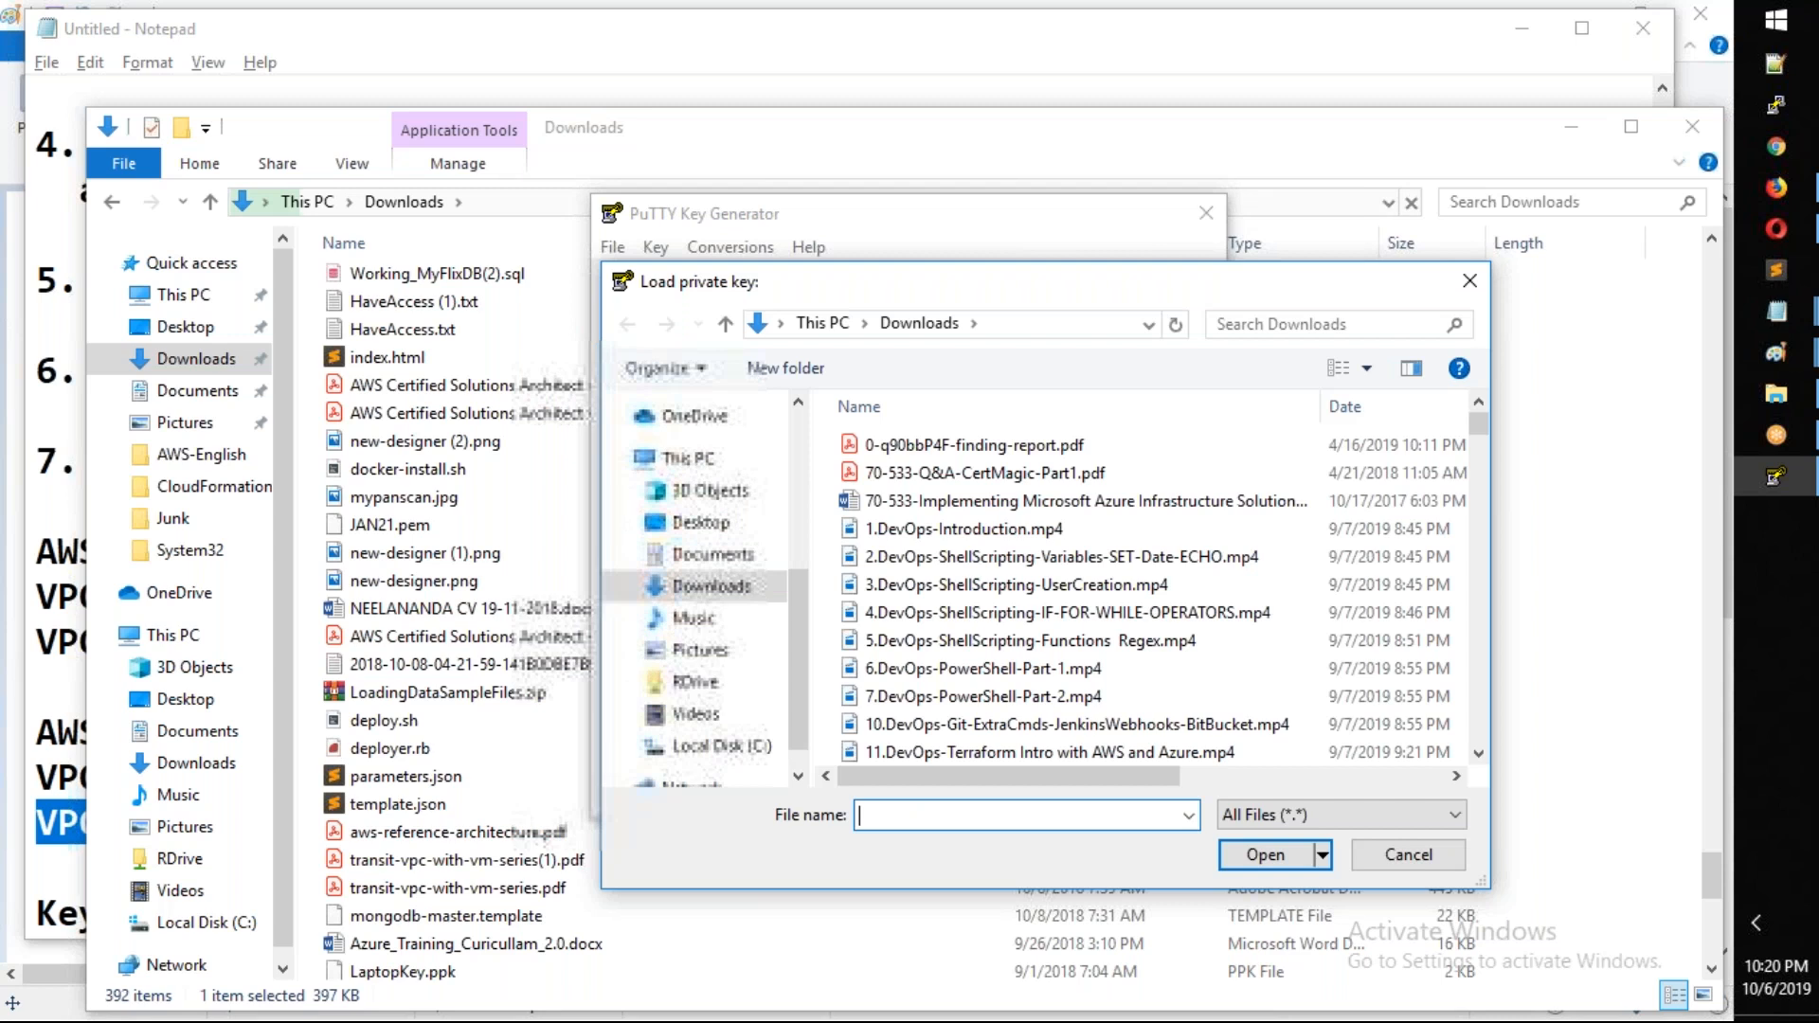
{"action": "type", "text": "My"}
{"action": "key", "text": "BackSpace"}
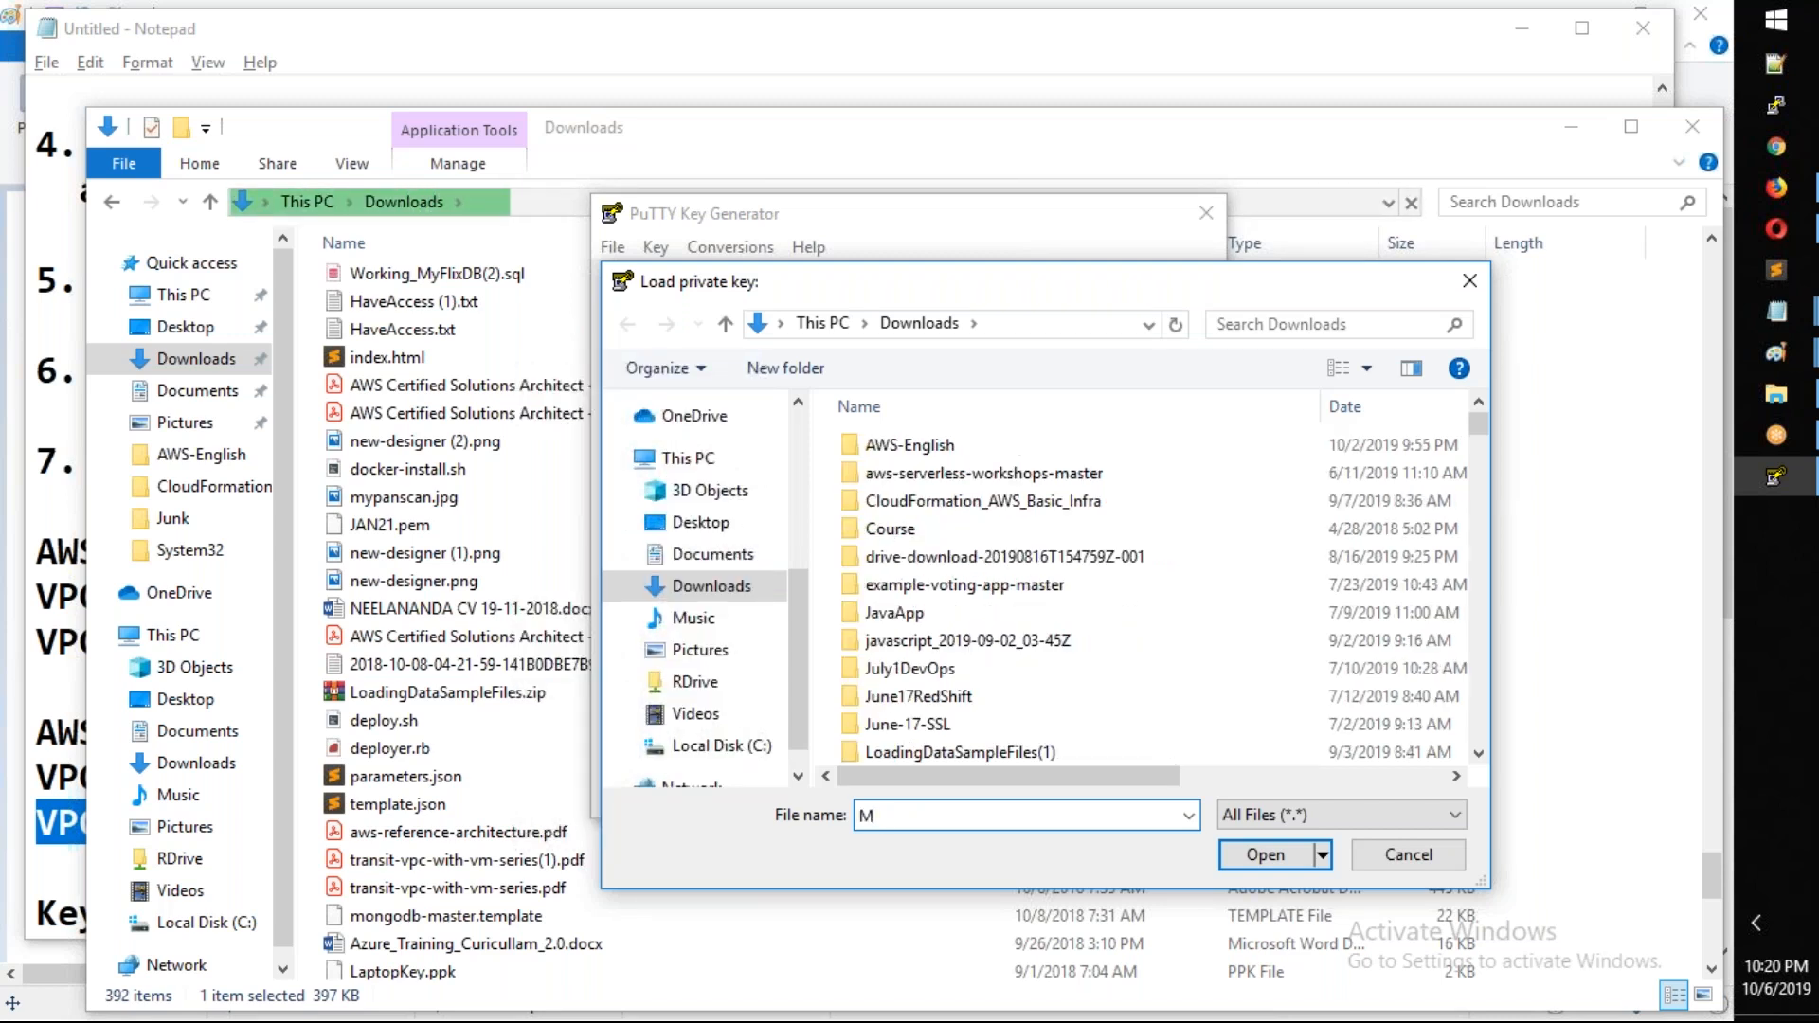
{"action": "type", "text": "ylap"}
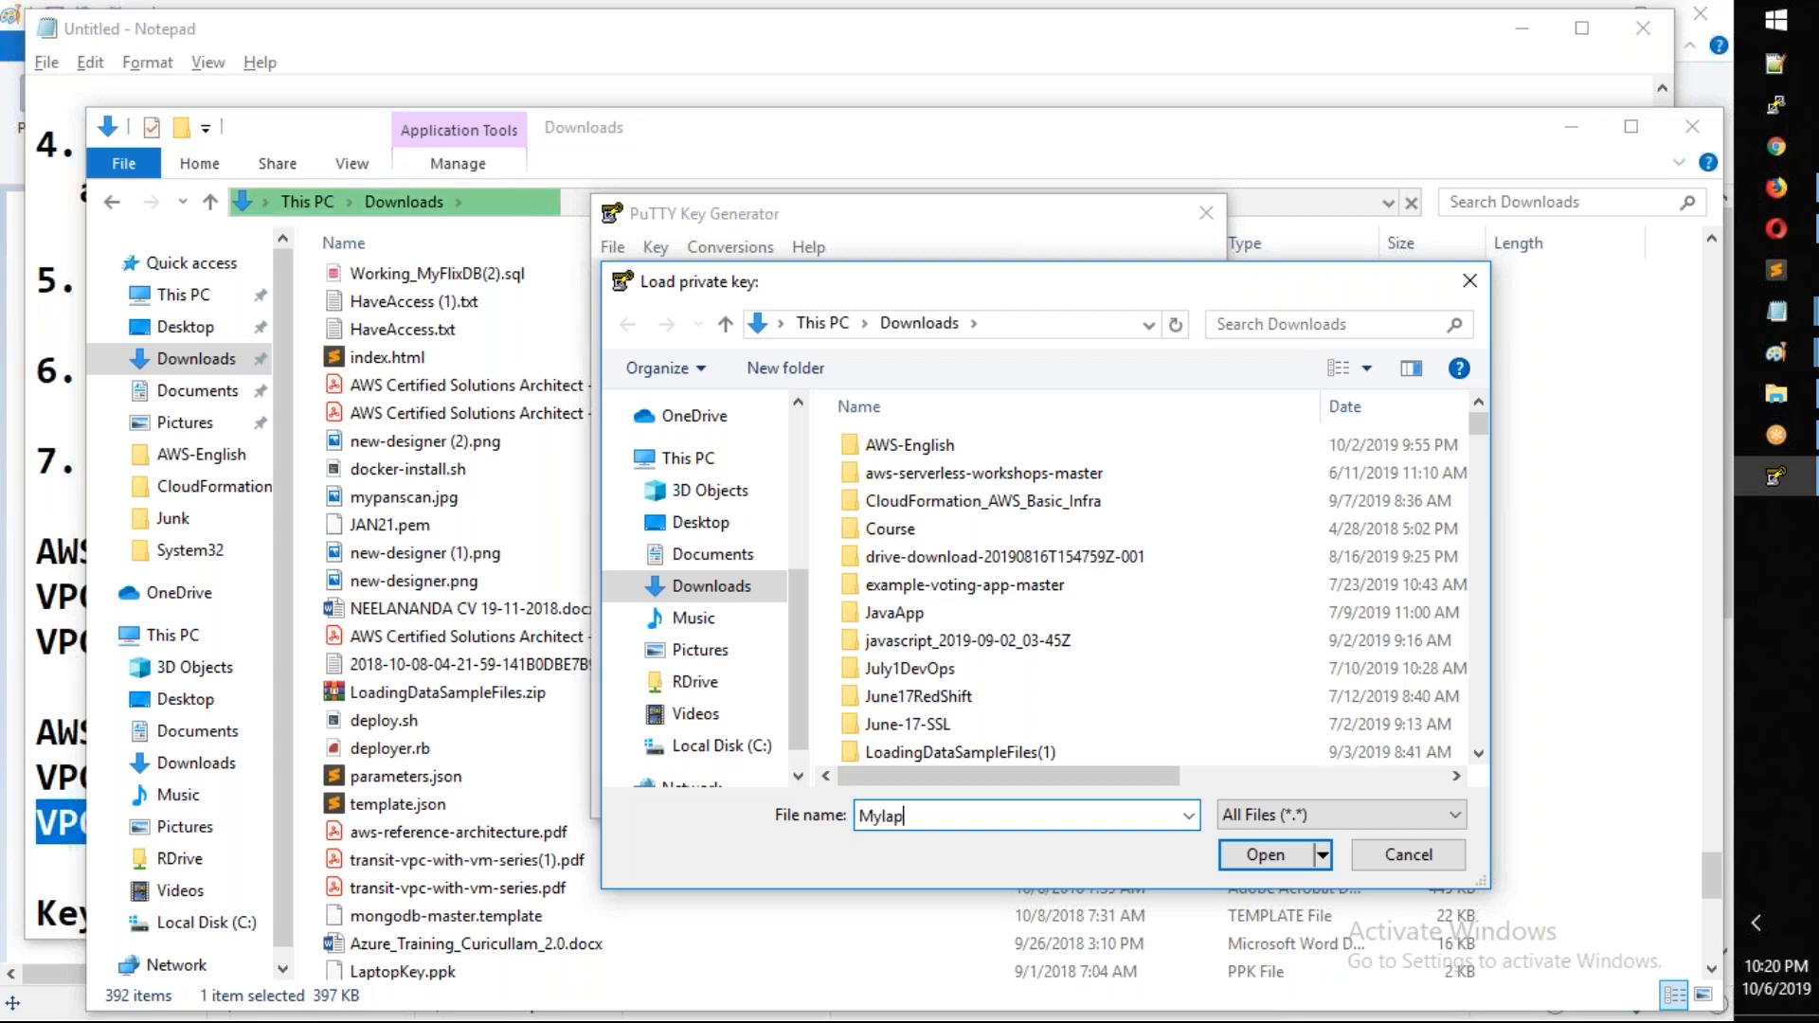
{"action": "left_click_drag", "start_coordinate": [968, 810], "coordinate": [739, 785]}
{"action": "key", "text": "BackSpace"}
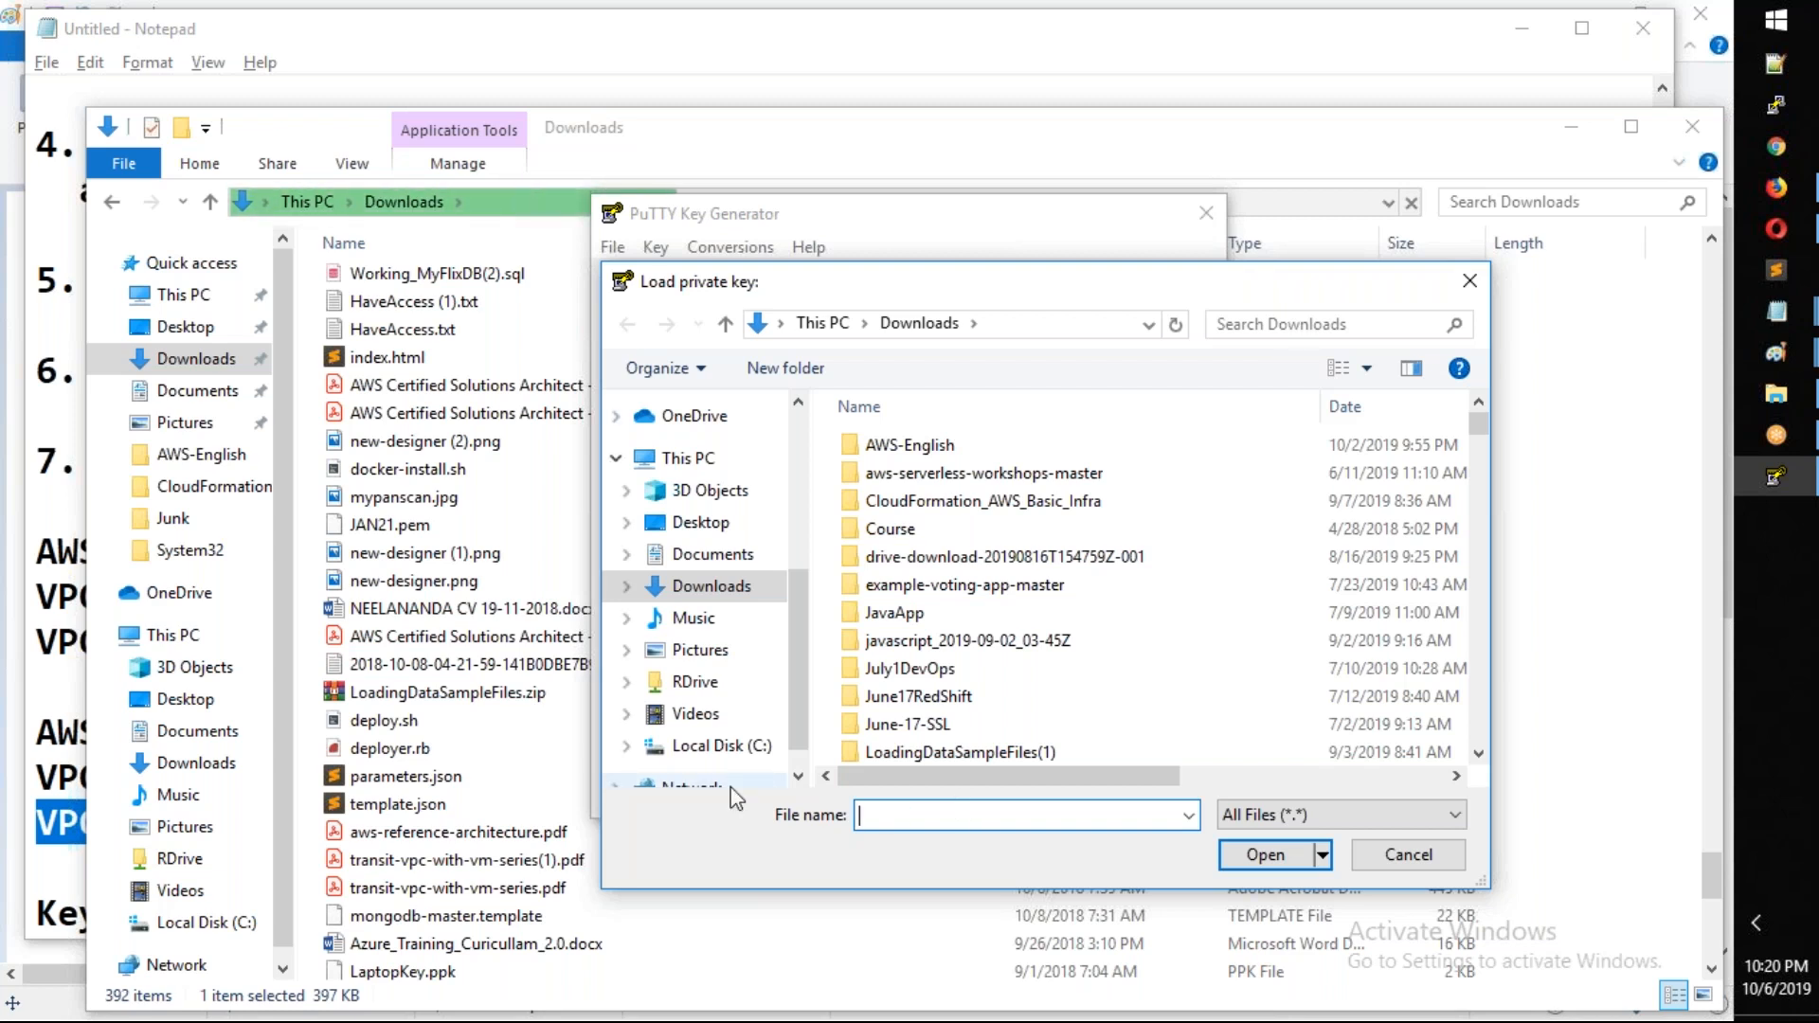
{"action": "left_click", "coordinate": [937, 729]}
{"action": "key", "text": "m"}
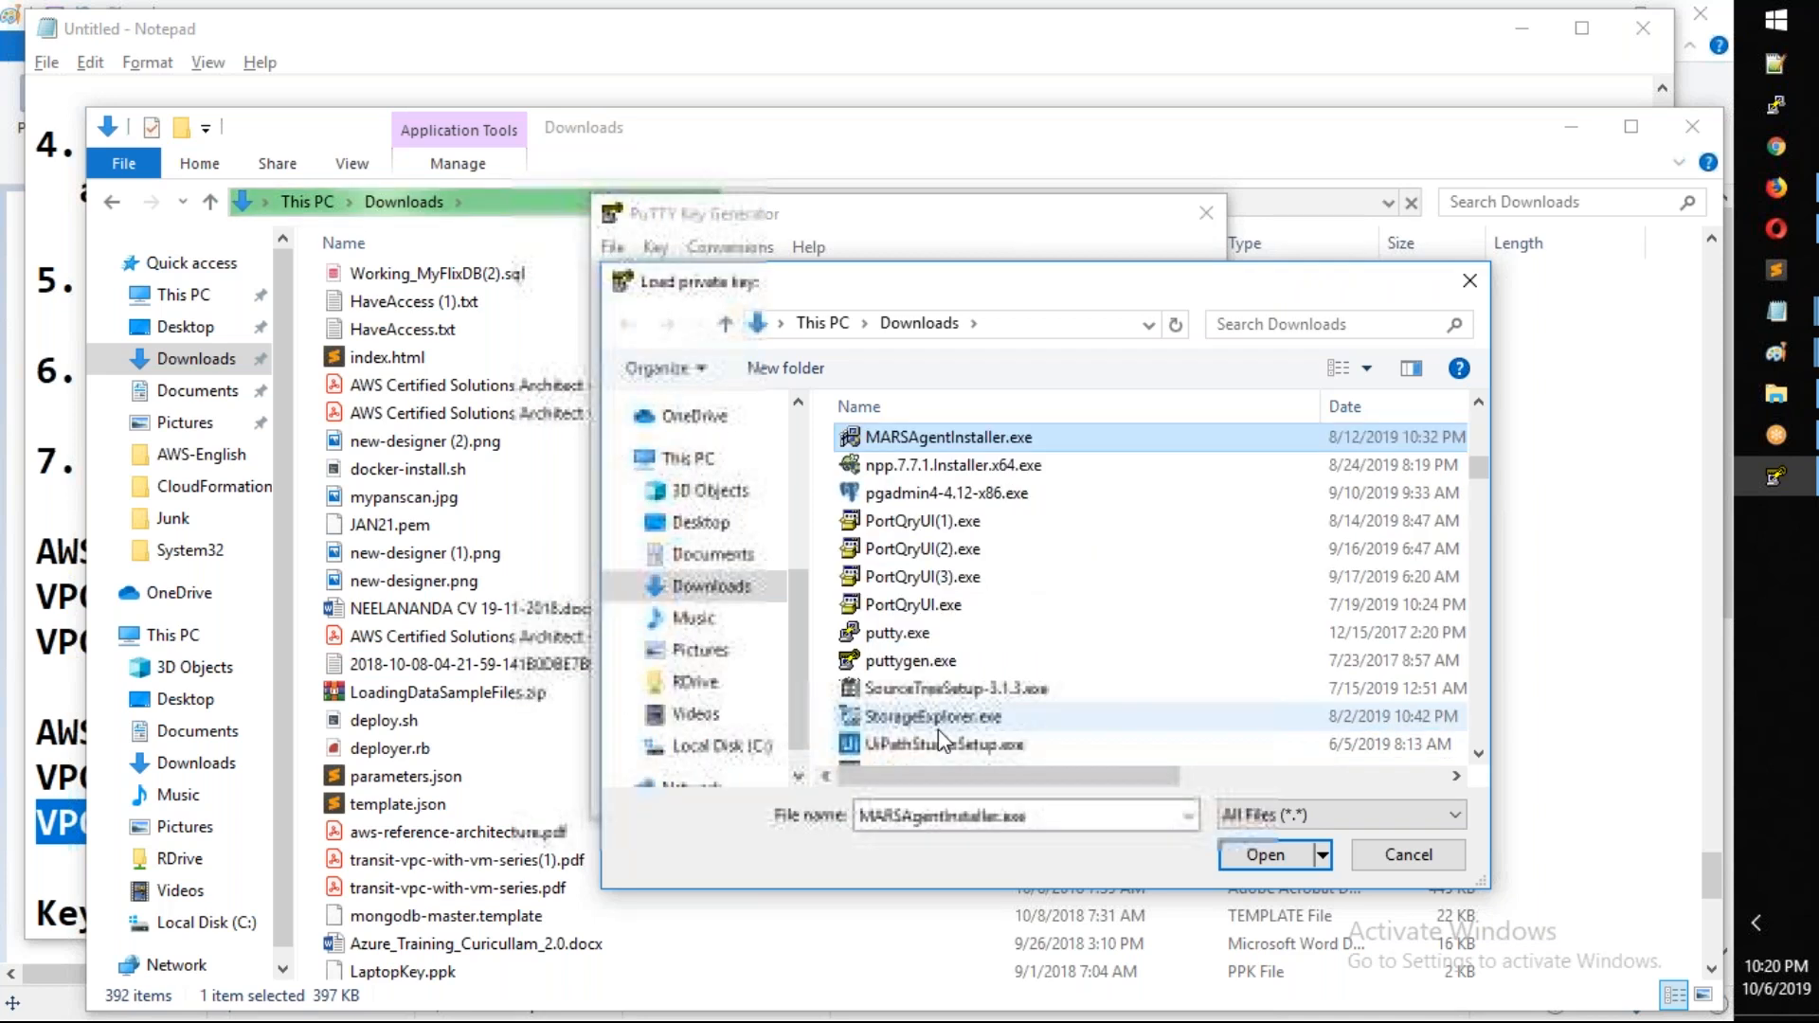
{"action": "key", "text": "y"}
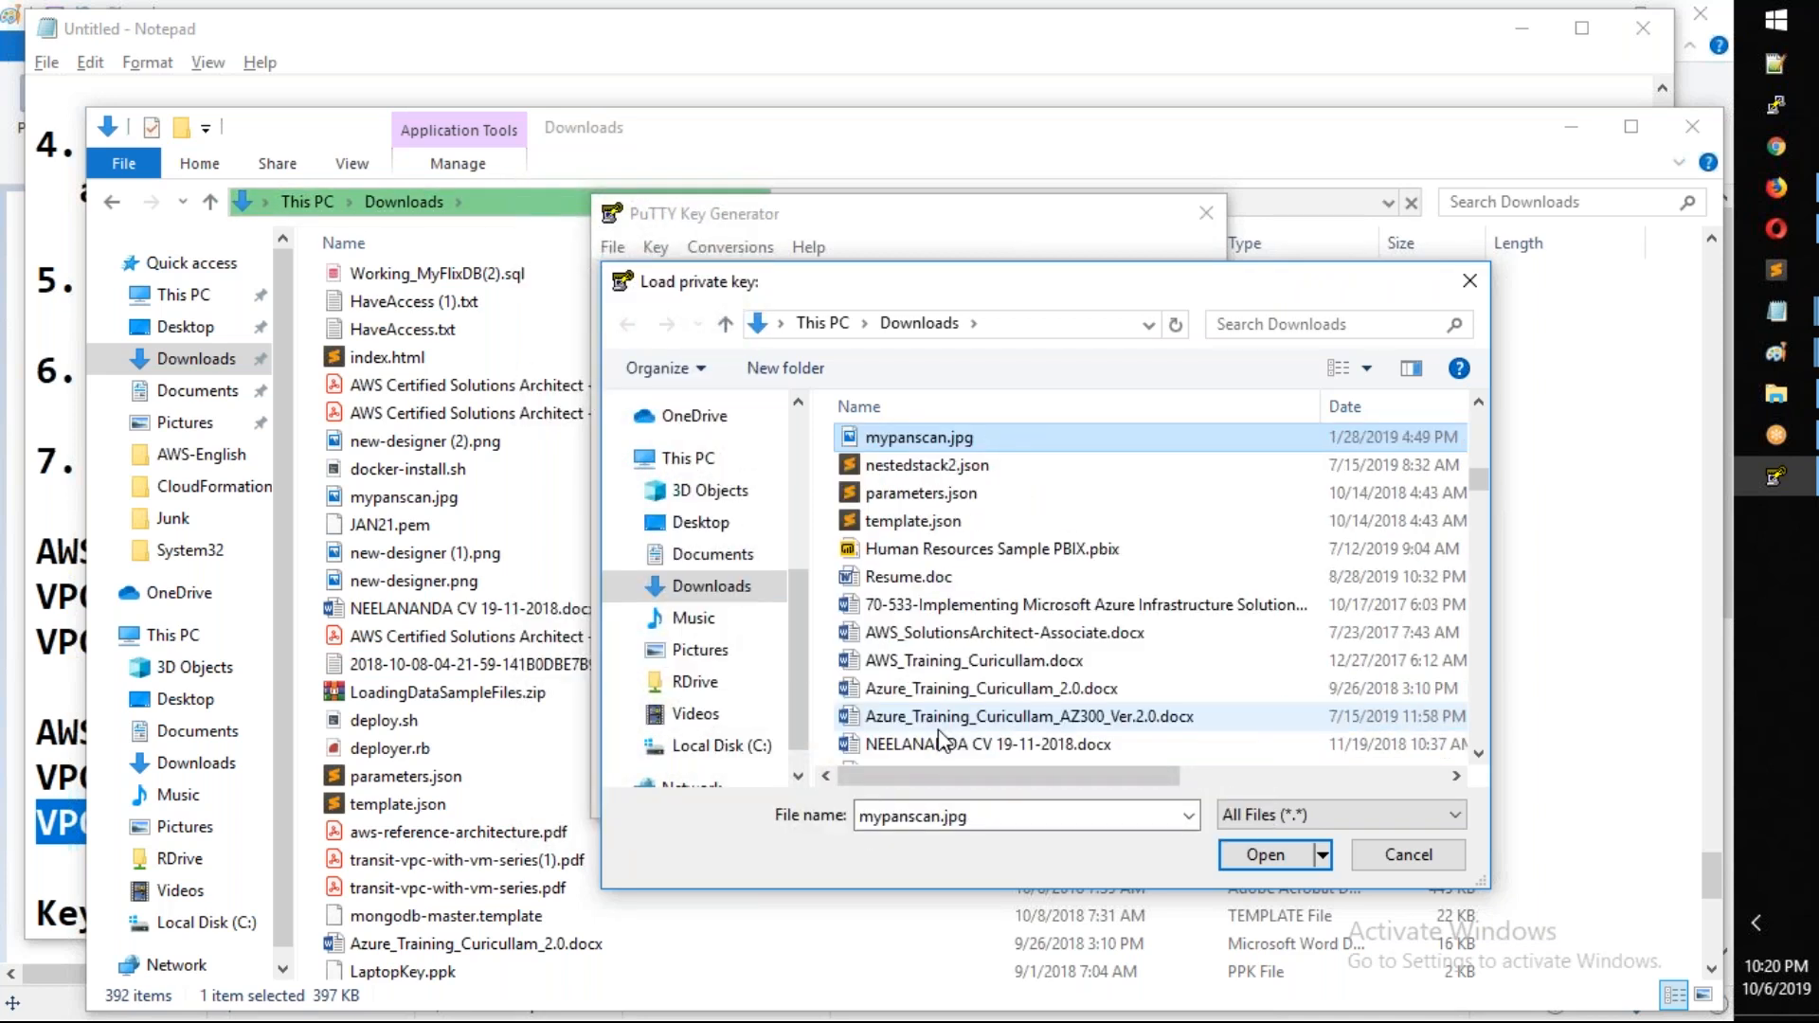
{"action": "key", "text": "t"}
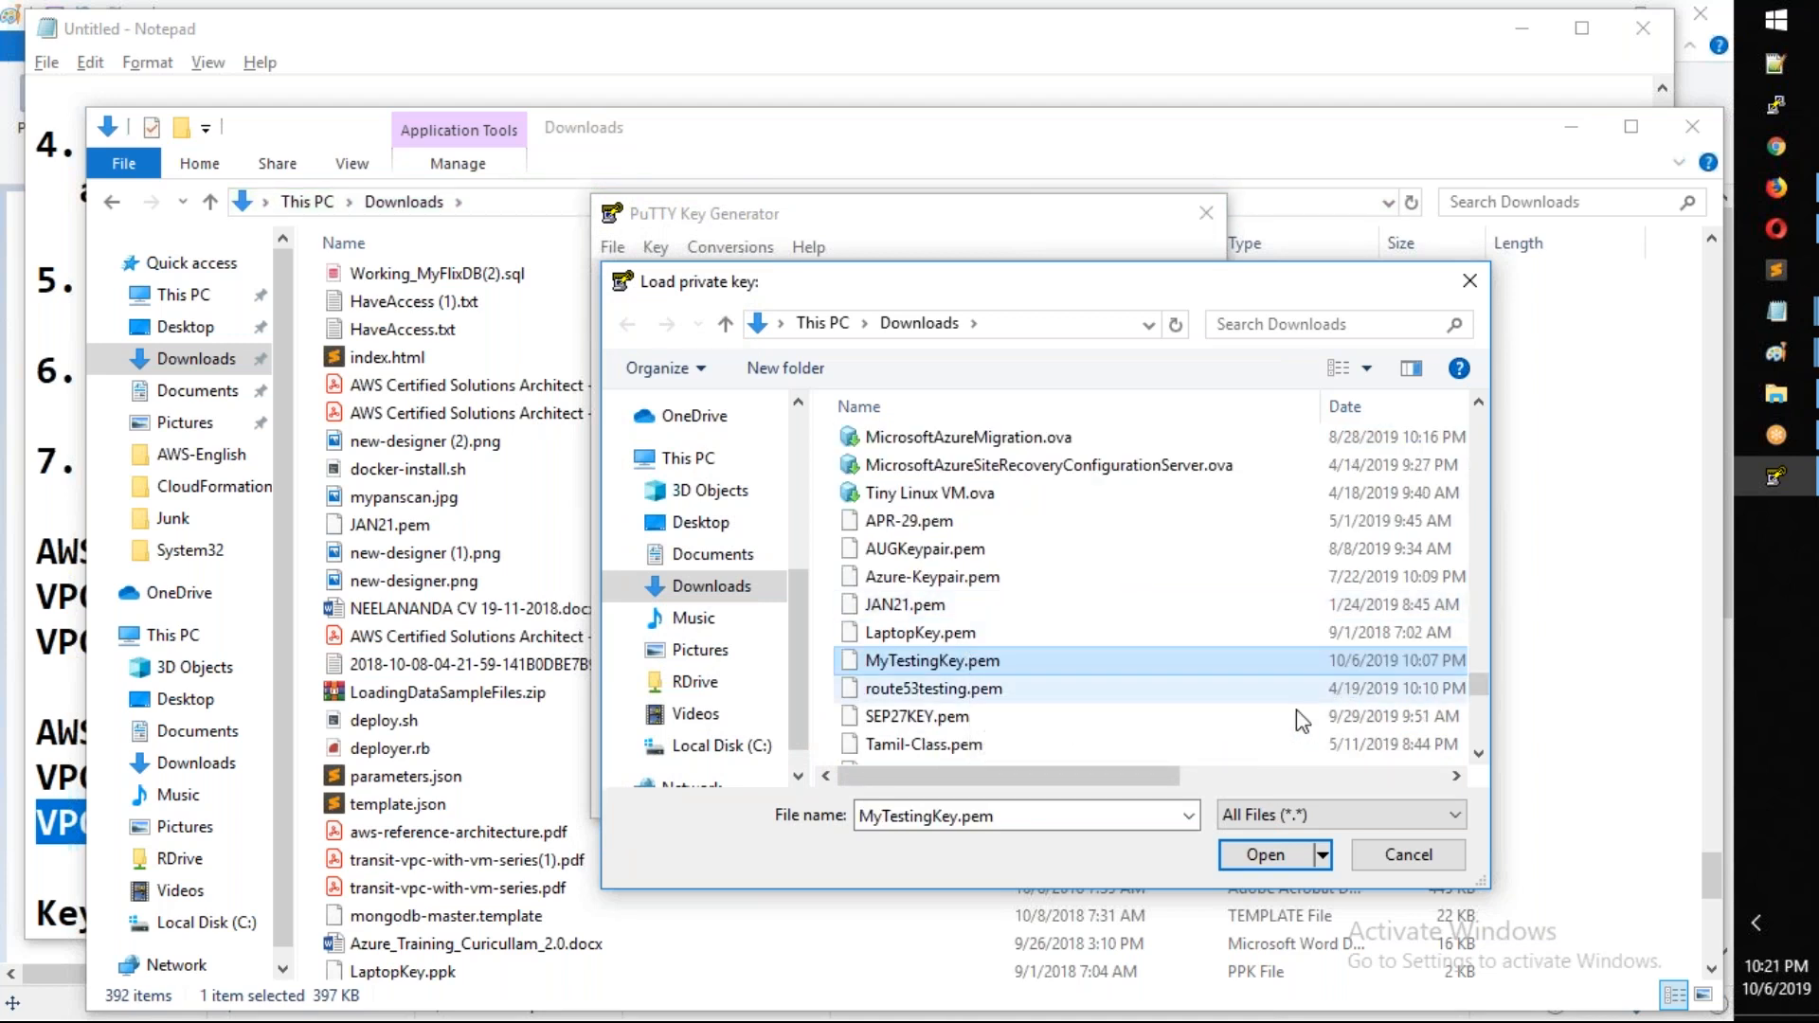
{"action": "left_click", "coordinate": [1270, 856]}
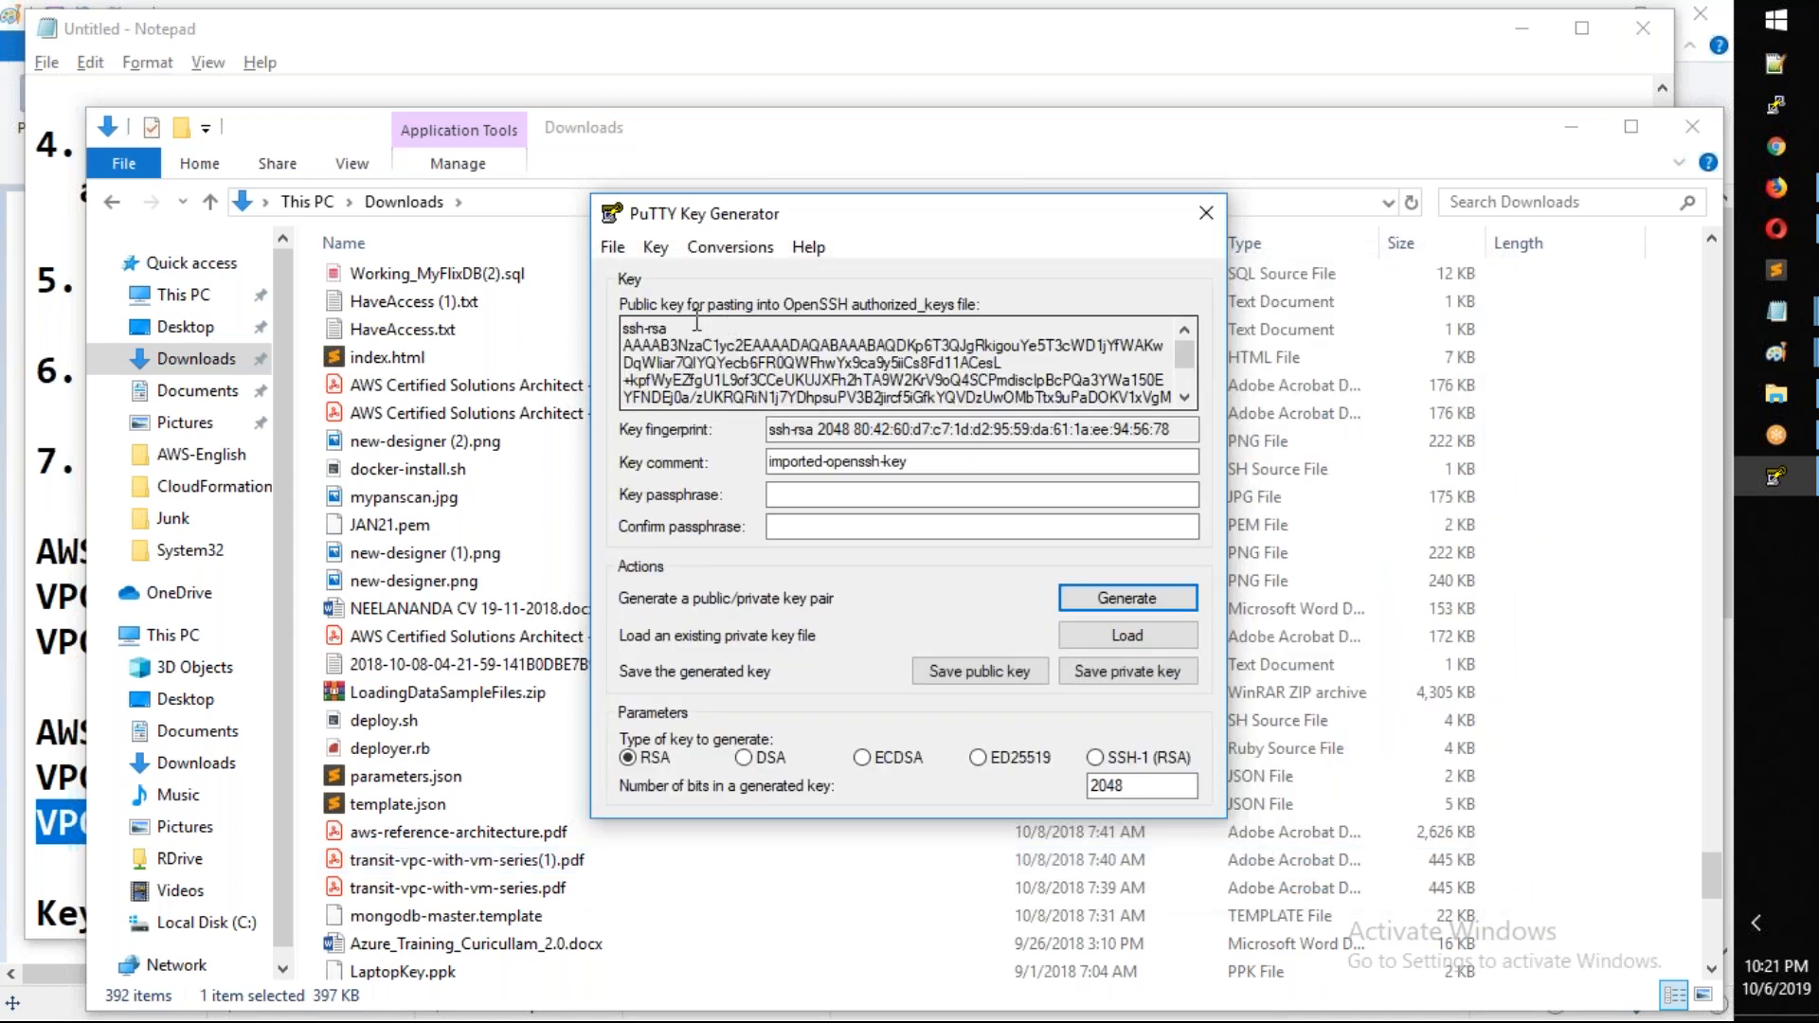
Protect the imported key by entering a key passphrase and confirming it
{"action": "left_click_drag", "start_coordinate": [632, 325], "coordinate": [846, 416]}
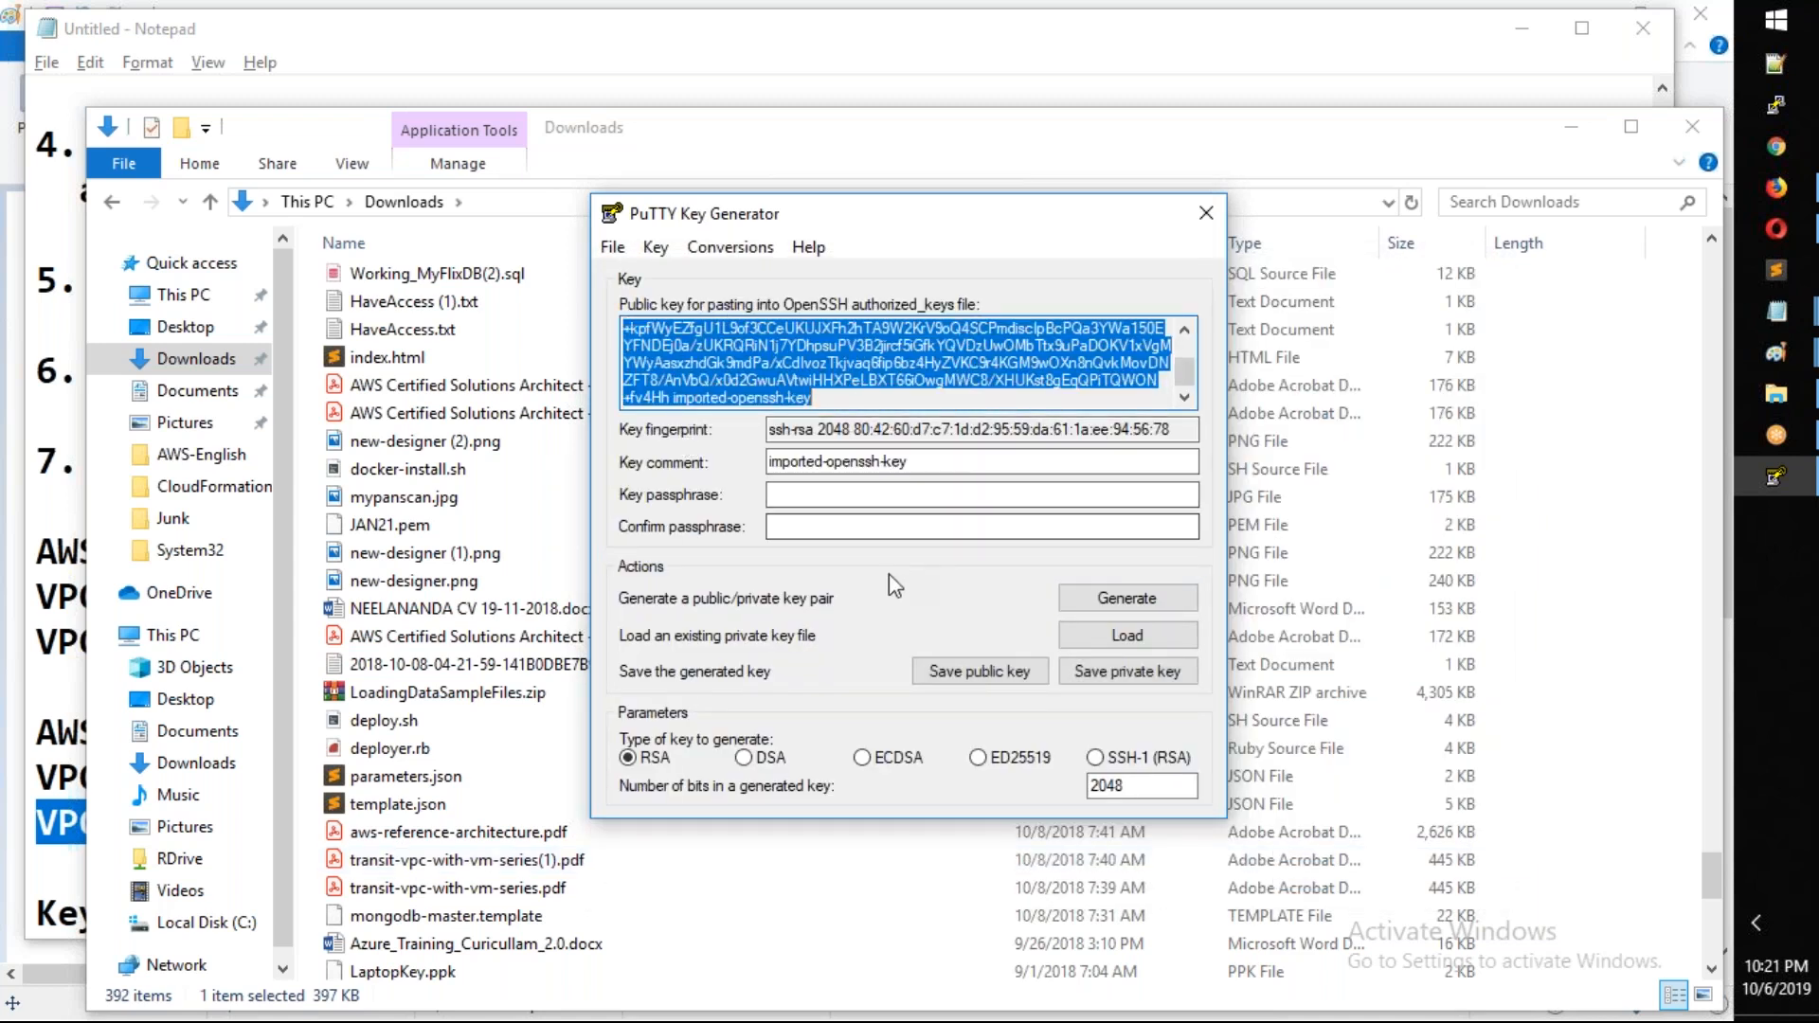
{"action": "left_click", "coordinate": [813, 493]}
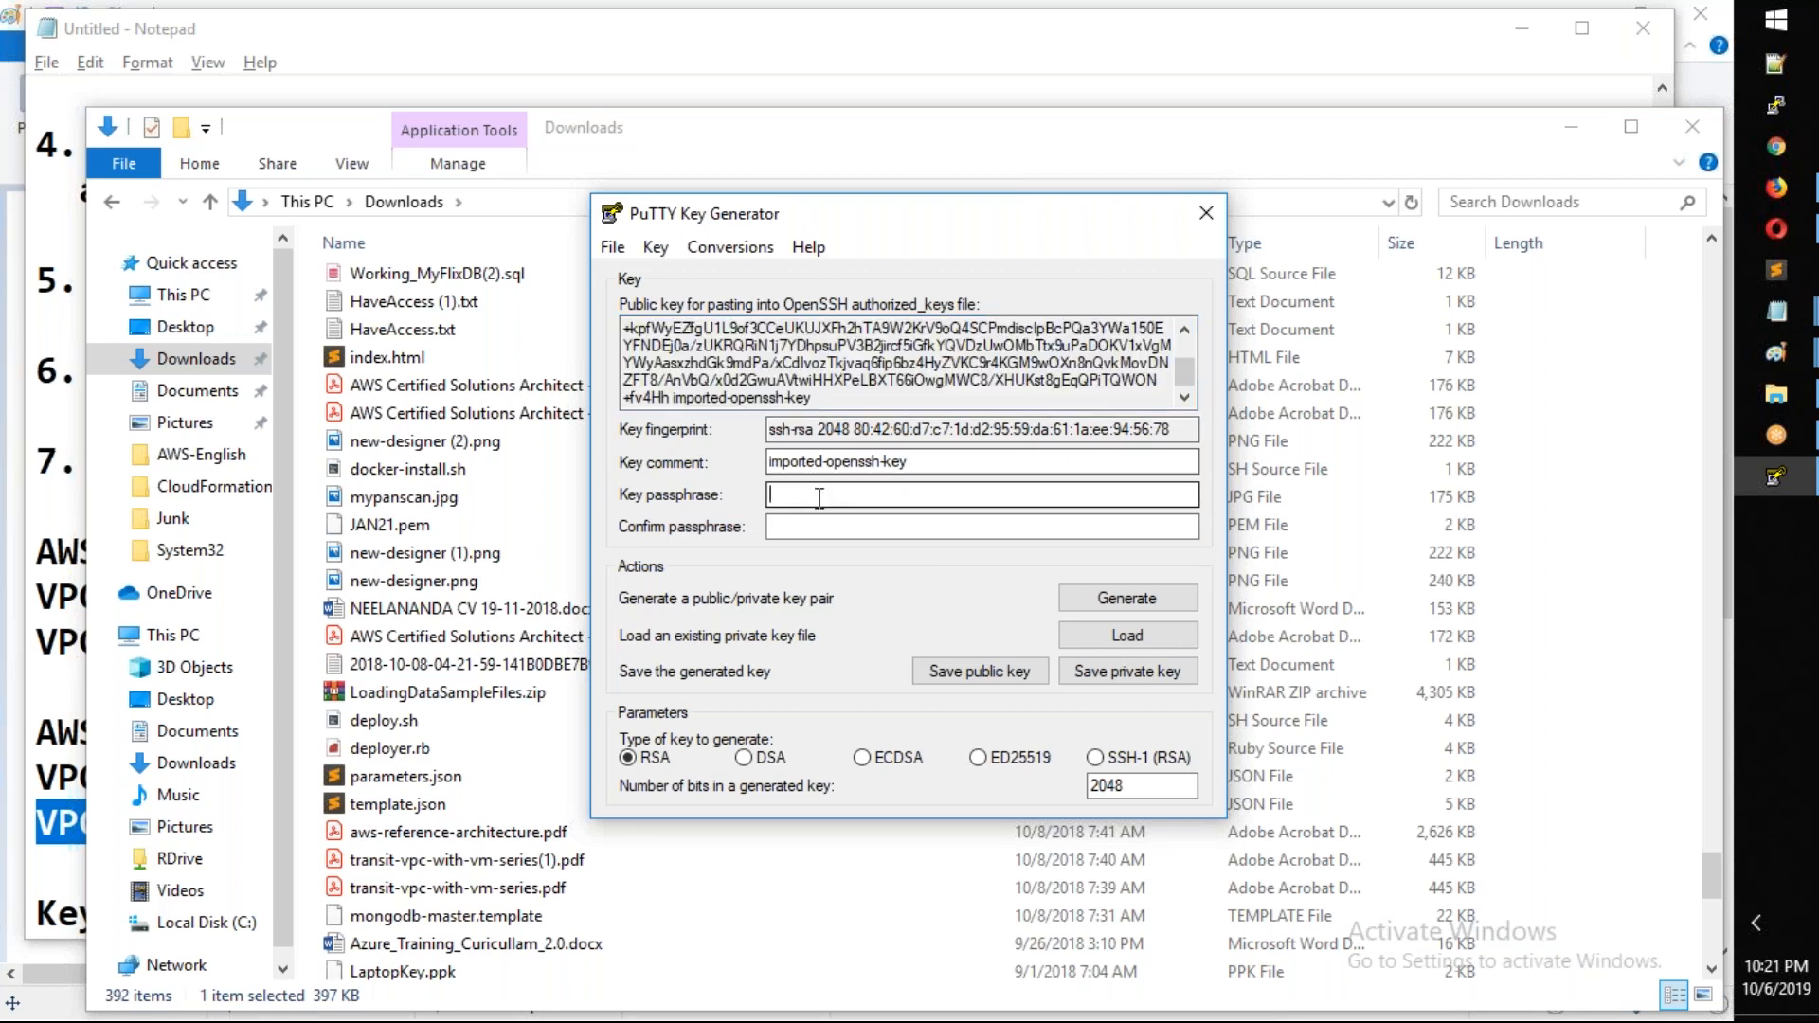
{"action": "left_click", "coordinate": [813, 524]}
{"action": "left_click", "coordinate": [813, 493]}
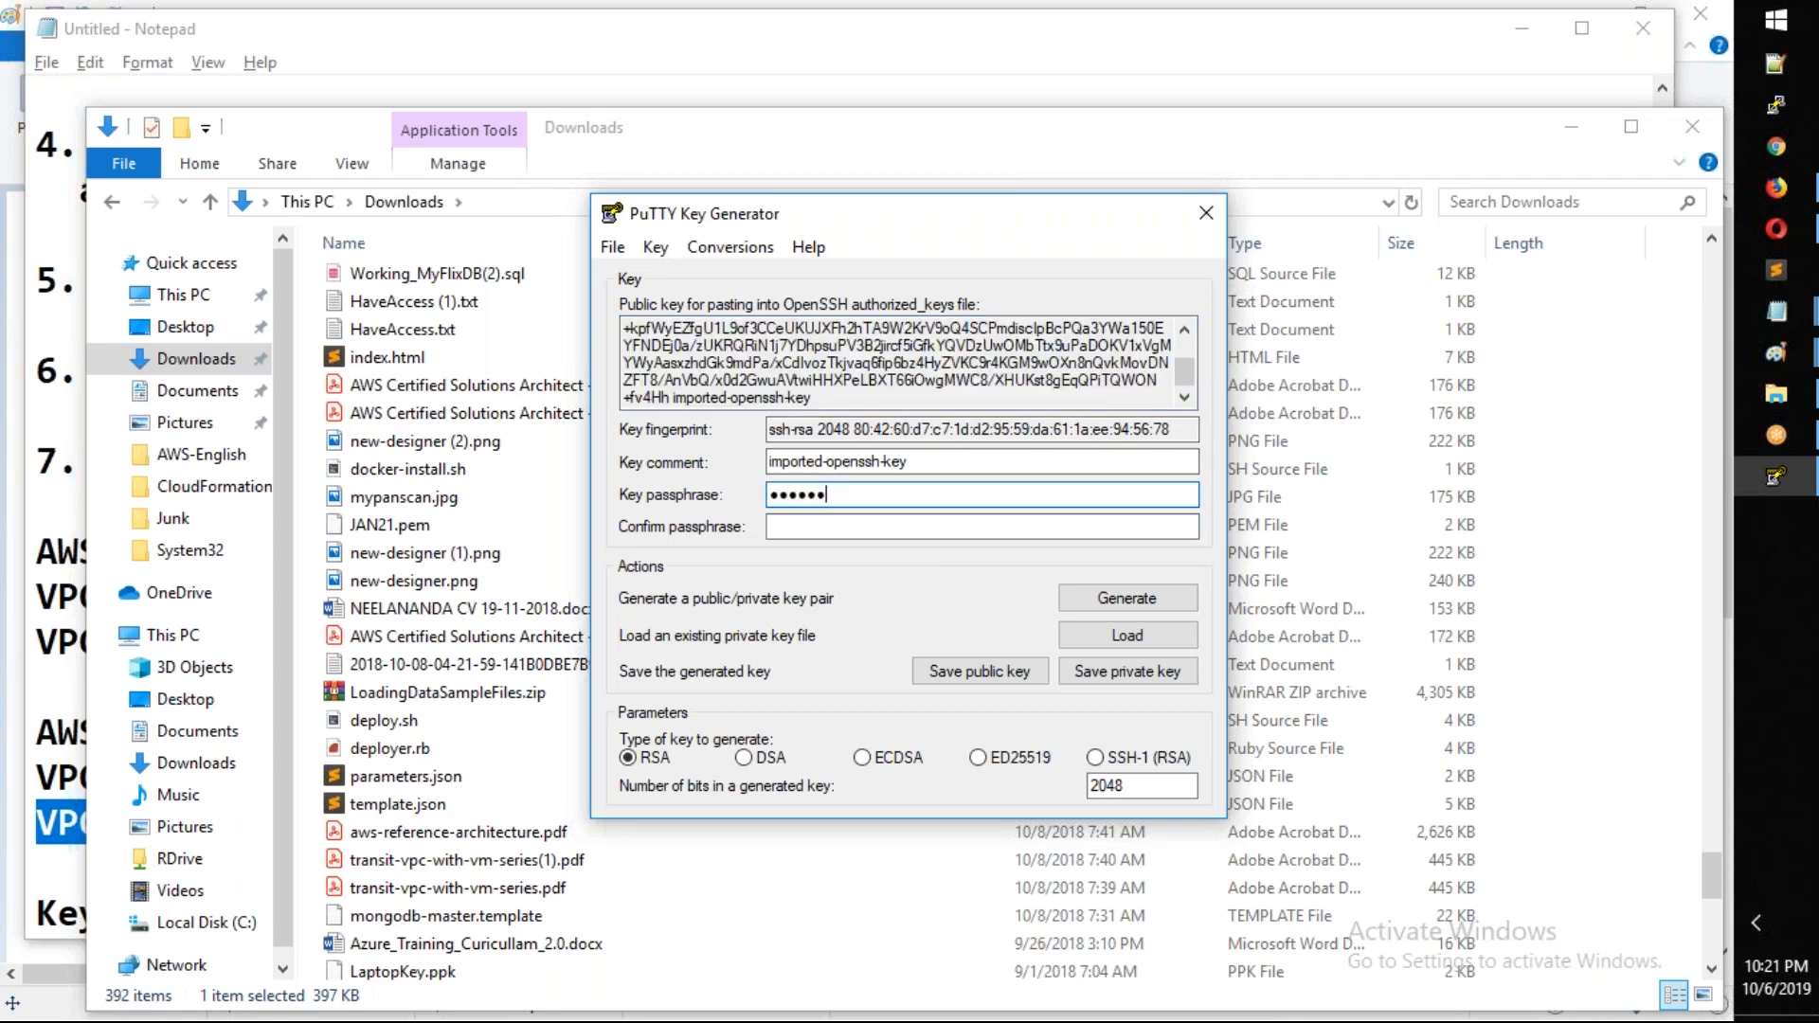
{"action": "type", "text": "a"}
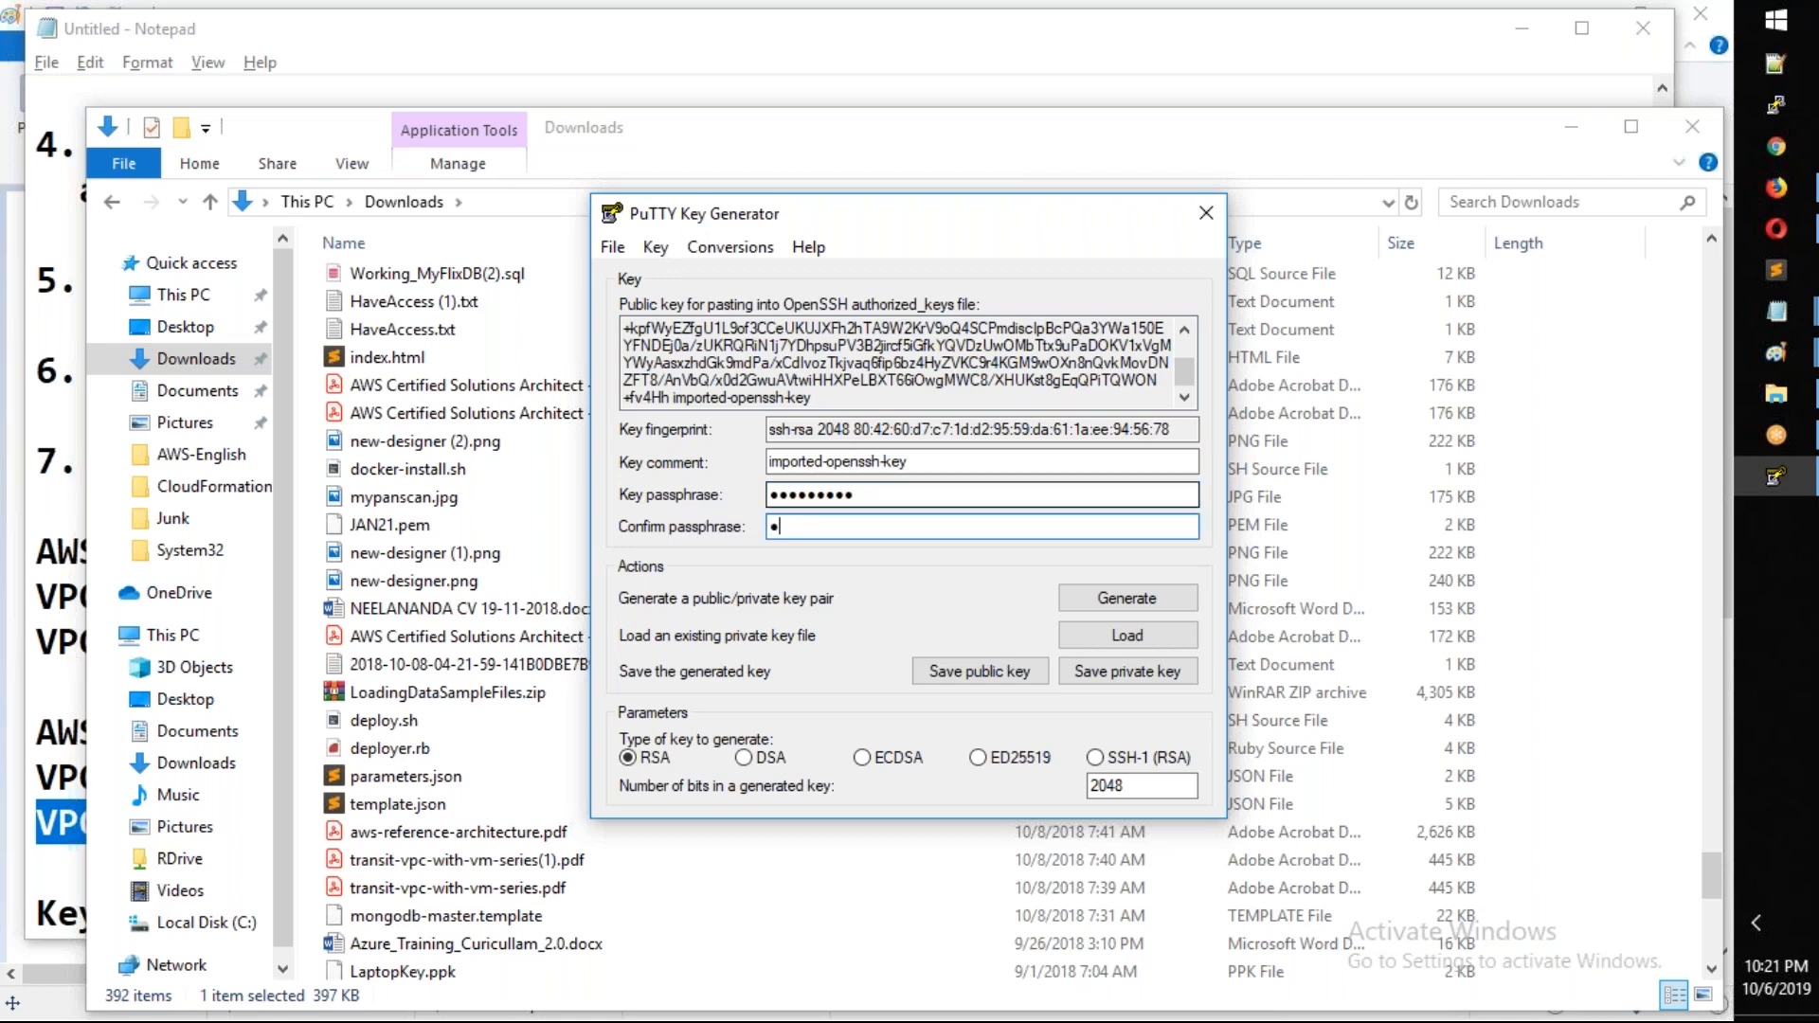
{"action": "key", "text": "Tab"}
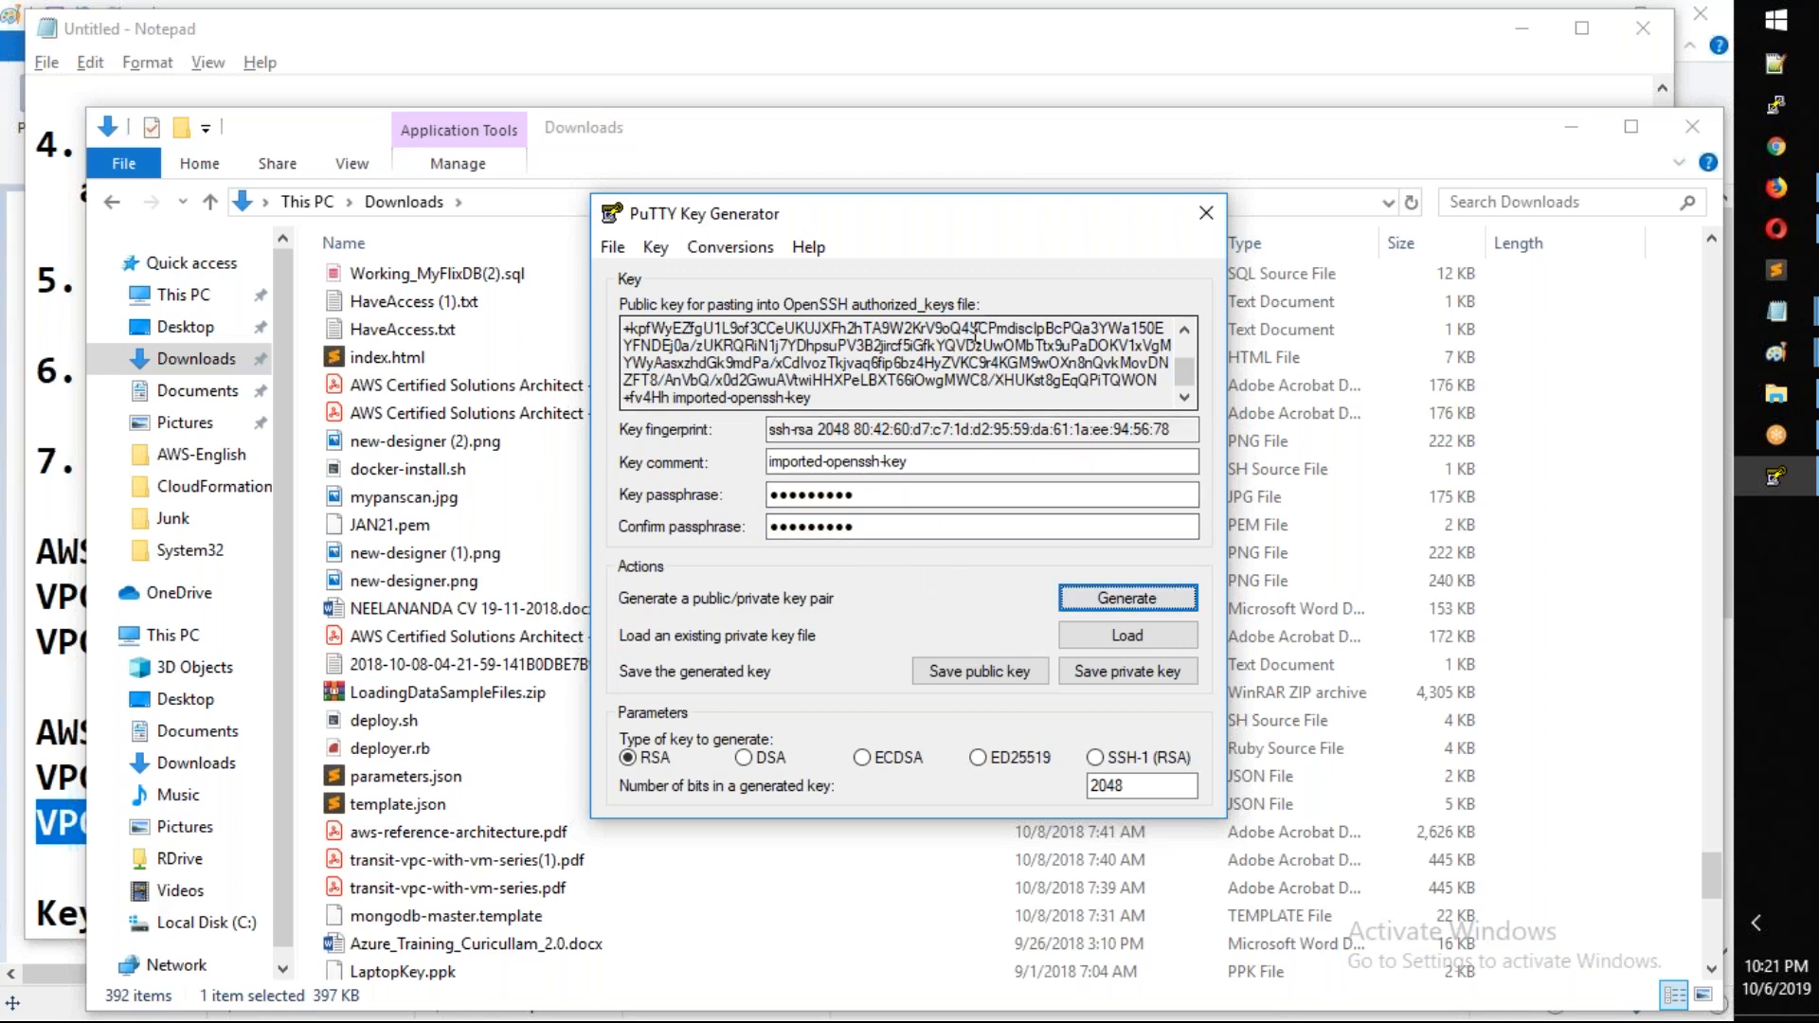
Save the private key as MyTestingKey.ppk in the Downloads folder and close the key generator
{"action": "left_click", "coordinate": [1125, 674]}
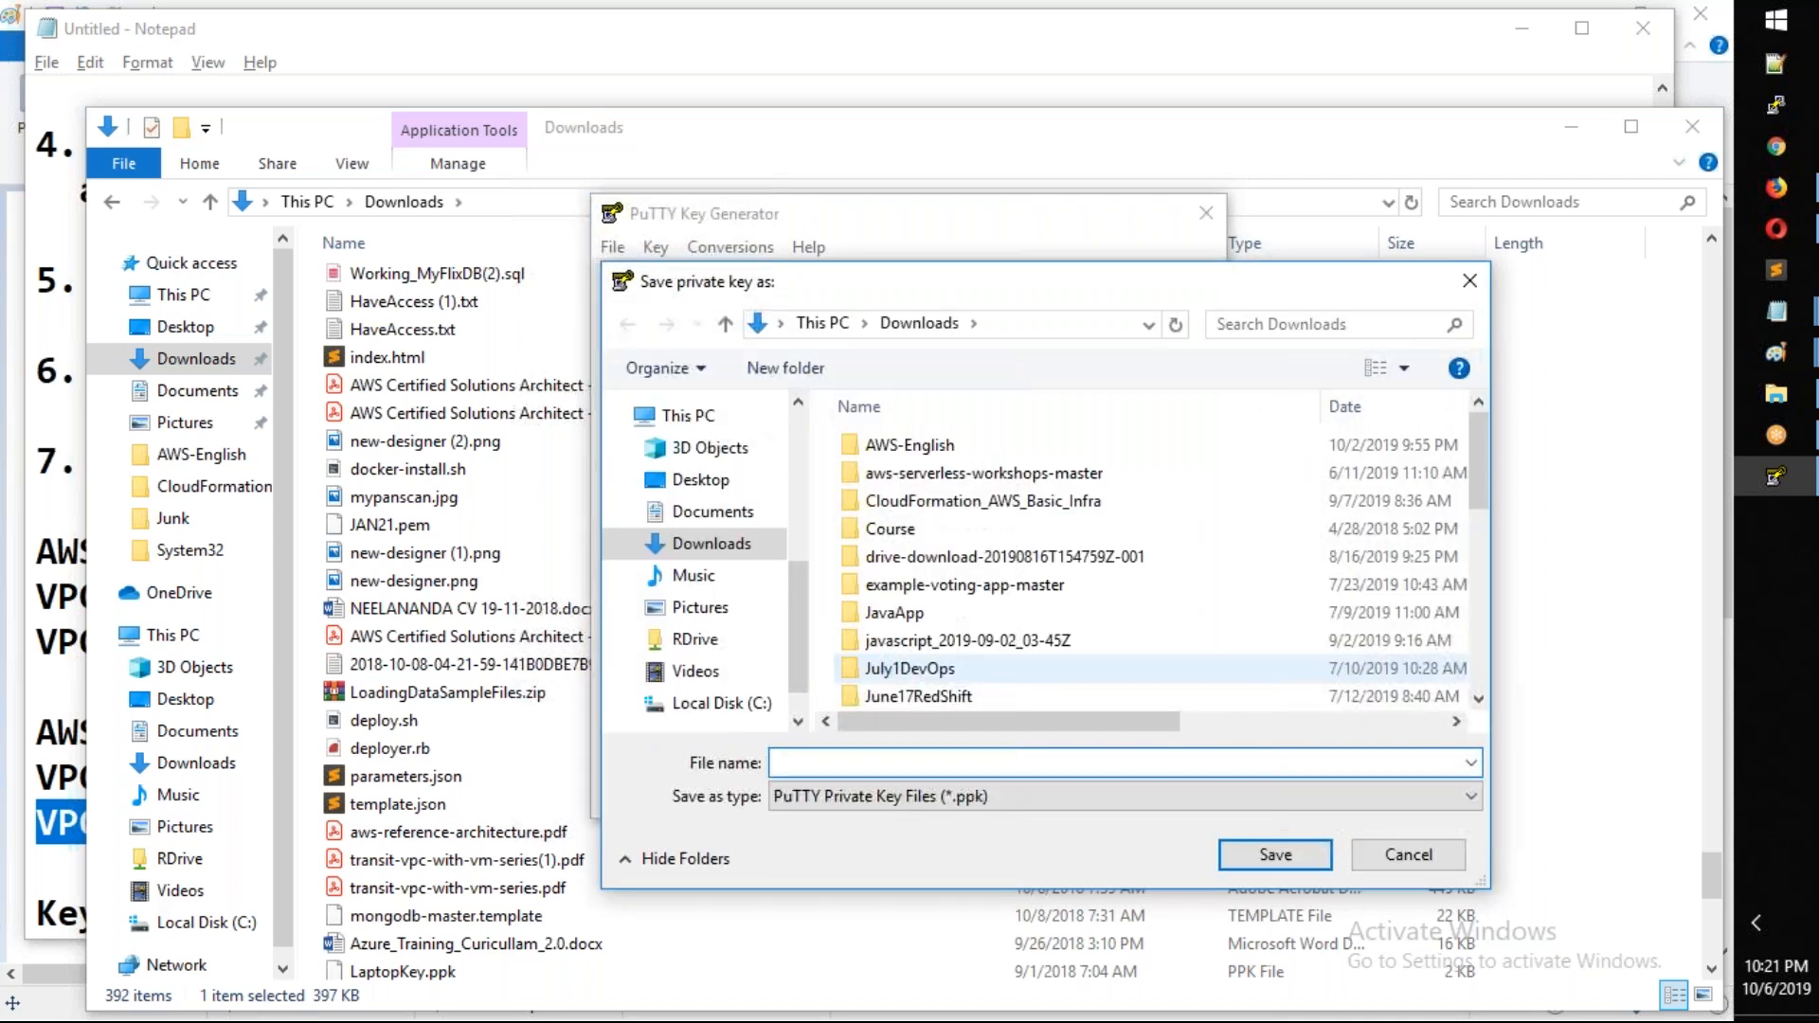
{"action": "type", "text": "Ma"}
{"action": "key", "text": "BackSpace"}
{"action": "type", "text": "y"}
{"action": "key", "text": "Down"}
{"action": "key", "text": "Down"}
{"action": "key", "text": "Down"}
{"action": "key", "text": "Down"}
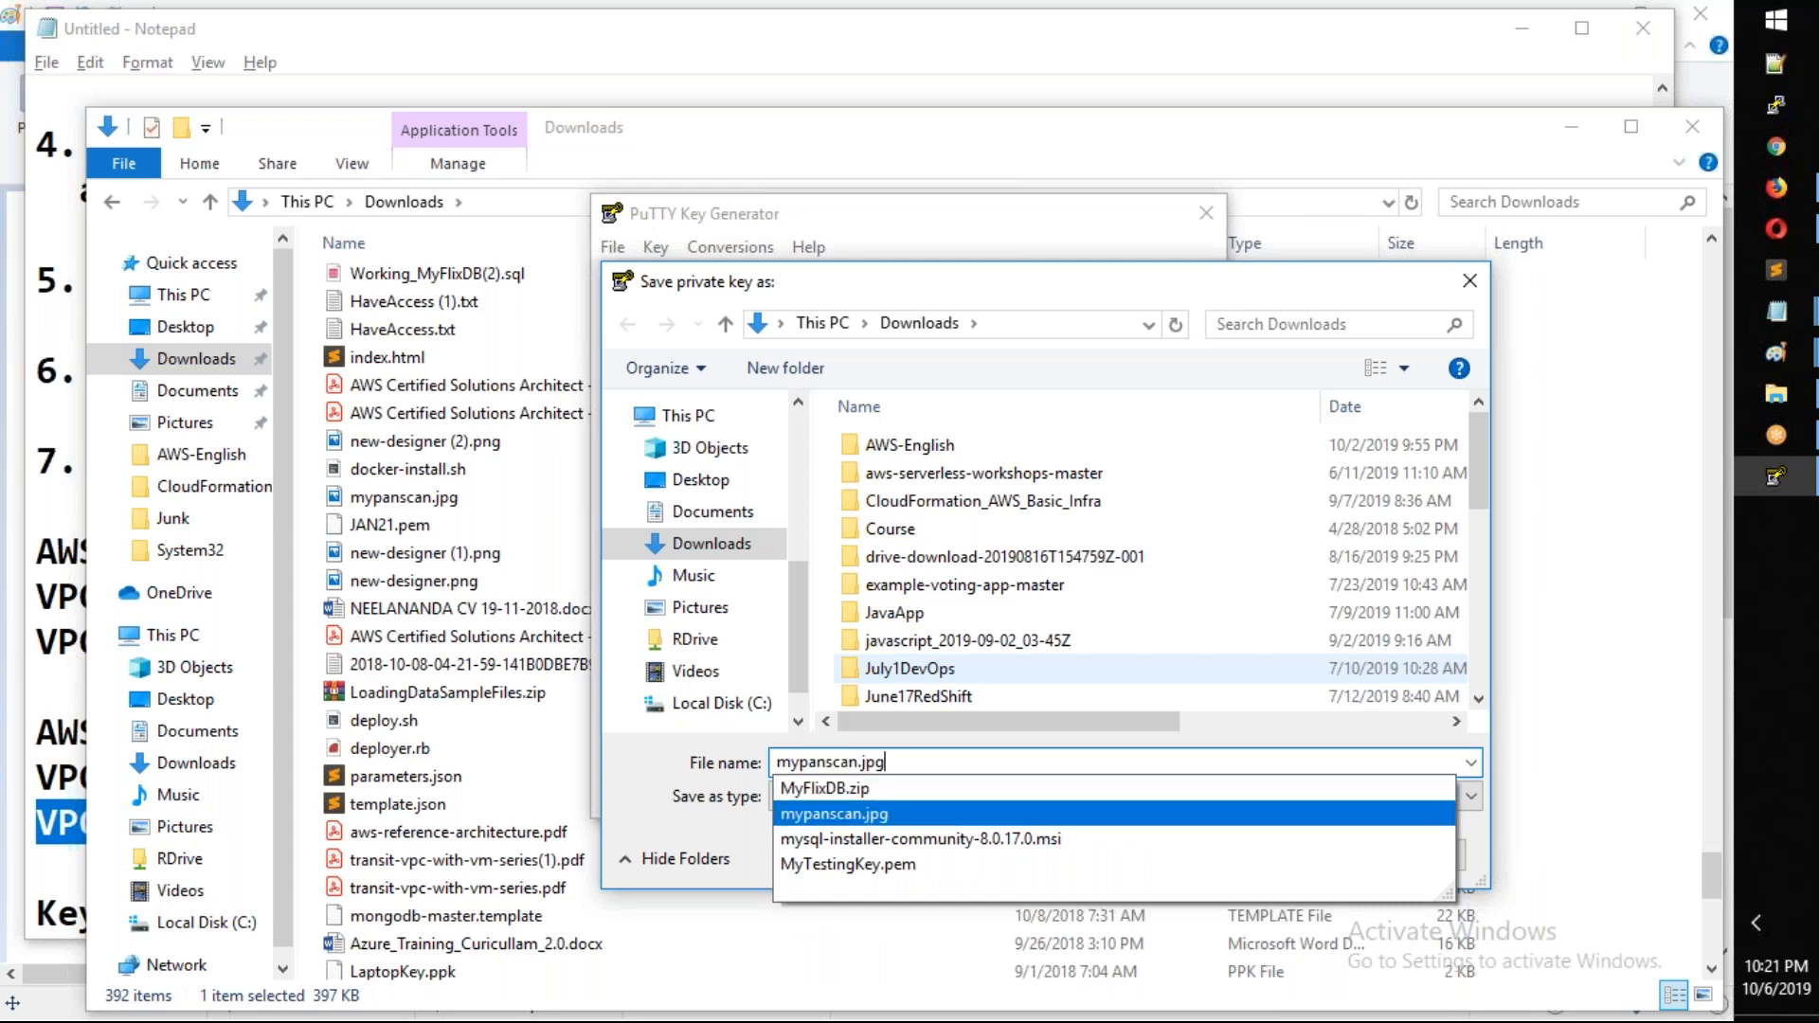
{"action": "key", "text": "BackSpace"}
{"action": "key", "text": "BackSpace"}
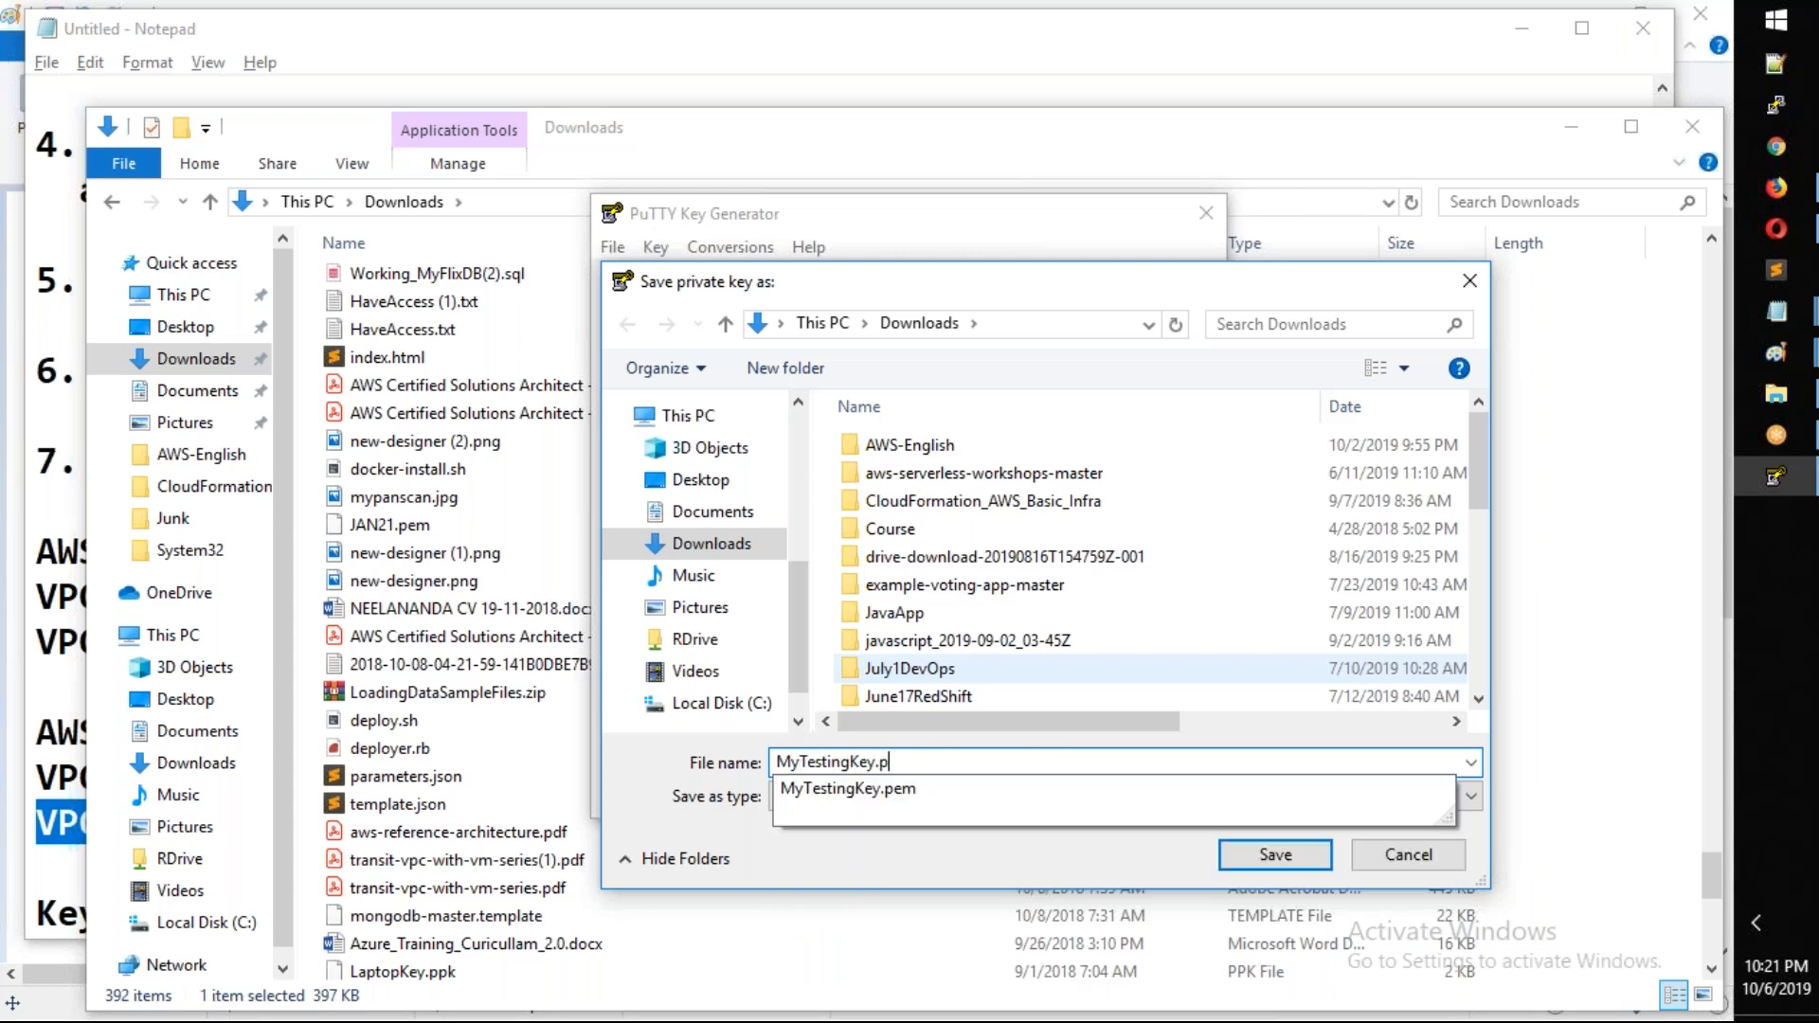
{"action": "type", "text": "p"}
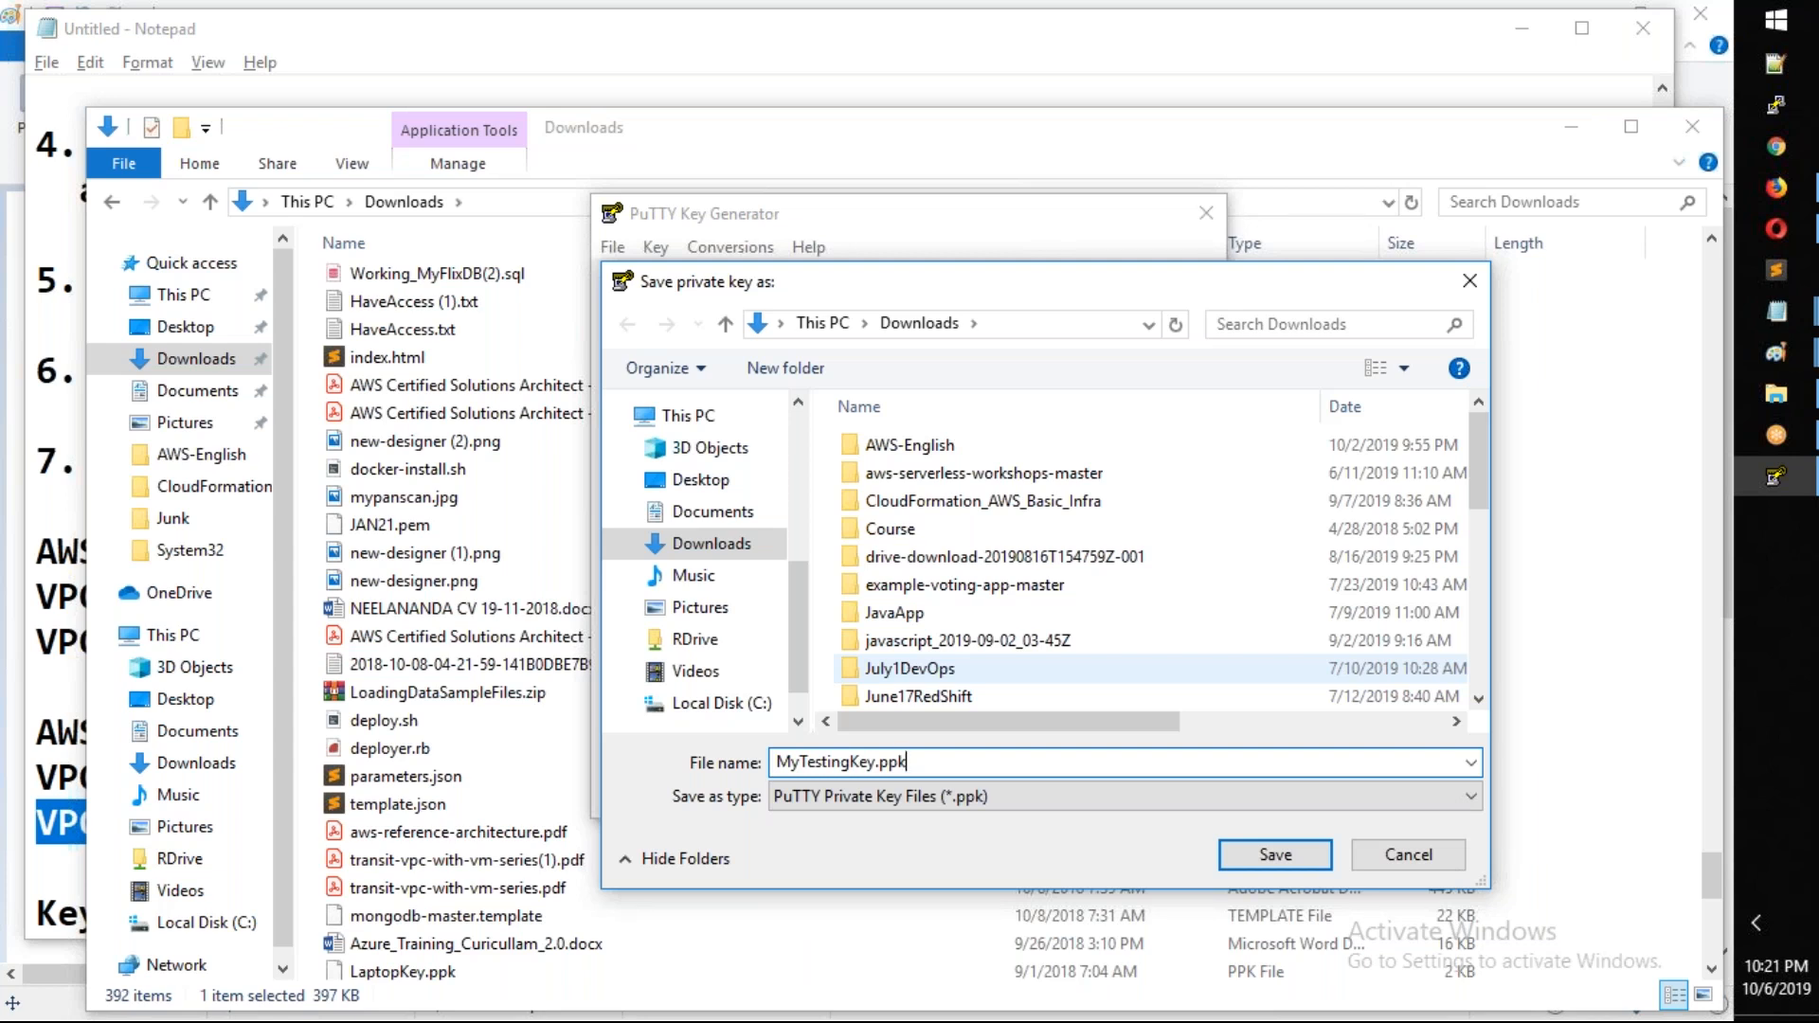
{"action": "type", "text": "k"}
{"action": "key", "text": "Return"}
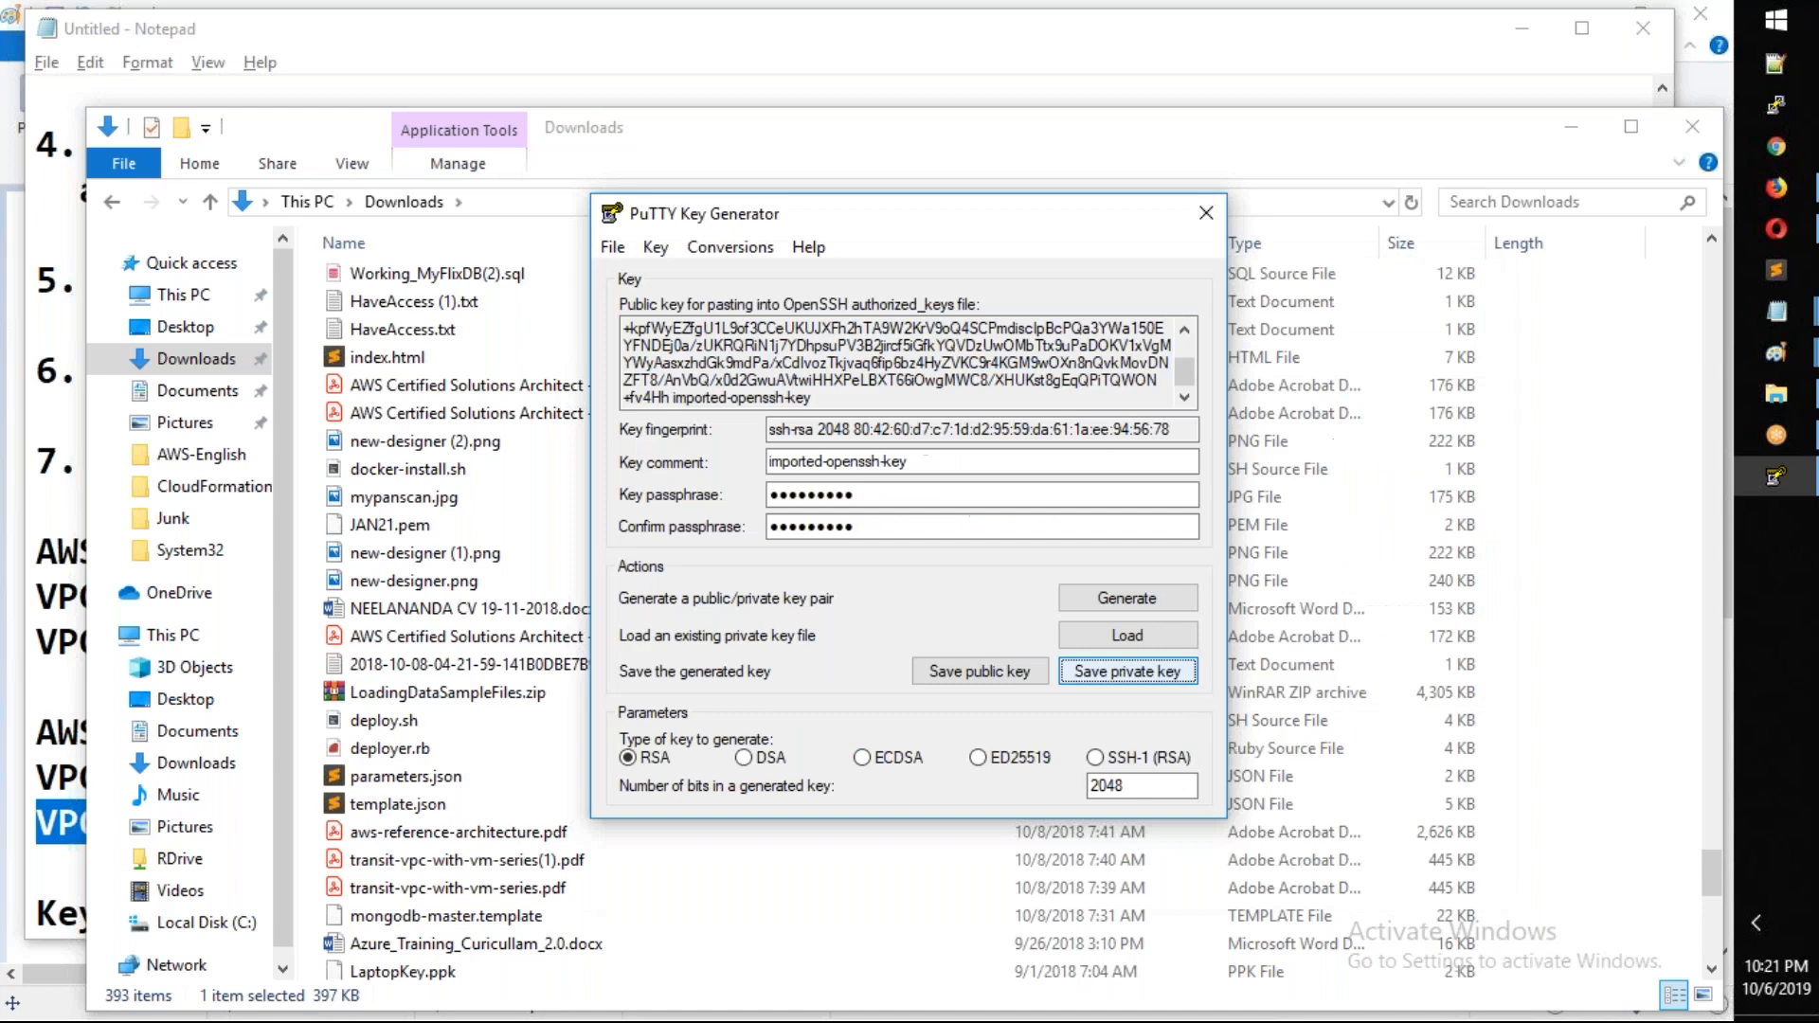
{"action": "left_click", "coordinate": [1205, 211]}
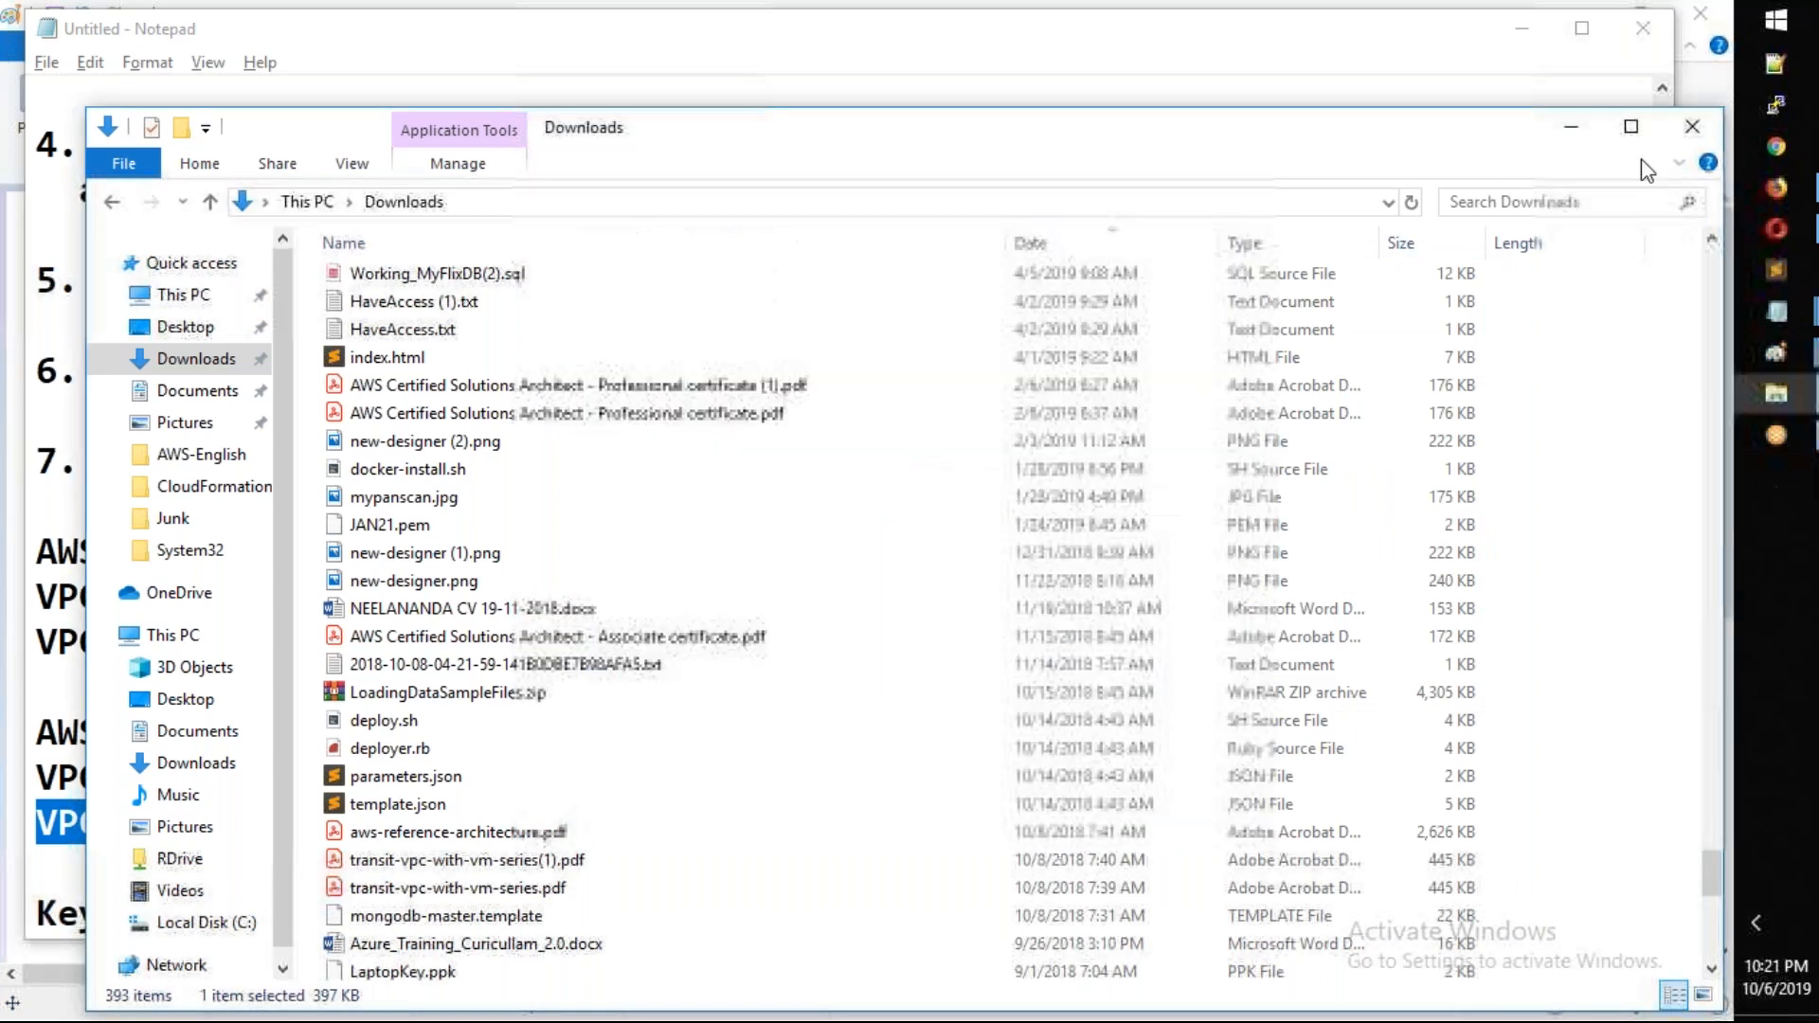
Return to the EC2 instances list in Firefox and copy the public DNS of VPC1-Server1
{"action": "left_click", "coordinate": [1692, 126]}
{"action": "left_click", "coordinate": [1519, 33]}
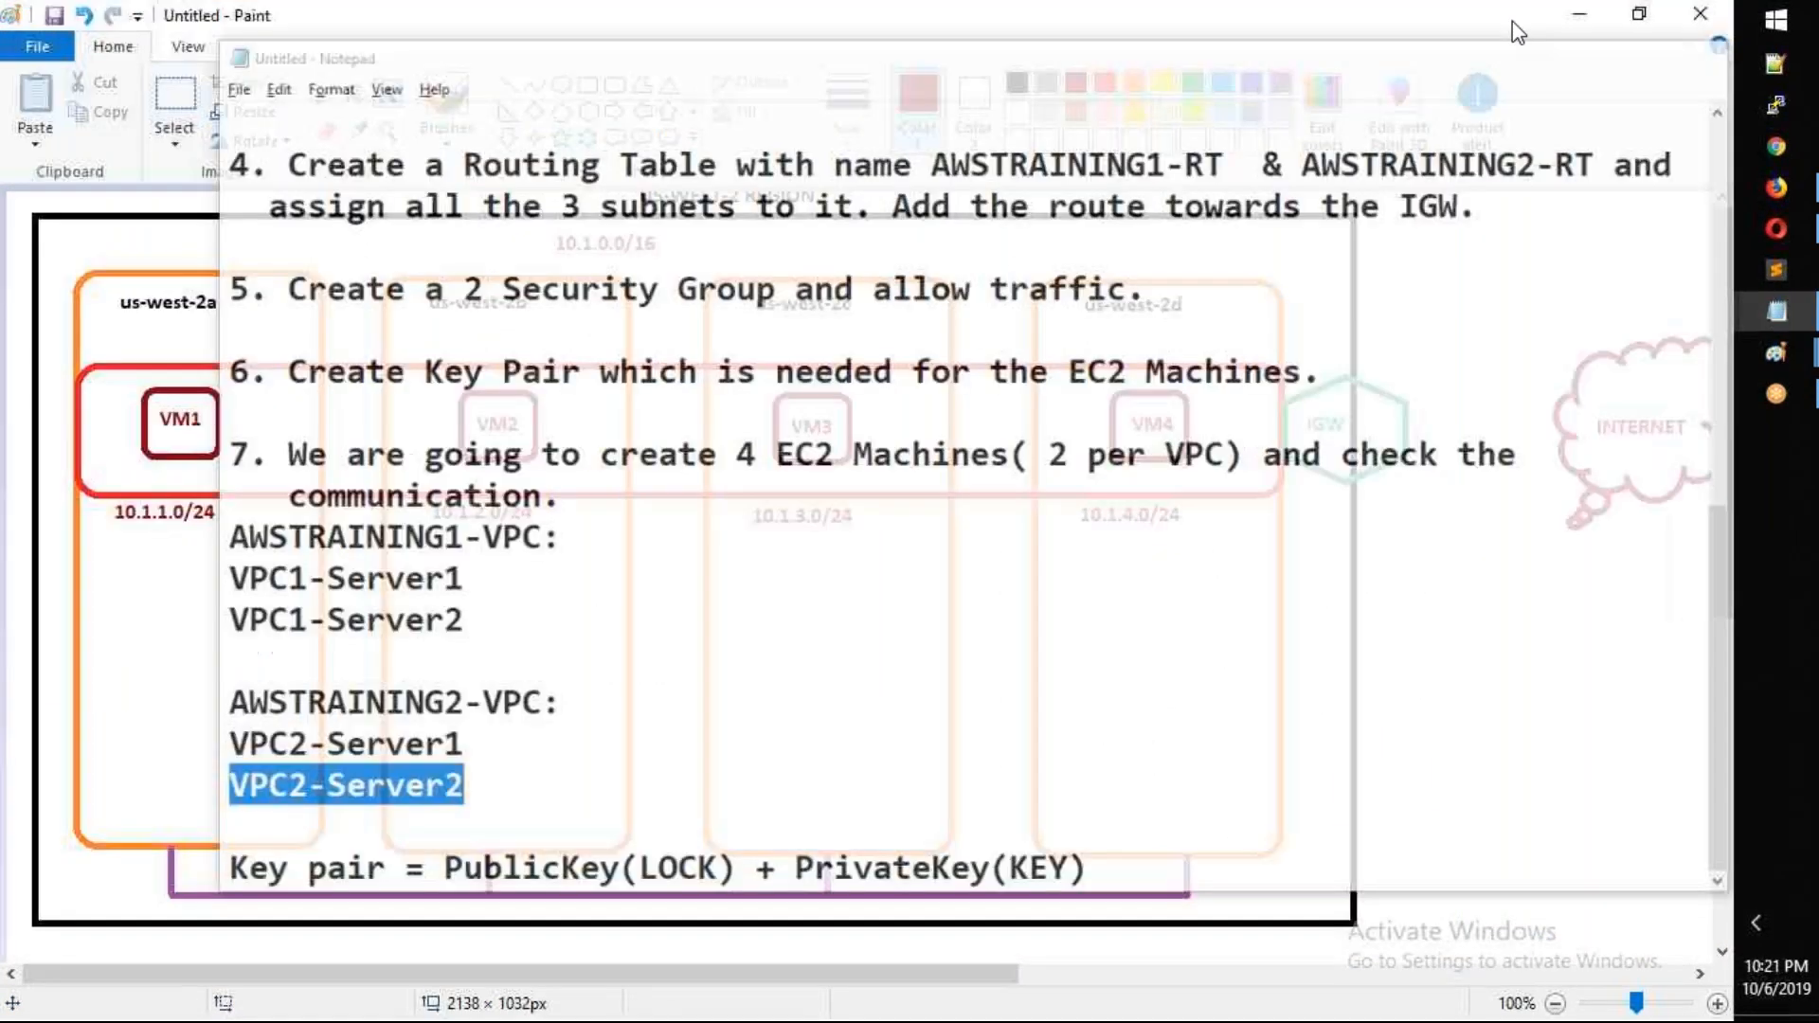
{"action": "scroll", "coordinate": [1696, 232], "scroll_direction": "down", "scroll_amount": 3}
{"action": "left_click", "coordinate": [1774, 189]}
{"action": "left_click", "coordinate": [154, 29]}
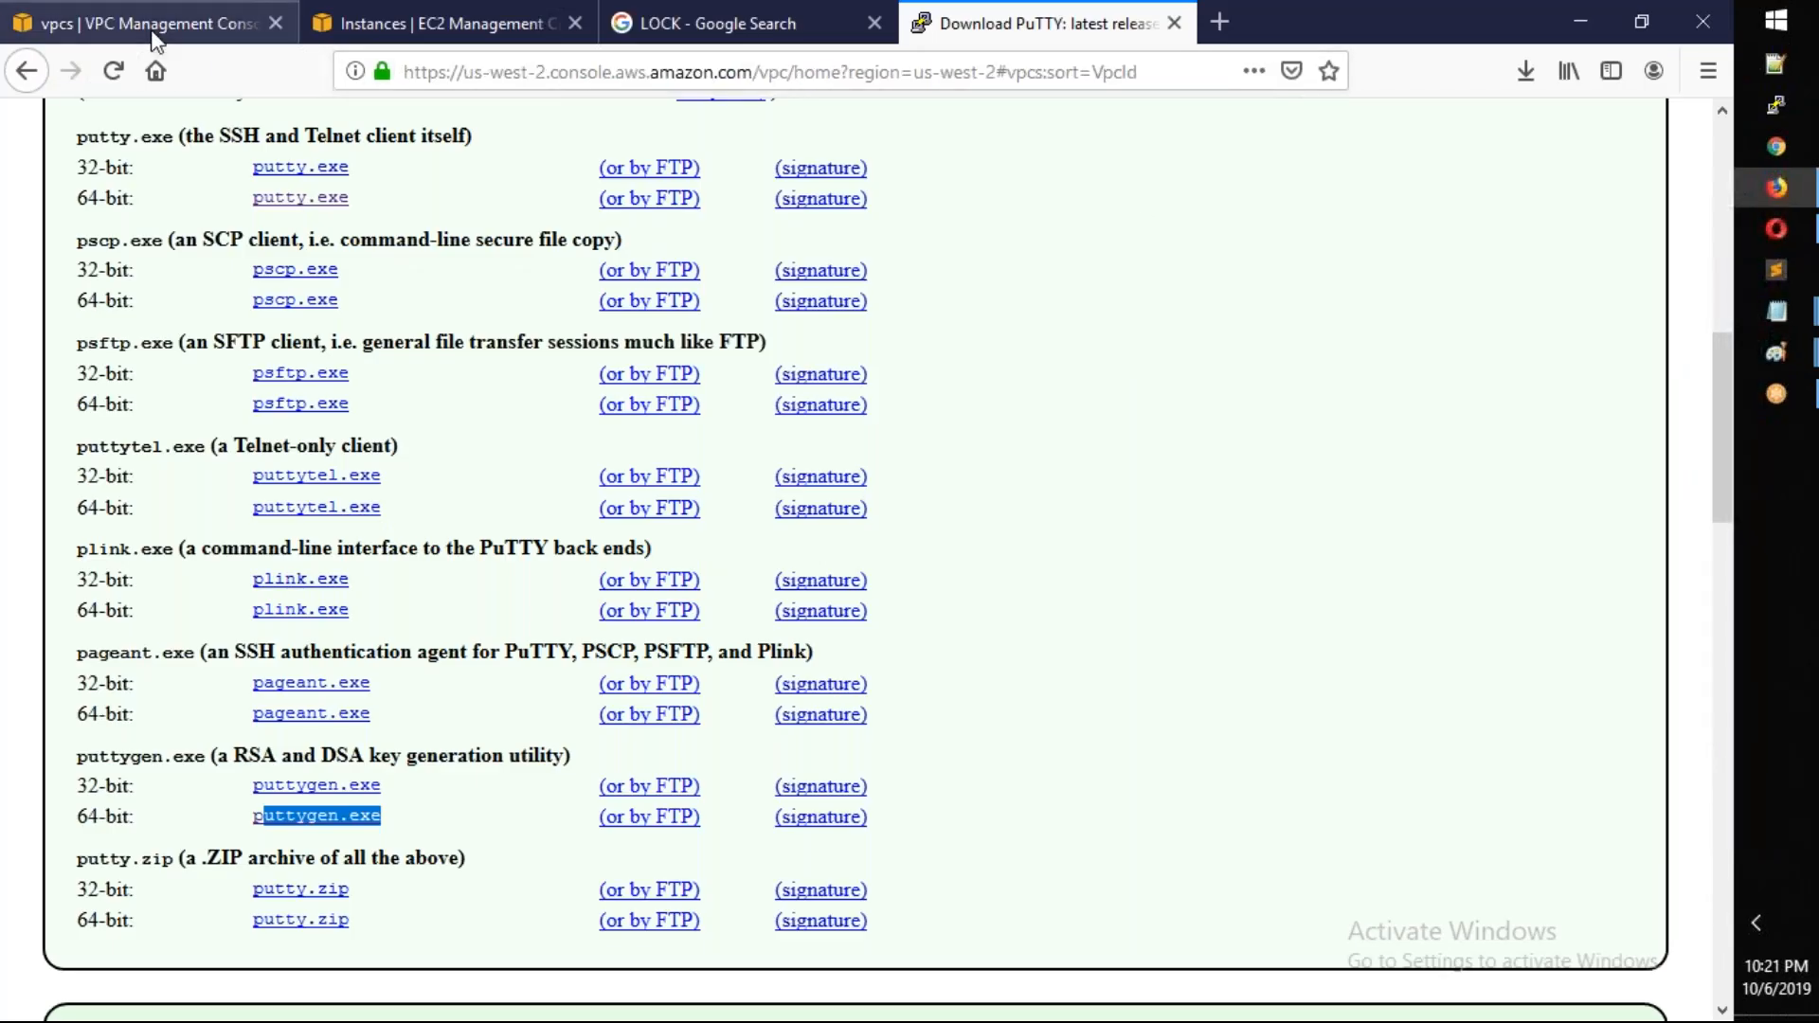
{"action": "left_click", "coordinate": [445, 29]}
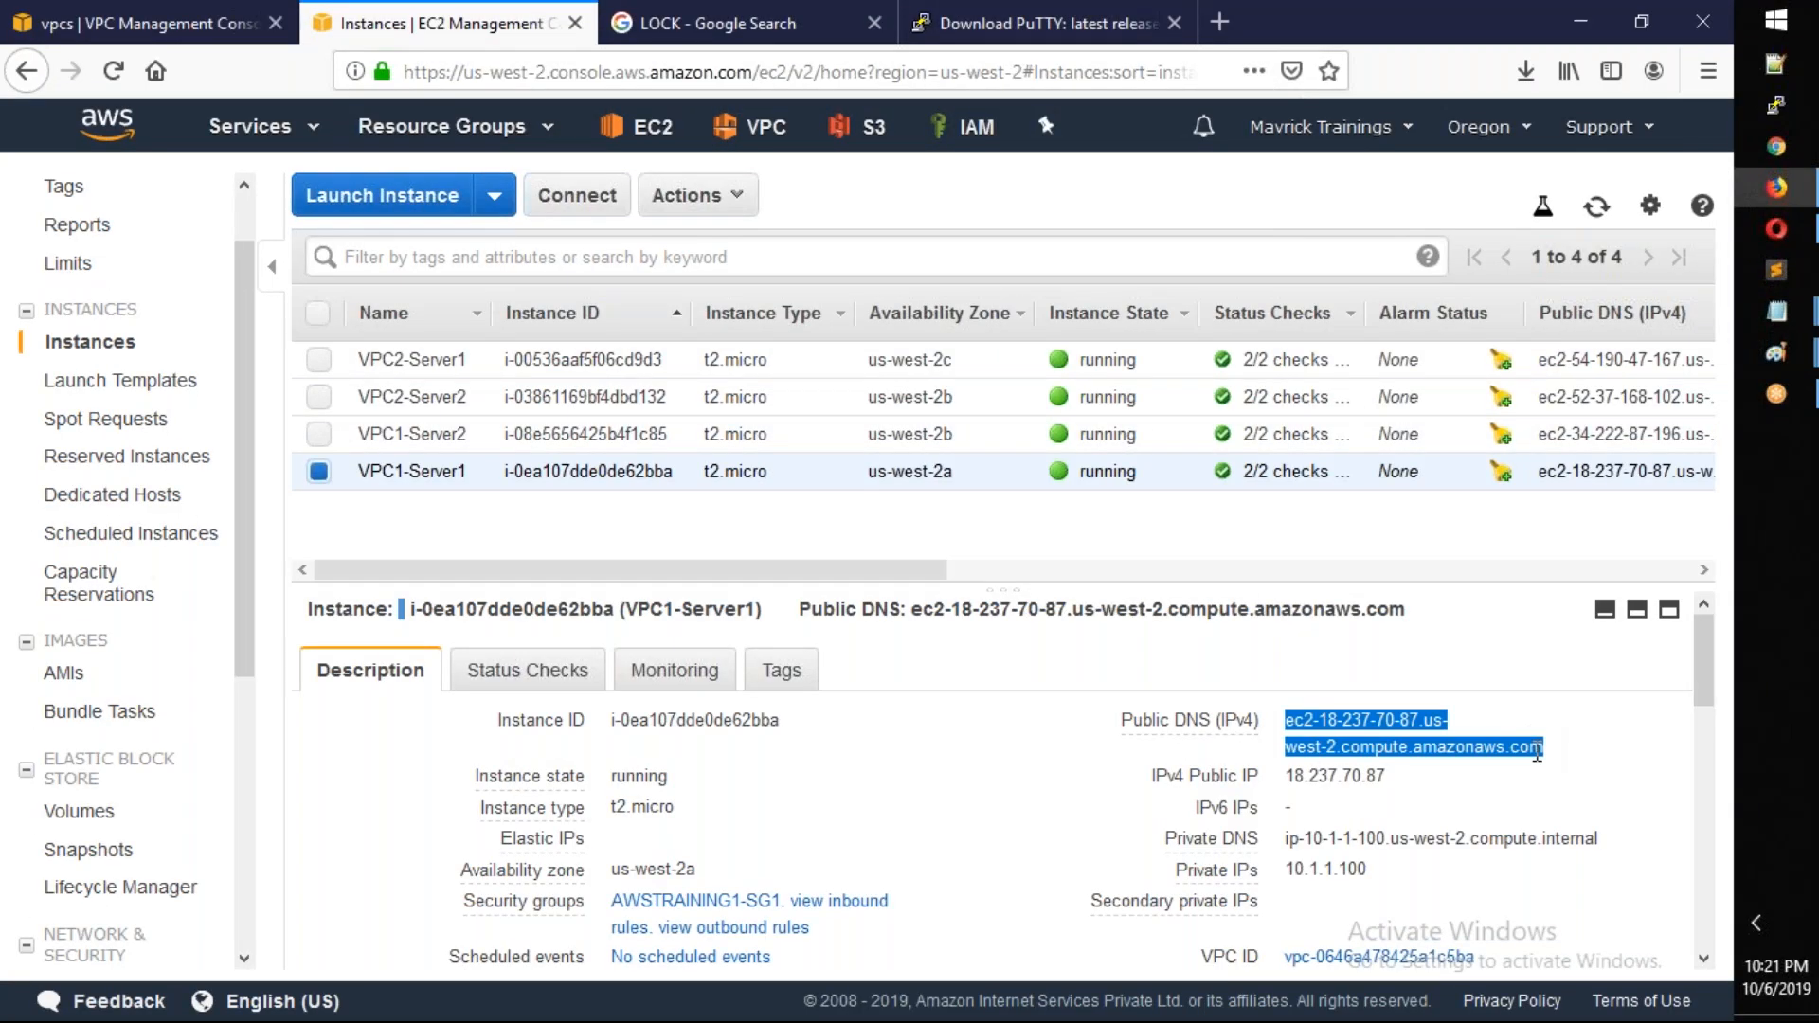
{"action": "left_click", "coordinate": [1564, 748]}
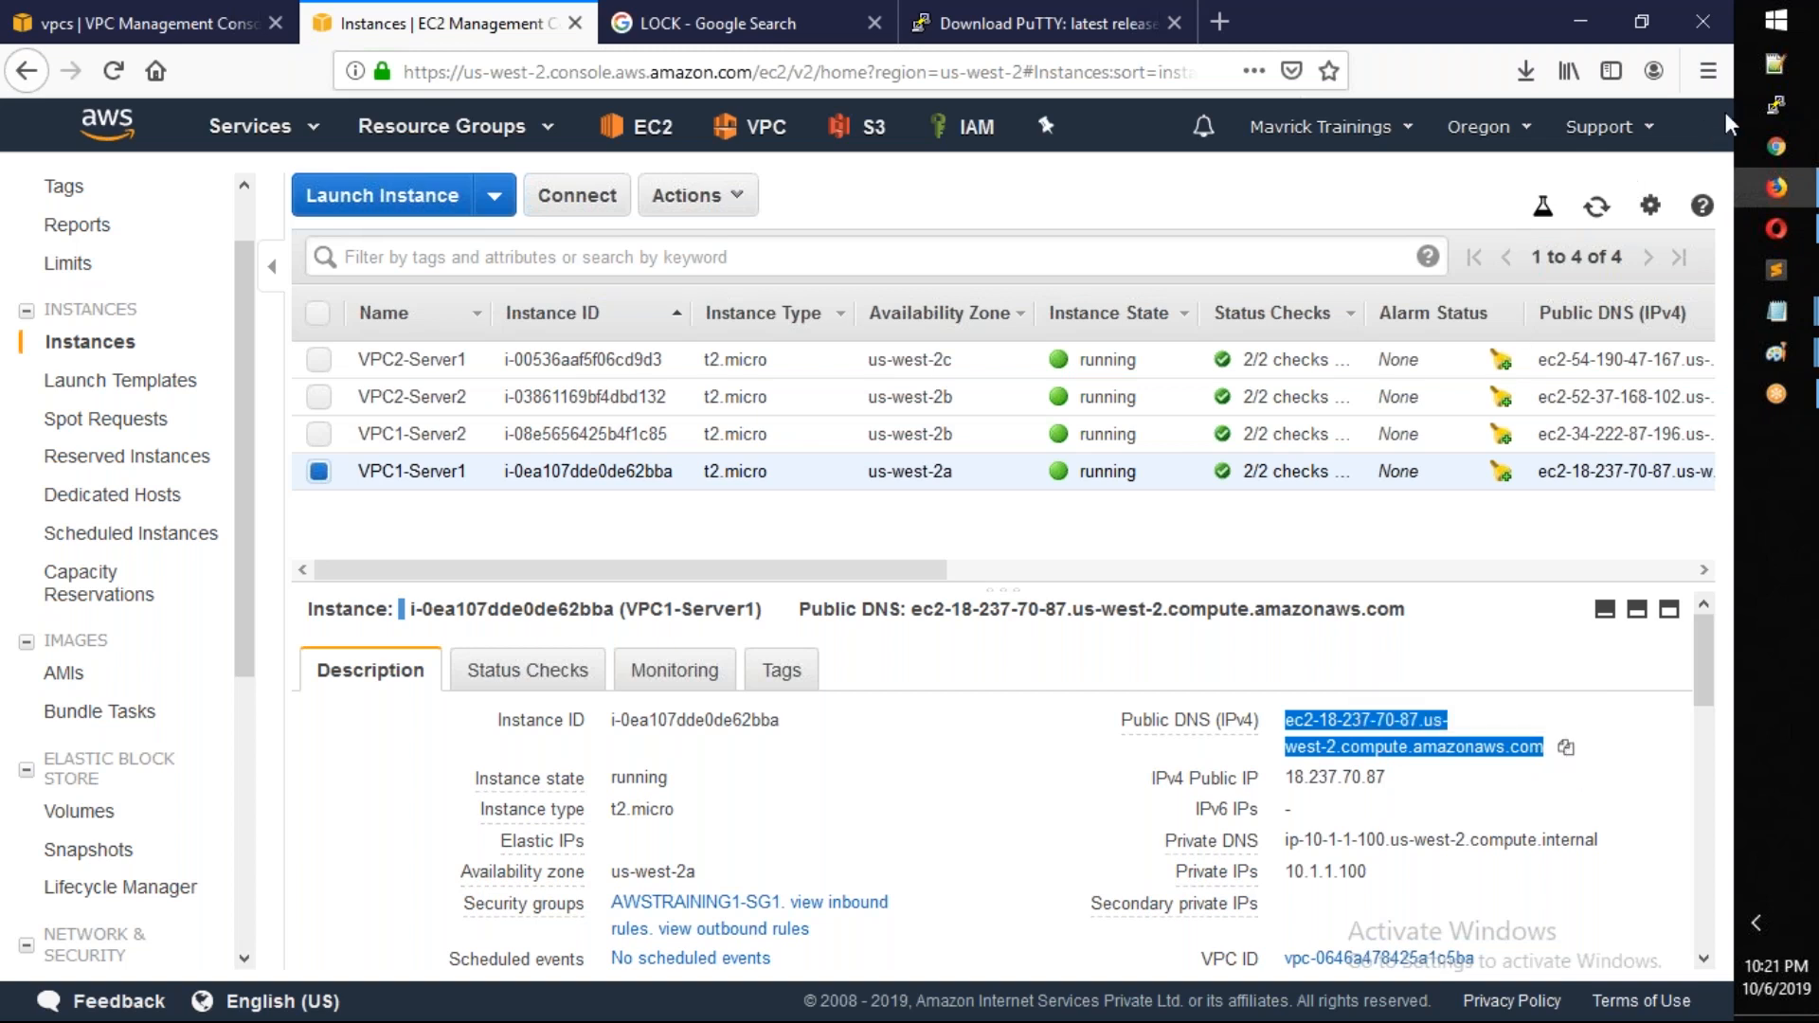
Open PuTTY, load the saved ec2-user@ session and append VPC1-Server1's public DNS to the host name
{"action": "left_click", "coordinate": [1775, 104]}
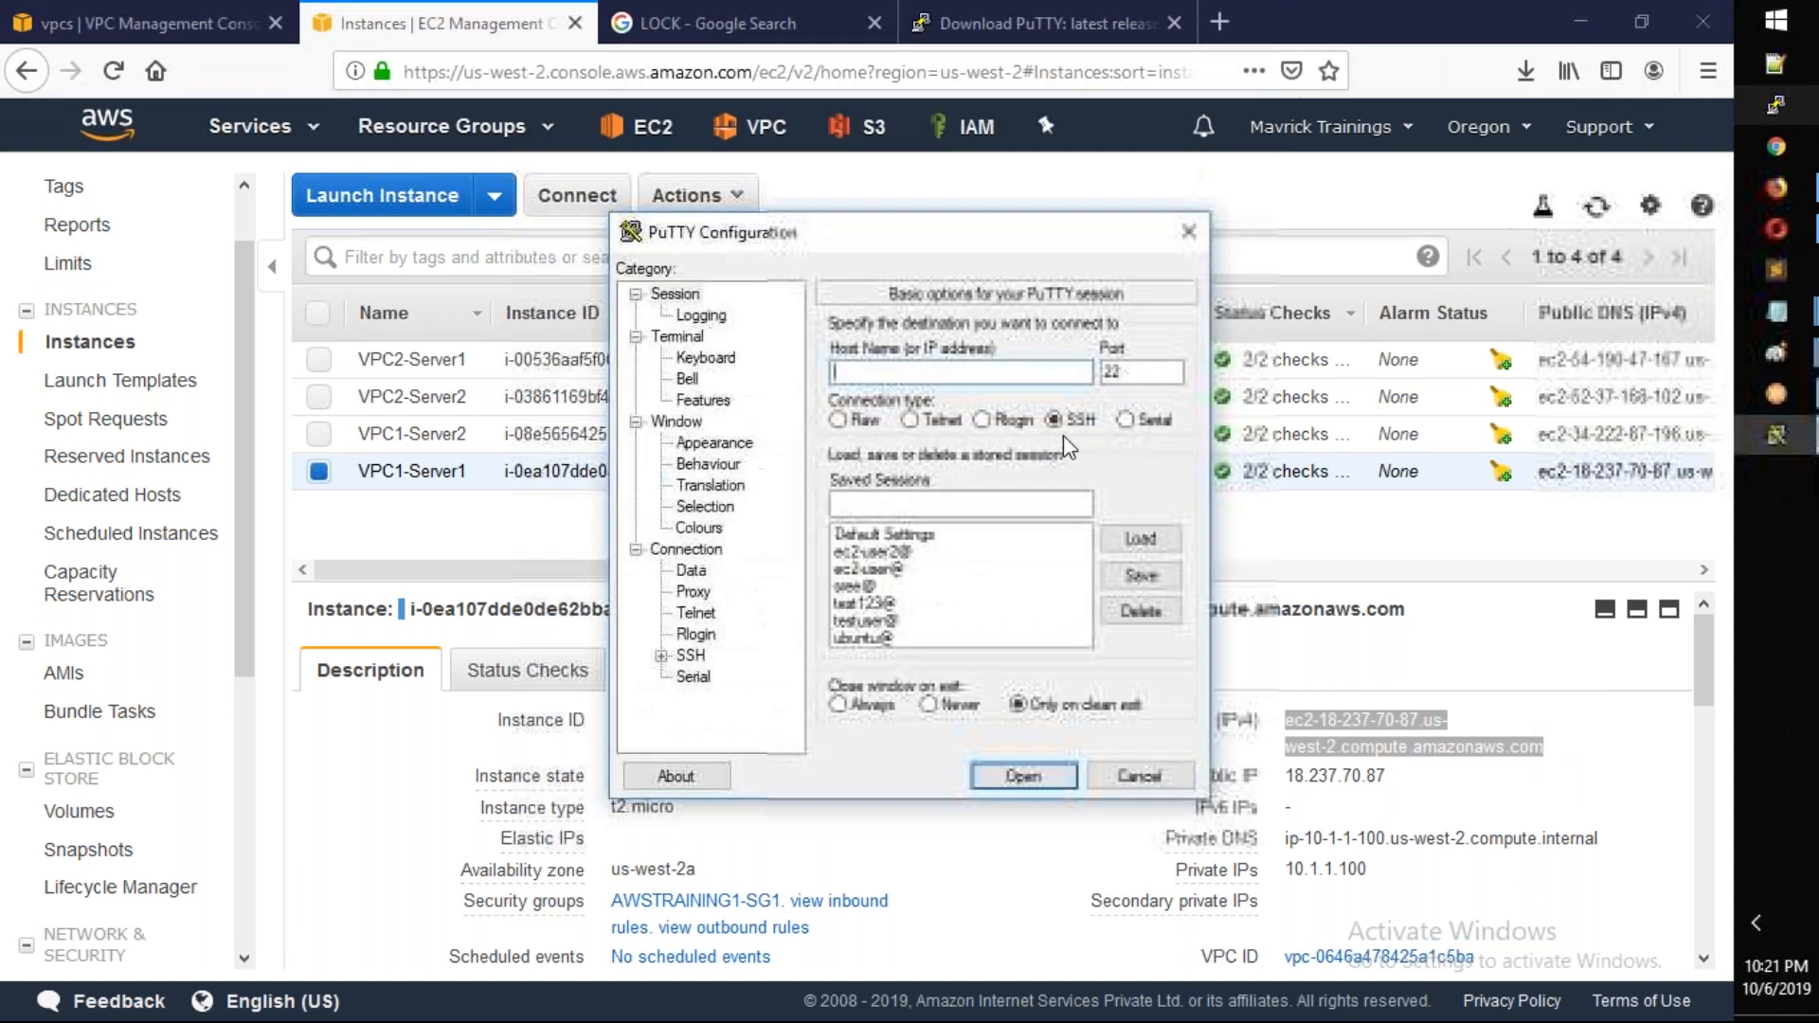
{"action": "left_click", "coordinate": [866, 568]}
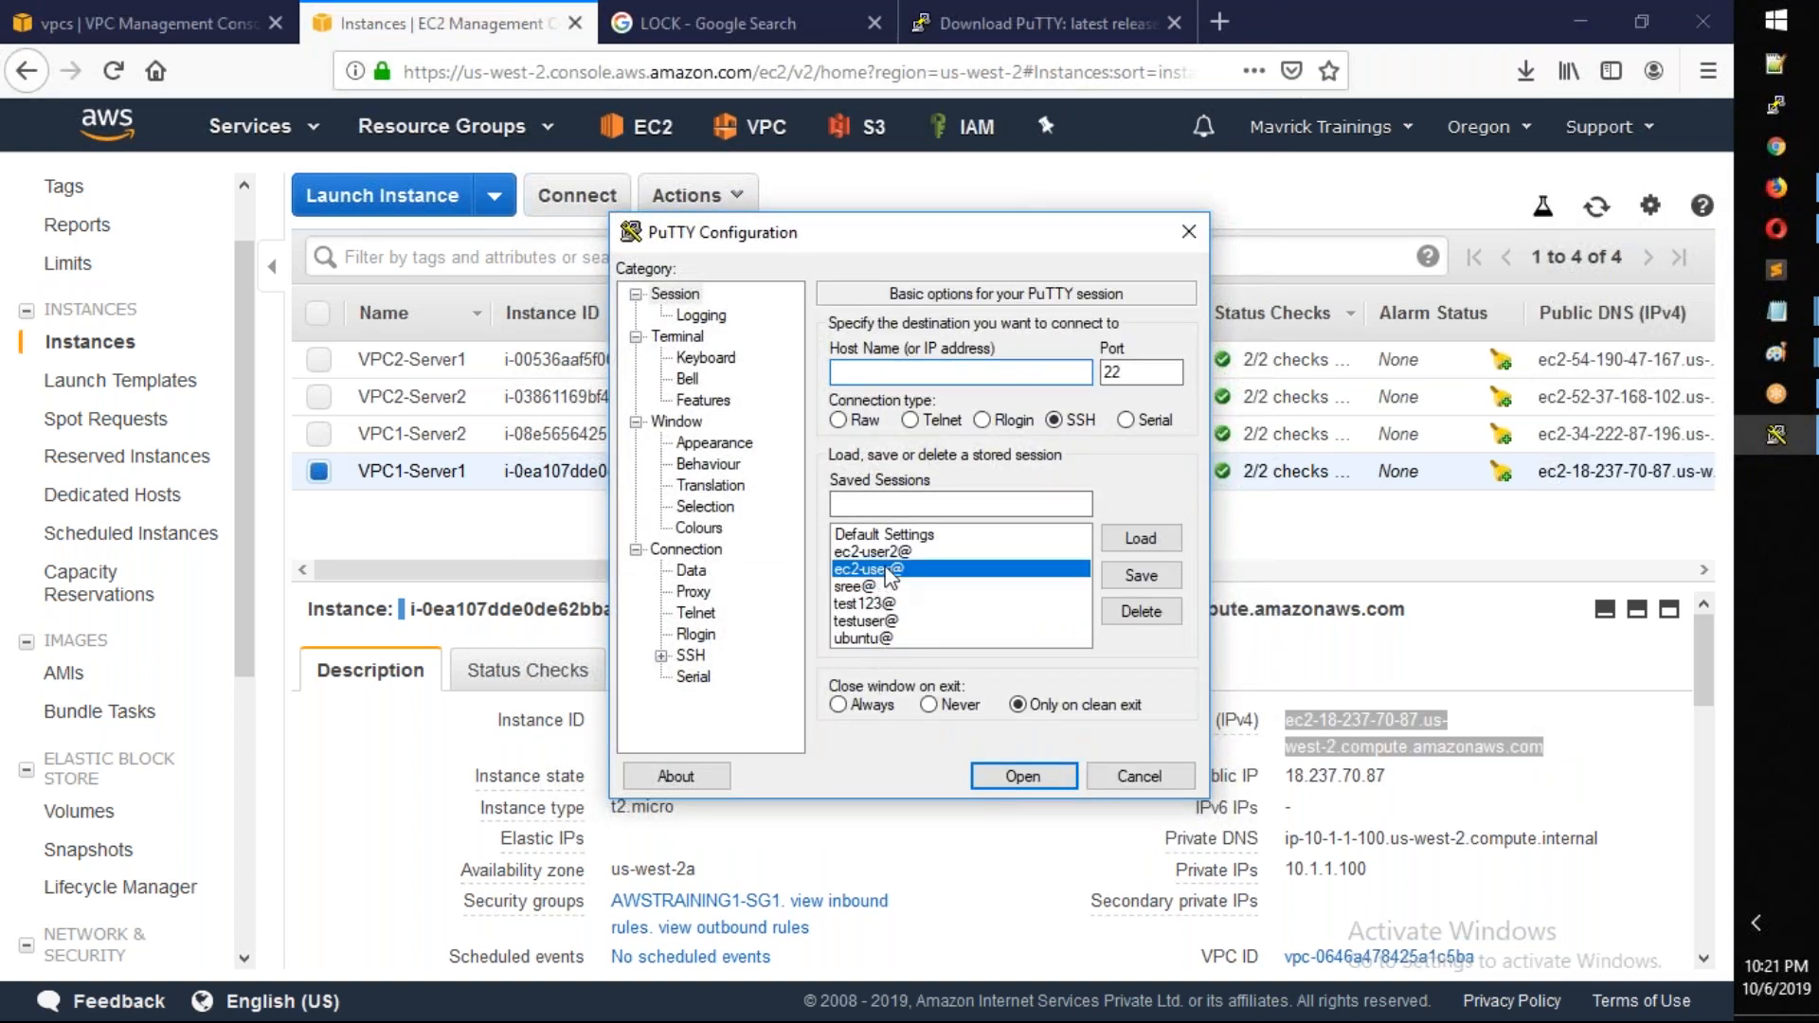
{"action": "left_click", "coordinate": [1141, 538]}
{"action": "key", "text": "ctrl+v"}
Set the session's SSH private key file for authentication to MyTestingKey.ppk from the Downloads folder
{"action": "left_click", "coordinate": [660, 655]}
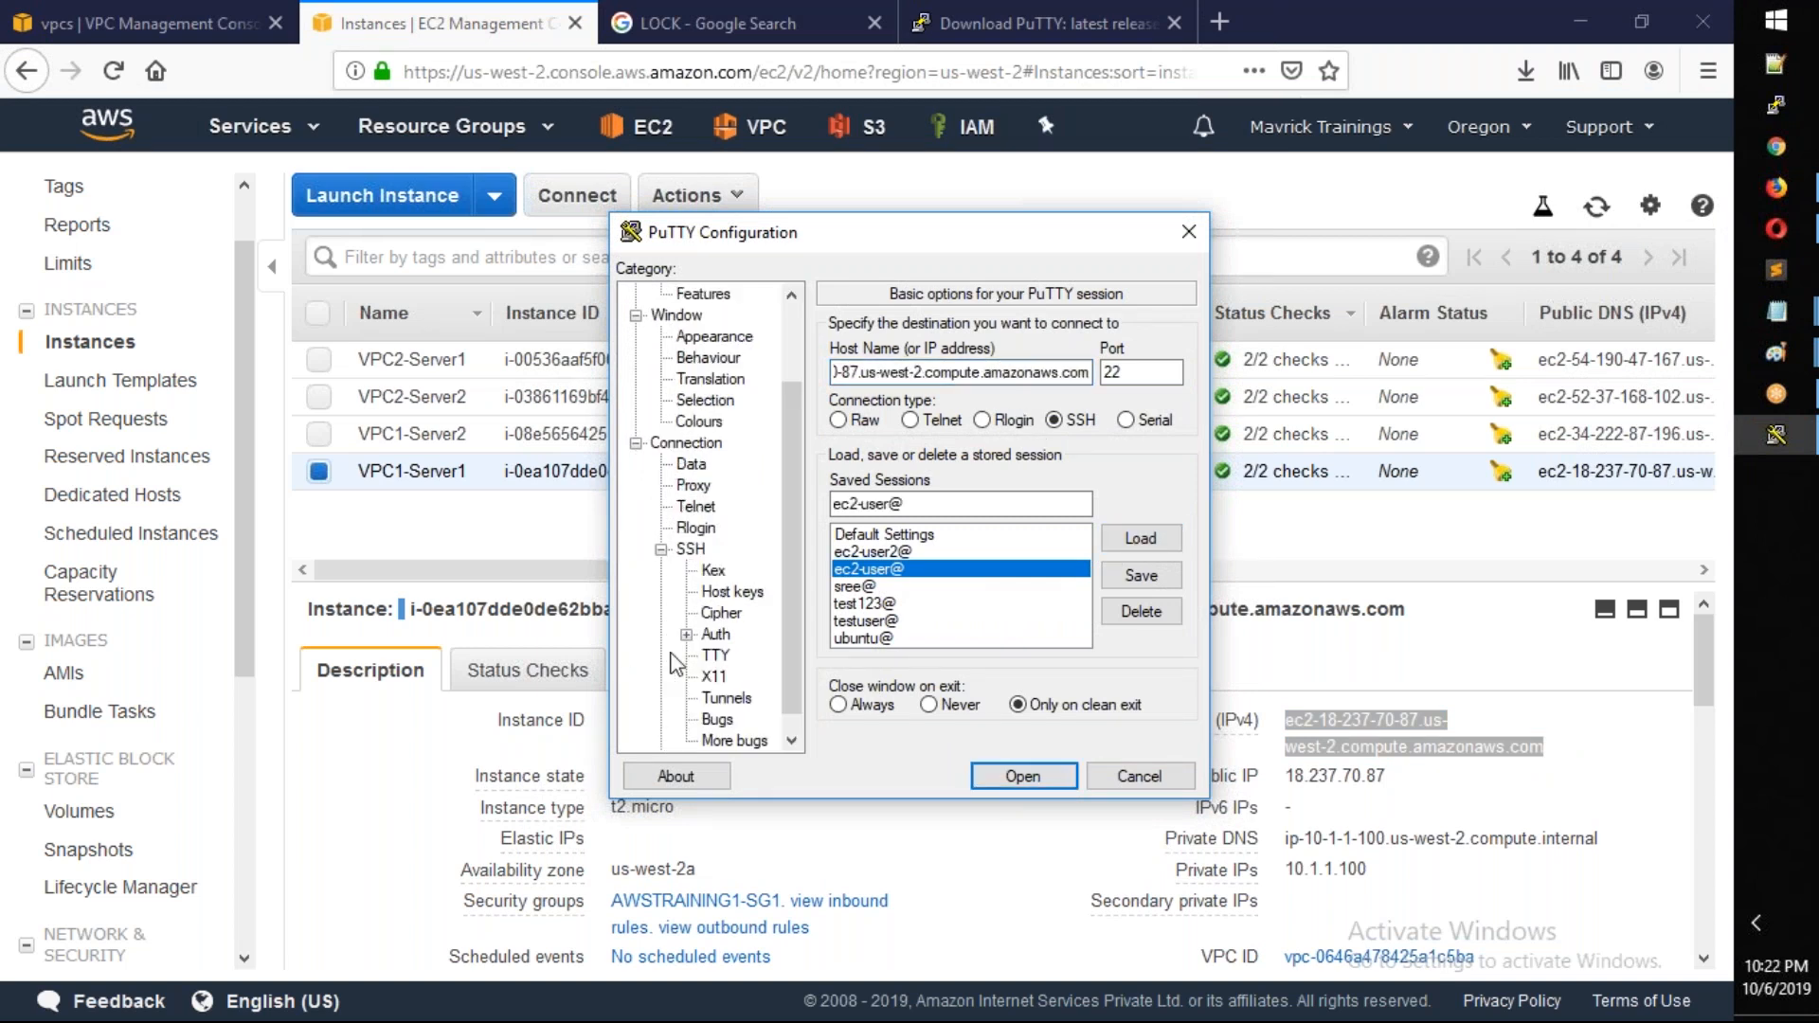
{"action": "left_click", "coordinate": [720, 635]}
{"action": "left_click", "coordinate": [1140, 597]}
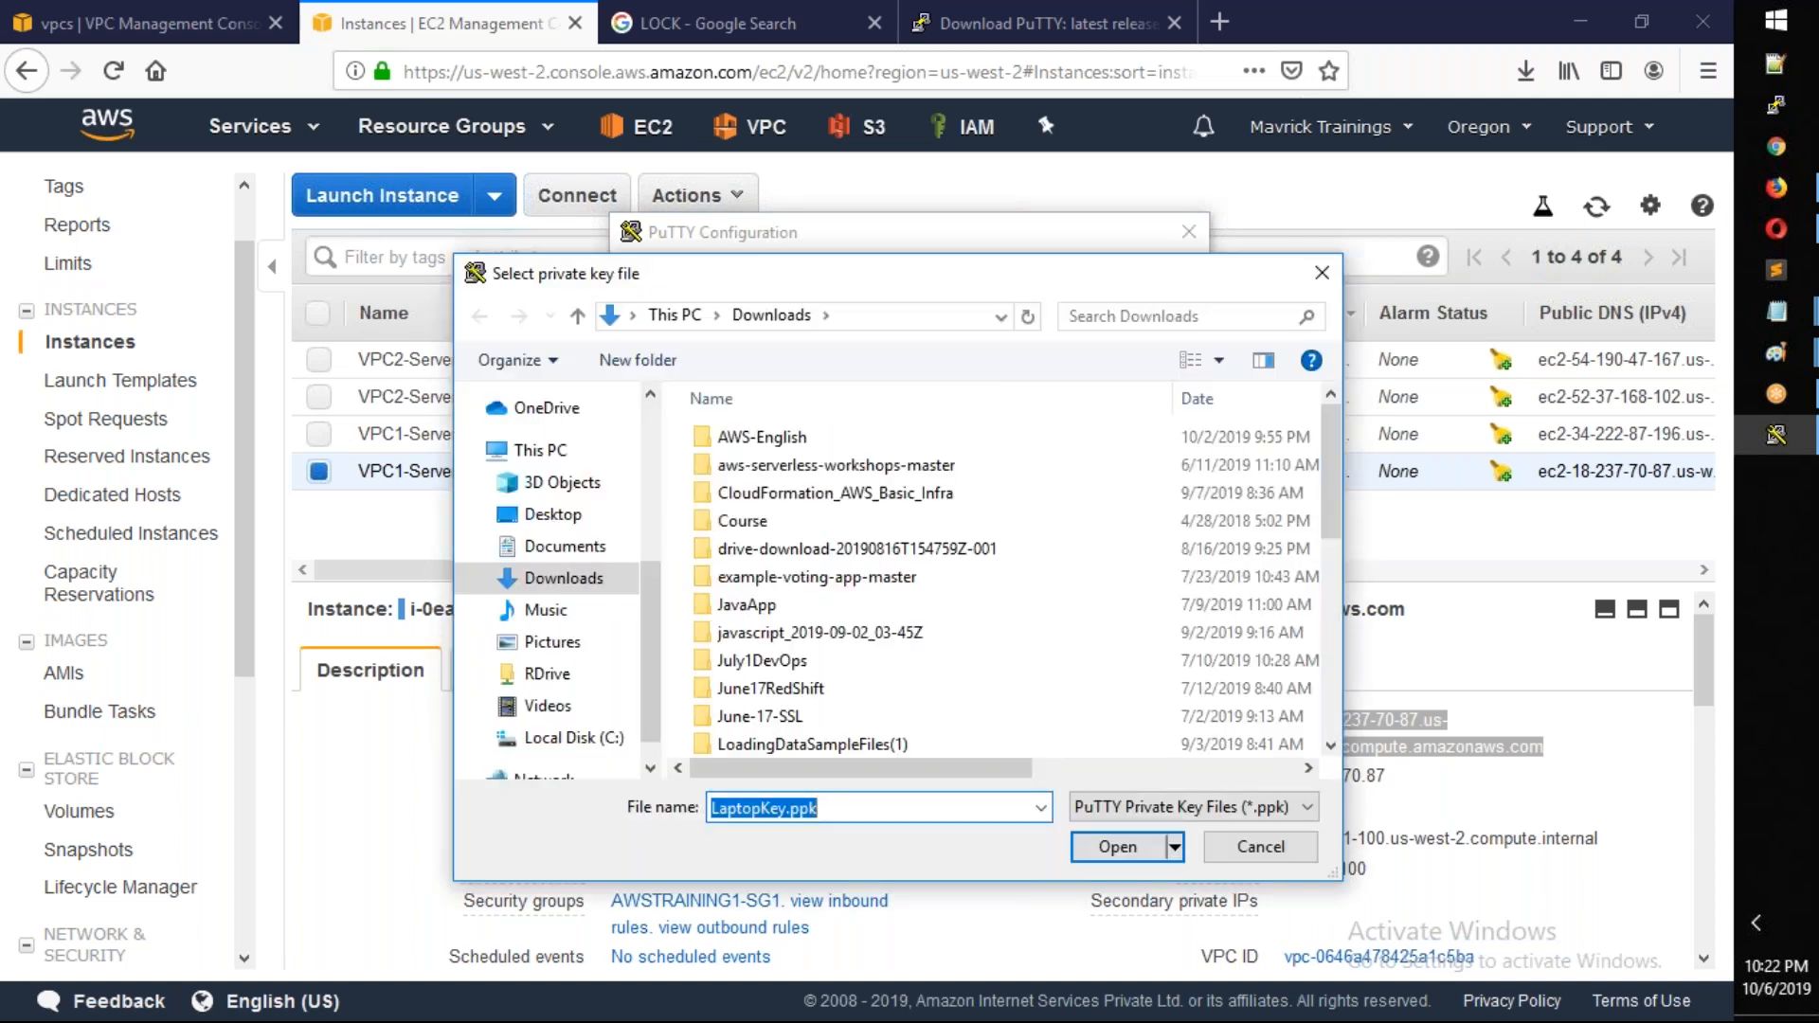
{"action": "type", "text": "MyTe"}
{"action": "key", "text": "Down"}
{"action": "key", "text": "Down"}
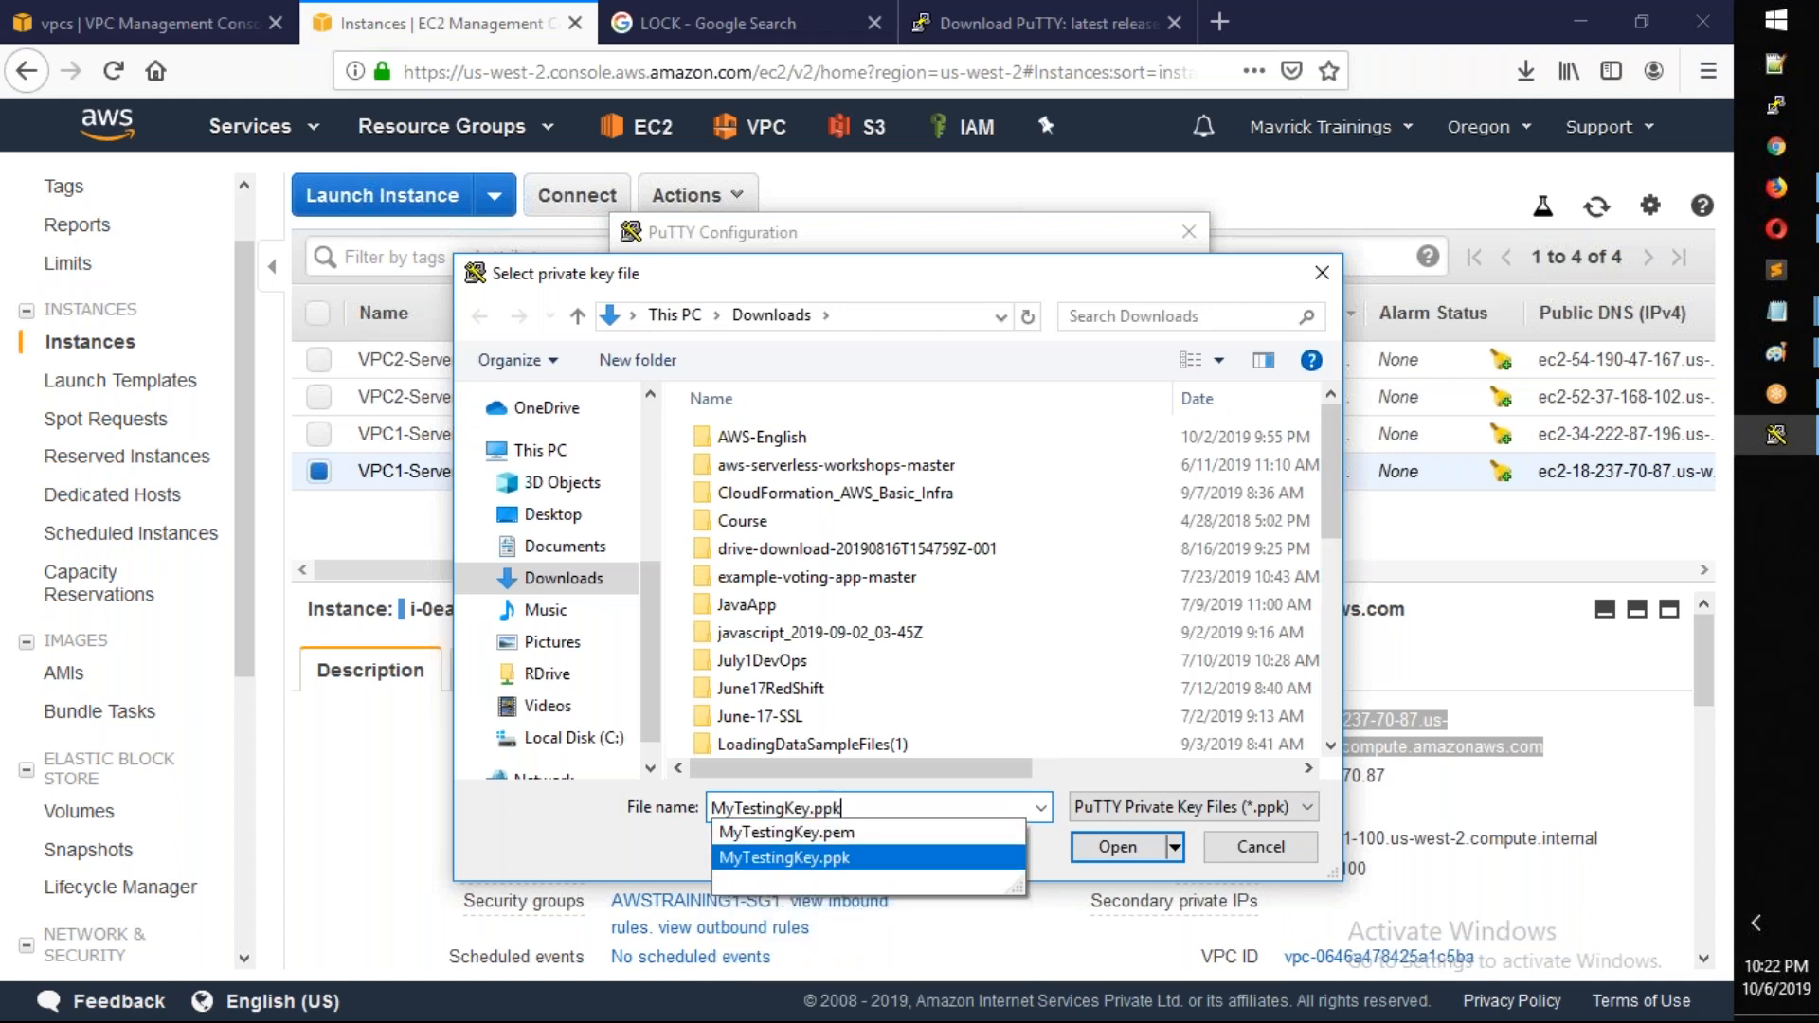
{"action": "key", "text": "Return"}
{"action": "key", "text": "Return"}
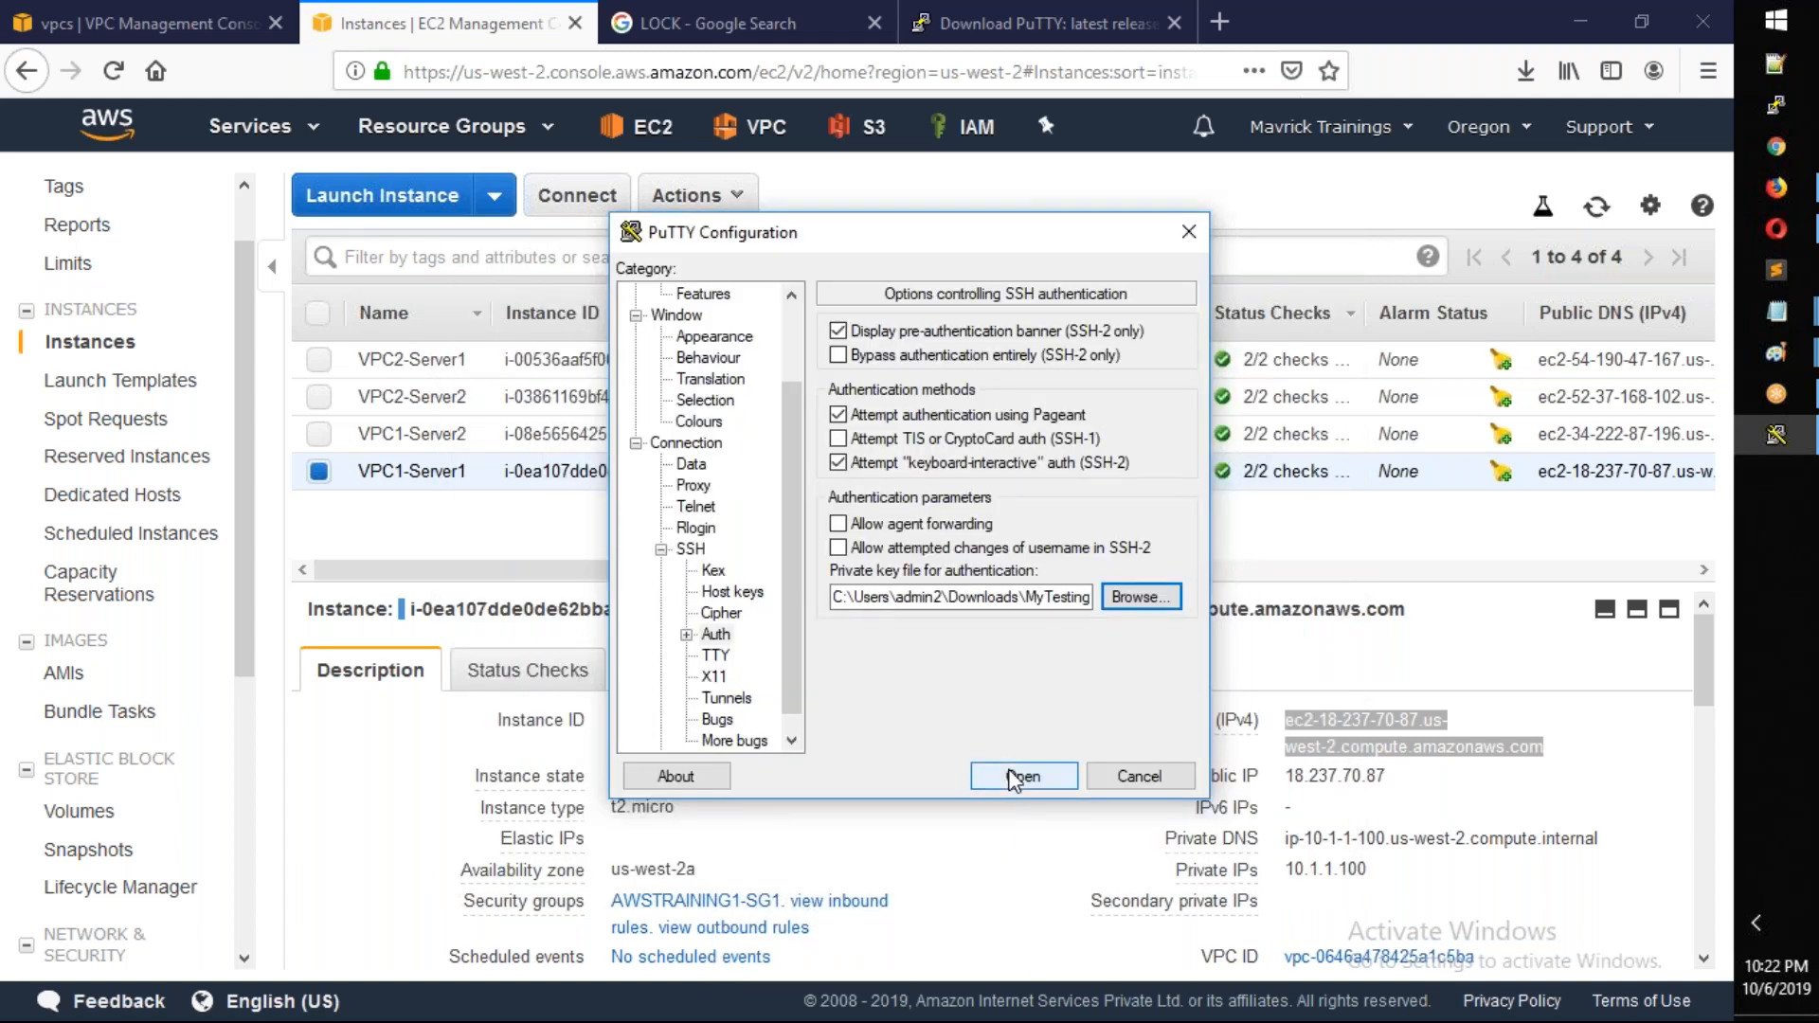
Open the SSH connection to VPC1-Server1, enter the private key's passphrase and move the terminal window aside
{"action": "key", "text": "Return"}
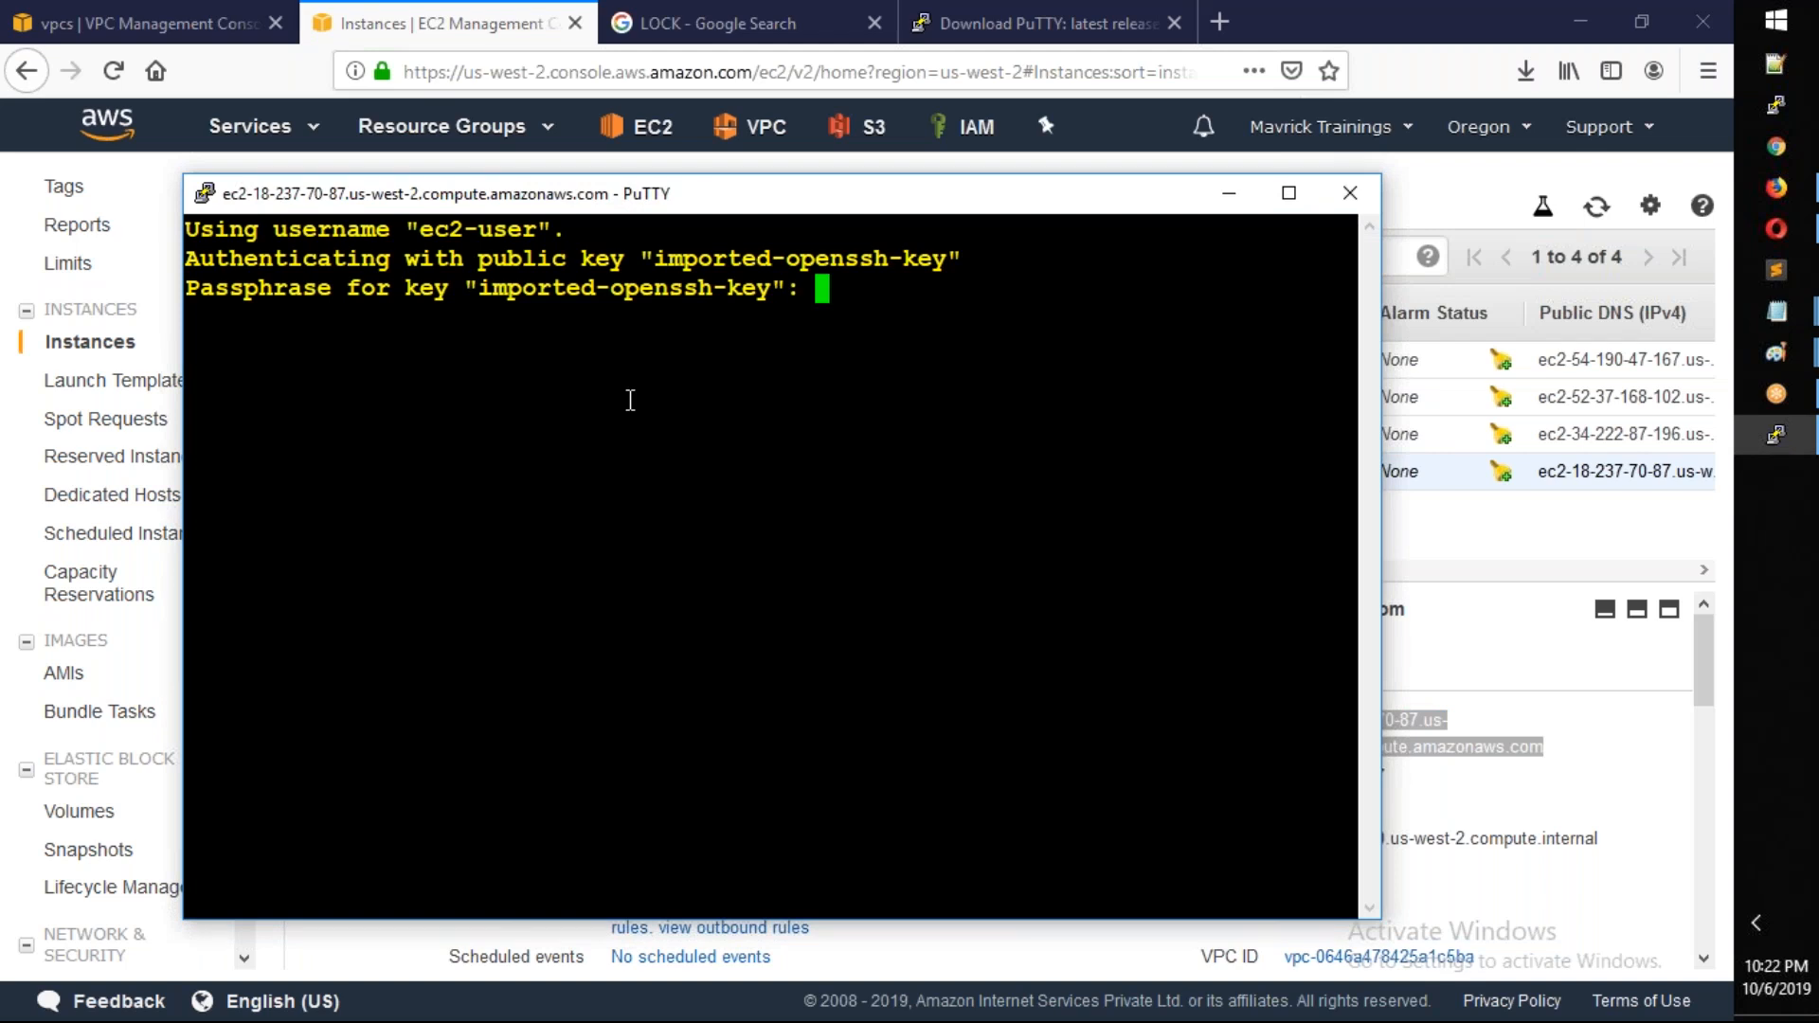
{"action": "key", "text": "Return"}
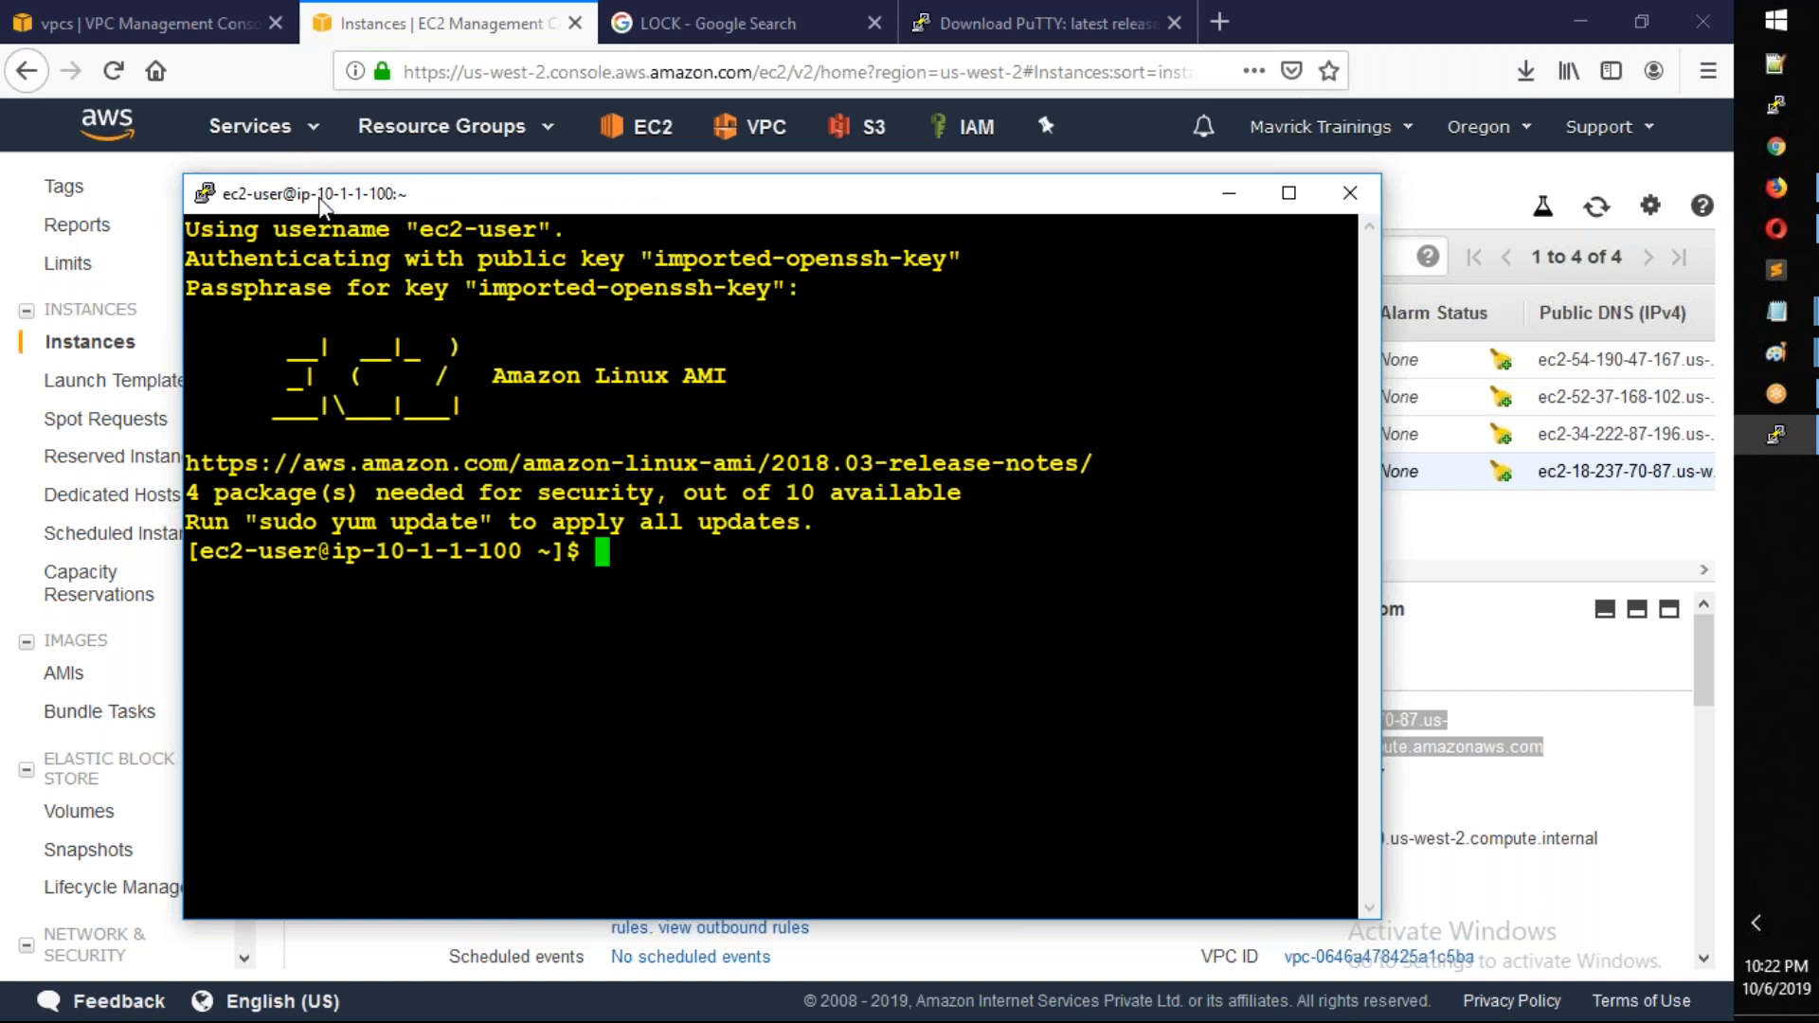
{"action": "left_click_drag", "start_coordinate": [298, 186], "coordinate": [254, 114]}
Switch to the root user on VPC1-Server1 with sudo su - and clear the terminal screen
{"action": "type", "text": "sudo su -"}
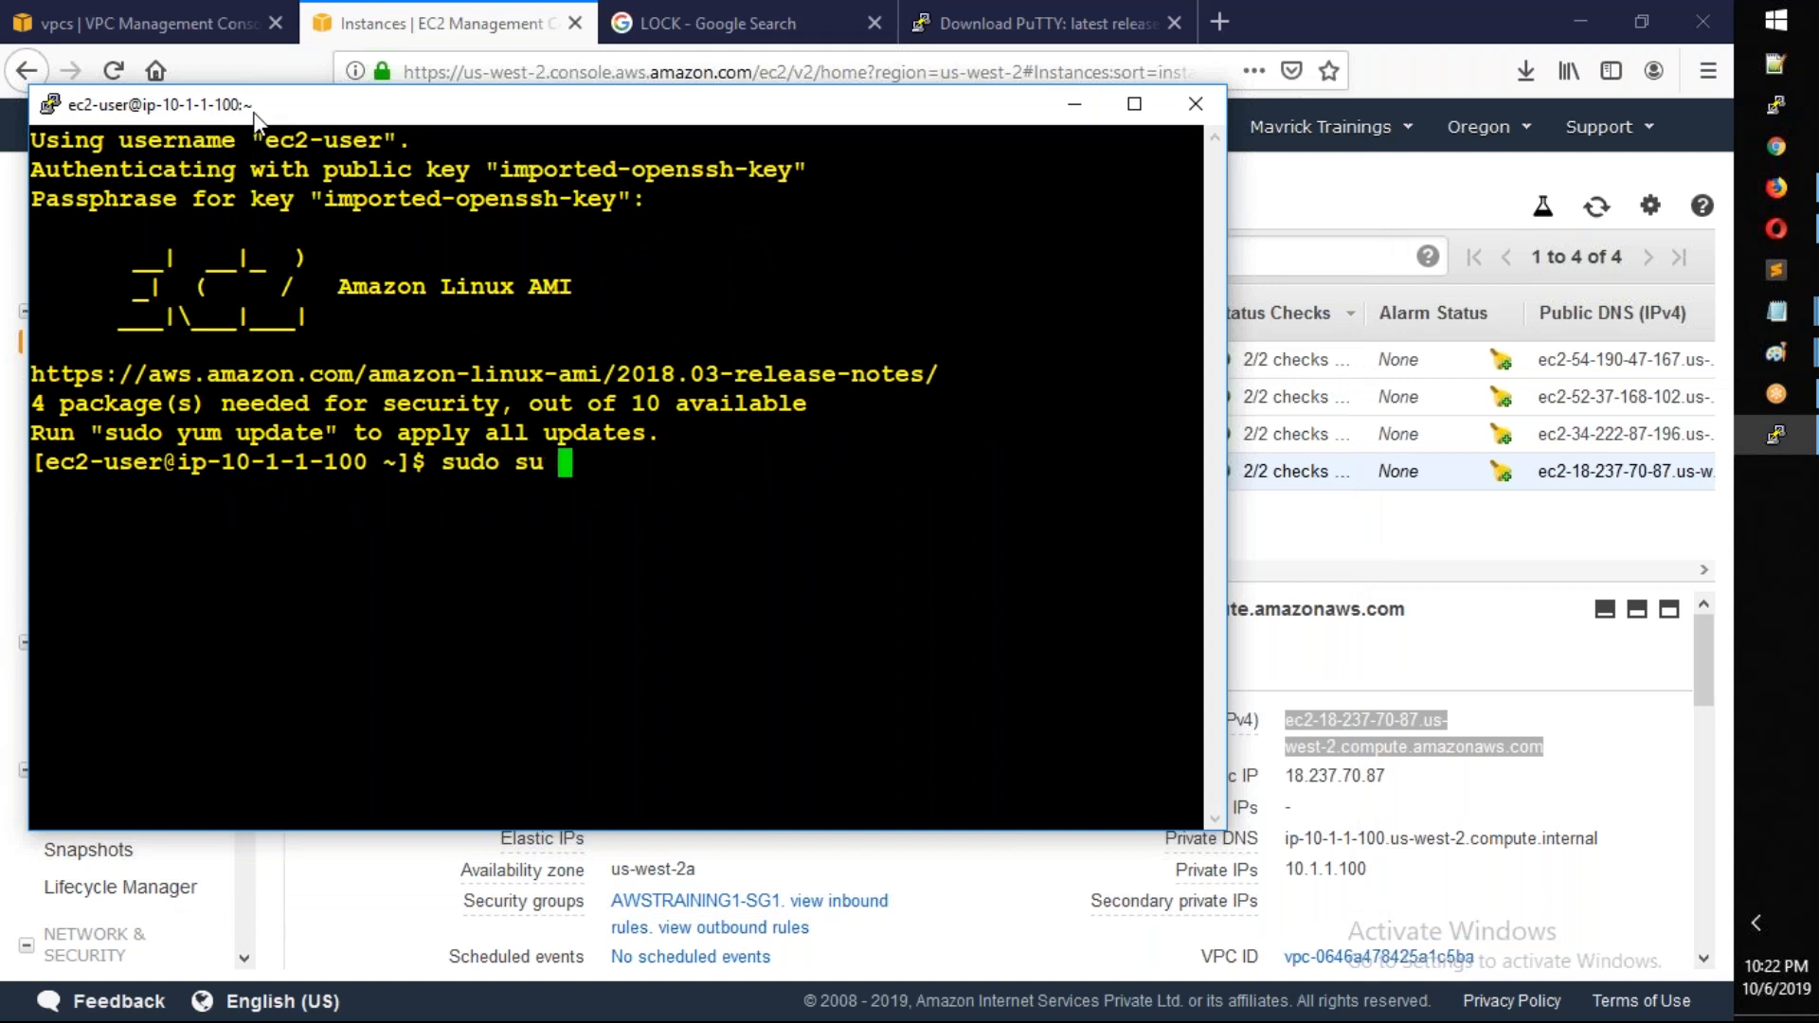
{"action": "key", "text": "Return"}
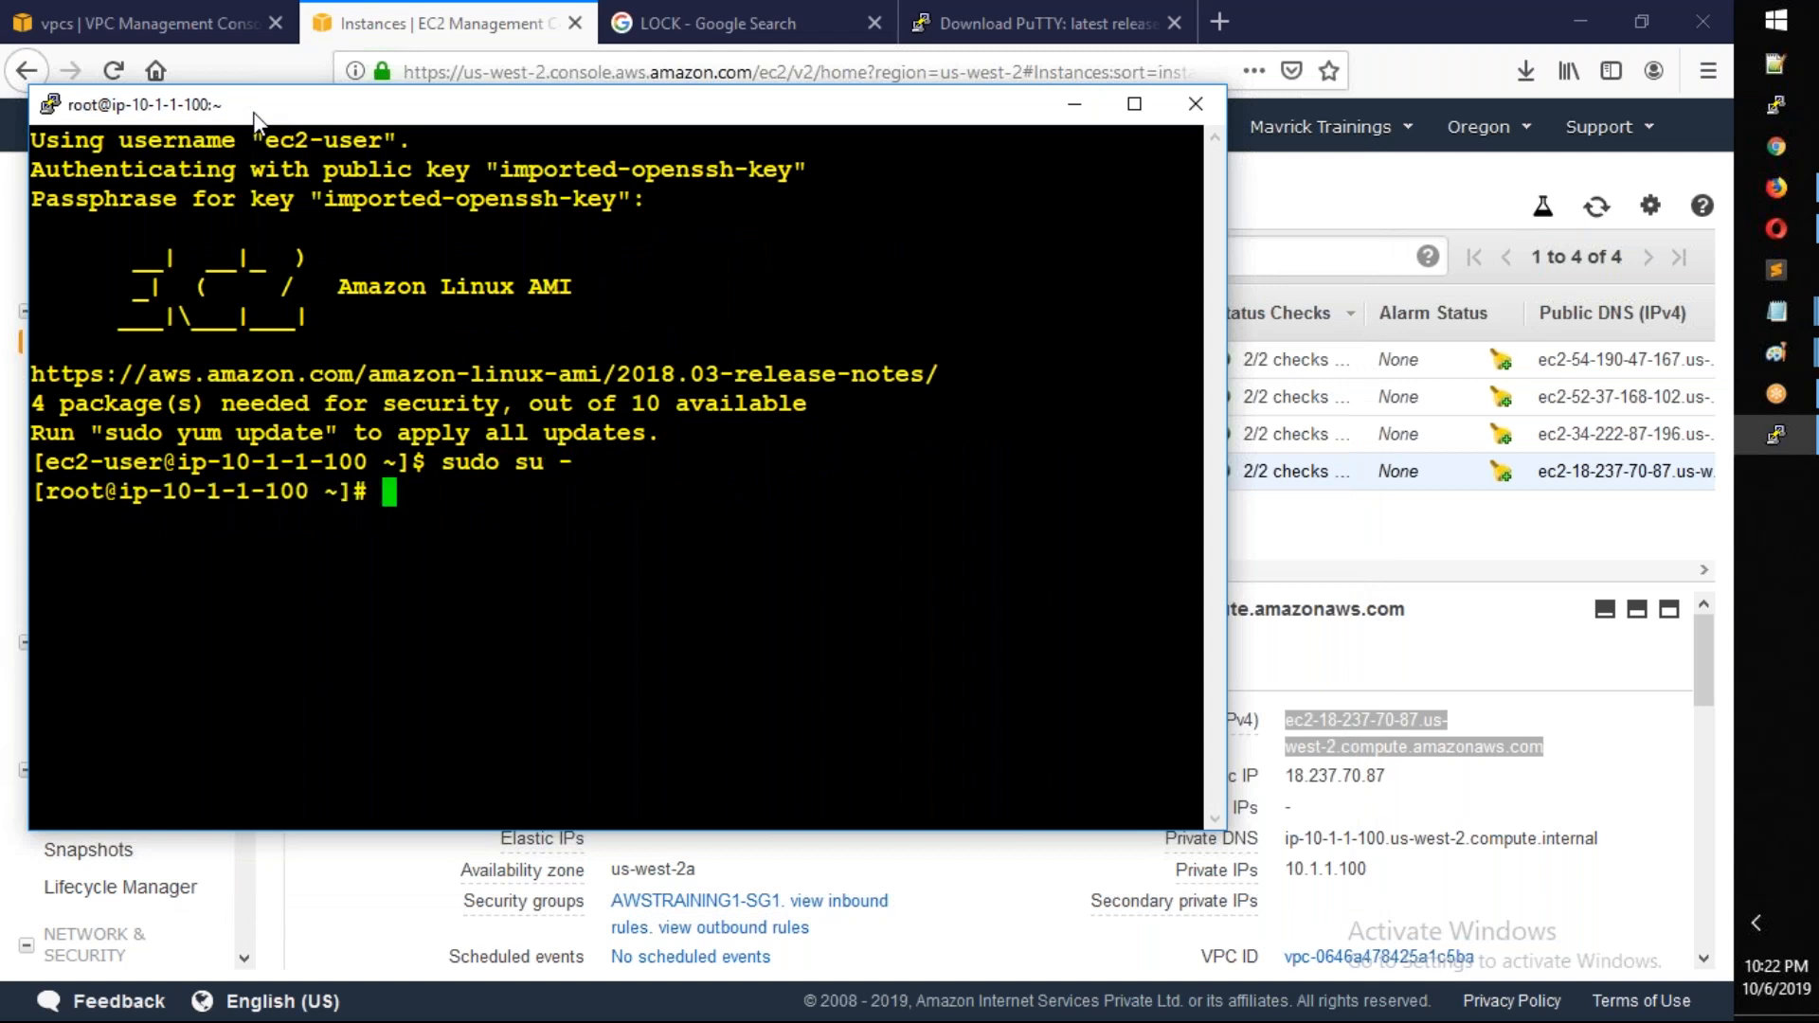
{"action": "key", "text": "ctrl+l"}
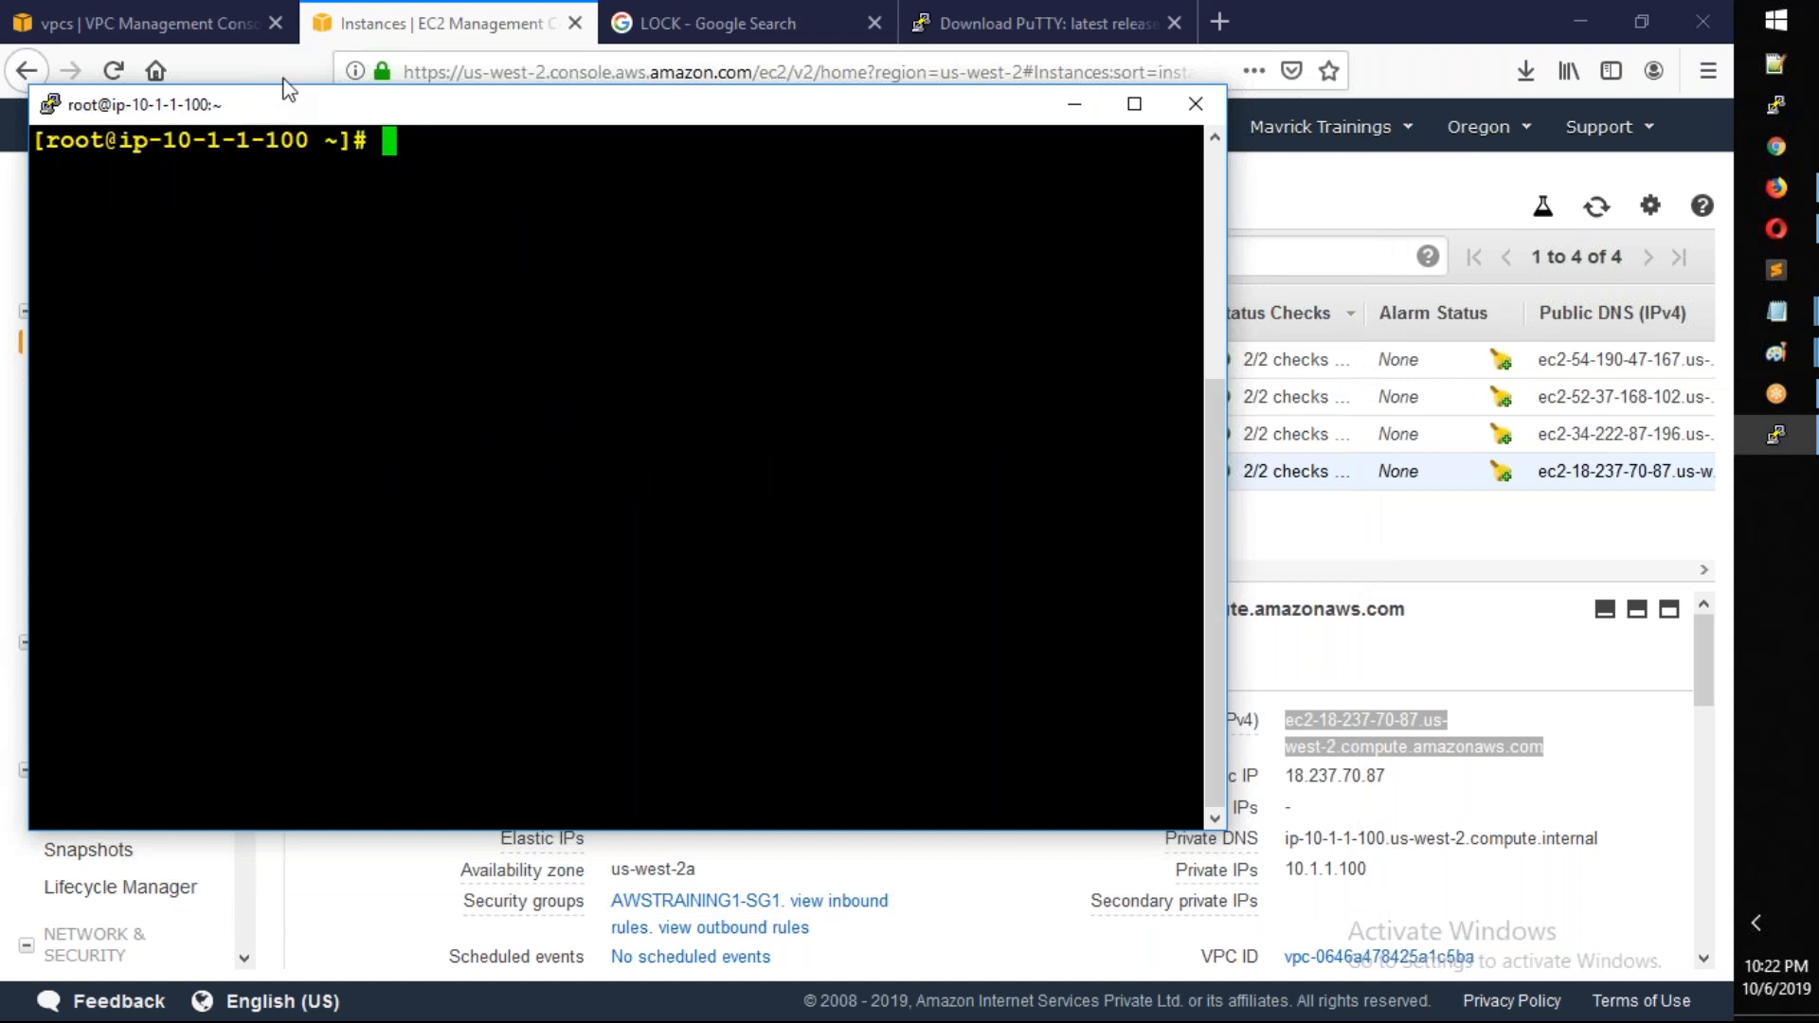
Return to the EC2 instances list in Firefox and copy the IPv4 public IP of VPC1-Server2
{"action": "left_click", "coordinate": [390, 30]}
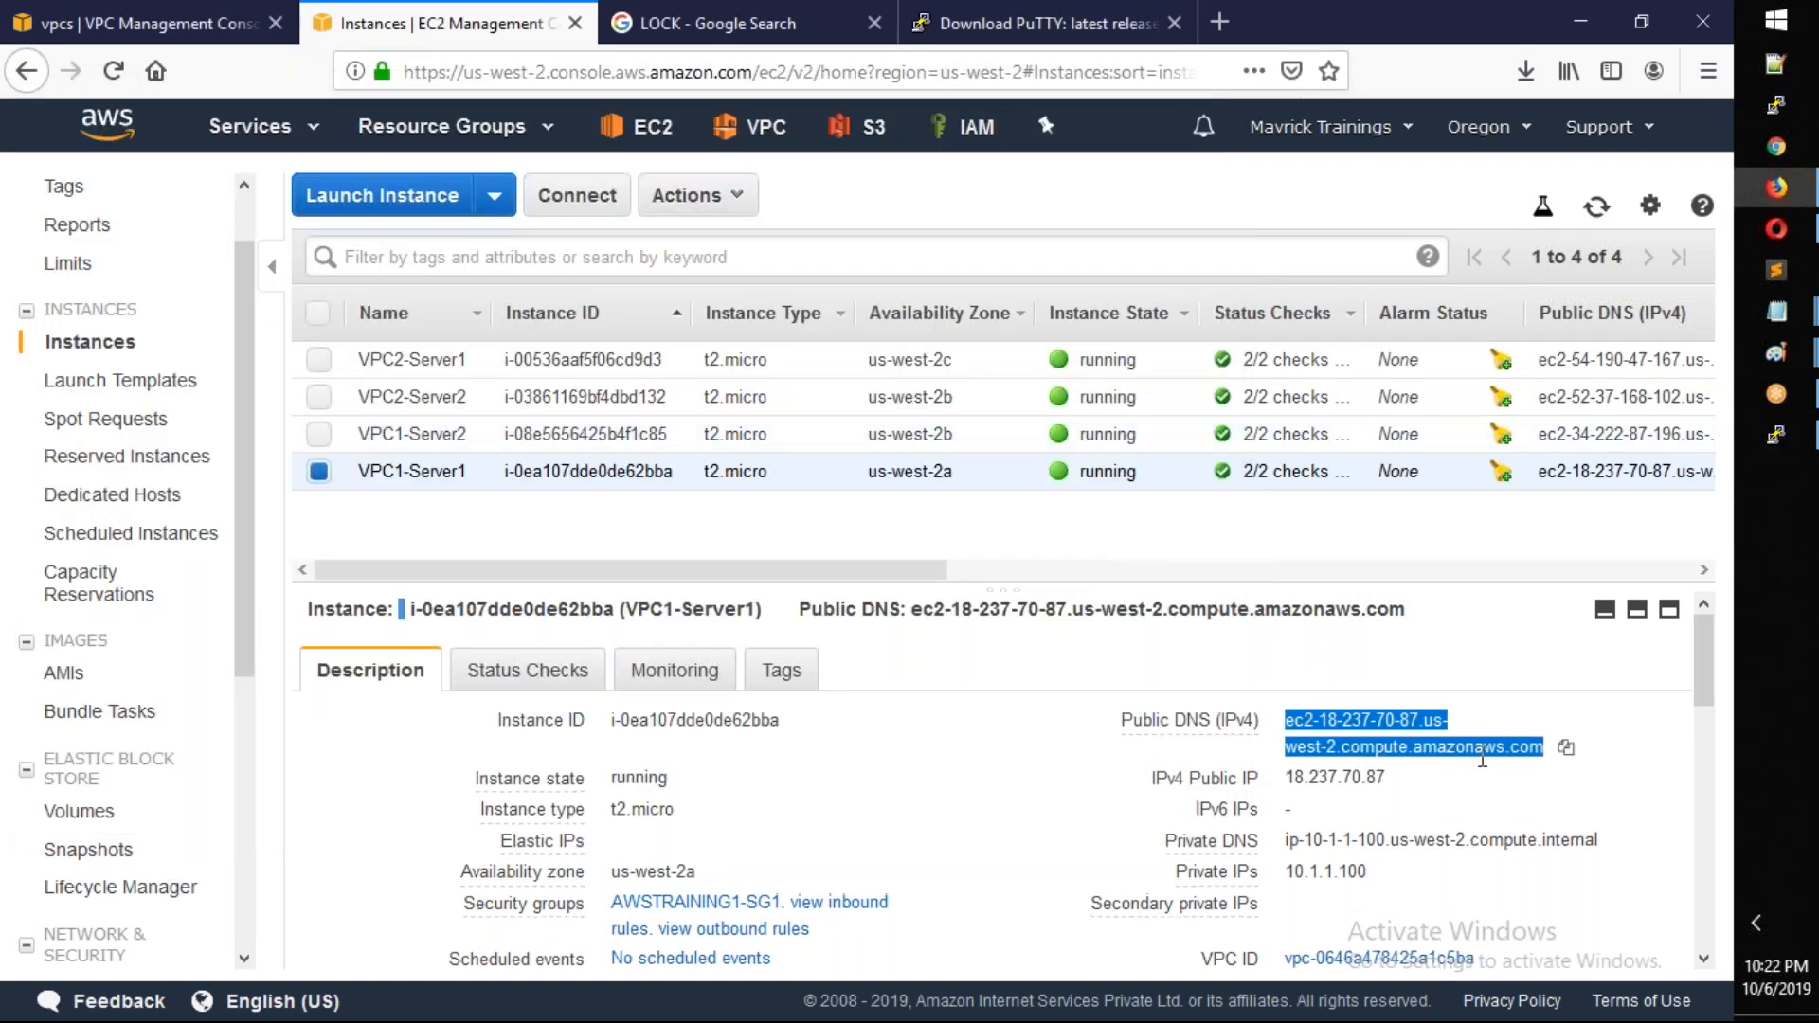
{"action": "left_click", "coordinate": [654, 436]}
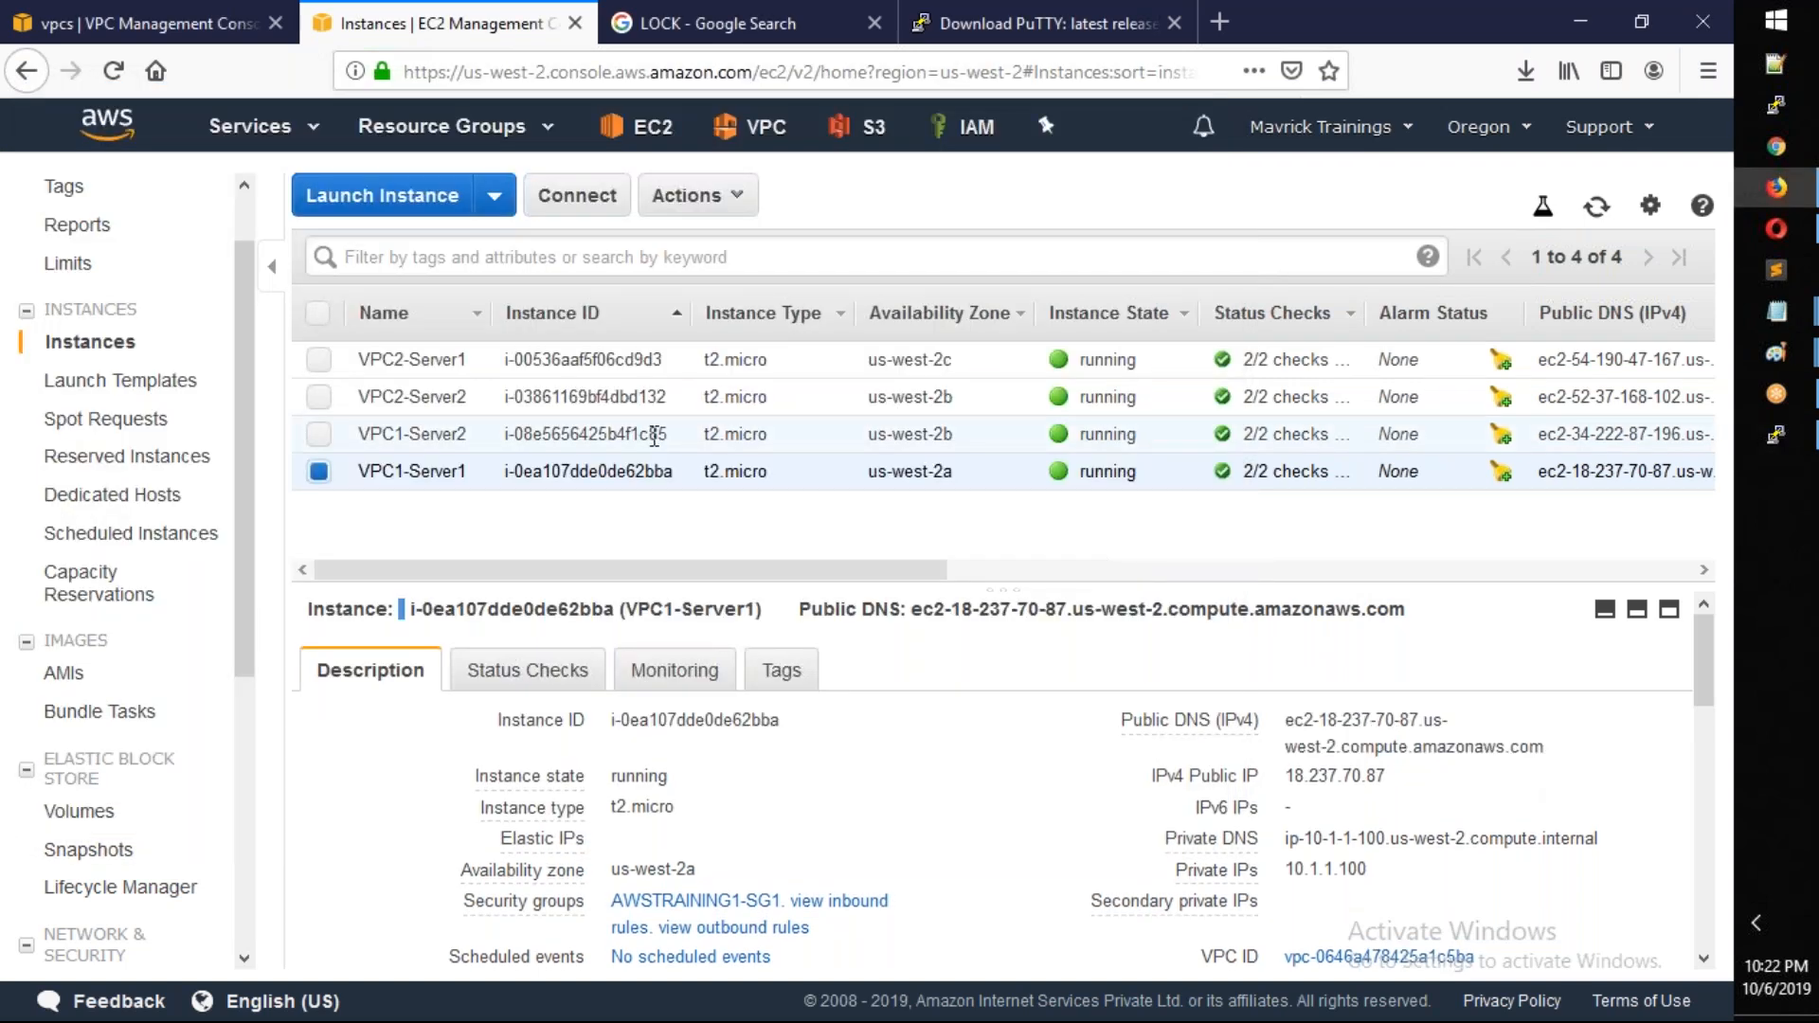
{"action": "left_click", "coordinate": [655, 435]}
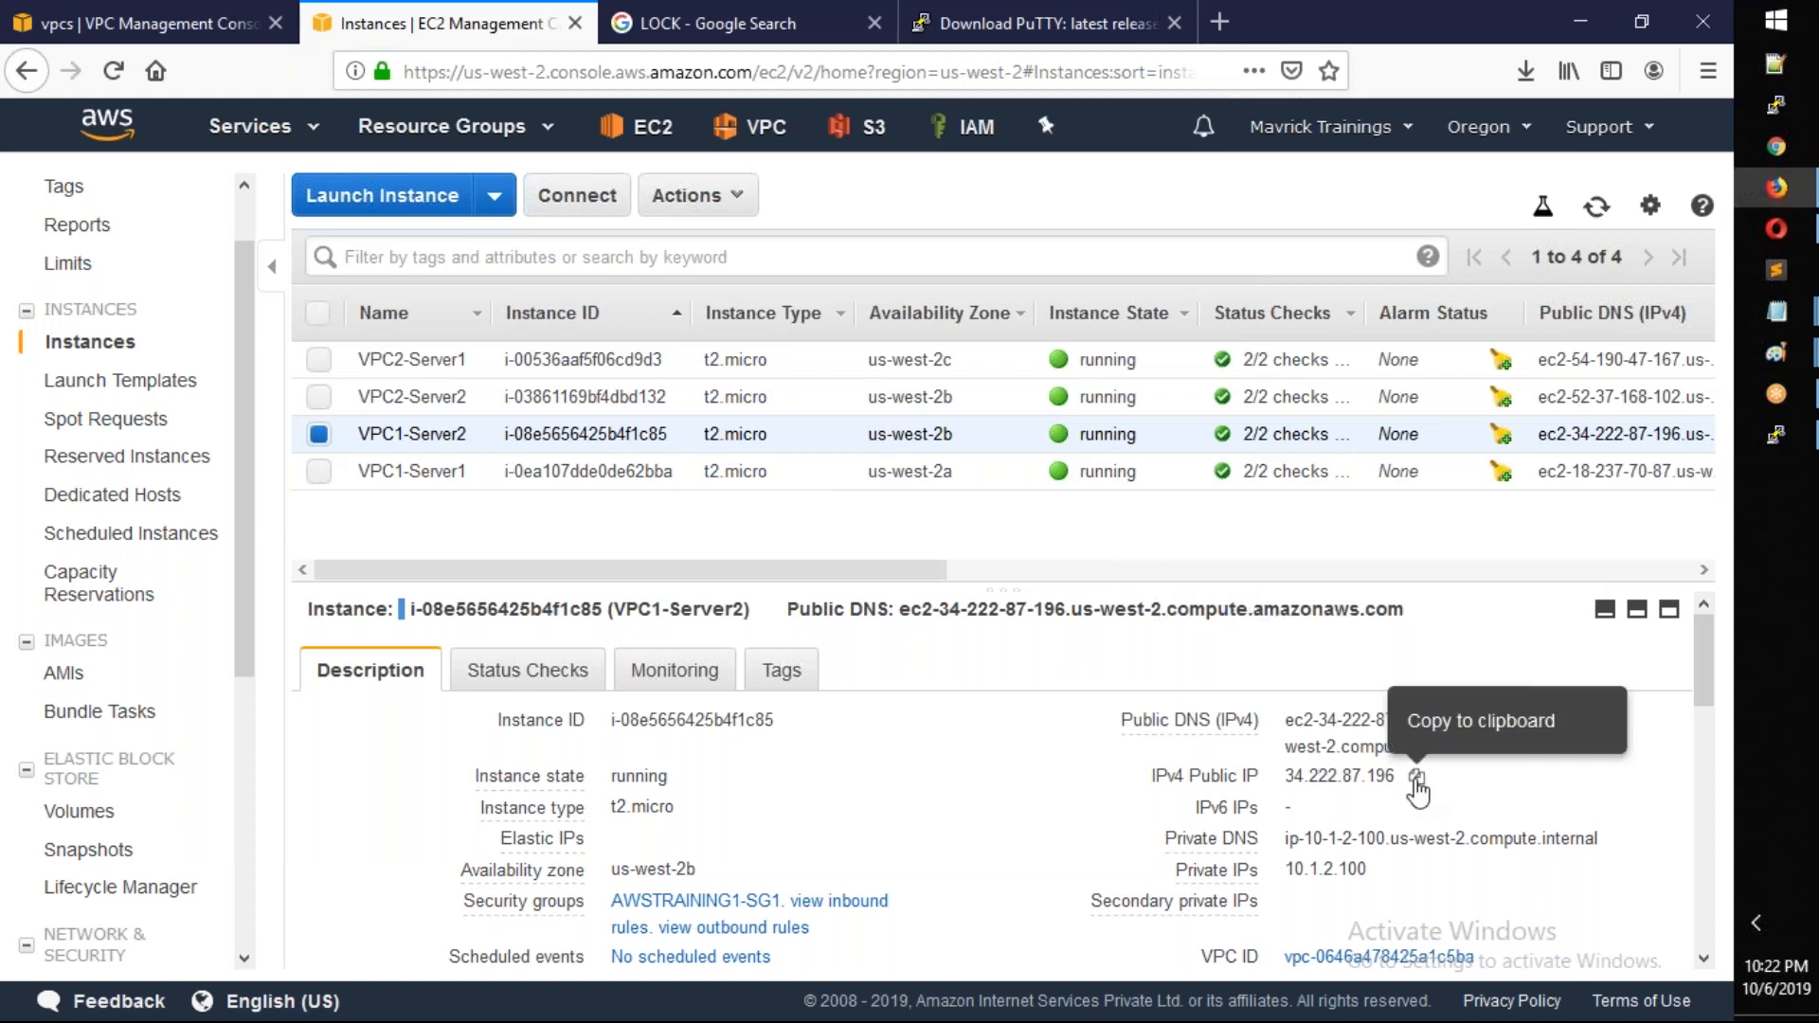
{"action": "left_click", "coordinate": [1416, 779]}
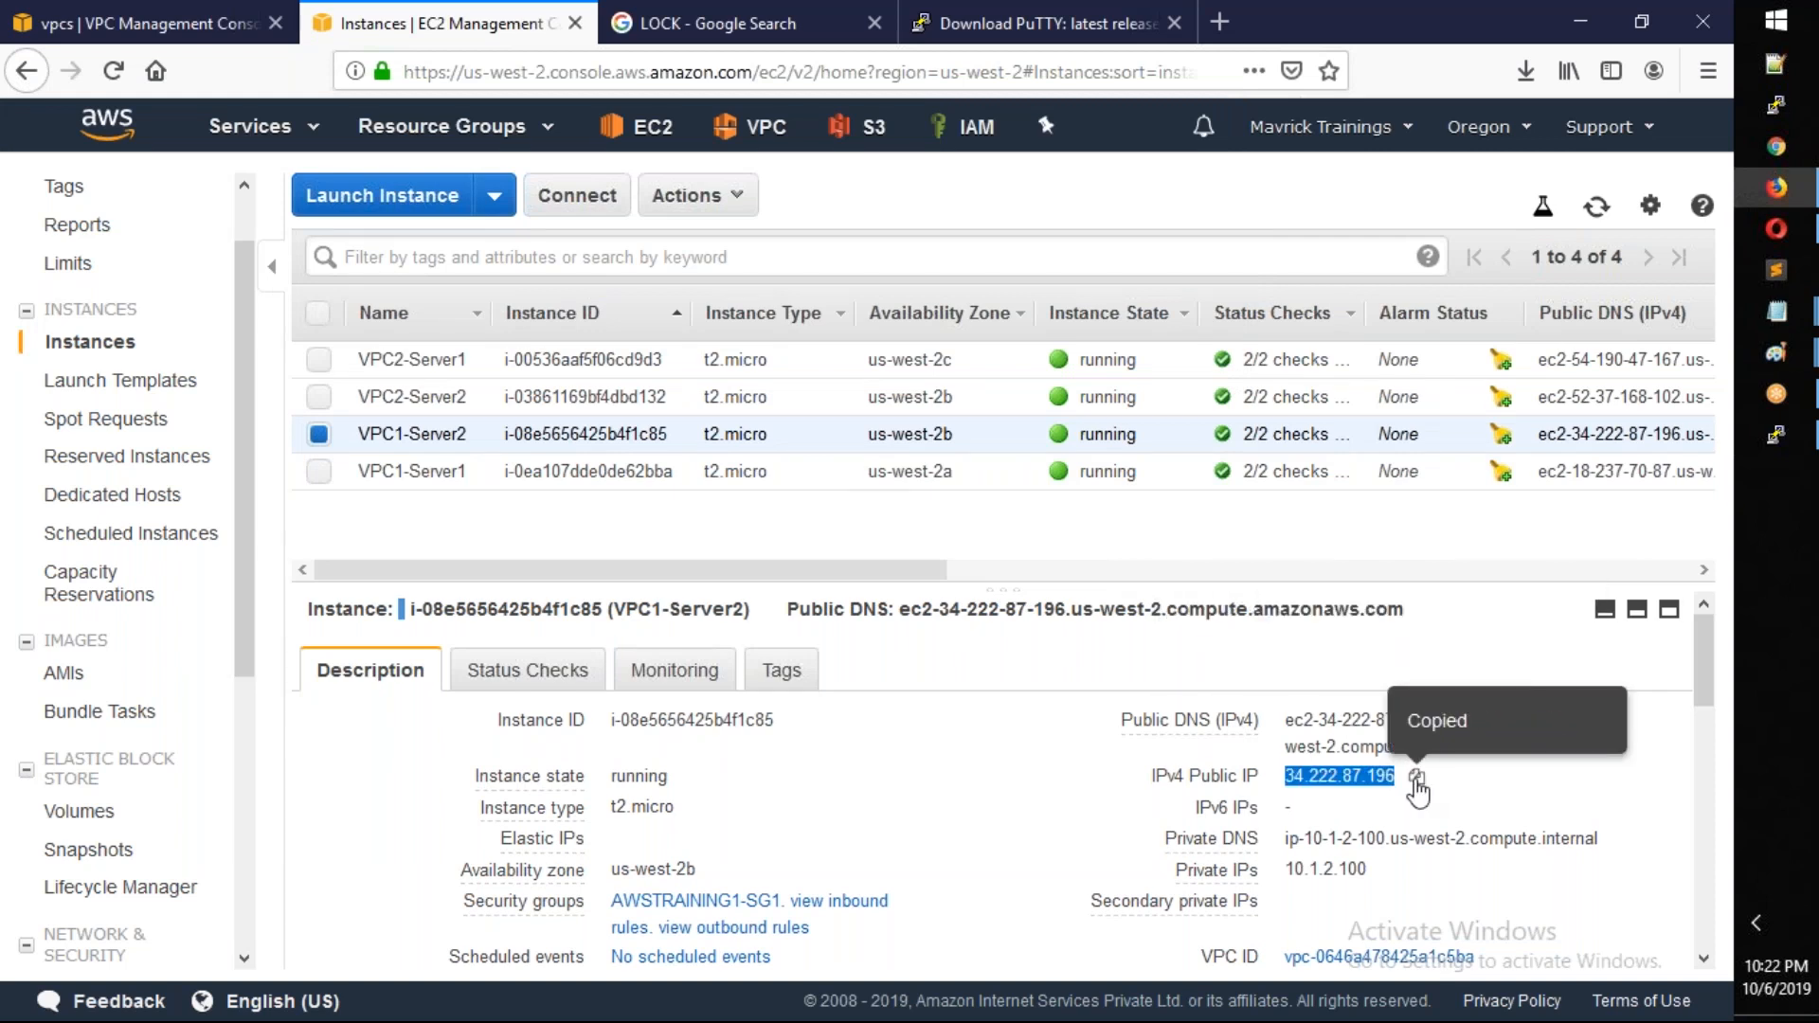
Open a new PuTTY configuration, load the saved ec2-user@ session and append 34.222.87.196 to the host name
{"action": "left_click", "coordinate": [1777, 108]}
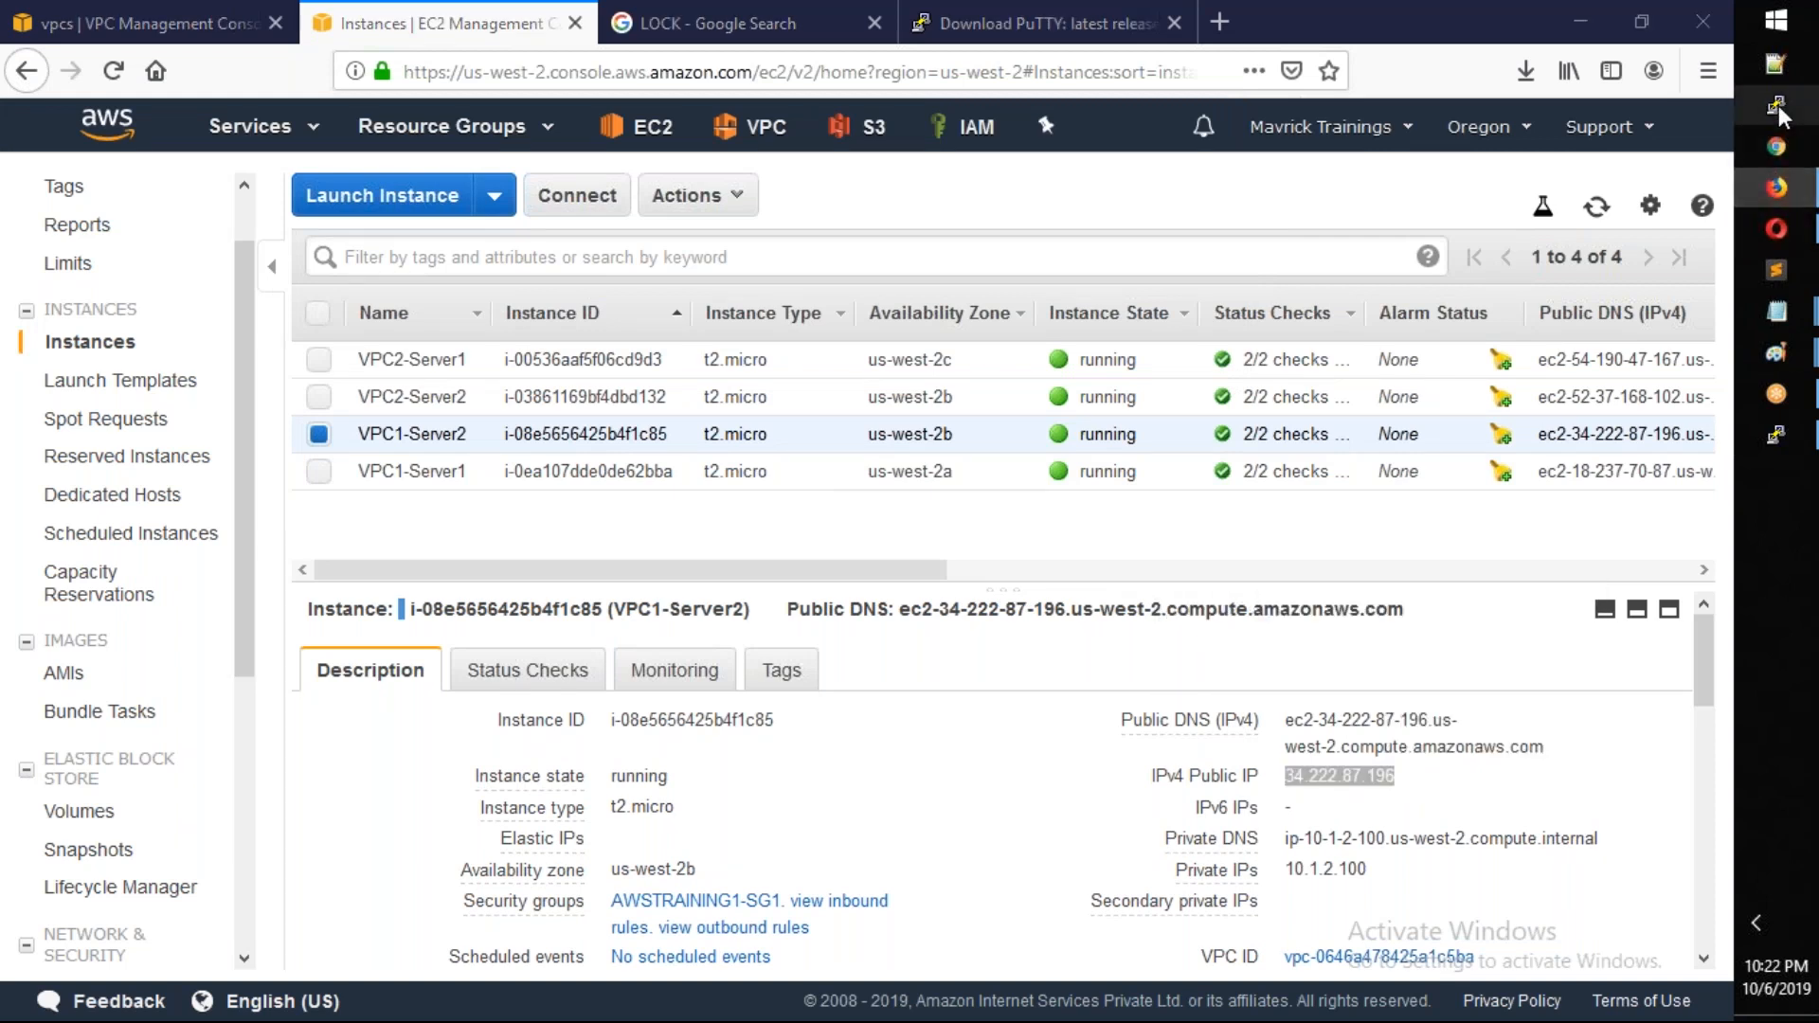
{"action": "left_click", "coordinate": [873, 572]}
{"action": "left_click", "coordinate": [1156, 542]}
{"action": "left_click", "coordinate": [1018, 373]}
{"action": "key", "text": "ctrl+v"}
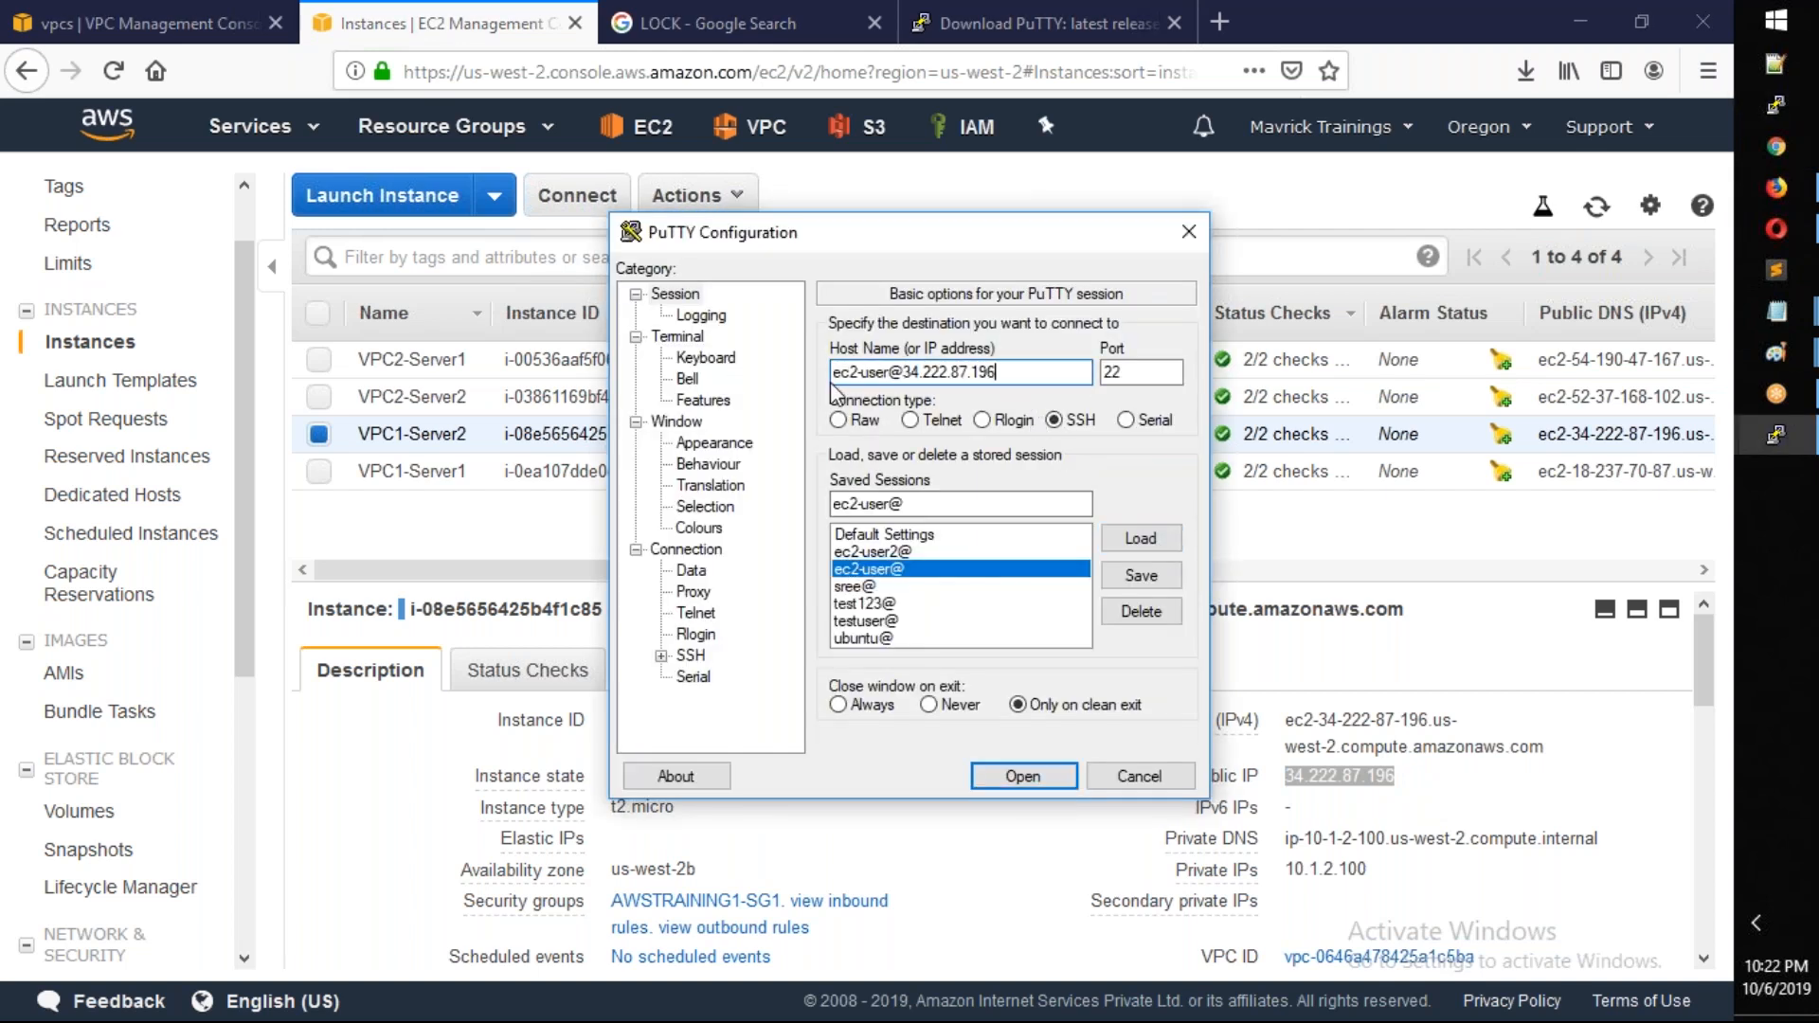
Set the SSH private key file for the VPC1-Server2 session to MyTestingKey.ppk from the Downloads folder
{"action": "left_click", "coordinate": [660, 654]}
{"action": "left_click", "coordinate": [715, 633]}
{"action": "left_click", "coordinate": [1120, 598]}
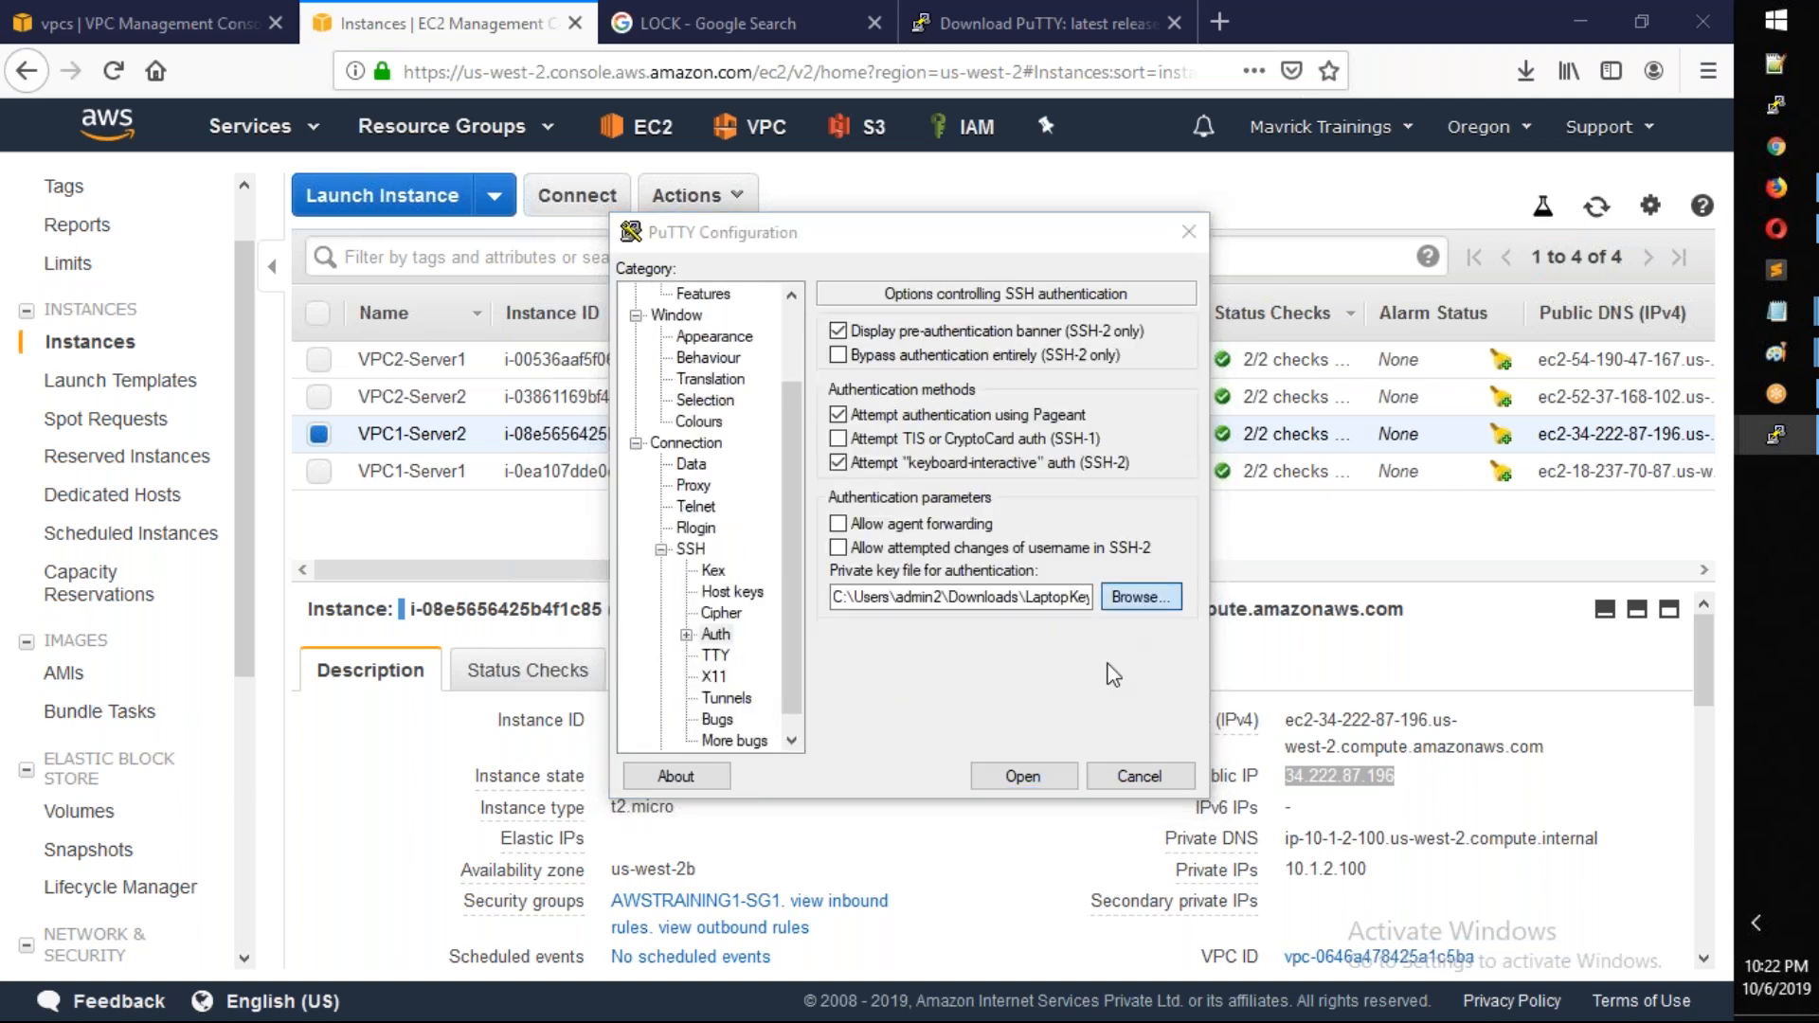
{"action": "type", "text": "My"}
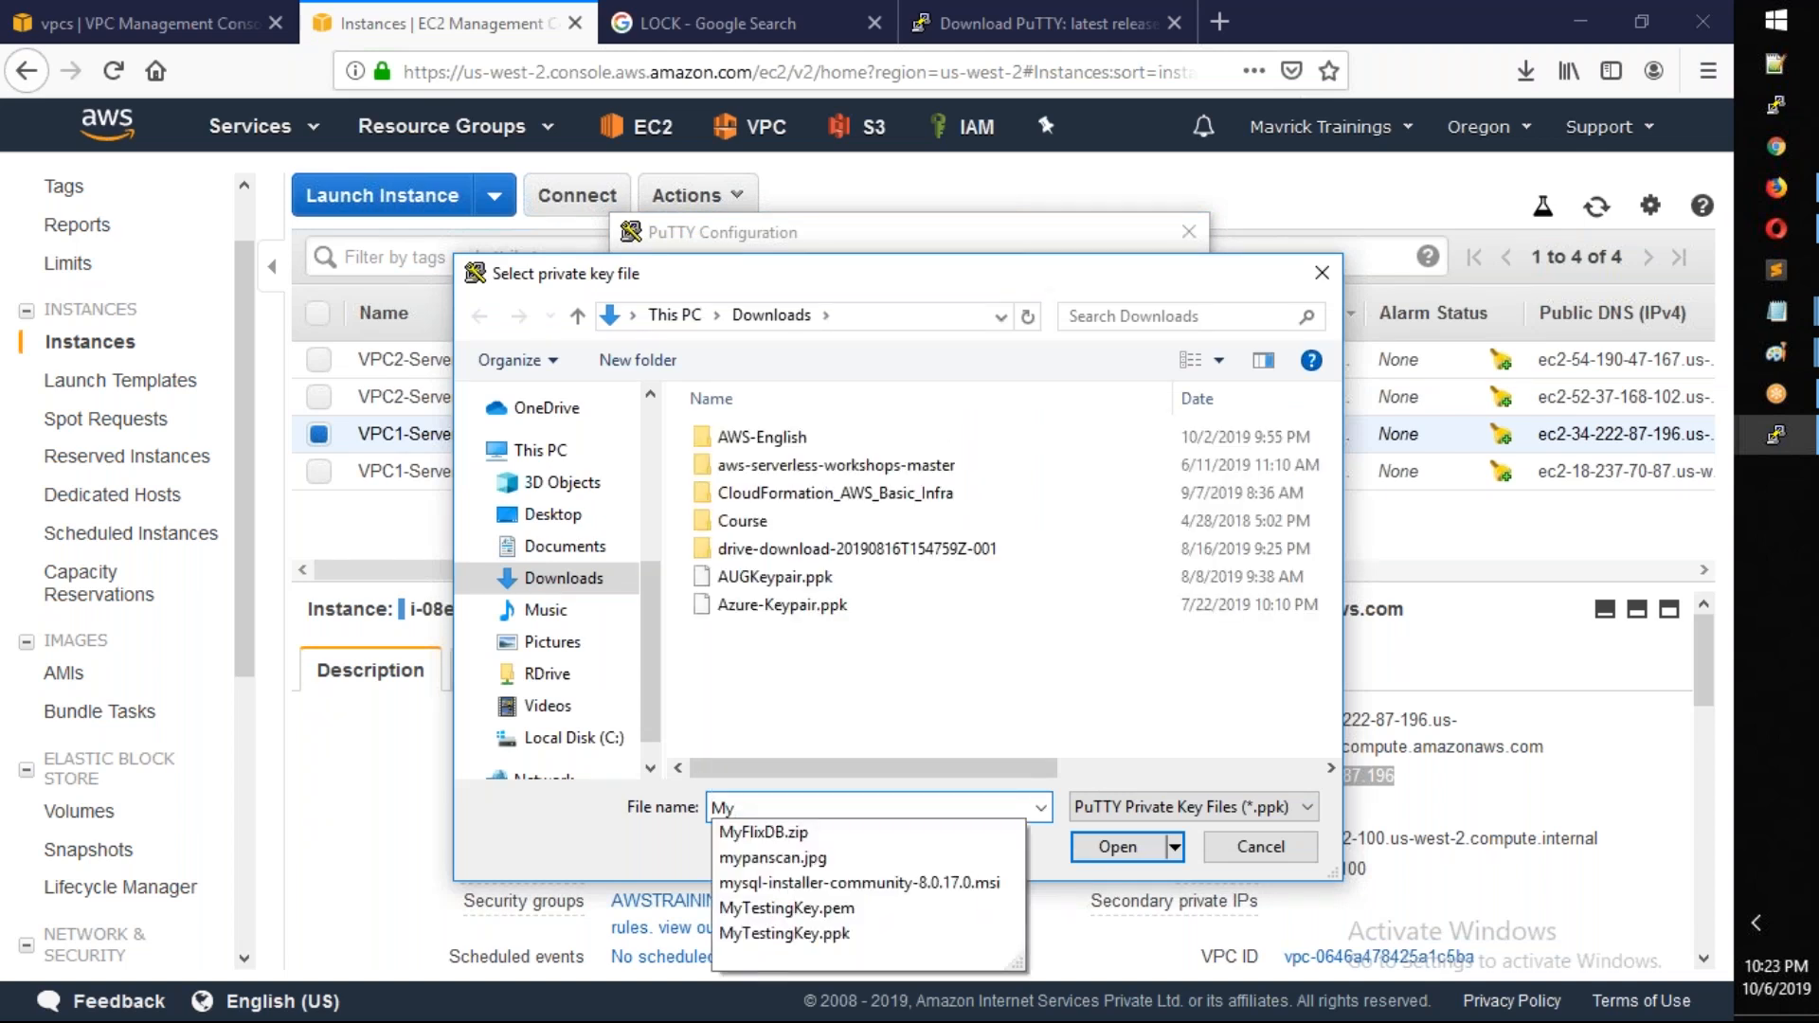
{"action": "type", "text": "Lap"}
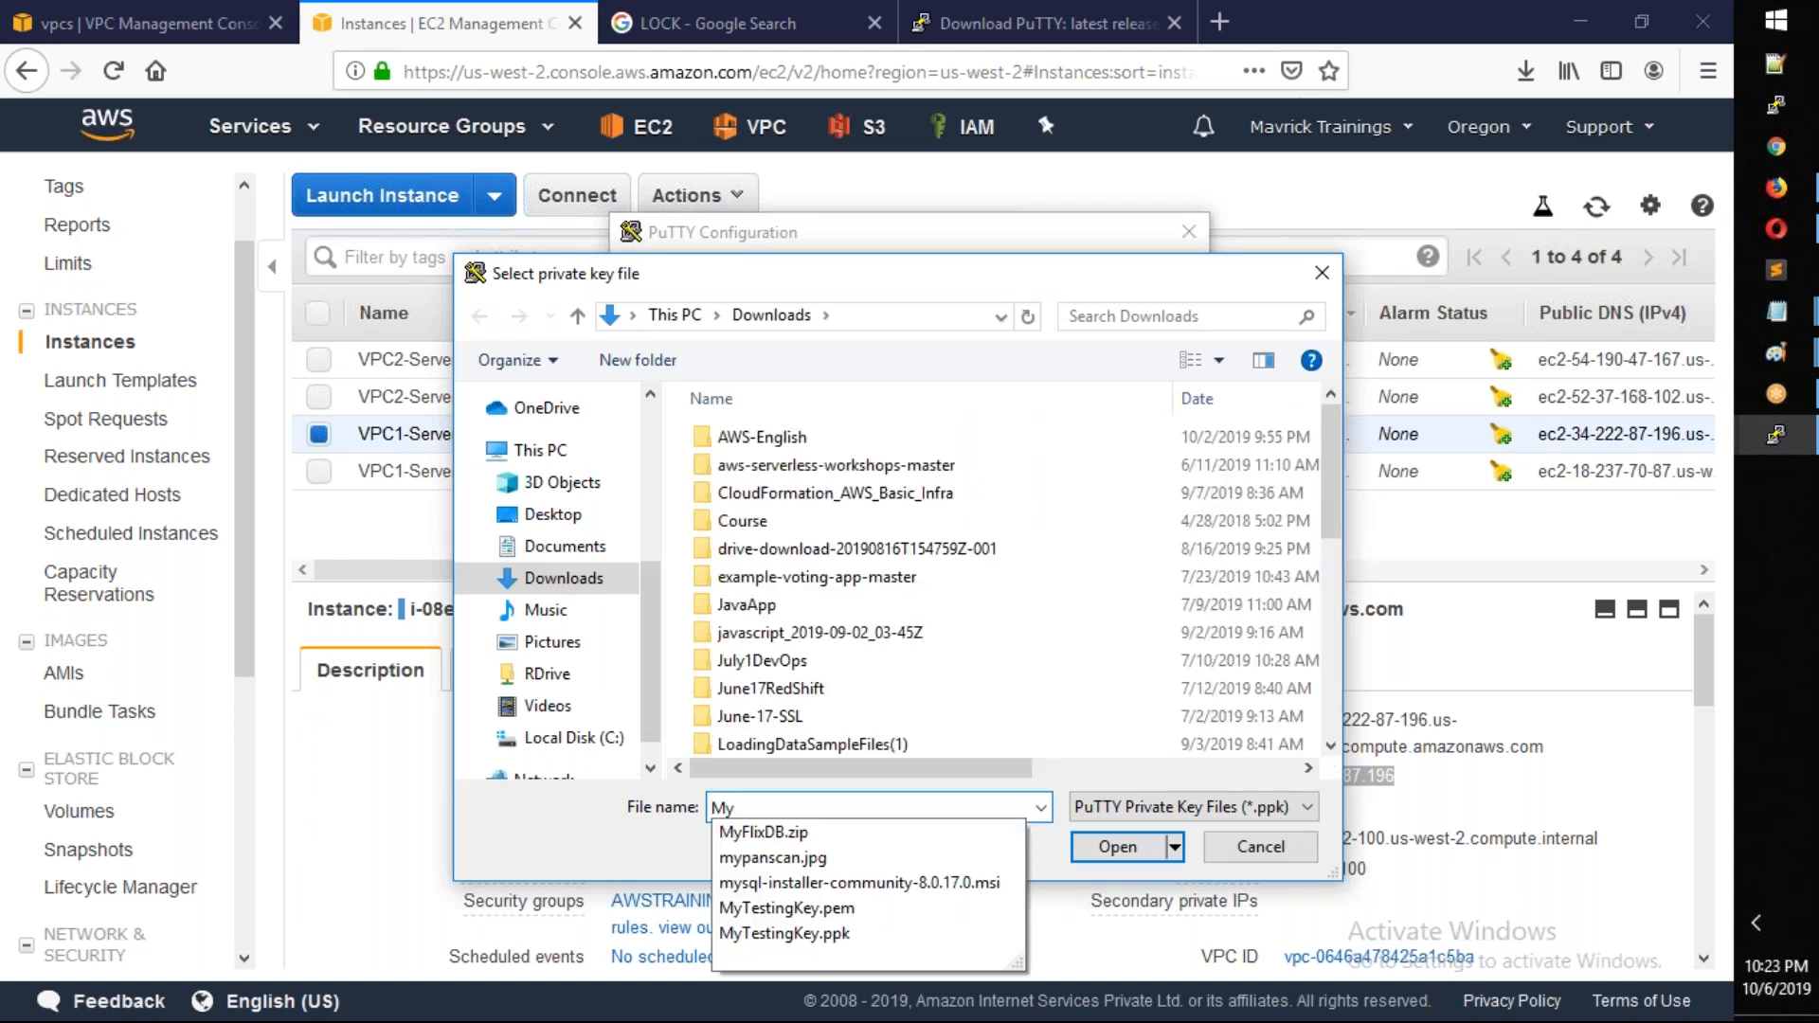
{"action": "key", "text": "Down"}
{"action": "key", "text": "Down"}
{"action": "key", "text": "Down"}
{"action": "key", "text": "Down"}
{"action": "key", "text": "Down"}
{"action": "key", "text": "Return"}
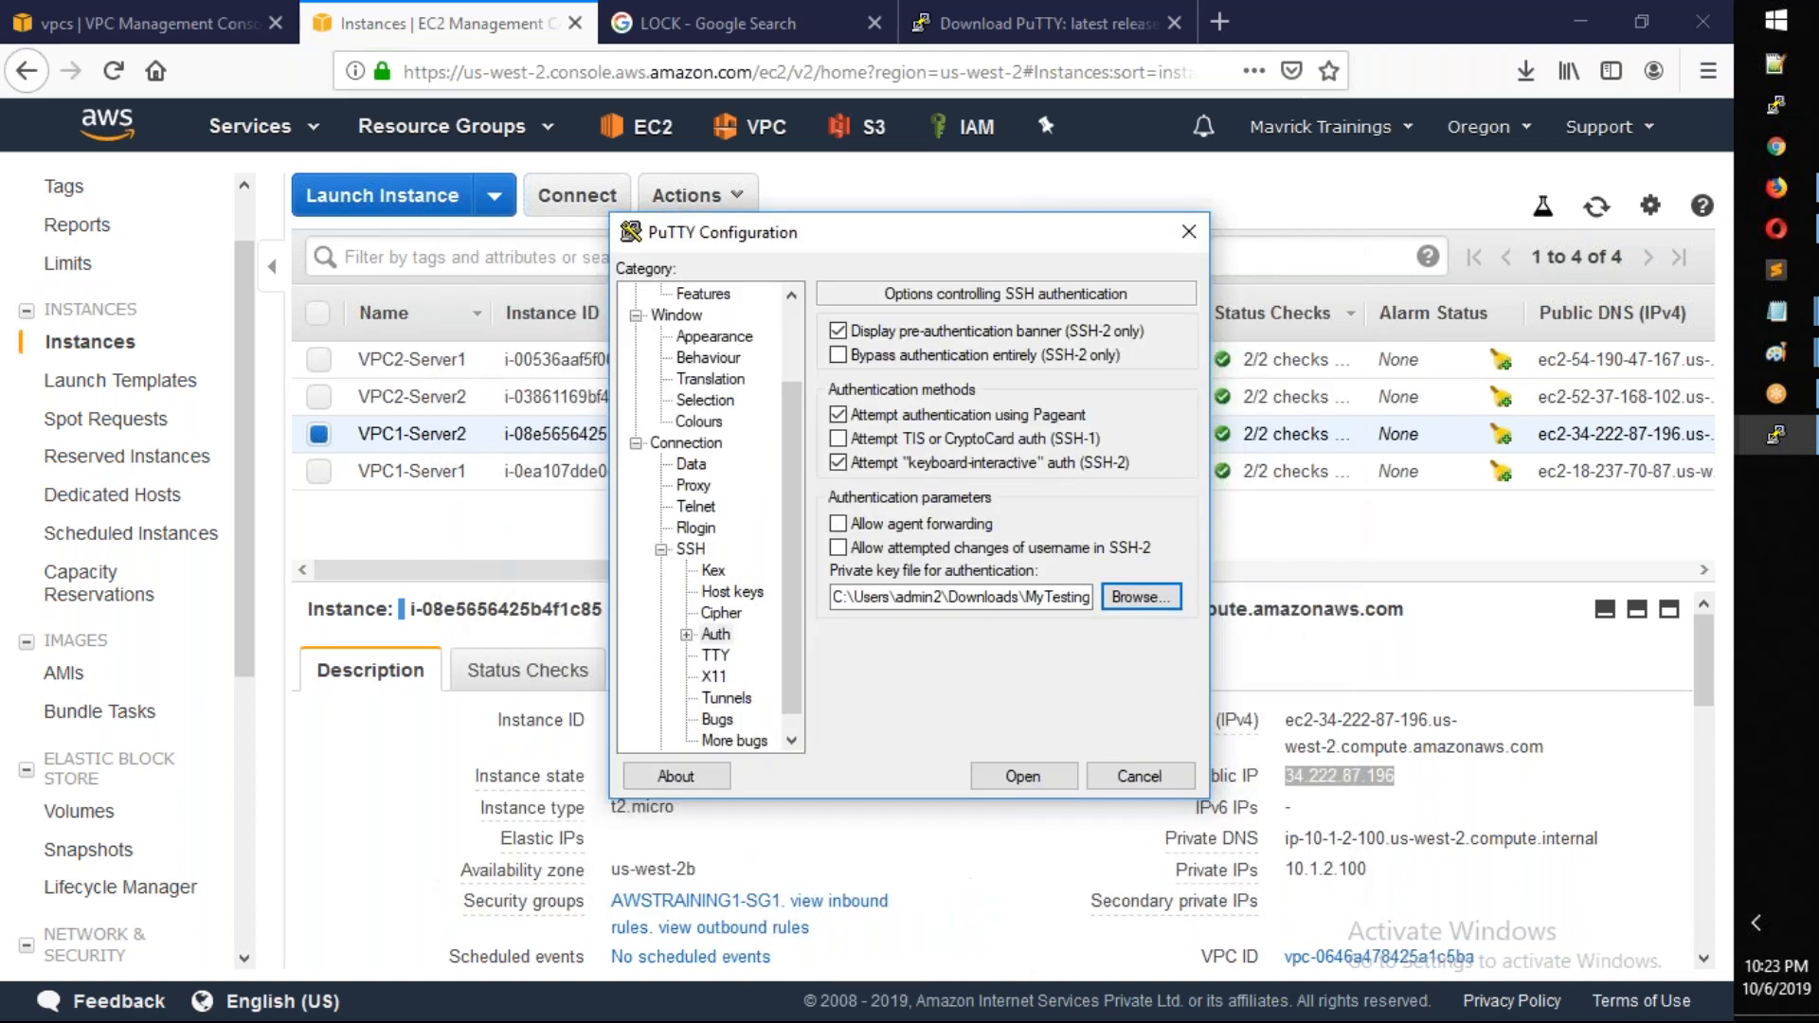
Open the SSH connection to VPC1-Server2 and enter the private key's passphrase
{"action": "left_click", "coordinate": [1041, 784]}
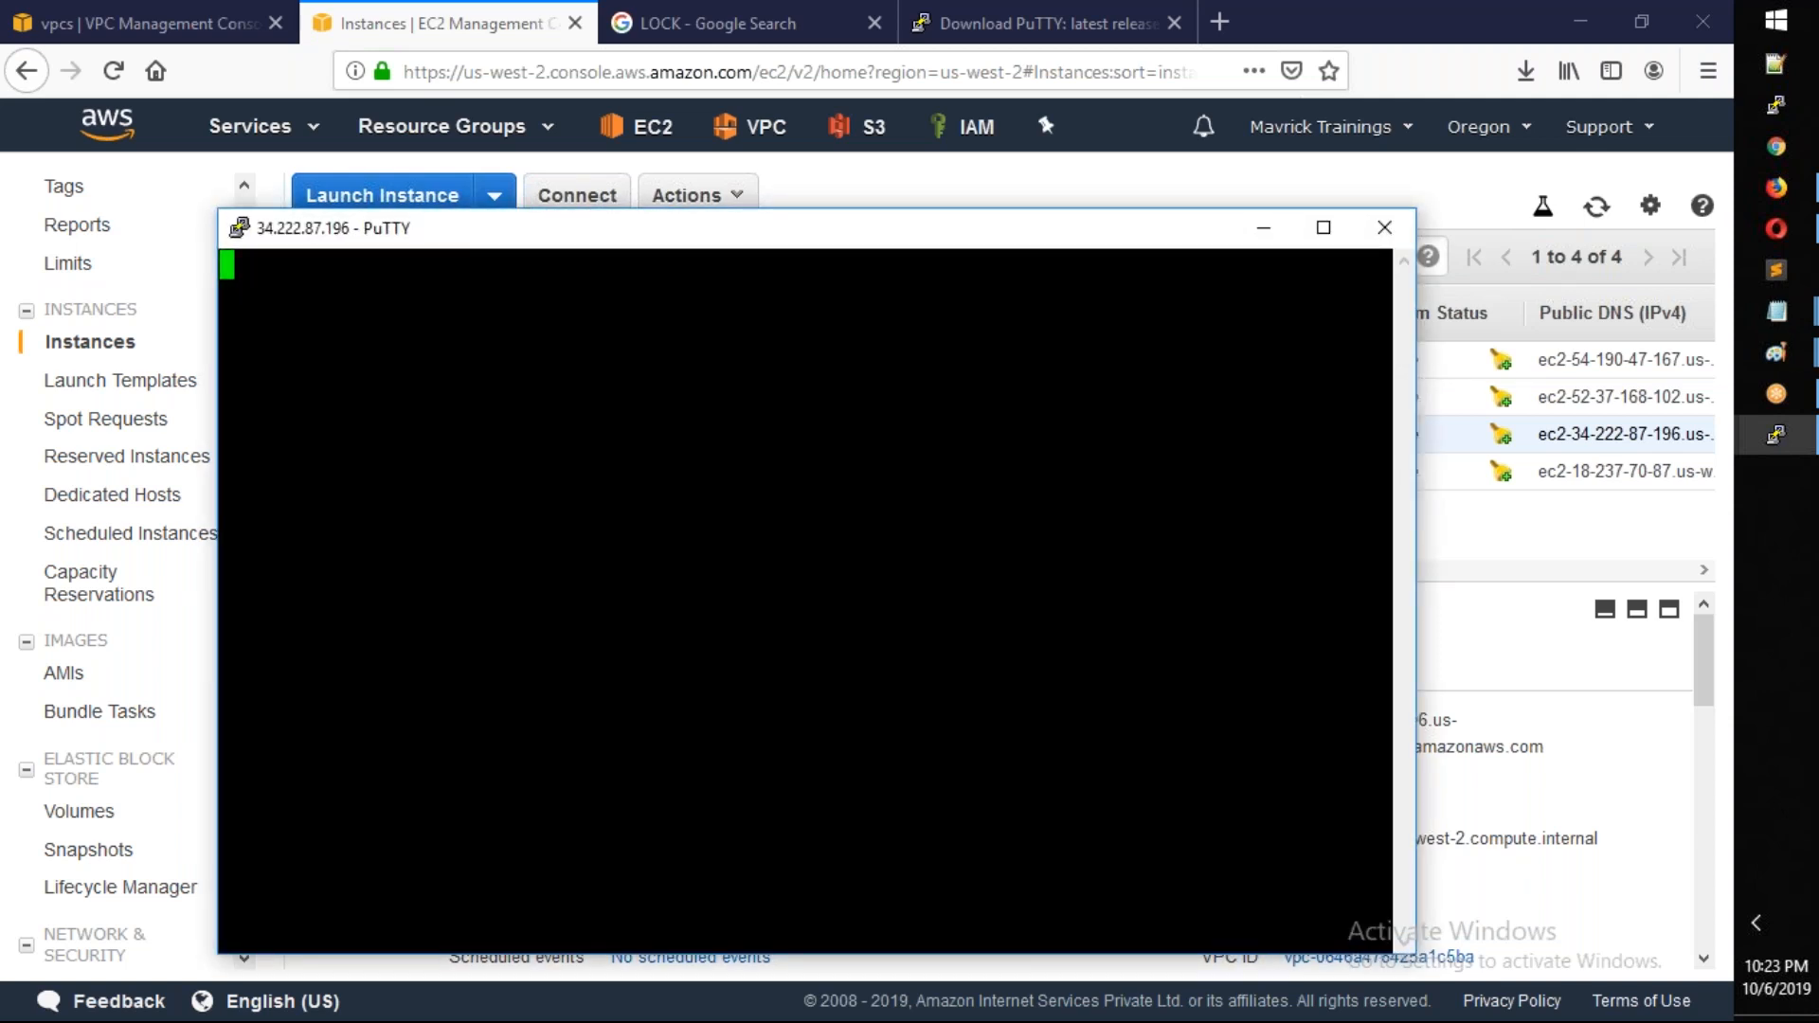
{"action": "left_click", "coordinate": [838, 701]}
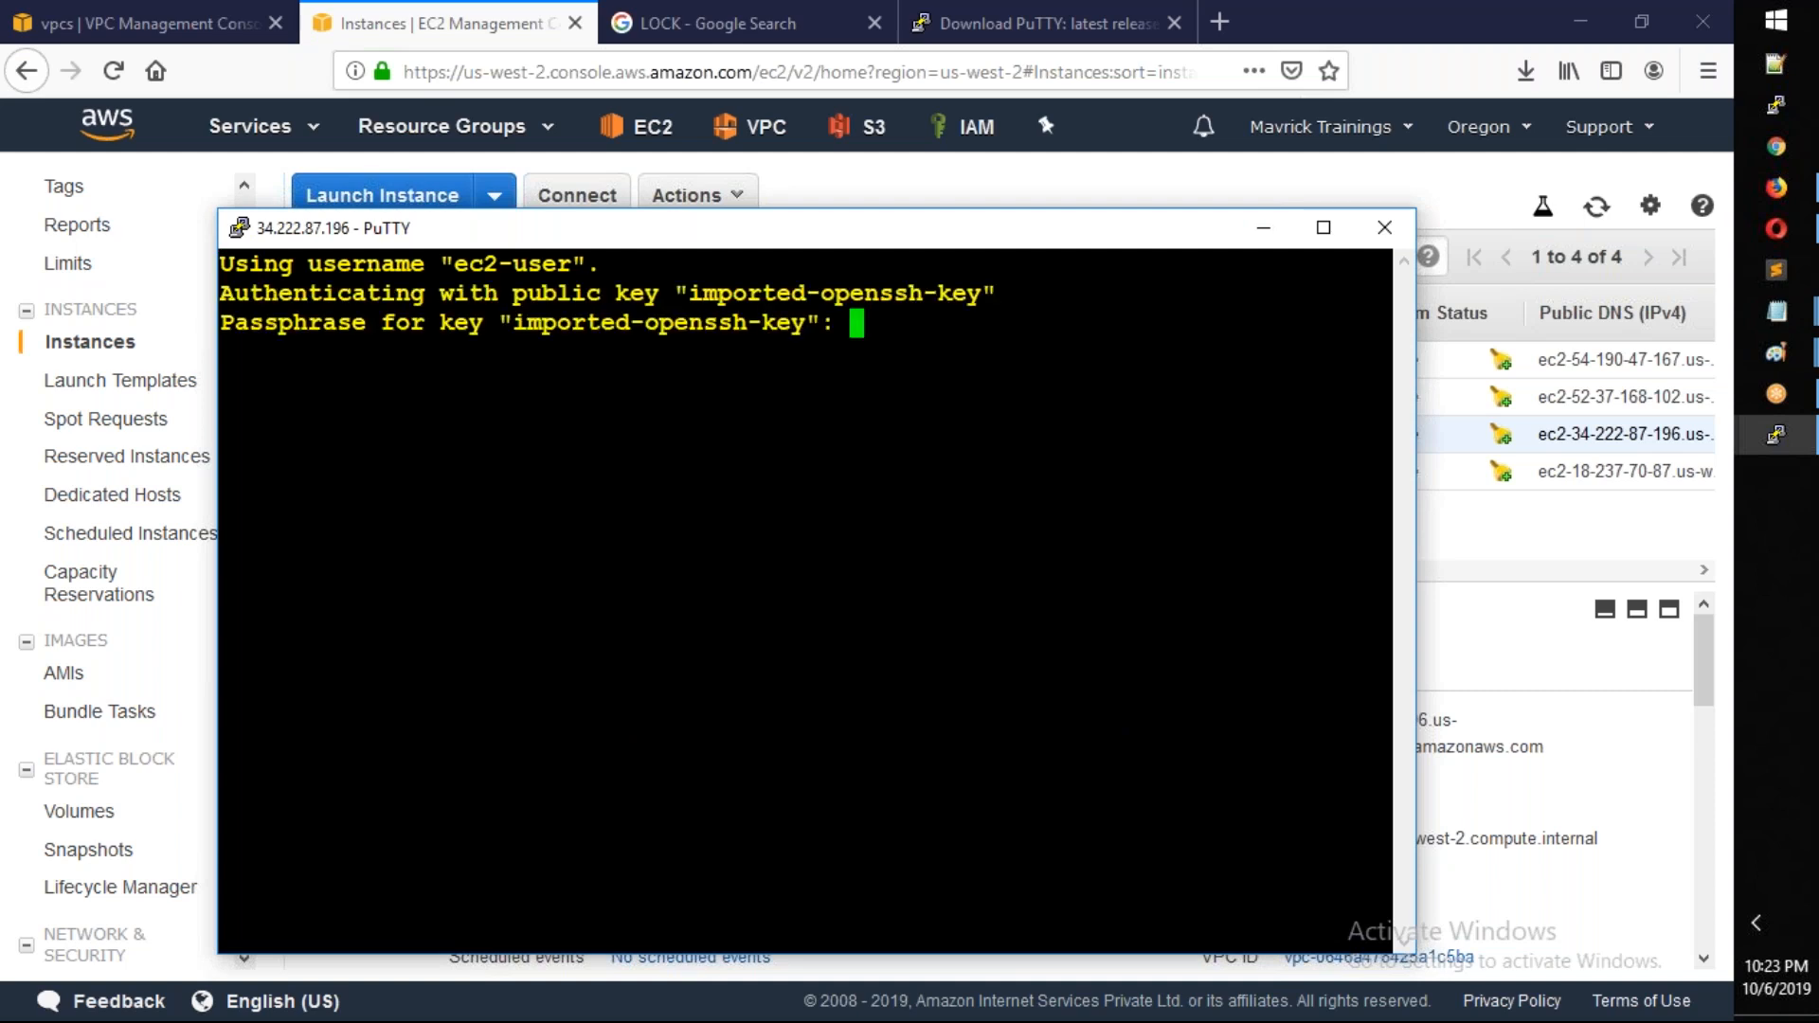
{"action": "key", "text": "Return"}
Become root on VPC1-Server2 with sudo su - and clear its terminal screen
{"action": "type", "text": "s"}
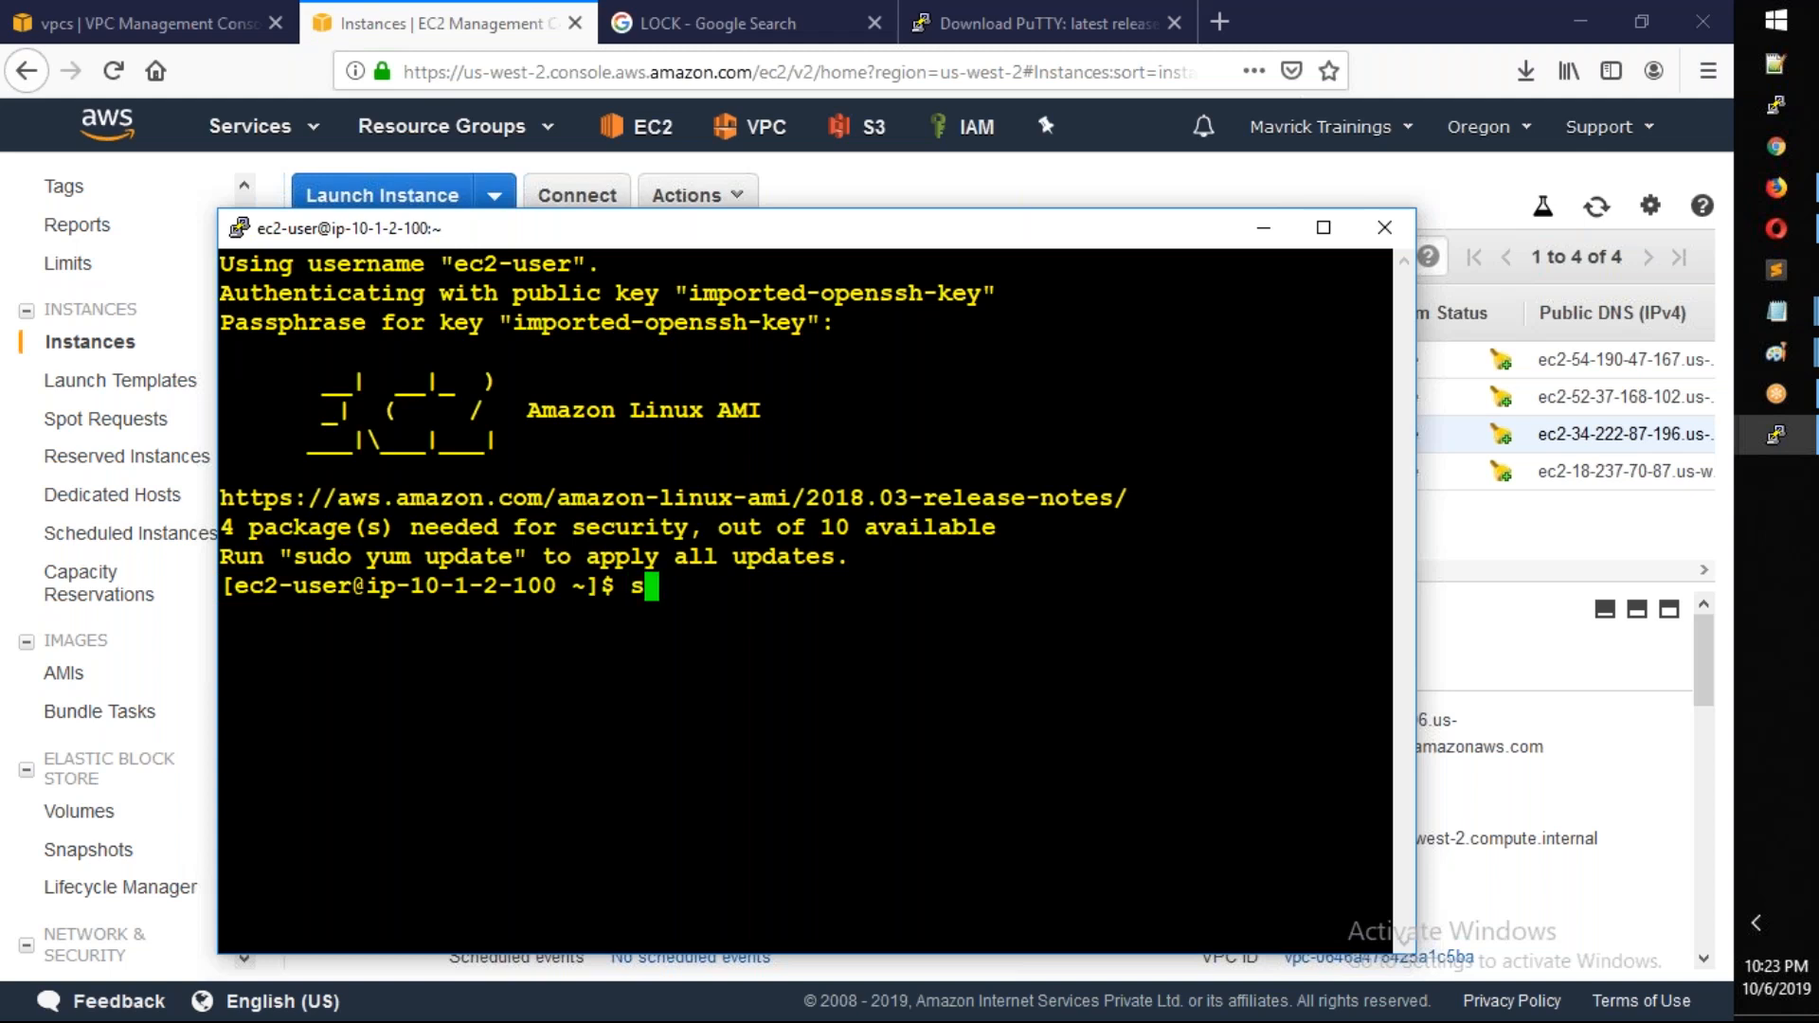
{"action": "type", "text": "udo su -"}
{"action": "key", "text": "Return"}
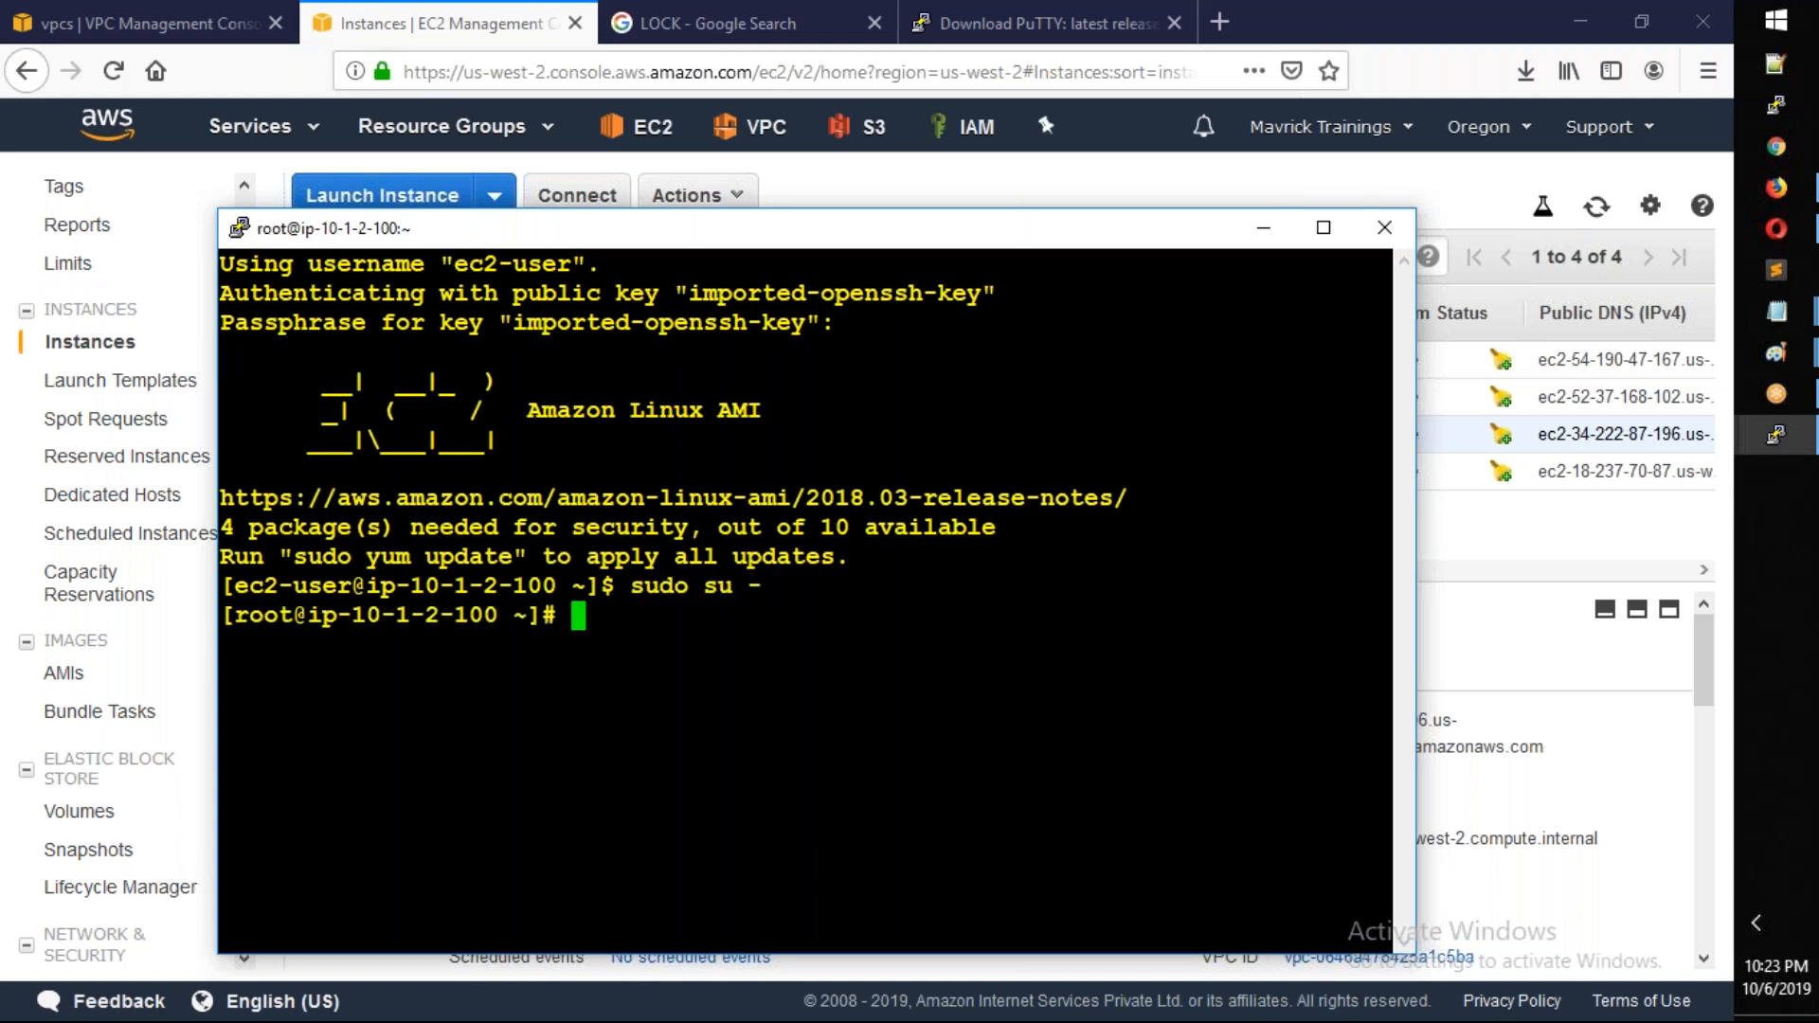
{"action": "key", "text": "ctrl+l"}
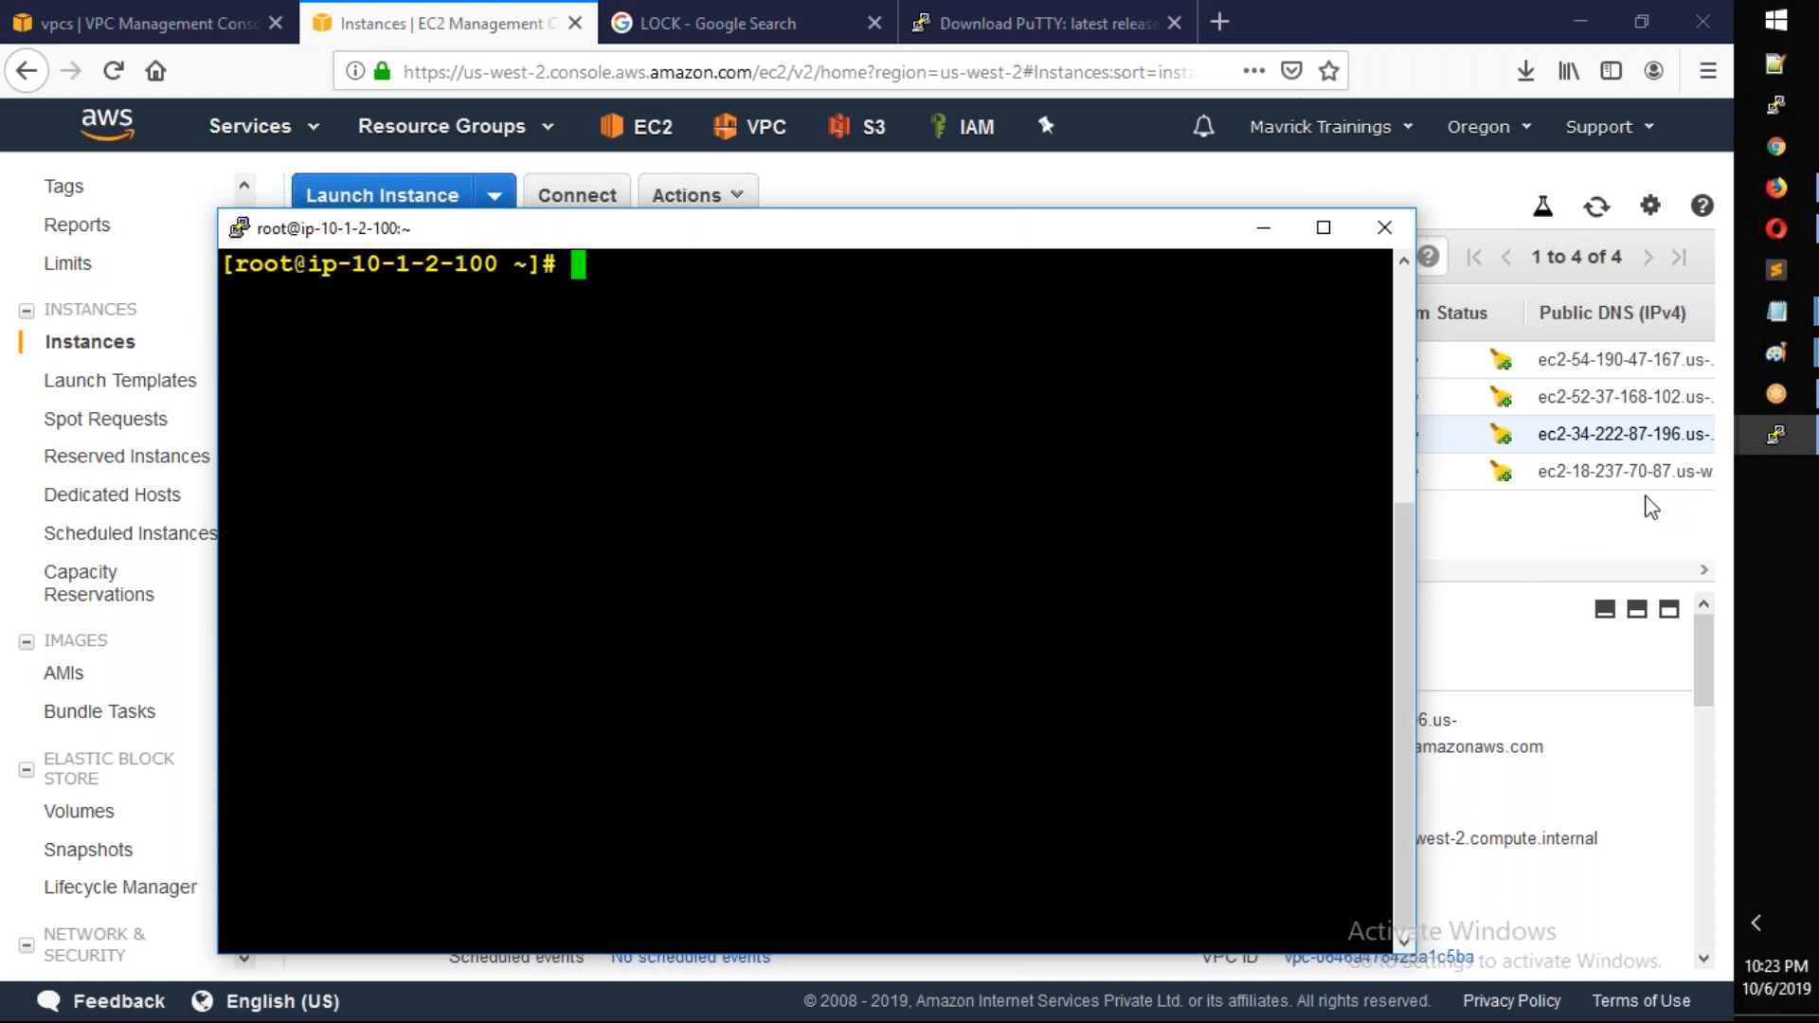
Bring VPC1-Server1's terminal to the front and return to VPC1-Server2's terminal to compare both sessions
{"action": "left_click", "coordinate": [1776, 434]}
{"action": "left_click", "coordinate": [1539, 396]}
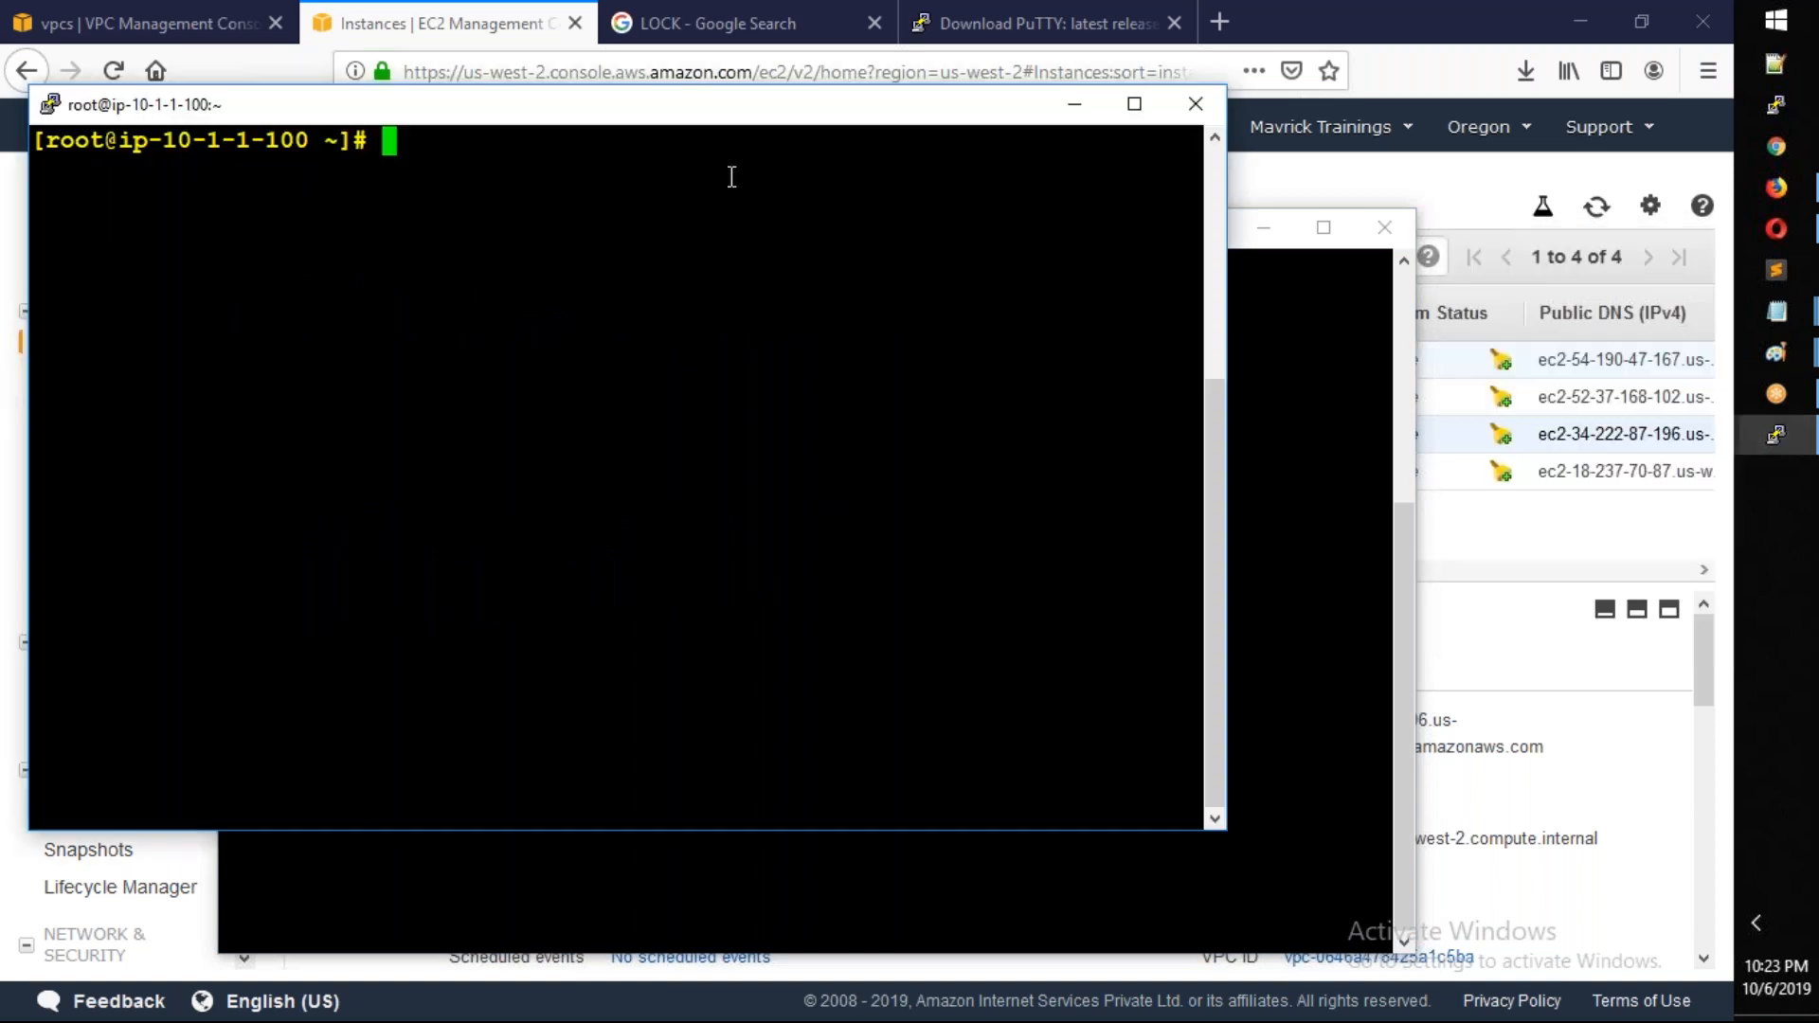
{"action": "left_click", "coordinate": [1259, 336]}
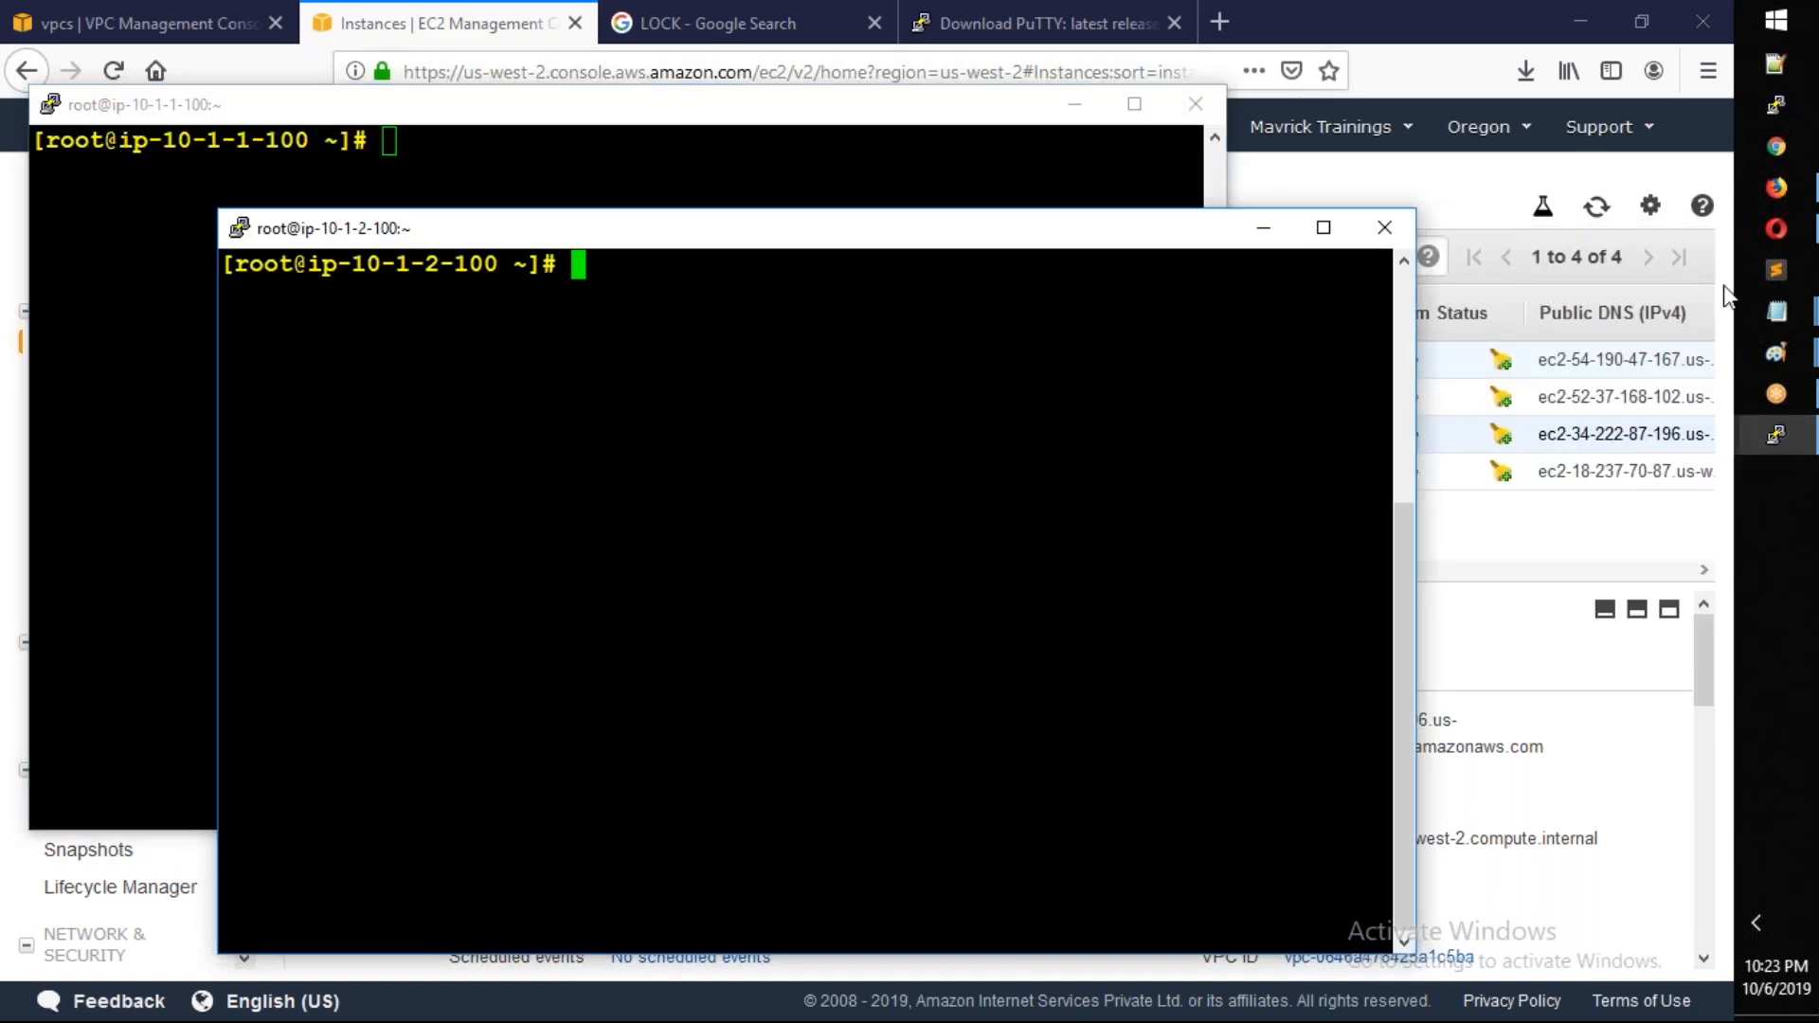
Switch to the network diagram in Paint and delete the VM3 and VM4 boxes from us-west-2c and us-west-2d
{"action": "left_click", "coordinate": [1776, 352]}
{"action": "left_click", "coordinate": [1633, 286]}
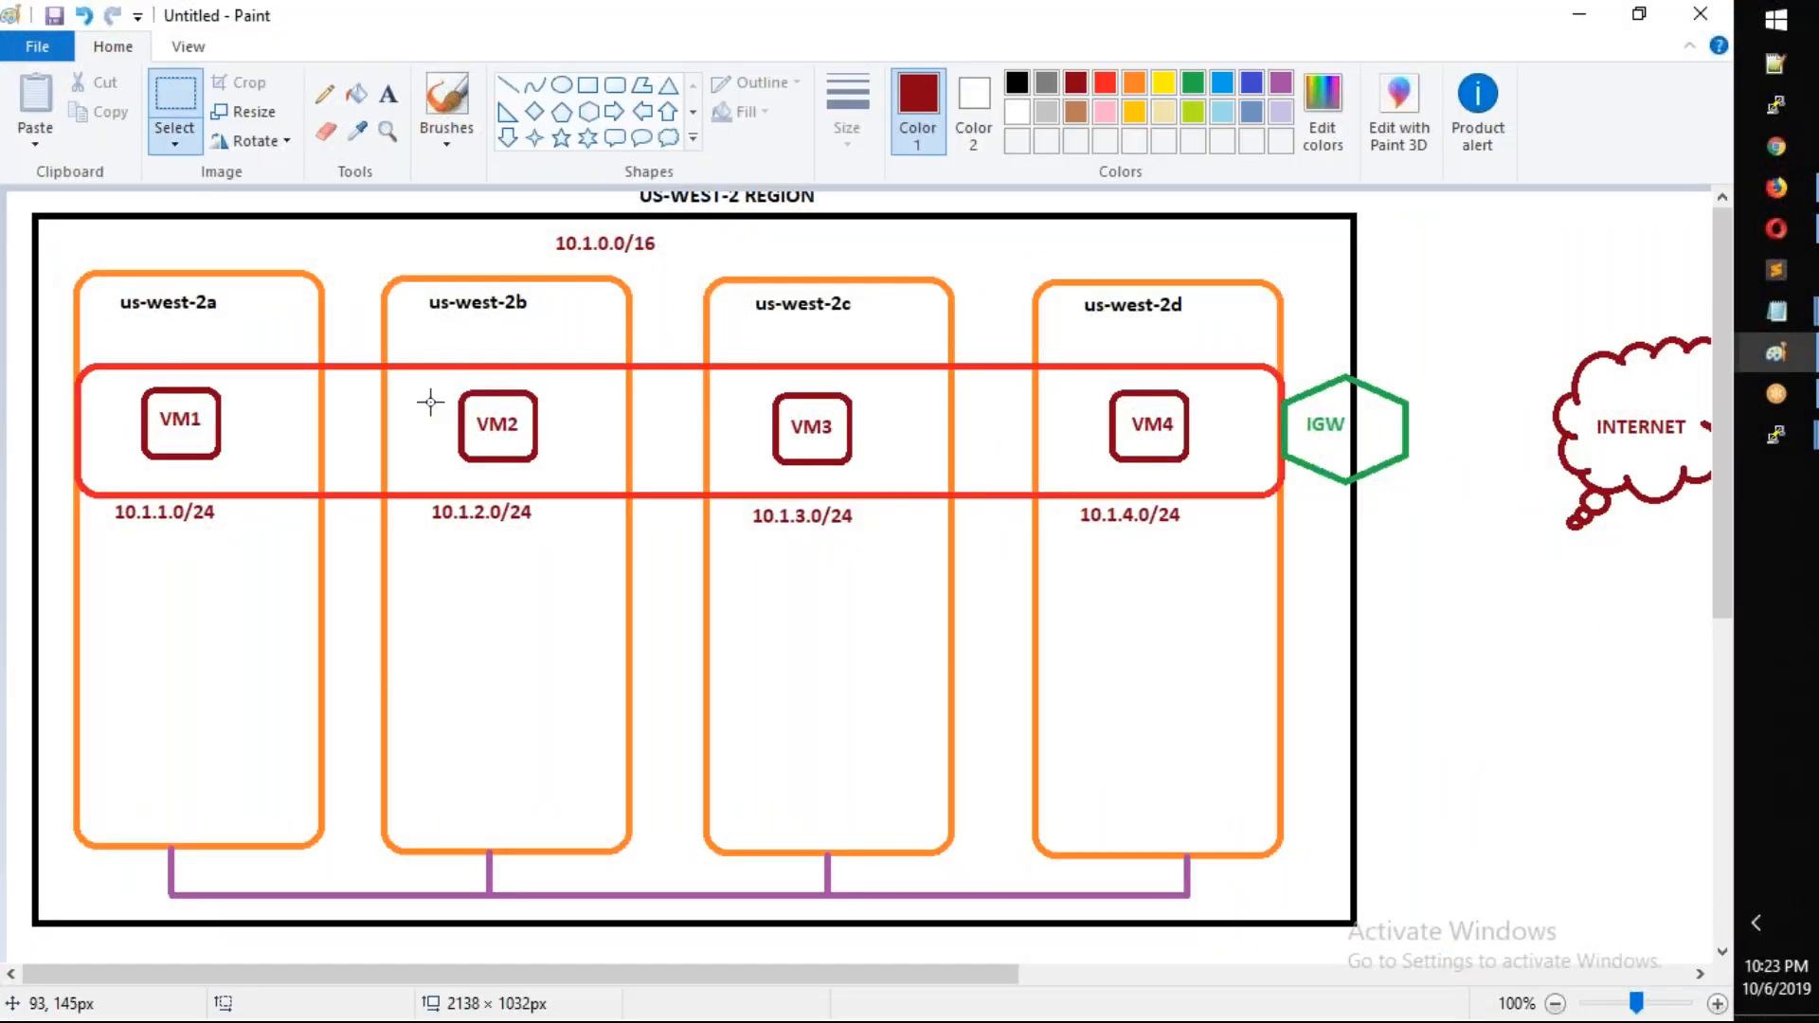
{"action": "left_click_drag", "start_coordinate": [767, 387], "coordinate": [876, 474]}
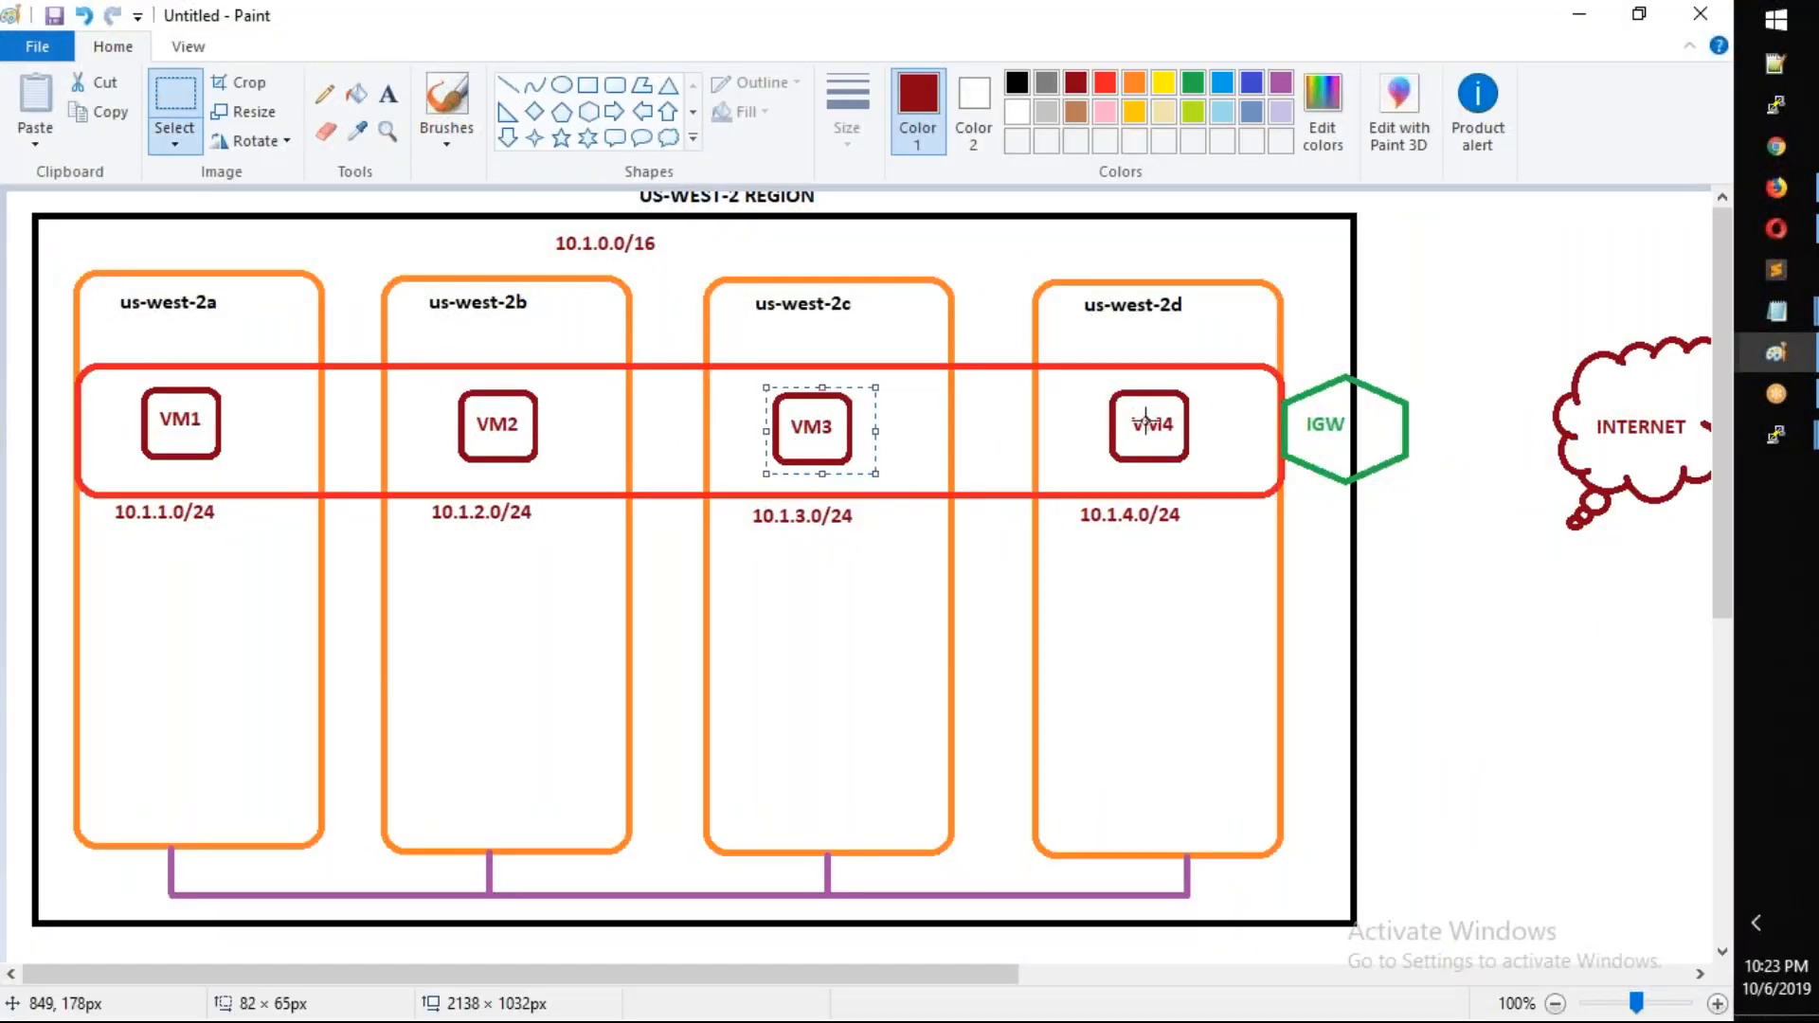
{"action": "key", "text": "Delete"}
{"action": "left_click_drag", "start_coordinate": [1106, 384], "coordinate": [1196, 470]}
{"action": "key", "text": "Delete"}
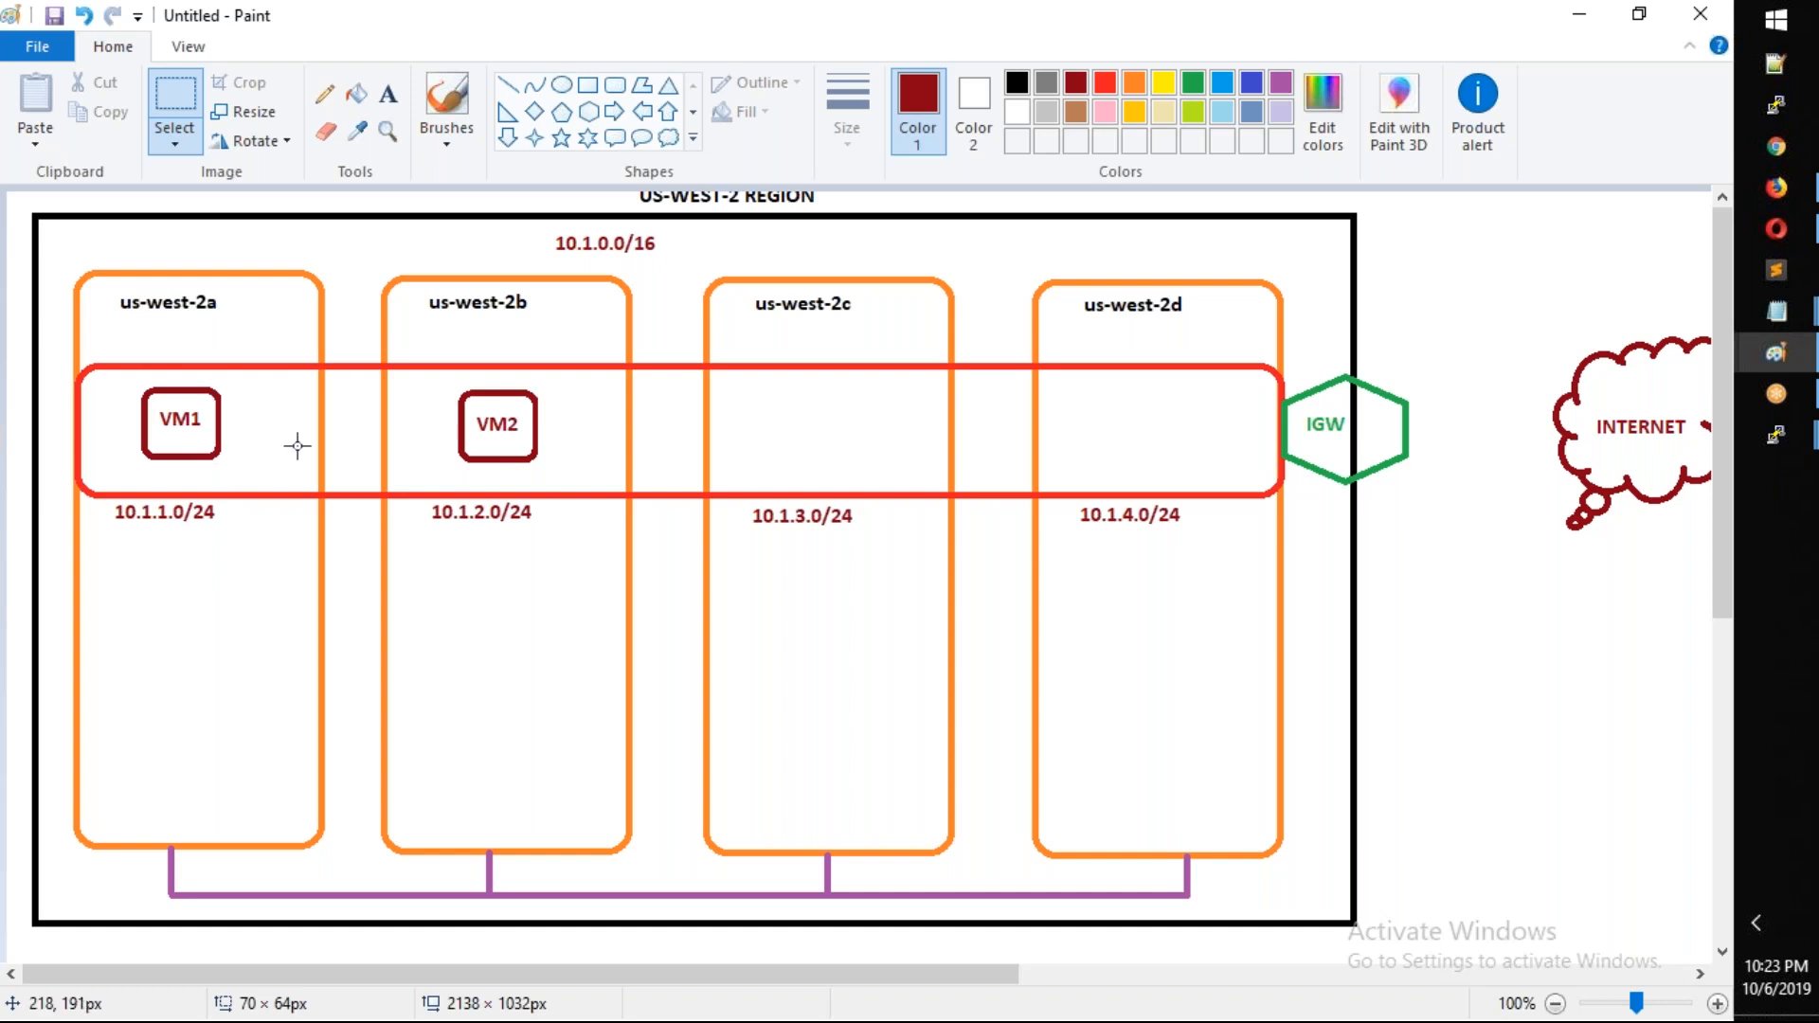
Add the dark red text label AWSTRAINING-1 above the VM1 box, just below the us-west-2a heading
{"action": "left_click", "coordinate": [387, 93]}
{"action": "left_click", "coordinate": [100, 335]}
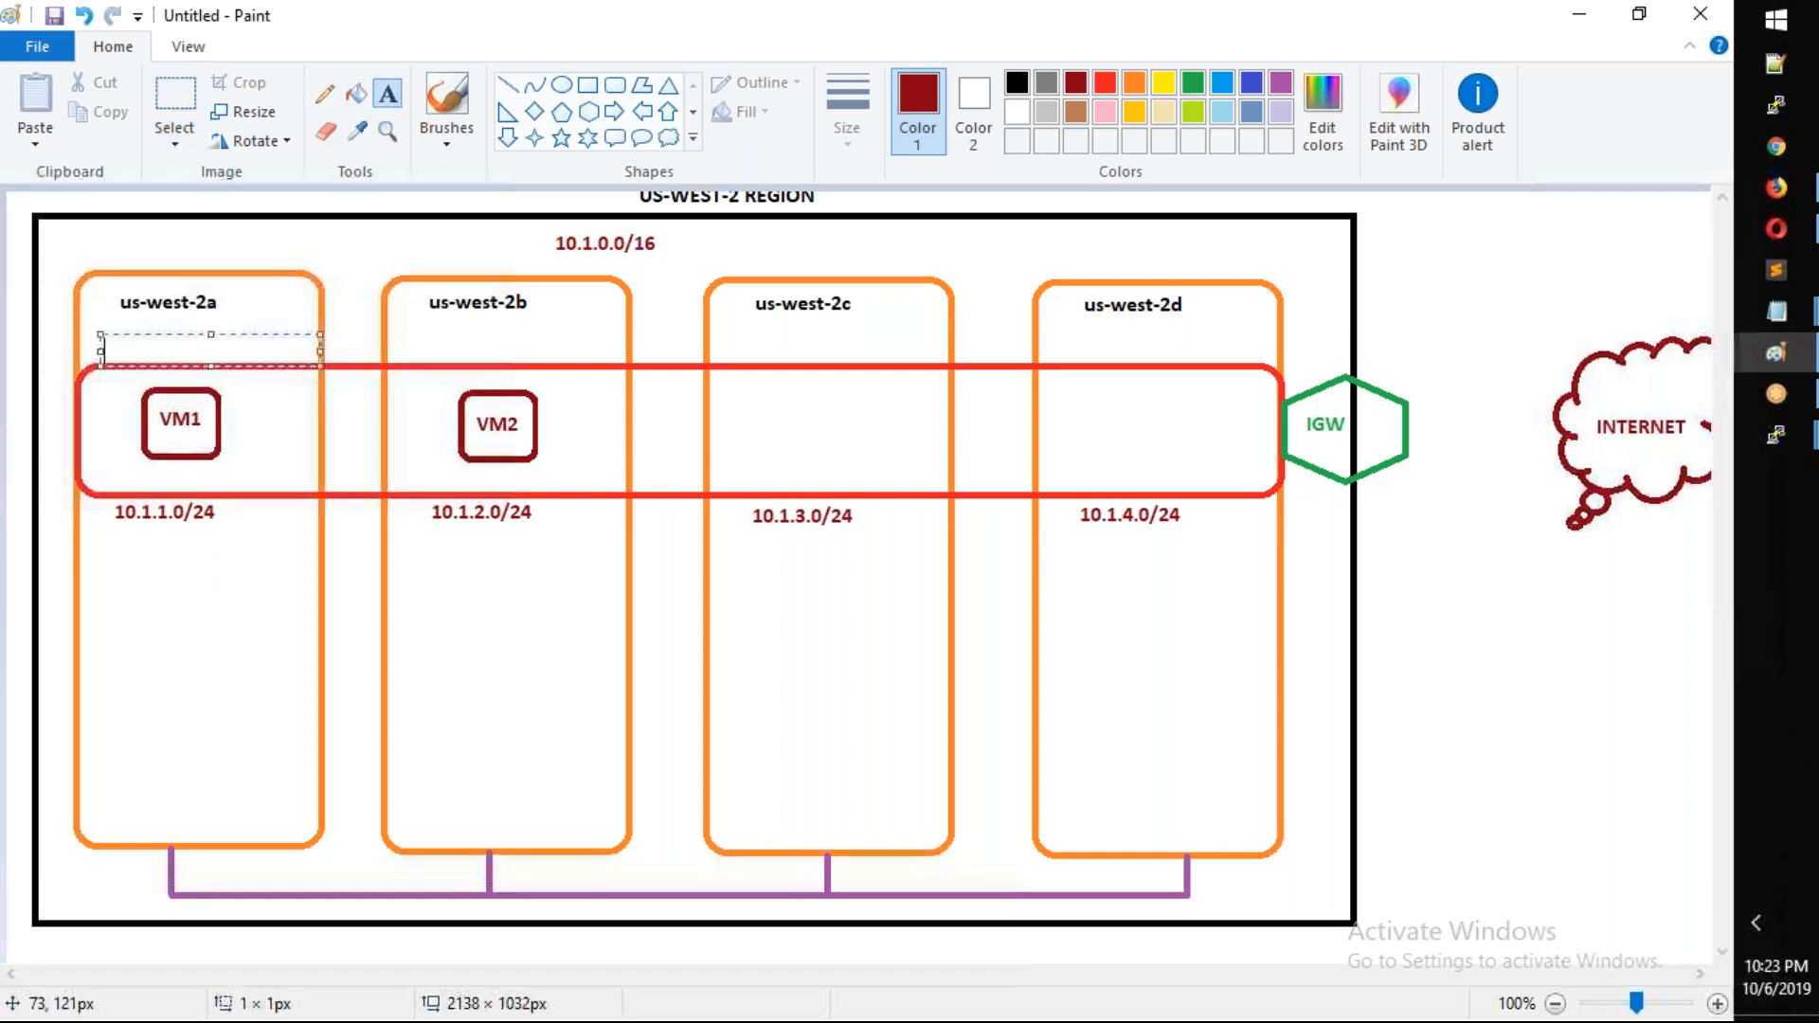
{"action": "type", "text": "AWSTRAINING-1"}
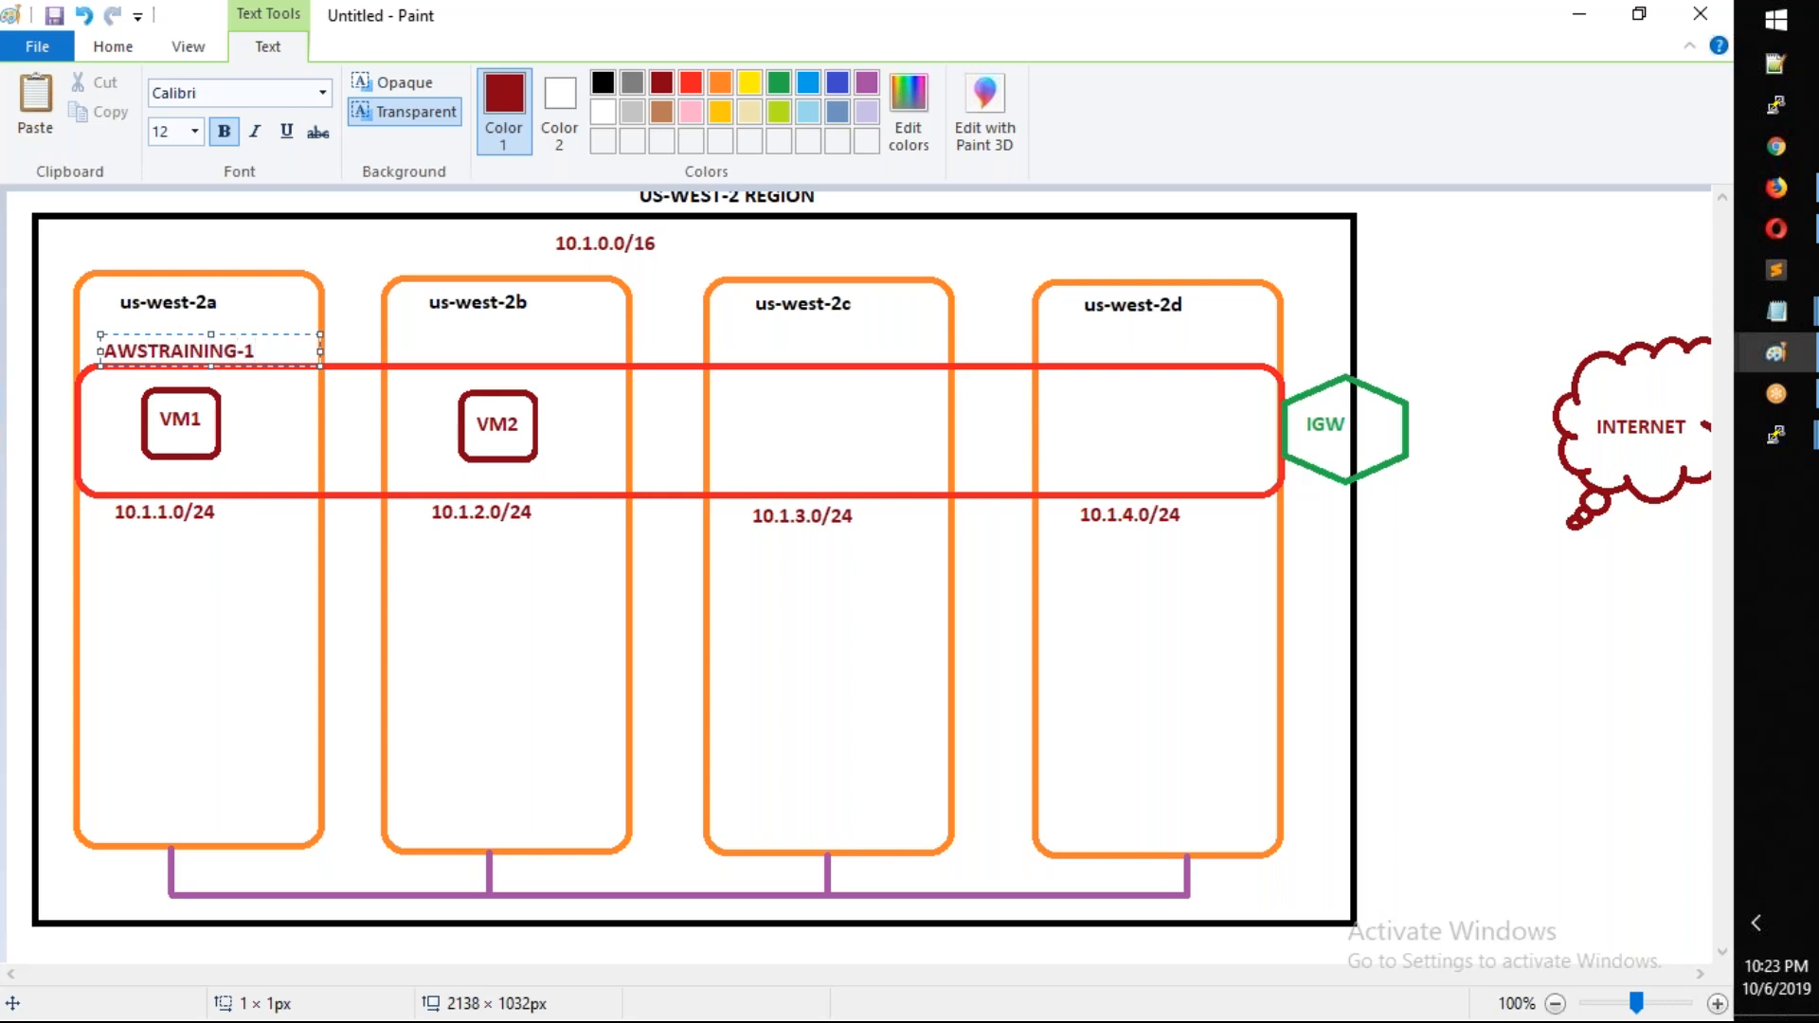
{"action": "left_click", "coordinate": [423, 344]}
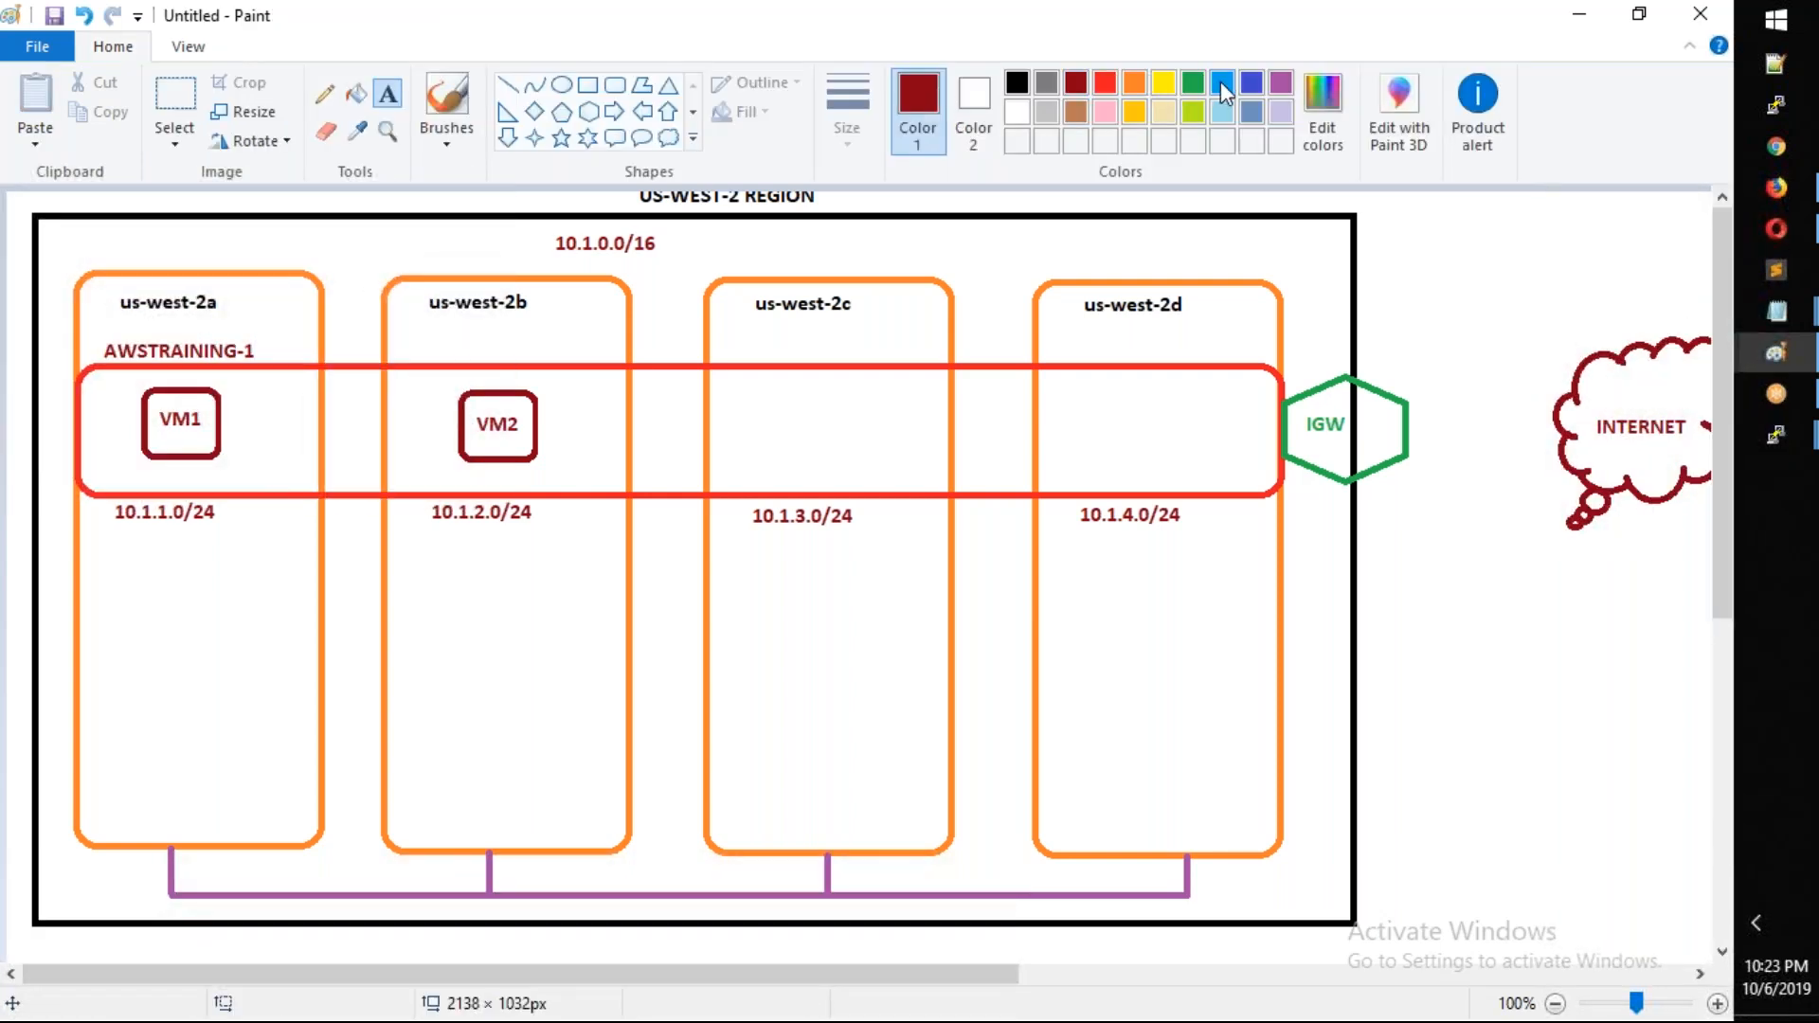
Draw a light blue rounded rectangle about 904 × 121 px across all four availability zones, below the subnet ranges
{"action": "left_click", "coordinate": [1222, 85]}
{"action": "left_click", "coordinate": [614, 84]}
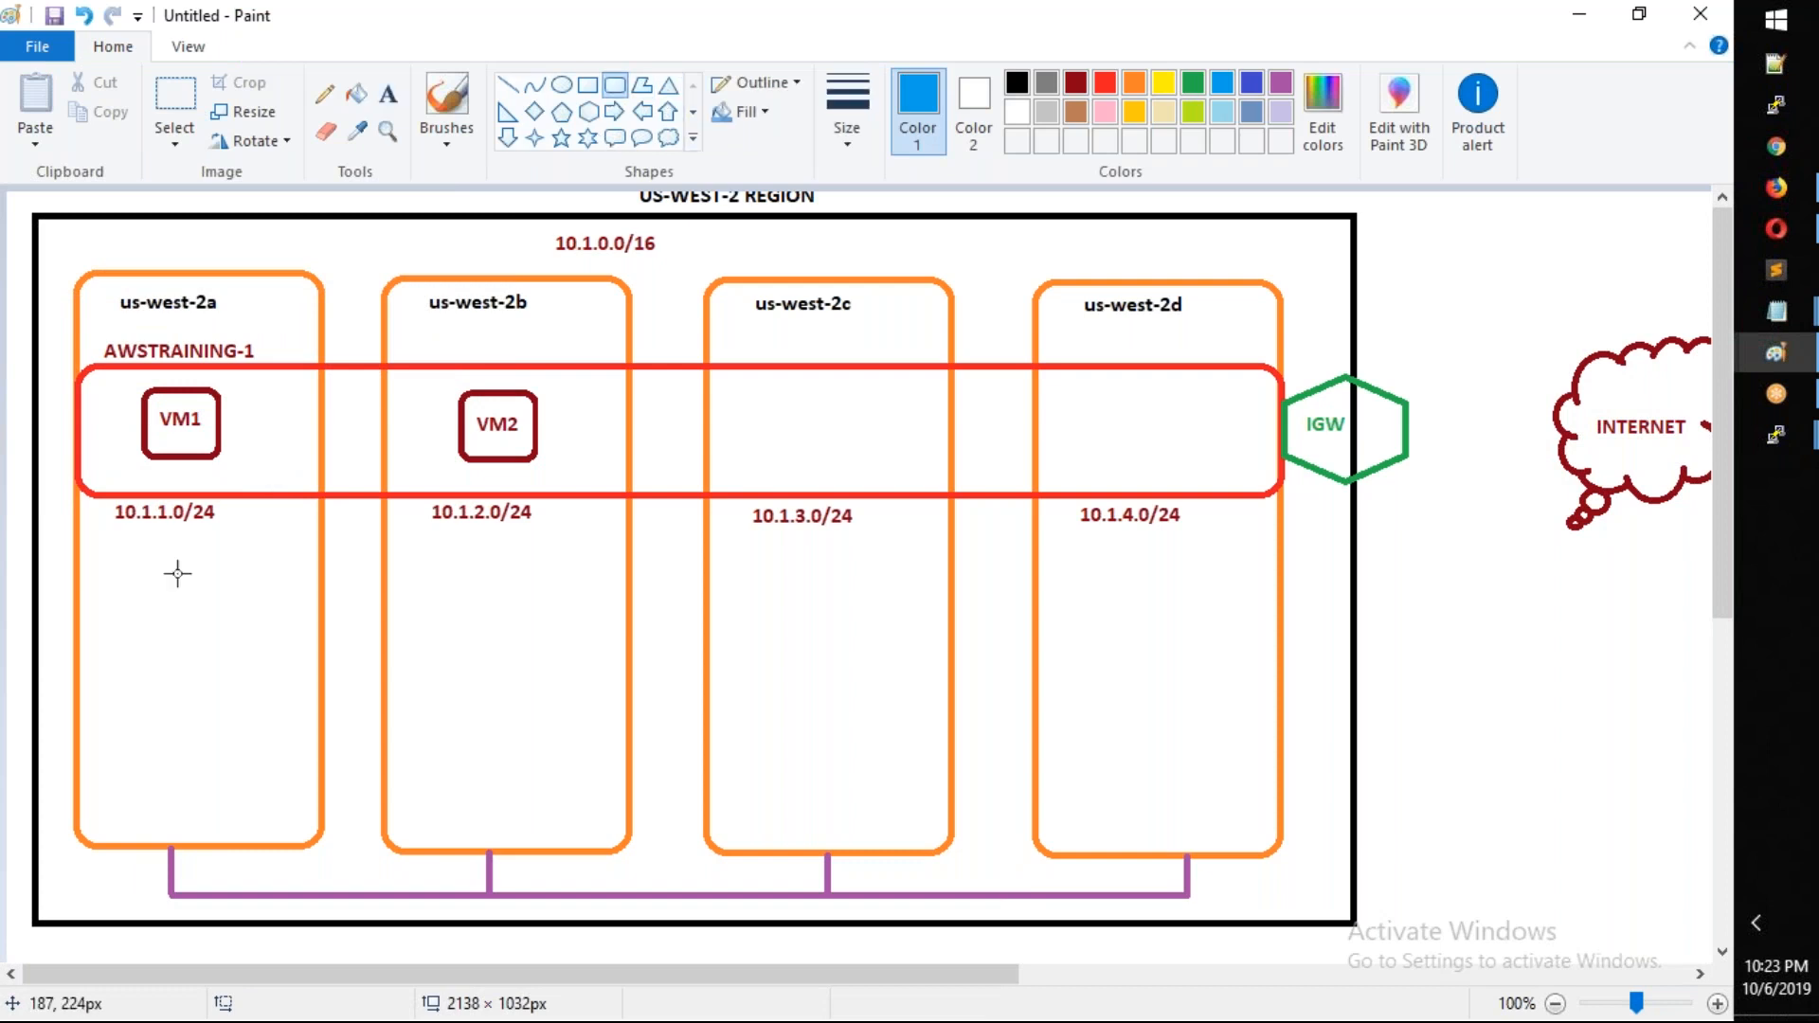
{"action": "left_click_drag", "start_coordinate": [81, 628], "coordinate": [1281, 788]}
{"action": "left_click", "coordinate": [1441, 723]}
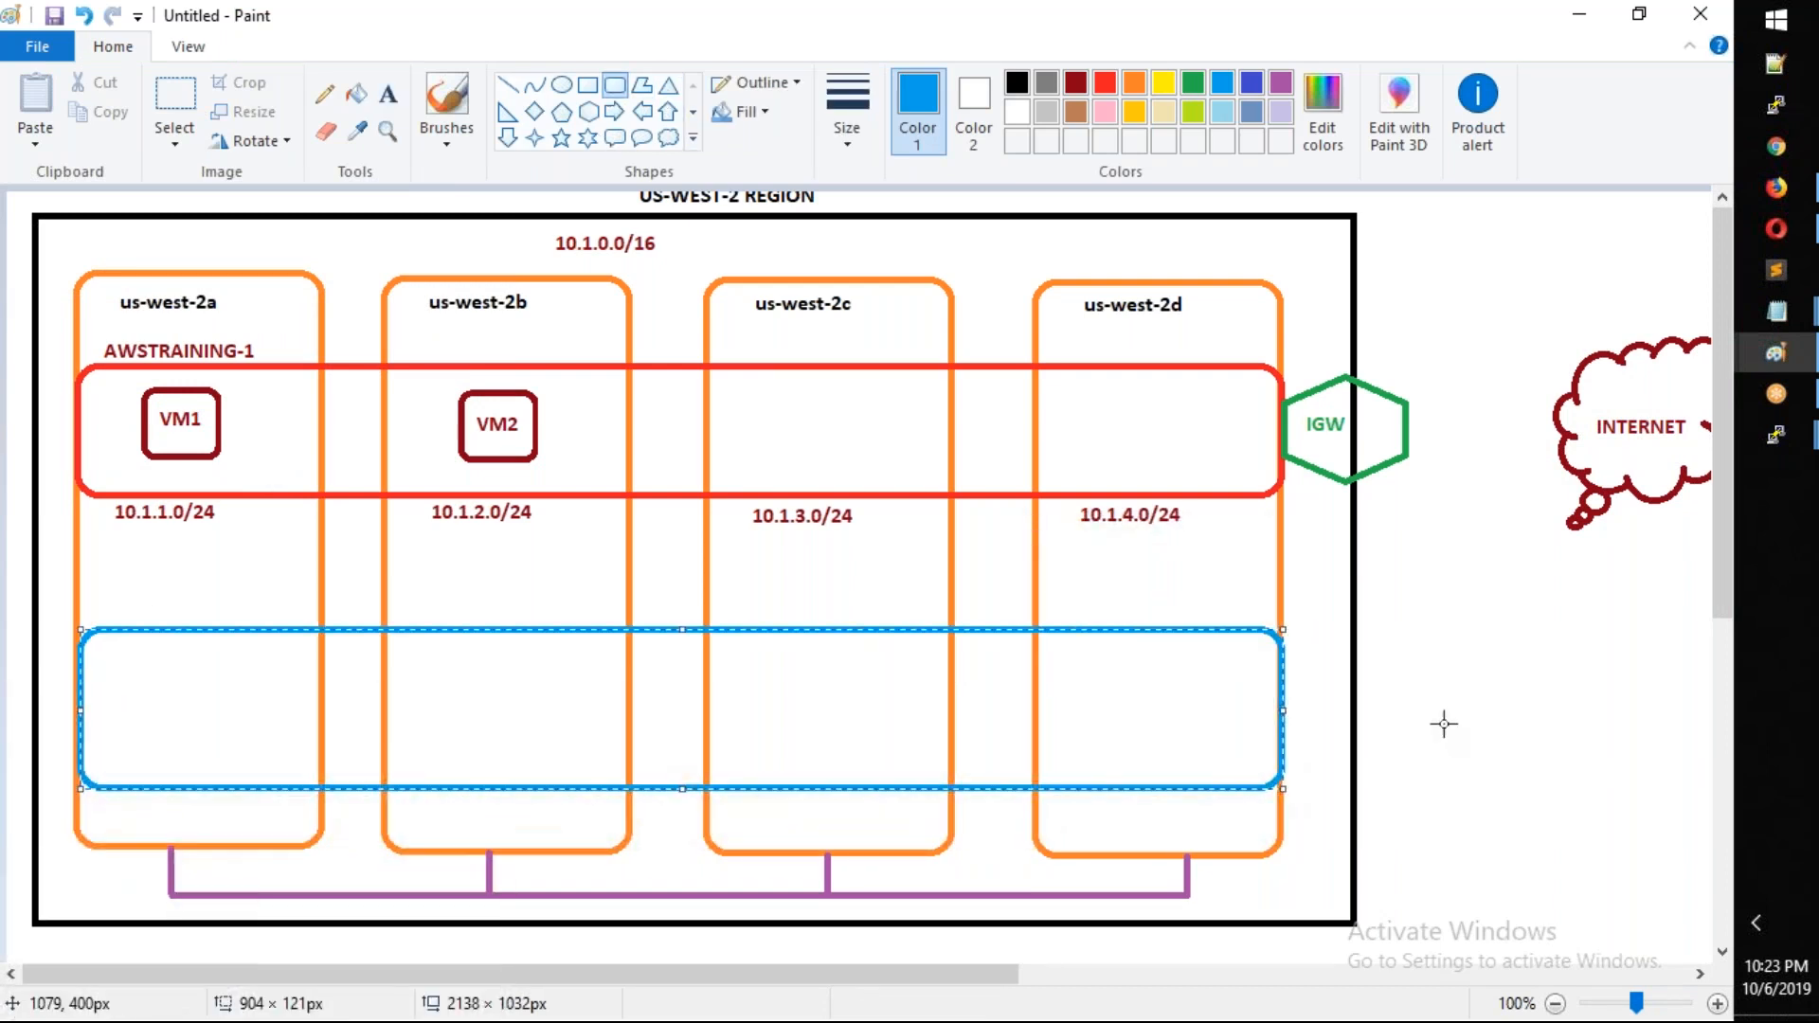
Draw a green hexagon about 98 × 83 px at the blue rectangle's outer edge below the existing gateway and label it IGW
{"action": "left_click", "coordinate": [589, 111]}
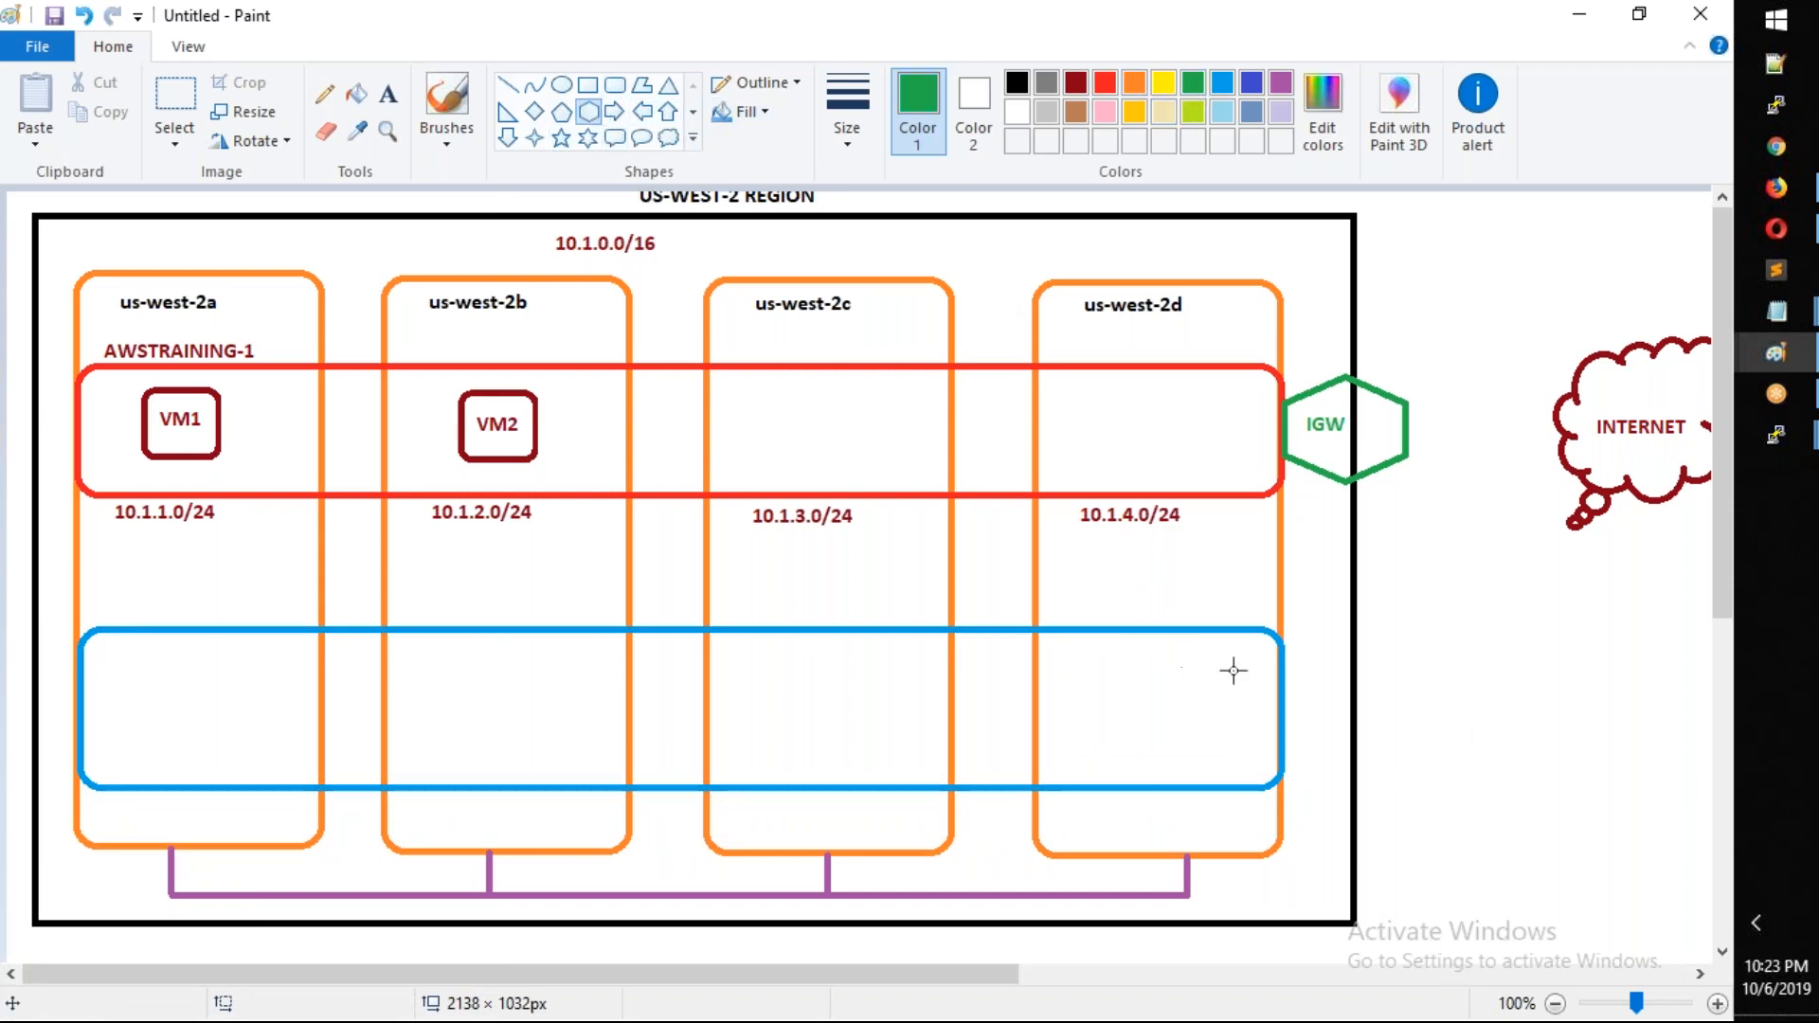
{"action": "left_click_drag", "start_coordinate": [1278, 660], "coordinate": [1411, 773]}
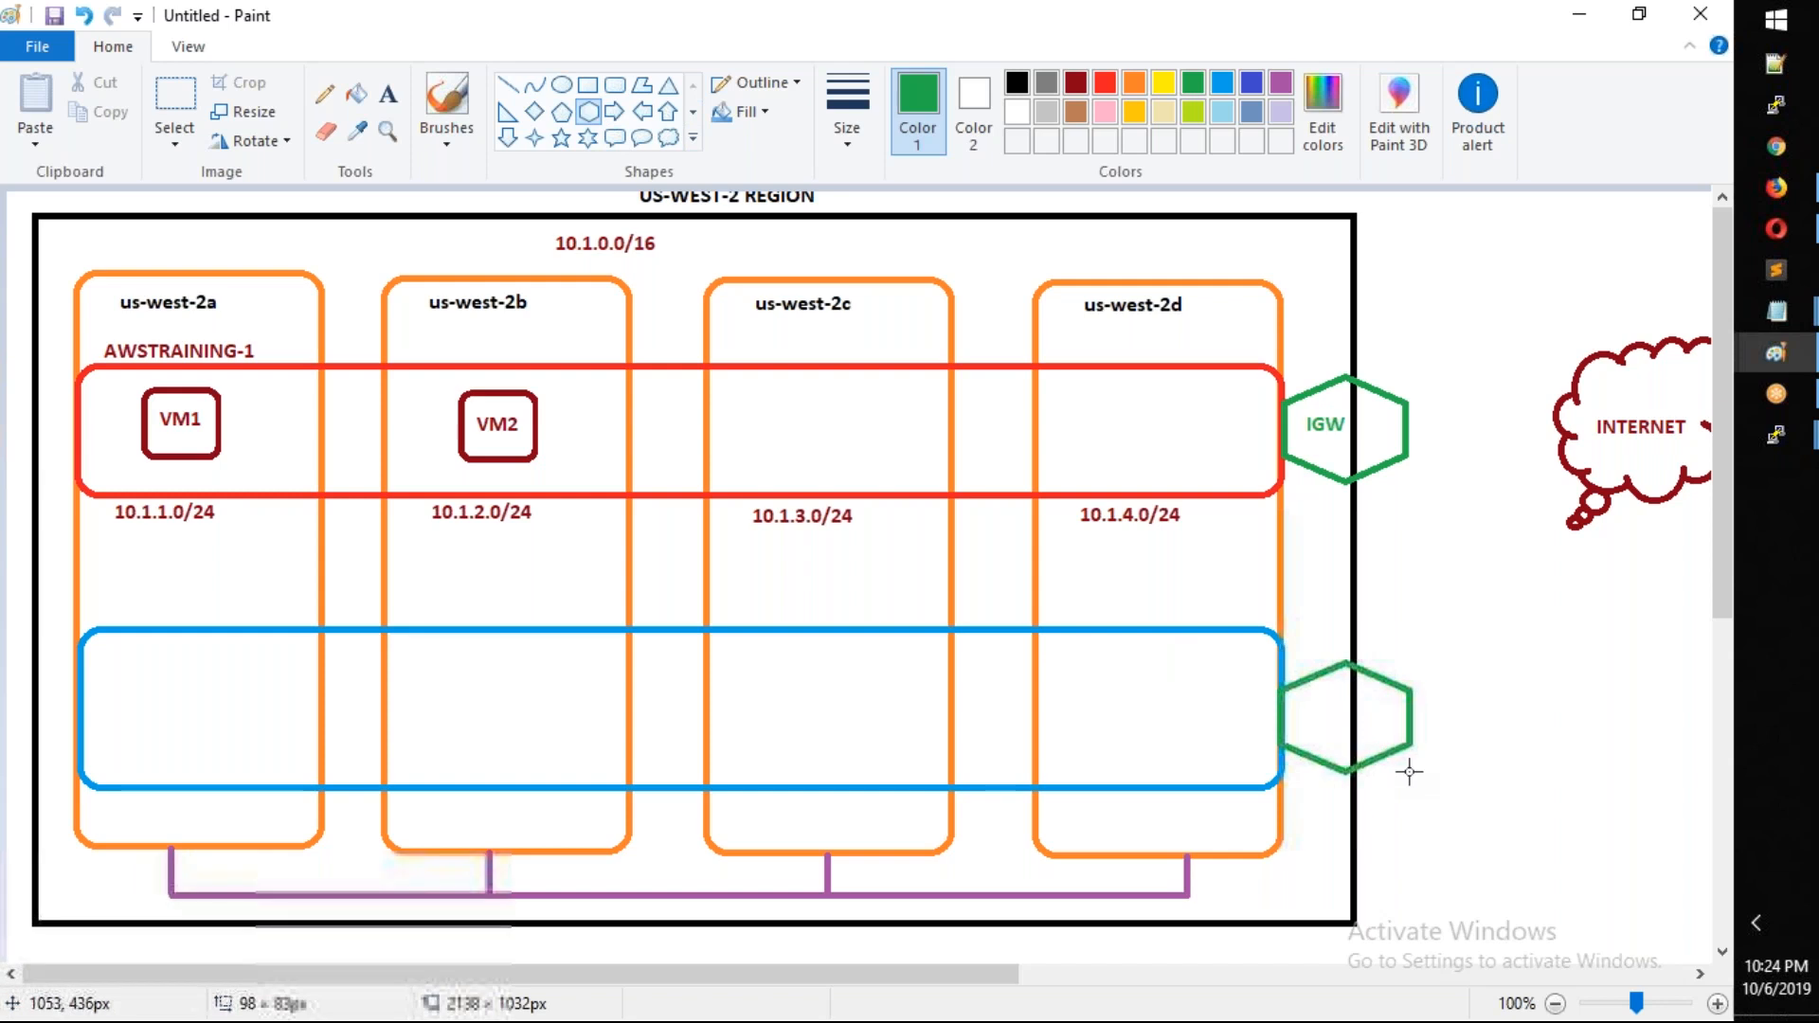
{"action": "left_click", "coordinate": [387, 93]}
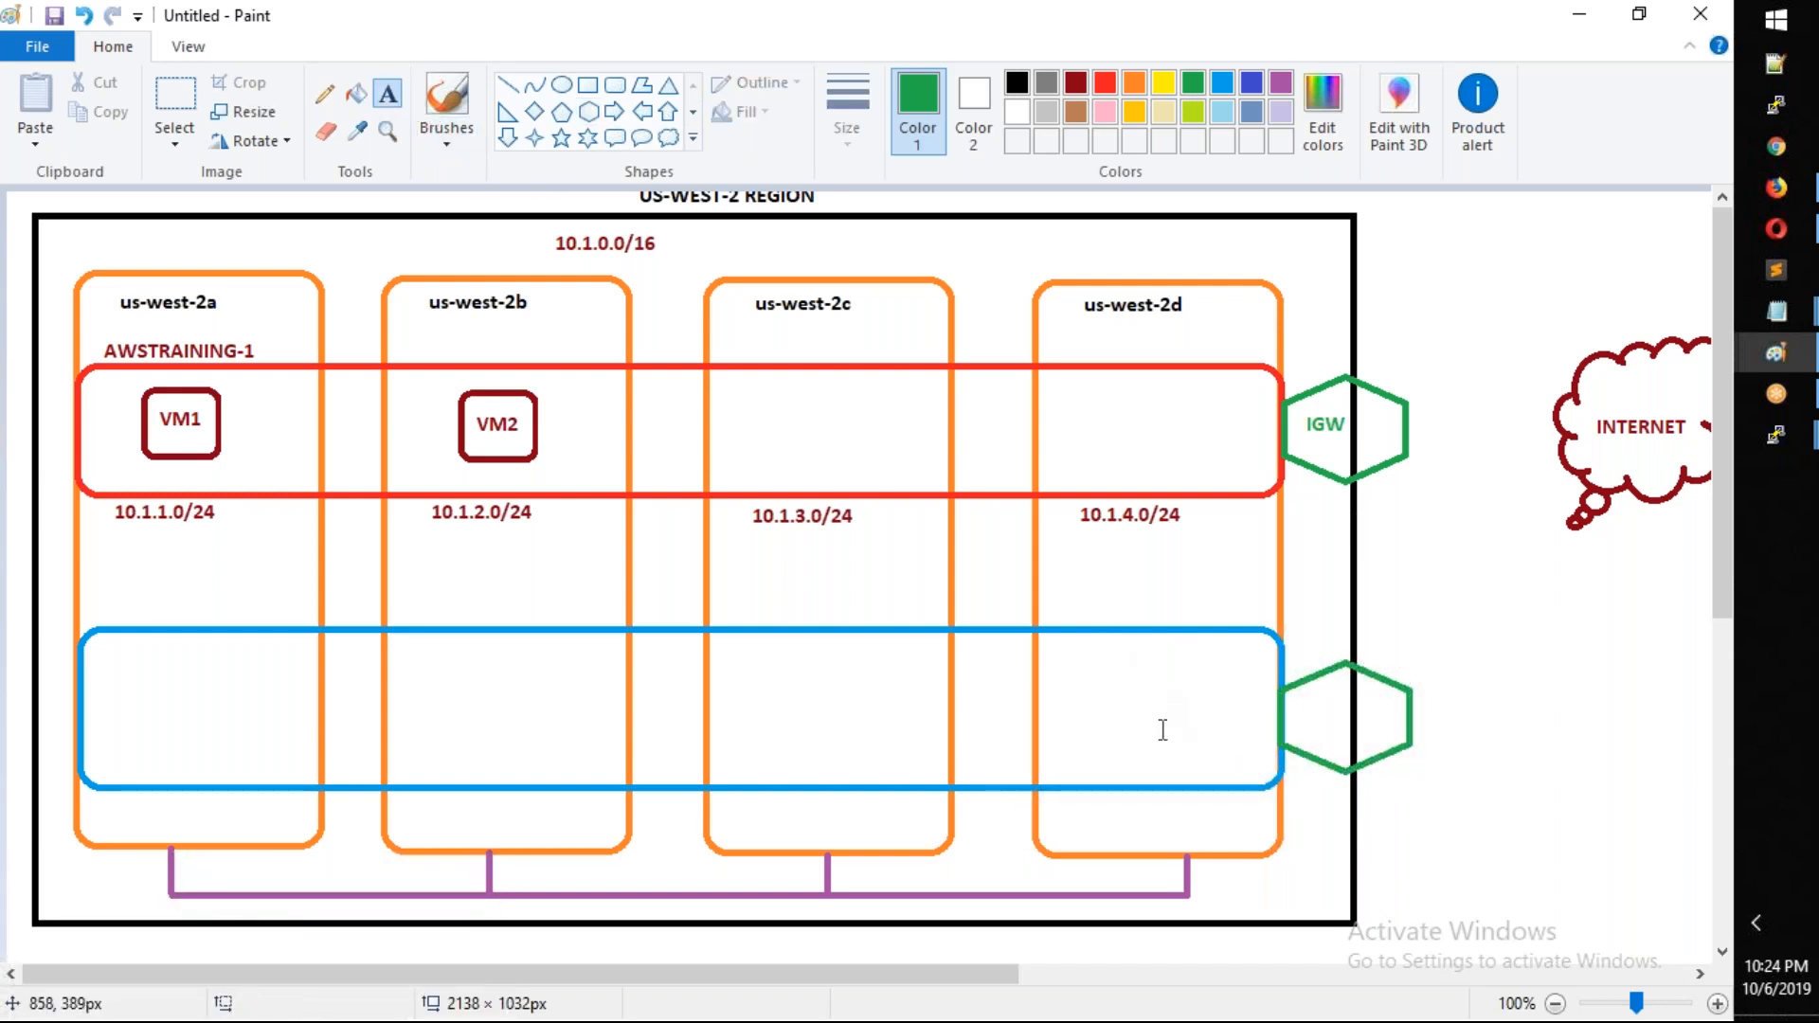
{"action": "left_click", "coordinate": [1294, 700]}
{"action": "type", "text": "IGW"}
{"action": "left_click", "coordinate": [1559, 766]}
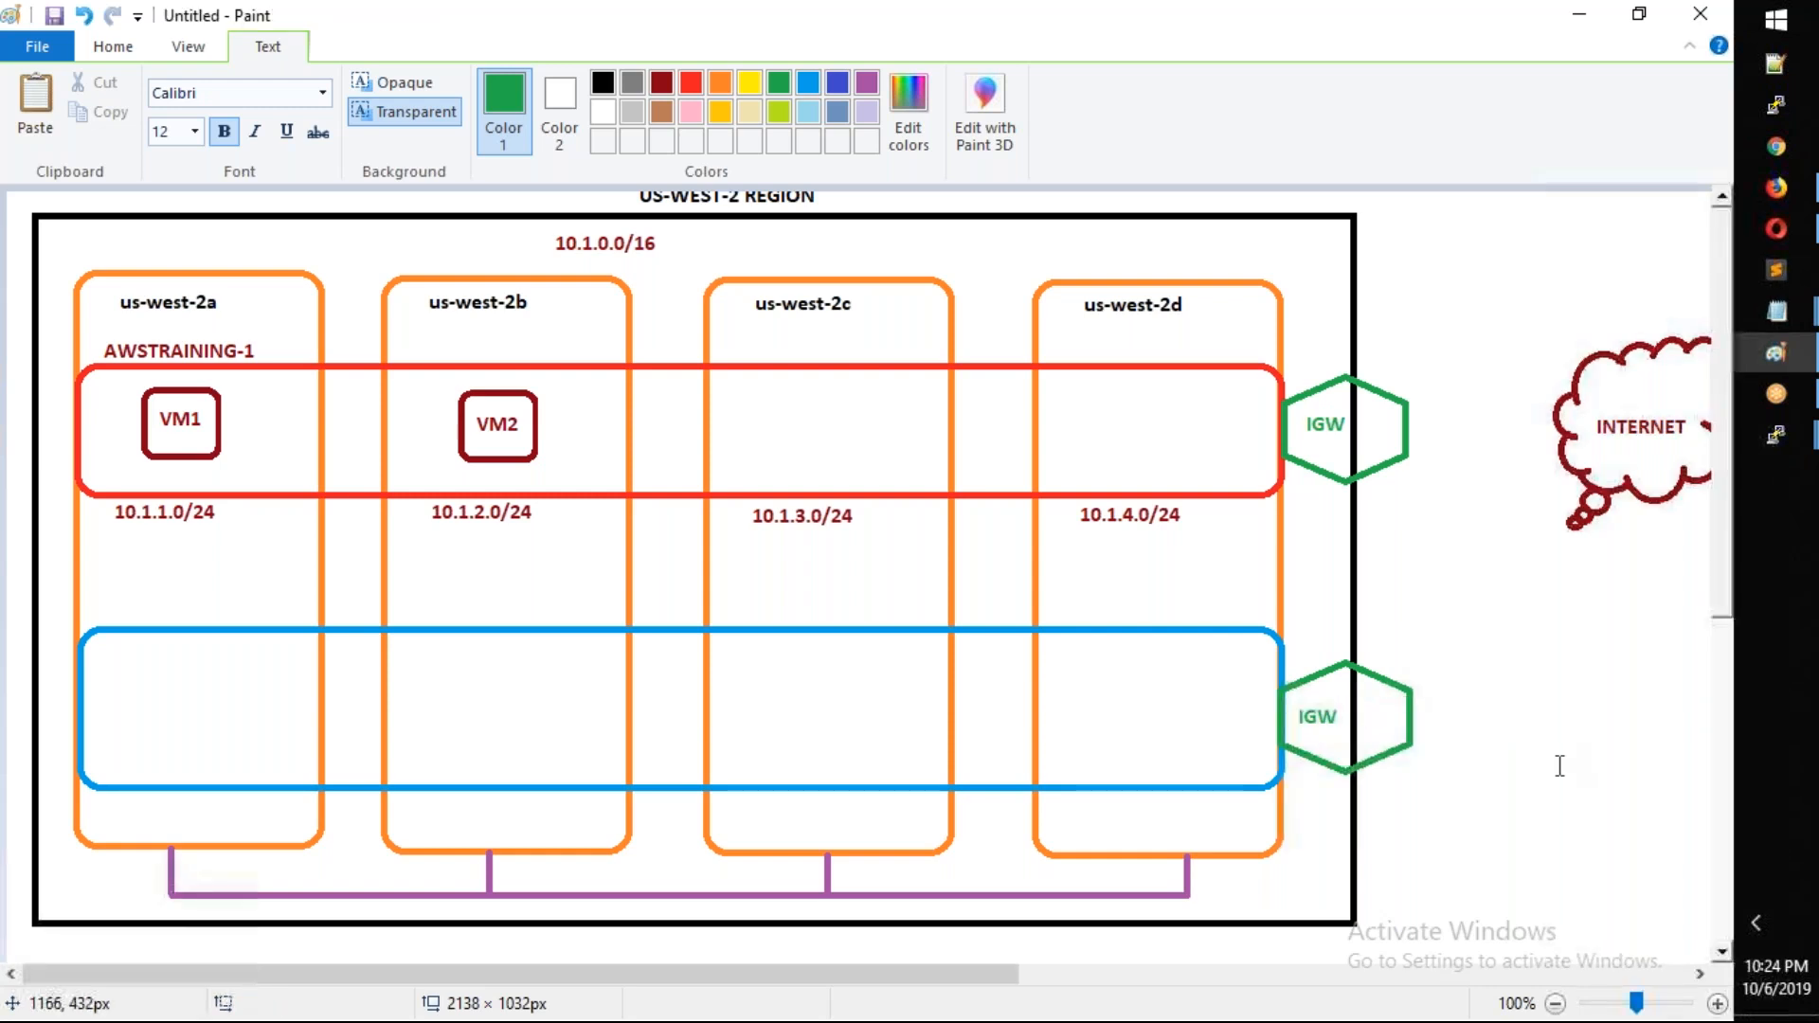
Switch to the EC2 instances list in the browser and check the VPC2 servers' availability zones, selecting VPC2-Server2
{"action": "mouse_move", "coordinate": [1776, 187]}
{"action": "left_click", "coordinate": [1648, 202]}
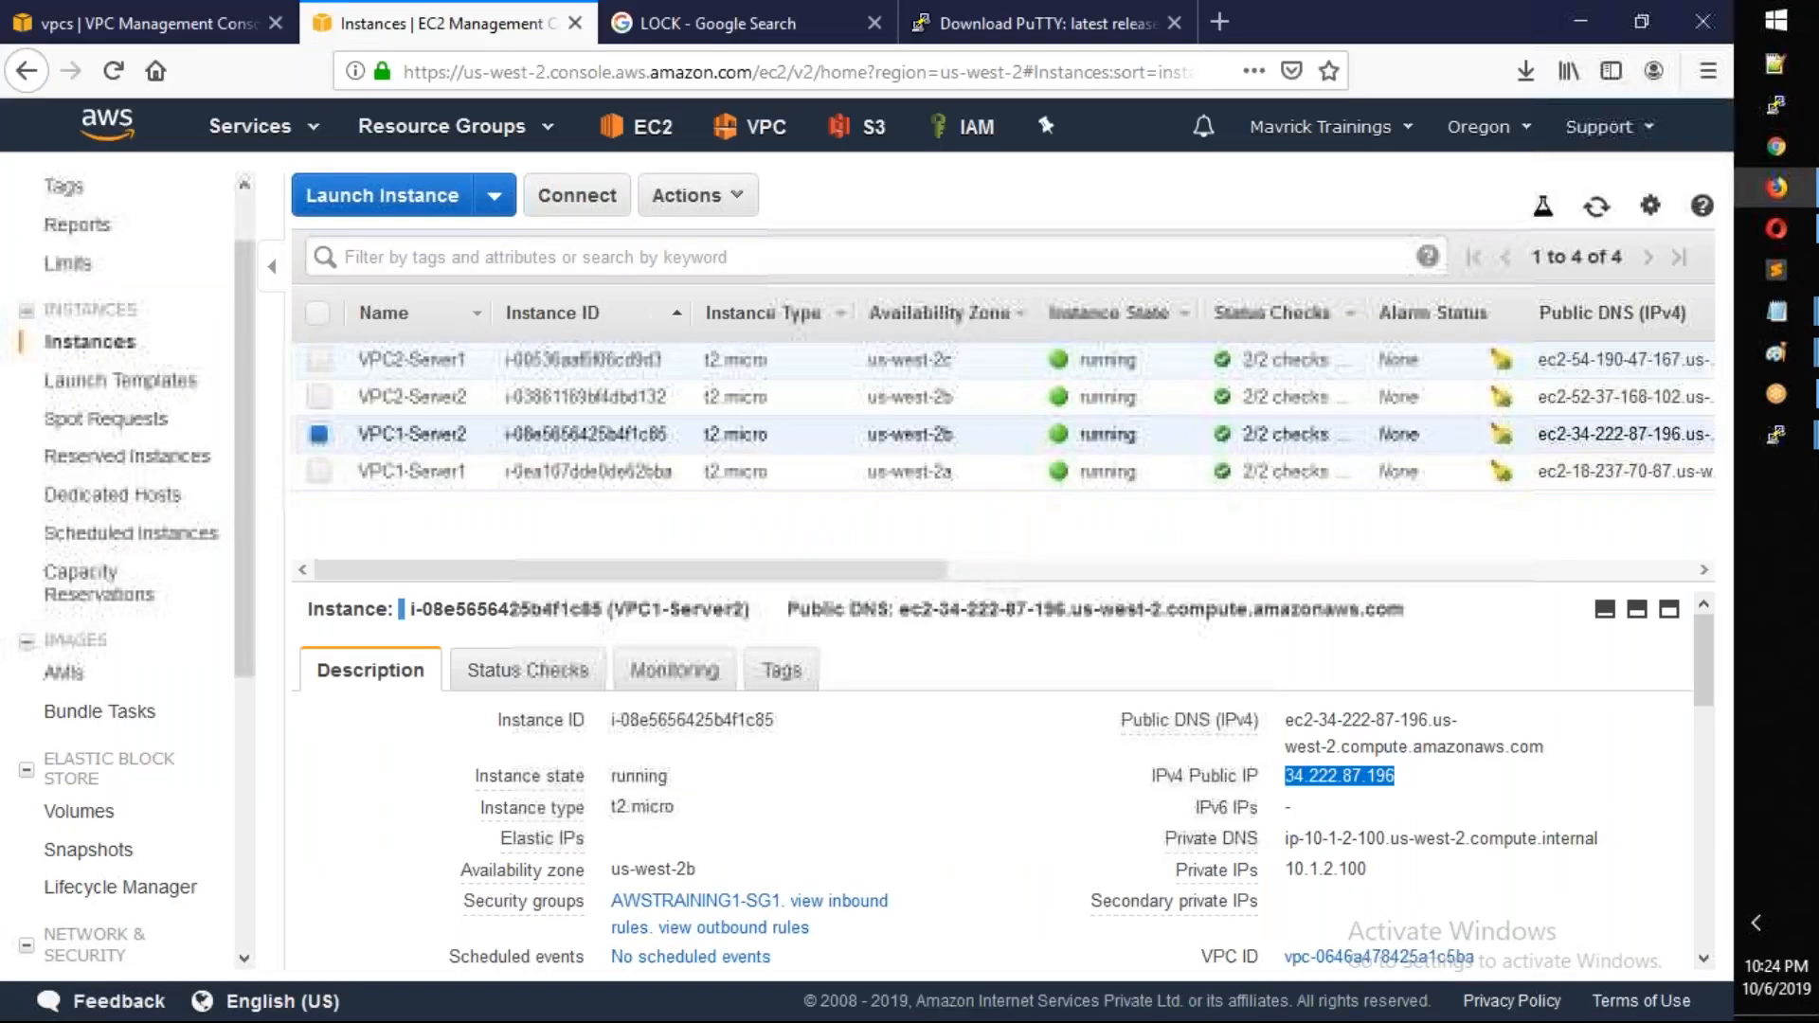
{"action": "key", "text": "Up"}
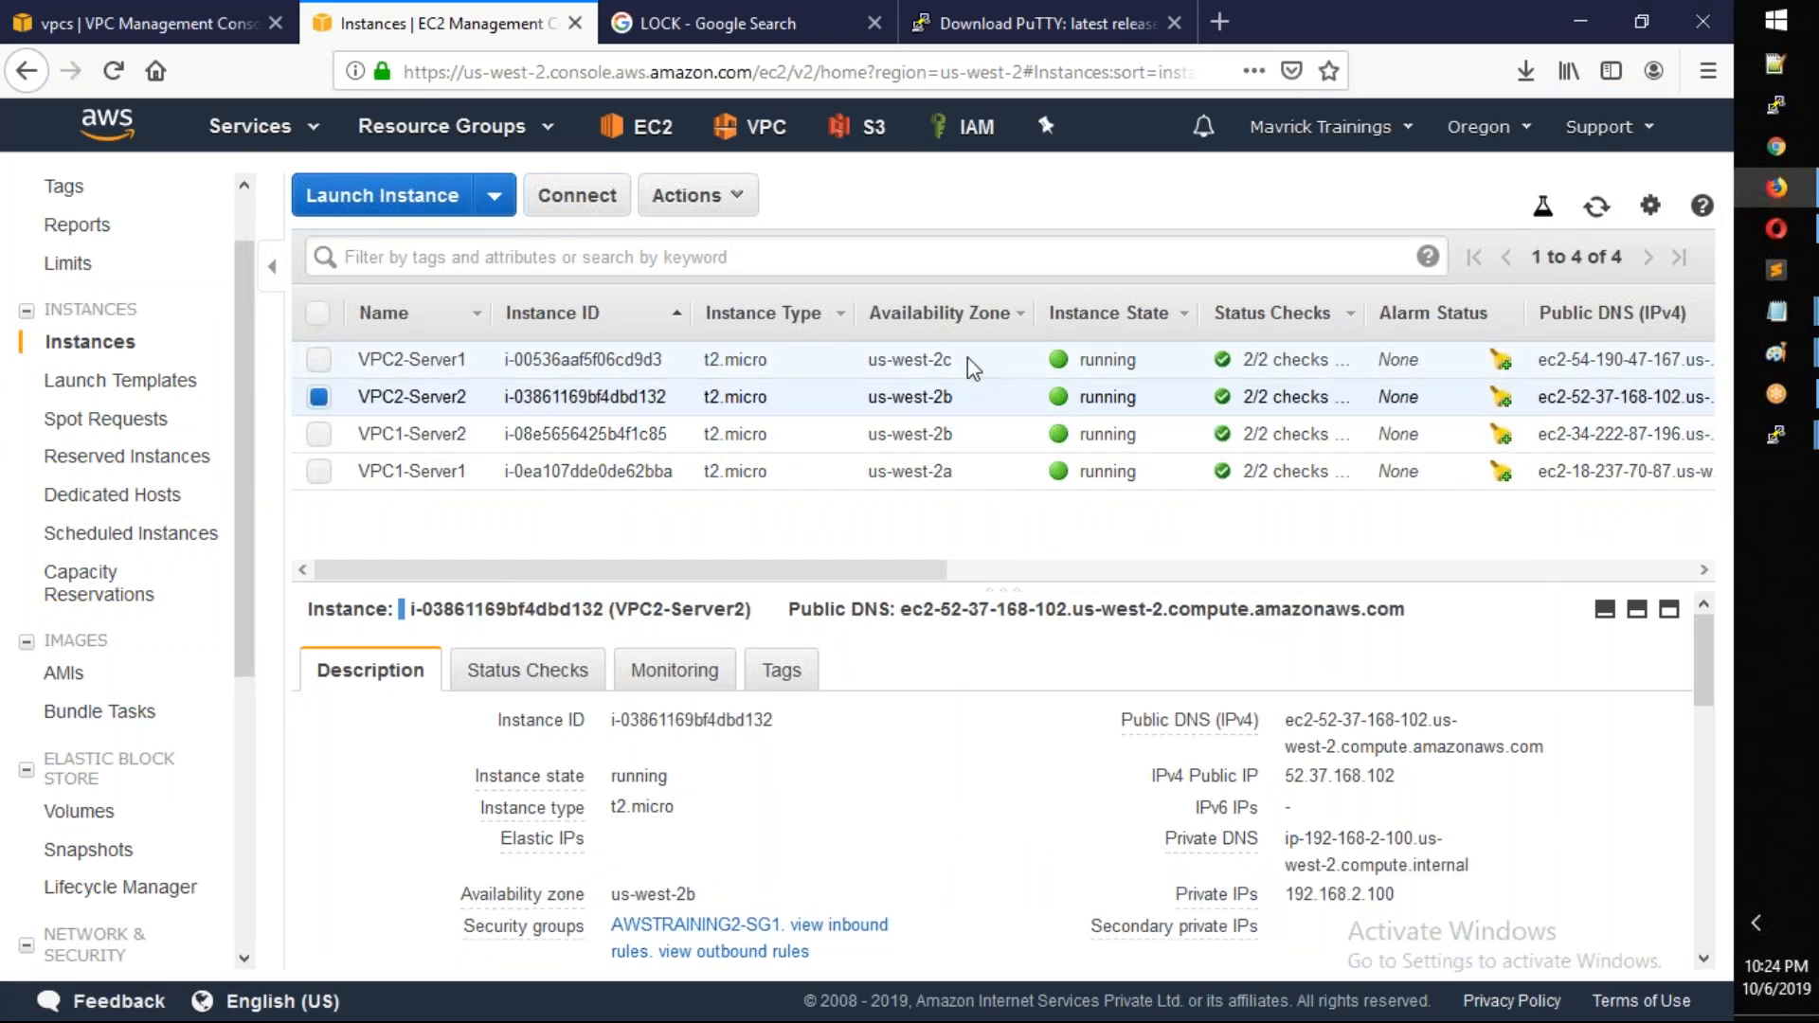
Return to Paint, draw a red rounded box about 67 × 59 px in the blue rectangle under us-west-2b, and copy it to us-west-2c
{"action": "key", "text": "alt+Tab"}
{"action": "left_click", "coordinate": [1105, 84]}
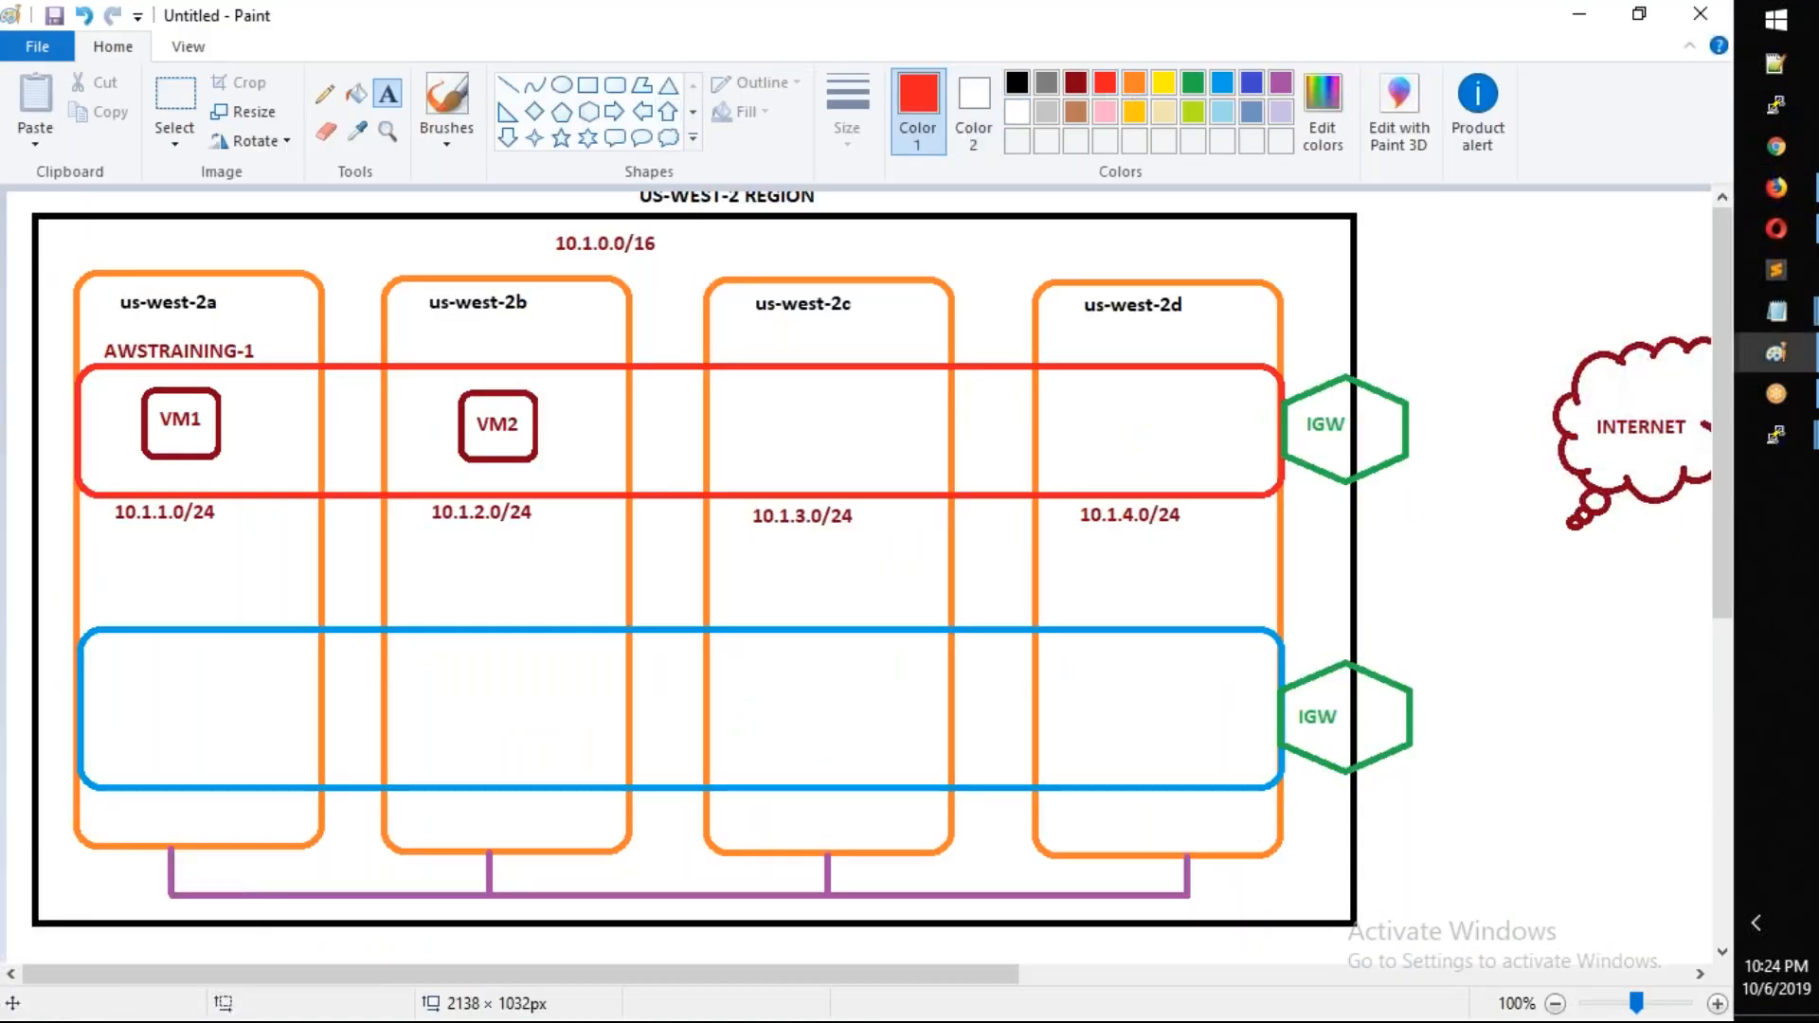
{"action": "left_click", "coordinate": [616, 86]}
{"action": "mouse_move", "coordinate": [459, 671]}
{"action": "left_mouse_down"}
{"action": "mouse_move", "coordinate": [492, 731]}
{"action": "mouse_move", "coordinate": [547, 744]}
{"action": "left_mouse_up"}
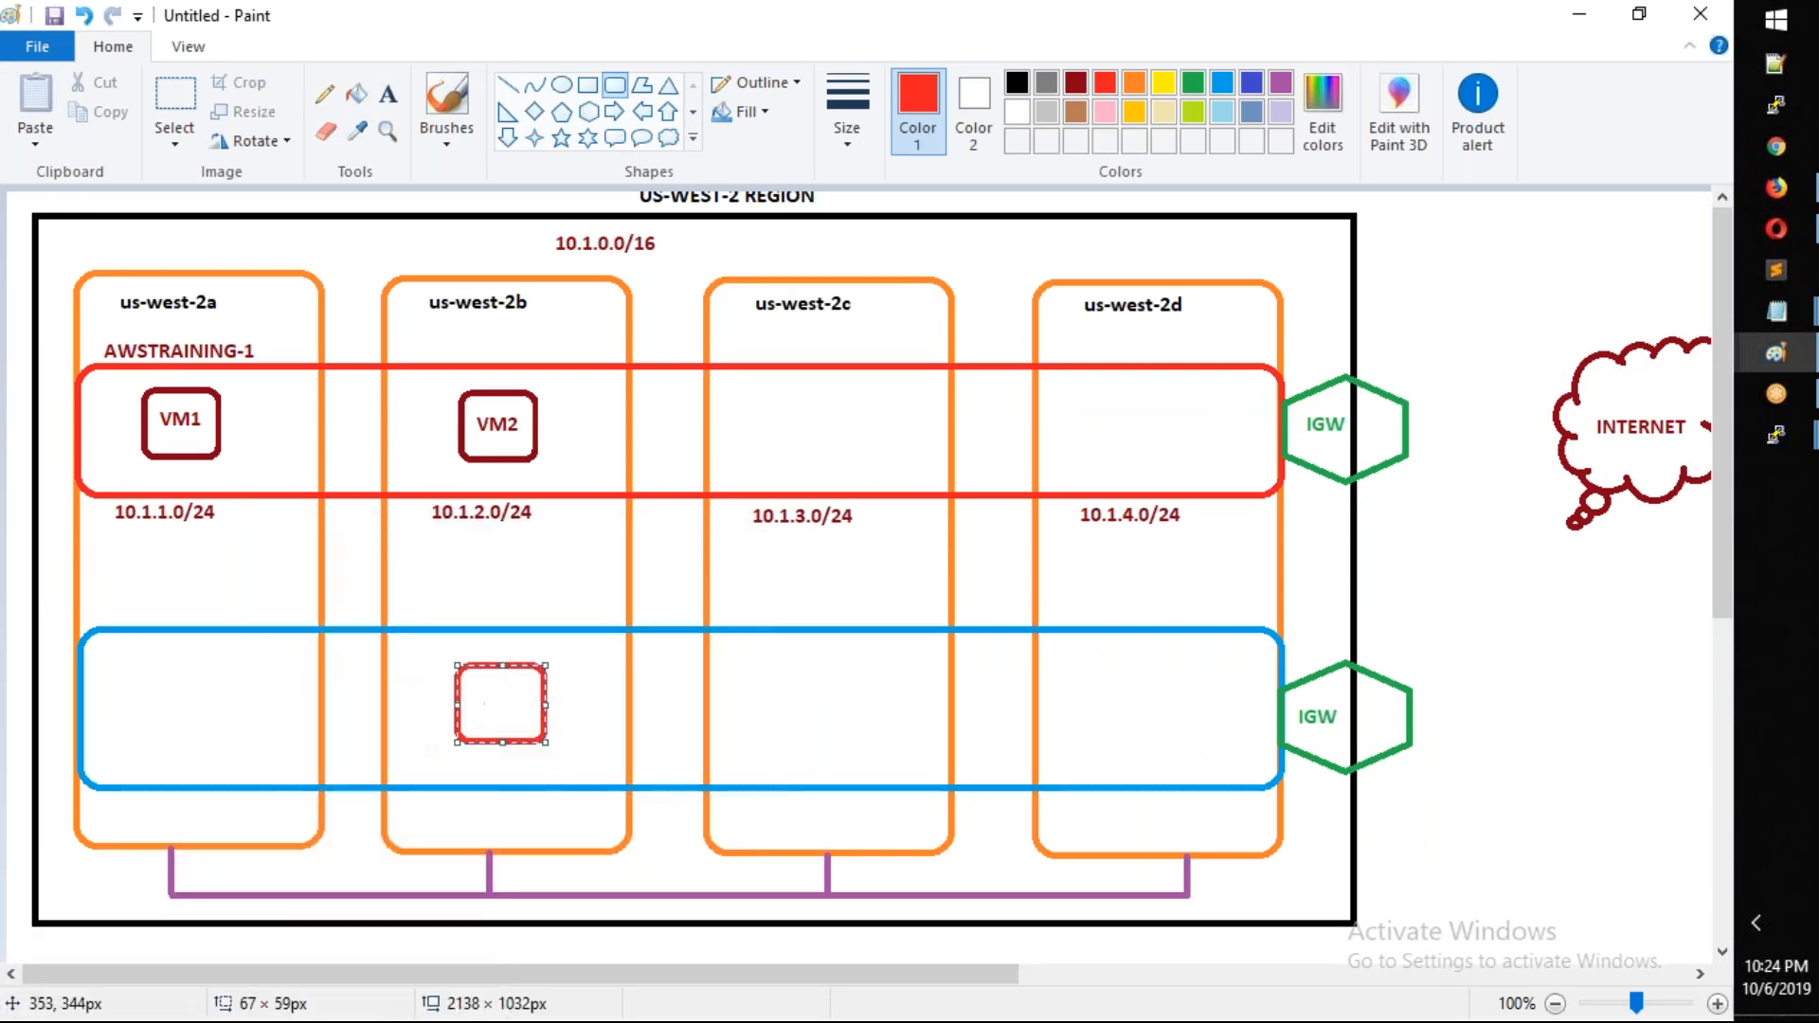
{"action": "left_click", "coordinate": [175, 94]}
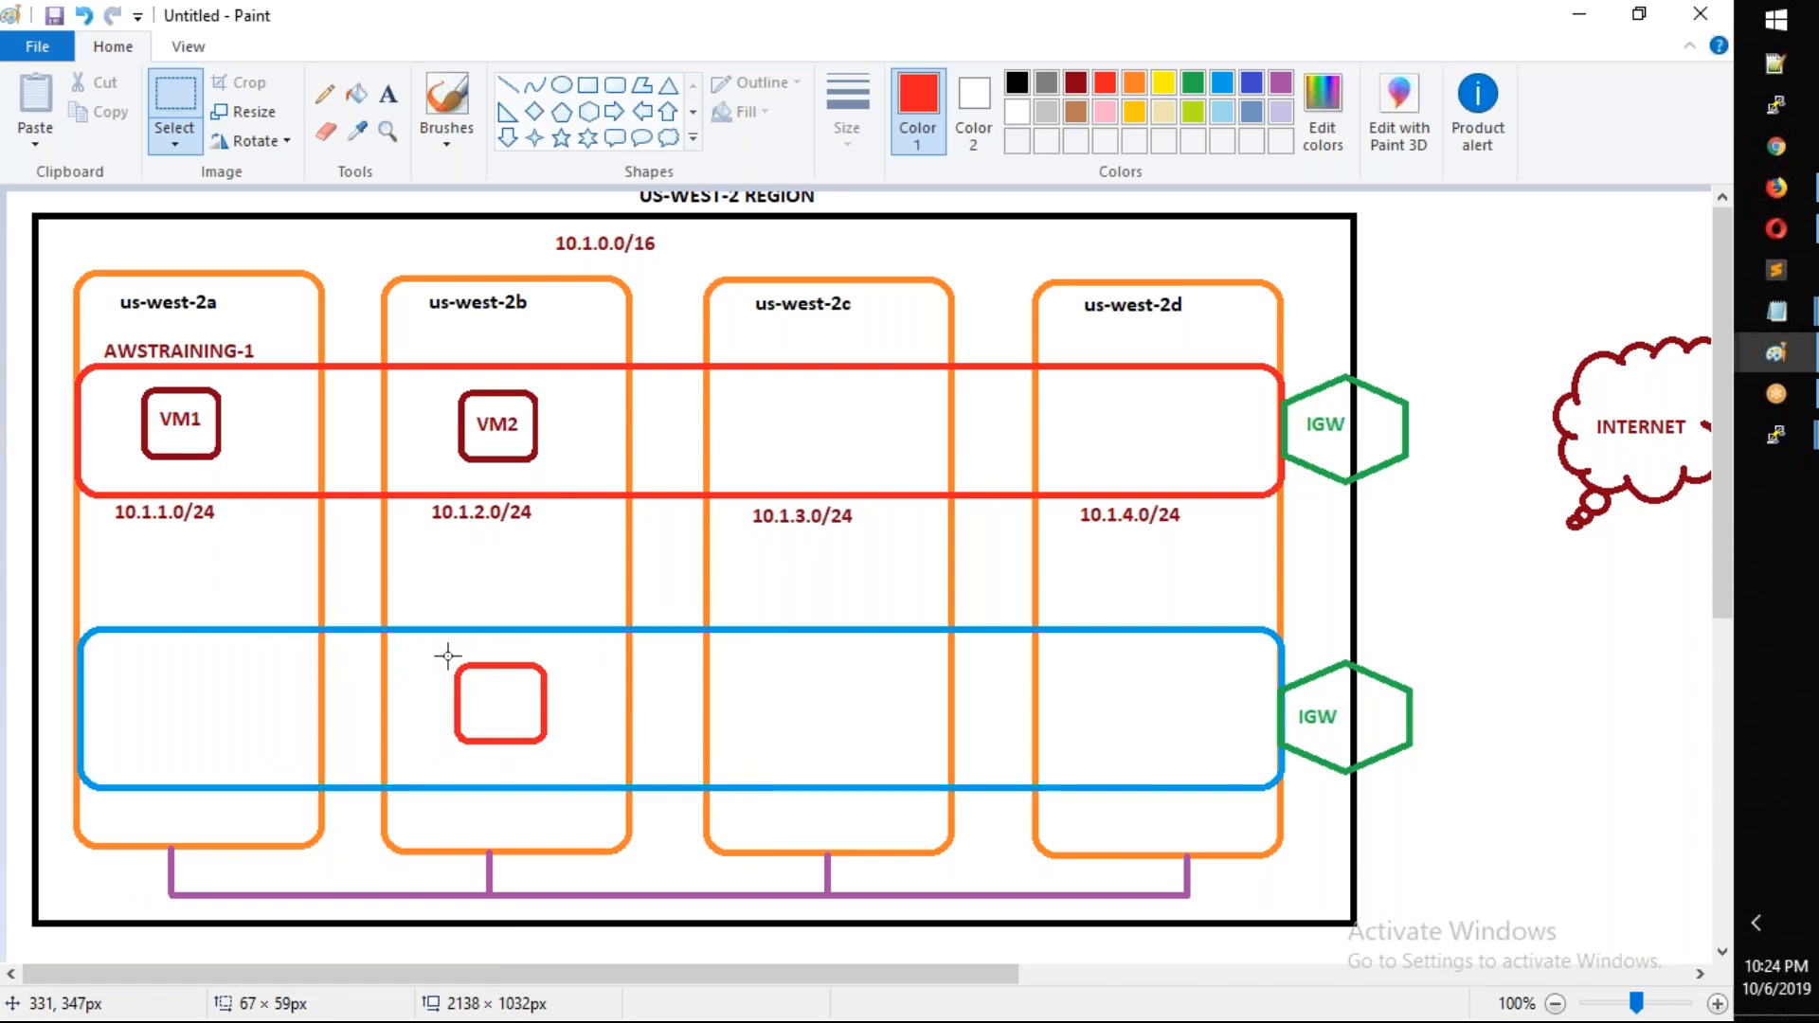
{"action": "left_click_drag", "start_coordinate": [448, 656], "coordinate": [851, 720]}
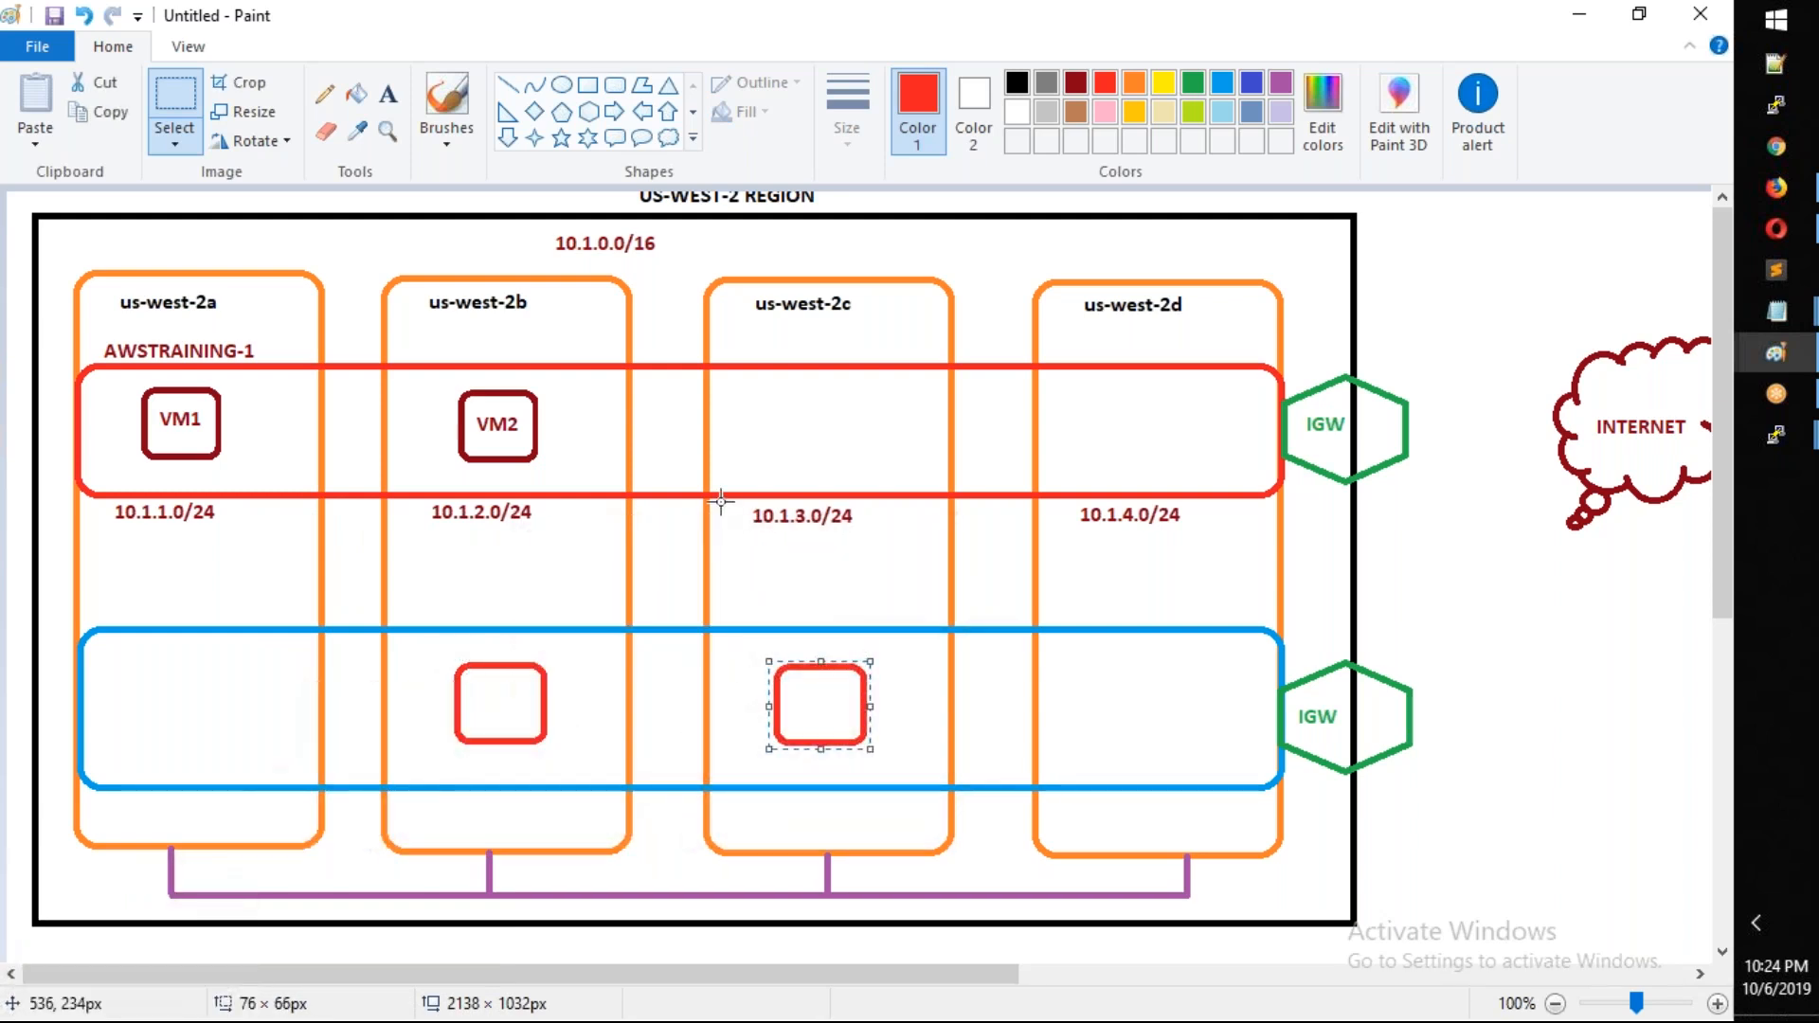
Label the red box under us-west-2b VM1 and the one under us-west-2c VM2 in bold red text
{"action": "left_click", "coordinate": [387, 93]}
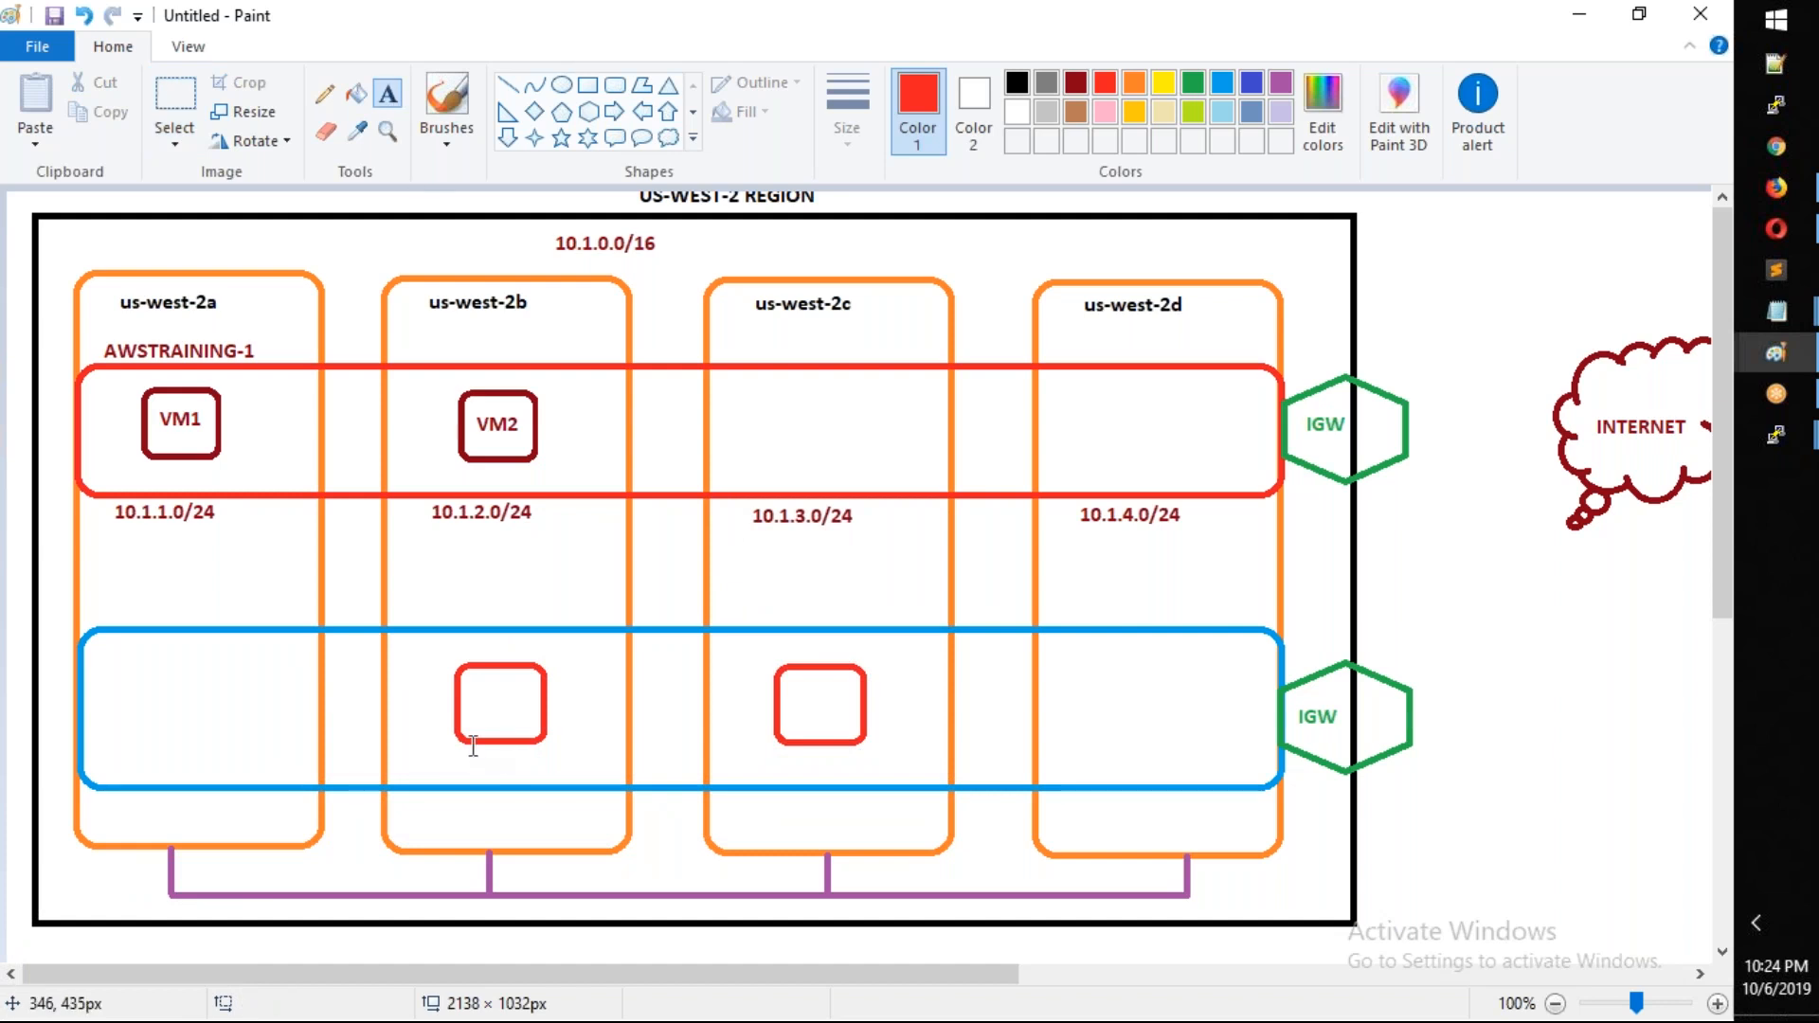
{"action": "left_click", "coordinate": [474, 700]}
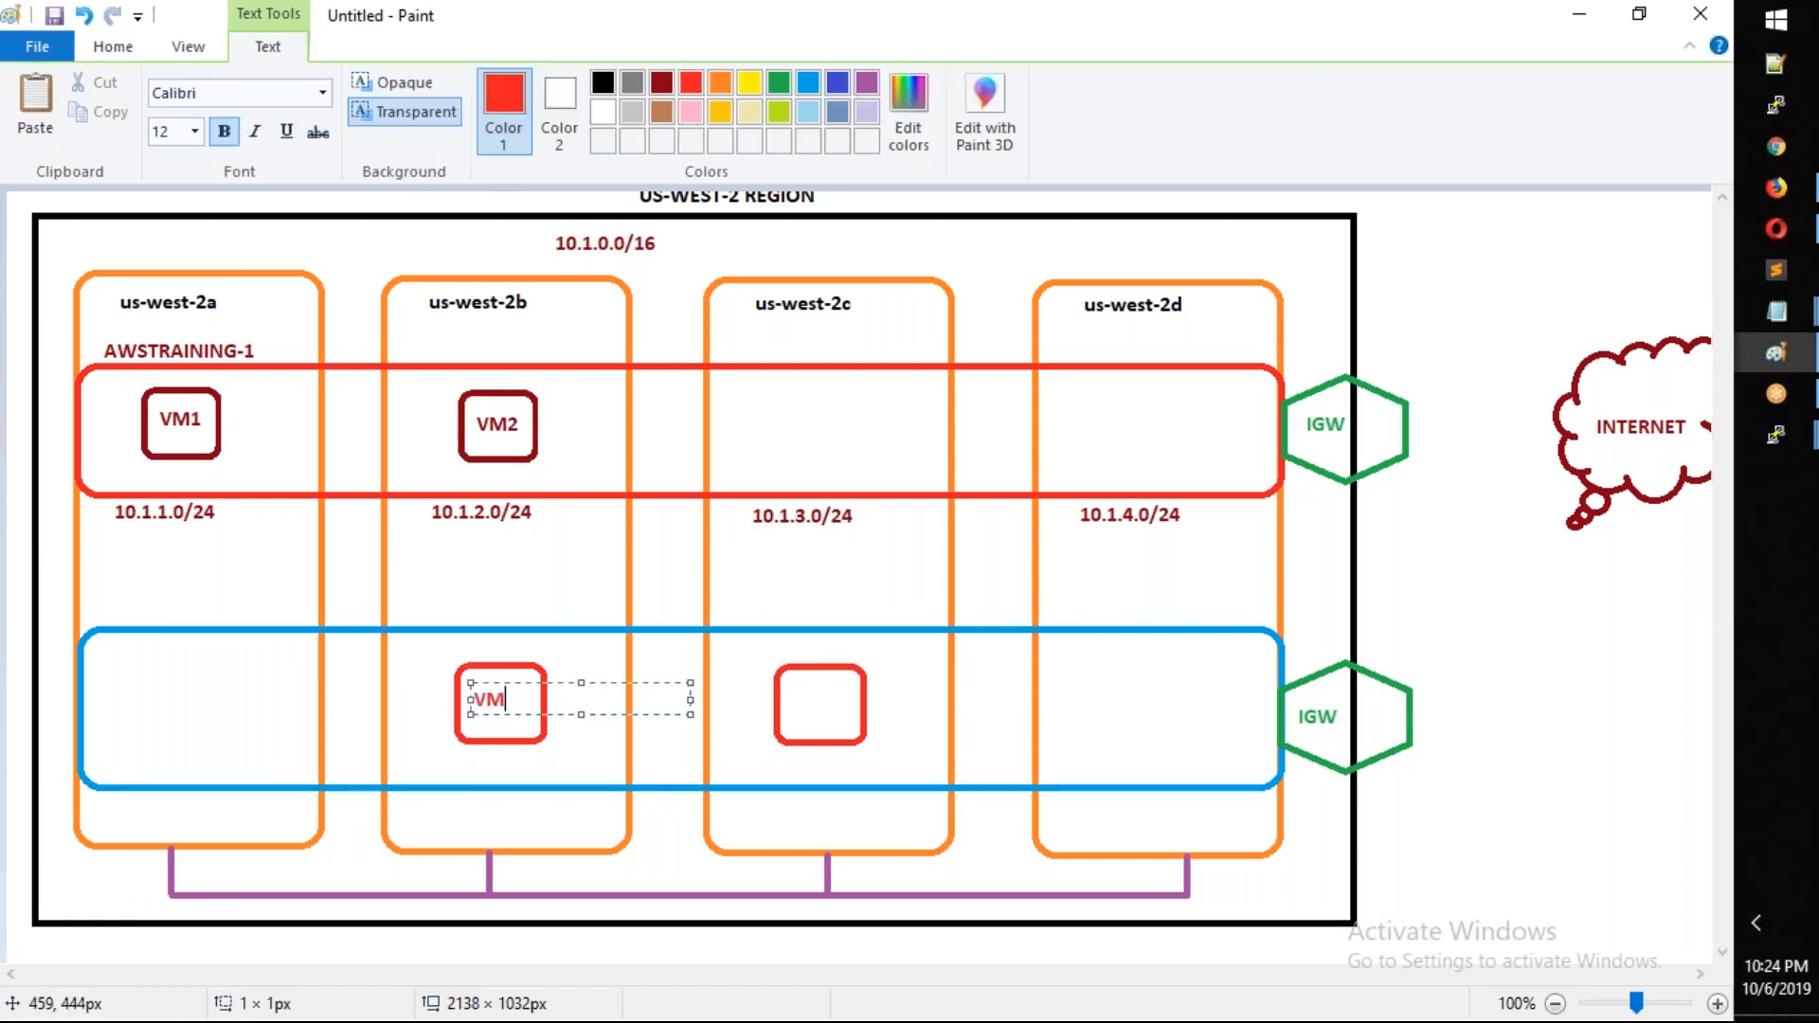
{"action": "left_click", "coordinate": [792, 704]}
{"action": "left_click_drag", "start_coordinate": [790, 687], "coordinate": [1010, 720]}
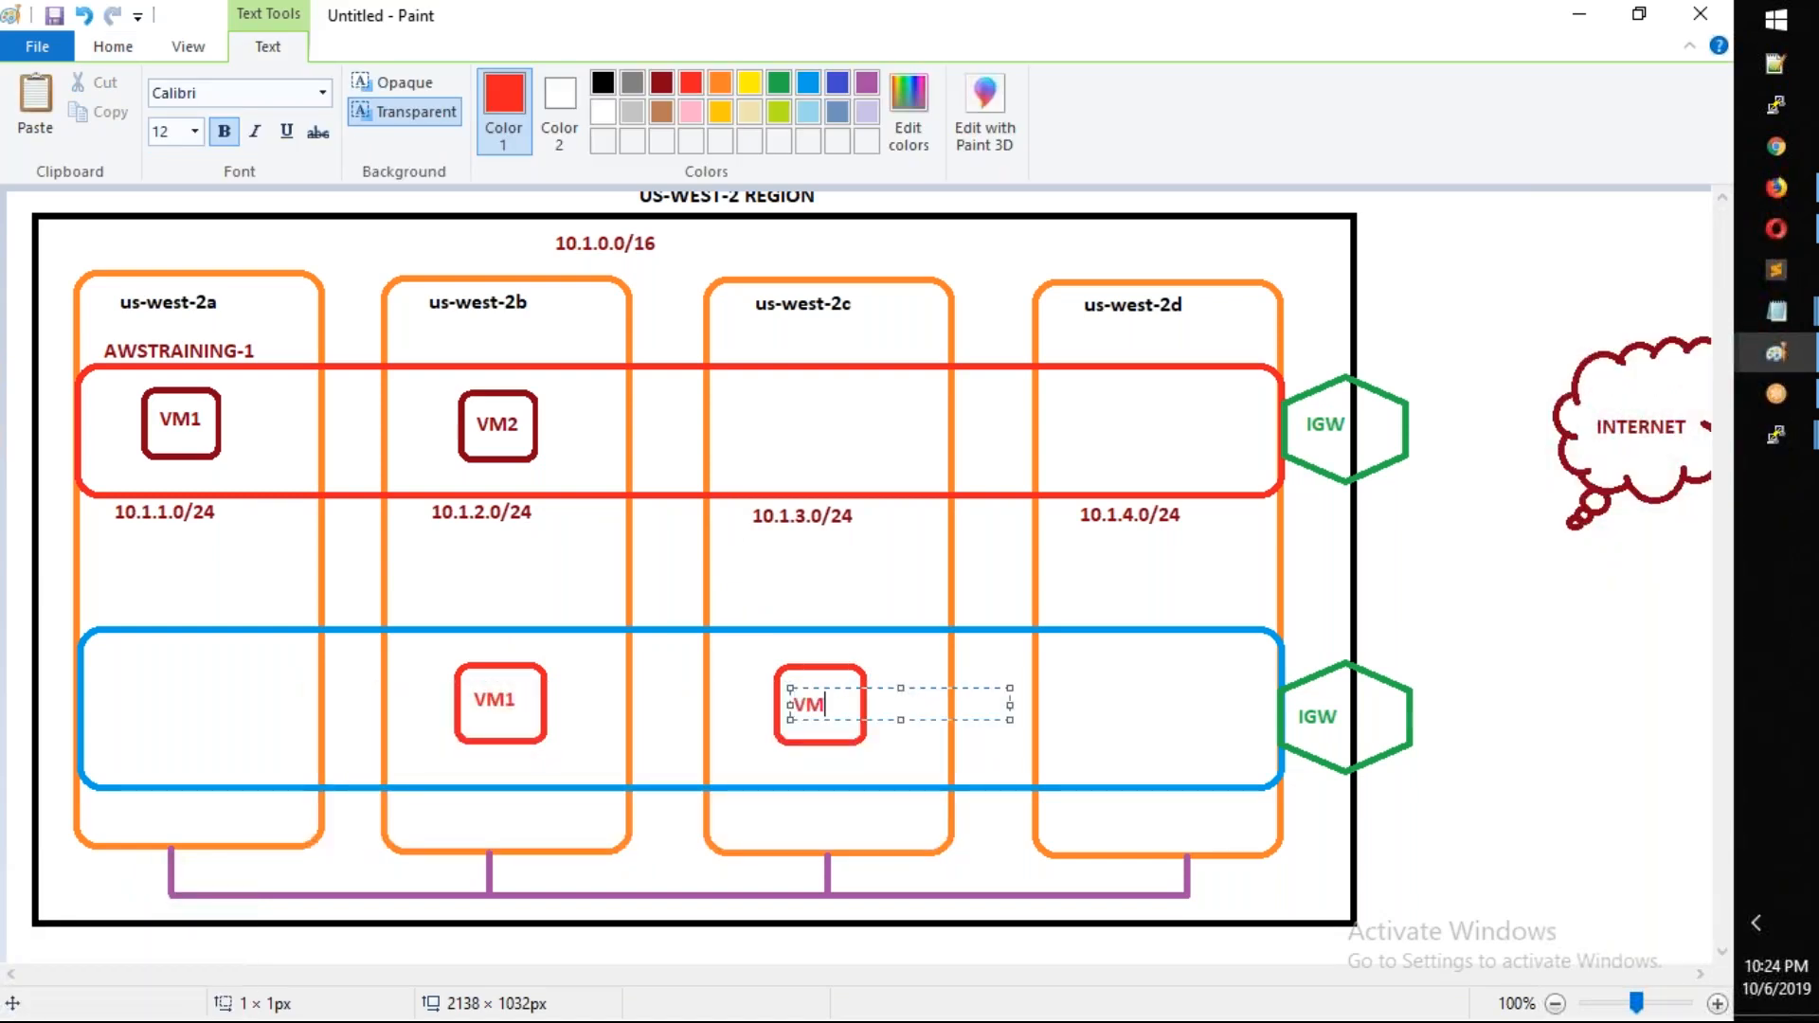
{"action": "left_click", "coordinate": [952, 523]}
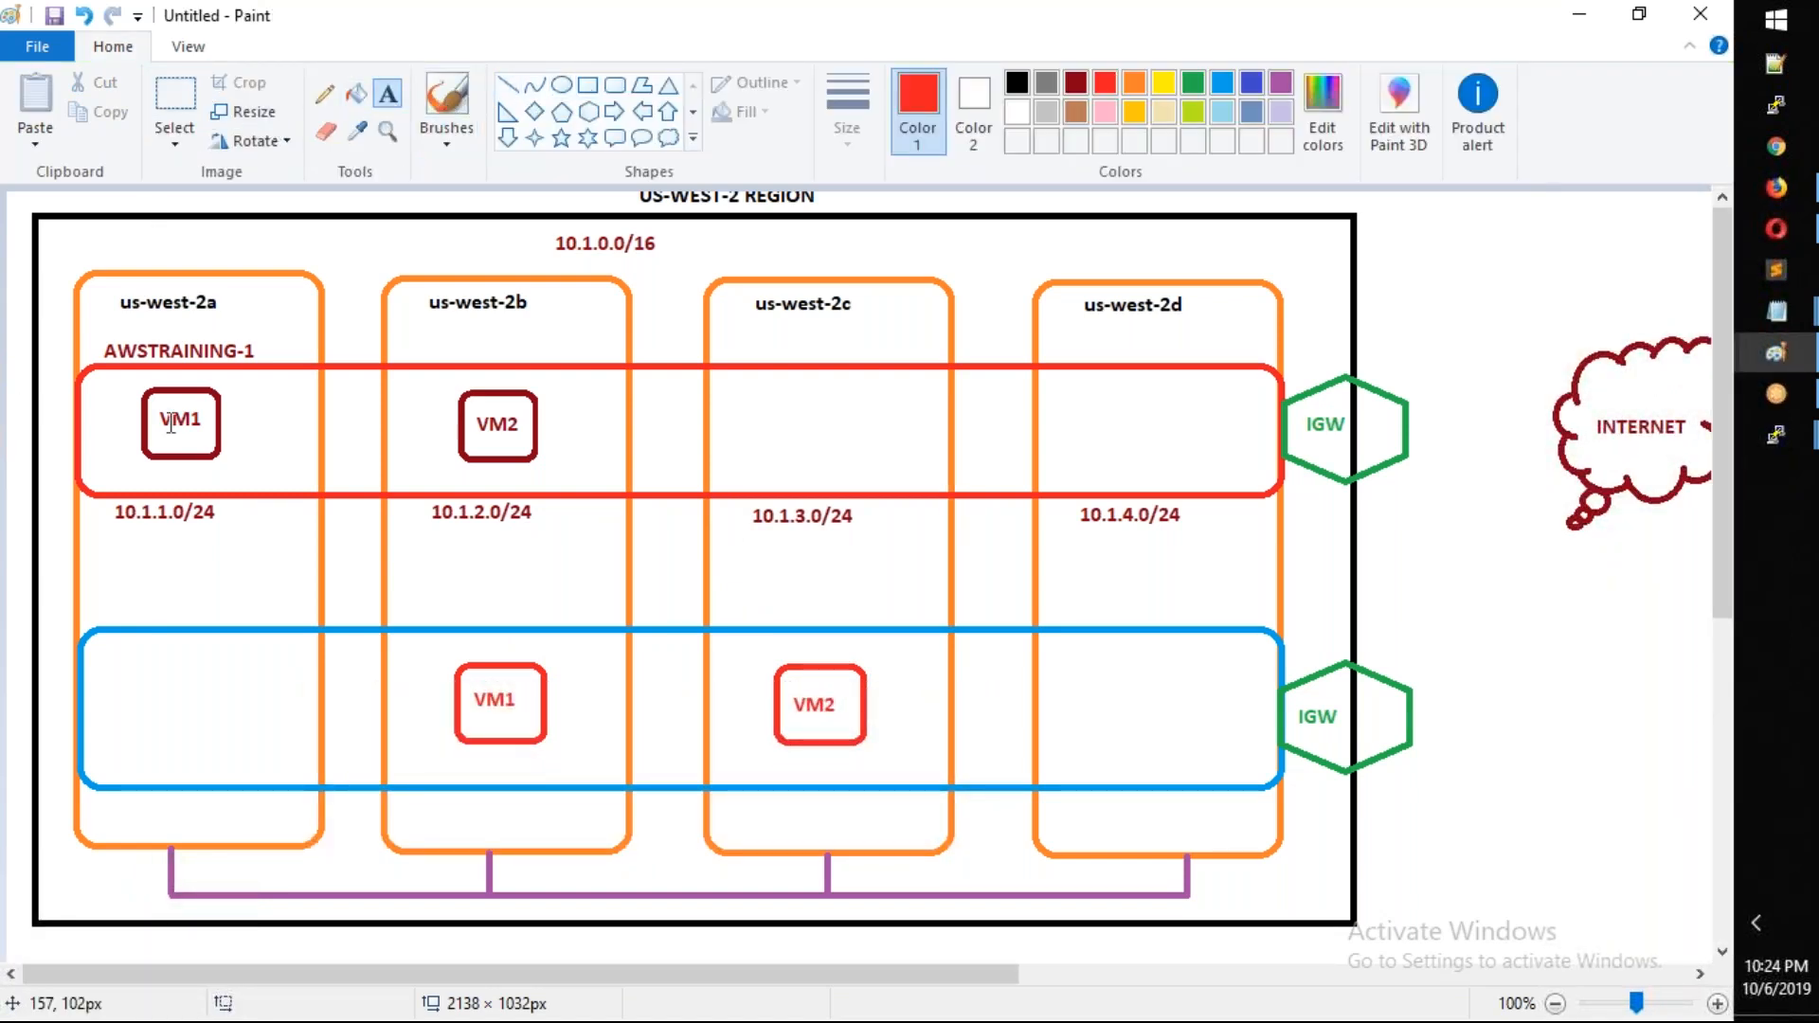
Place a text box directly below the VM1 box in us-west-2a, inside the red rectangle
{"action": "left_click_drag", "start_coordinate": [131, 456], "coordinate": [350, 487]}
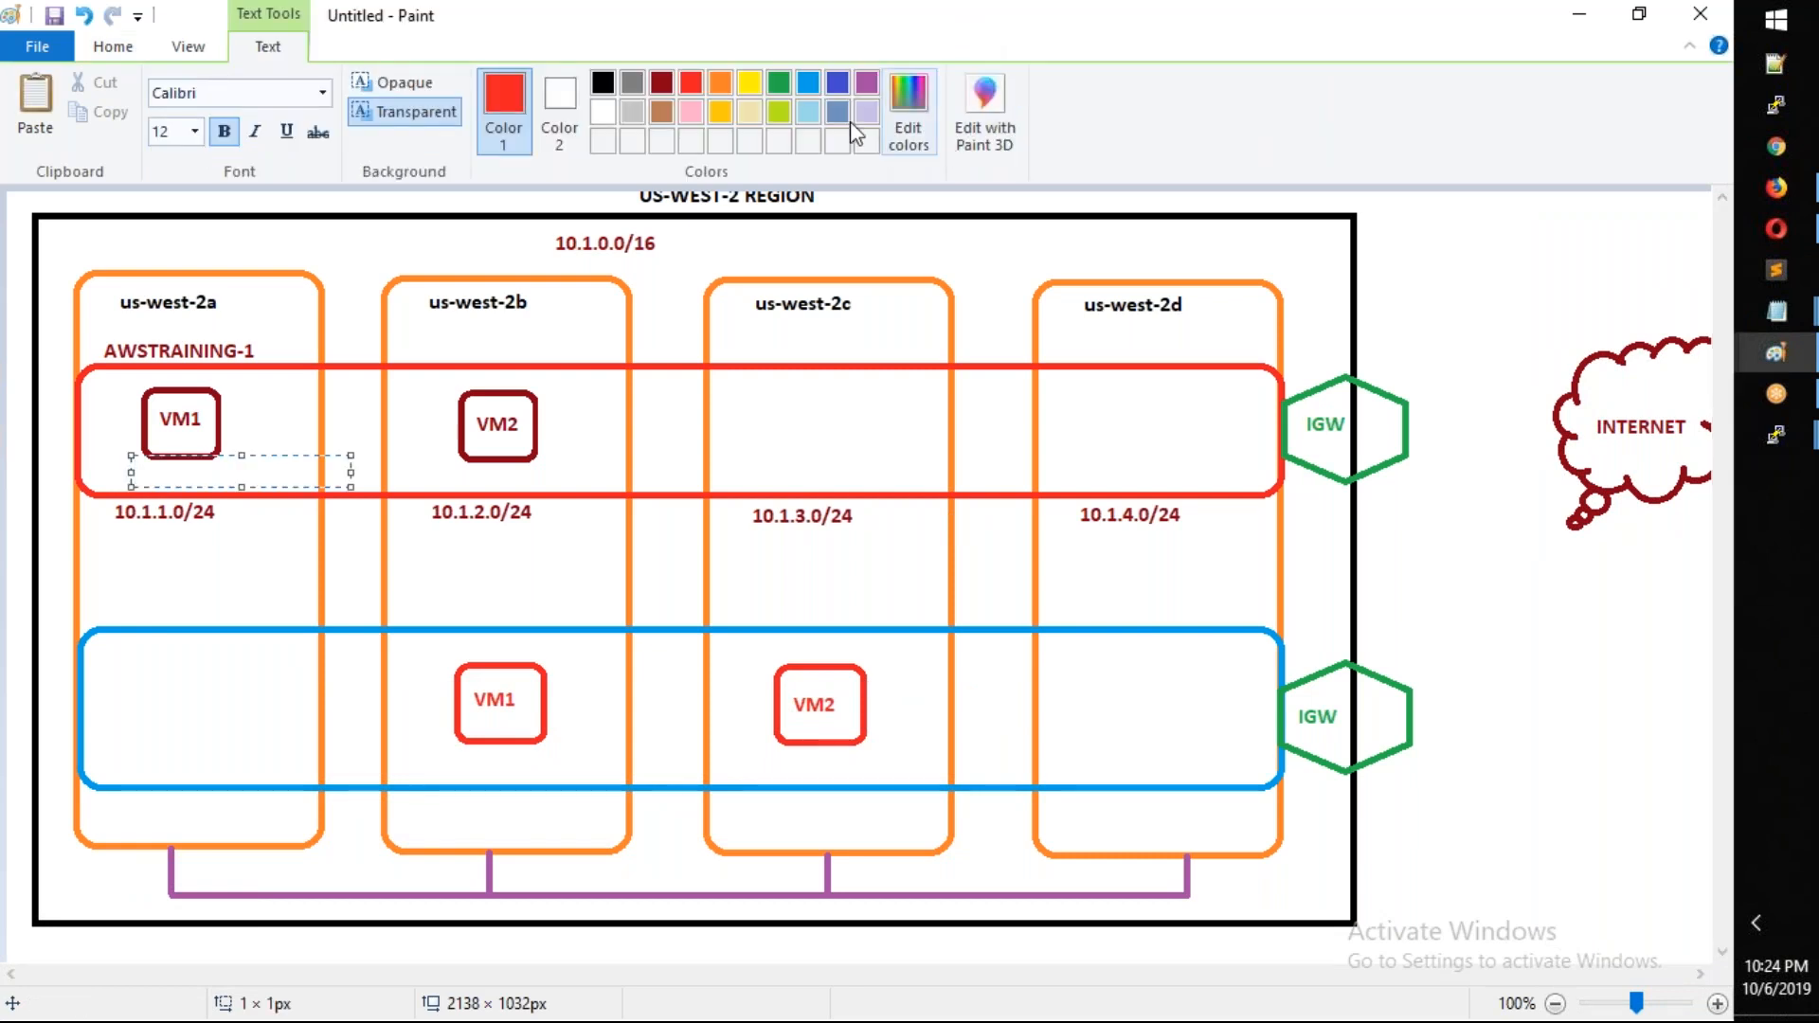